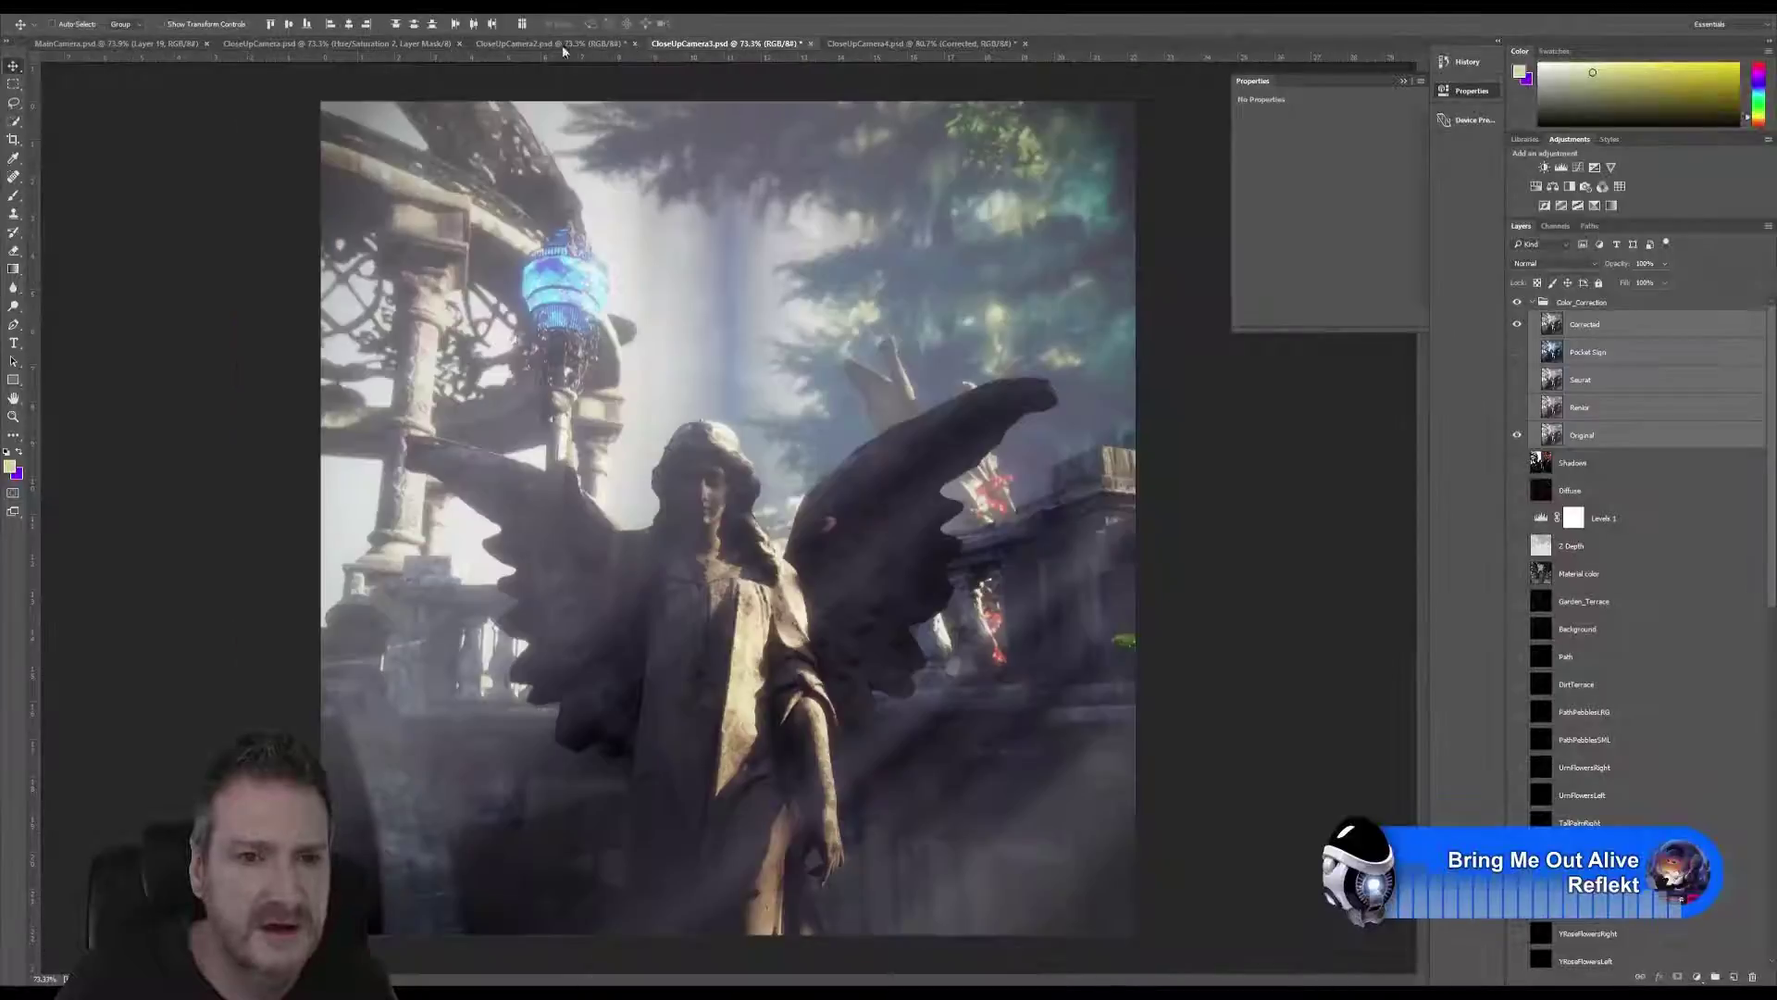
# In CloseUpCamera.psd, add a layer group above the Shadows layer and name it Color_Corrected.
pyautogui.click(530, 43)
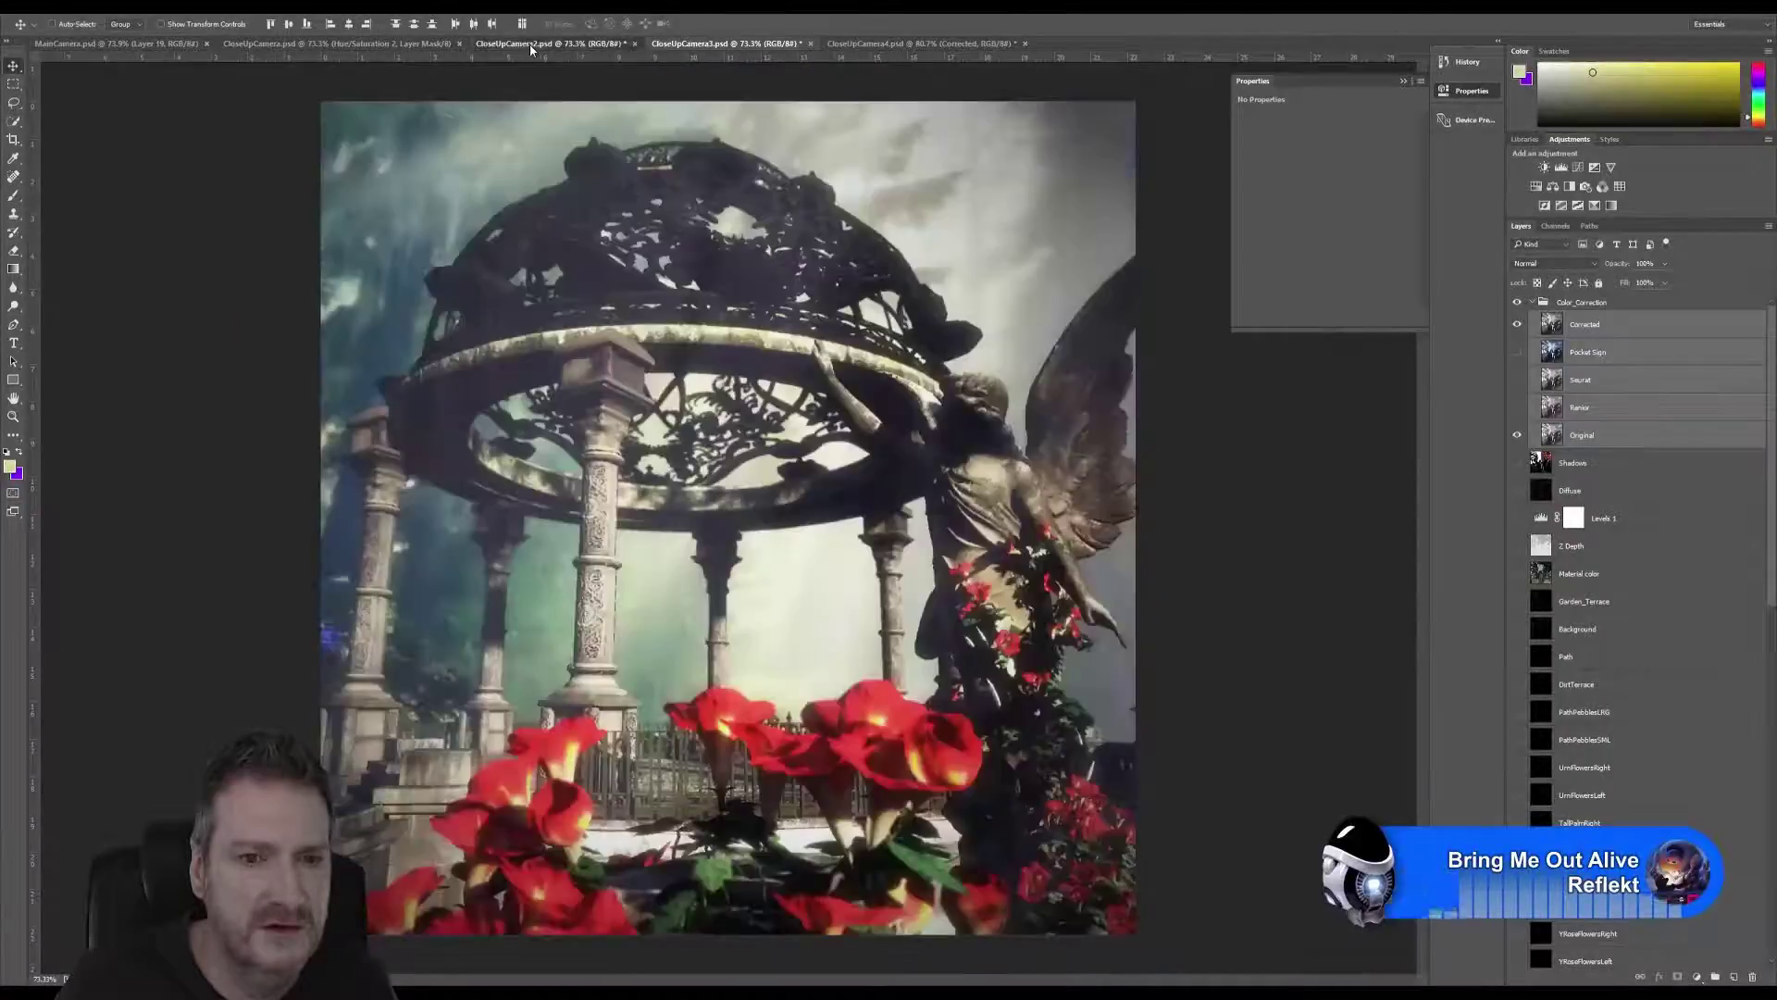
pyautogui.click(412, 44)
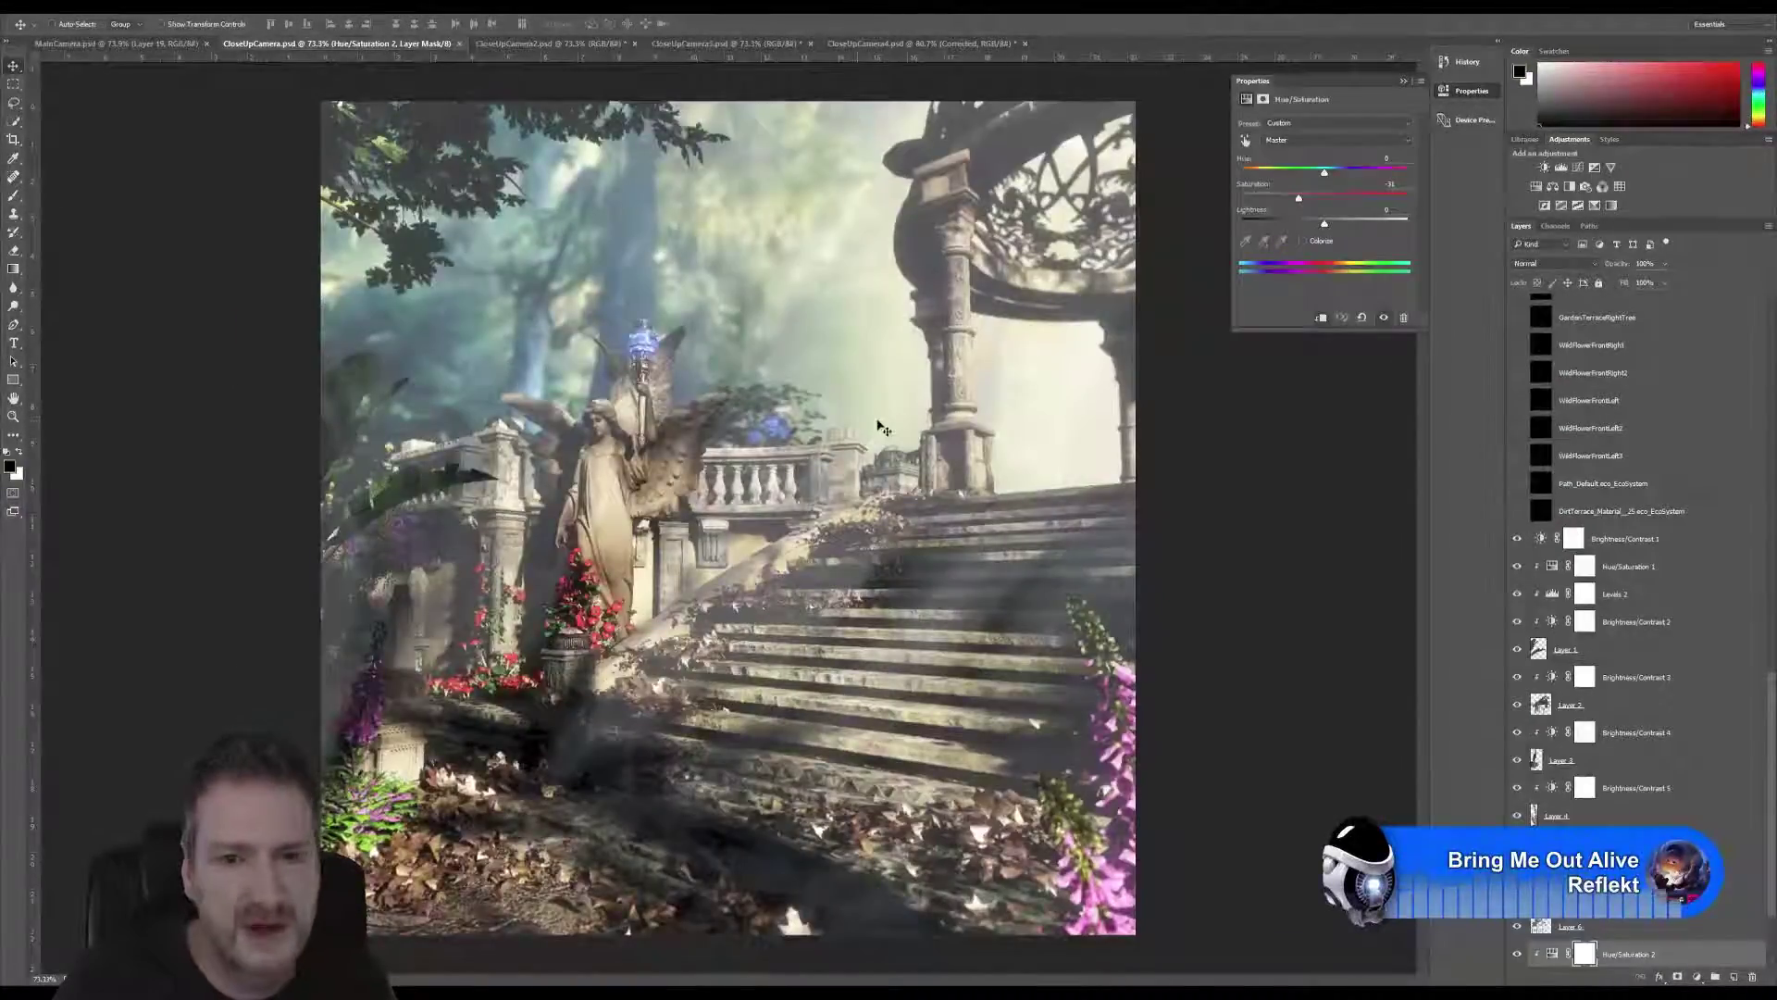
pyautogui.moveTo(1773, 706); pyautogui.dragTo(1700, 324)
pyautogui.click(1693, 308)
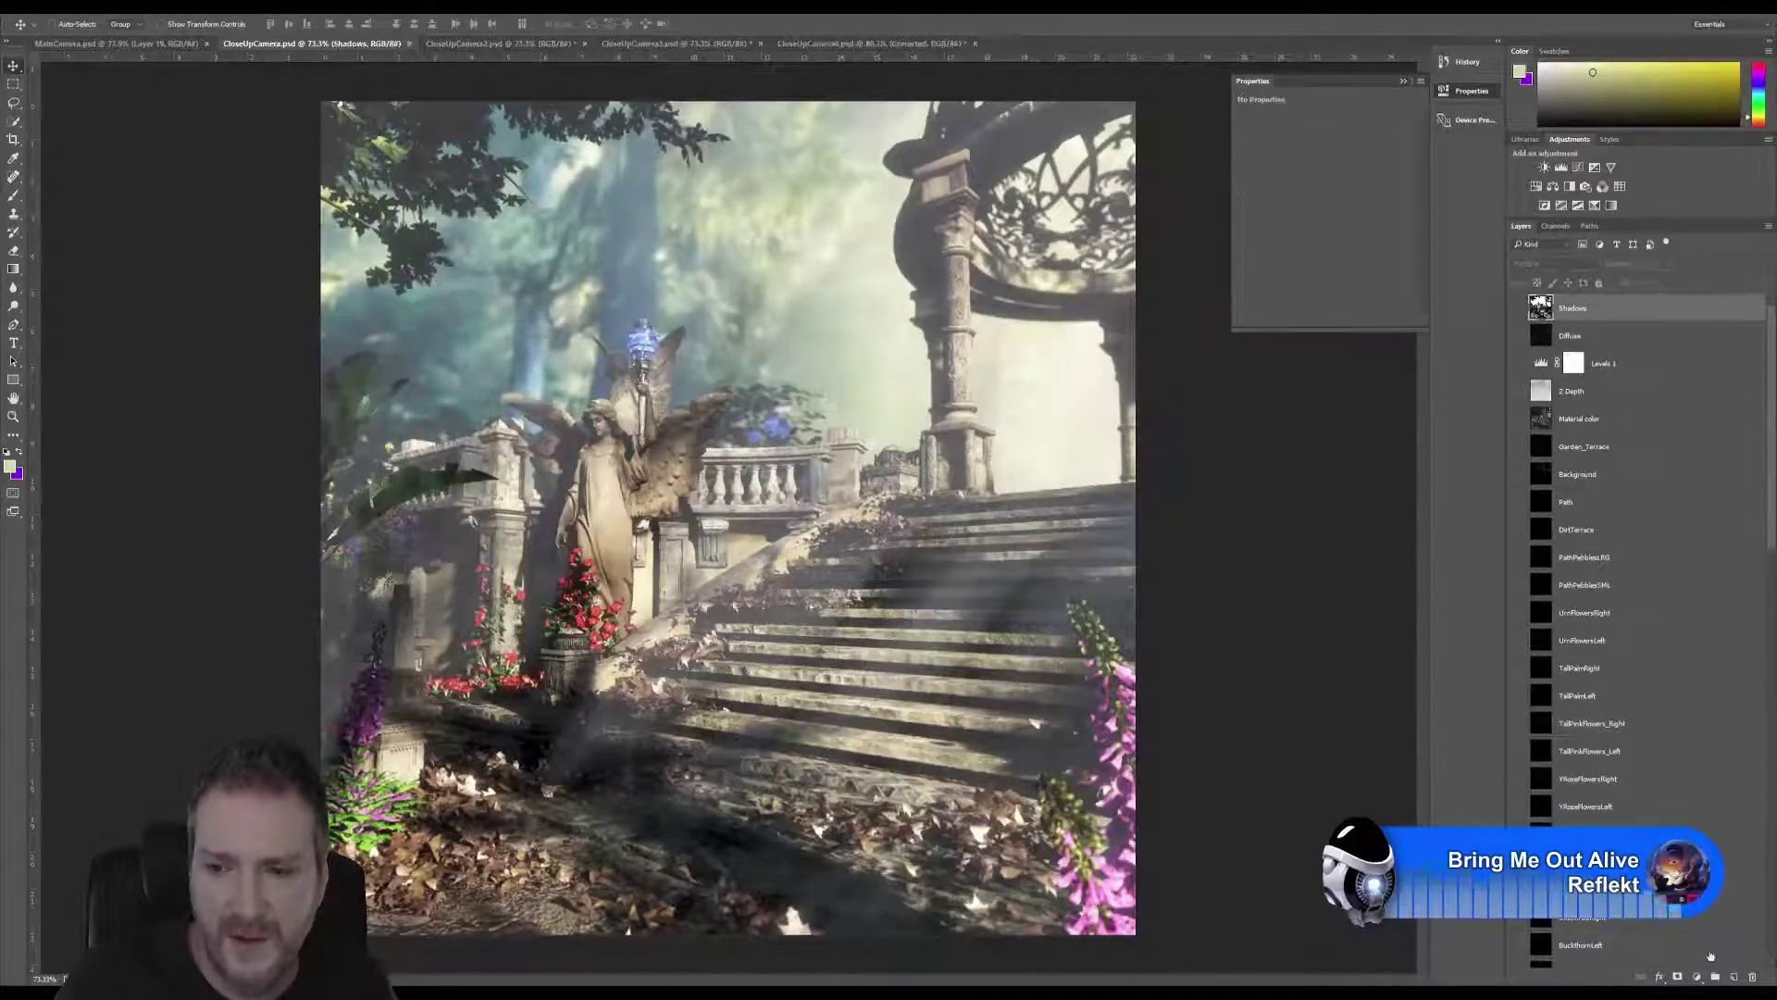
pyautogui.click(1714, 976)
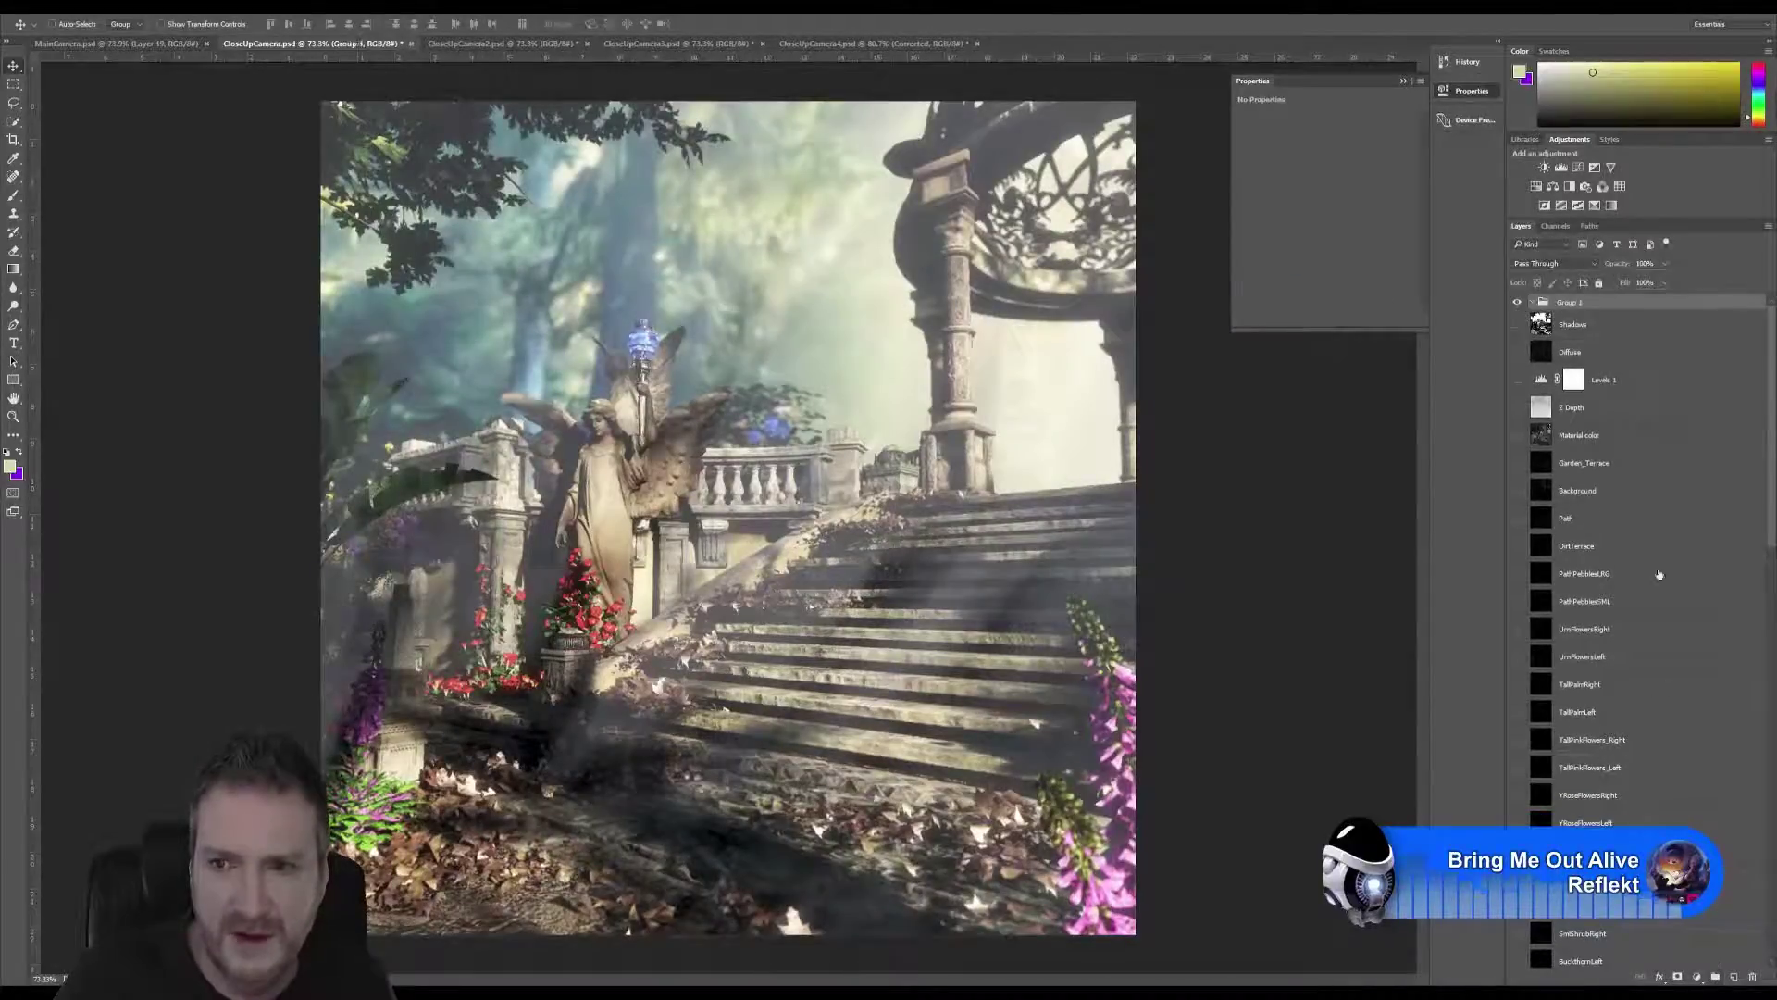
pyautogui.doubleClick(1571, 303)
pyautogui.write('Col')
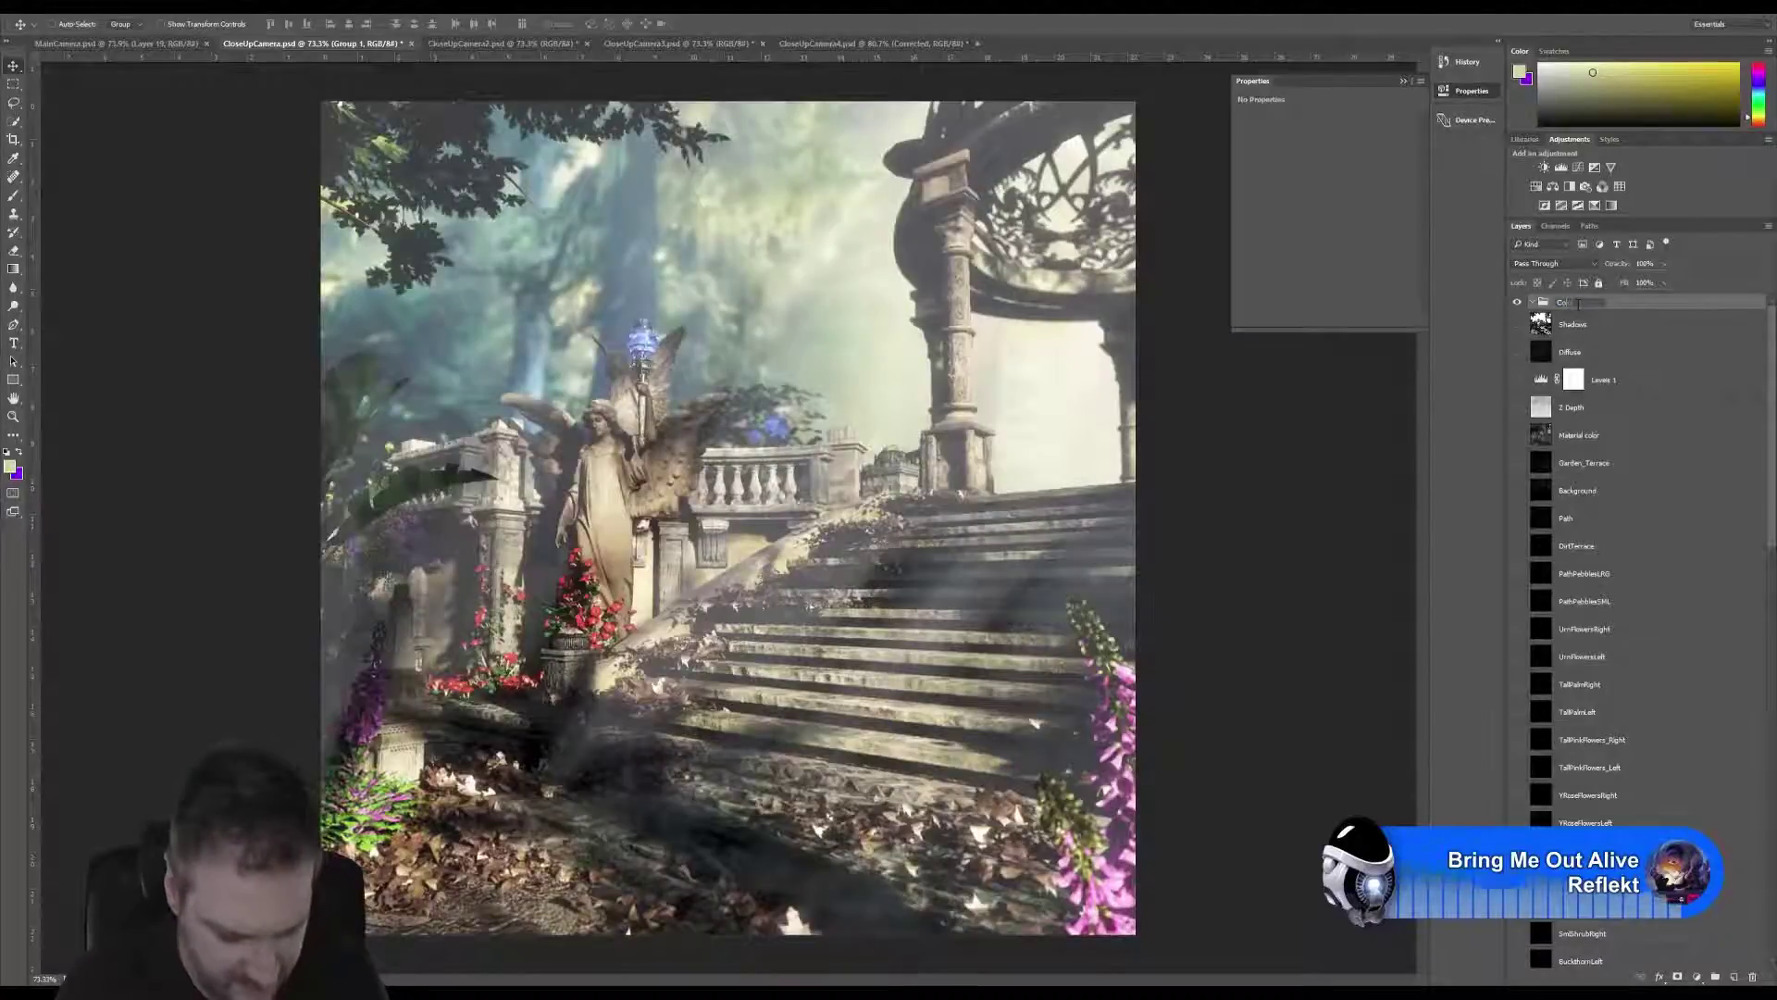
pyautogui.write('or_Corr')
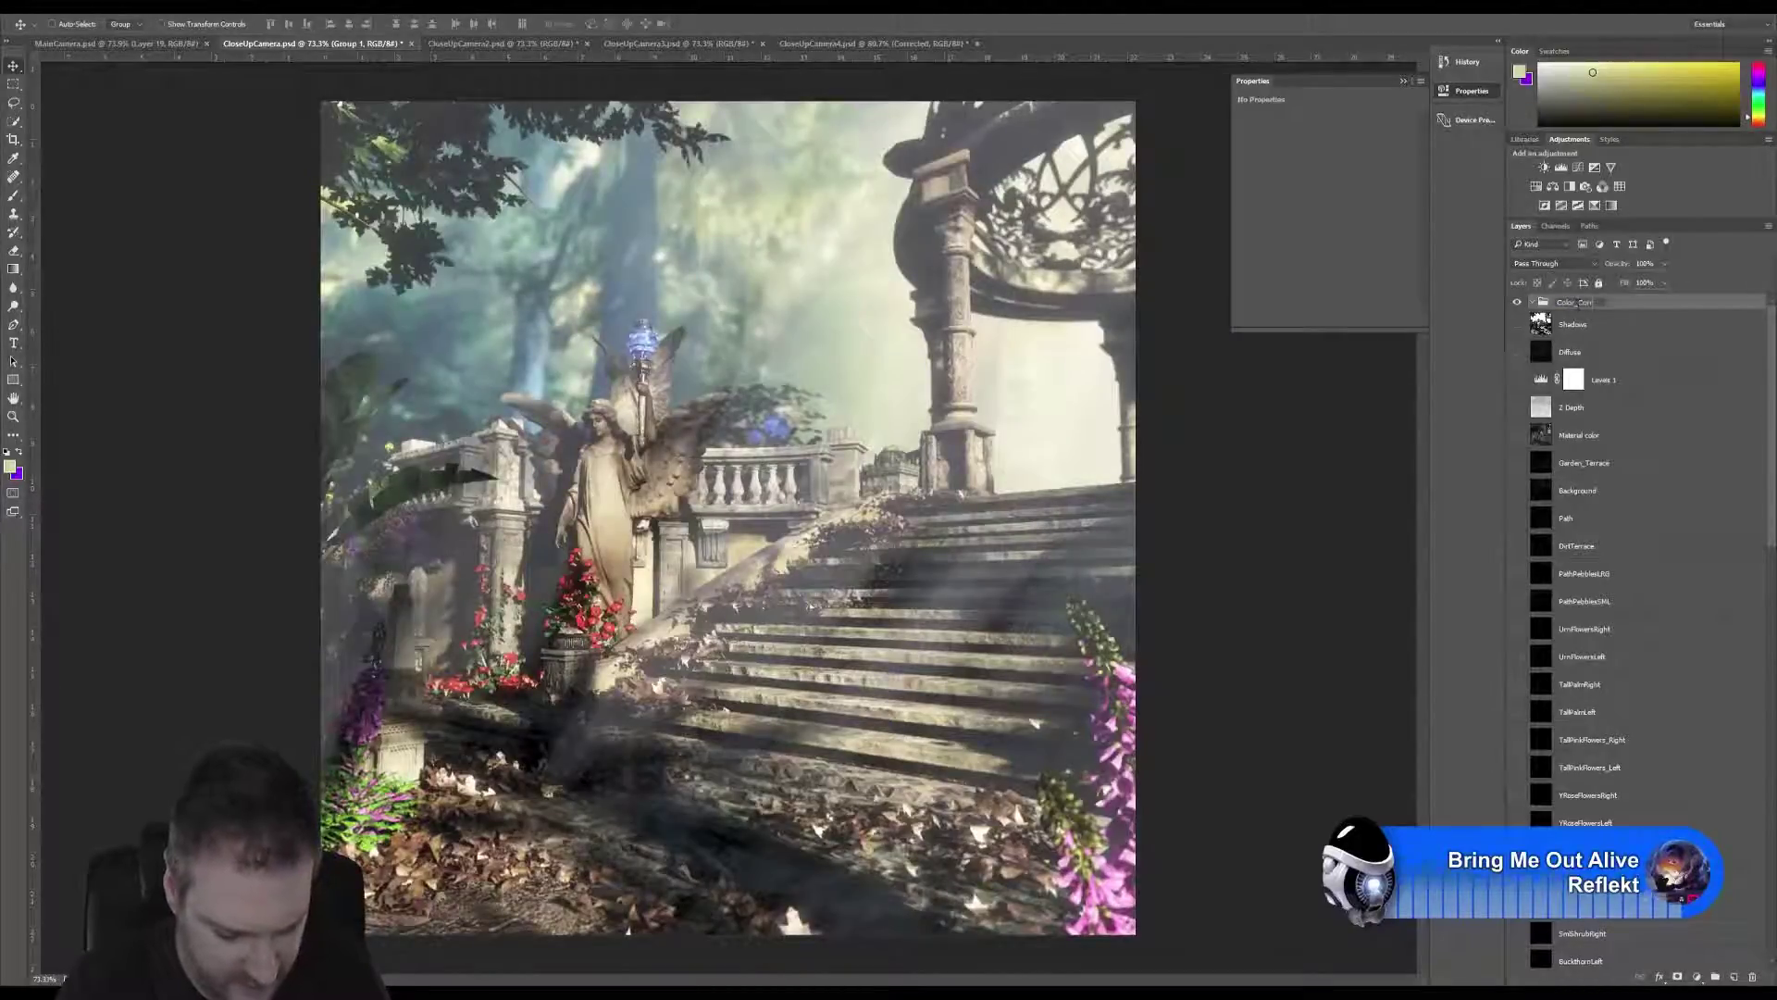
pyautogui.write('ected')
pyautogui.press('Return')
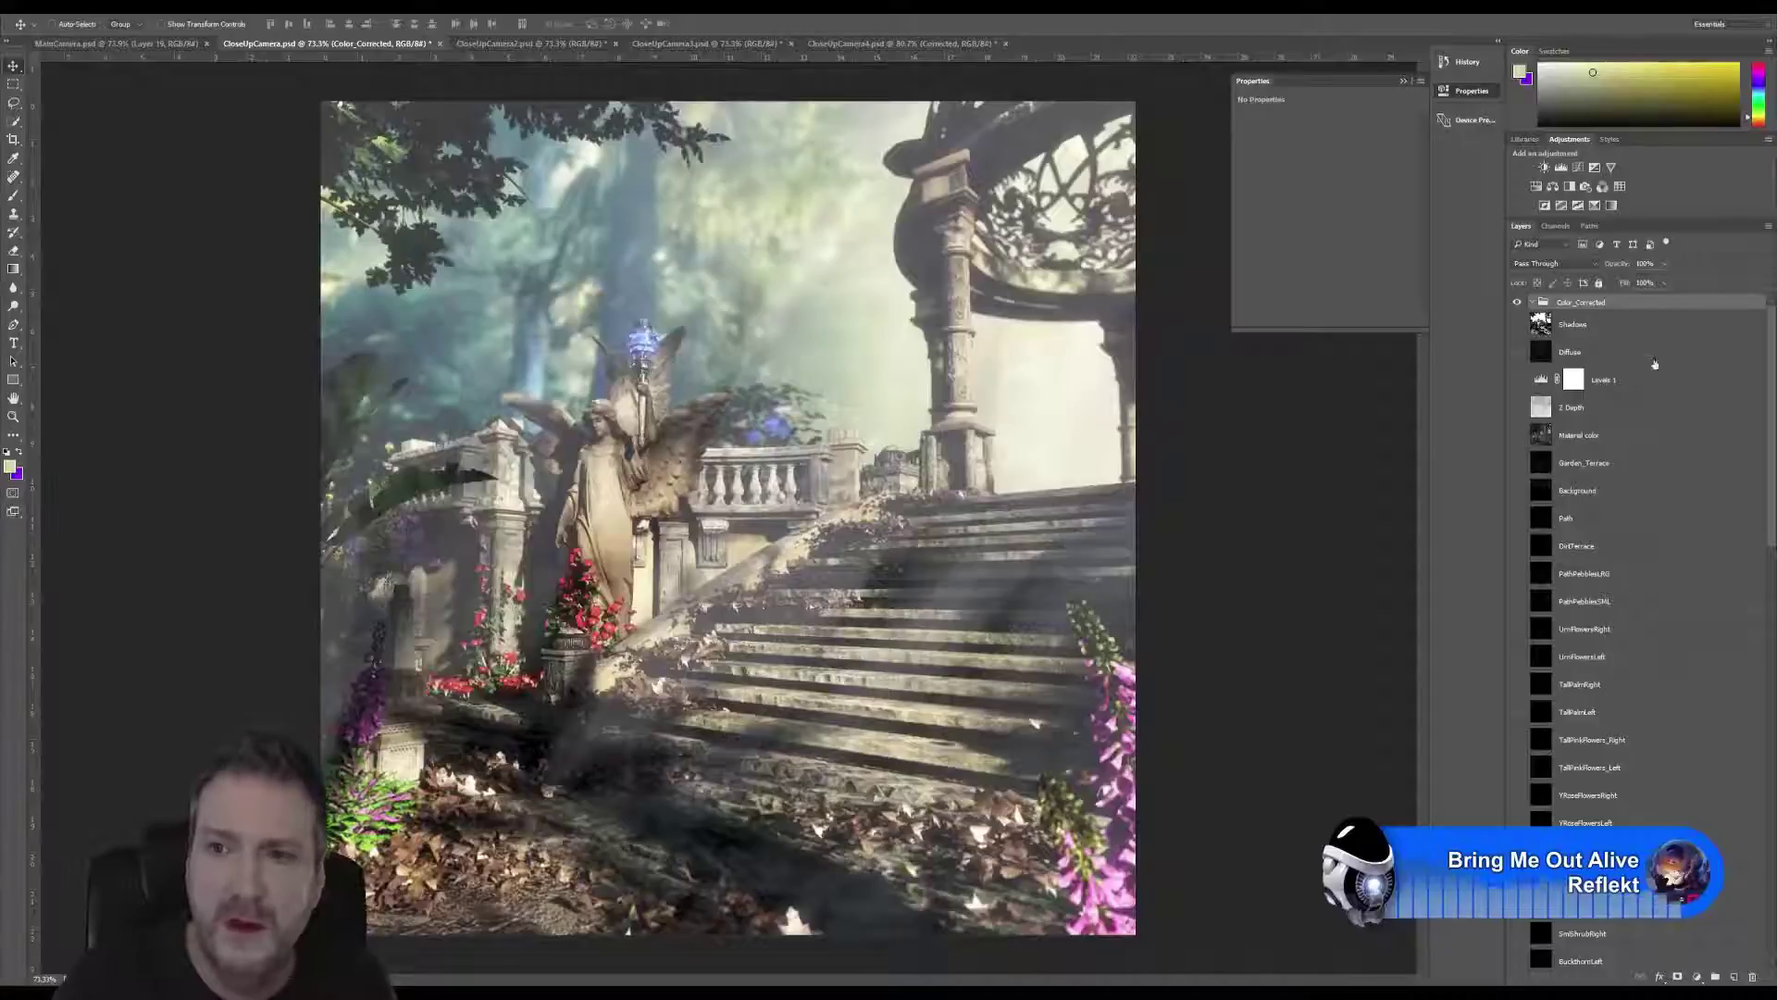
# Copy the entire merged image and paste it four times as new layers above the Shadows layer.
pyautogui.click(1629, 336)
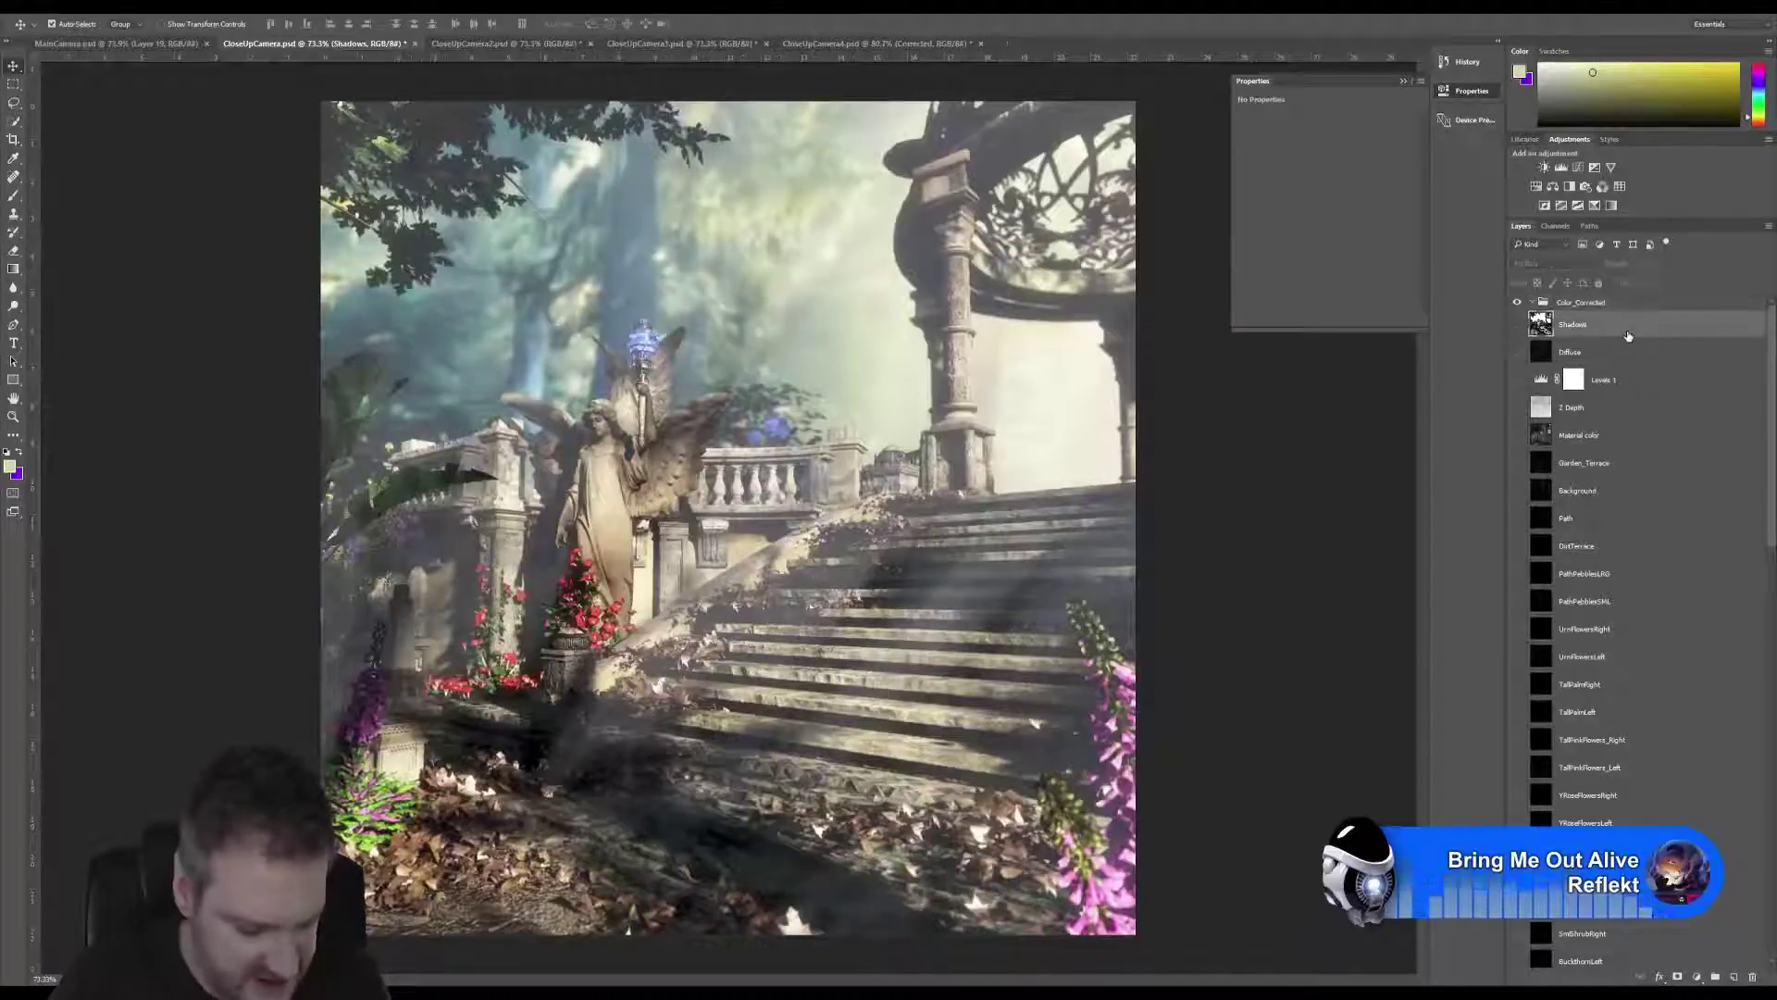
pyautogui.hotkey('ctrl', 'a')
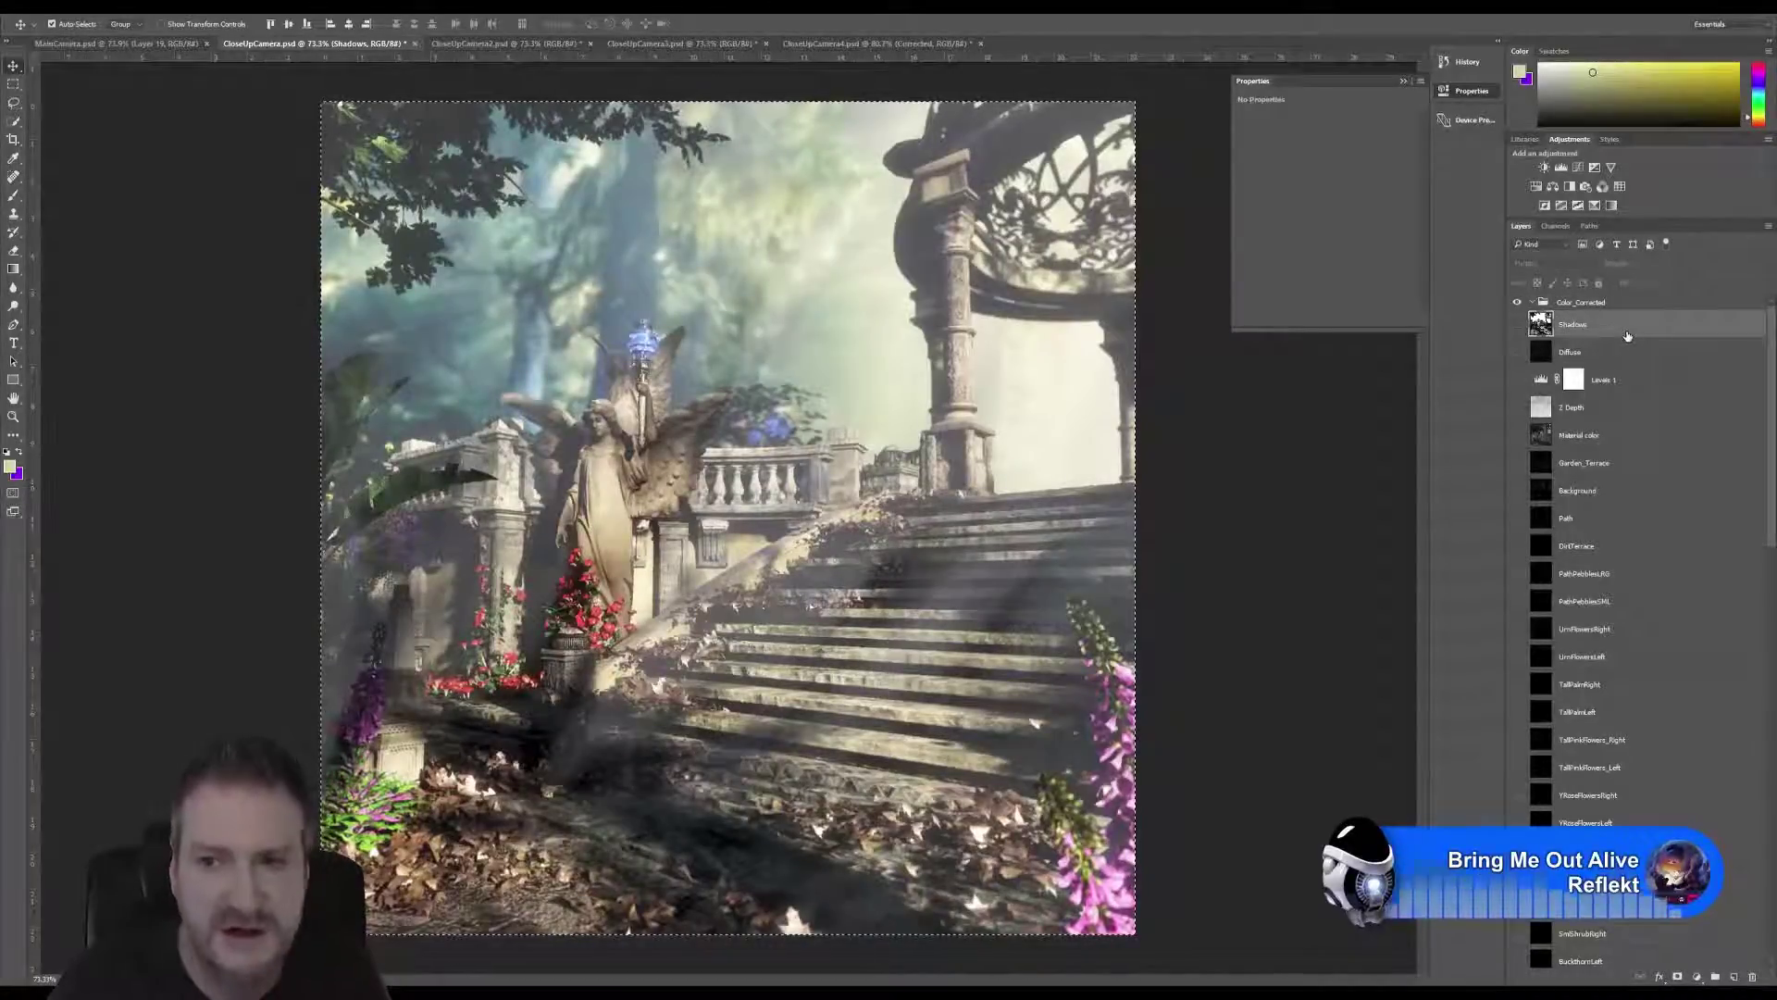
pyautogui.hotkey('ctrl', 'shift', 'c')
pyautogui.hotkey('ctrl', 'v')
pyautogui.hotkey('ctrl', 'v')
pyautogui.hotkey('ctrl', 'v')
pyautogui.hotkey('ctrl', 'v')
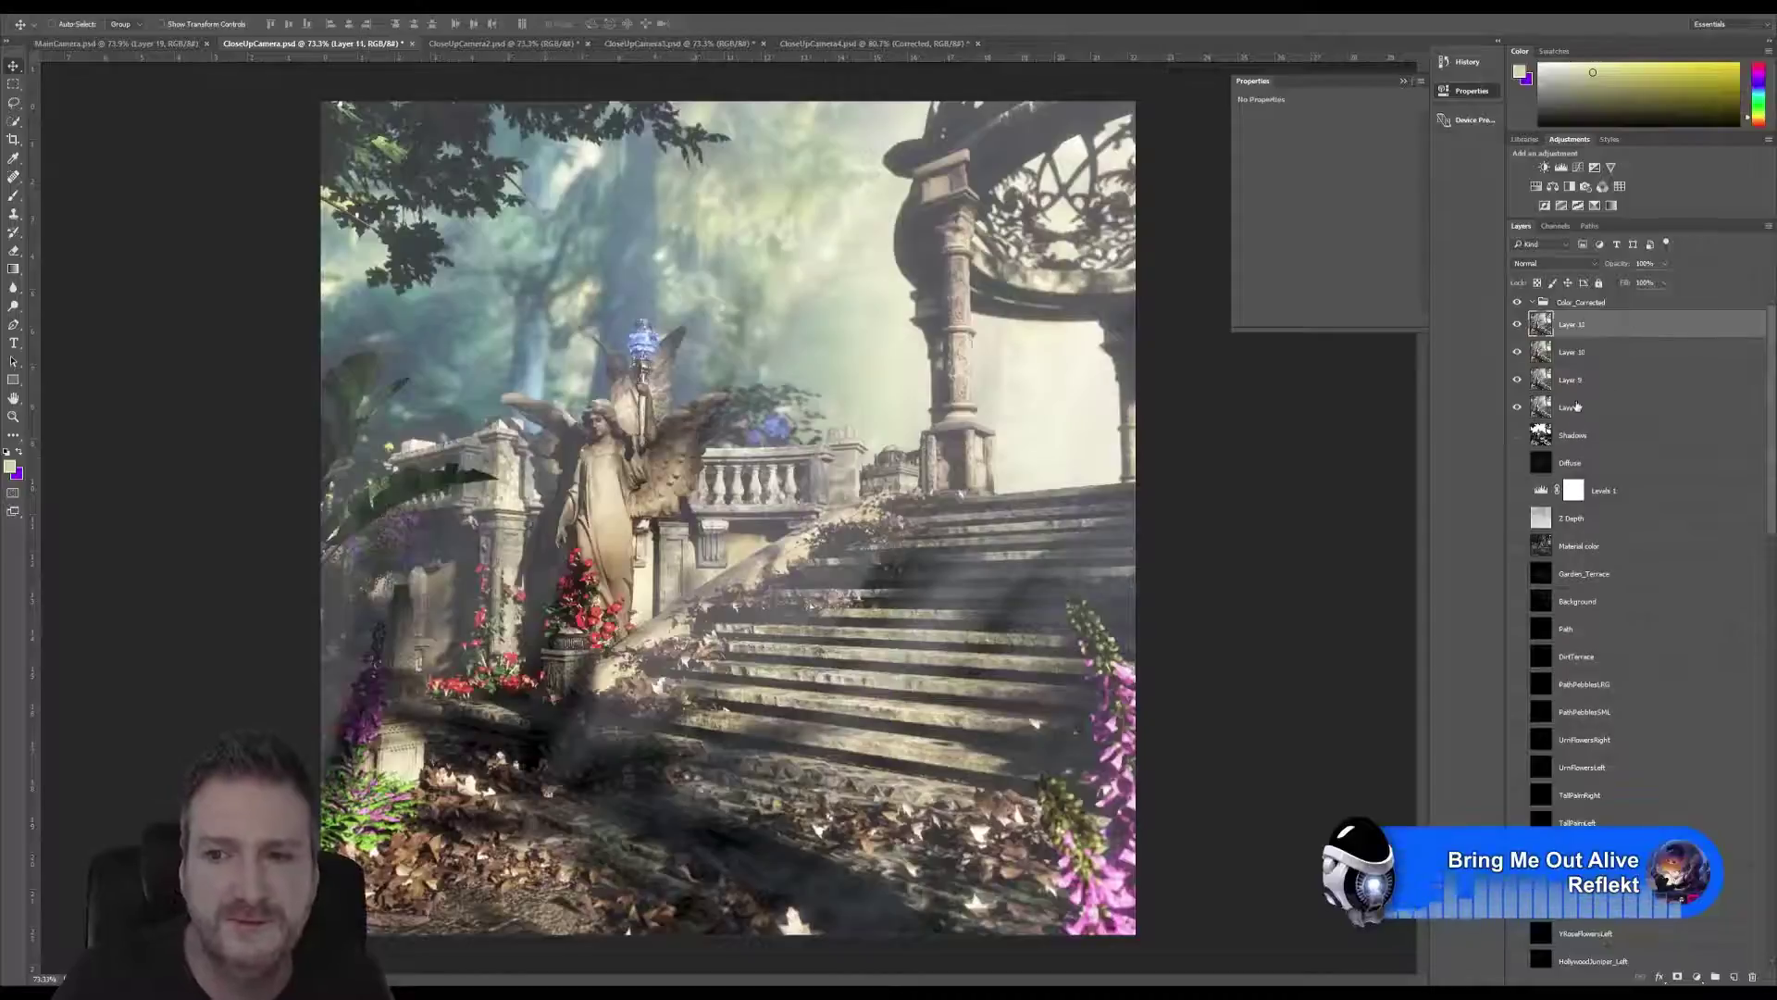
# Rename the lowest pasted copy, directly above the Shadows layer, as Original.
pyautogui.doubleClick(1577, 409)
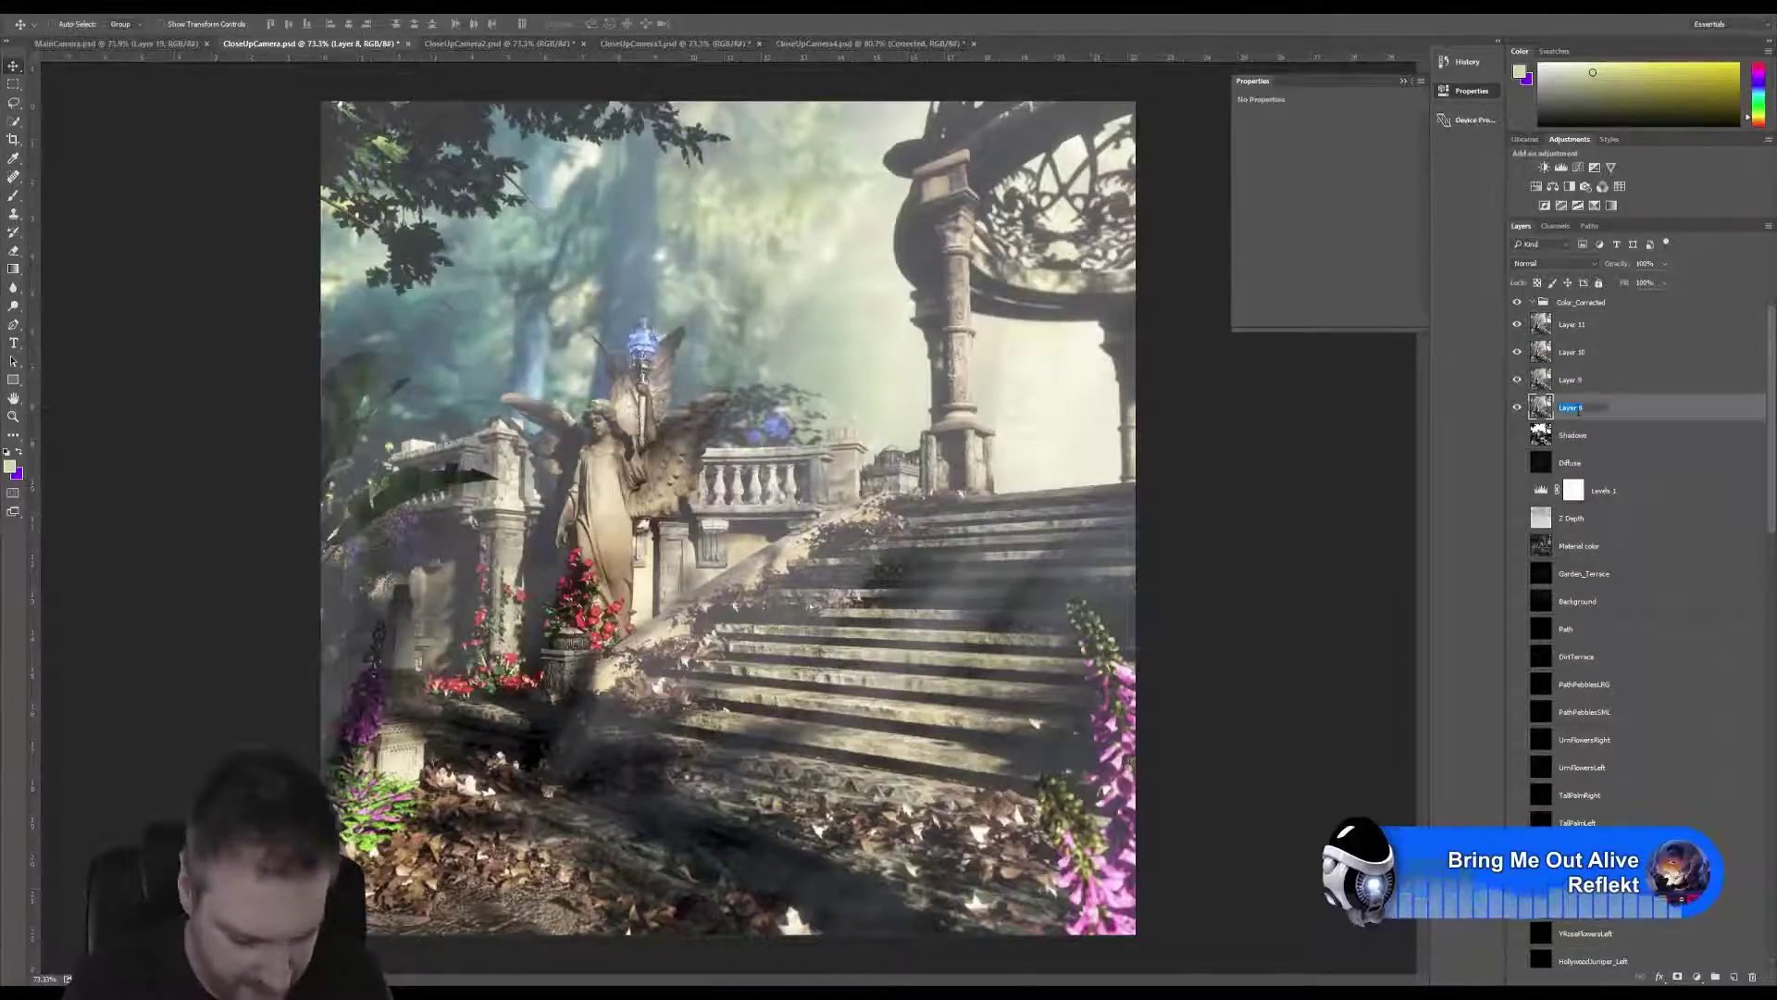
pyautogui.write('Original')
pyautogui.press('Return')
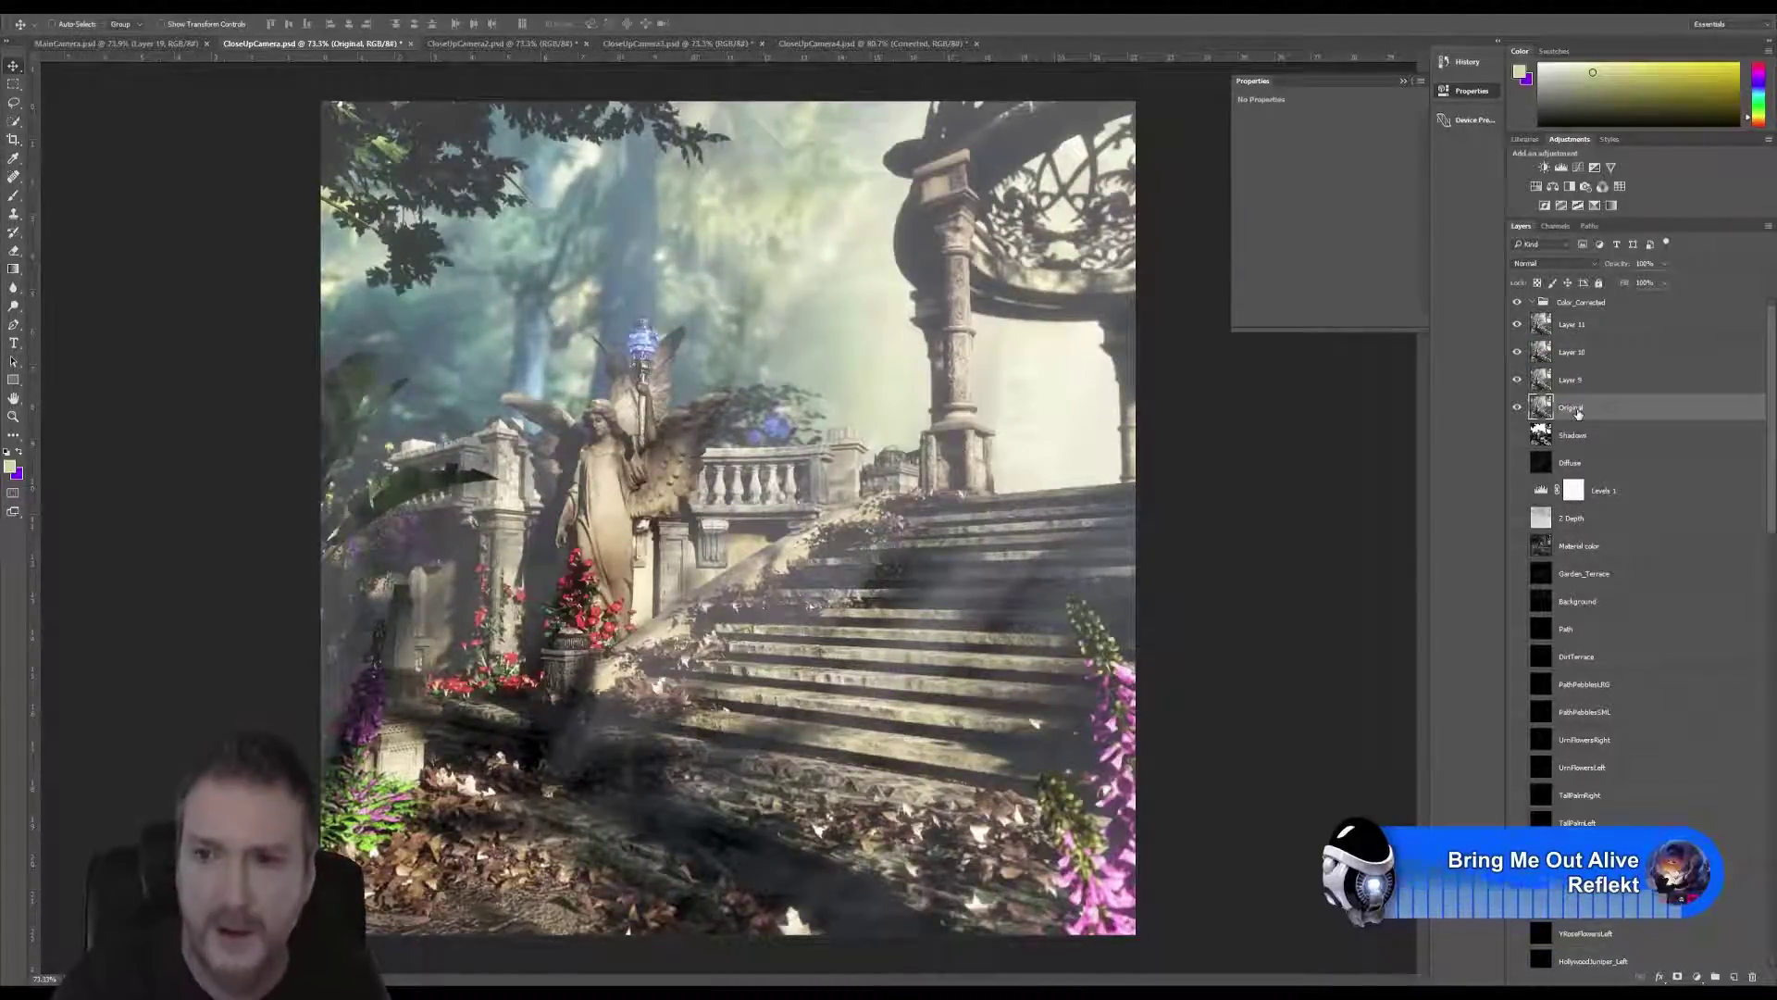
# Hide Layer 11 and Layer 10, and apply the custom MY_Renoir_GardenTerrace look from Magic Bullet Looks to Layer 9.
pyautogui.click(1516, 326)
pyautogui.click(1516, 353)
pyautogui.click(1578, 381)
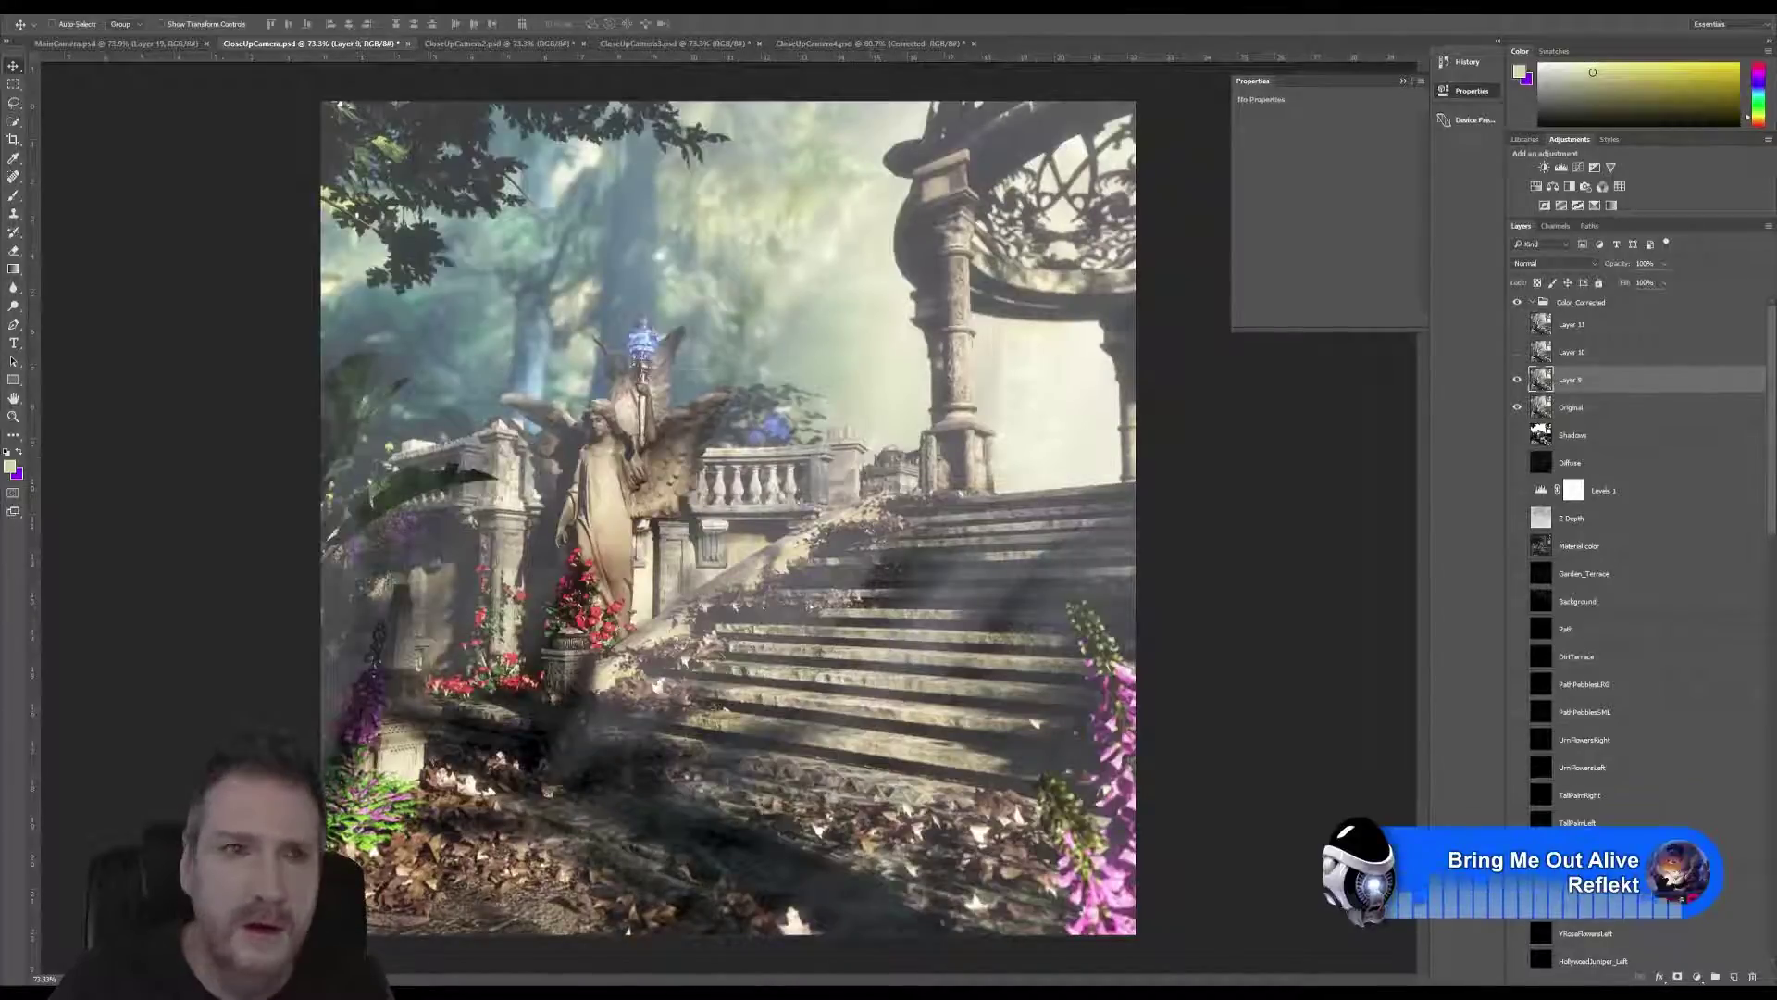
pyautogui.click(215, 7)
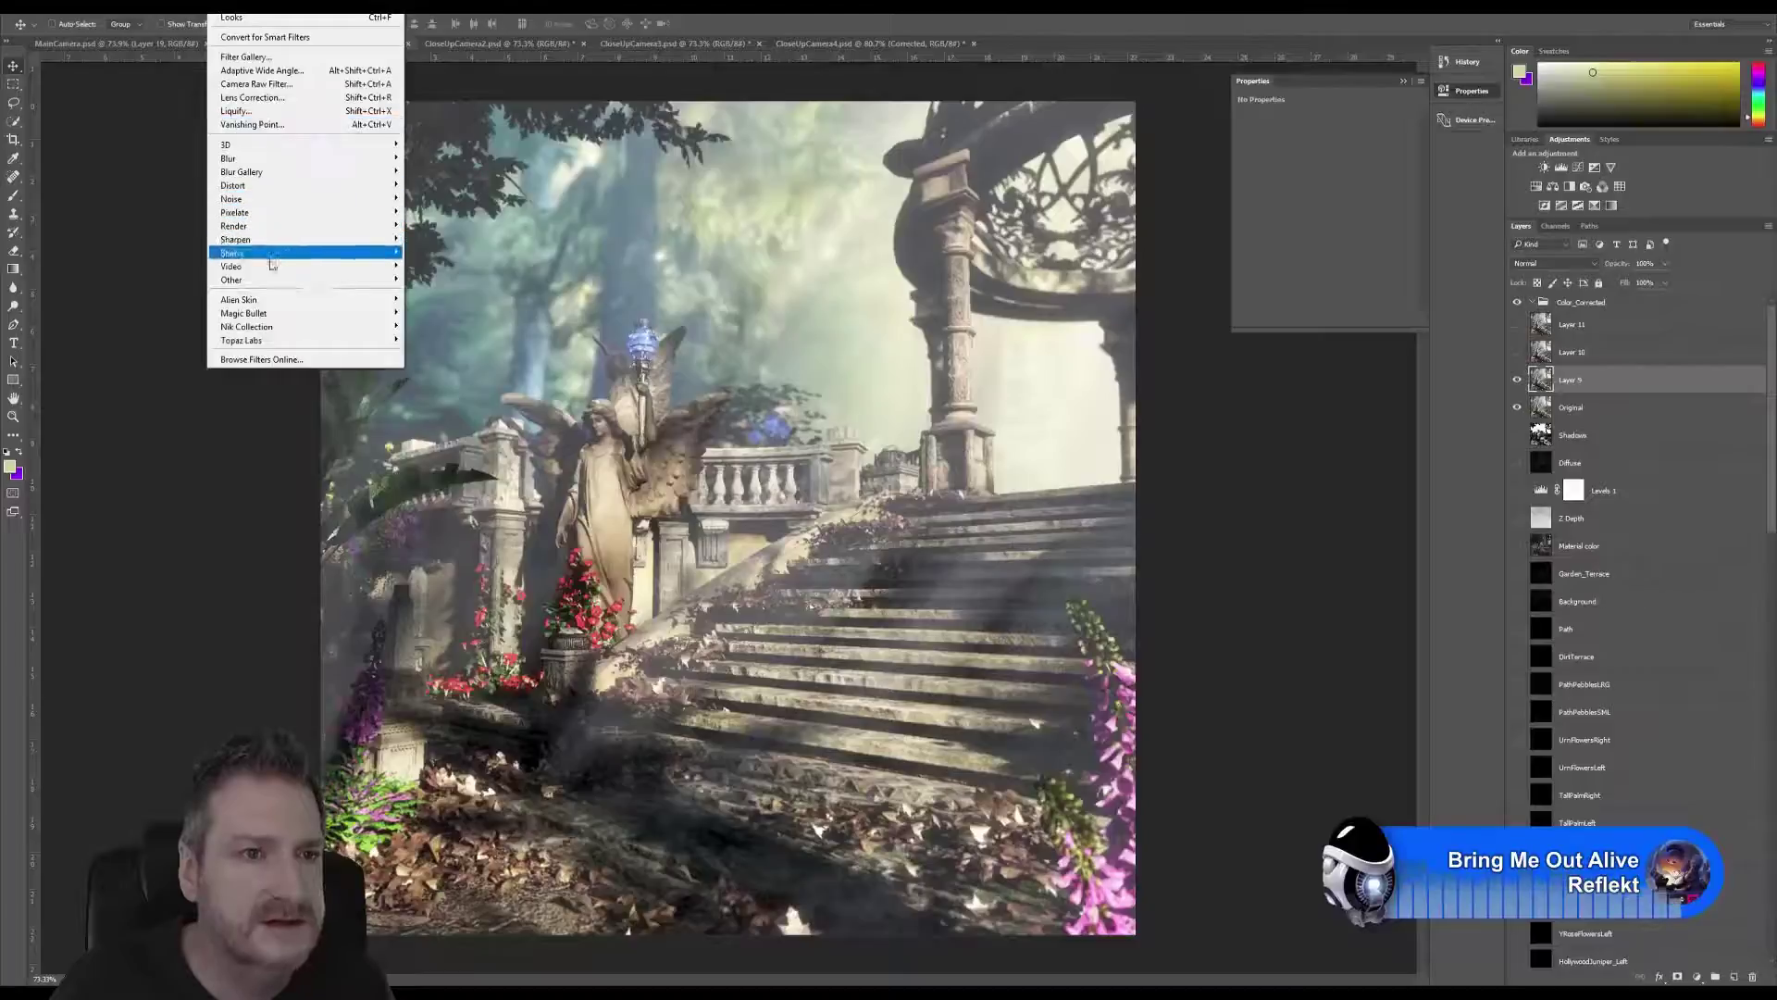
pyautogui.moveTo(277, 313)
pyautogui.click(184, 313)
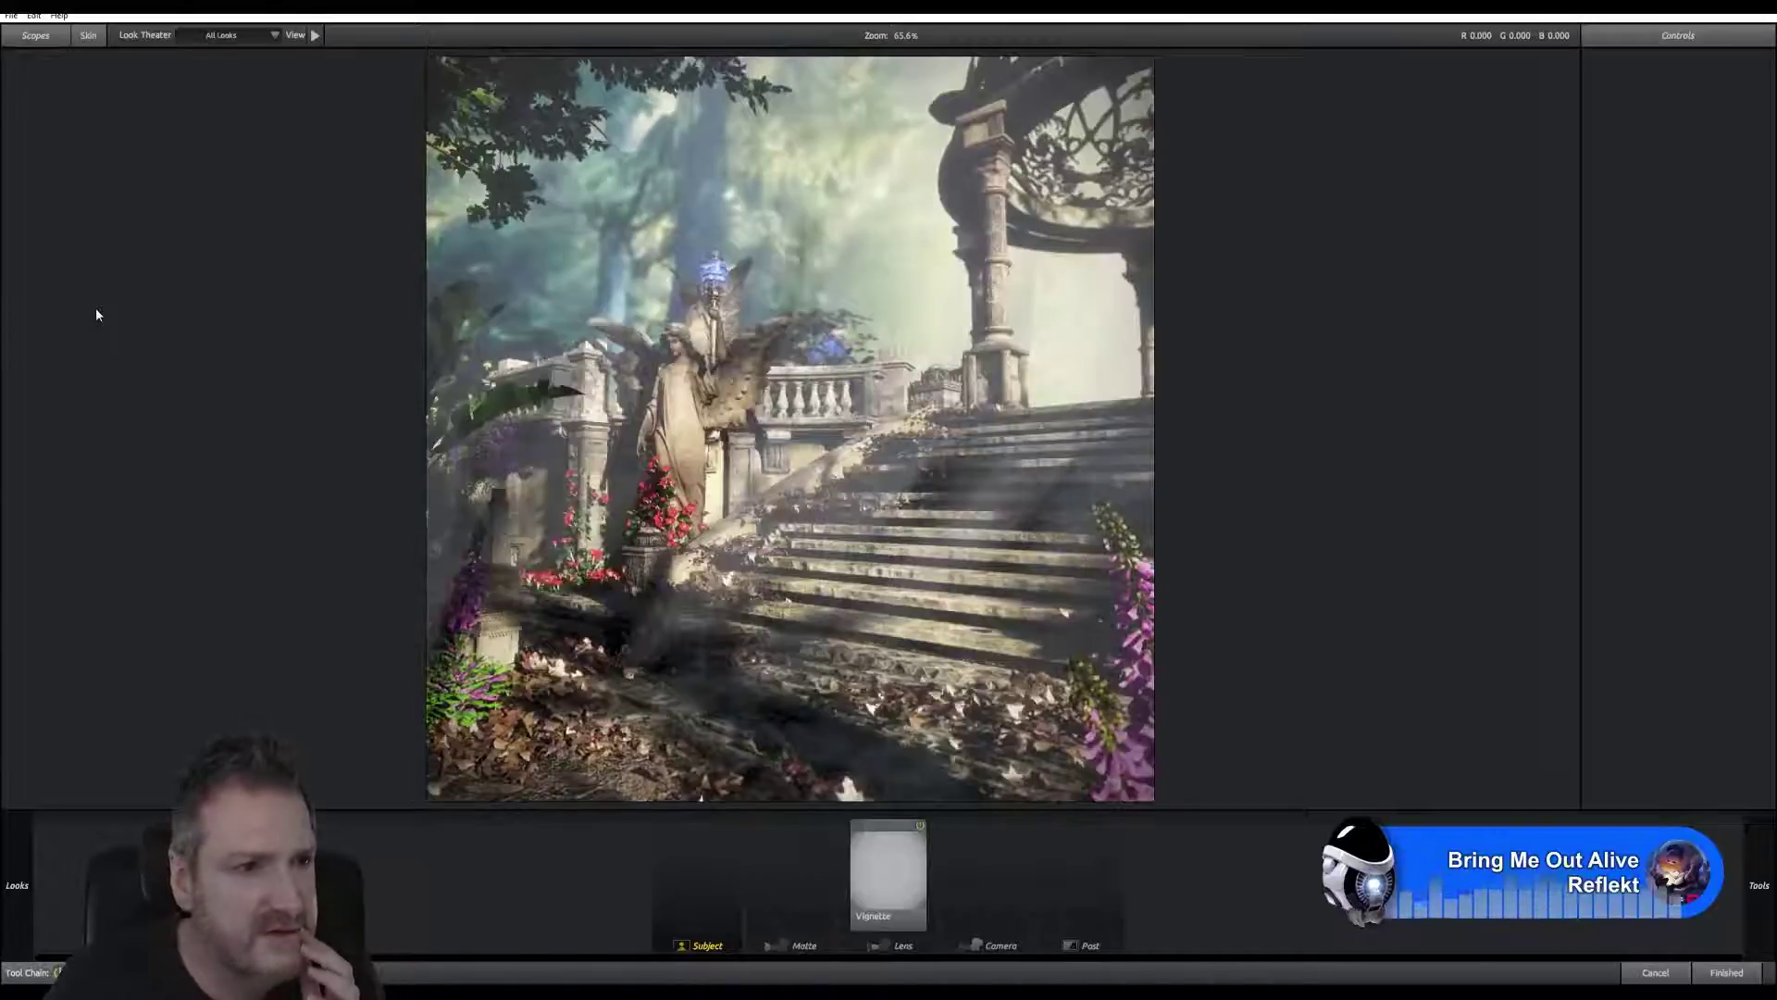
pyautogui.moveTo(3, 300)
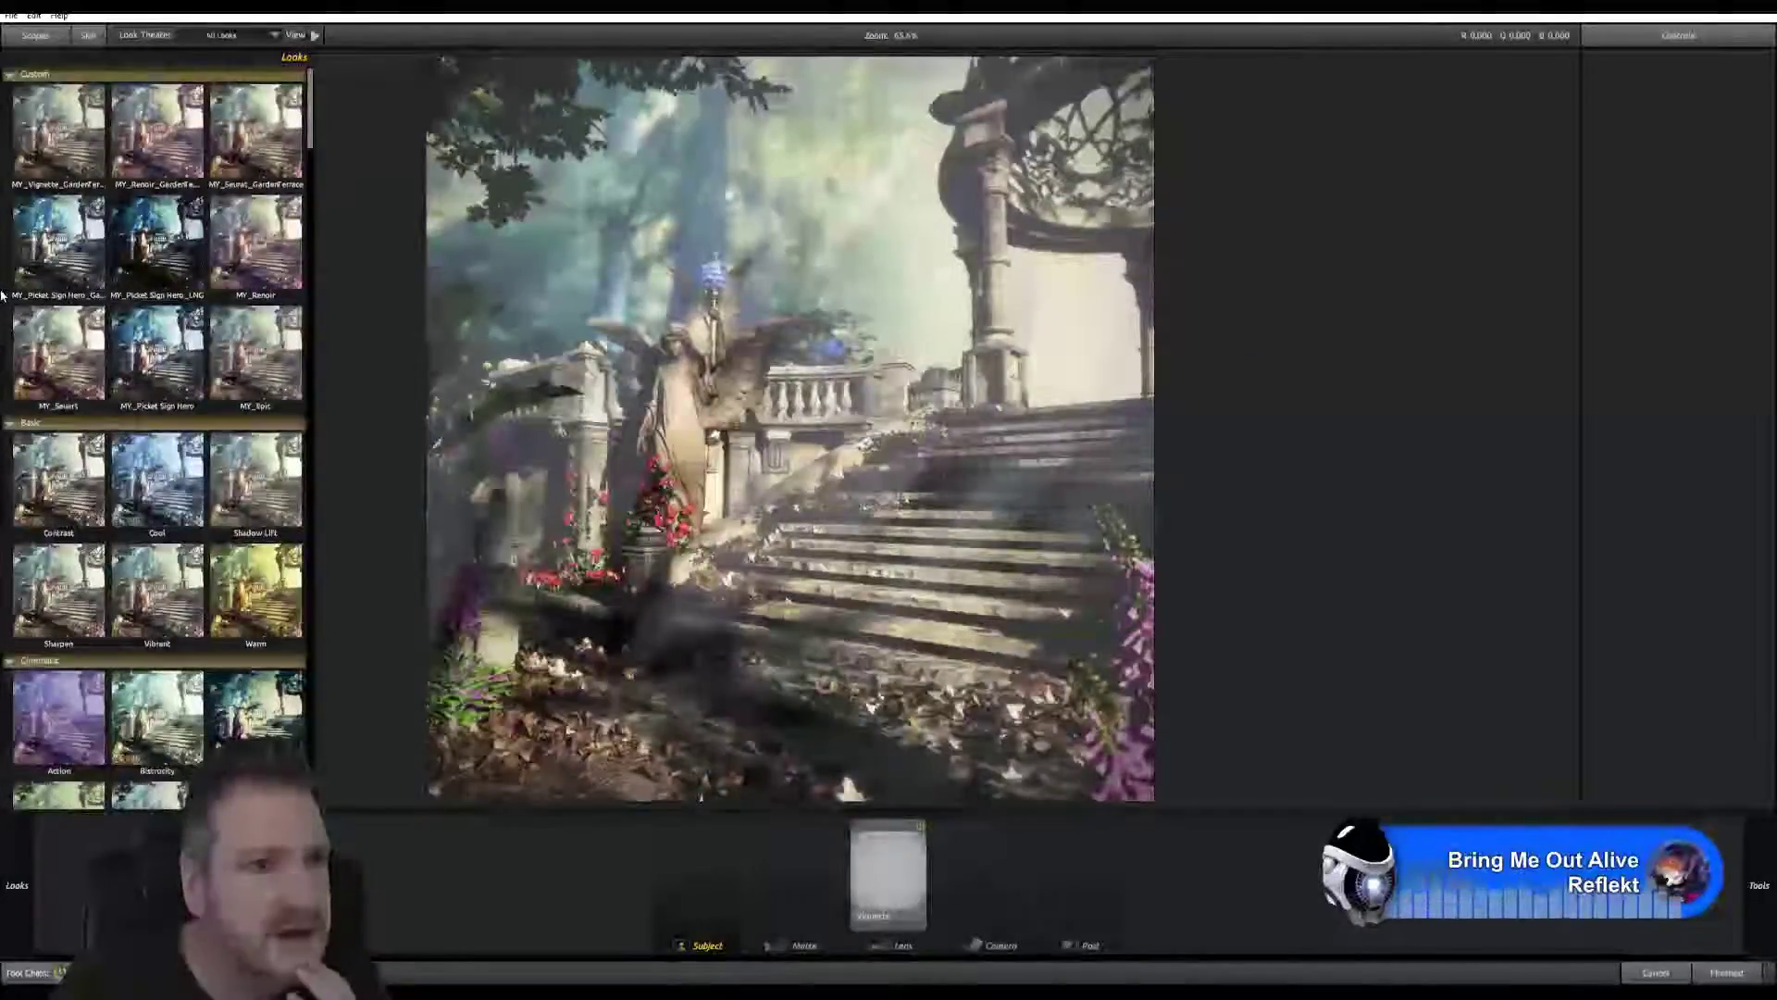
pyautogui.click(153, 139)
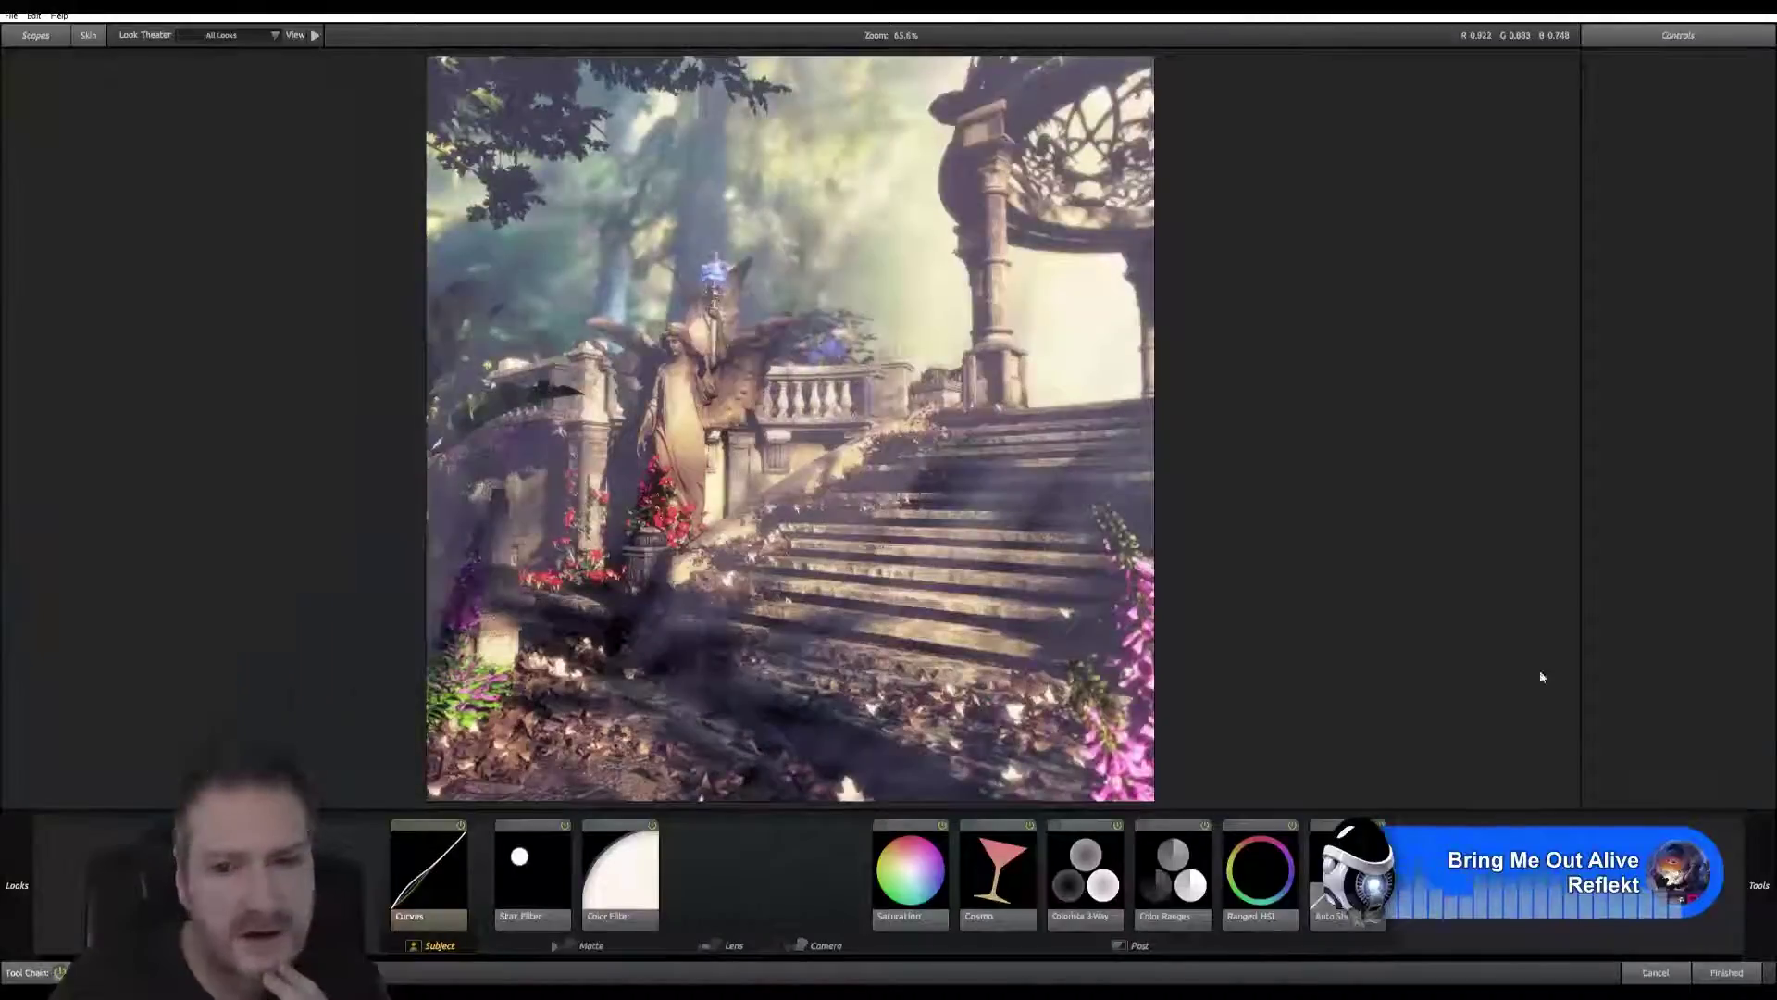
pyautogui.click(1725, 971)
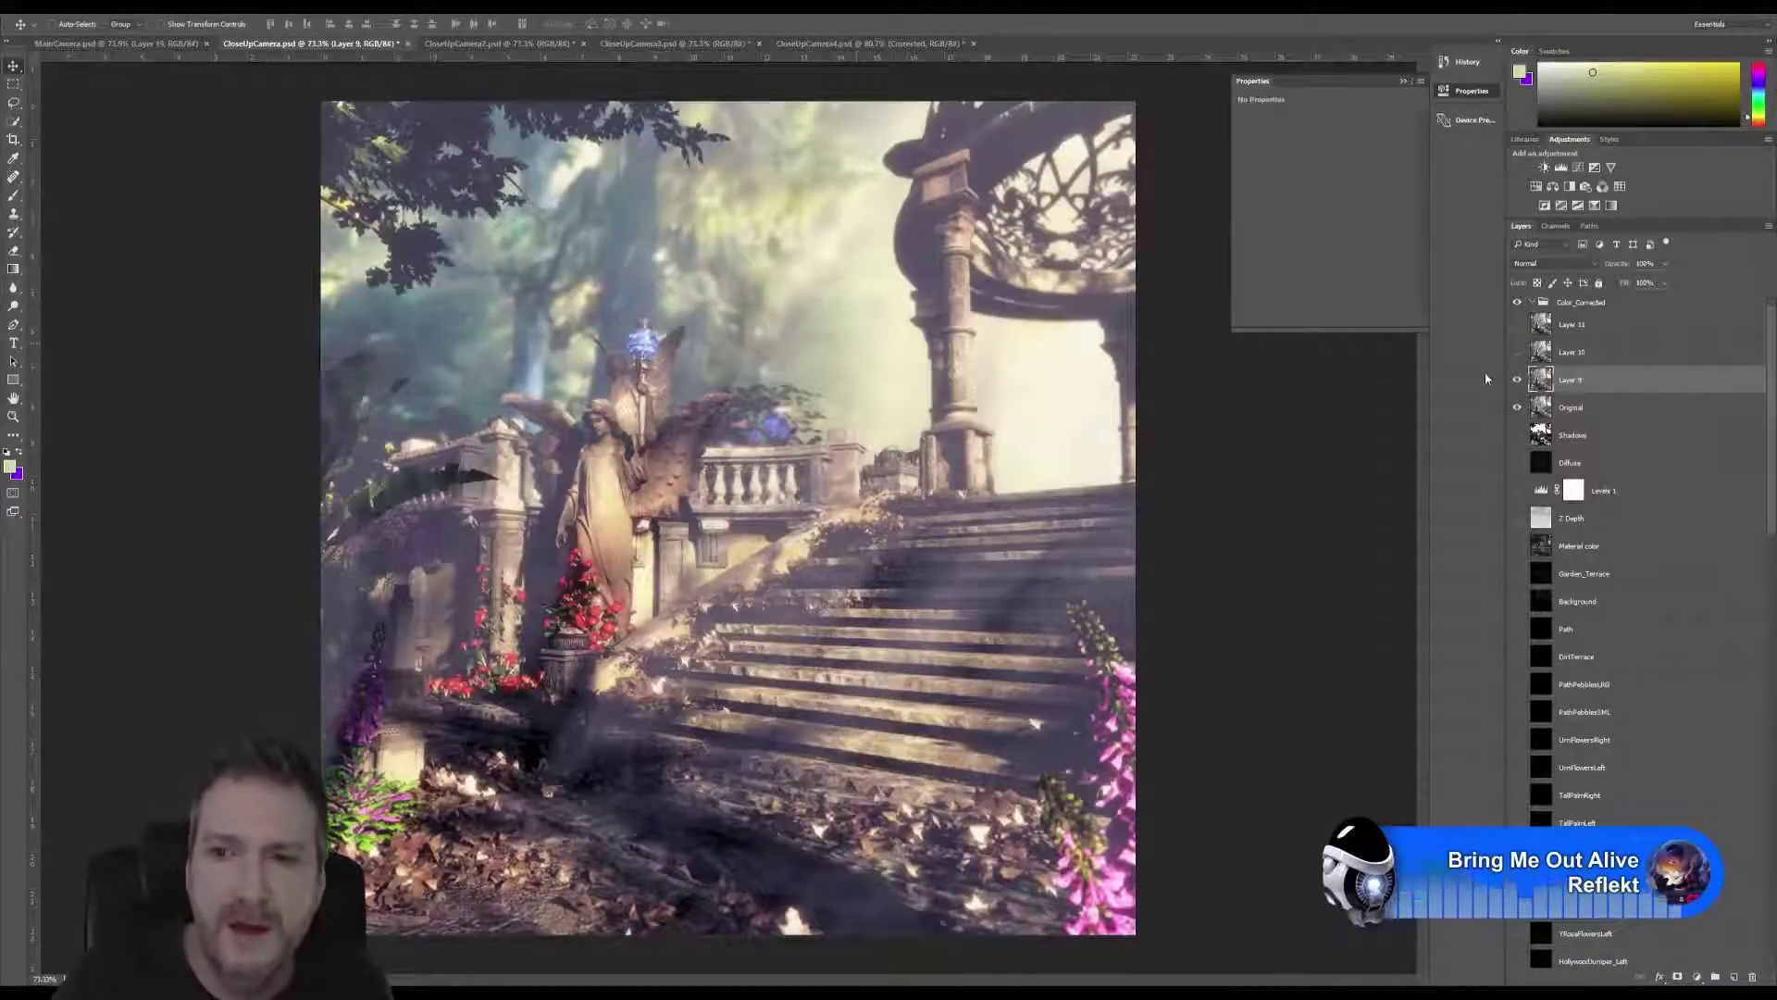
# Show Layer 10 instead of Layer 9, and apply the MY_Seurat_GardenTerrace look from Magic Bullet Looks to it.
pyautogui.click(1518, 381)
pyautogui.click(1517, 352)
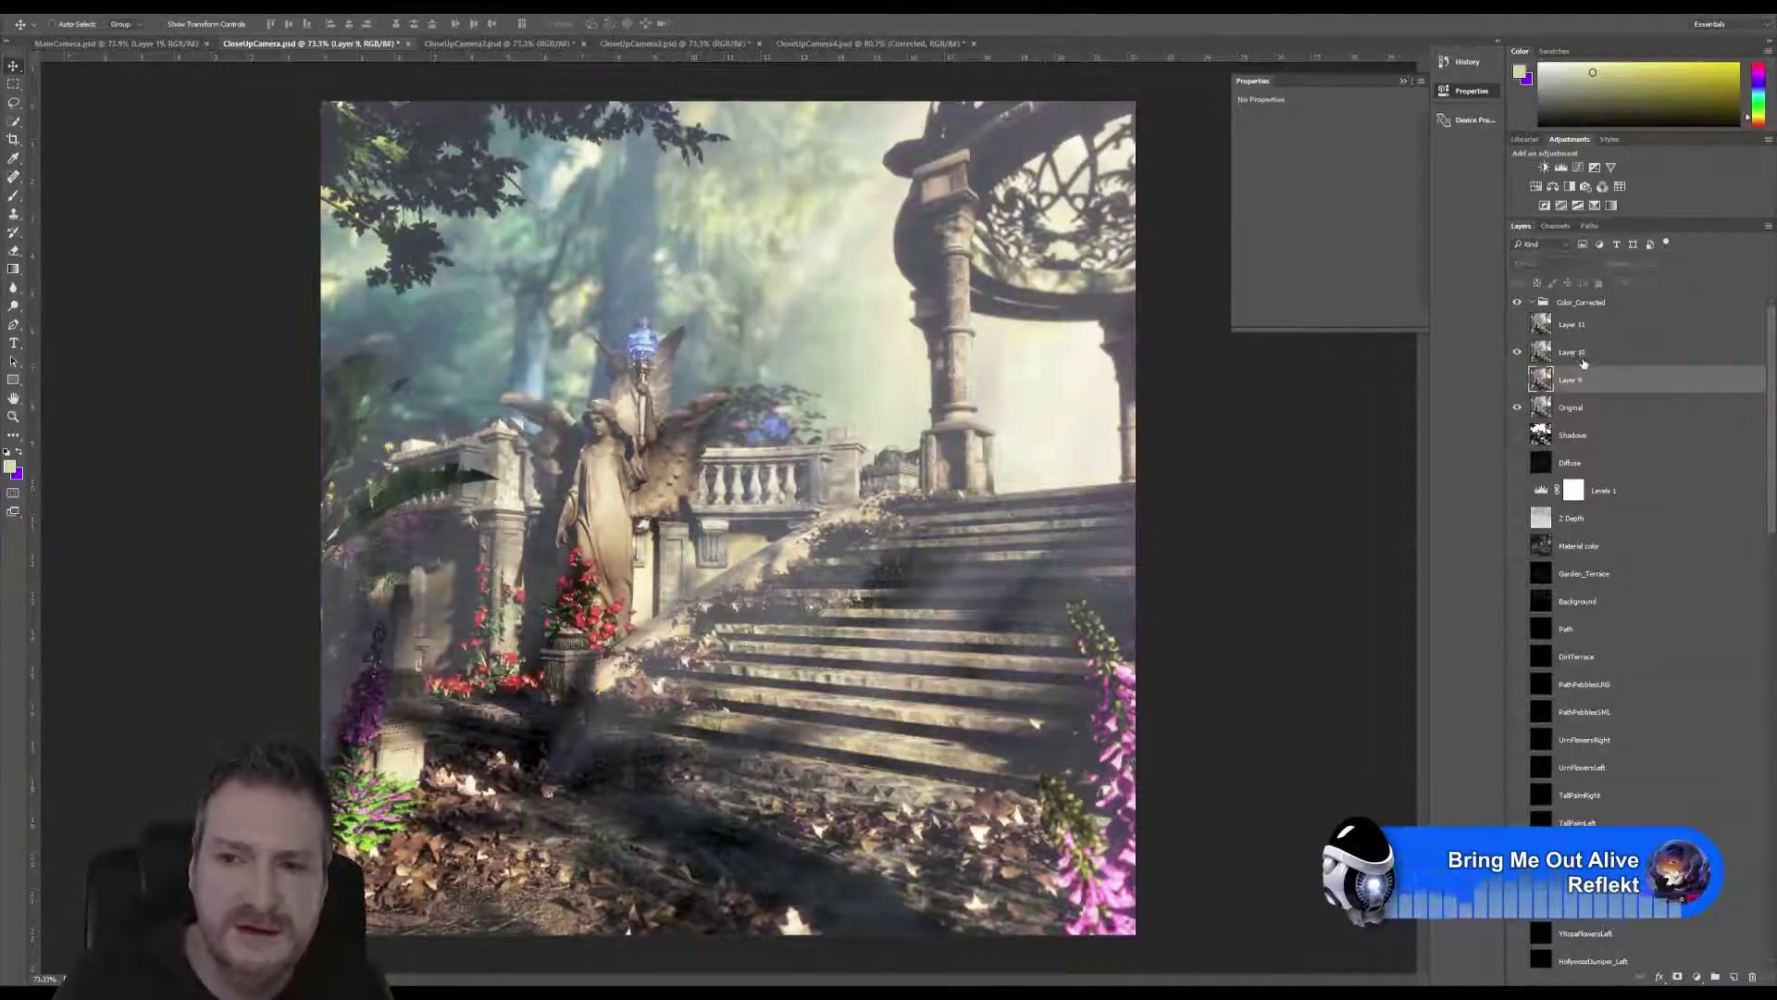
pyautogui.click(1582, 359)
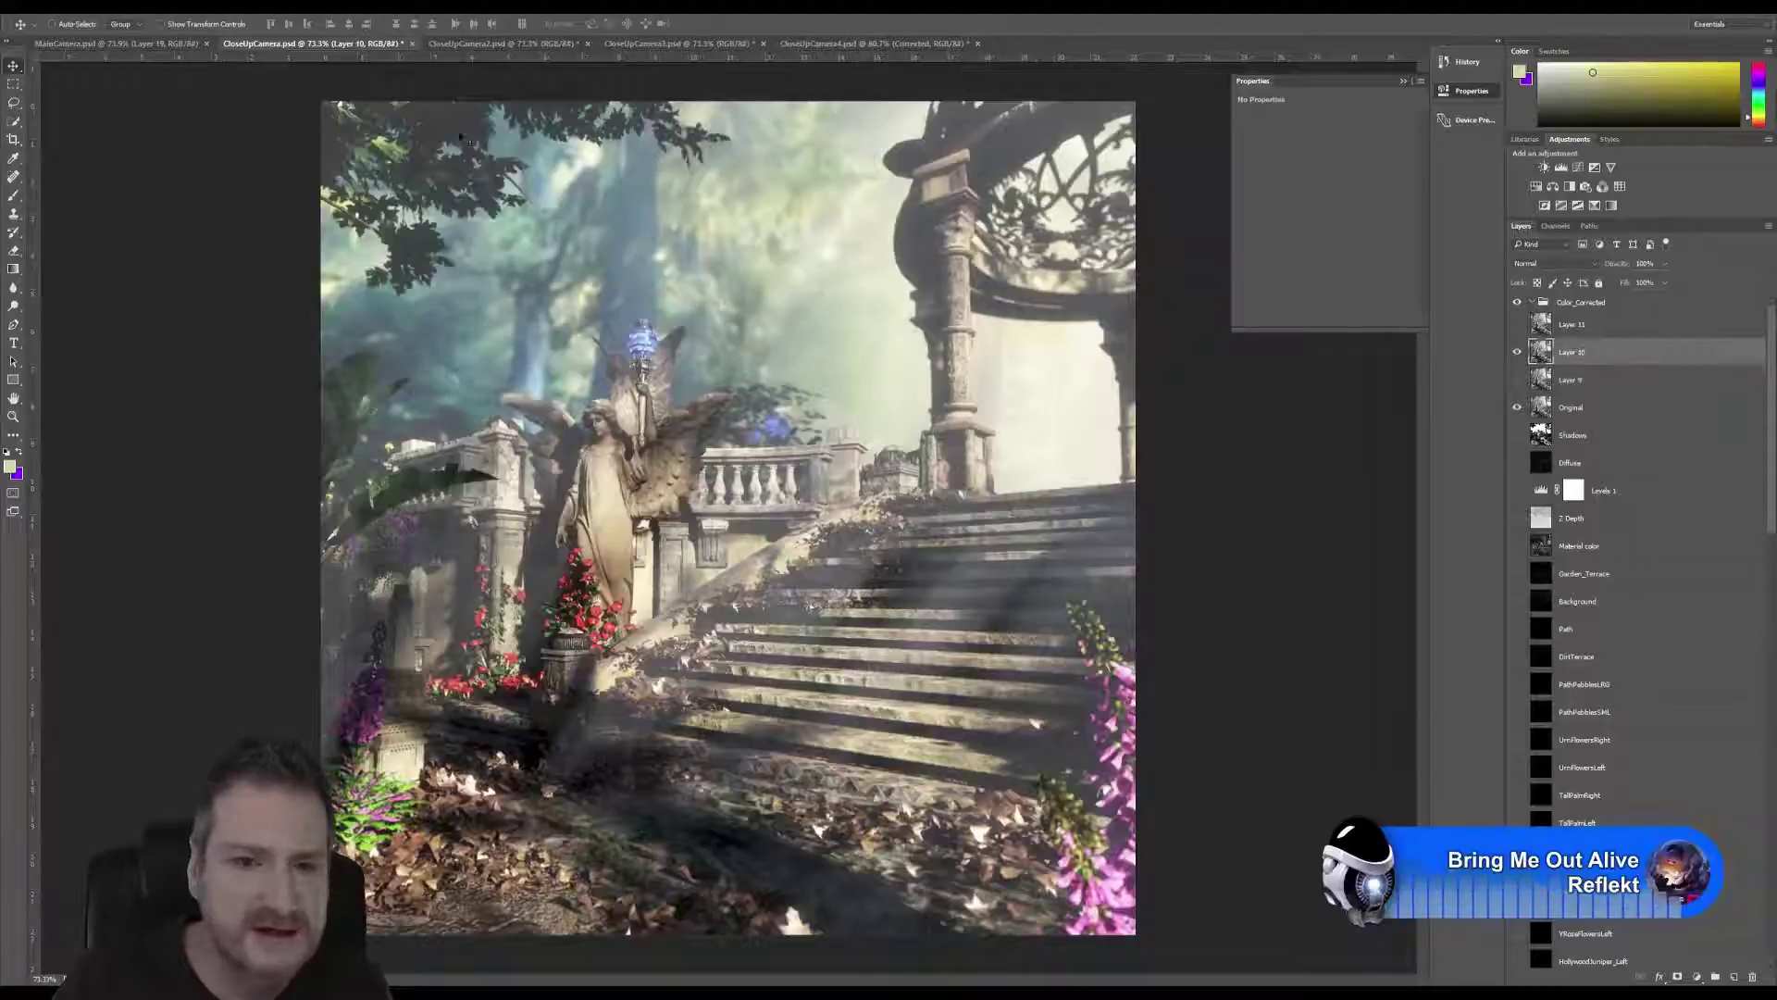
pyautogui.click(222, 14)
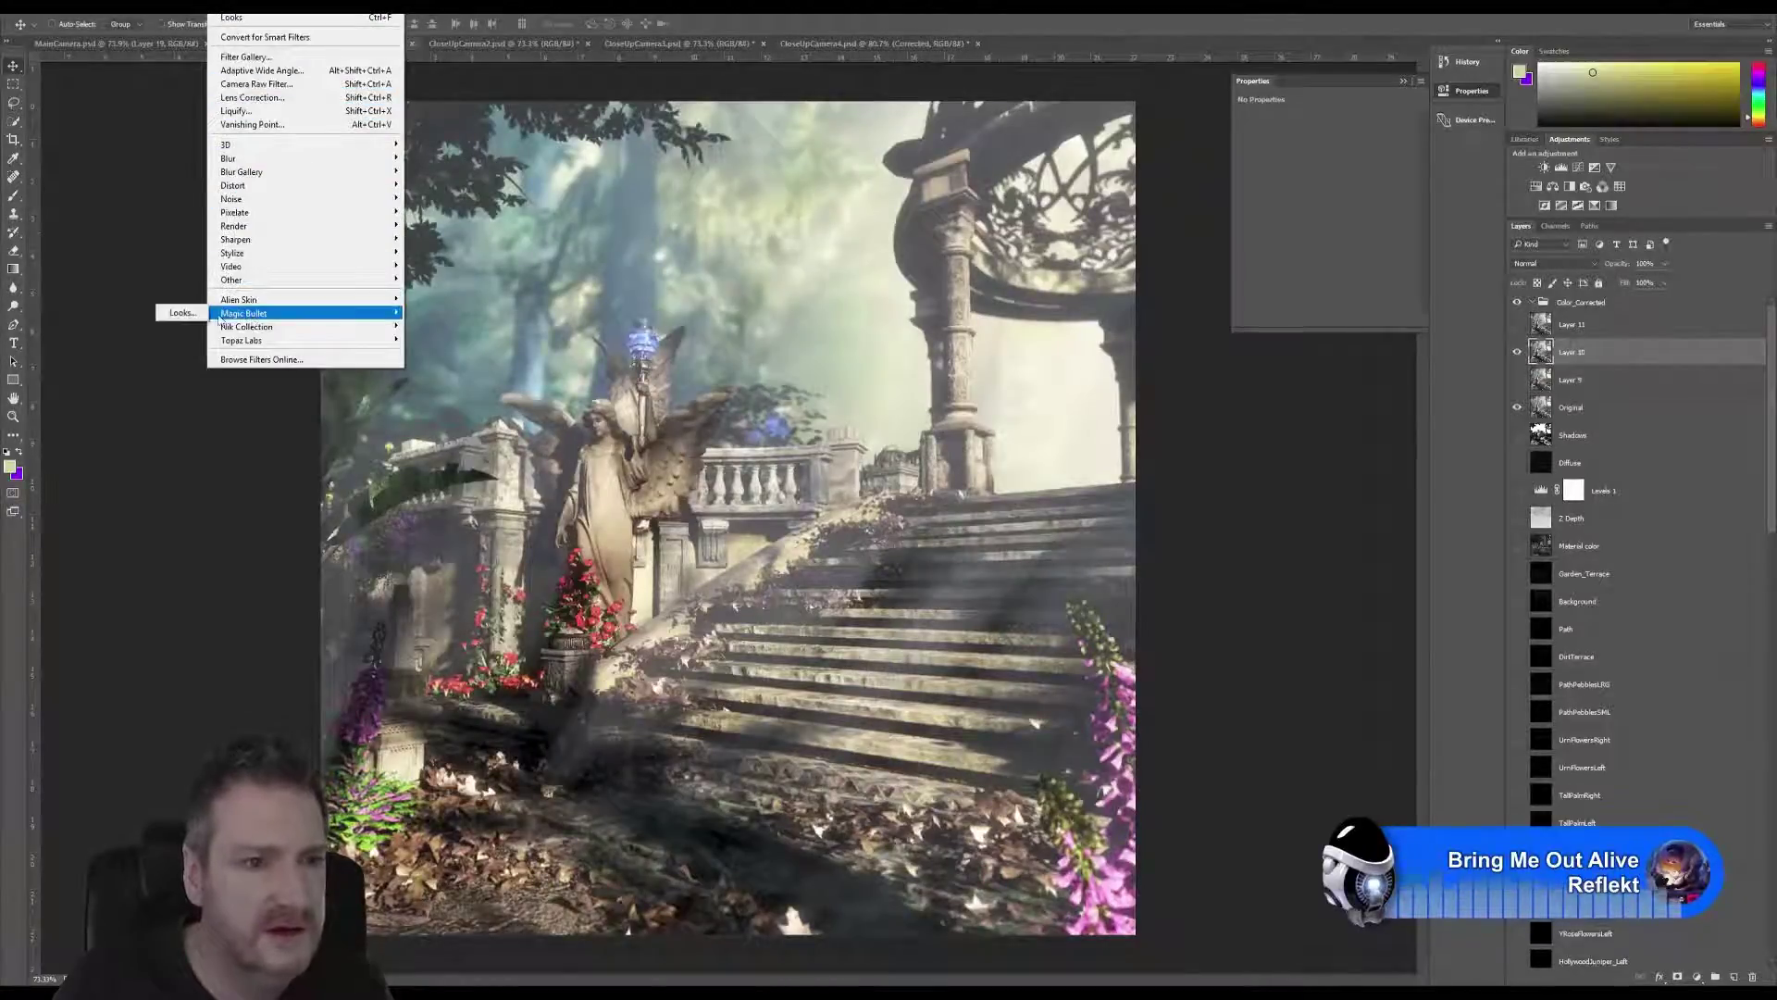
pyautogui.click(190, 314)
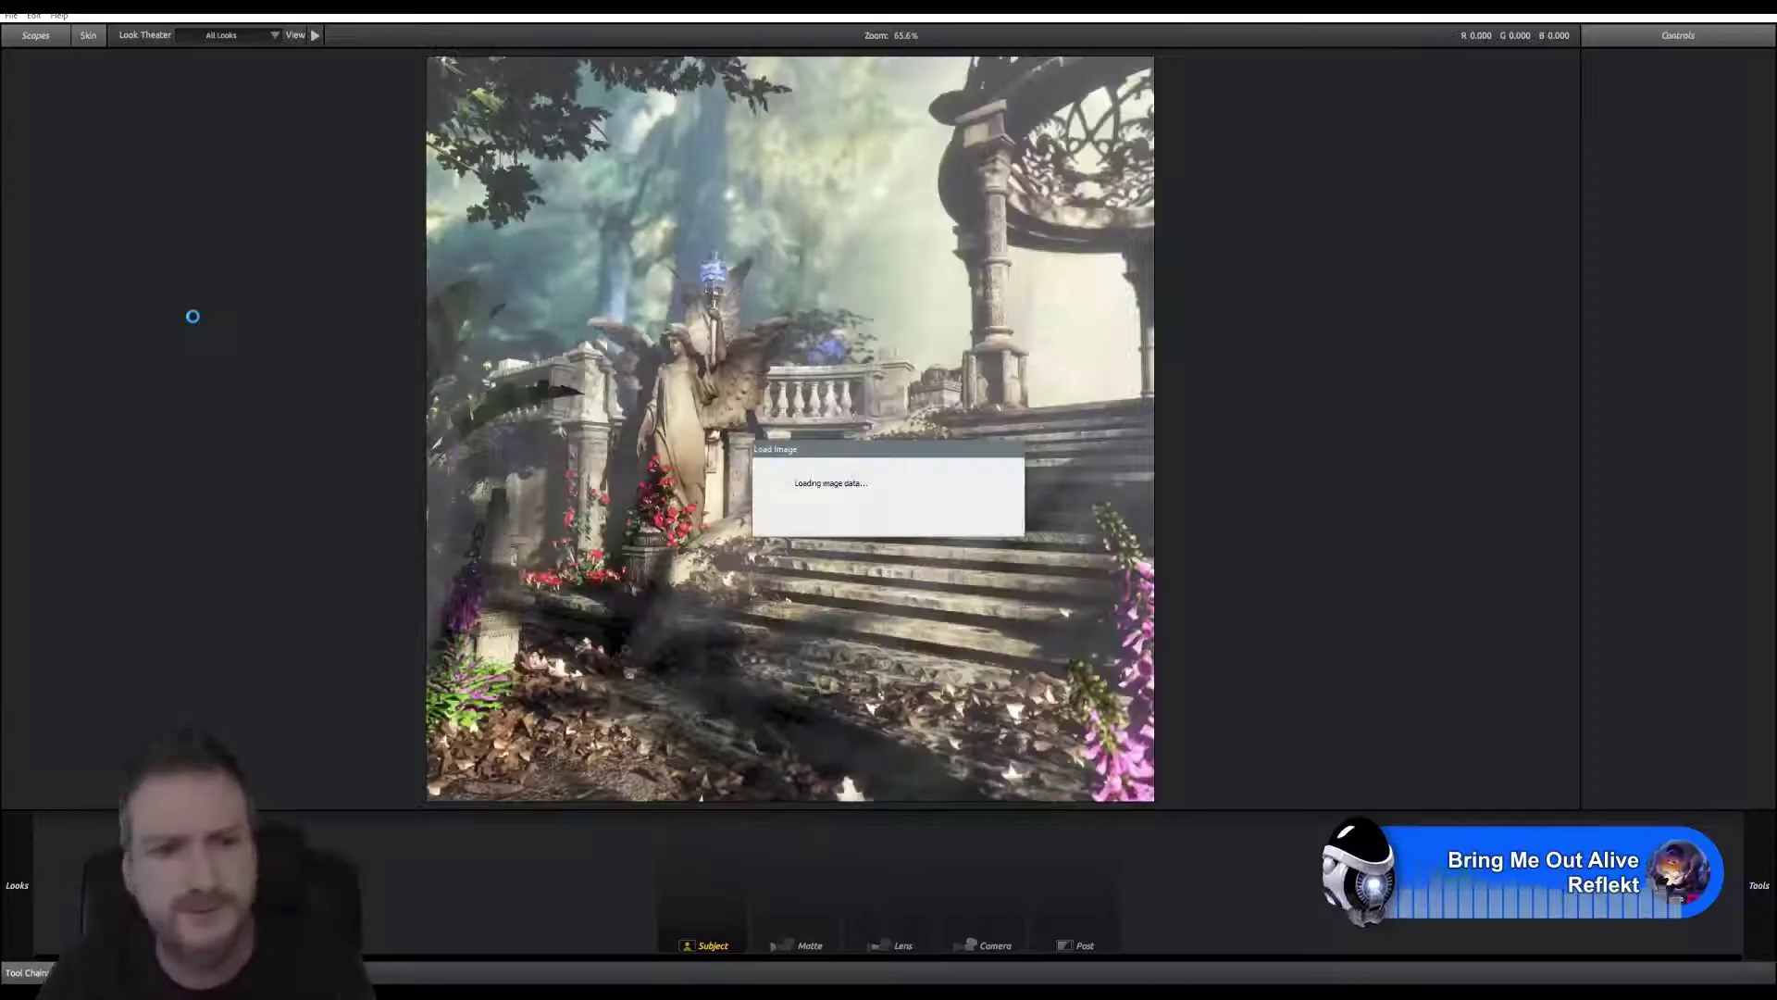
pyautogui.moveTo(3, 180)
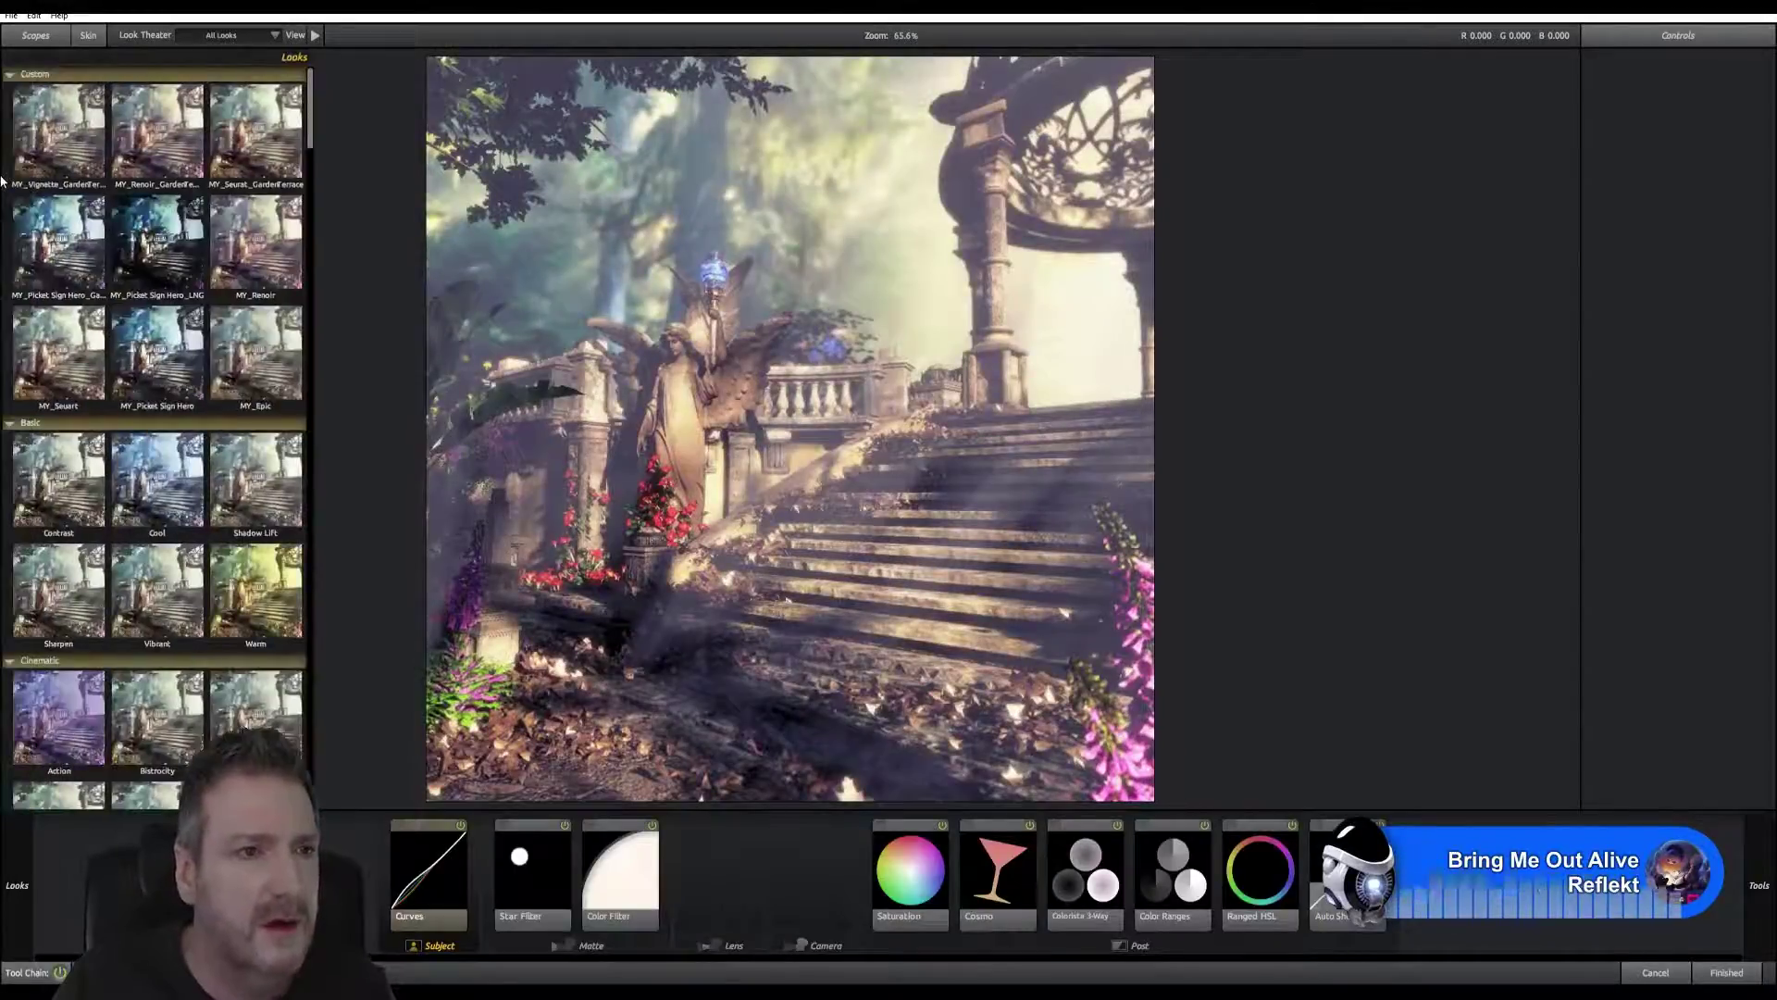
pyautogui.click(258, 132)
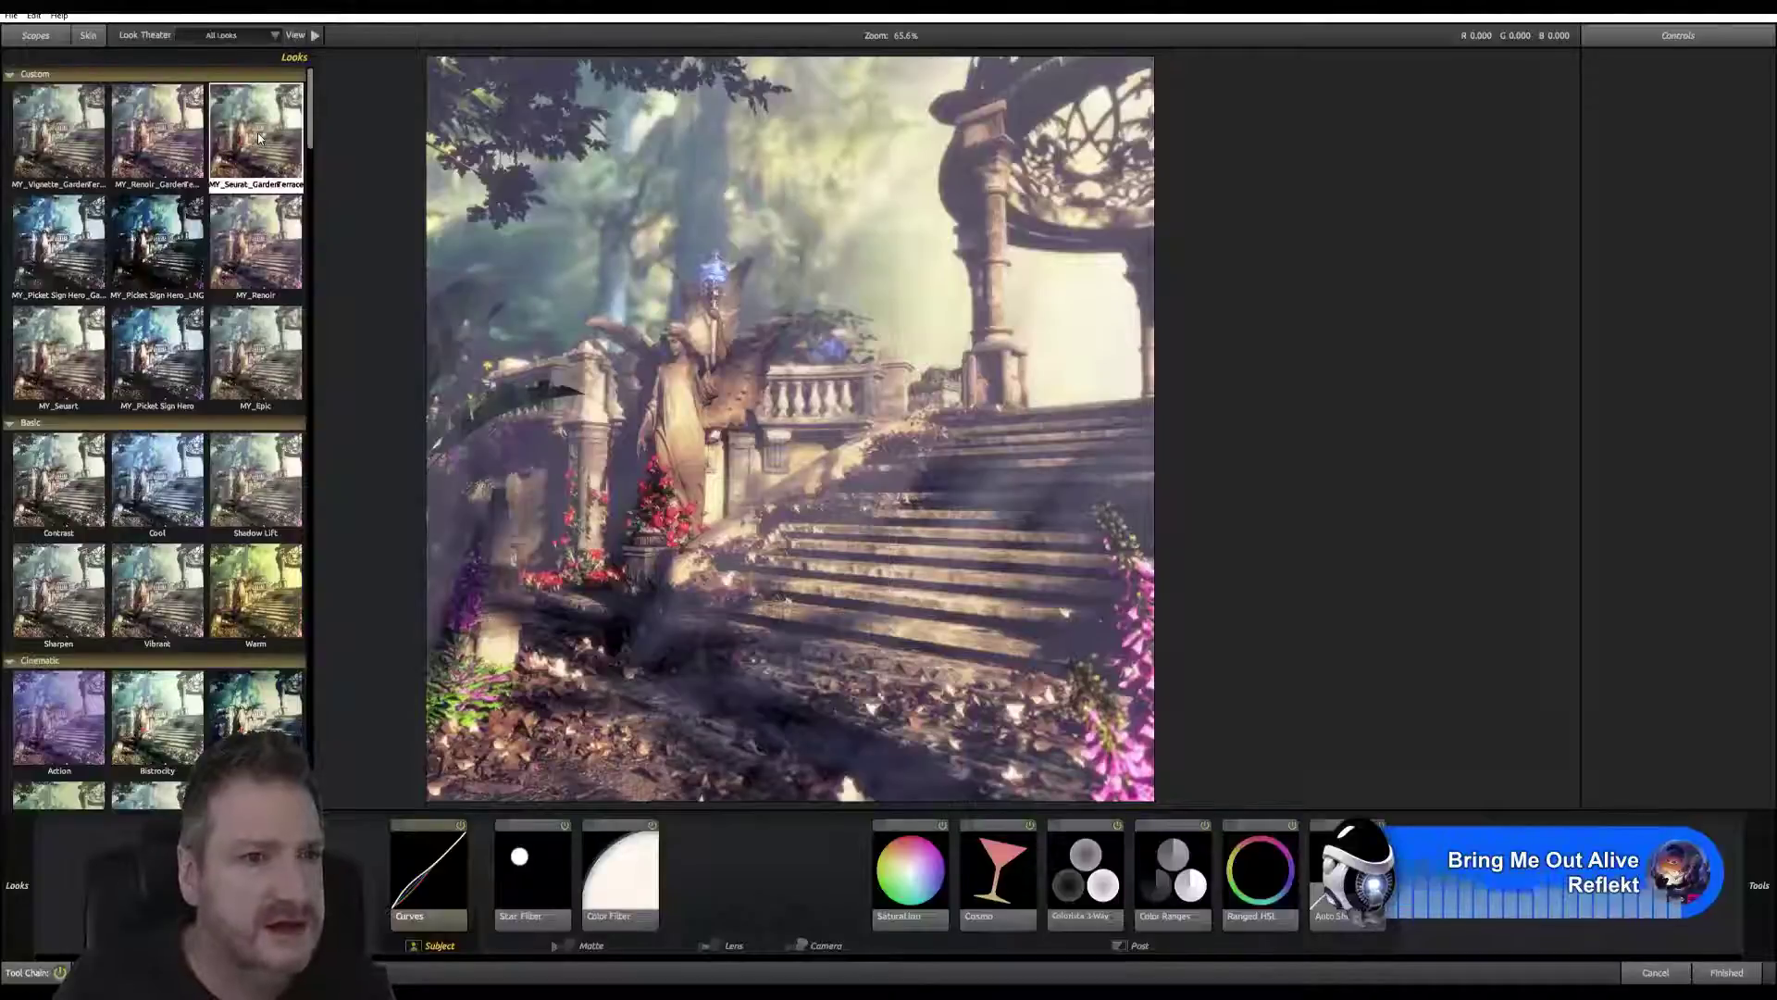
pyautogui.click(1727, 973)
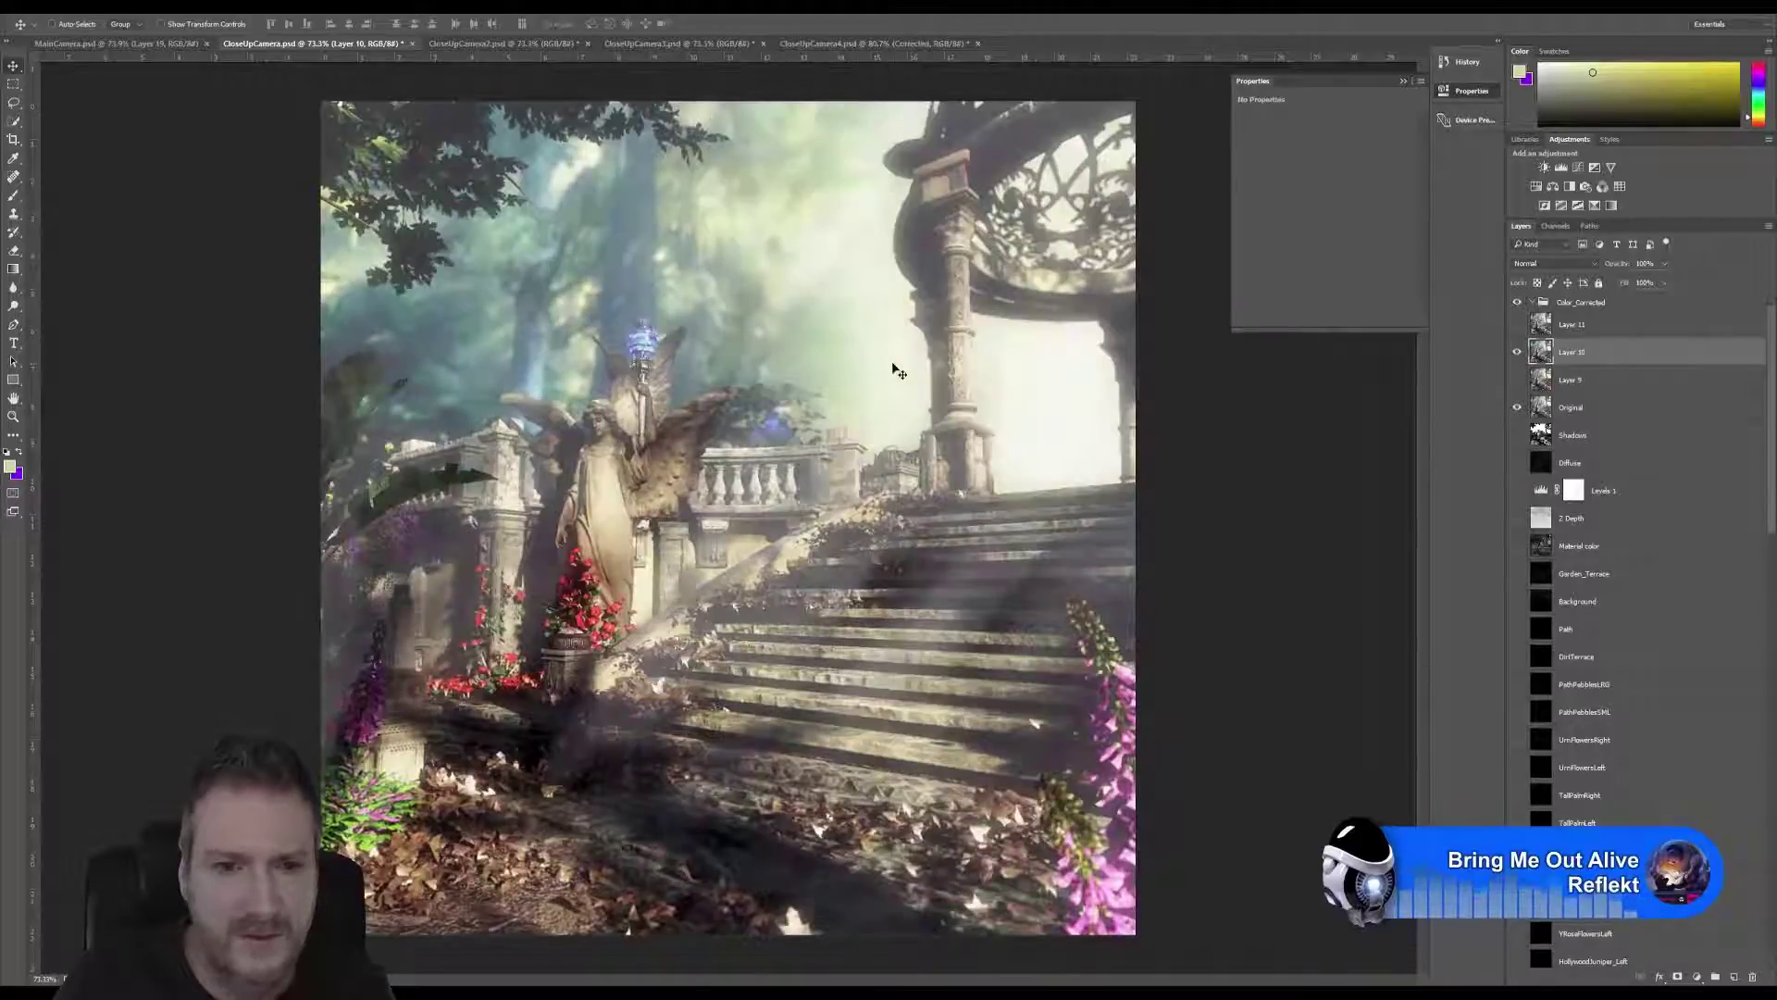
# Show Layer 11 instead of Layer 10, and apply the custom MY_Picket Sign Hero_Ga... look from Magic Bullet Looks to it.
pyautogui.click(1516, 325)
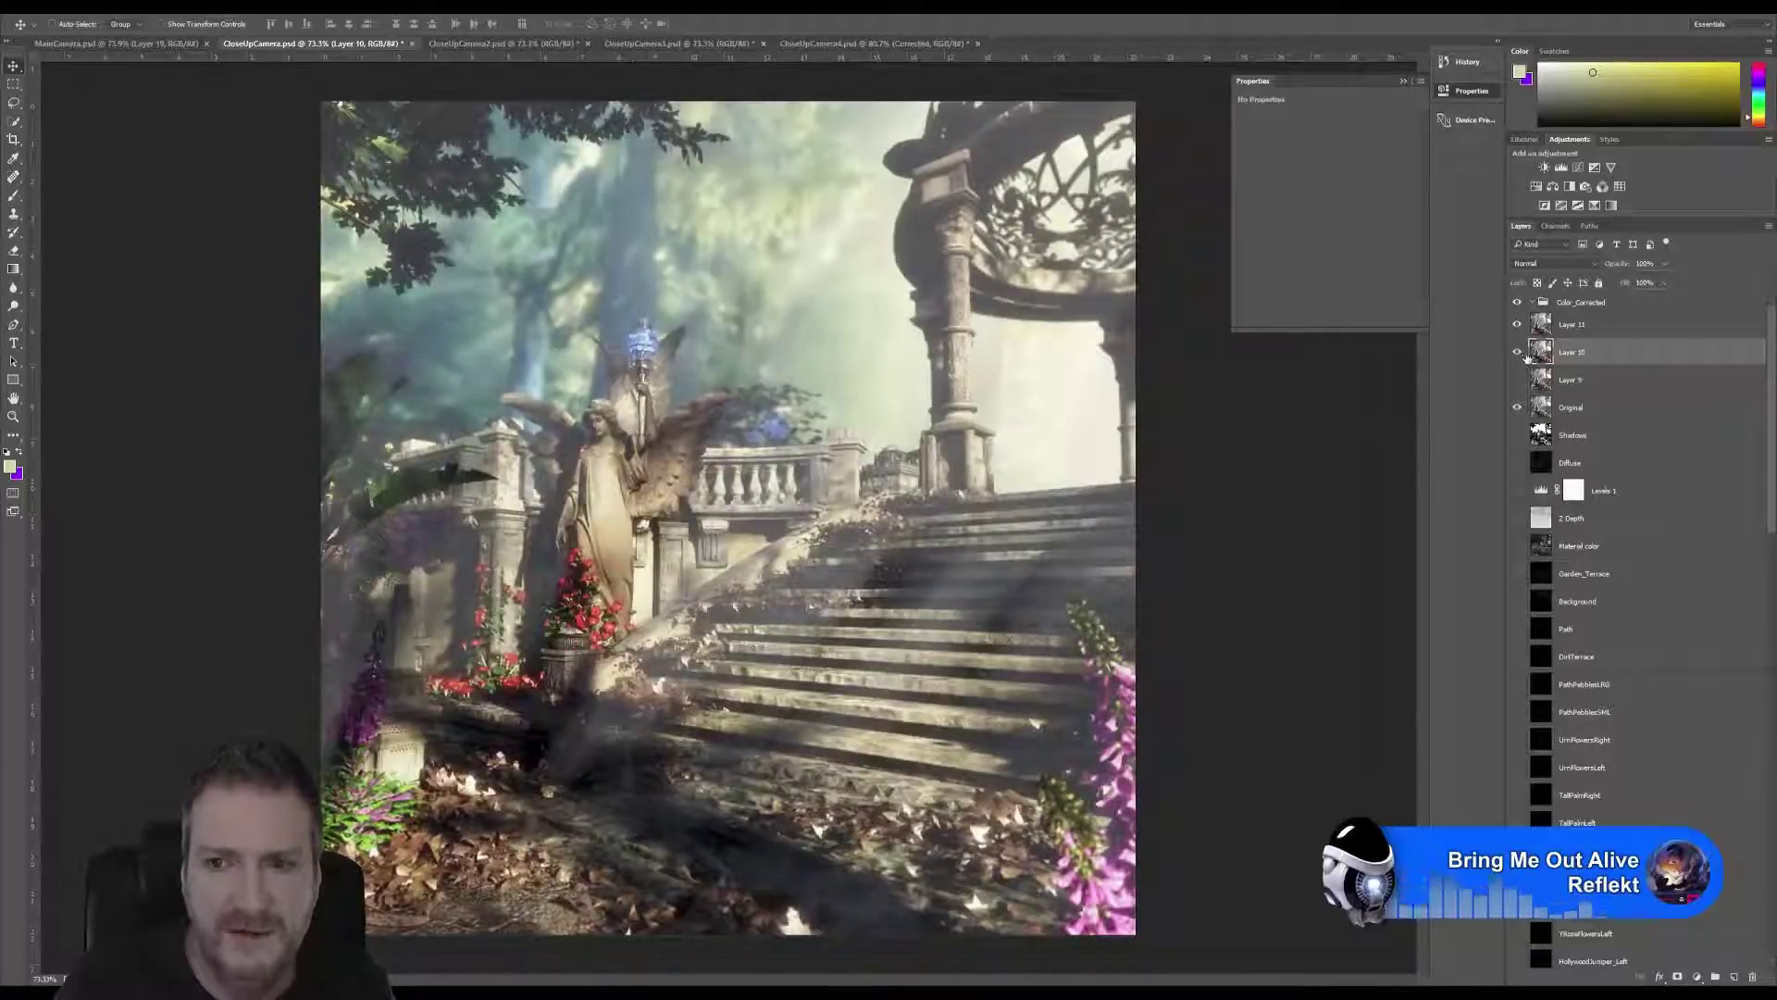
pyautogui.click(1587, 326)
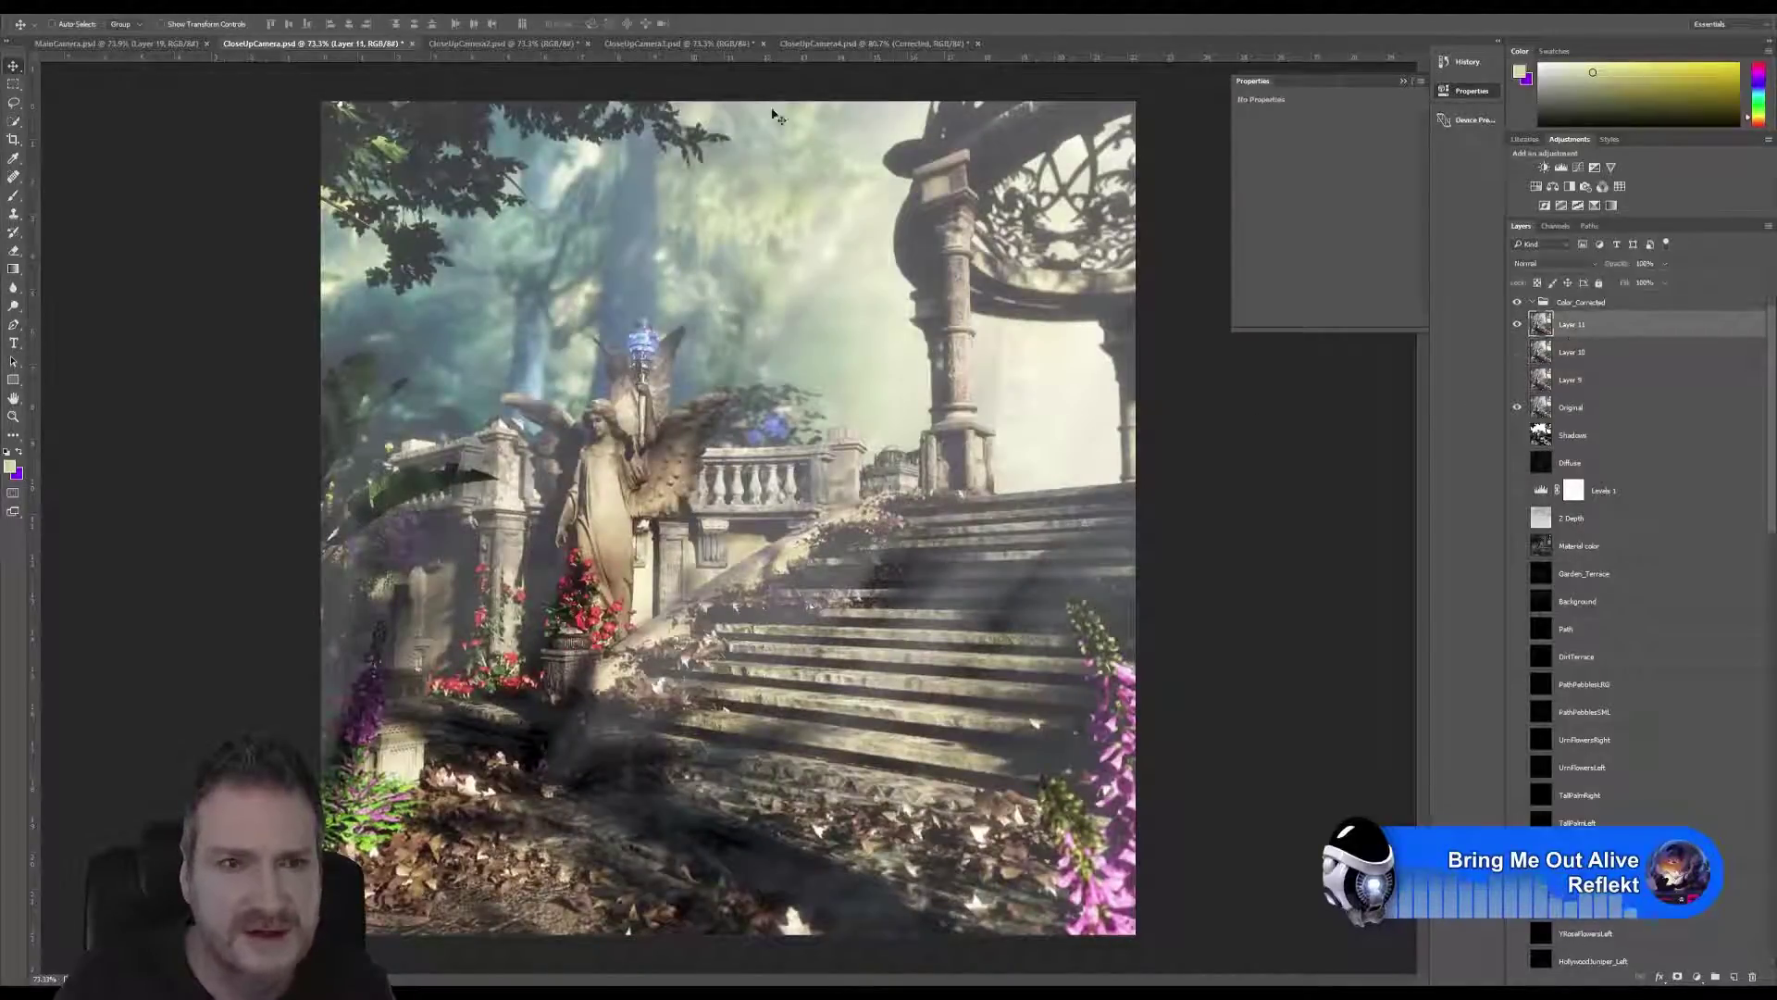
pyautogui.hotkey('alt', 't')
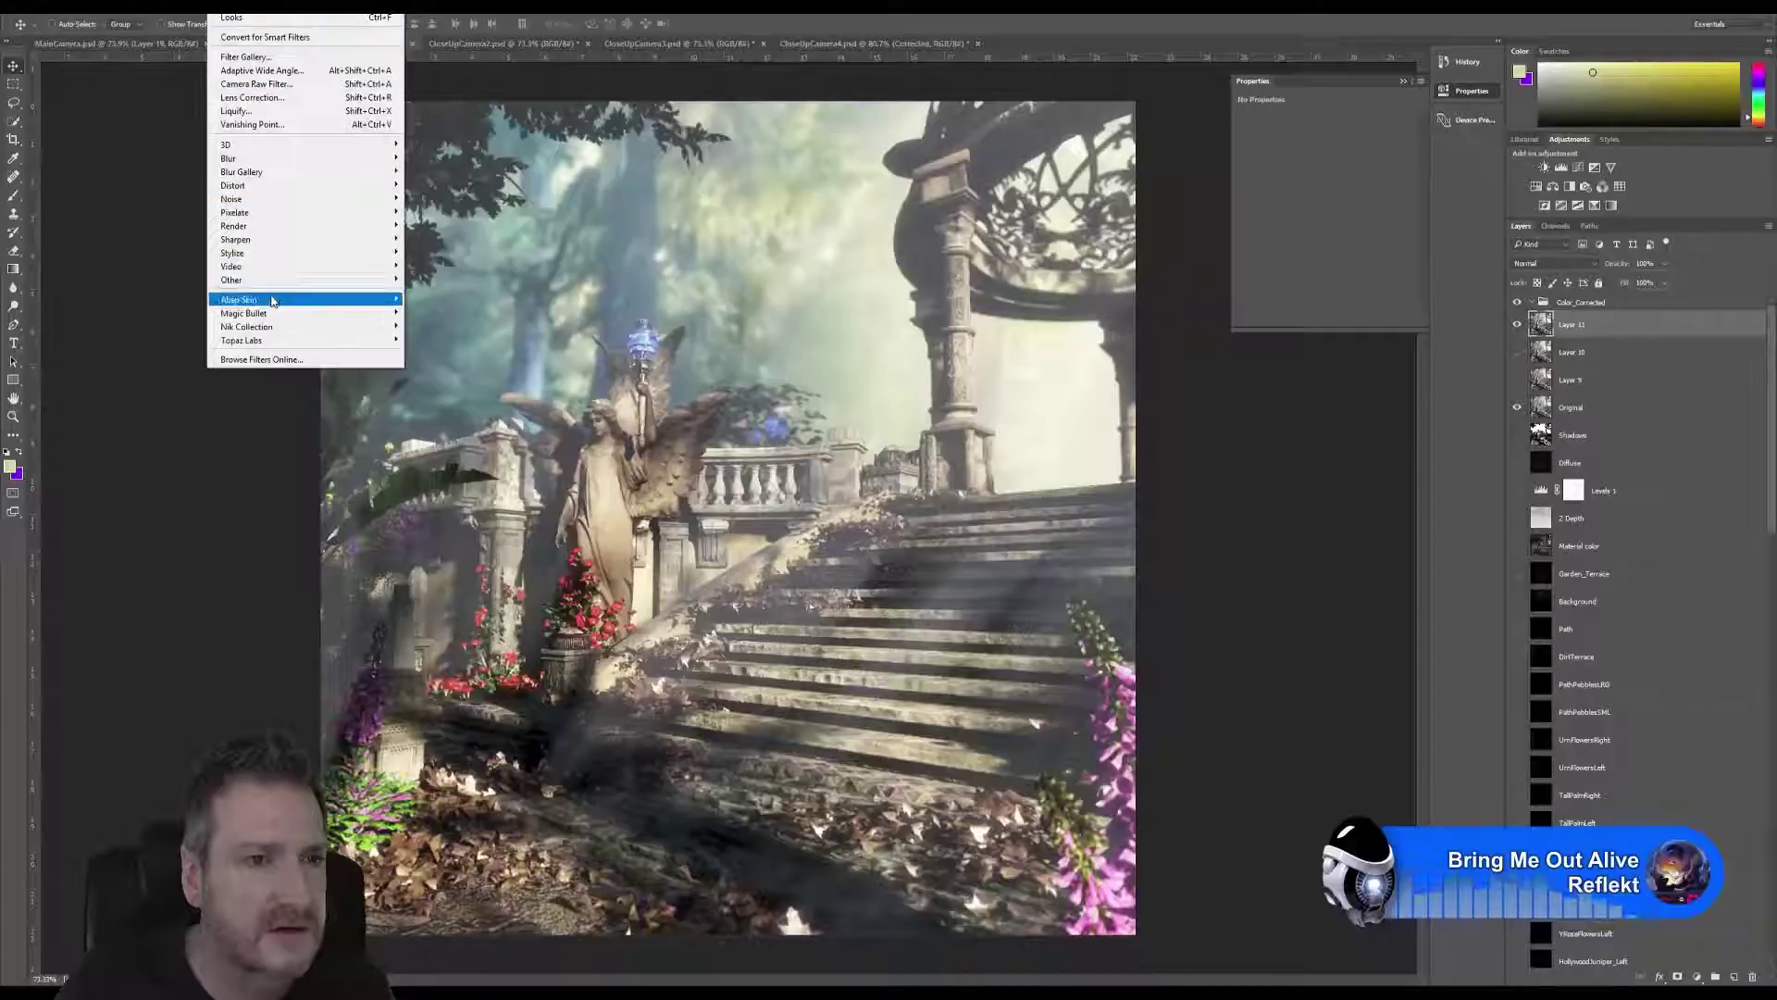
pyautogui.moveTo(250, 314)
pyautogui.click(180, 314)
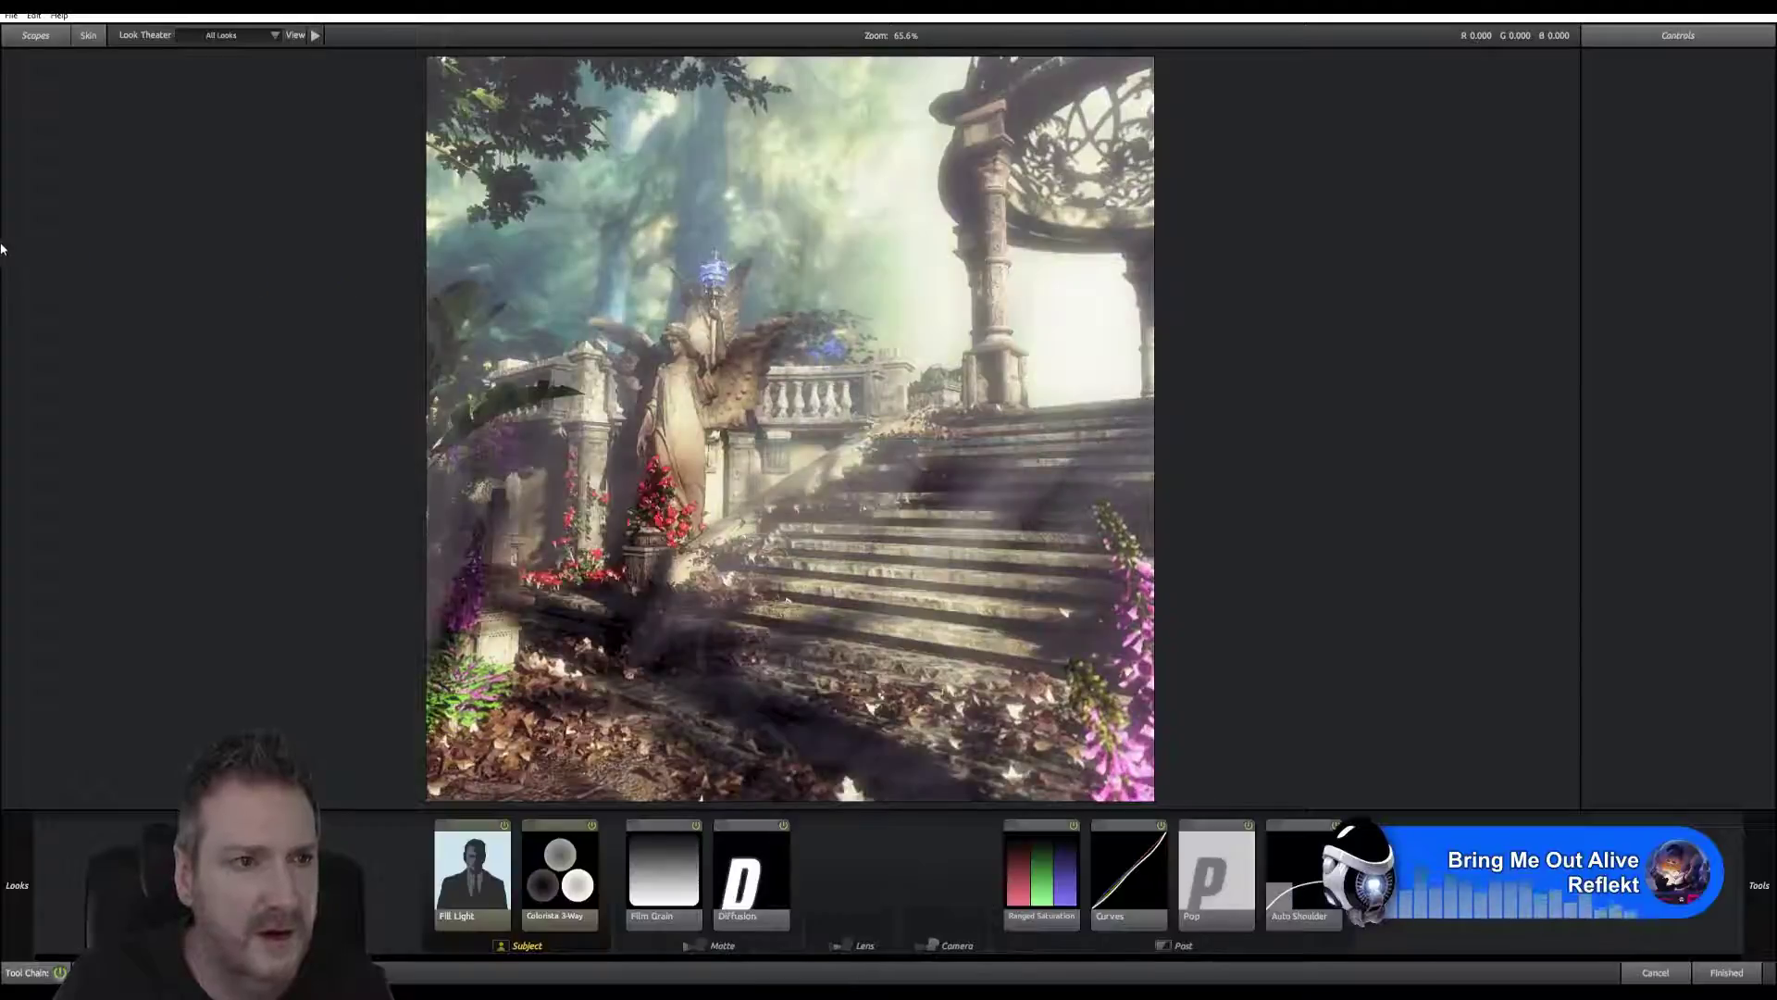
pyautogui.click(64, 240)
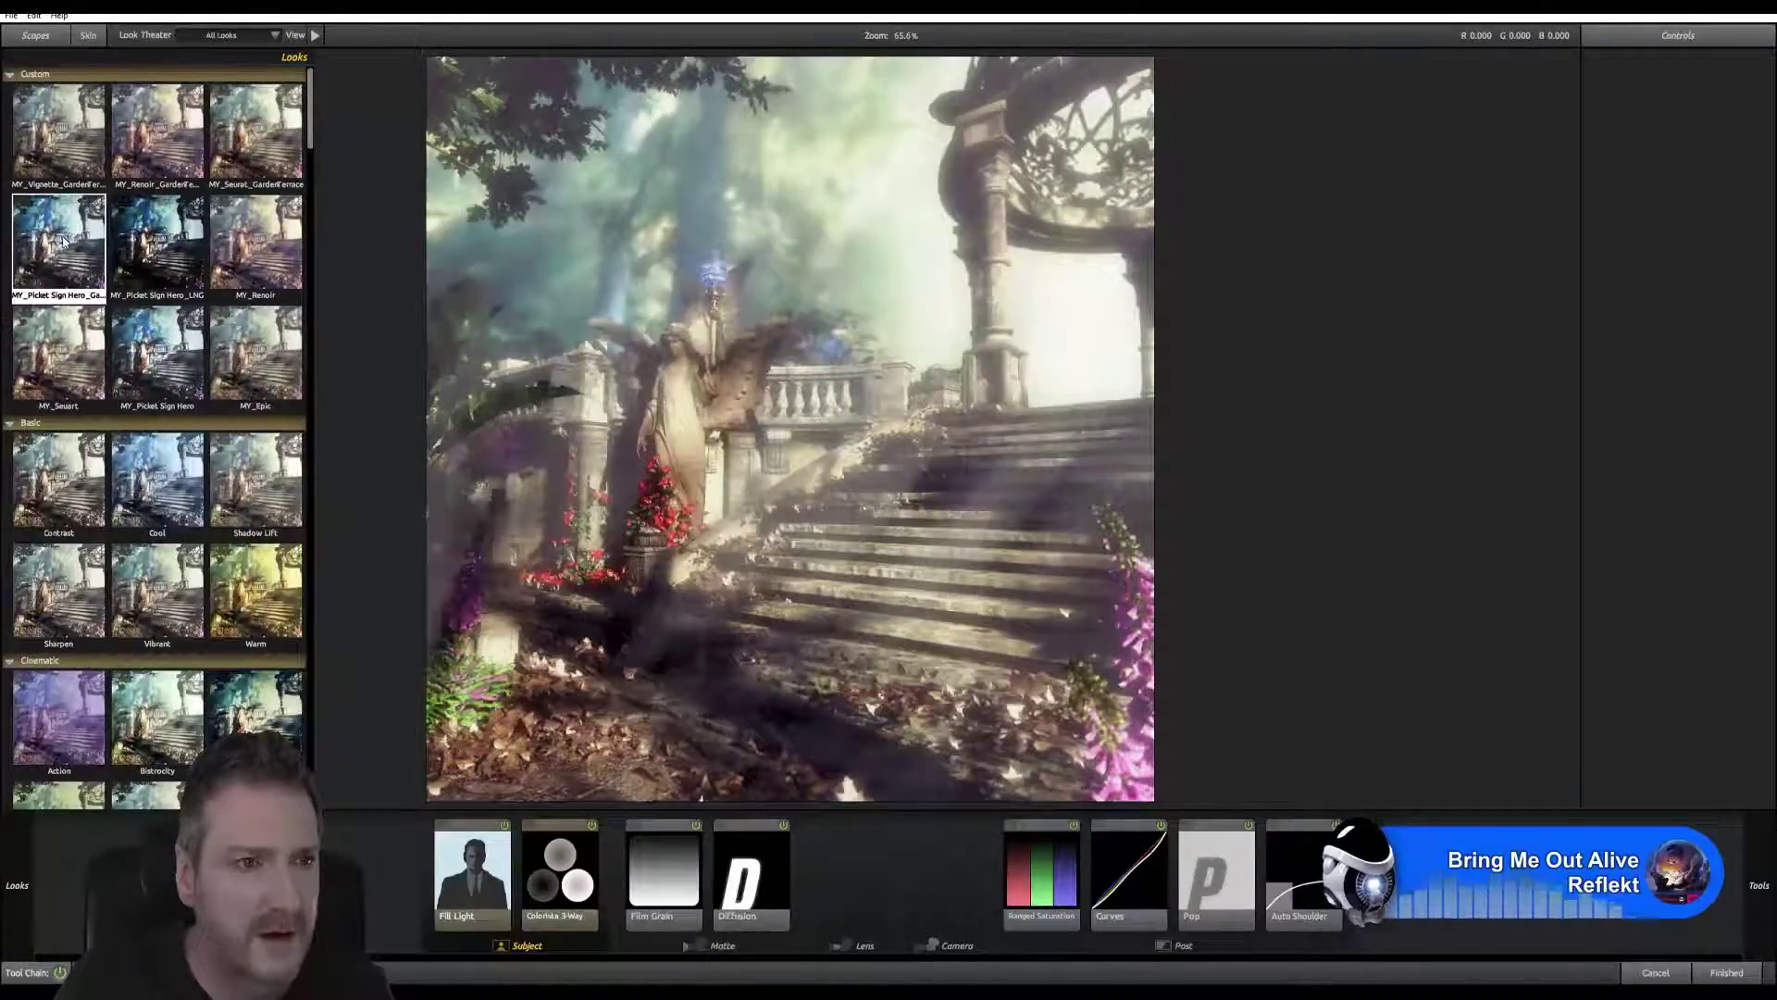
pyautogui.click(1727, 972)
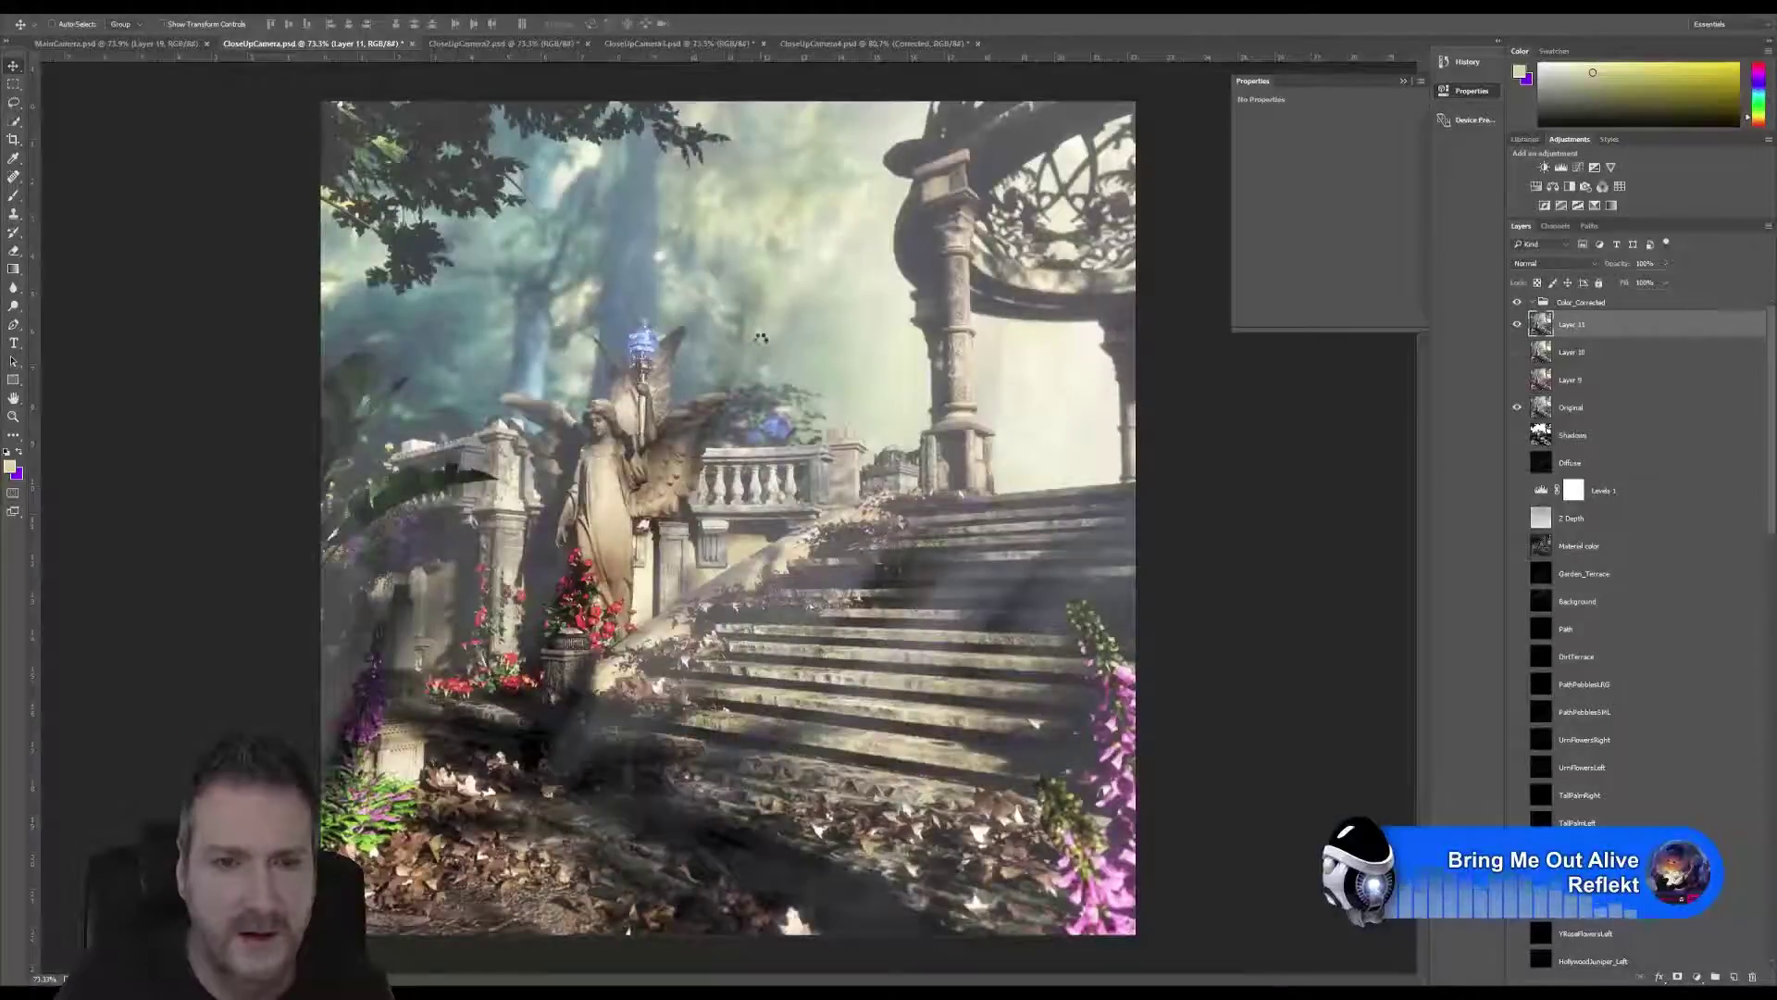
# Hide Layer 11, show Layer 9, and rename Layer 9 as Renoir.
pyautogui.click(1516, 324)
pyautogui.click(1516, 379)
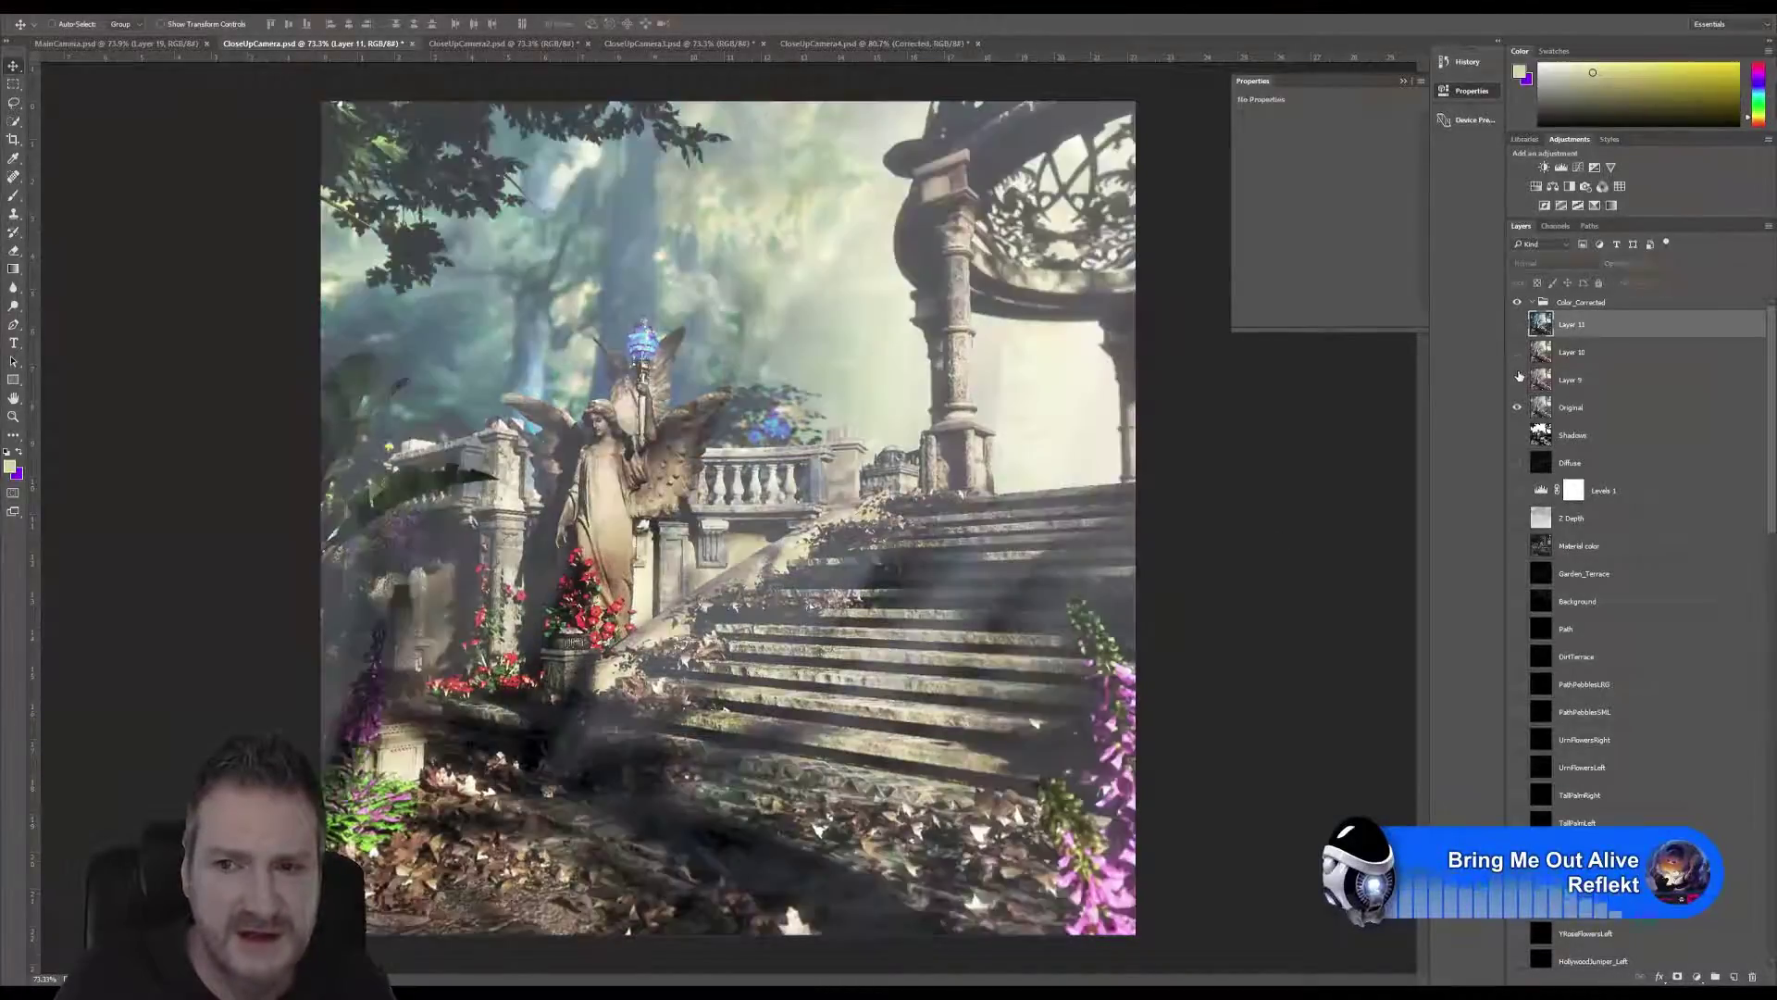
pyautogui.doubleClick(1573, 381)
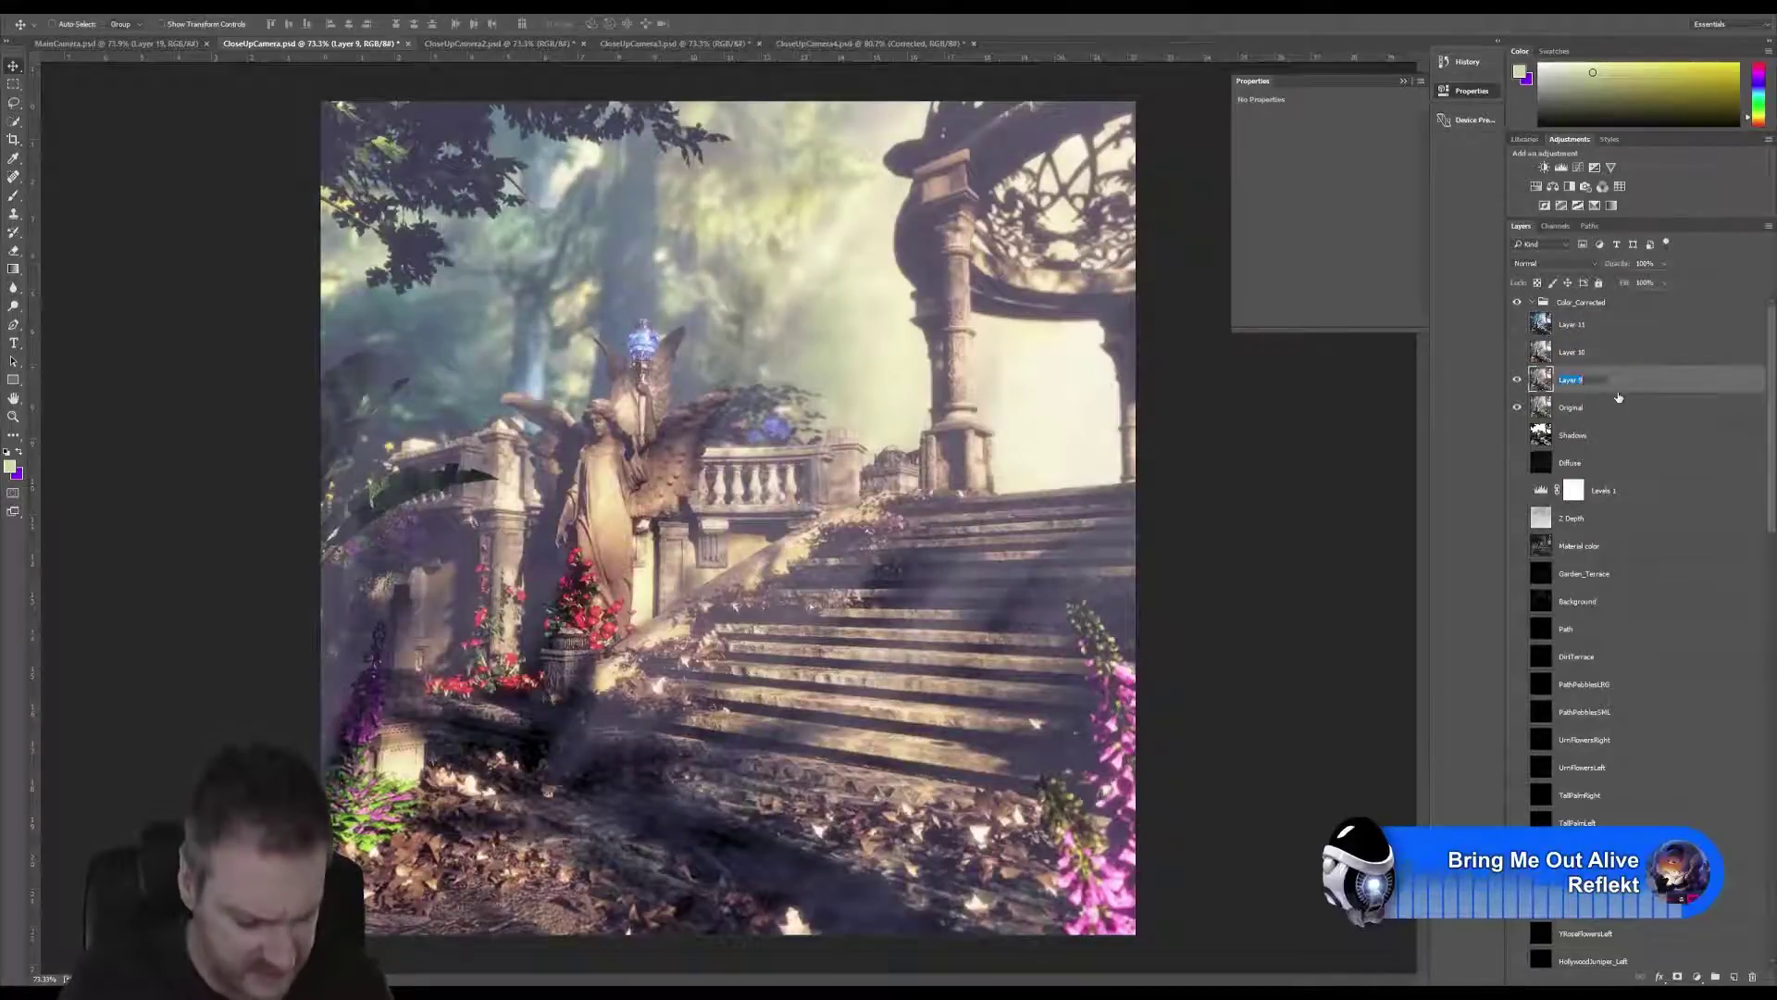
pyautogui.write('Rander')
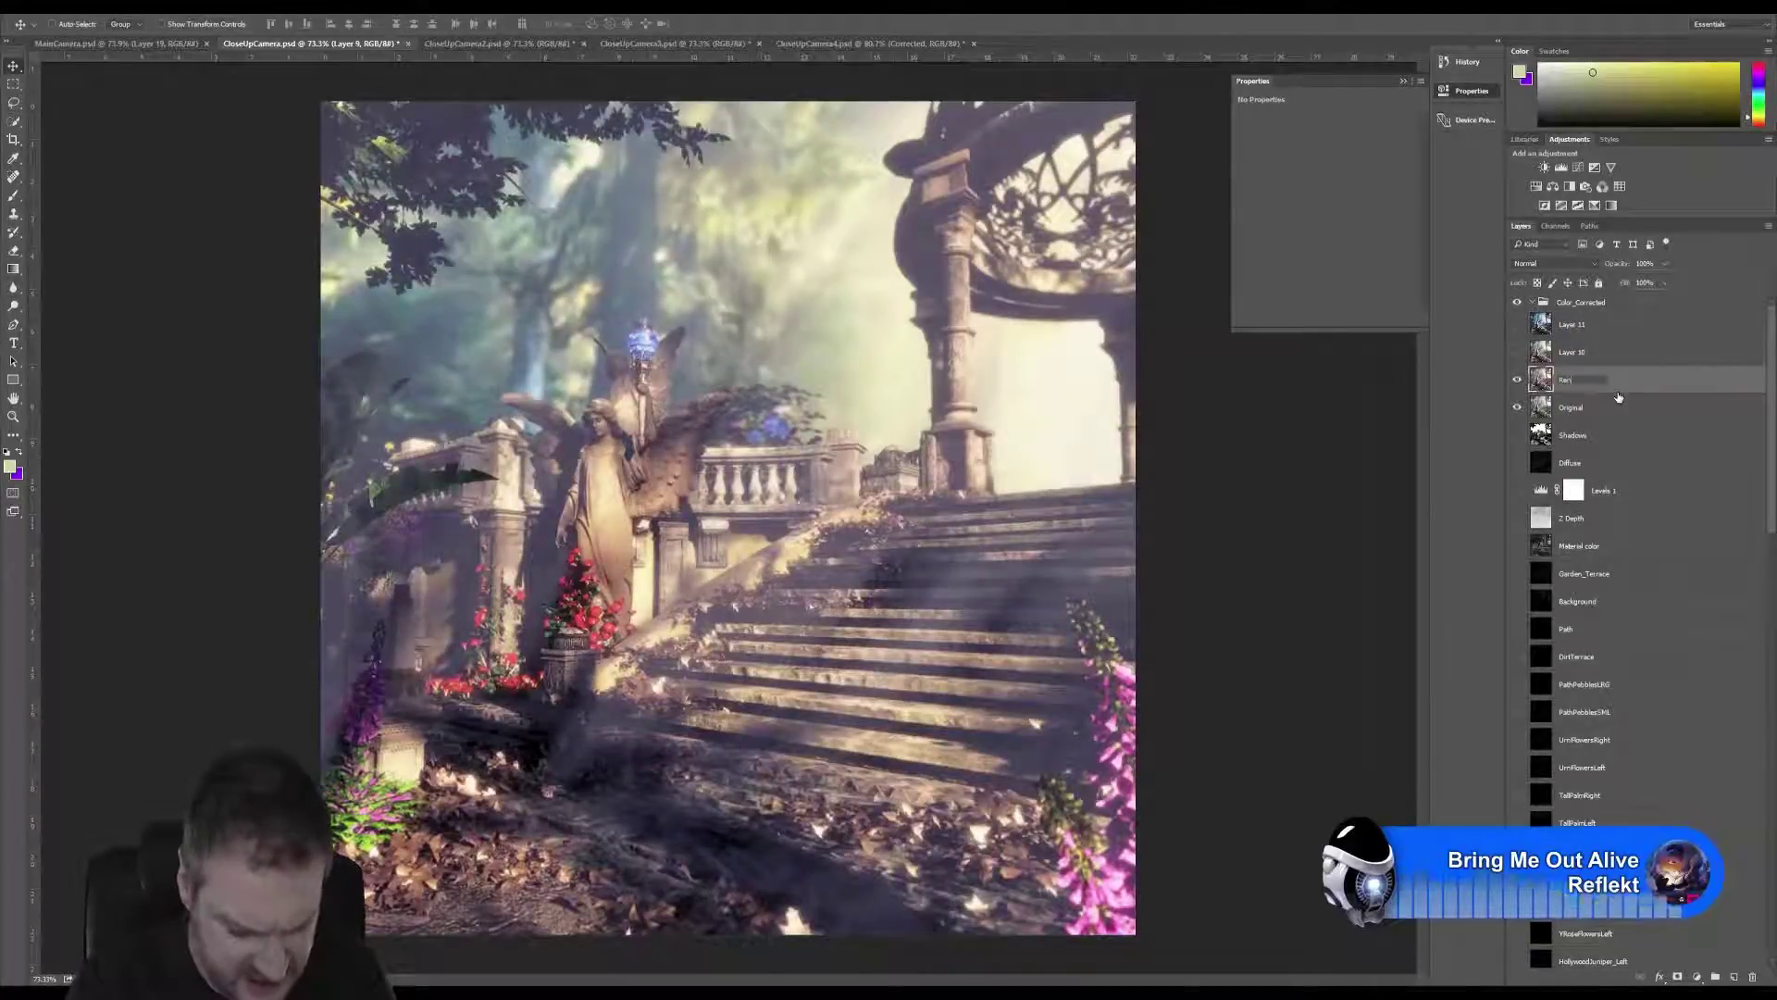
pyautogui.press('Return')
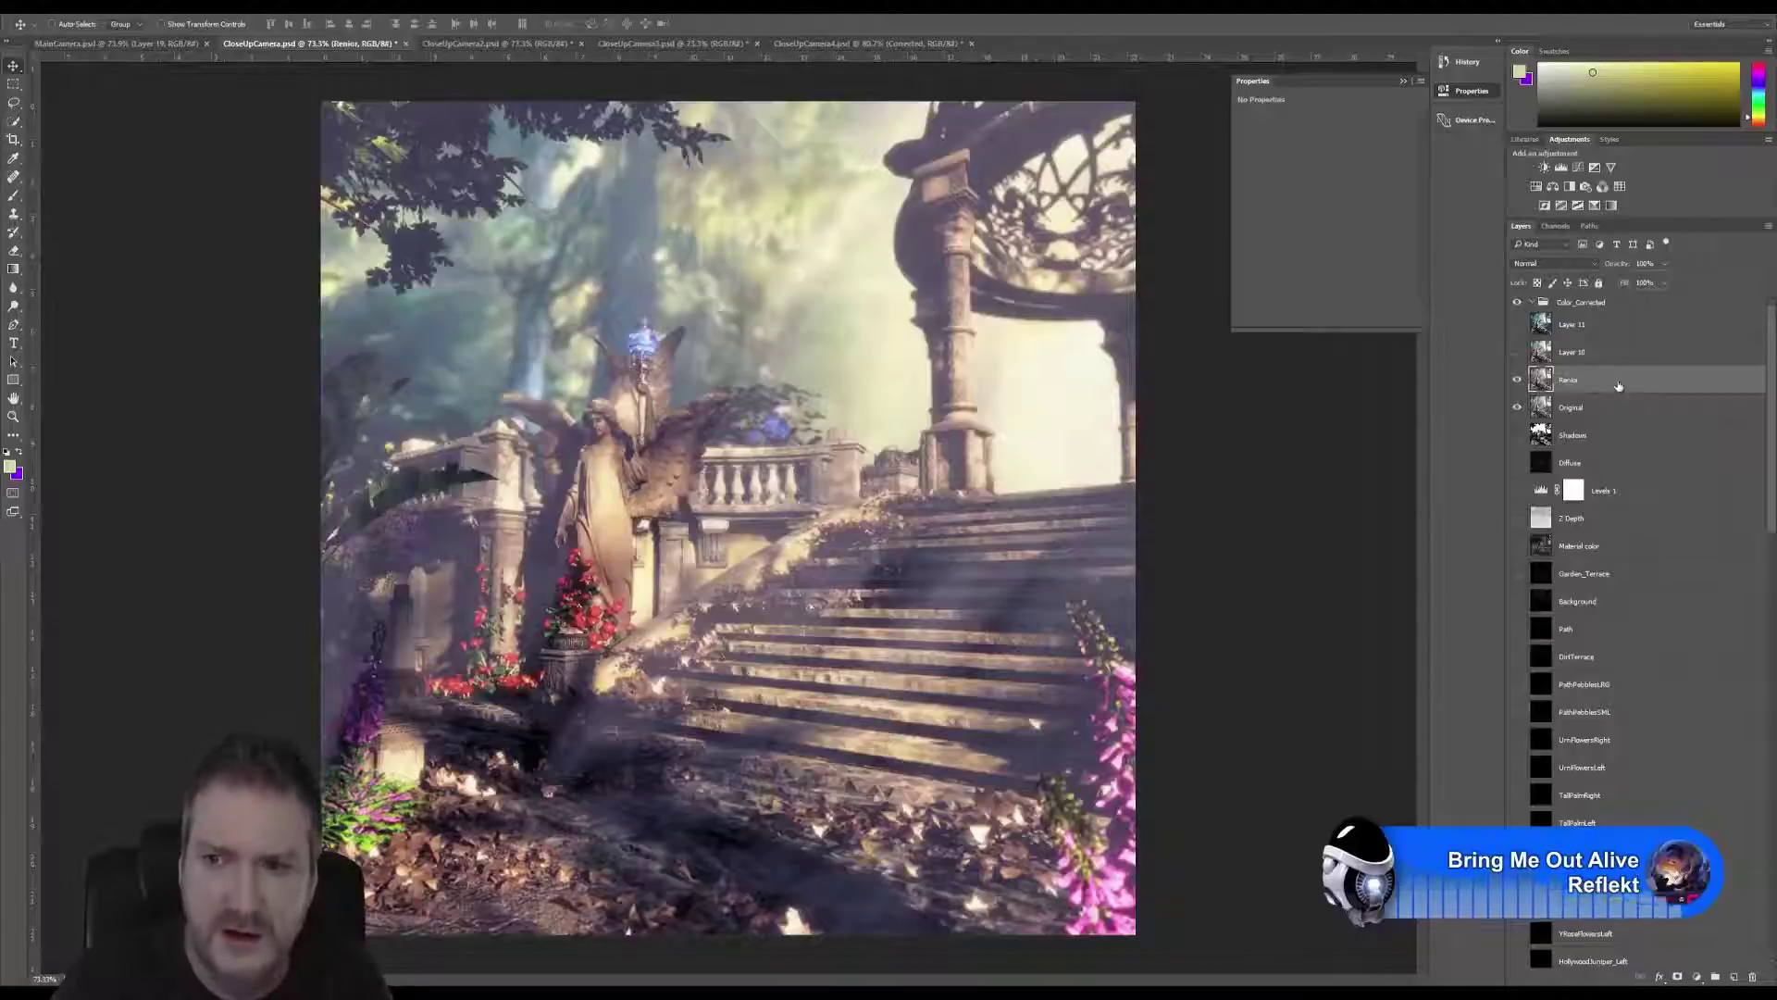
# Rename Layer 10 as Seurat and Layer 11 as Pocket Sign.
pyautogui.doubleClick(1577, 354)
pyautogui.write('S')
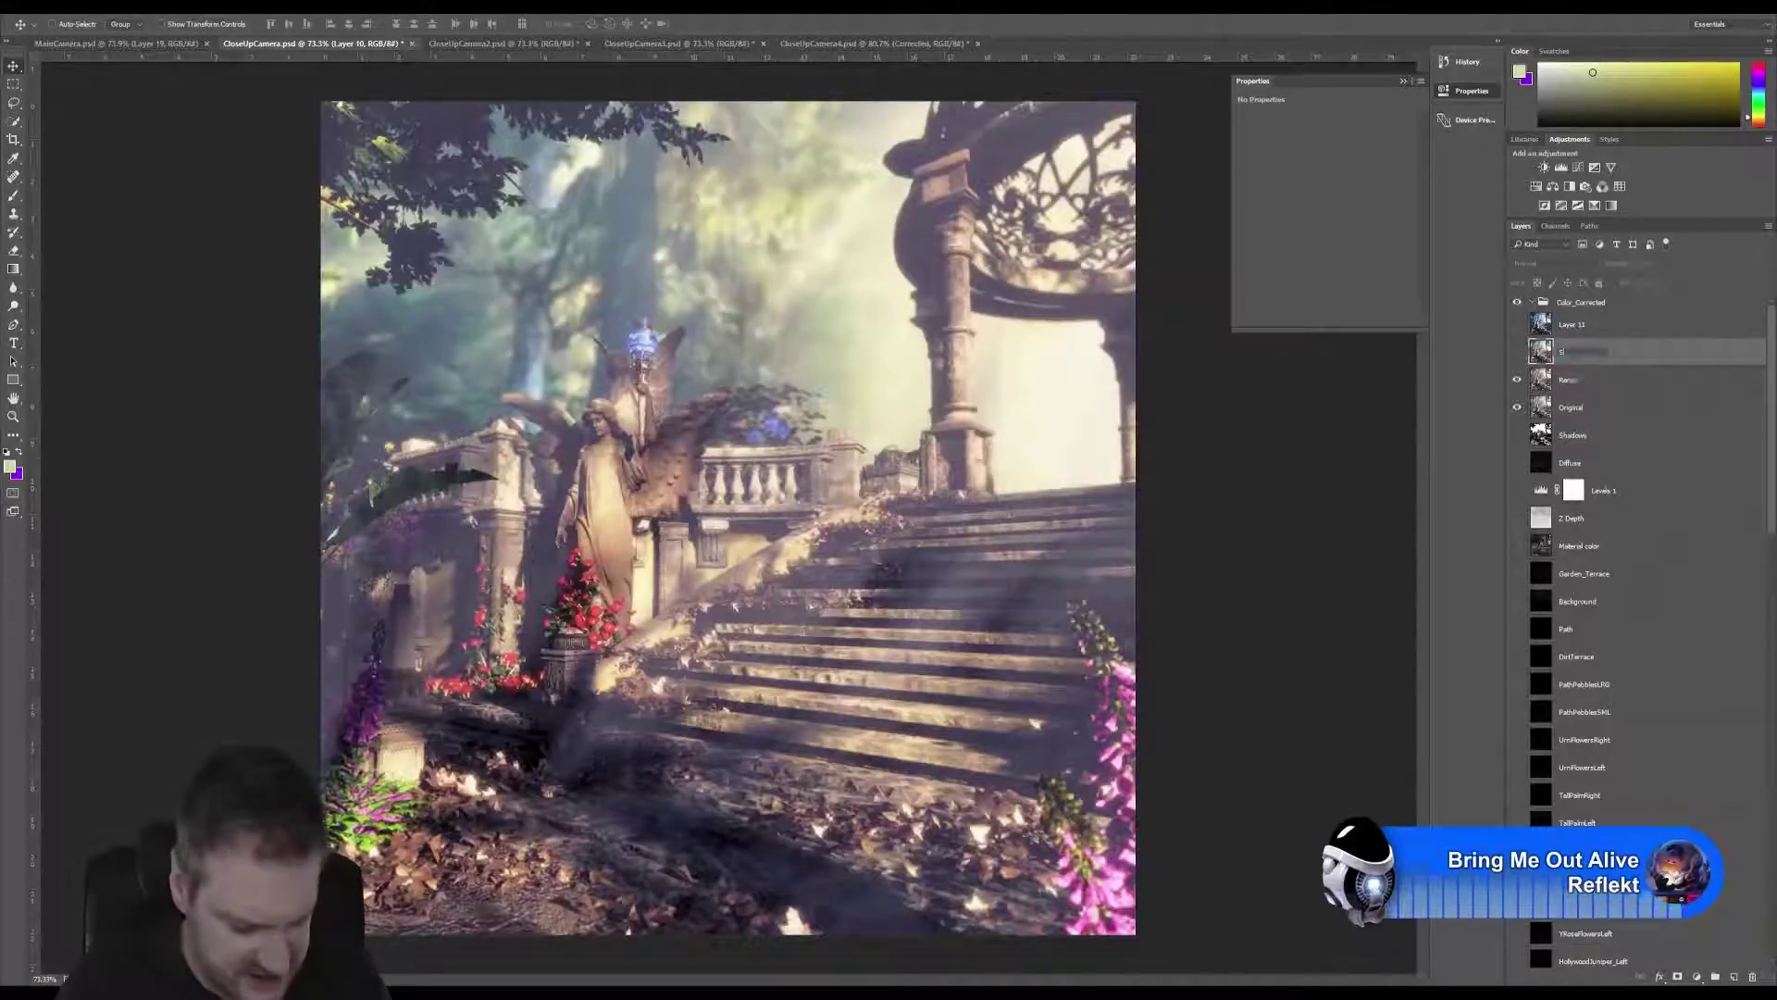
pyautogui.write('eurat')
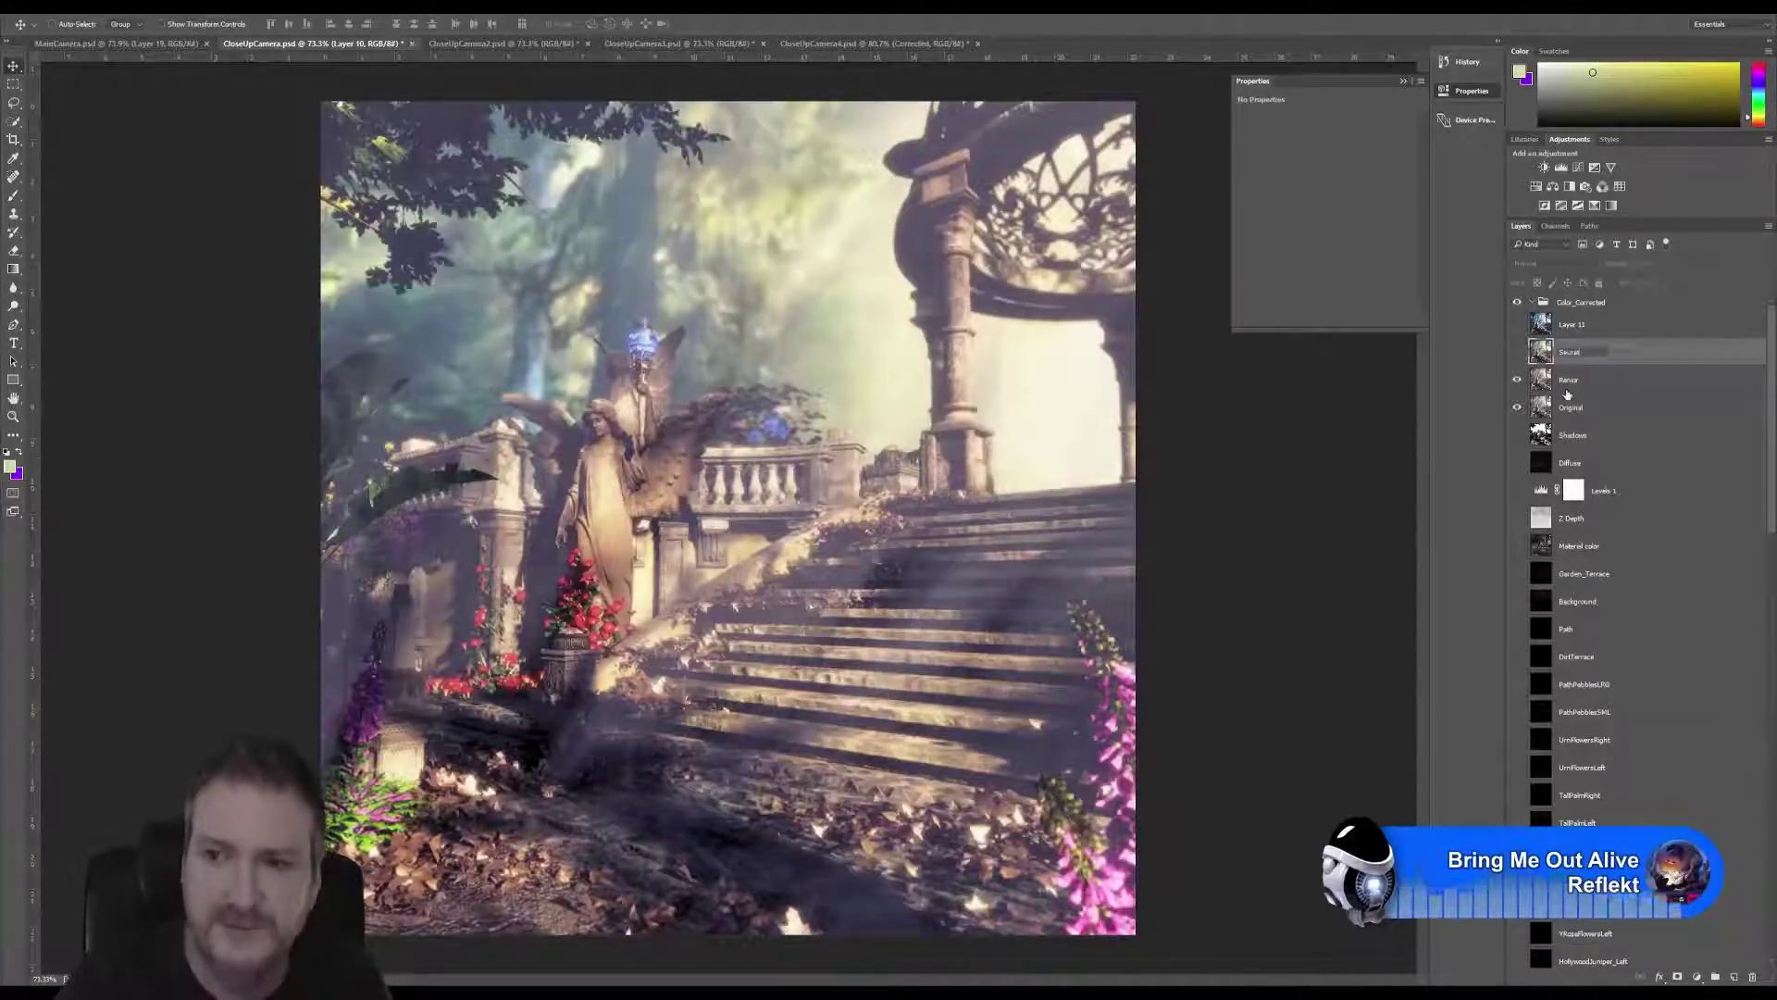
pyautogui.doubleClick(1576, 325)
pyautogui.write('Po')
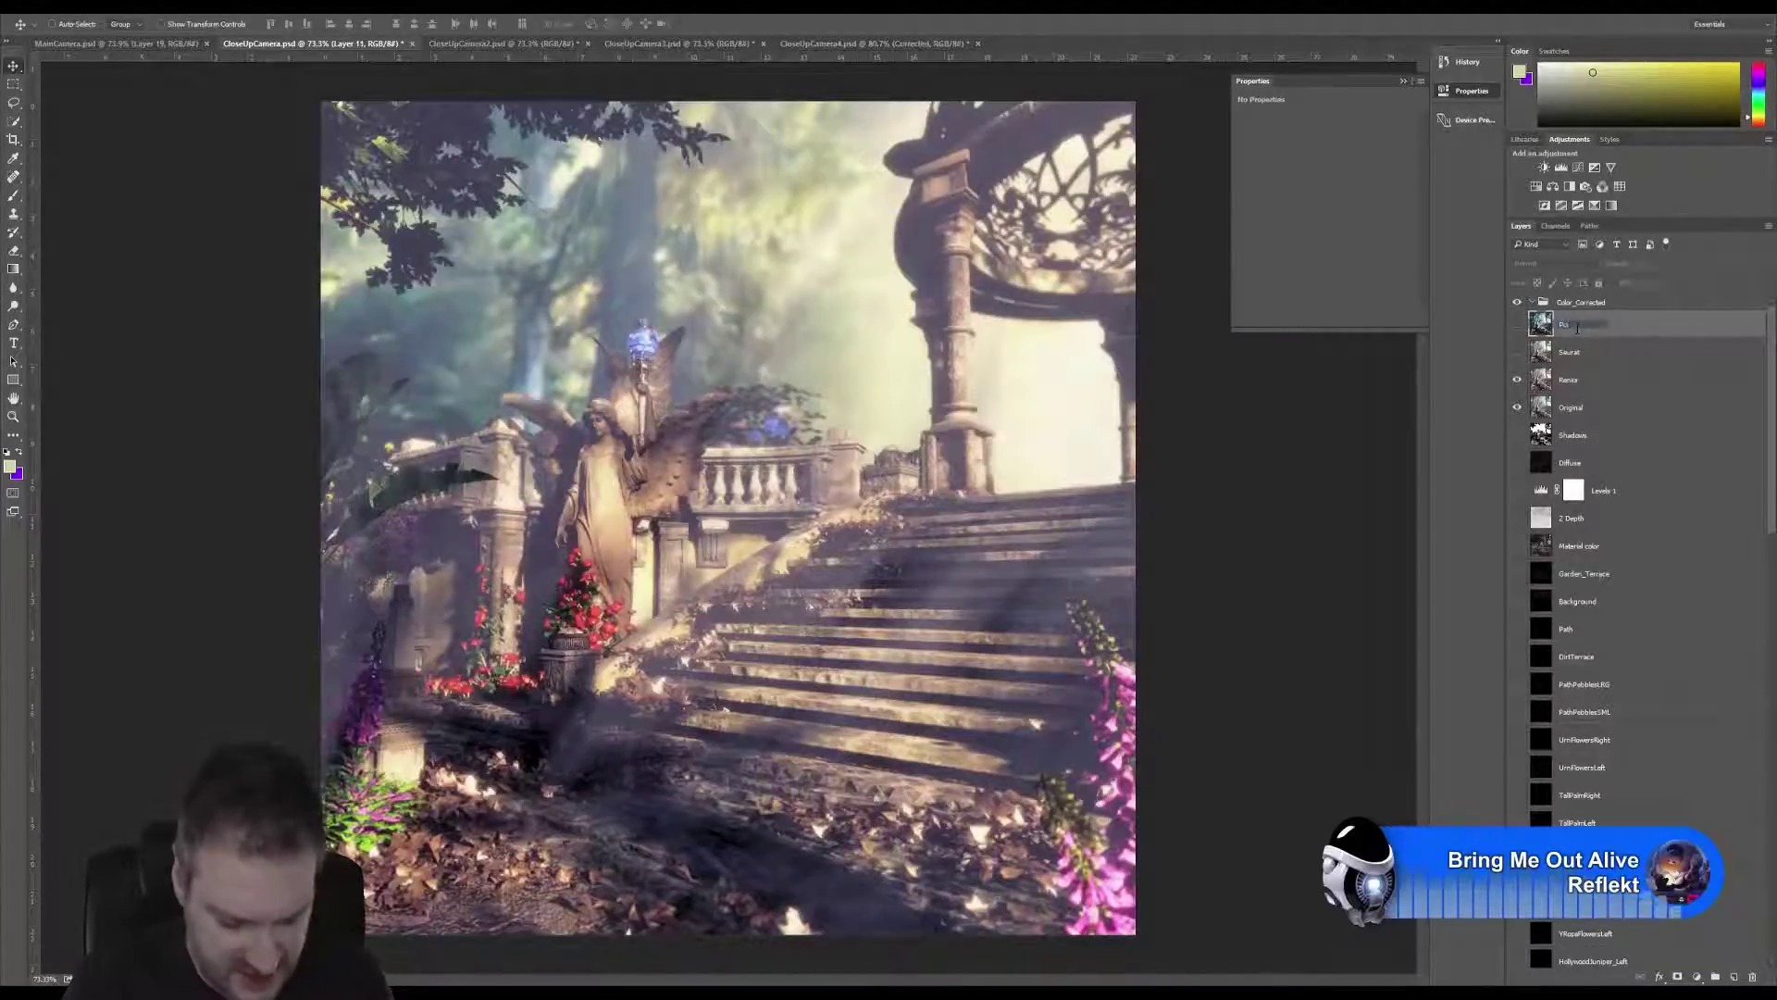
pyautogui.write('cket Sign')
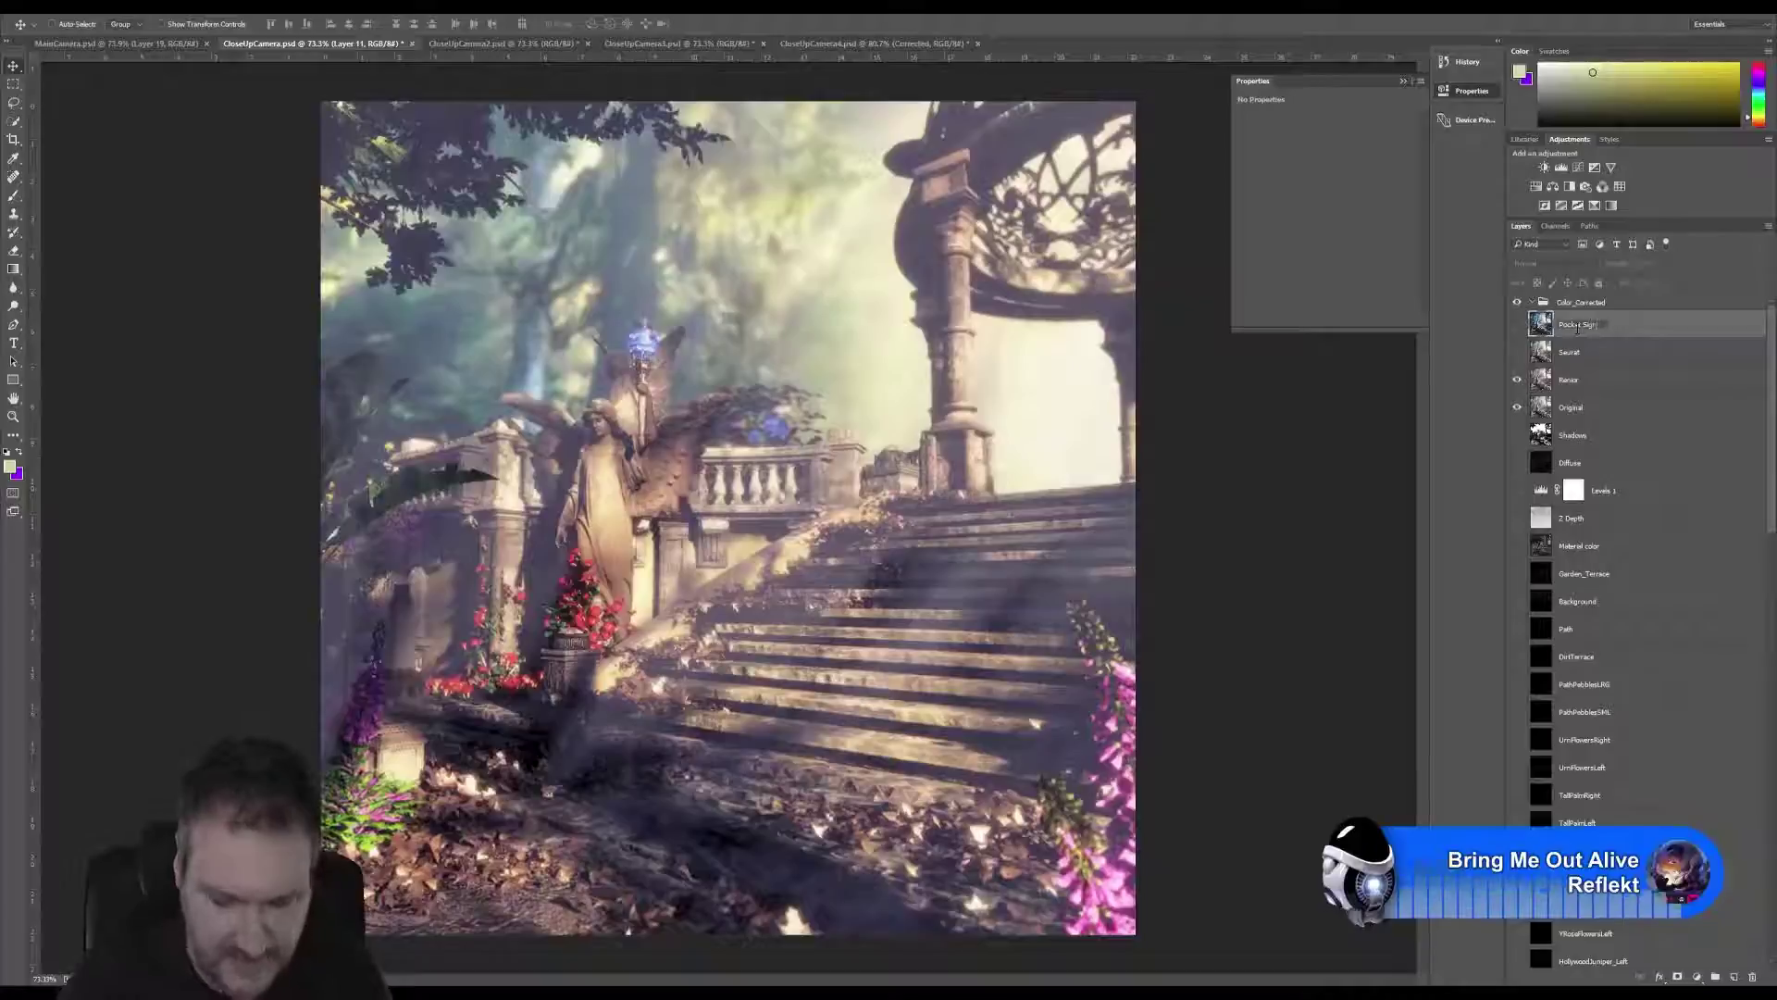
pyautogui.press('Return')
# Show the Seurat layer above Renoir, set its opacity to 50%, and compare the image with and without it.
pyautogui.click(1576, 387)
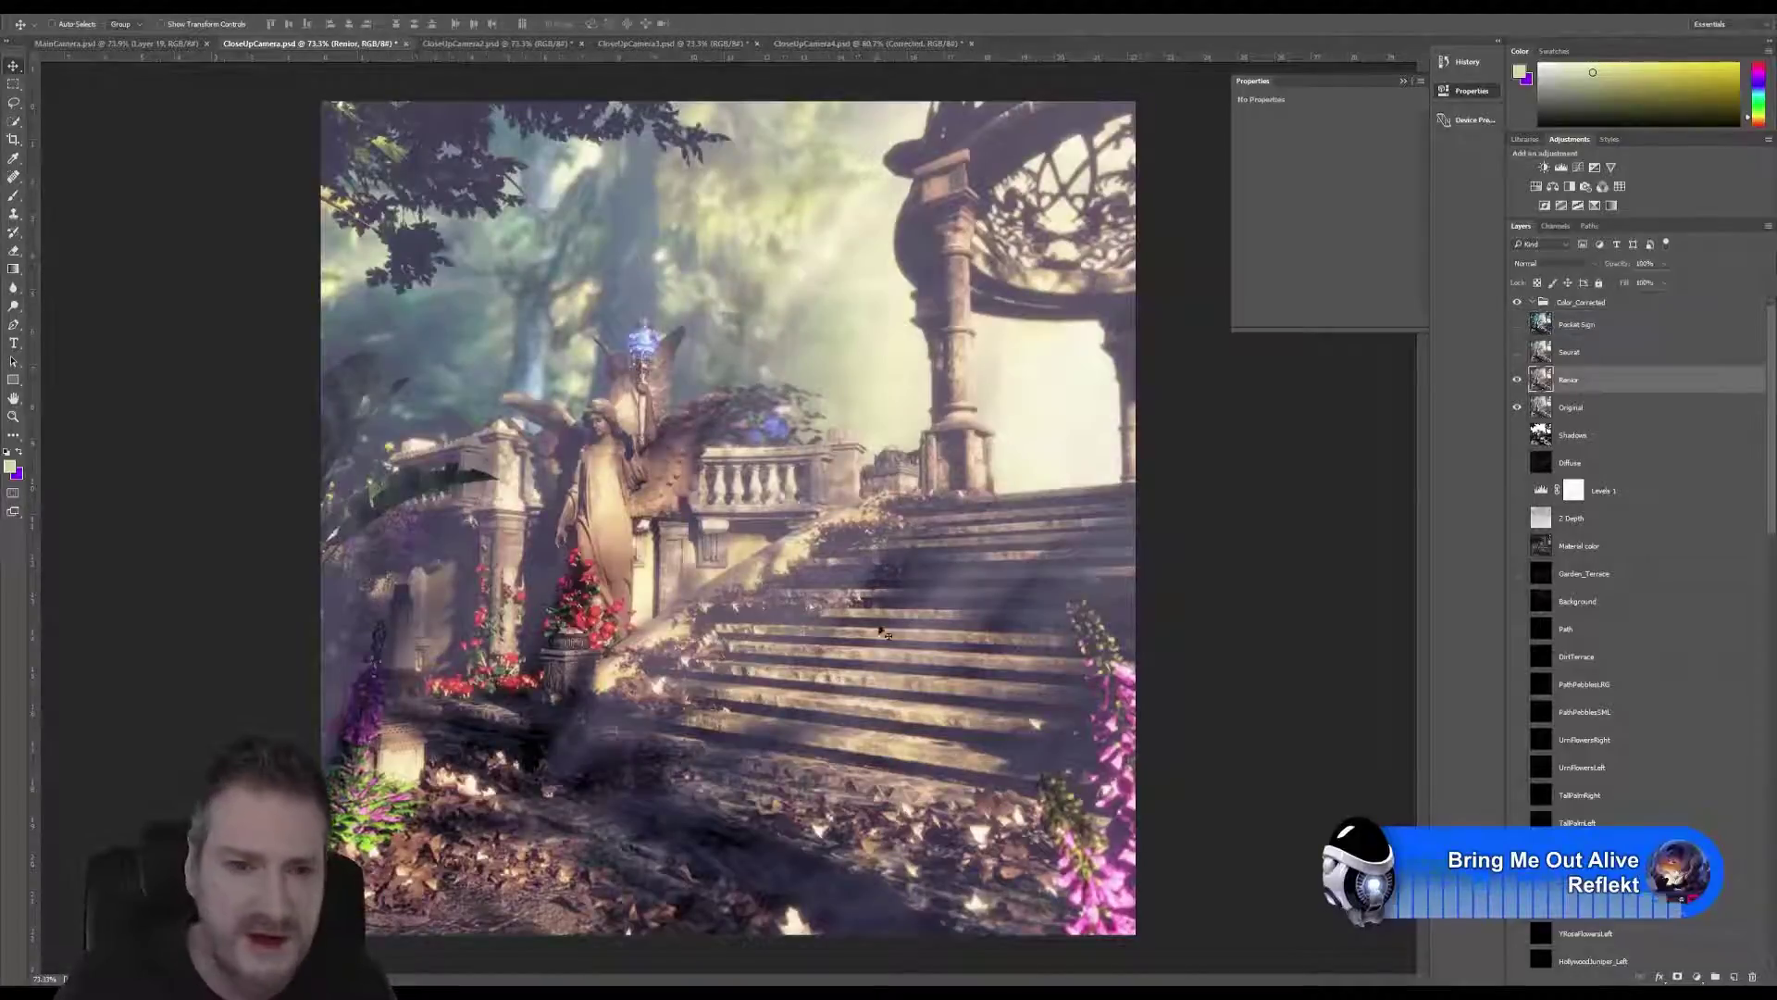
pyautogui.click(1518, 352)
pyautogui.click(1610, 352)
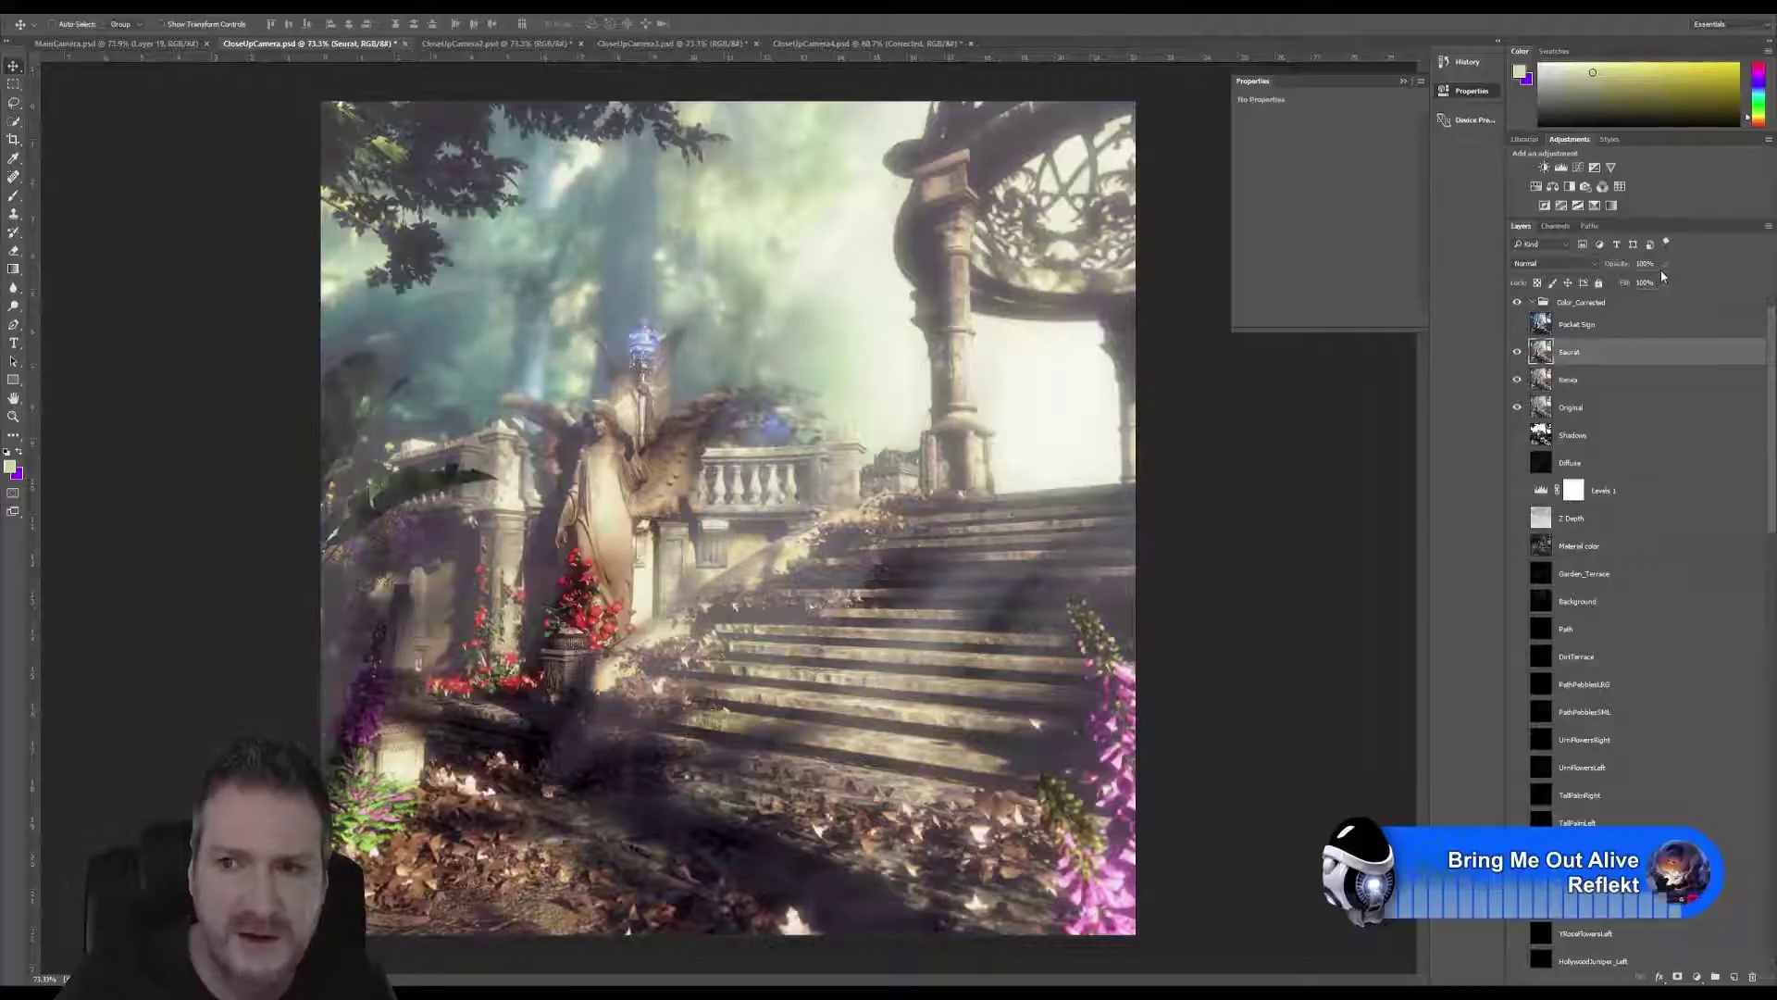
pyautogui.click(1664, 264)
pyautogui.moveTo(1666, 282); pyautogui.dragTo(1638, 284)
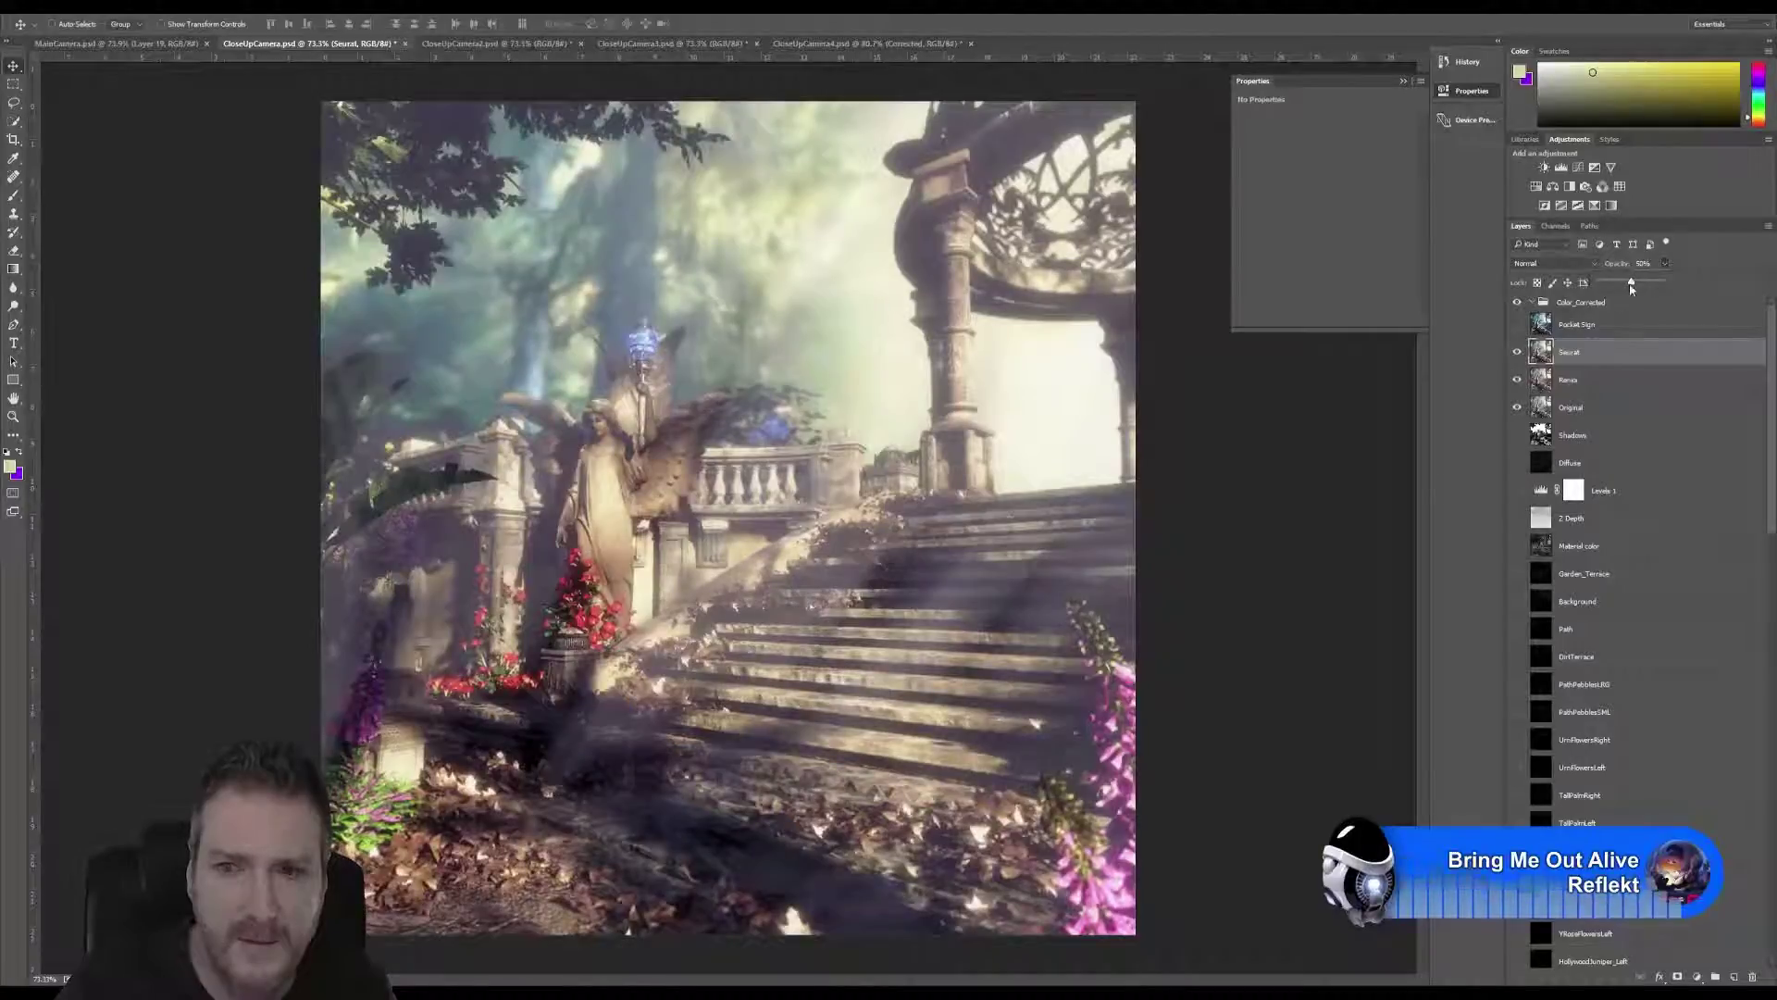
pyautogui.click(1517, 353)
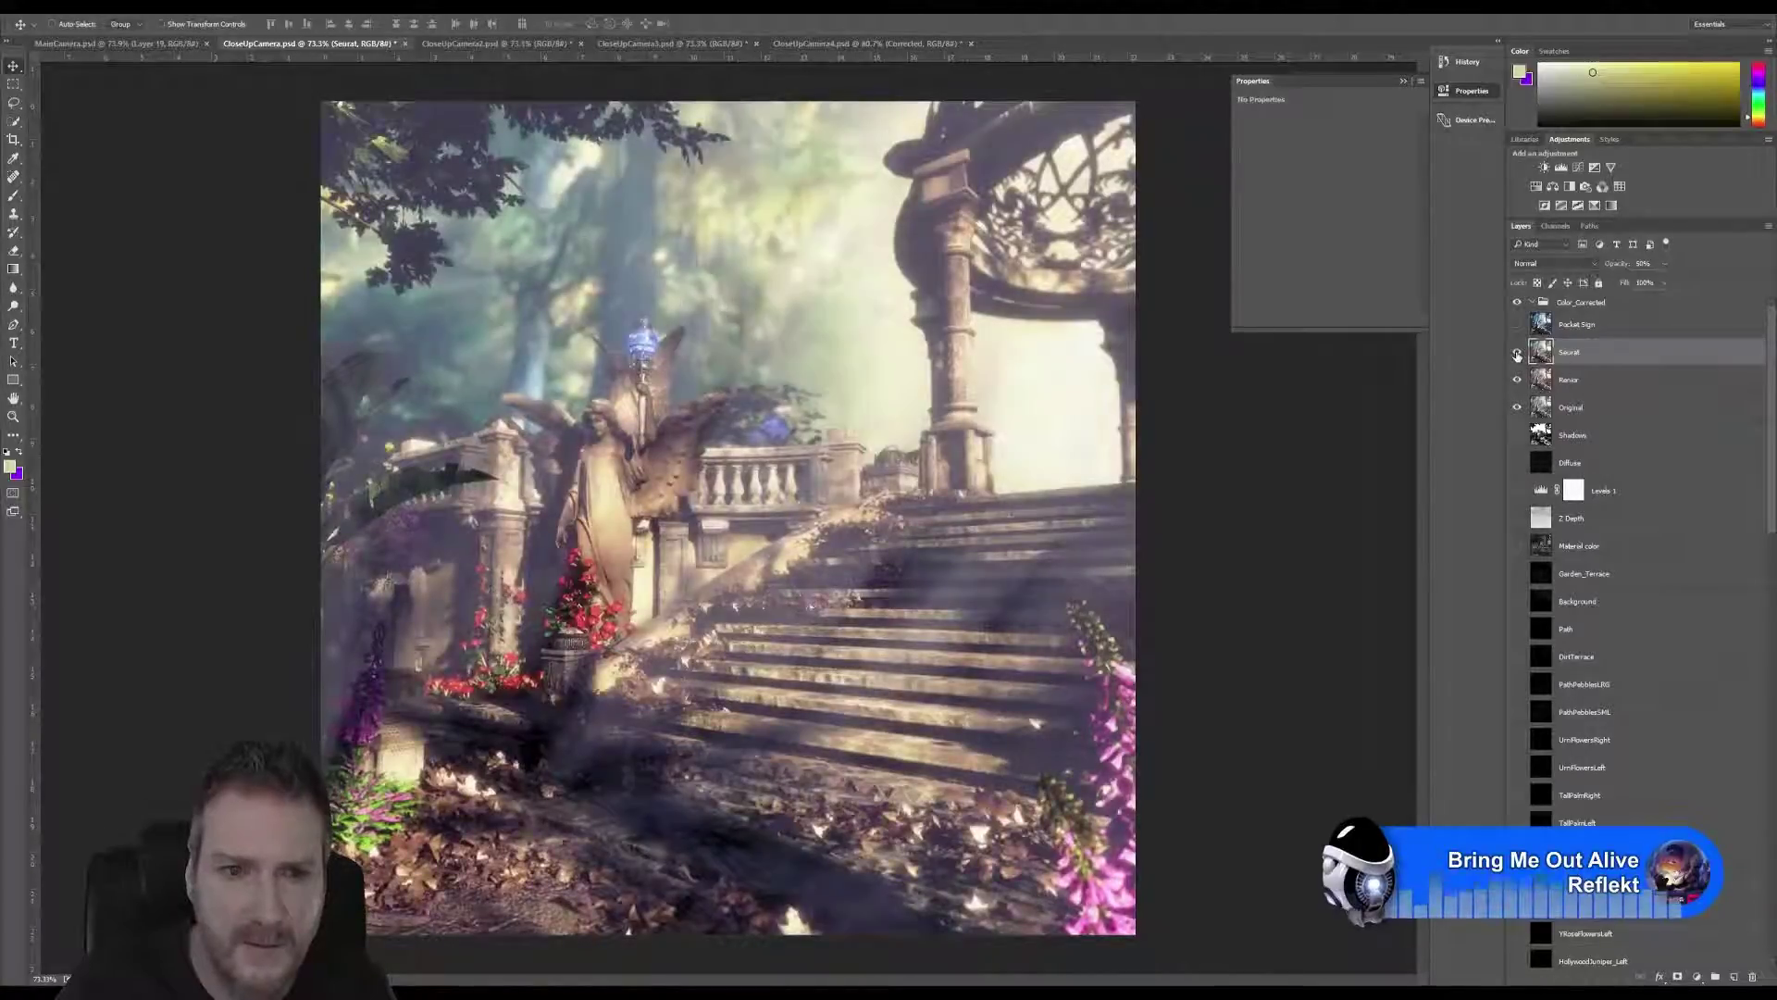
# Show the Pocket Sign layer, reduce its opacity to about 25%, and compare the image with and without it.
pyautogui.click(1519, 326)
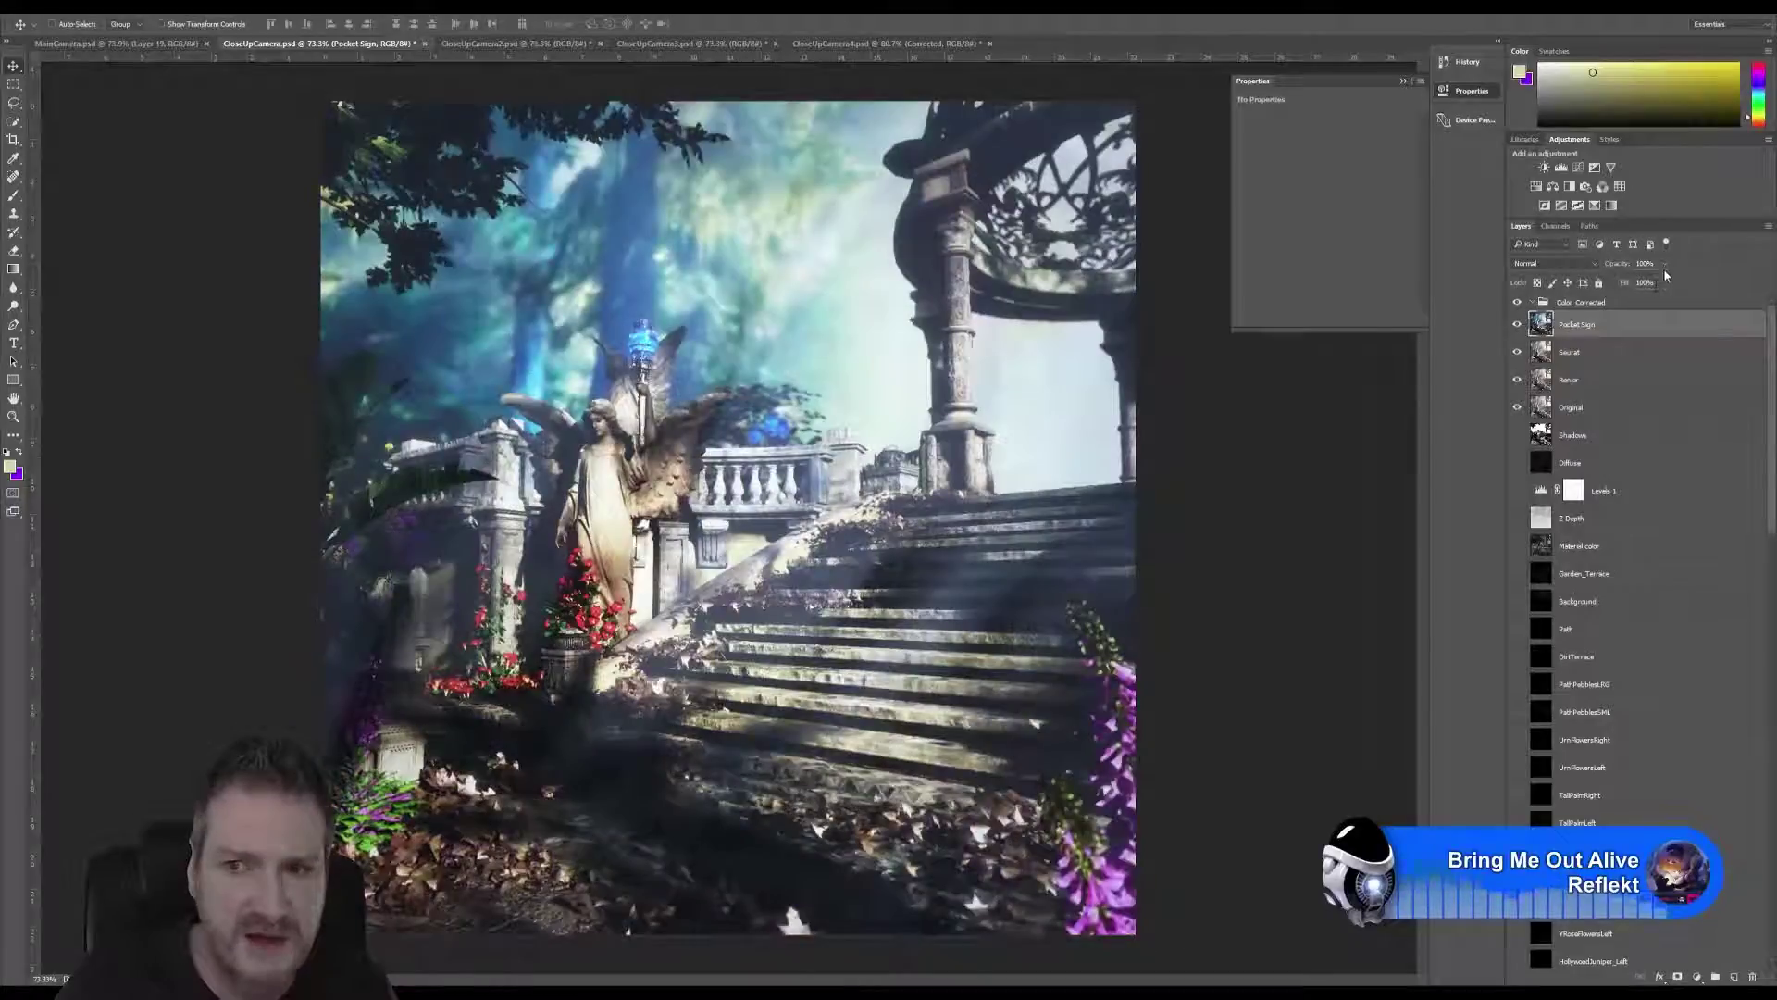
pyautogui.click(1664, 264)
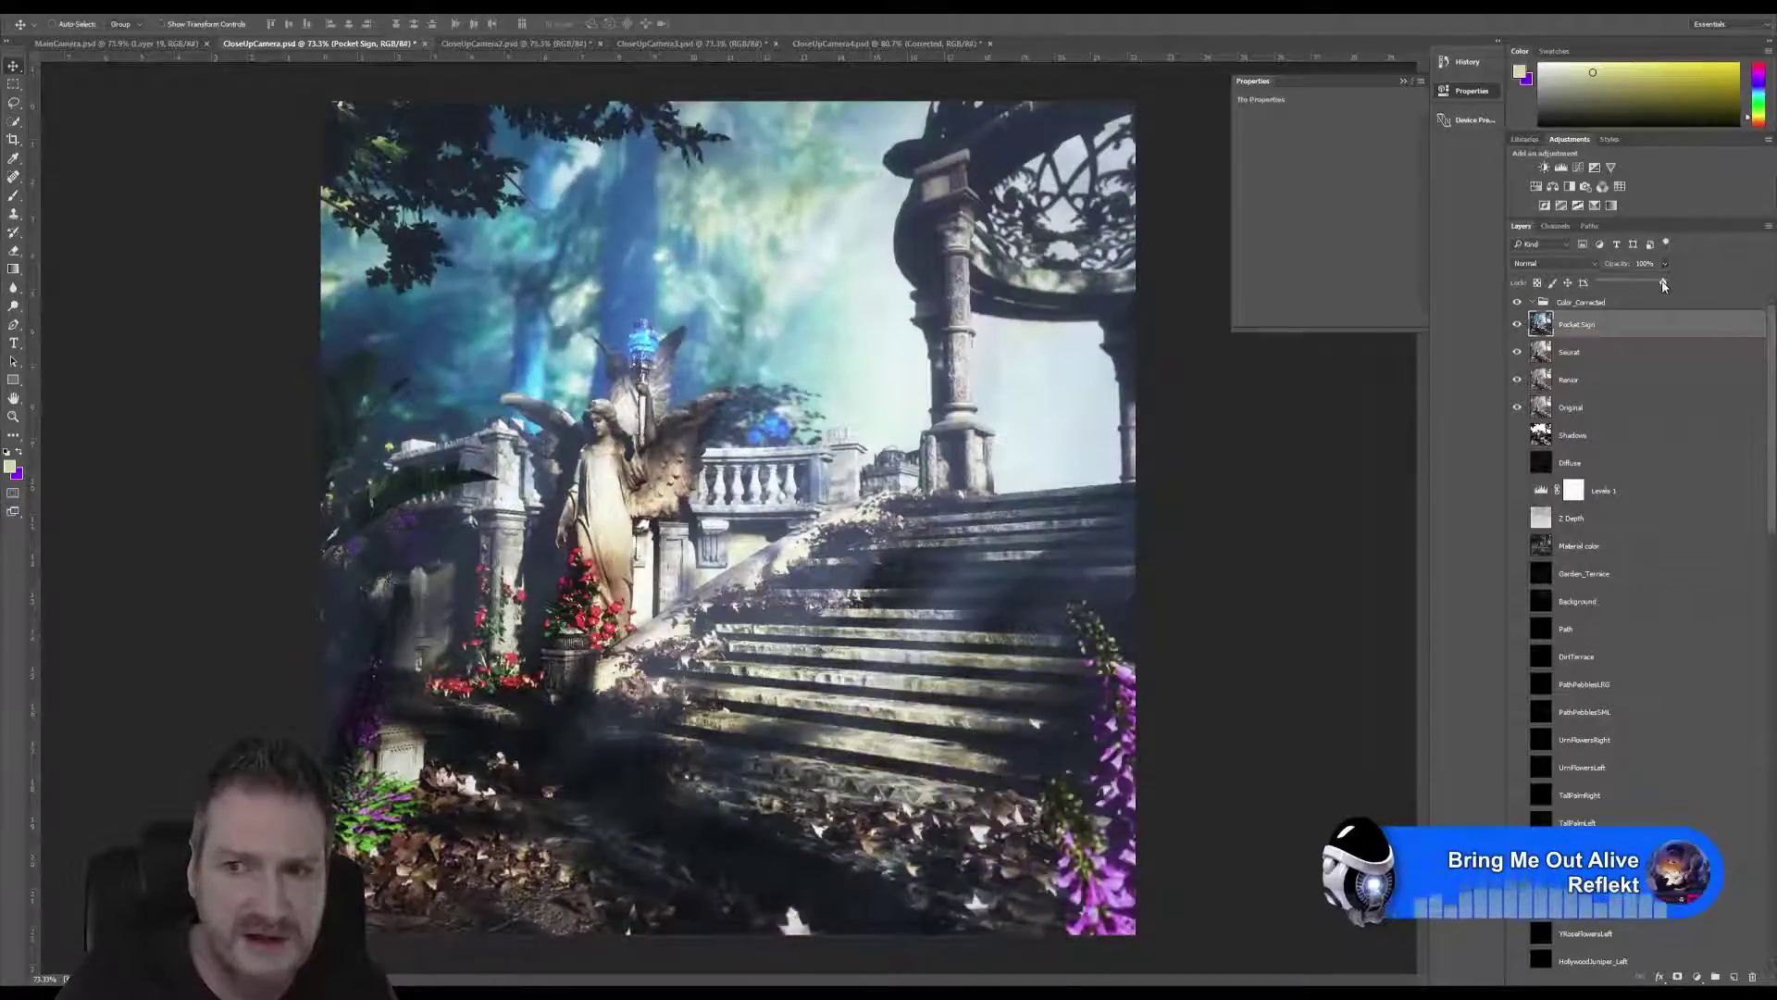
pyautogui.moveTo(1663, 283); pyautogui.dragTo(1614, 295)
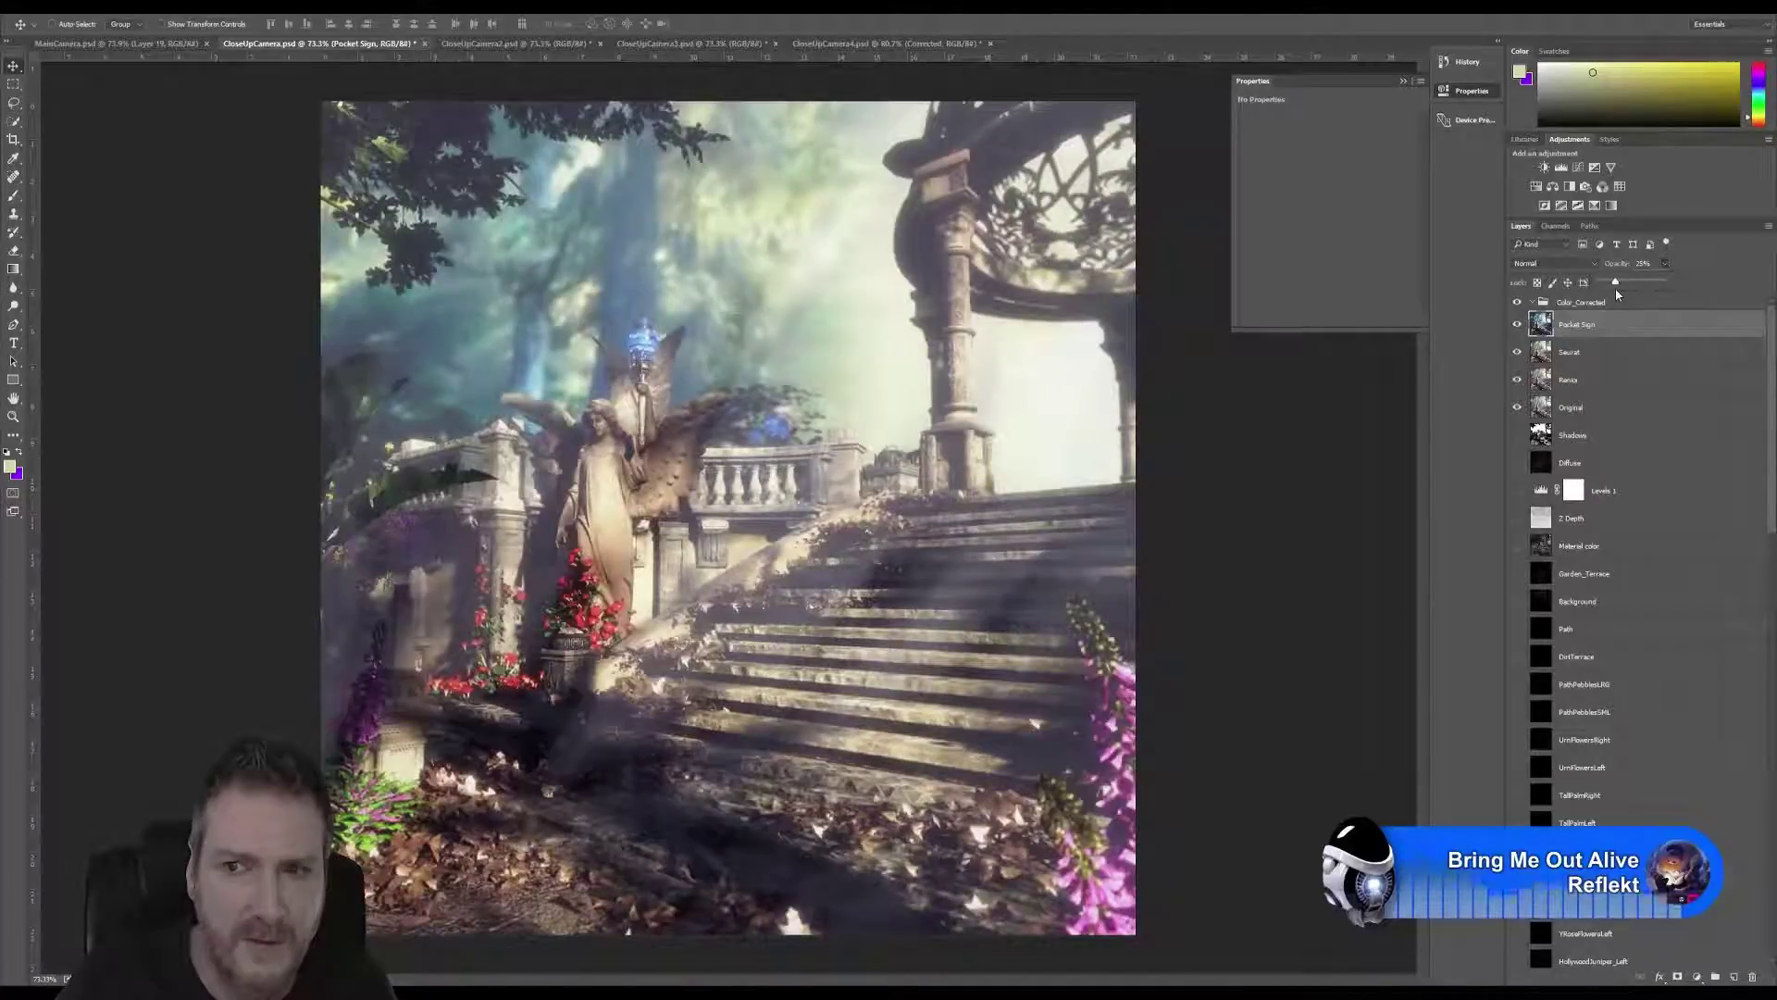
pyautogui.click(1517, 324)
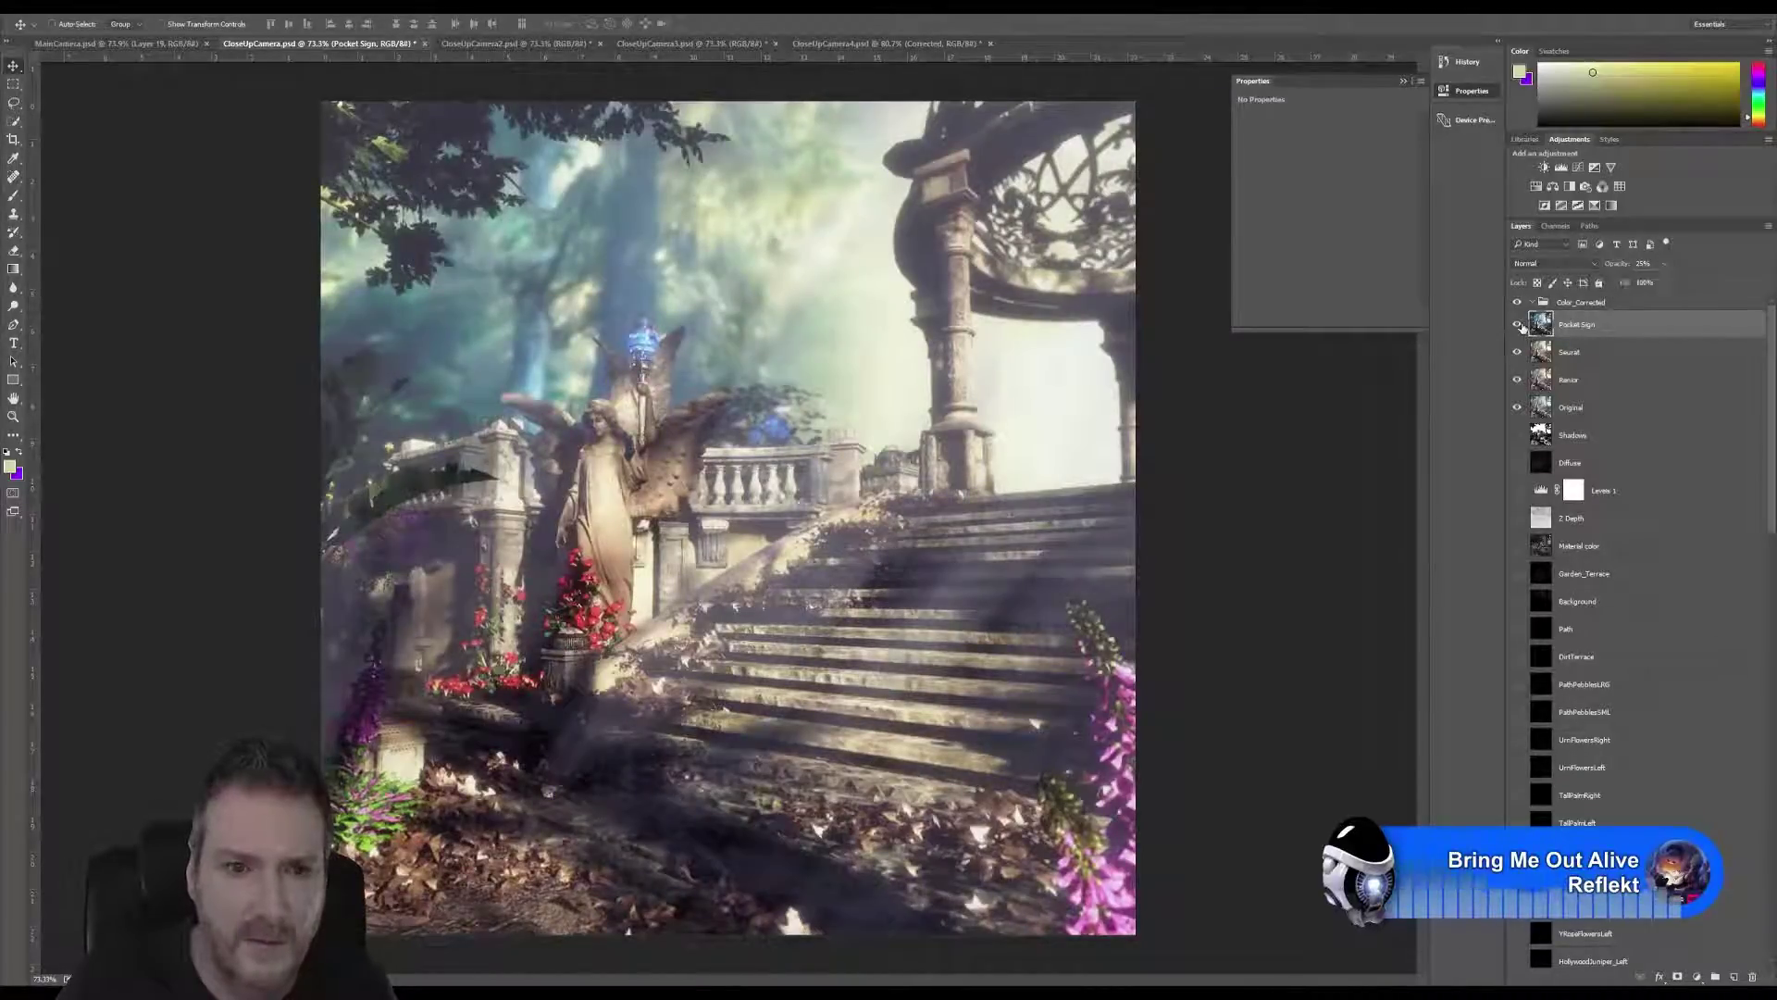
pyautogui.click(1517, 324)
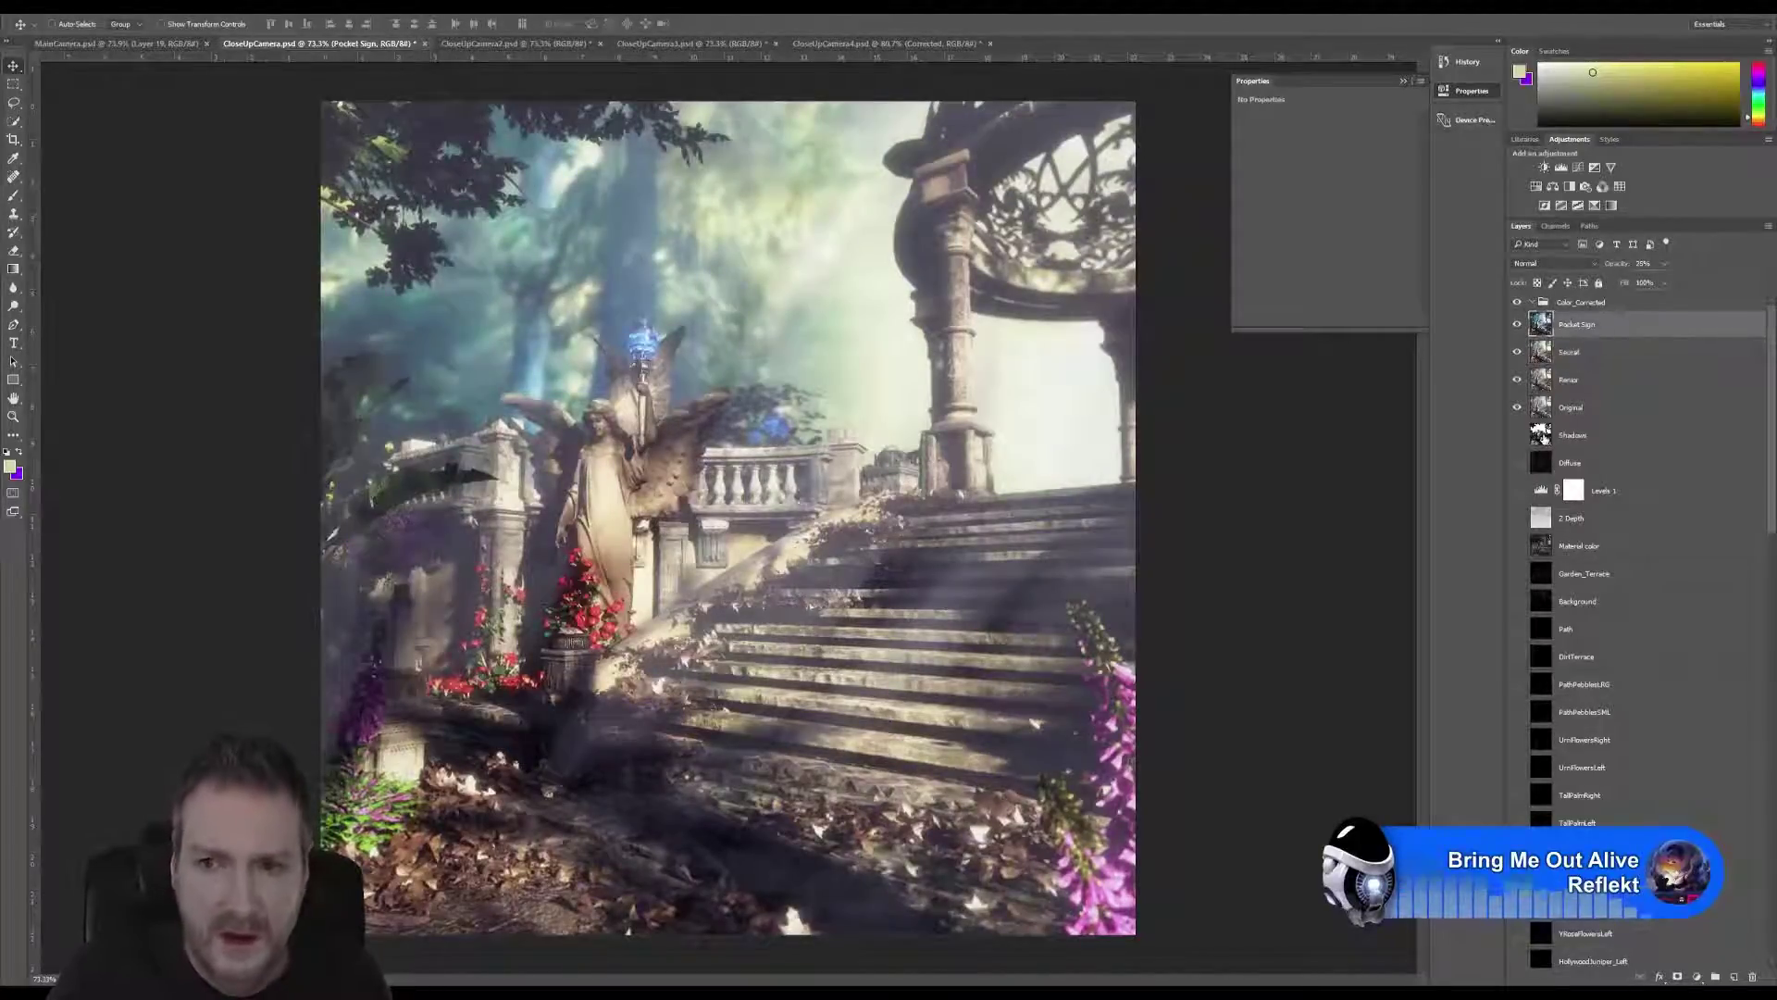
pyautogui.keyDown('ctrl'); pyautogui.click(1548, 447); pyautogui.keyUp('ctrl')
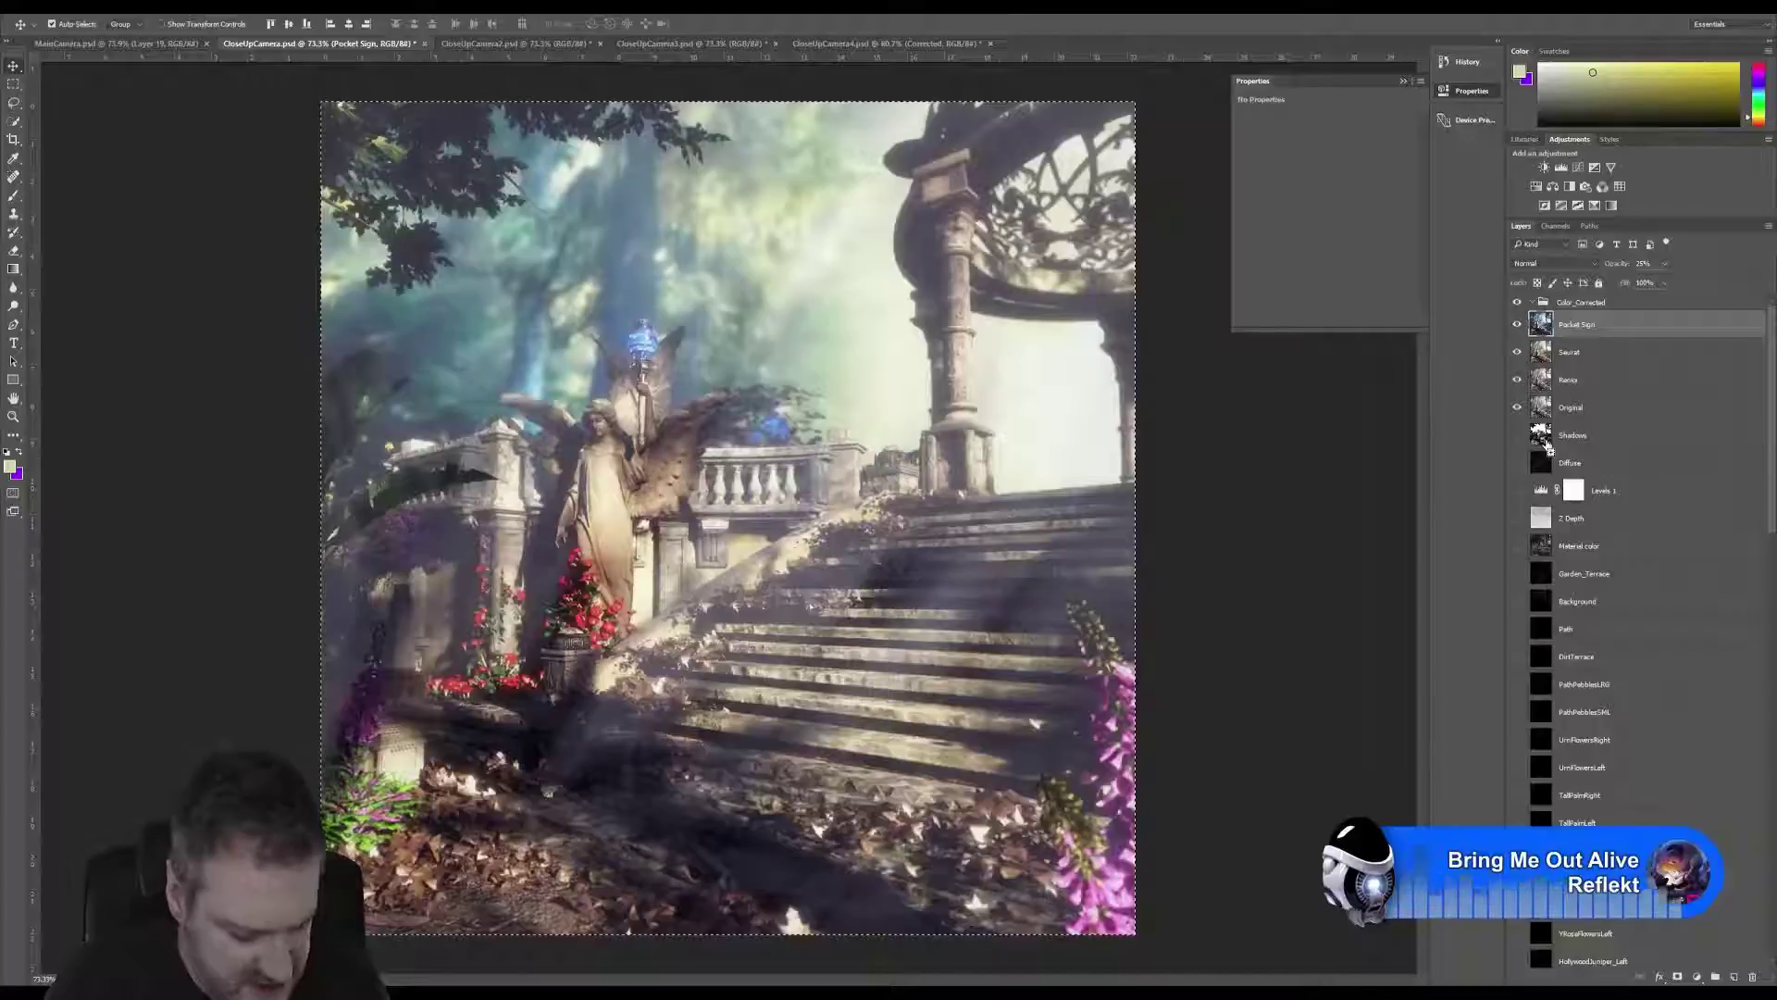
pyautogui.hotkey('ctrl', 'j')
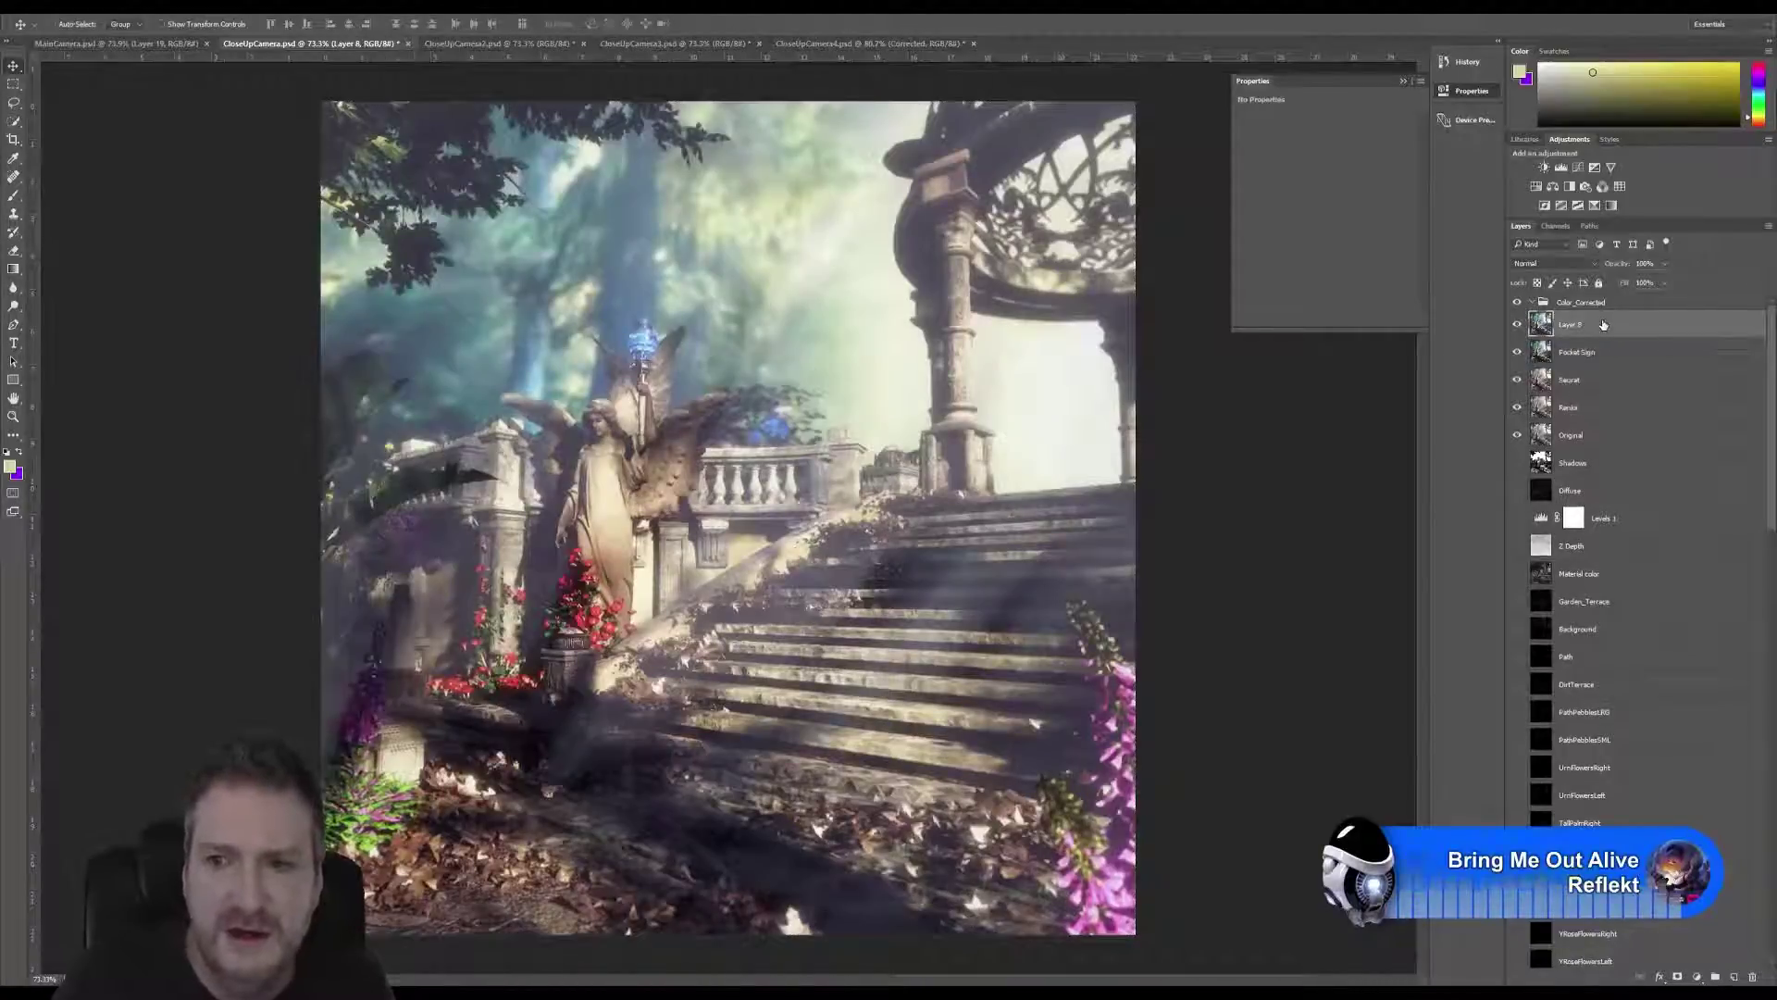
pyautogui.click(1752, 976)
pyautogui.click(861, 356)
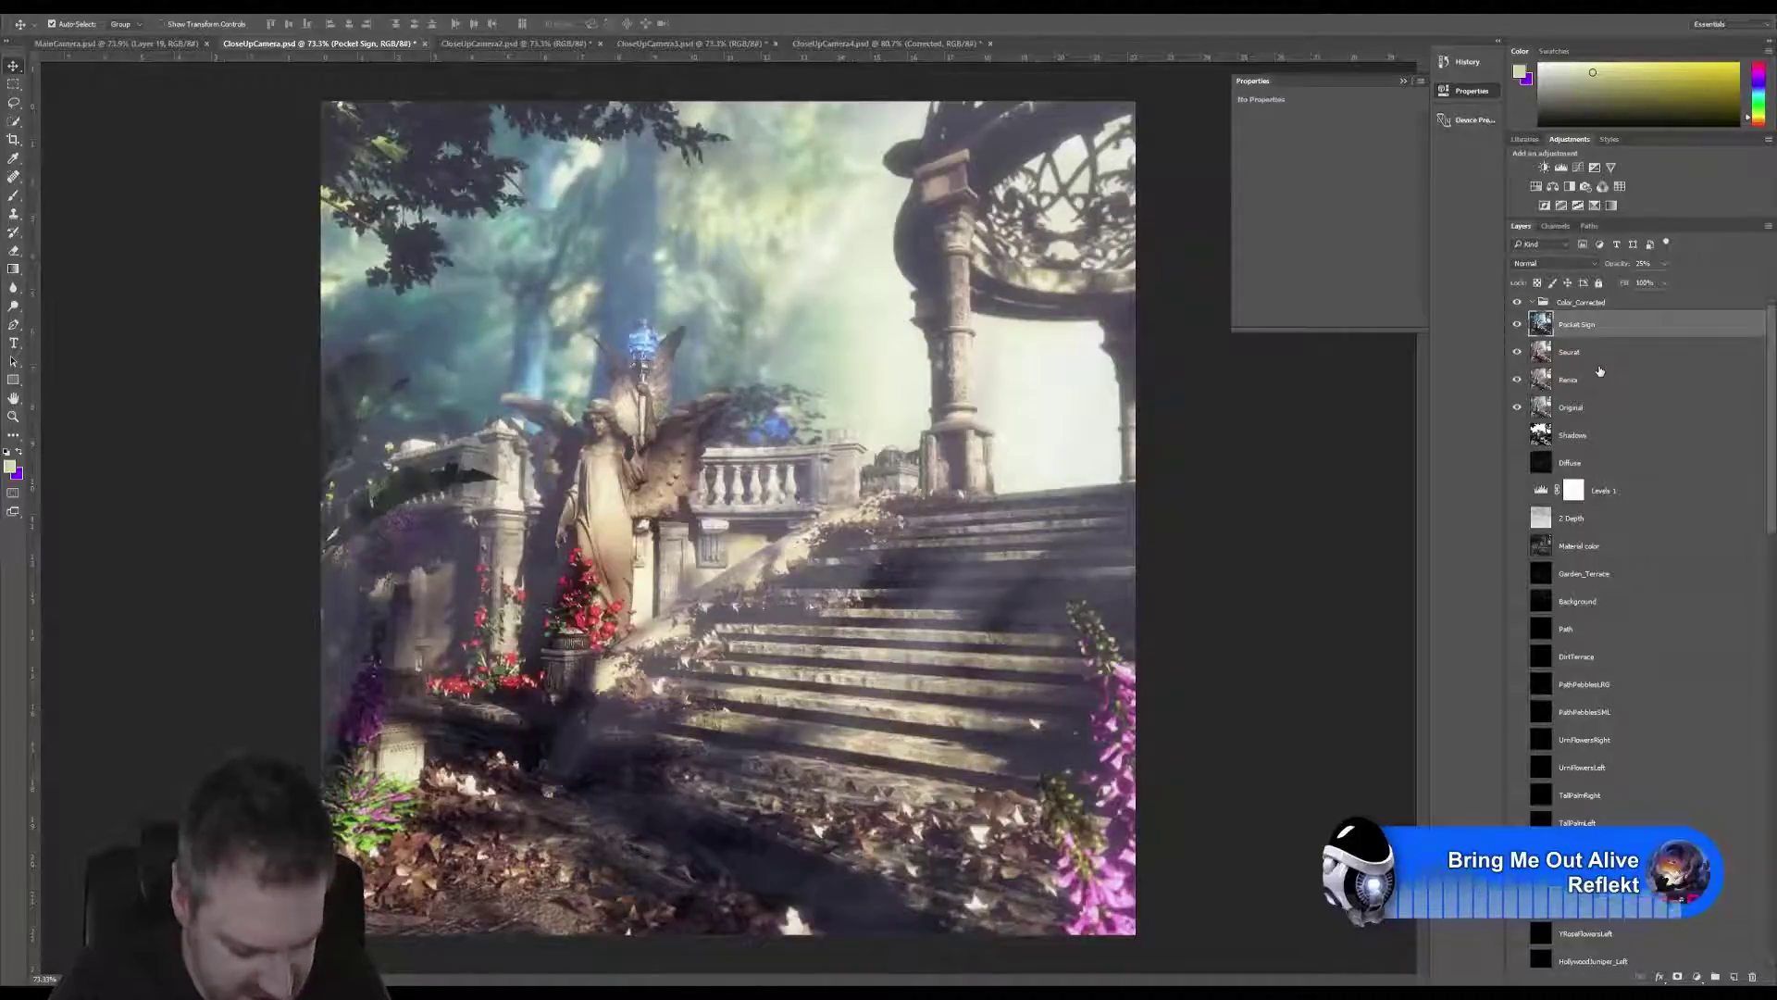
# Paste a merged copy of the whole visible image above Pocket Sign, and hide the Pocket Sign, Seurat and Renoir layers.
pyautogui.hotkey('ctrl', 'a')
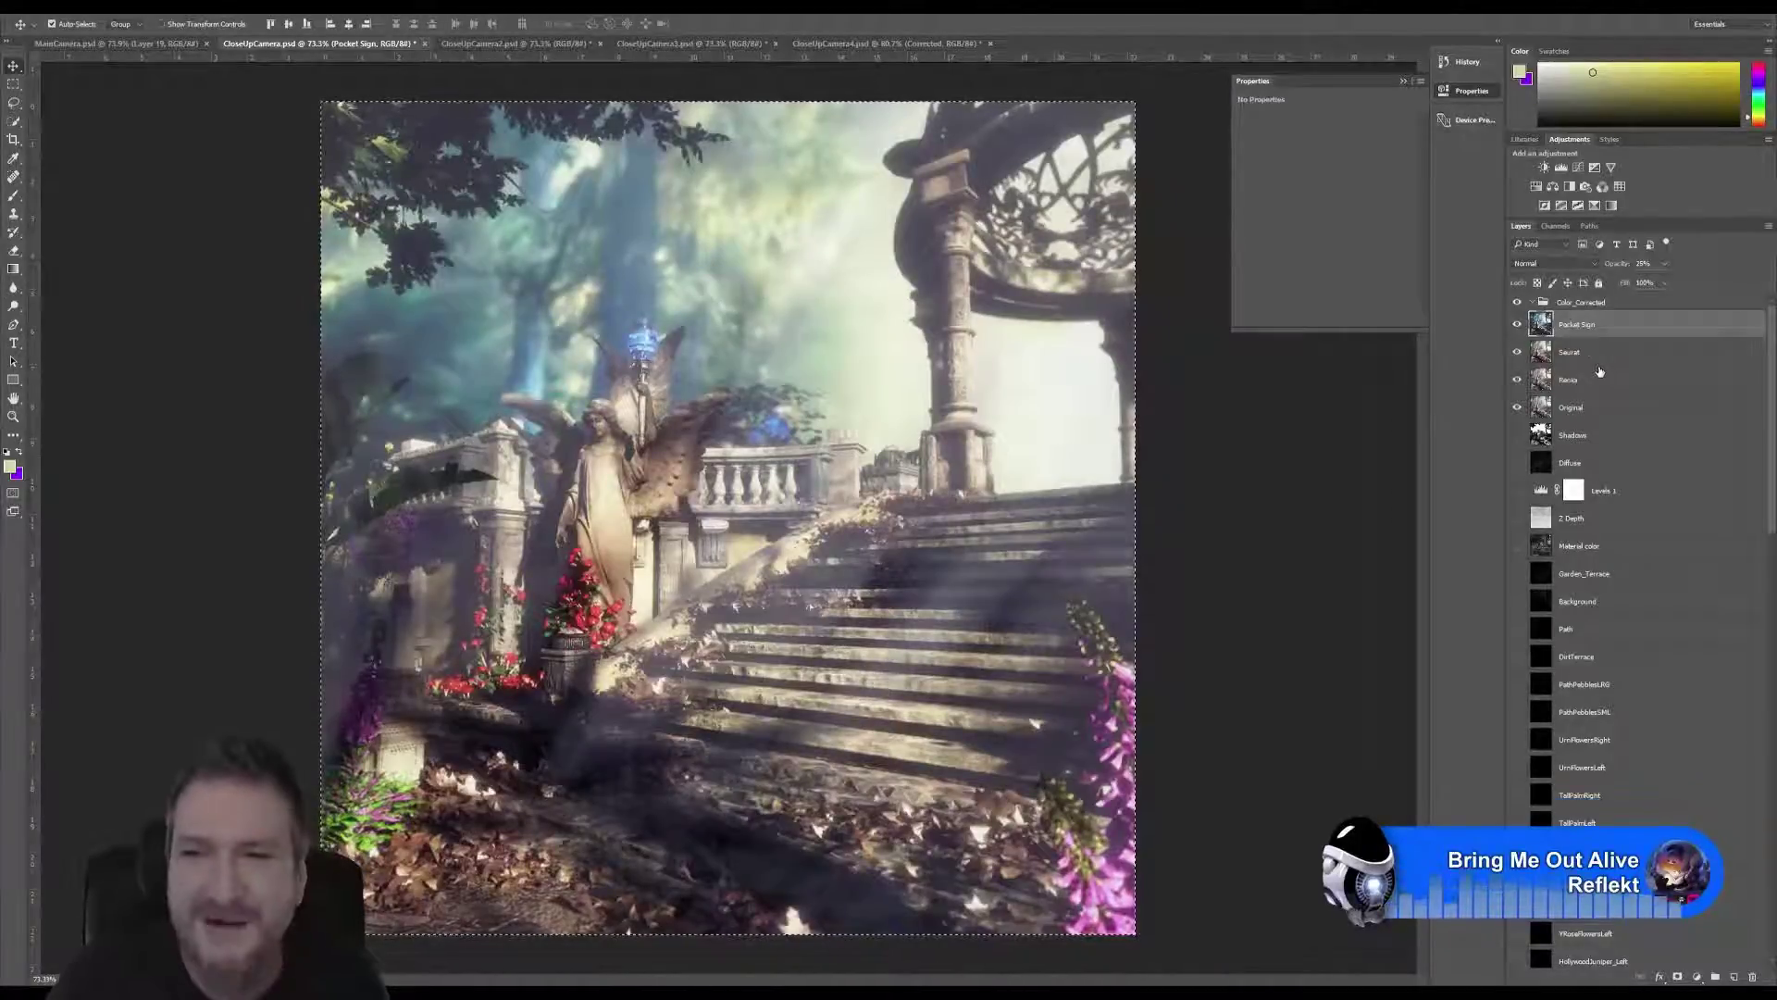
pyautogui.hotkey('ctrl', 'shift', 'c')
pyautogui.hotkey('ctrl', 'v')
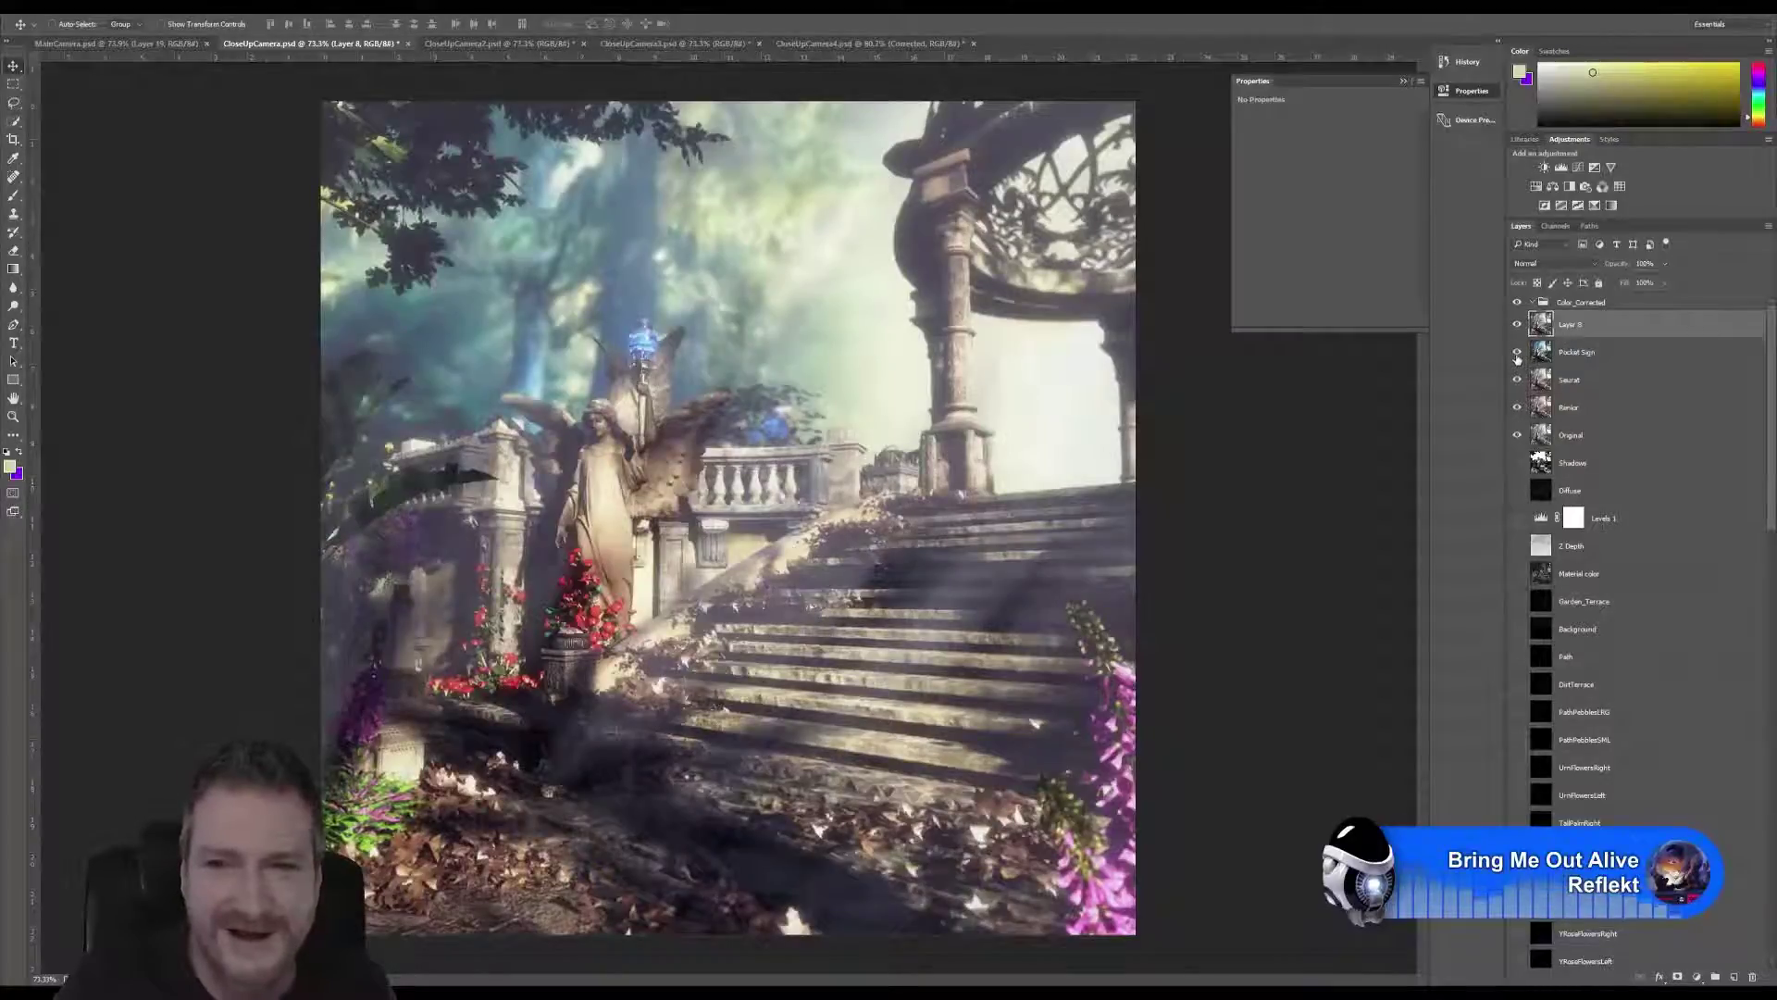
pyautogui.click(1517, 352)
pyautogui.click(1516, 379)
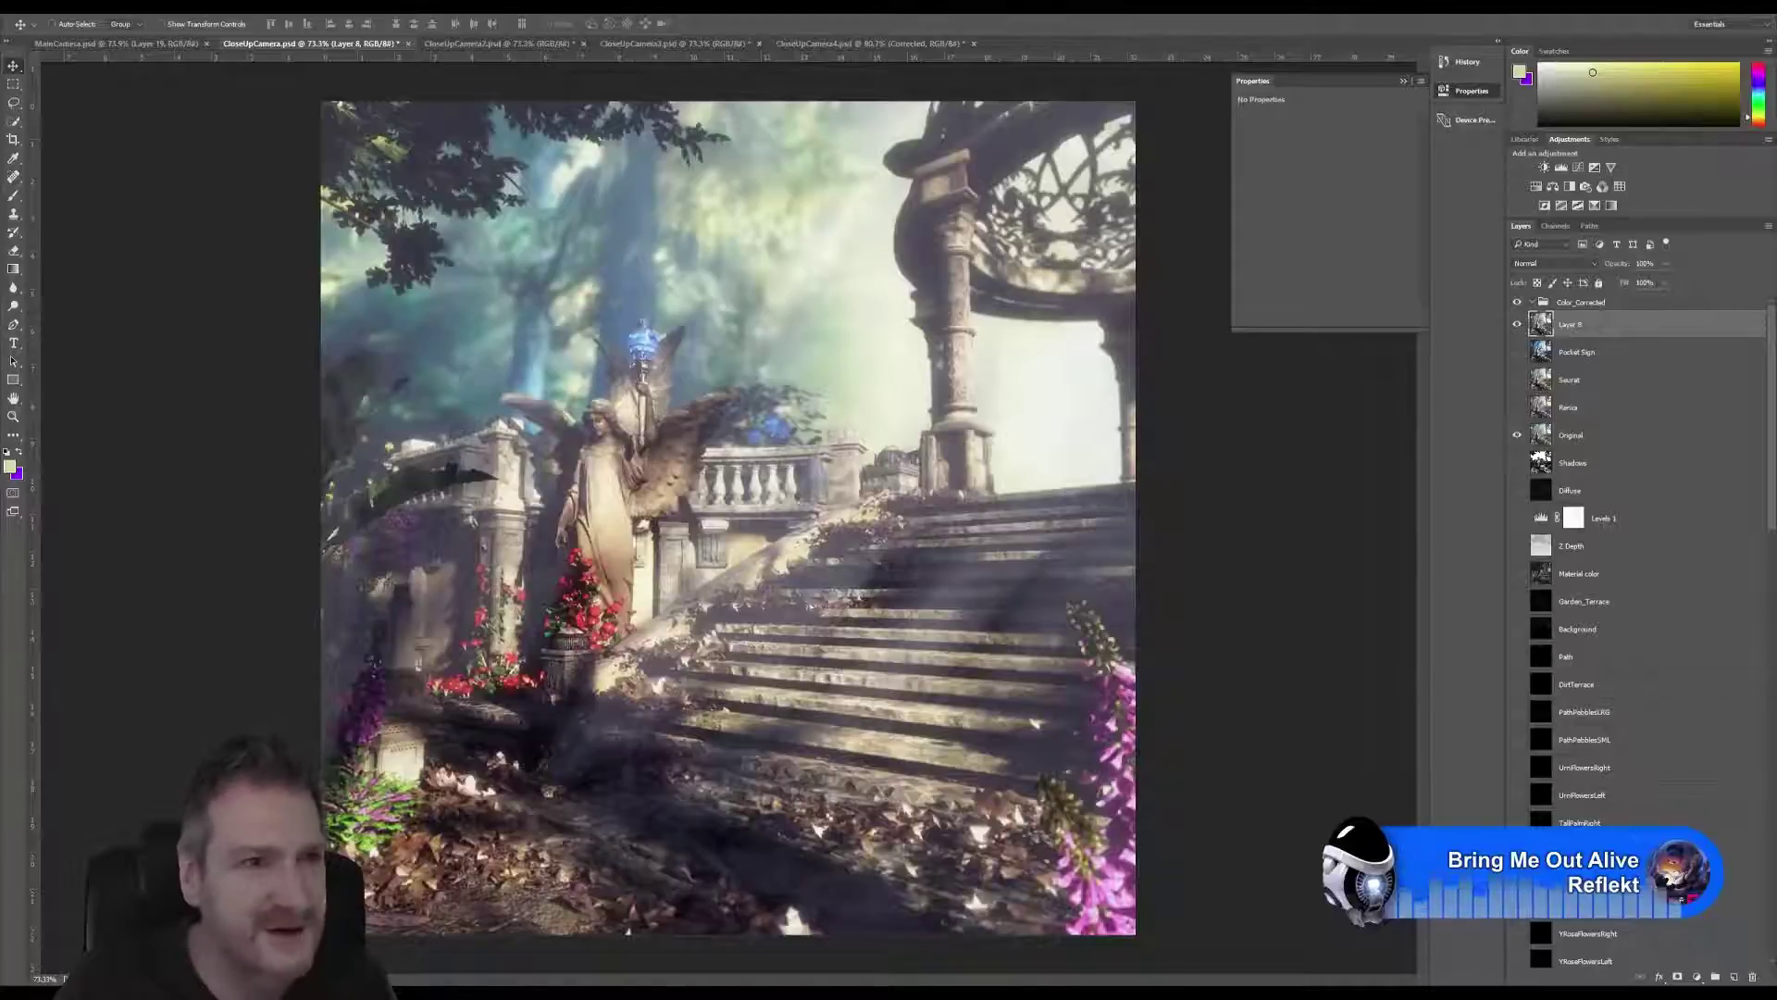
# Apply the custom MY_Vignette_GardenTer... look from Magic Bullet Looks to the merged copy, and rename that layer as Corrected.
pyautogui.click(229, 7)
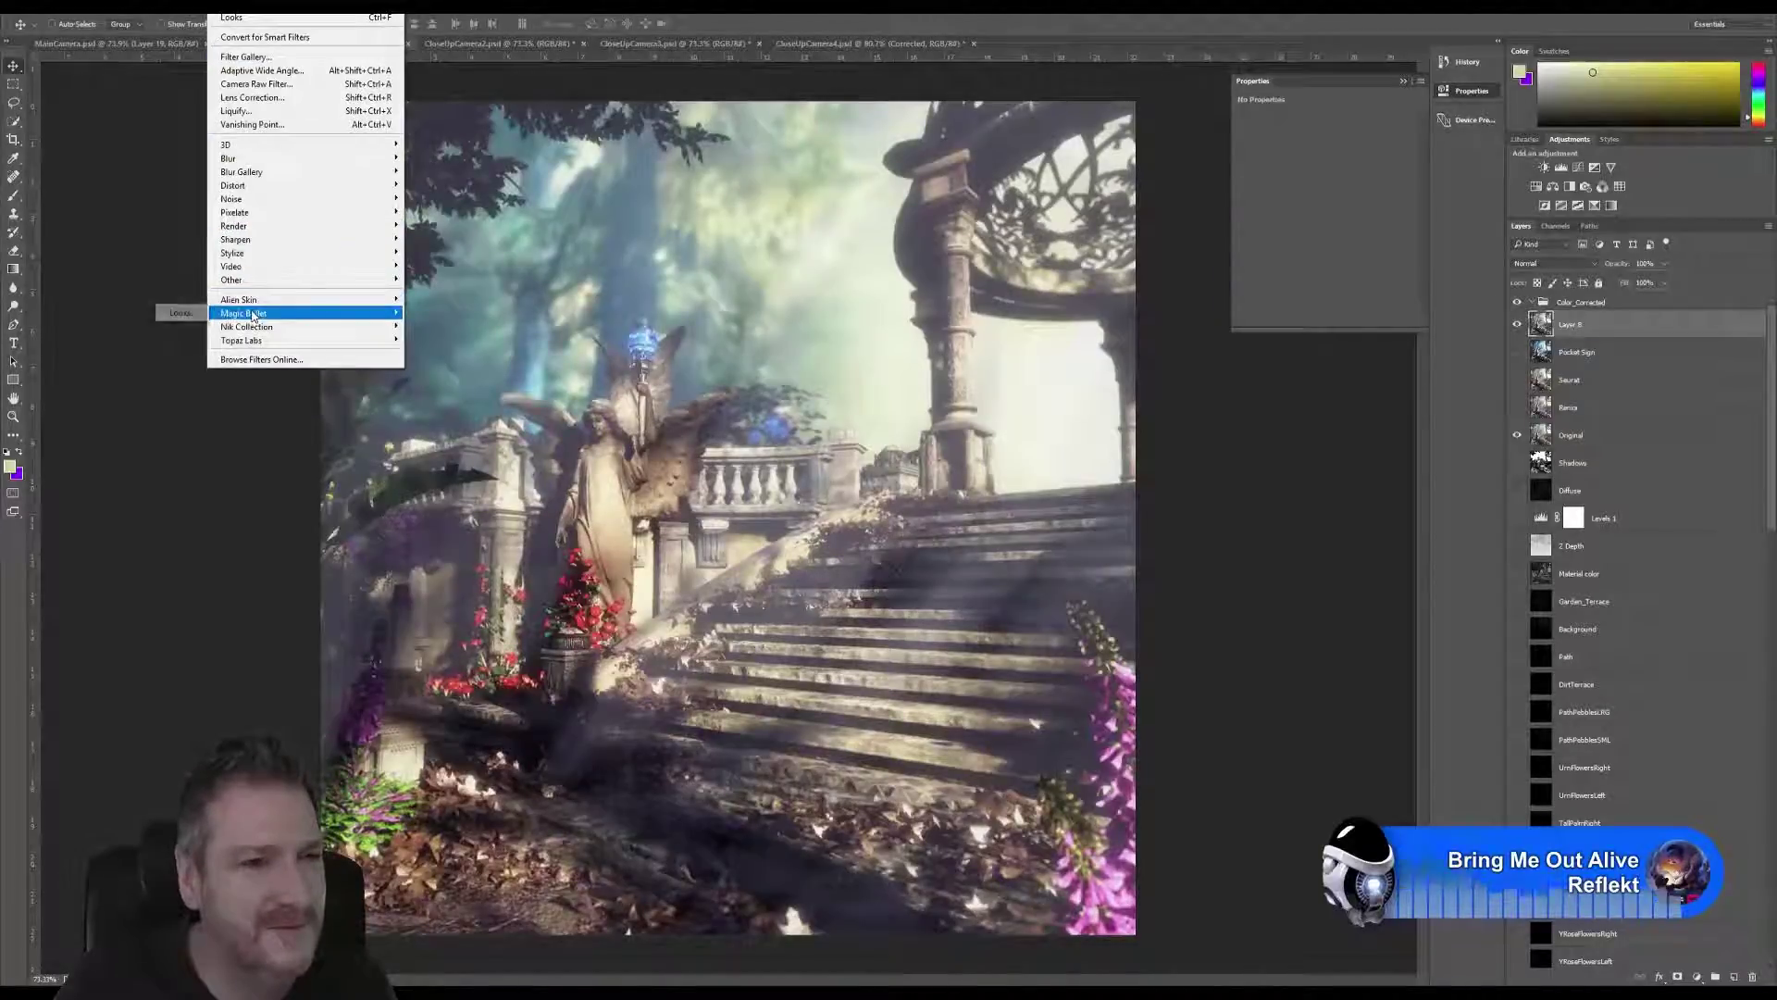
pyautogui.click(180, 312)
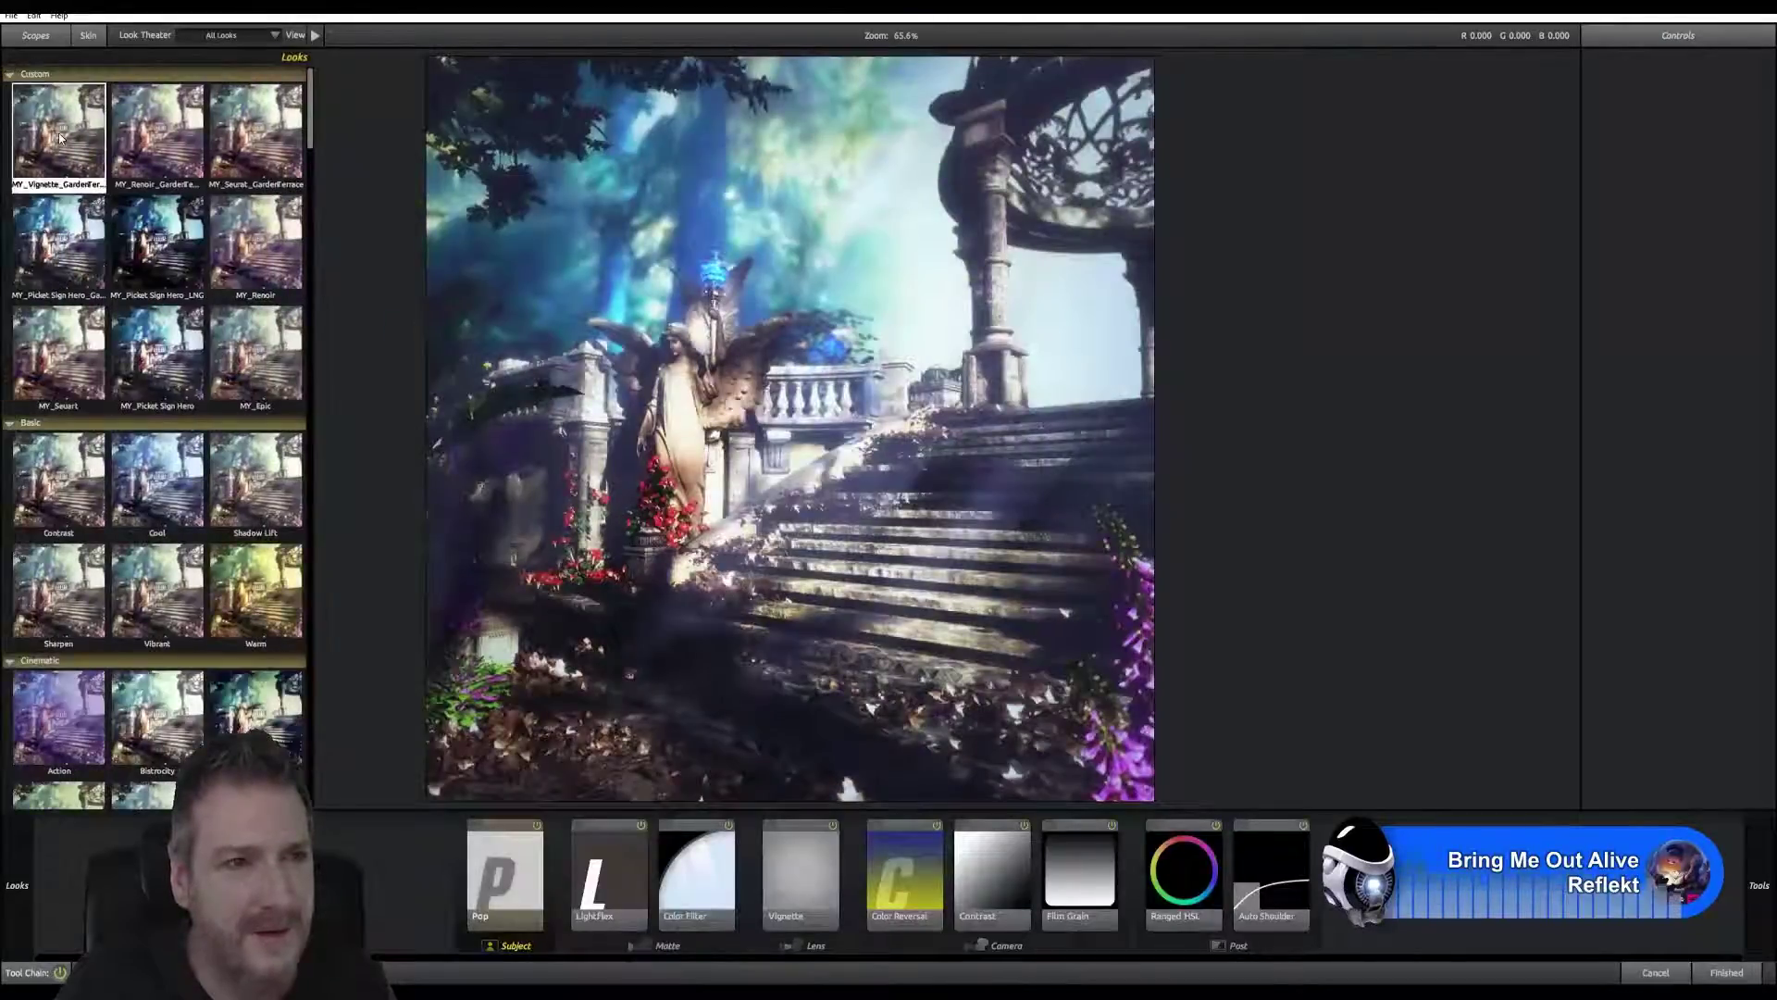
pyautogui.click(1729, 975)
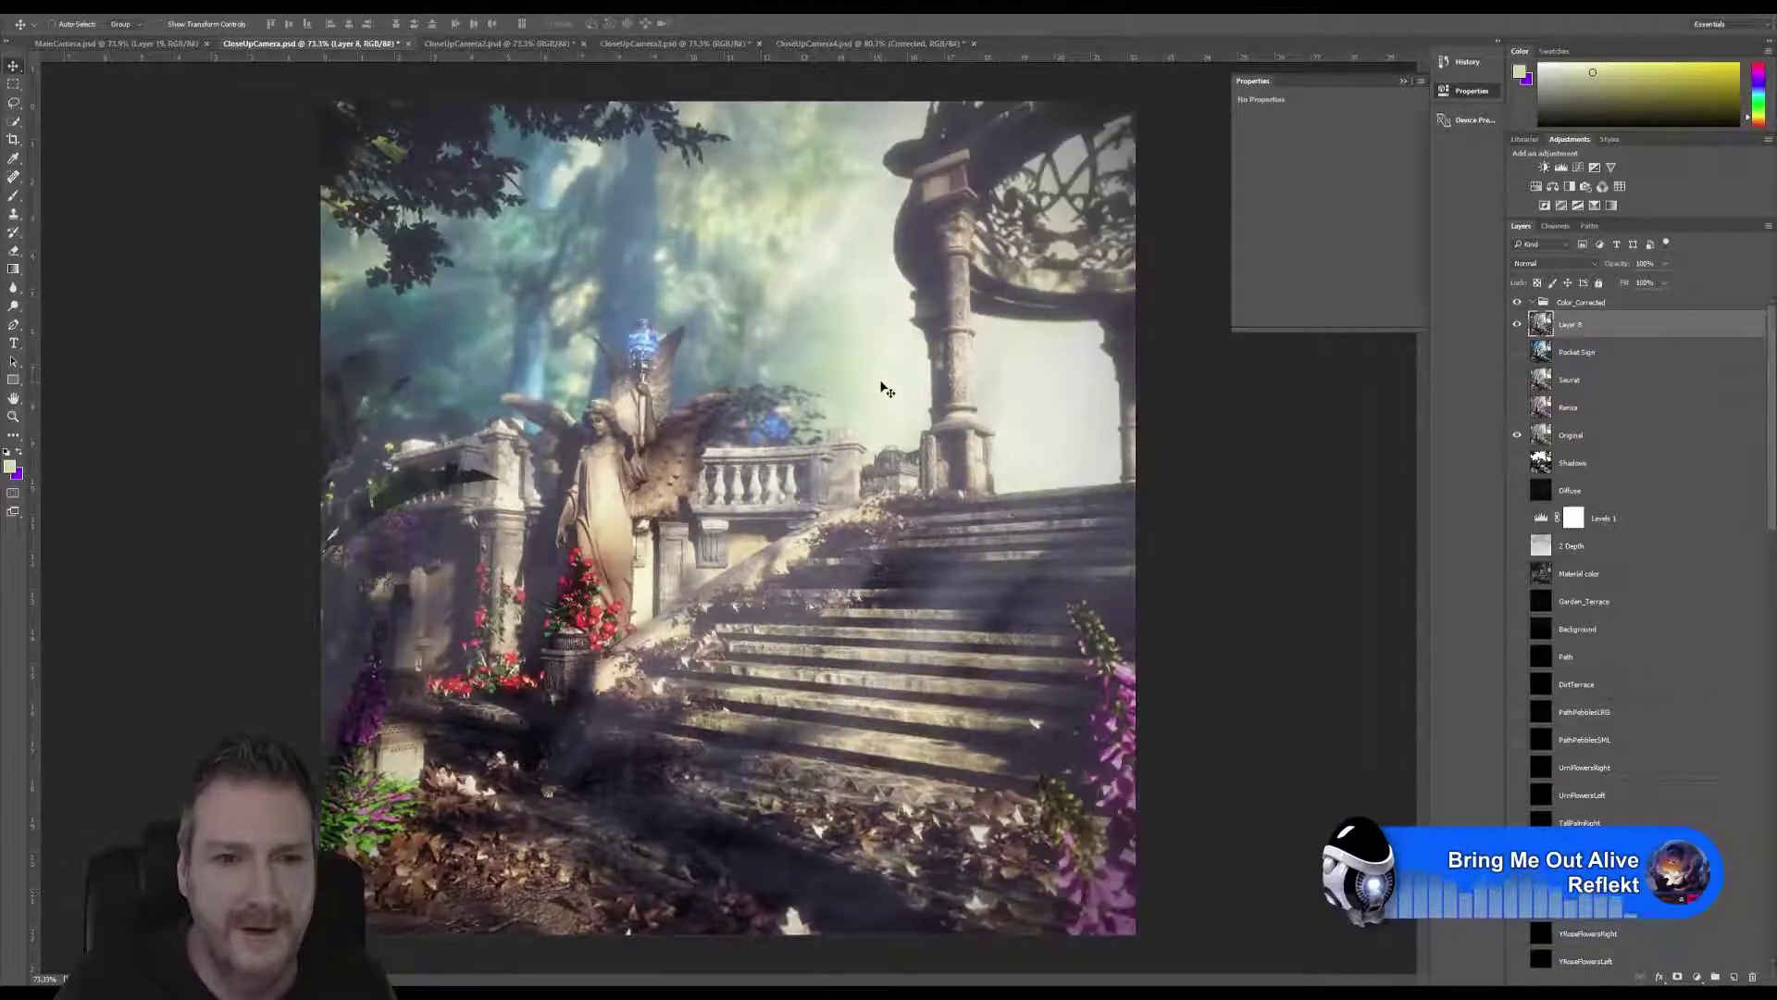
pyautogui.doubleClick(1571, 325)
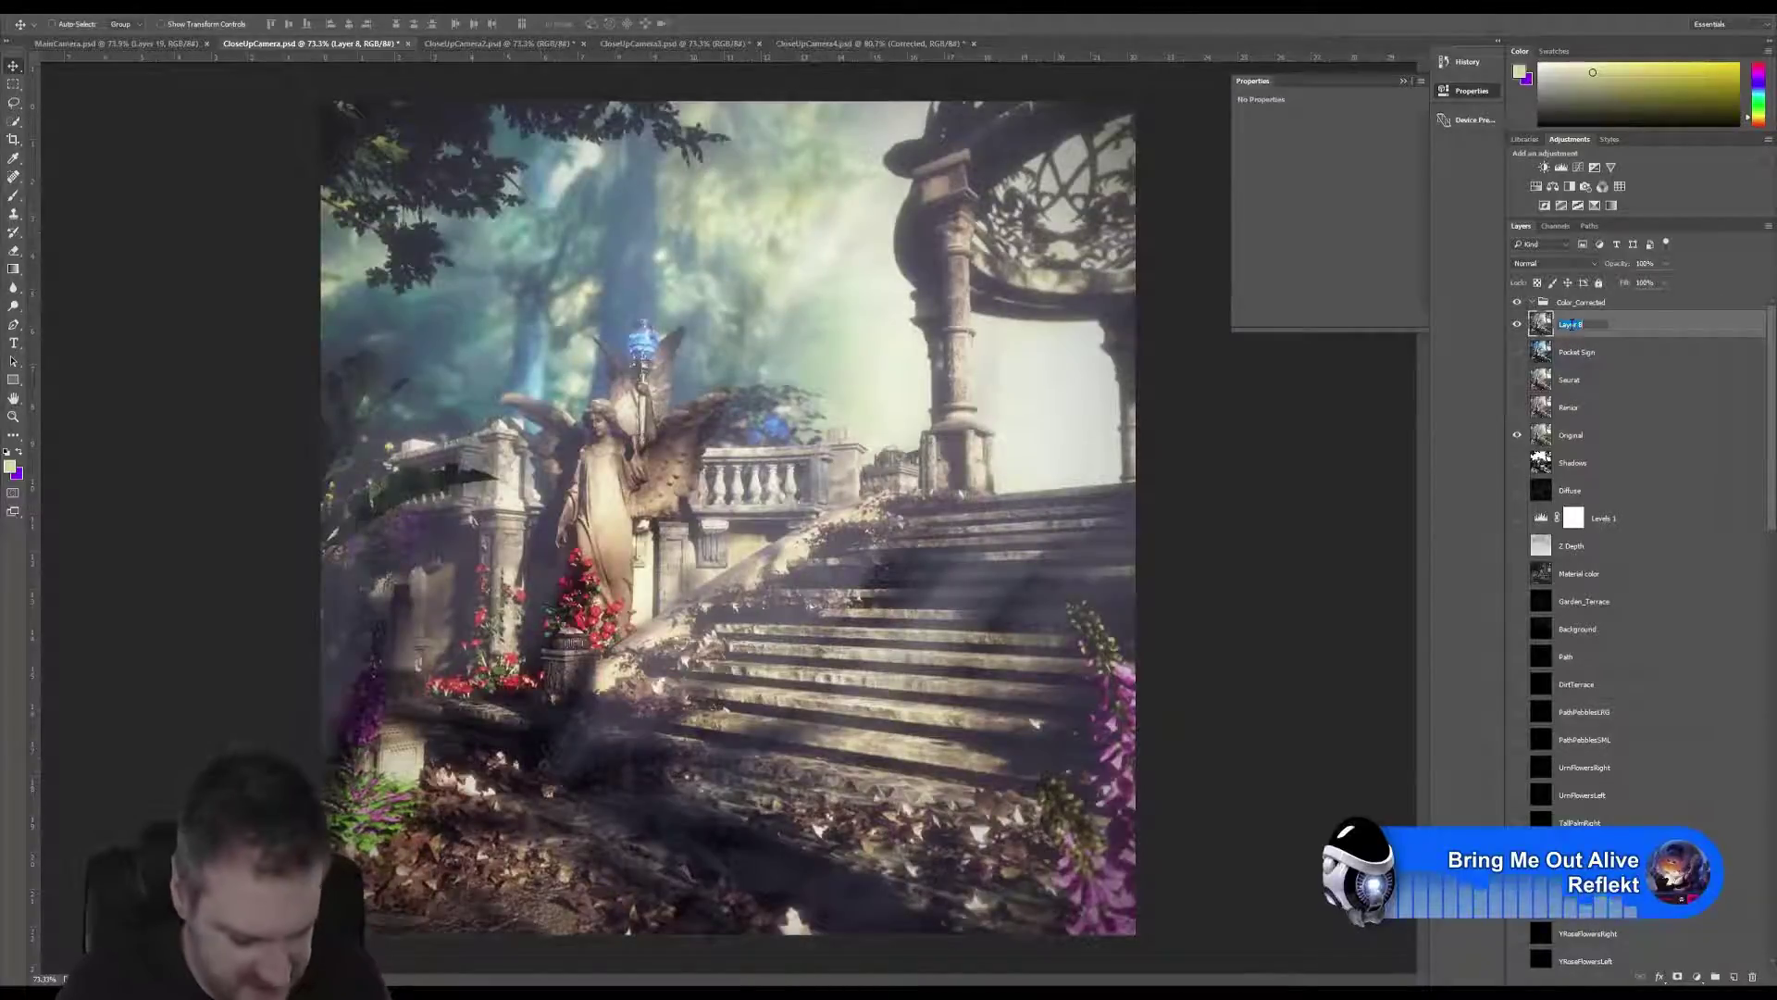
pyautogui.write('Corrected')
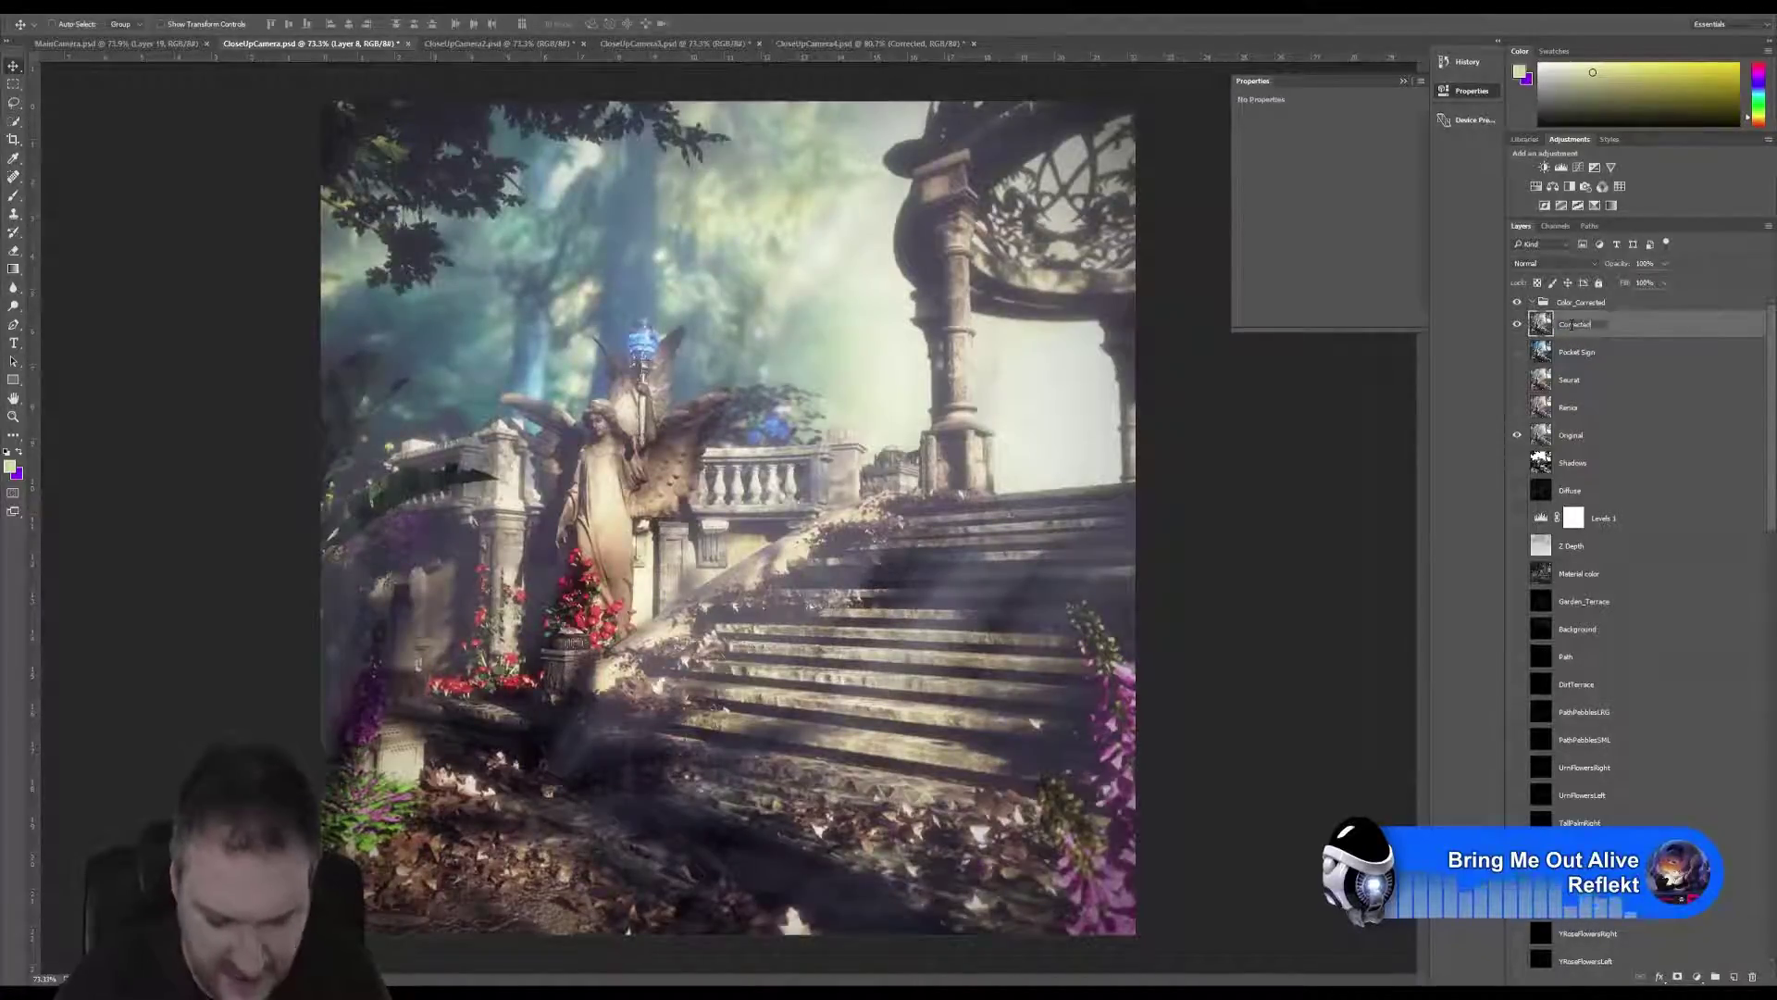
pyautogui.press('Return')
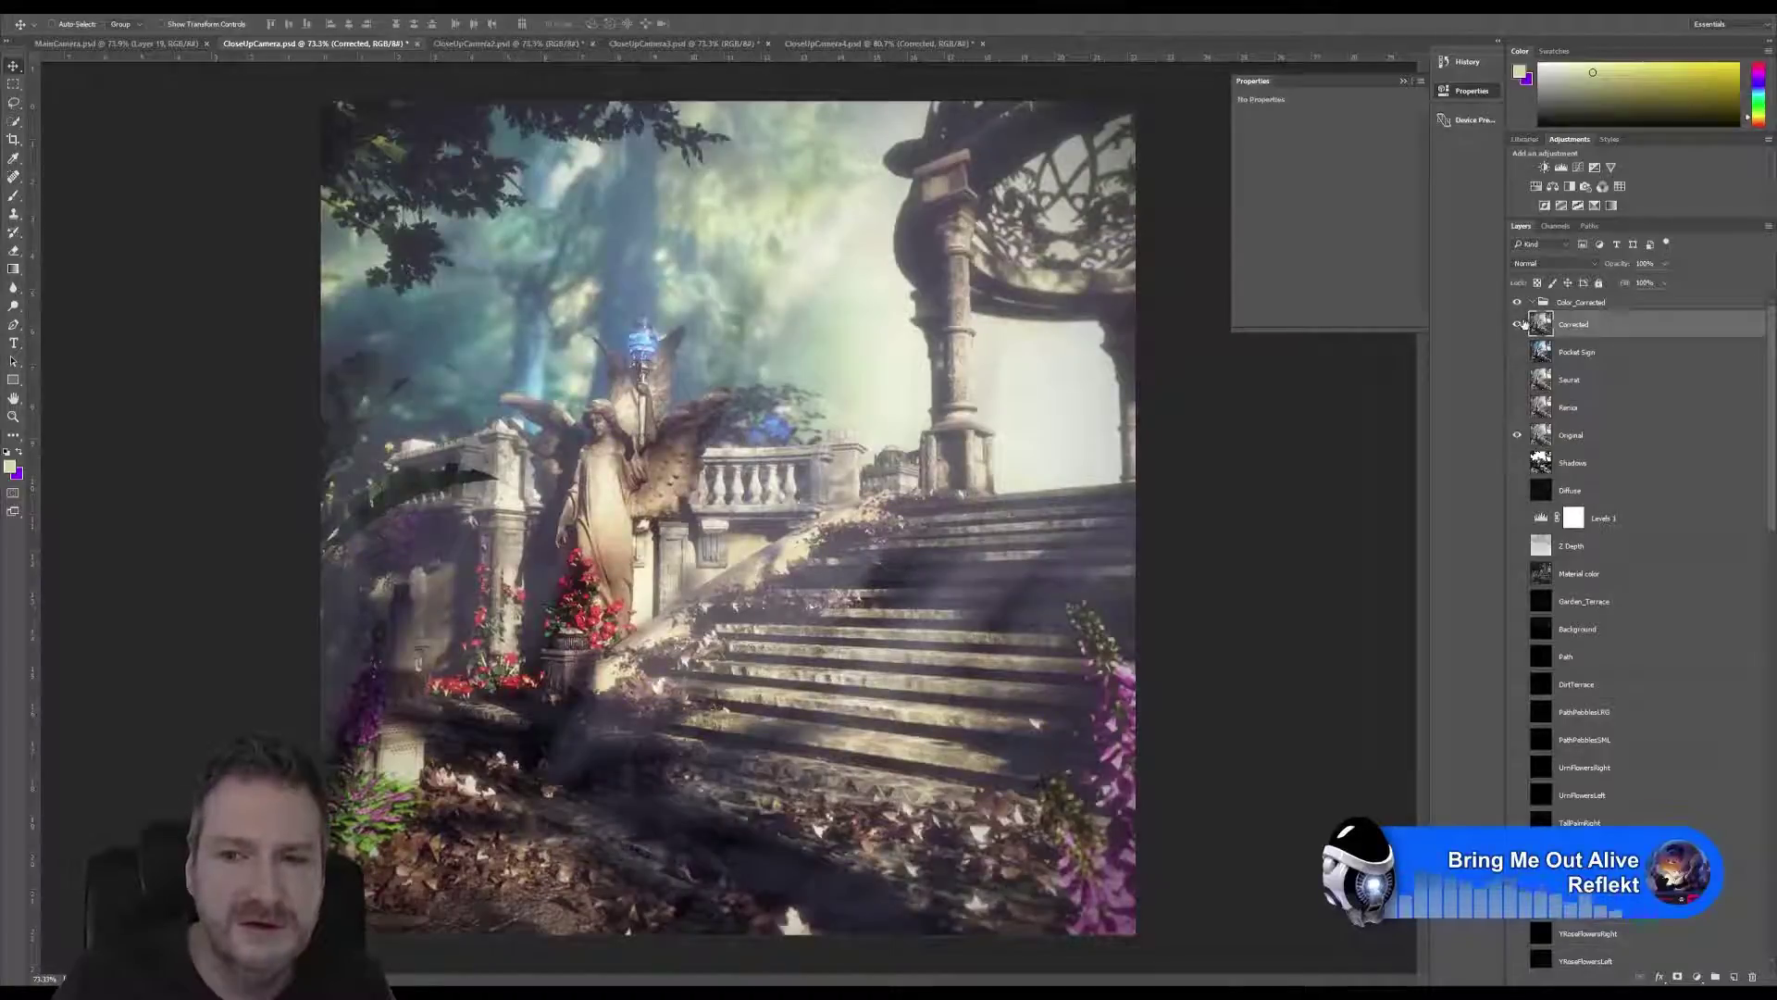
# Toggle the Corrected layer's visibility repeatedly to compare the color-corrected image with the Original layer.
pyautogui.click(1518, 324)
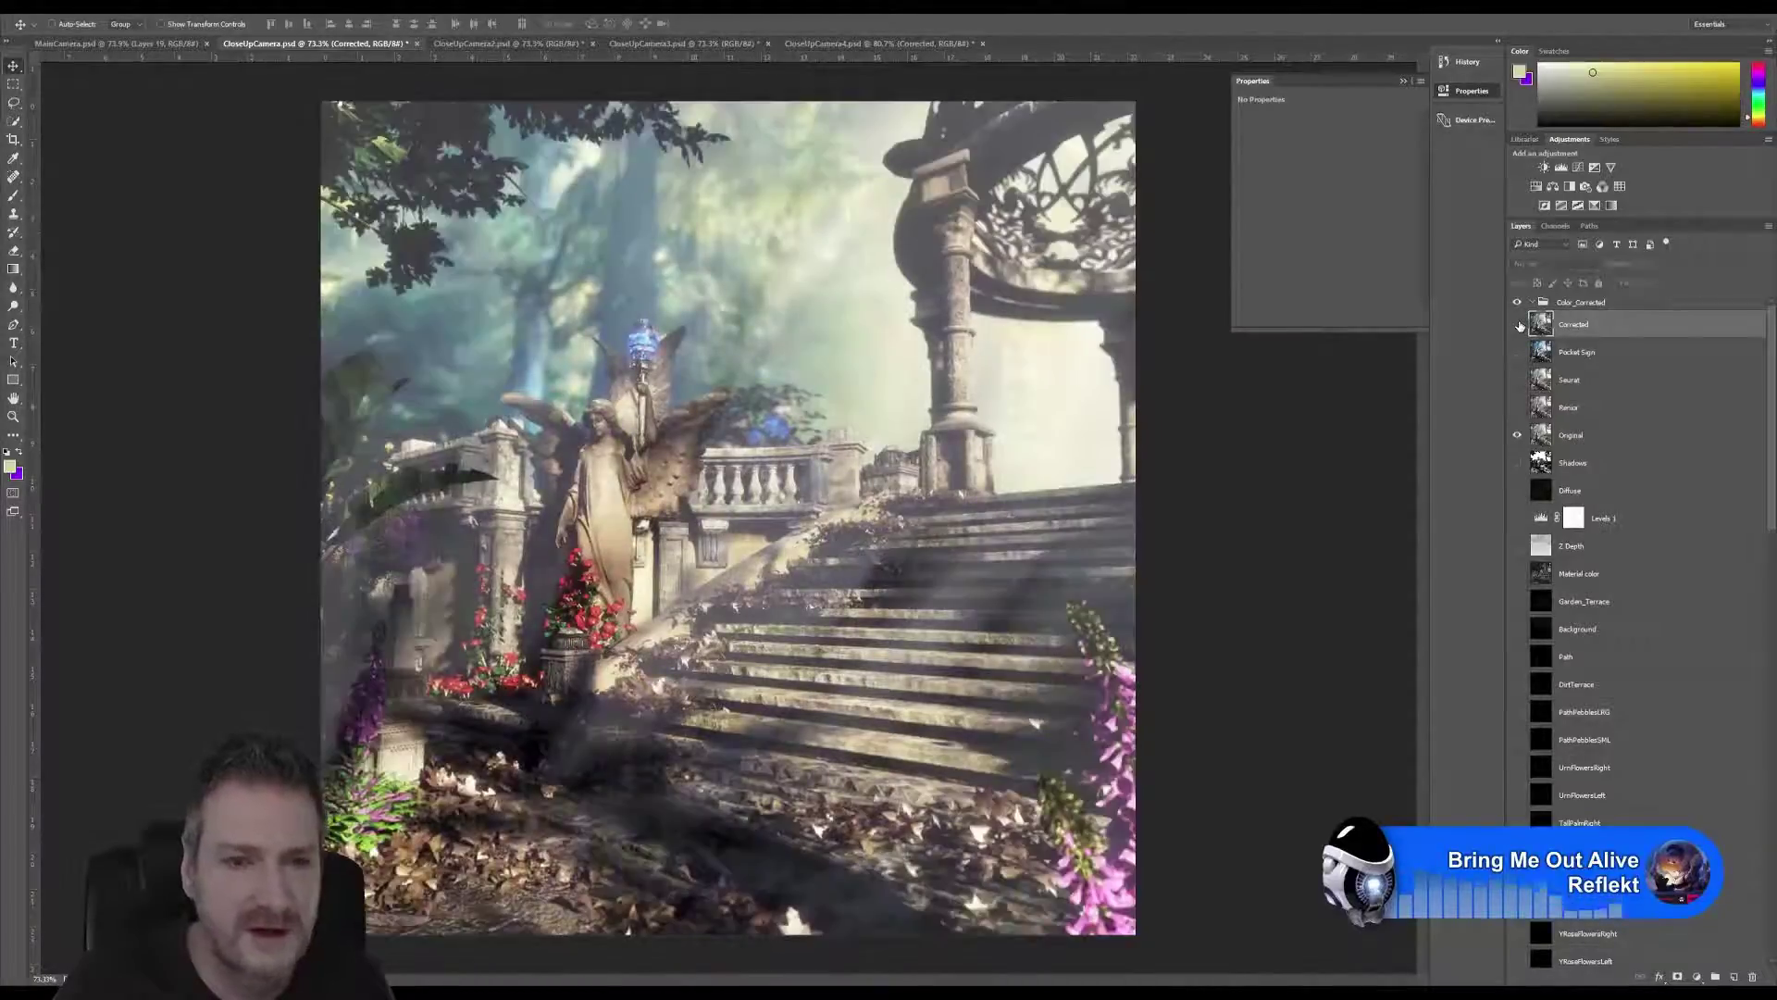
pyautogui.click(1518, 324)
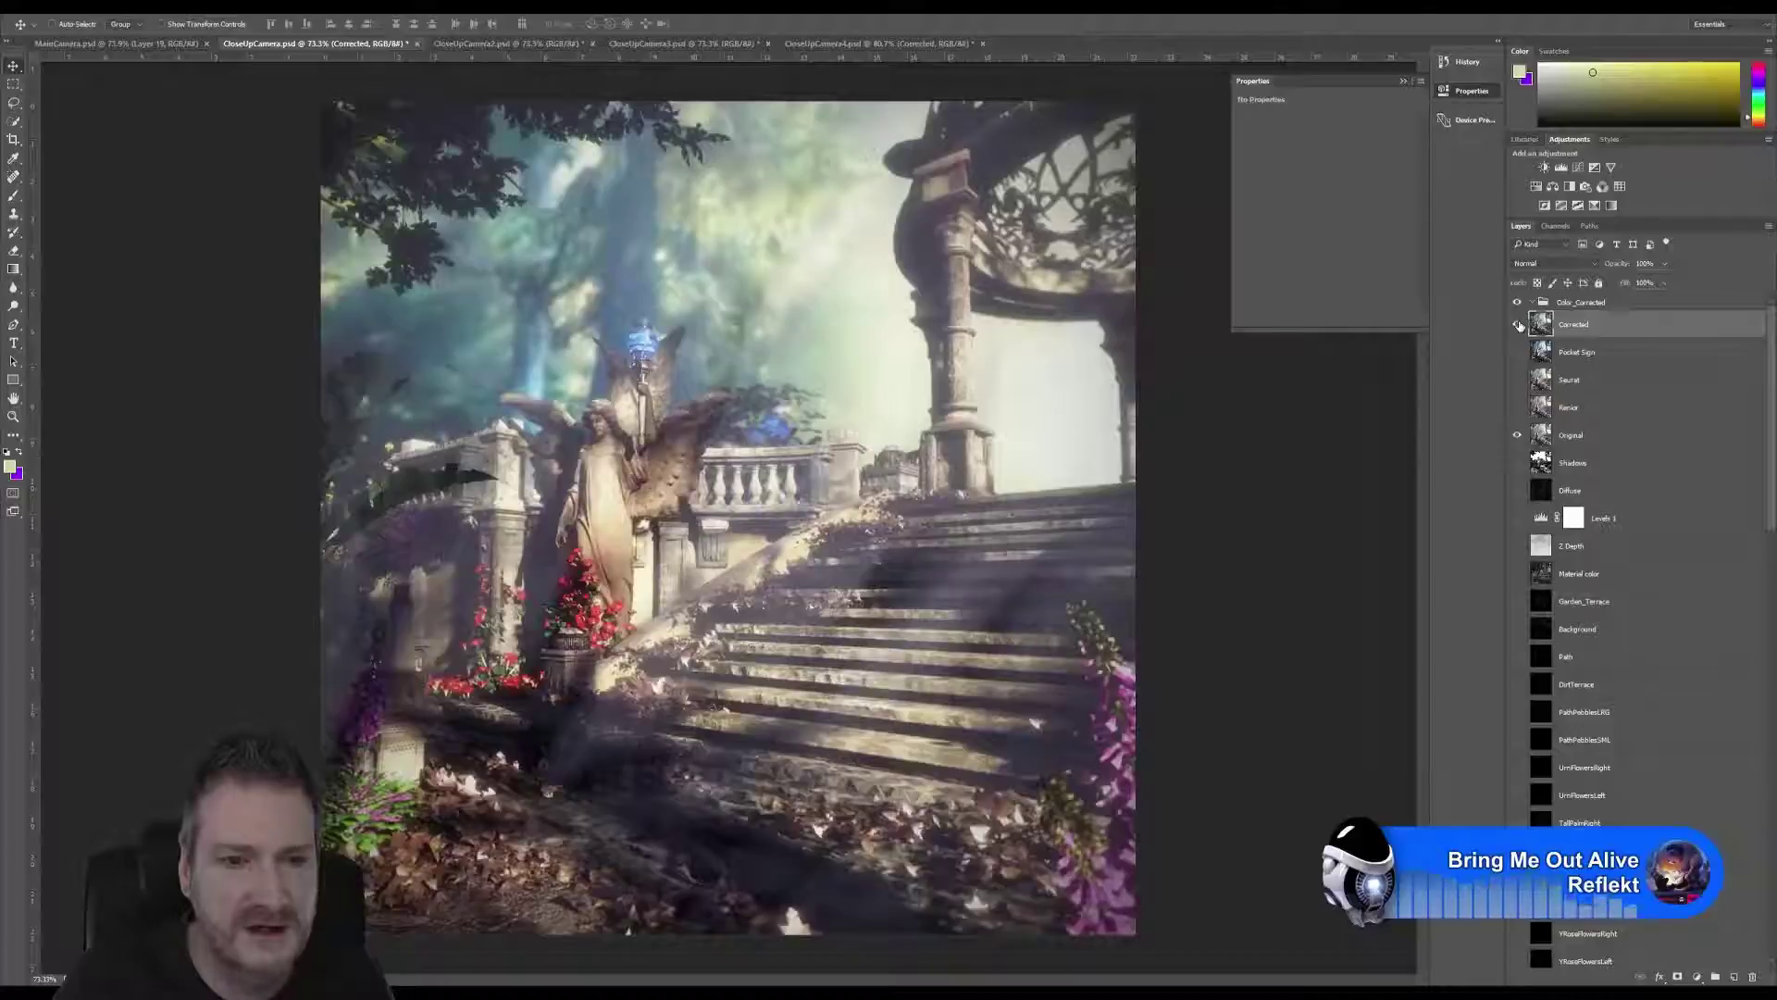
pyautogui.click(1517, 324)
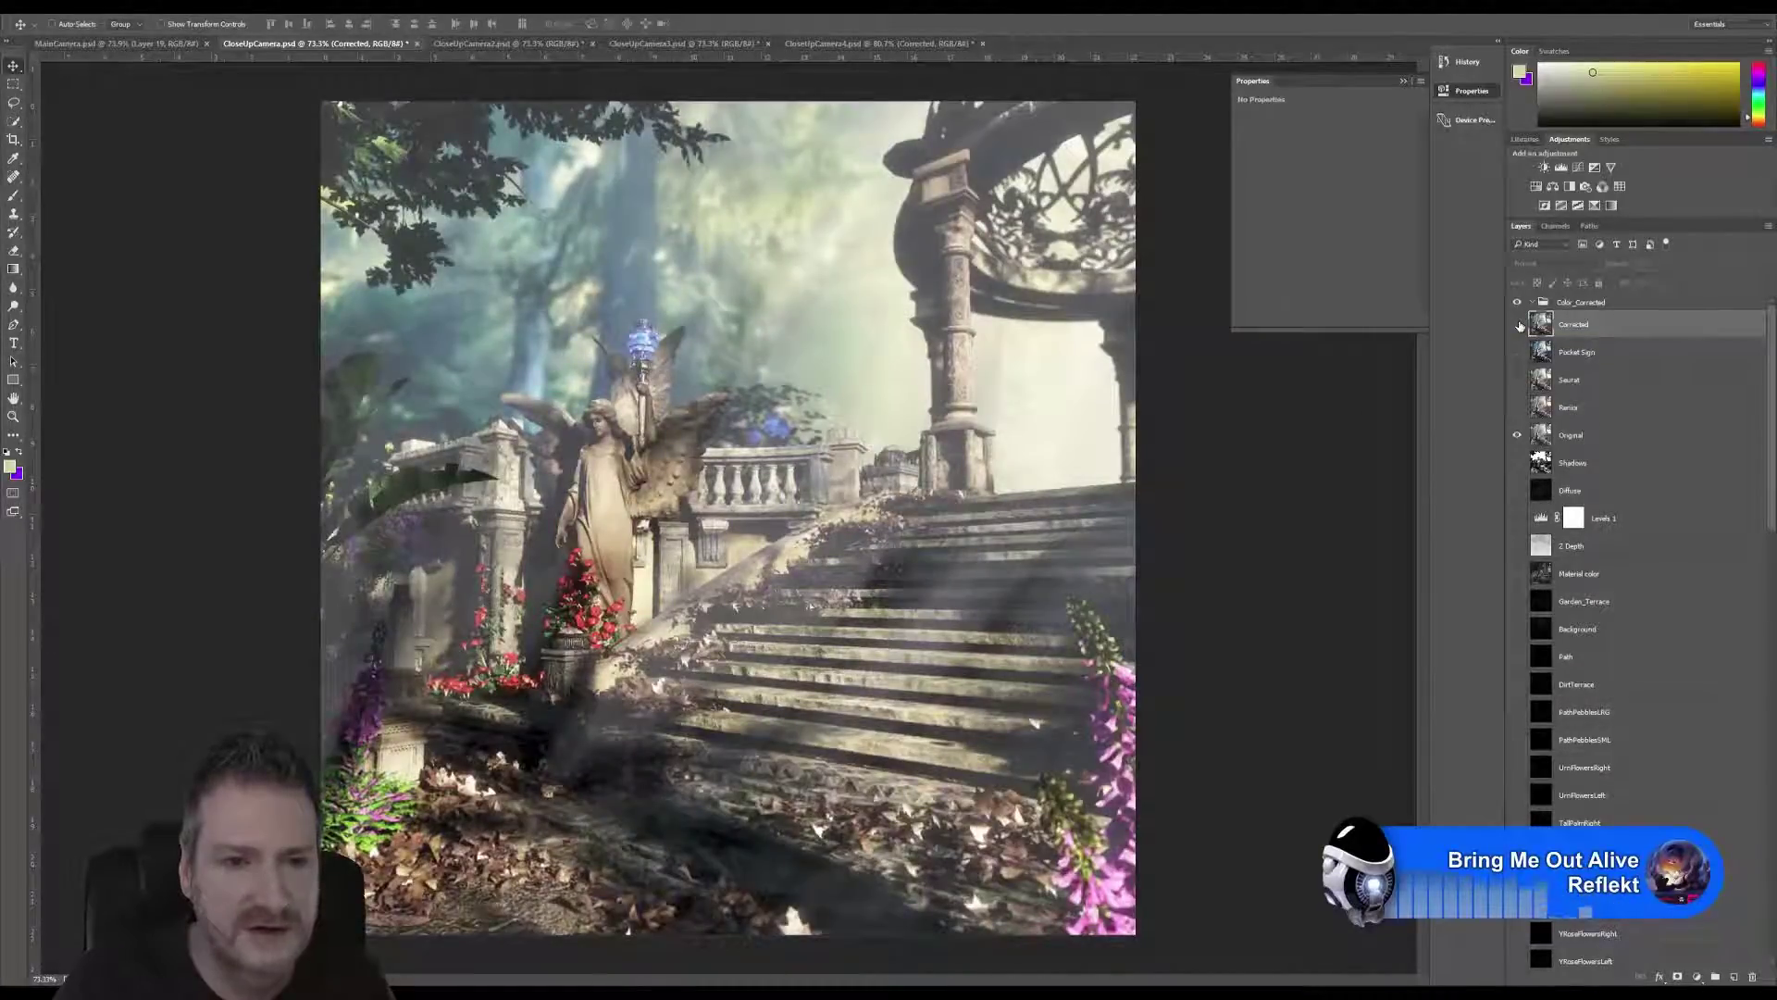
pyautogui.click(1518, 323)
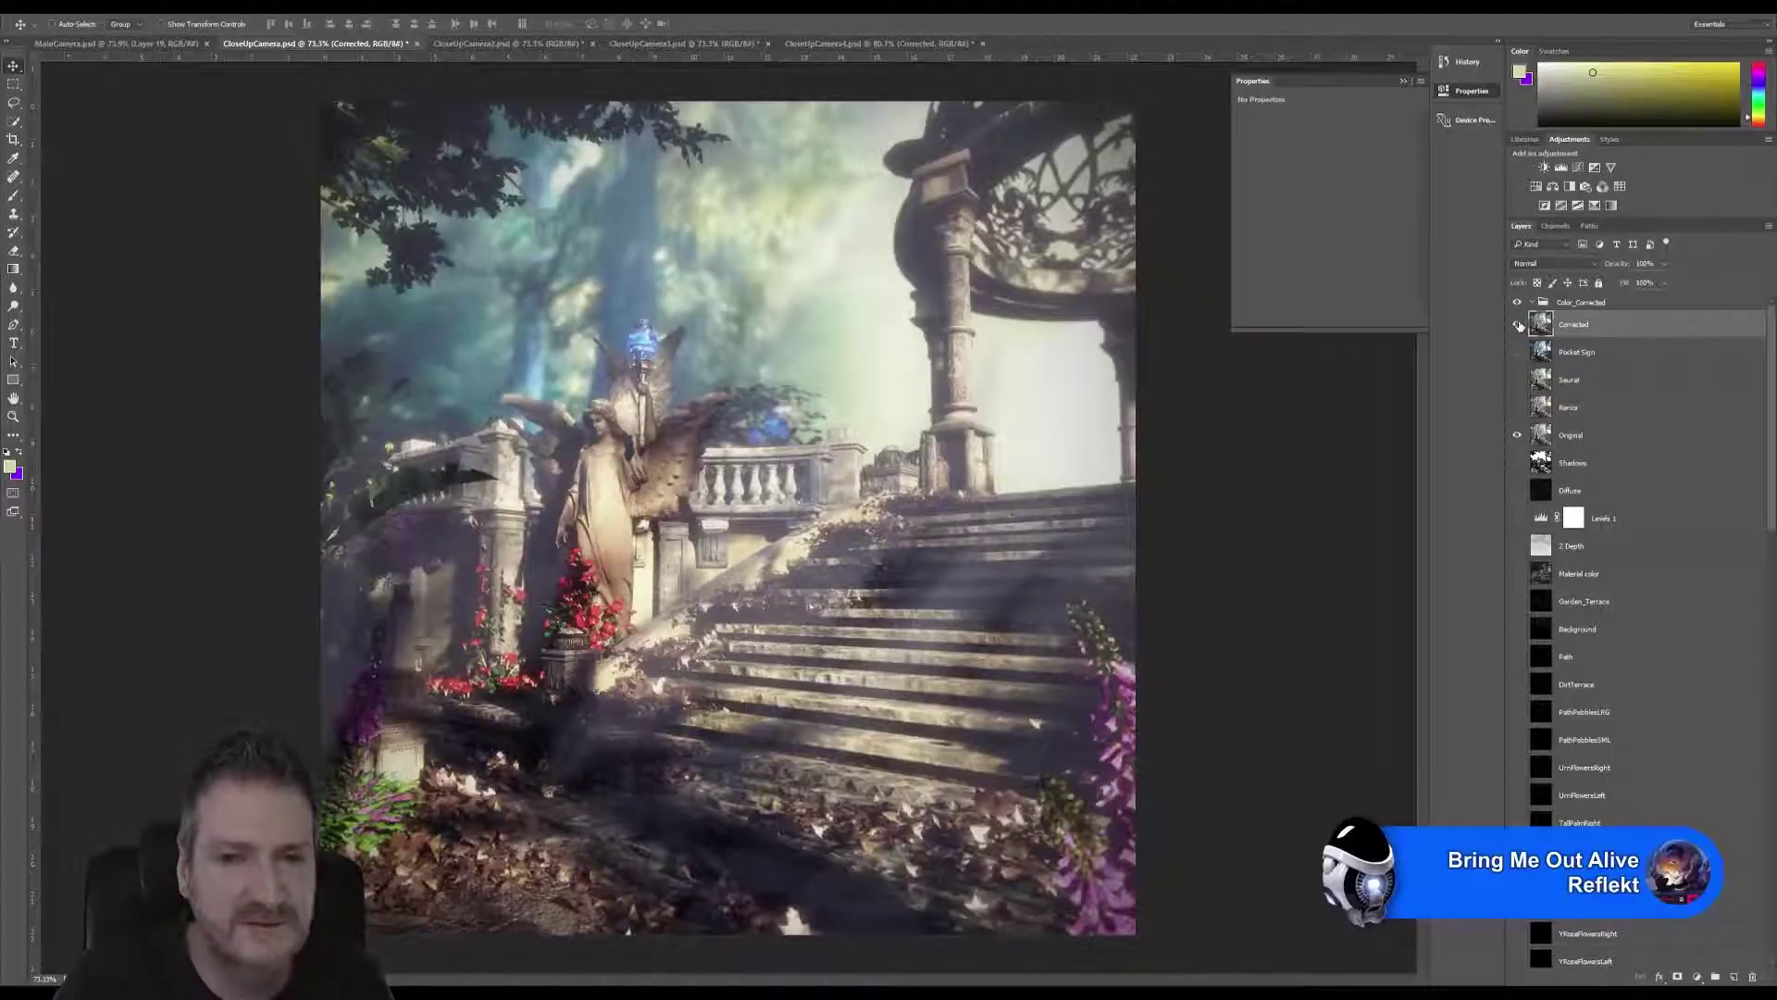
pyautogui.click(1517, 324)
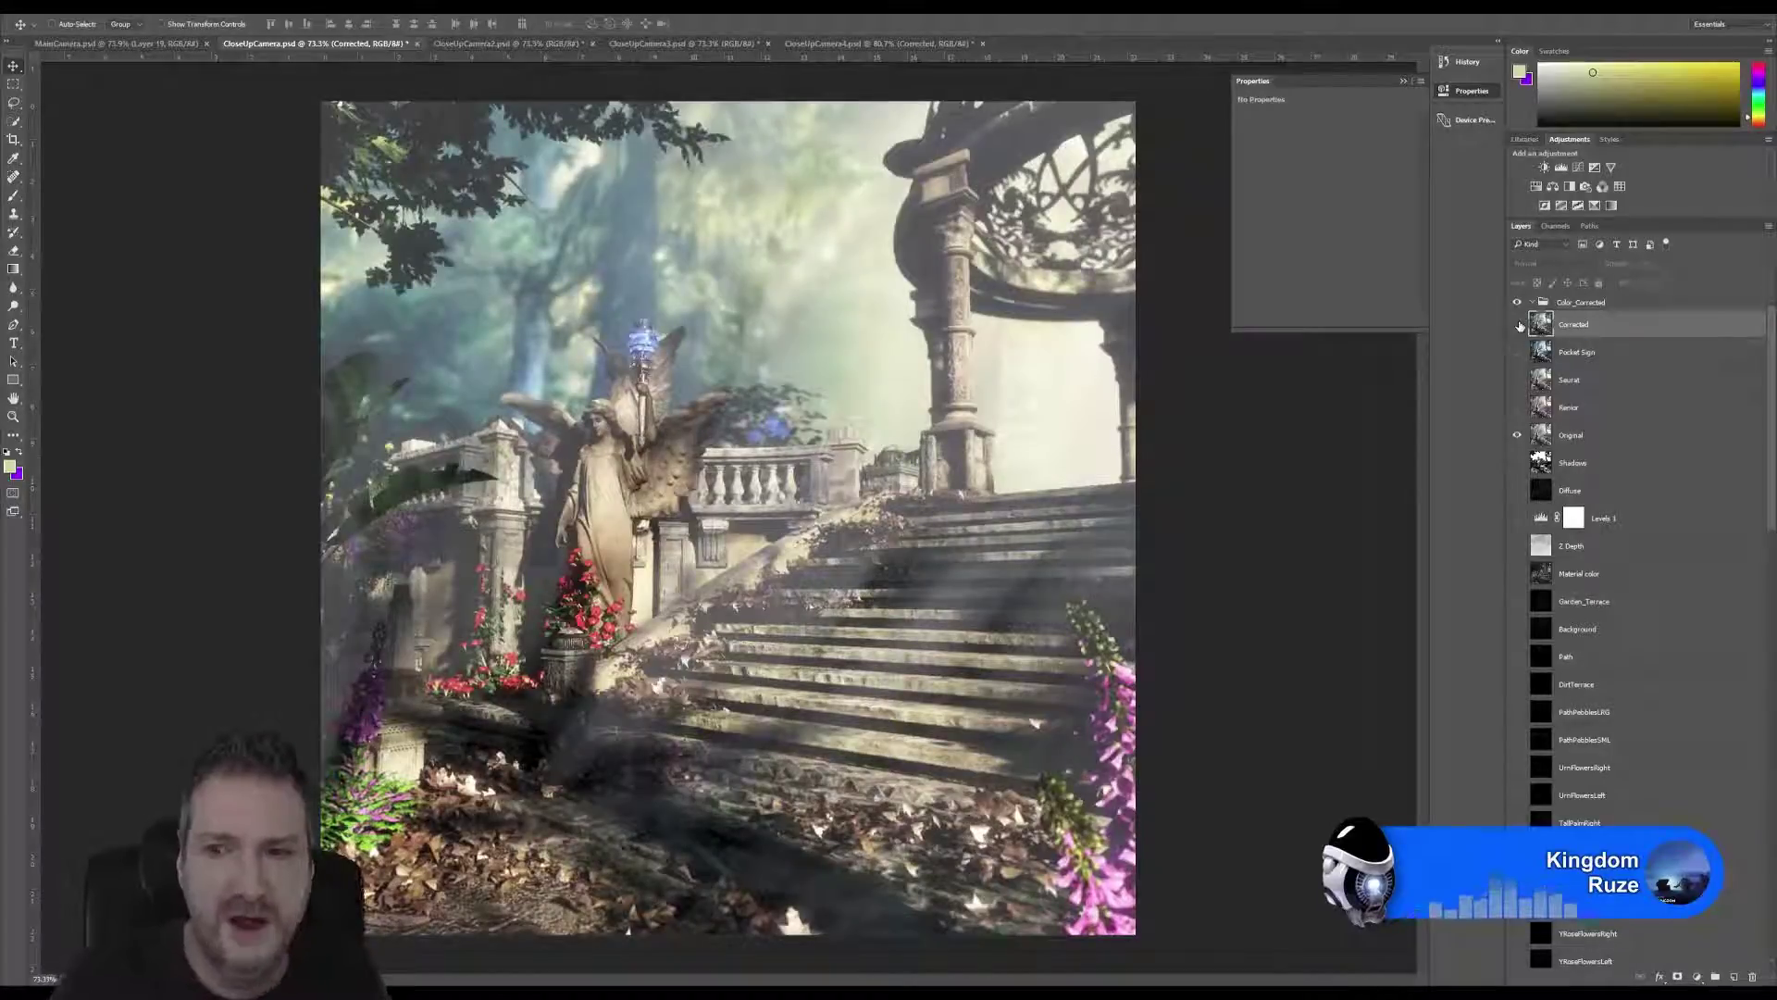
pyautogui.click(1518, 324)
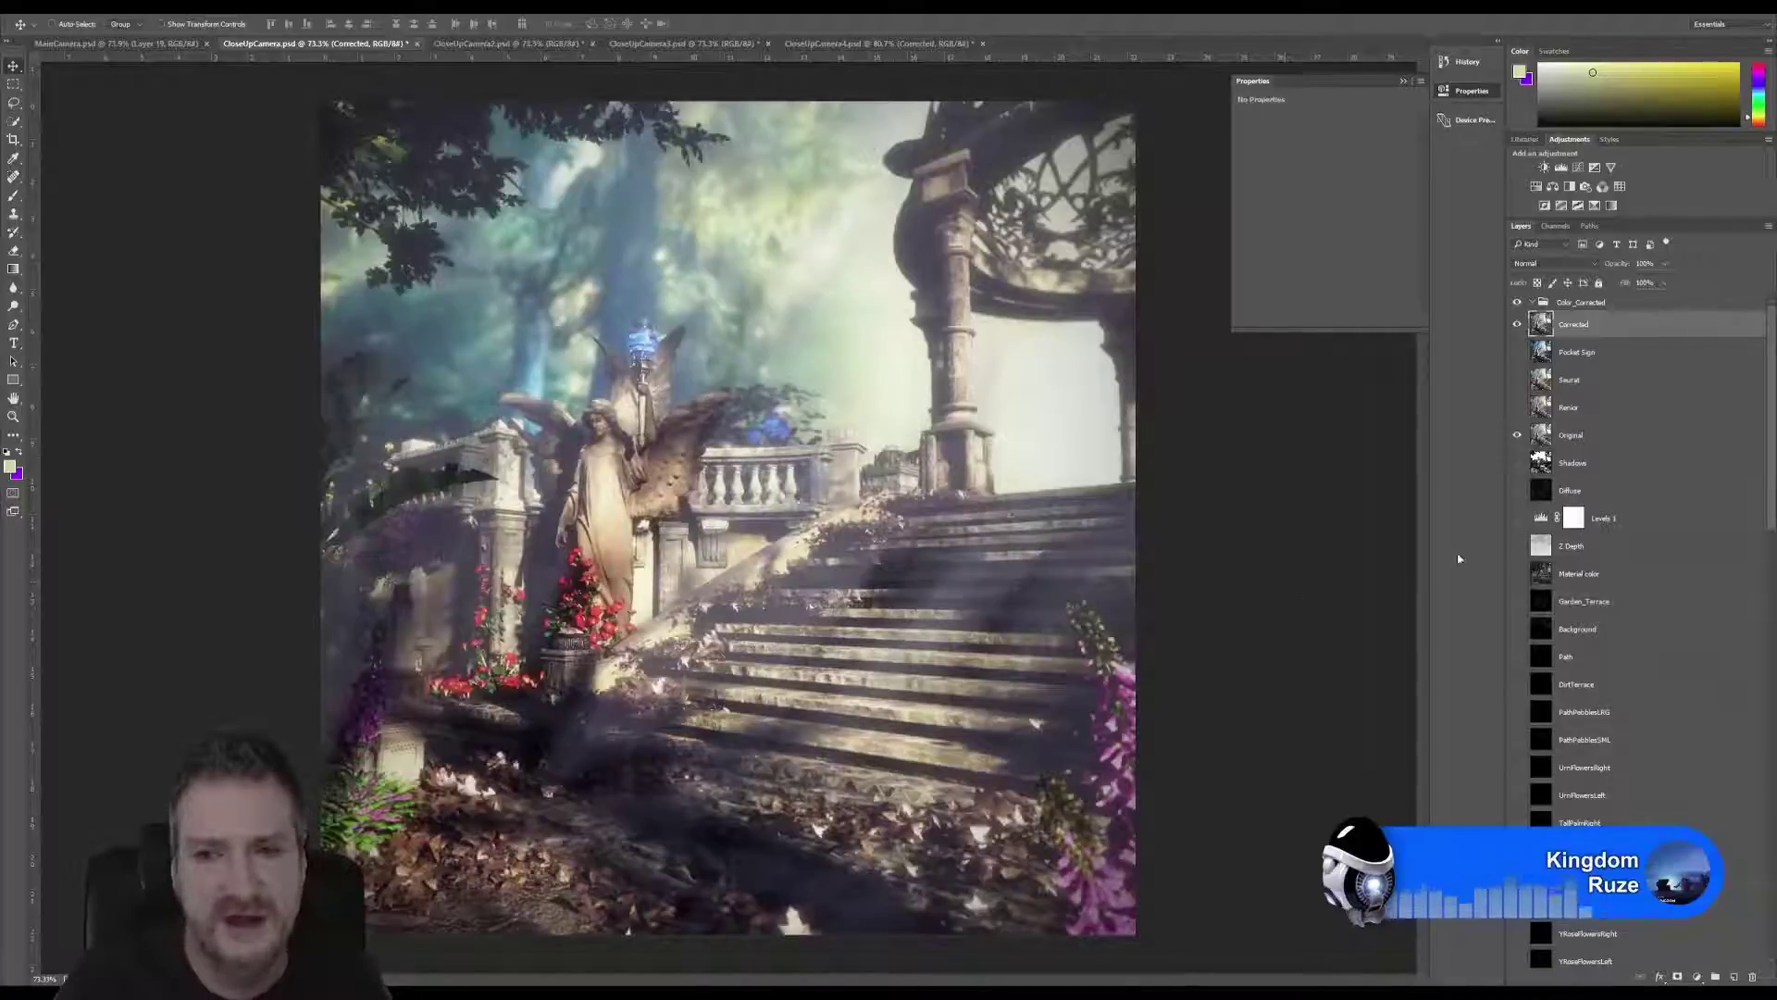
pyautogui.click(1517, 324)
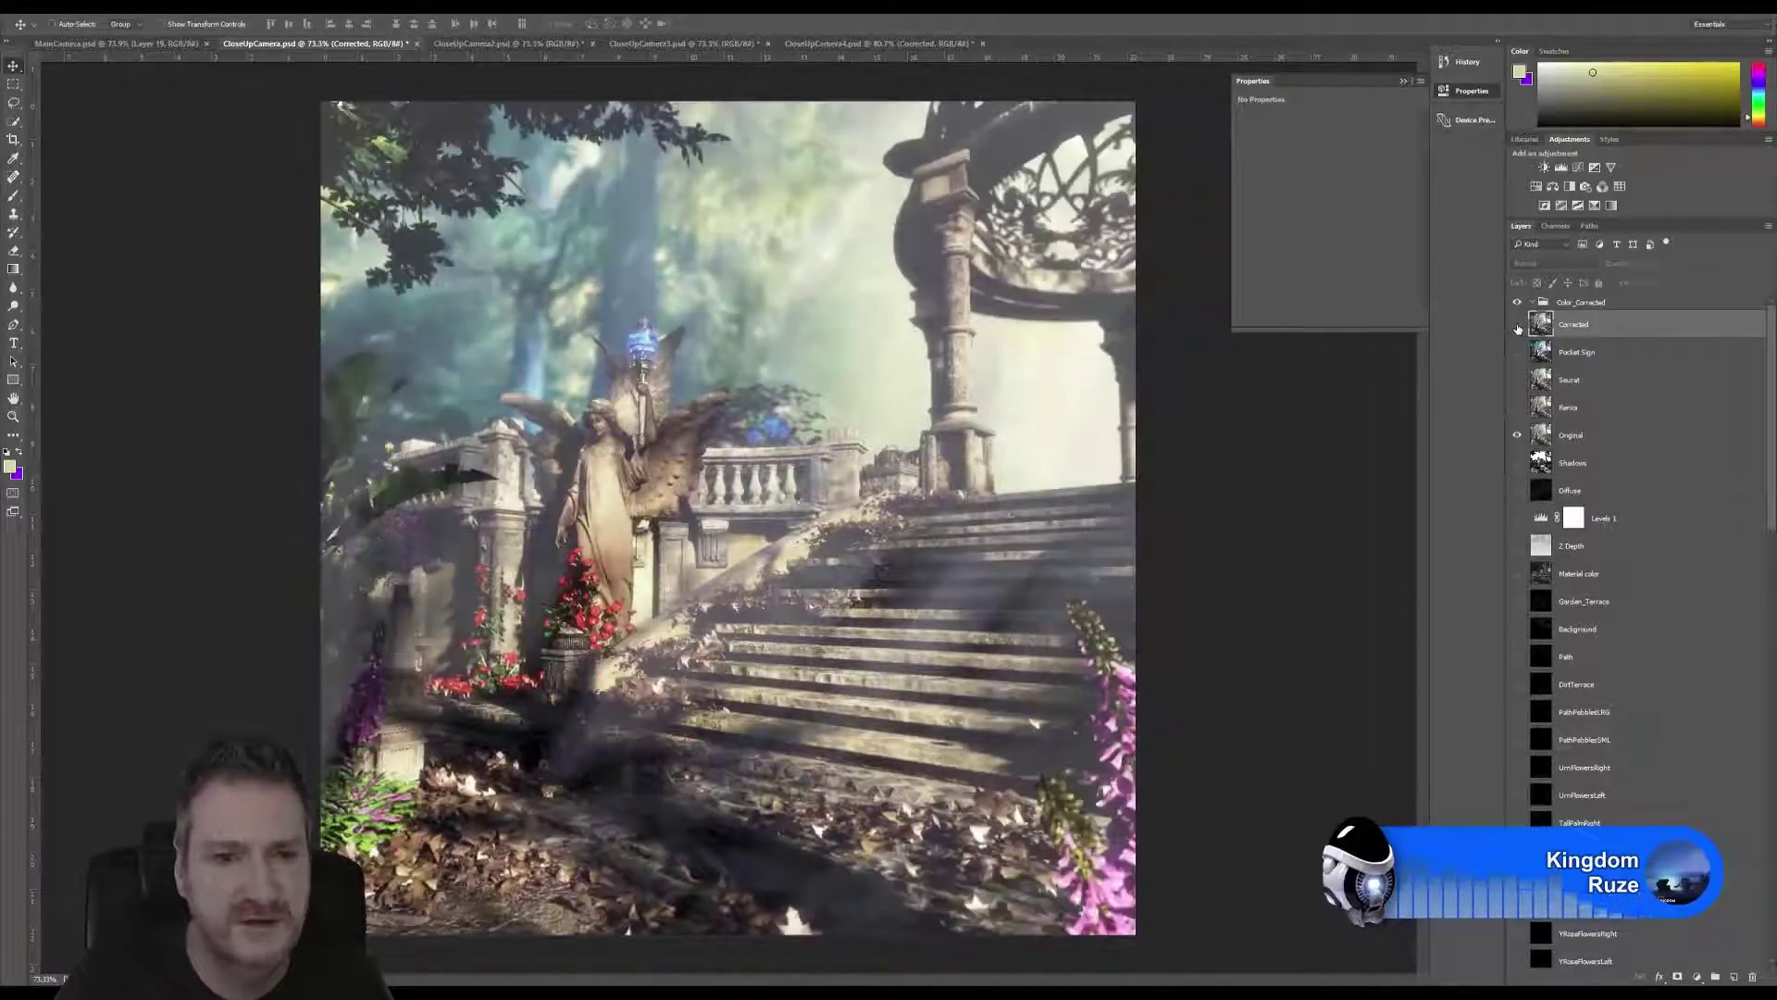
pyautogui.click(1518, 325)
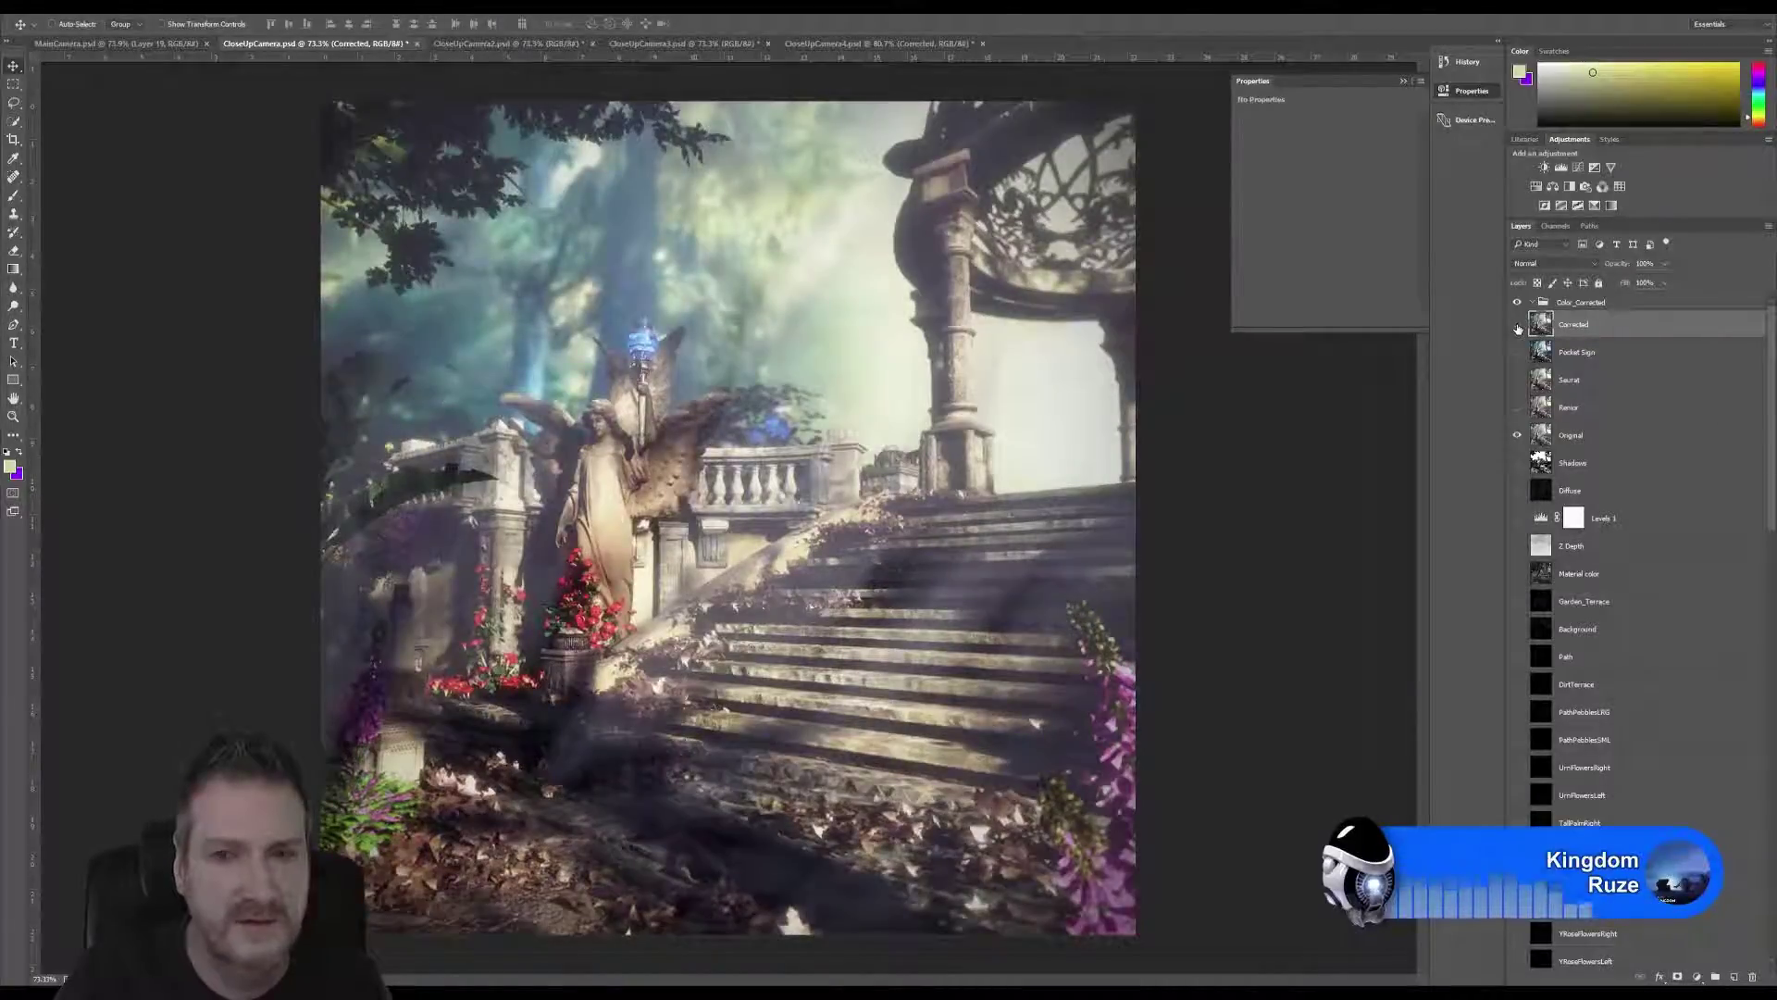
pyautogui.click(1518, 325)
pyautogui.click(1517, 326)
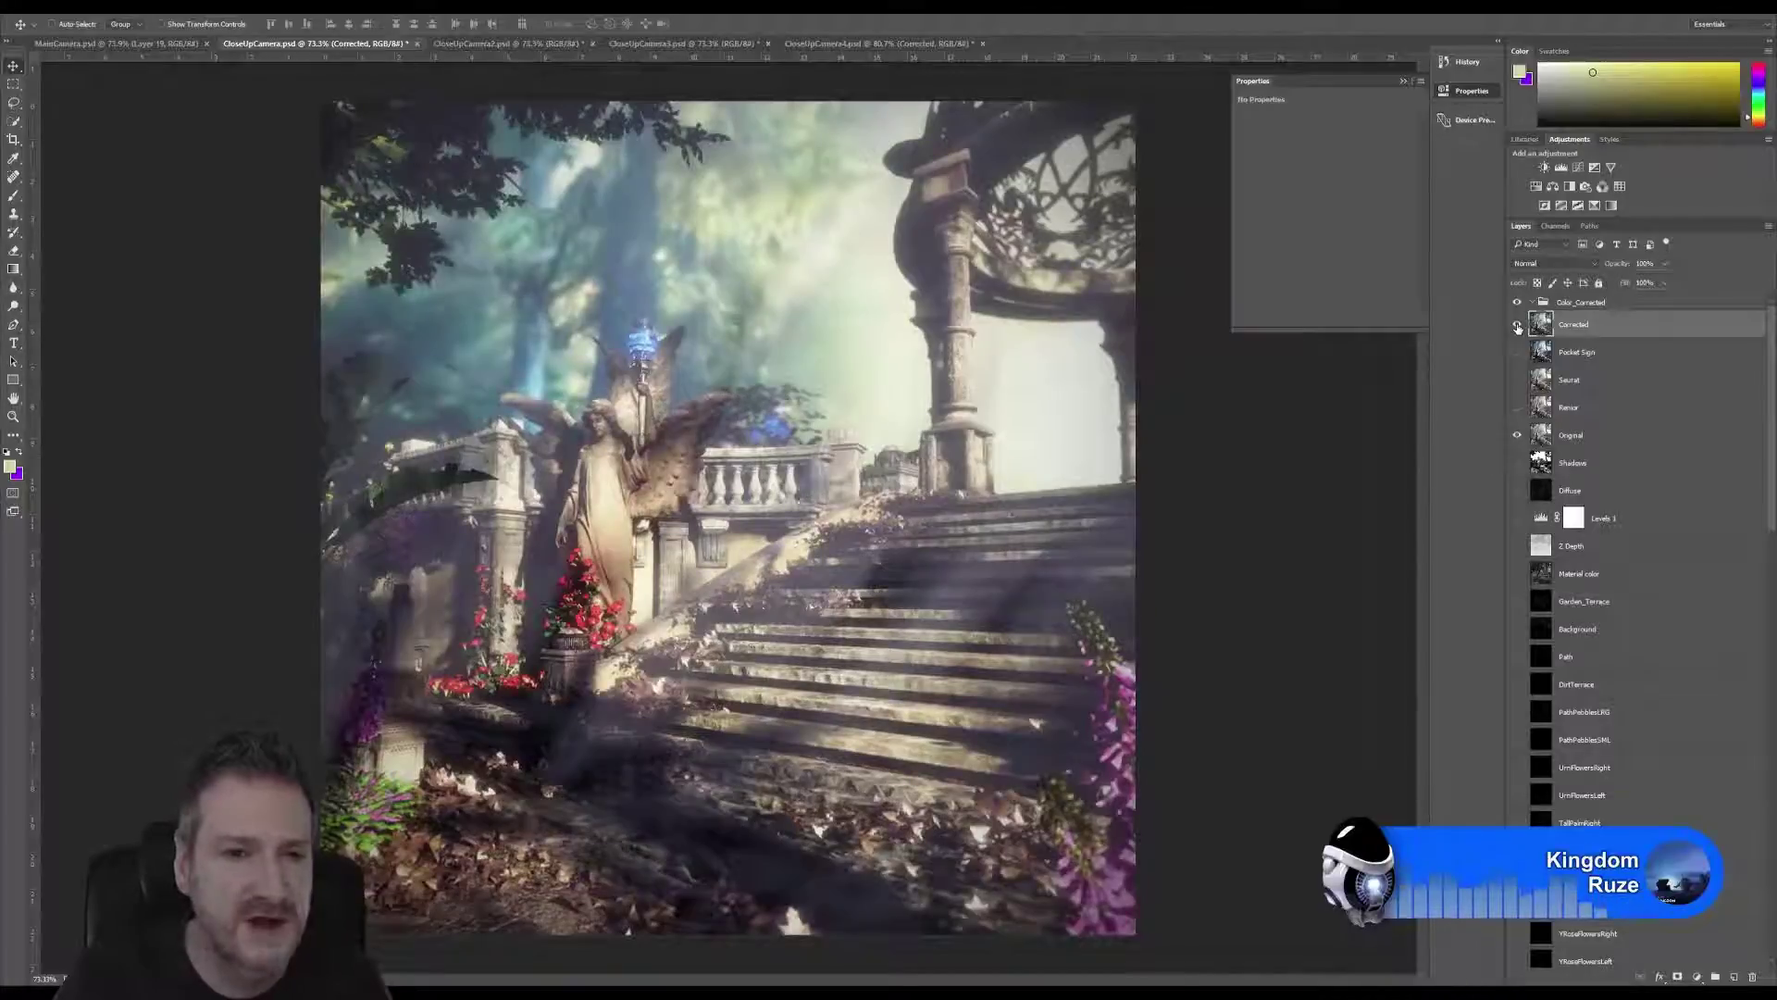
pyautogui.click(1518, 327)
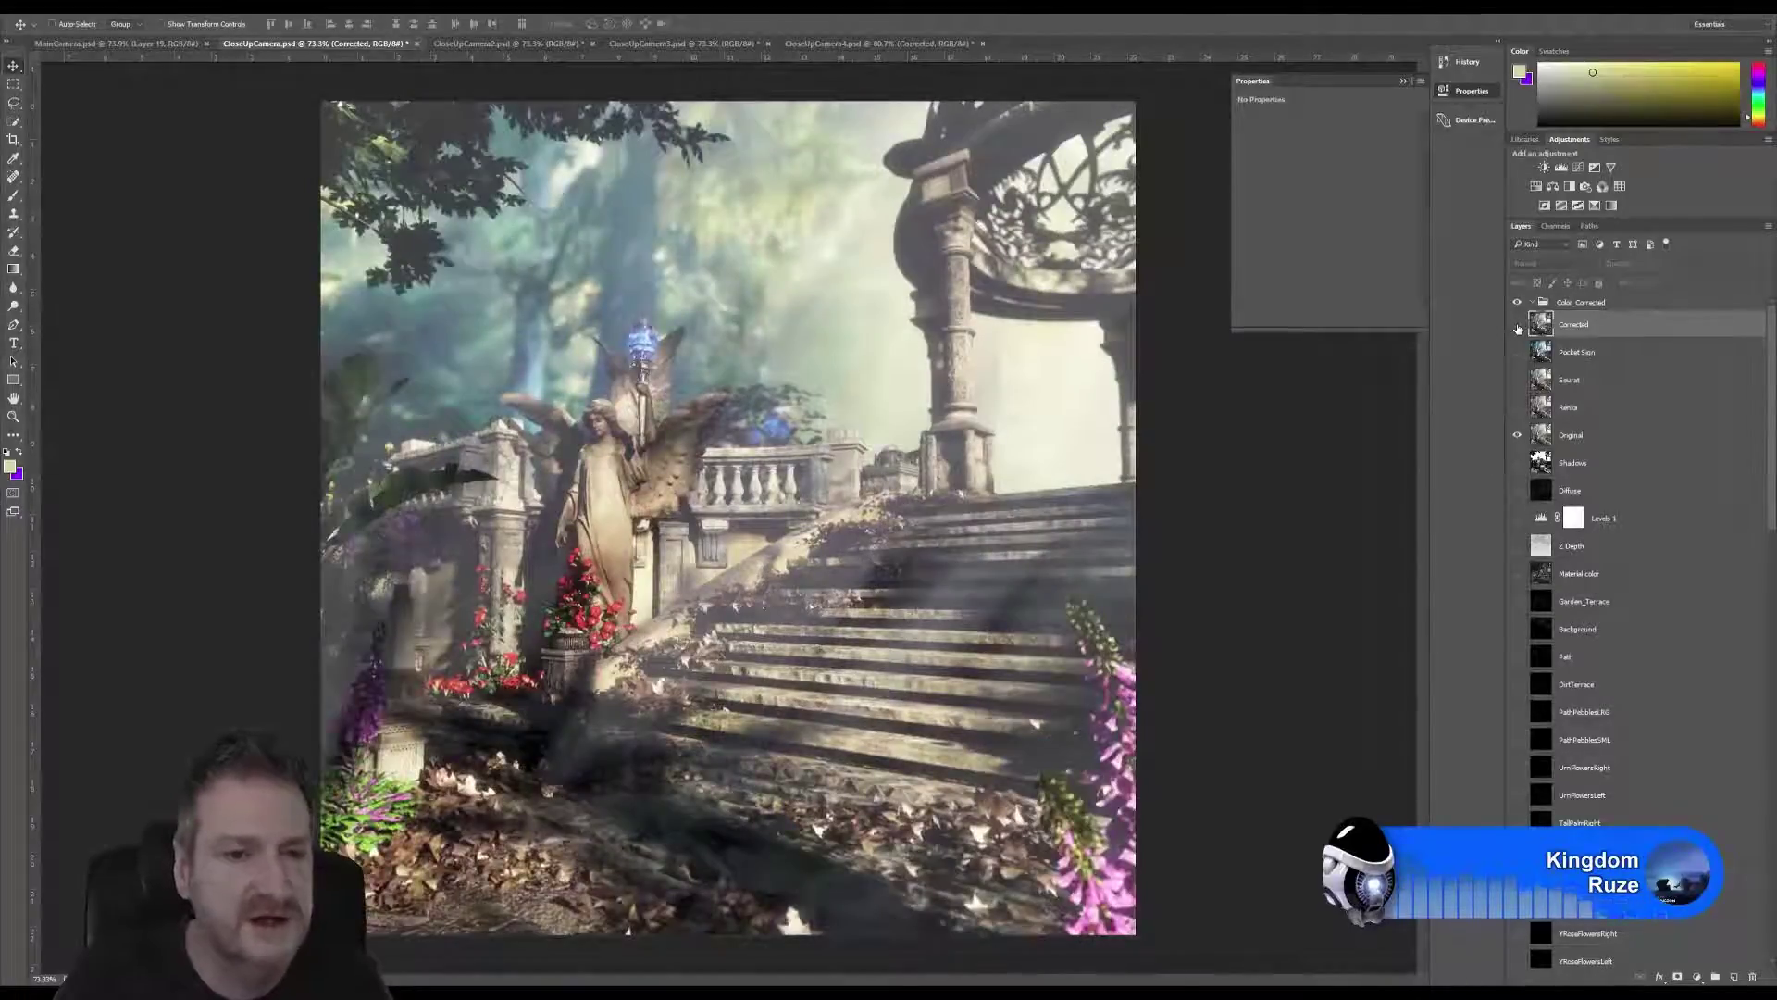
# Show the Corrected layer again and view the list of Nik Collection filters.
pyautogui.click(1518, 327)
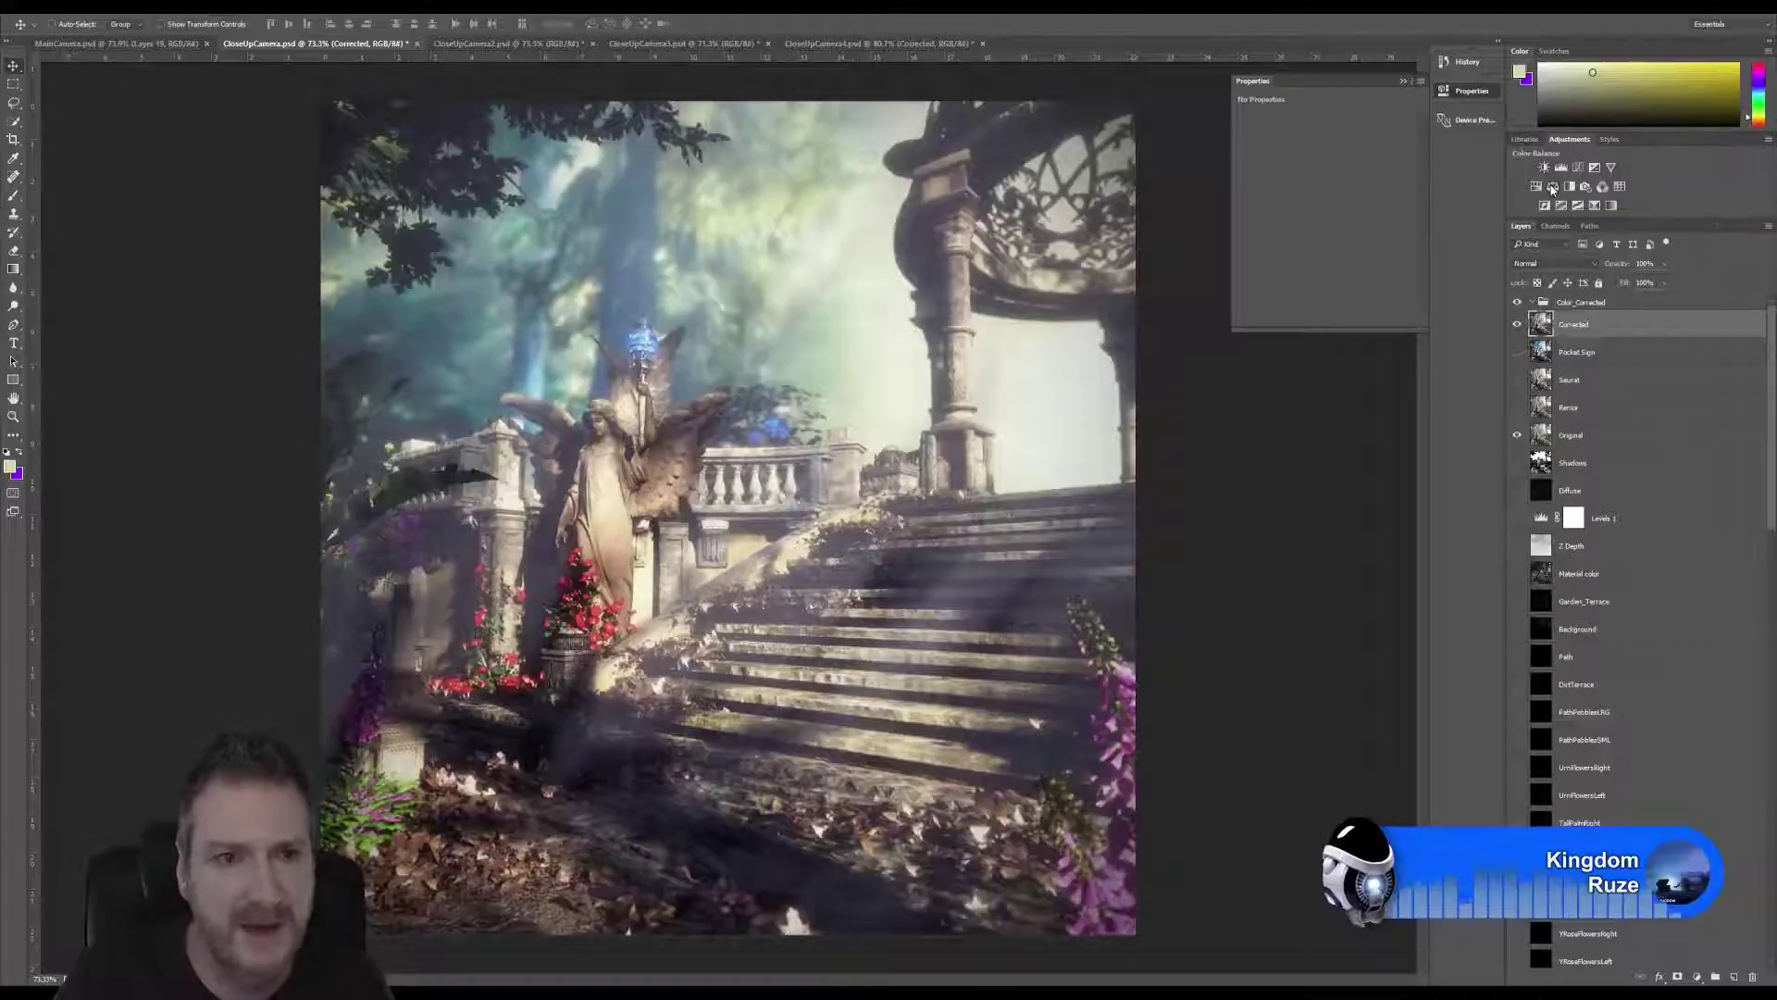
pyautogui.click(227, 6)
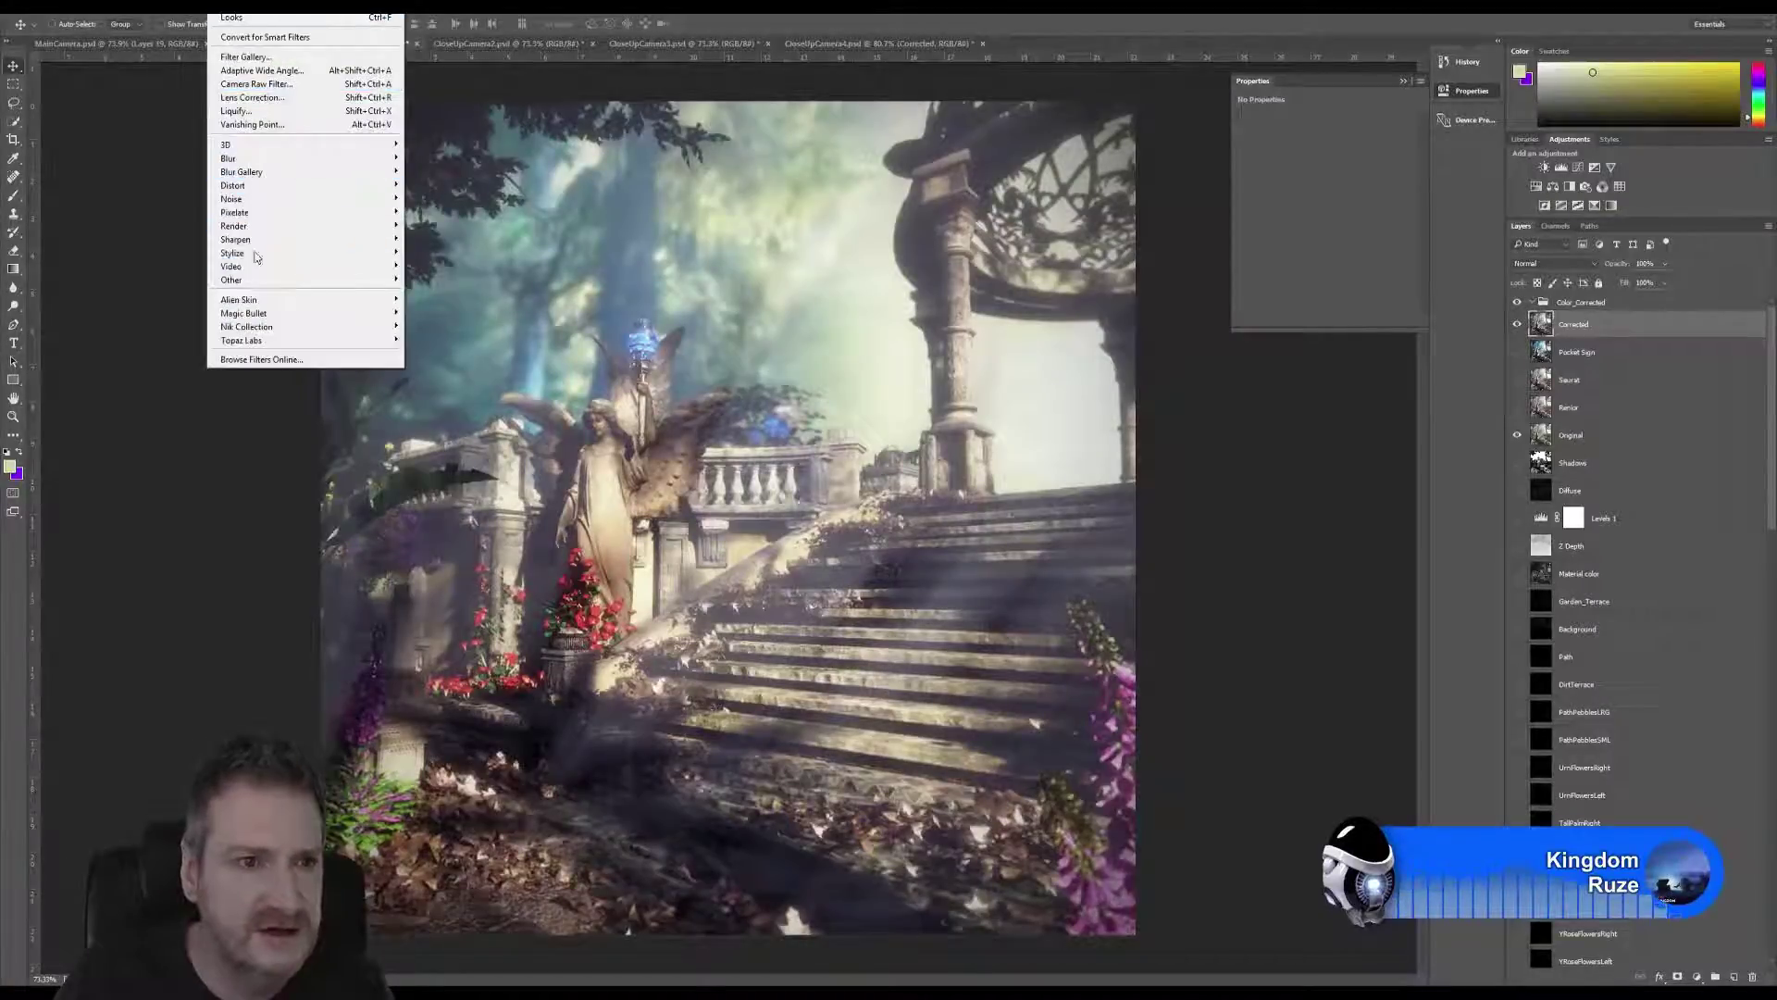
pyautogui.moveTo(266, 330)
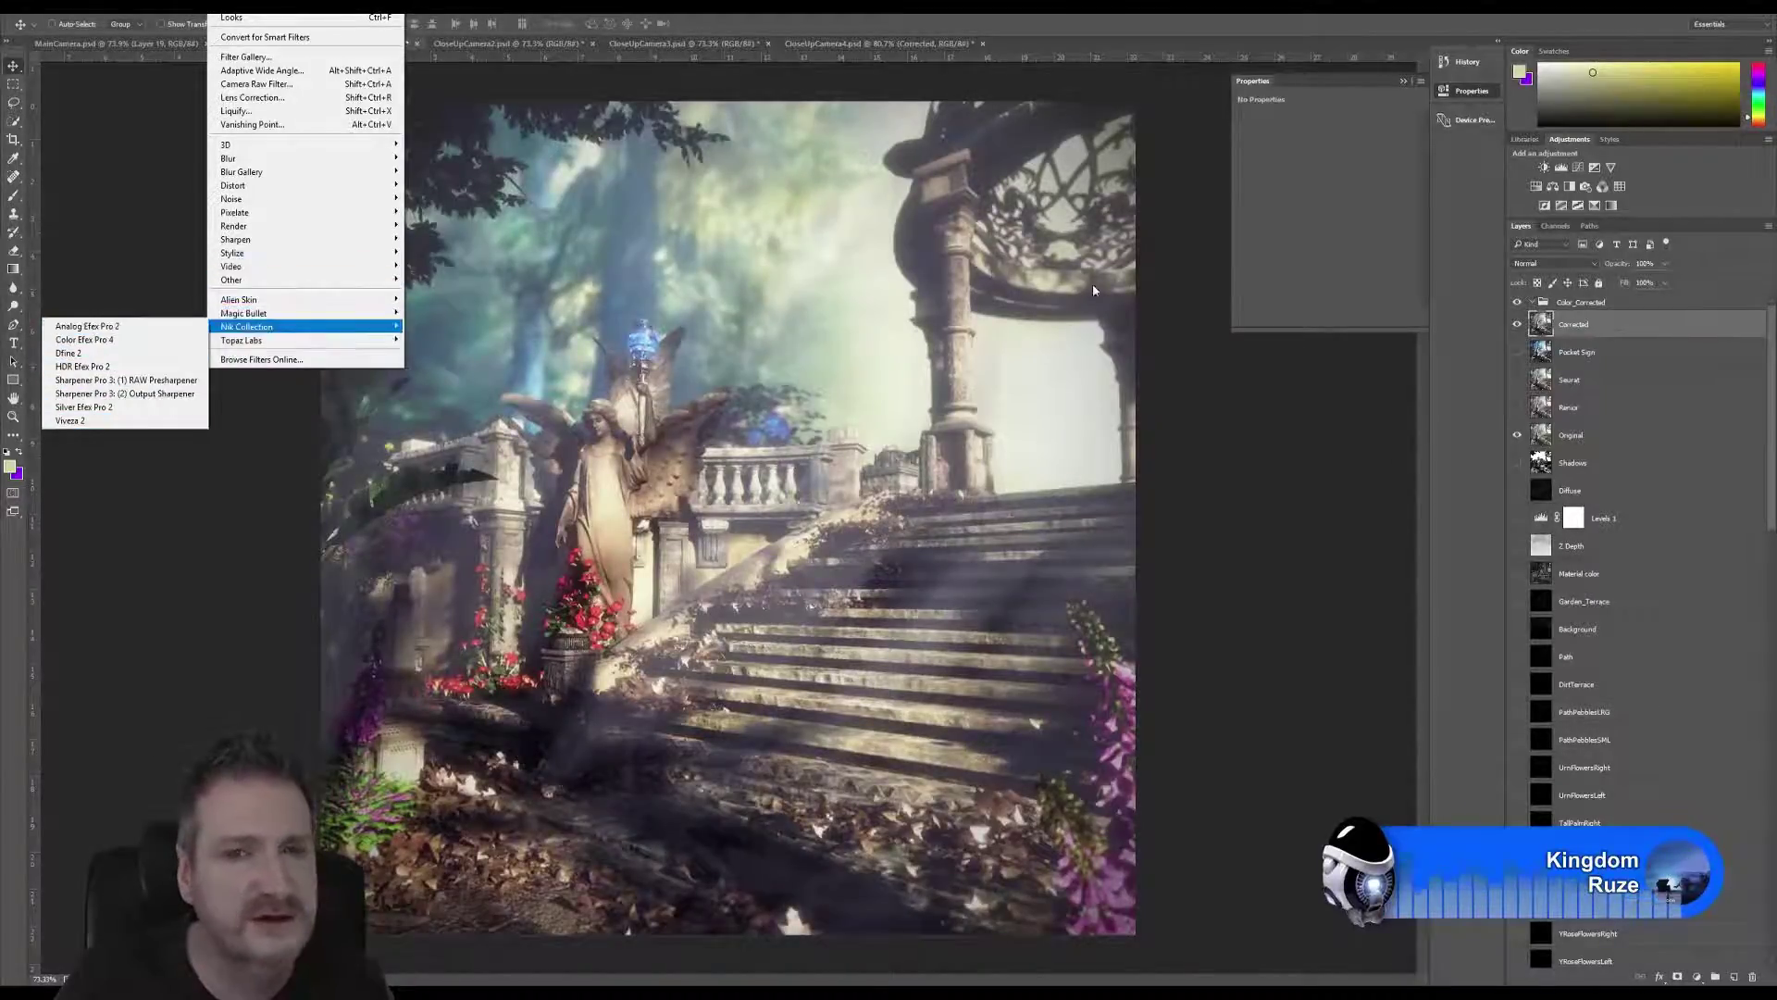
pyautogui.click(1194, 444)
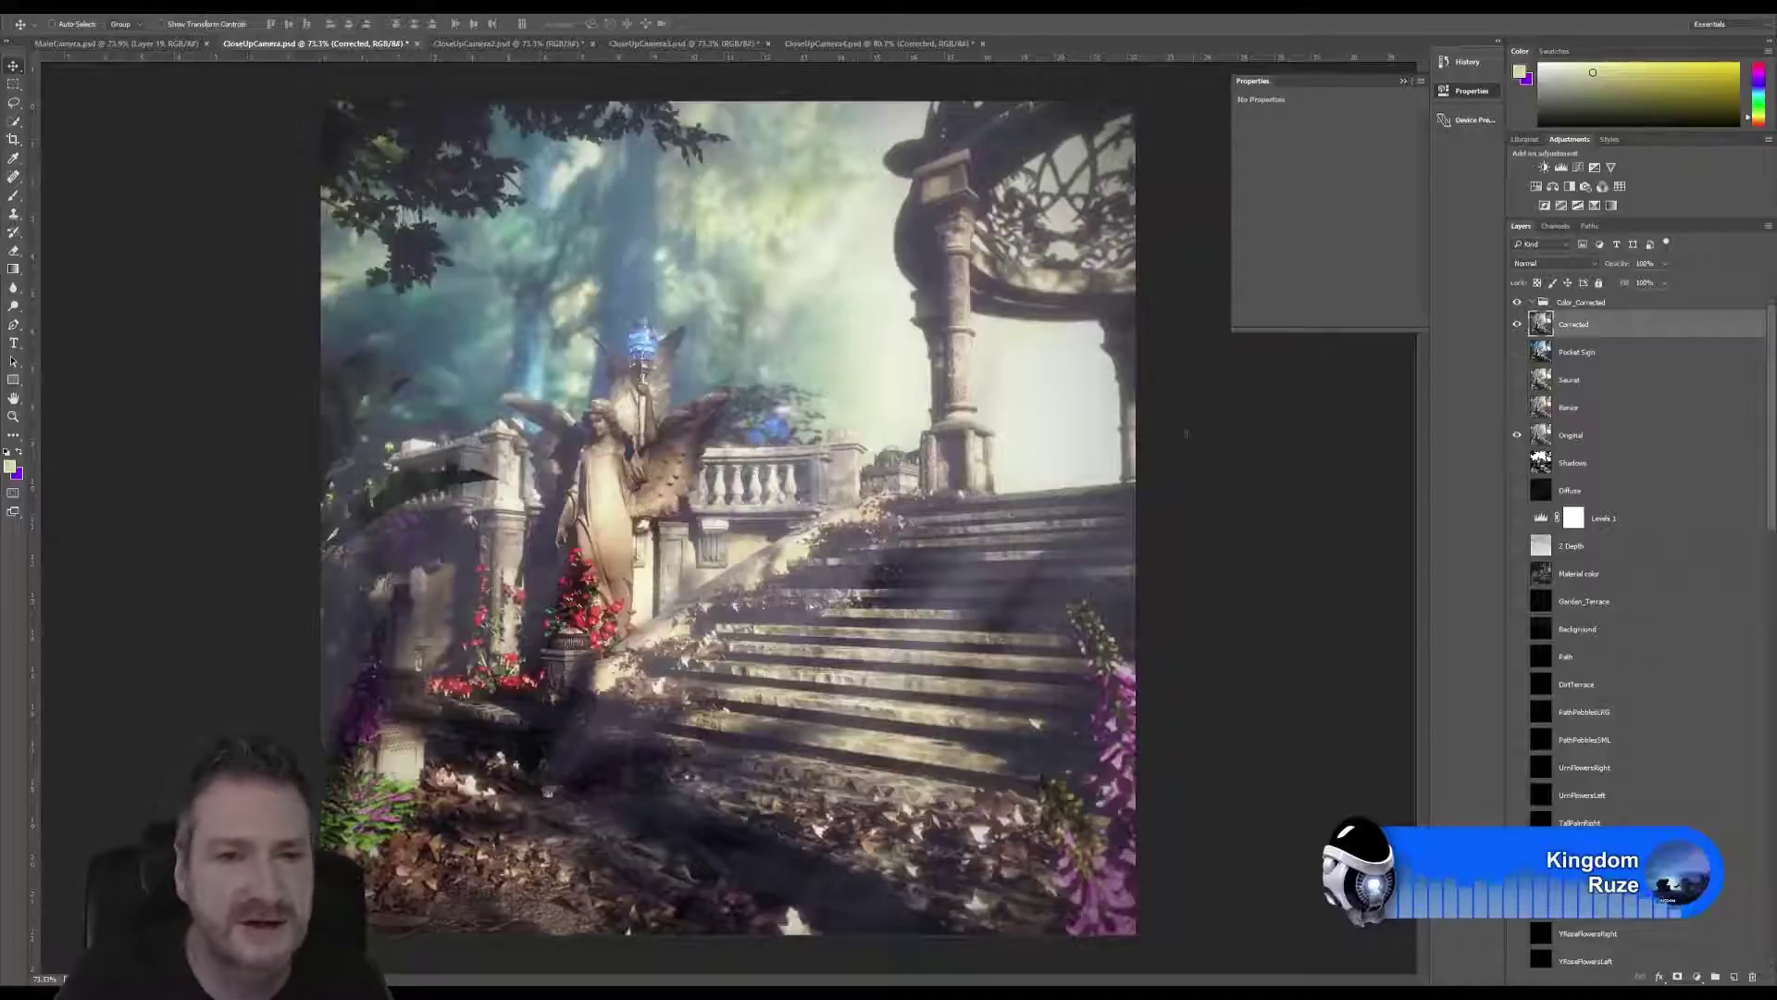
pyautogui.click(108, 43)
pyautogui.click(302, 43)
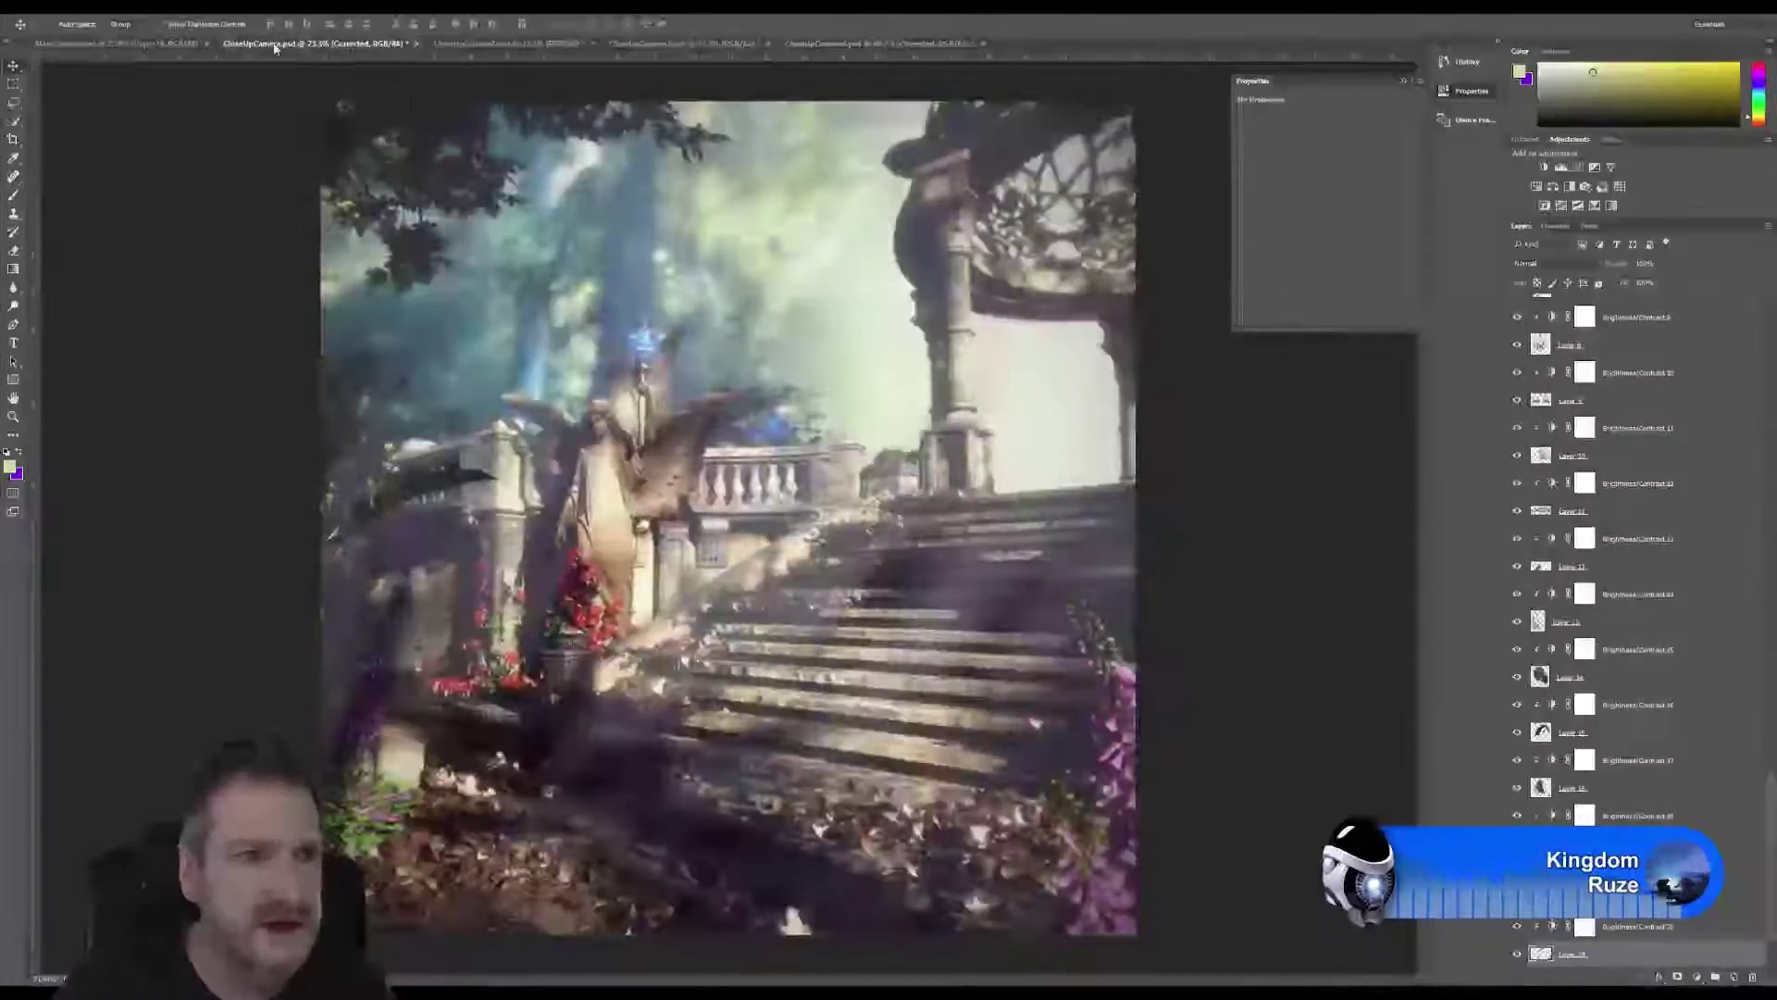
pyautogui.click(37, 7)
pyautogui.moveTo(151, 217)
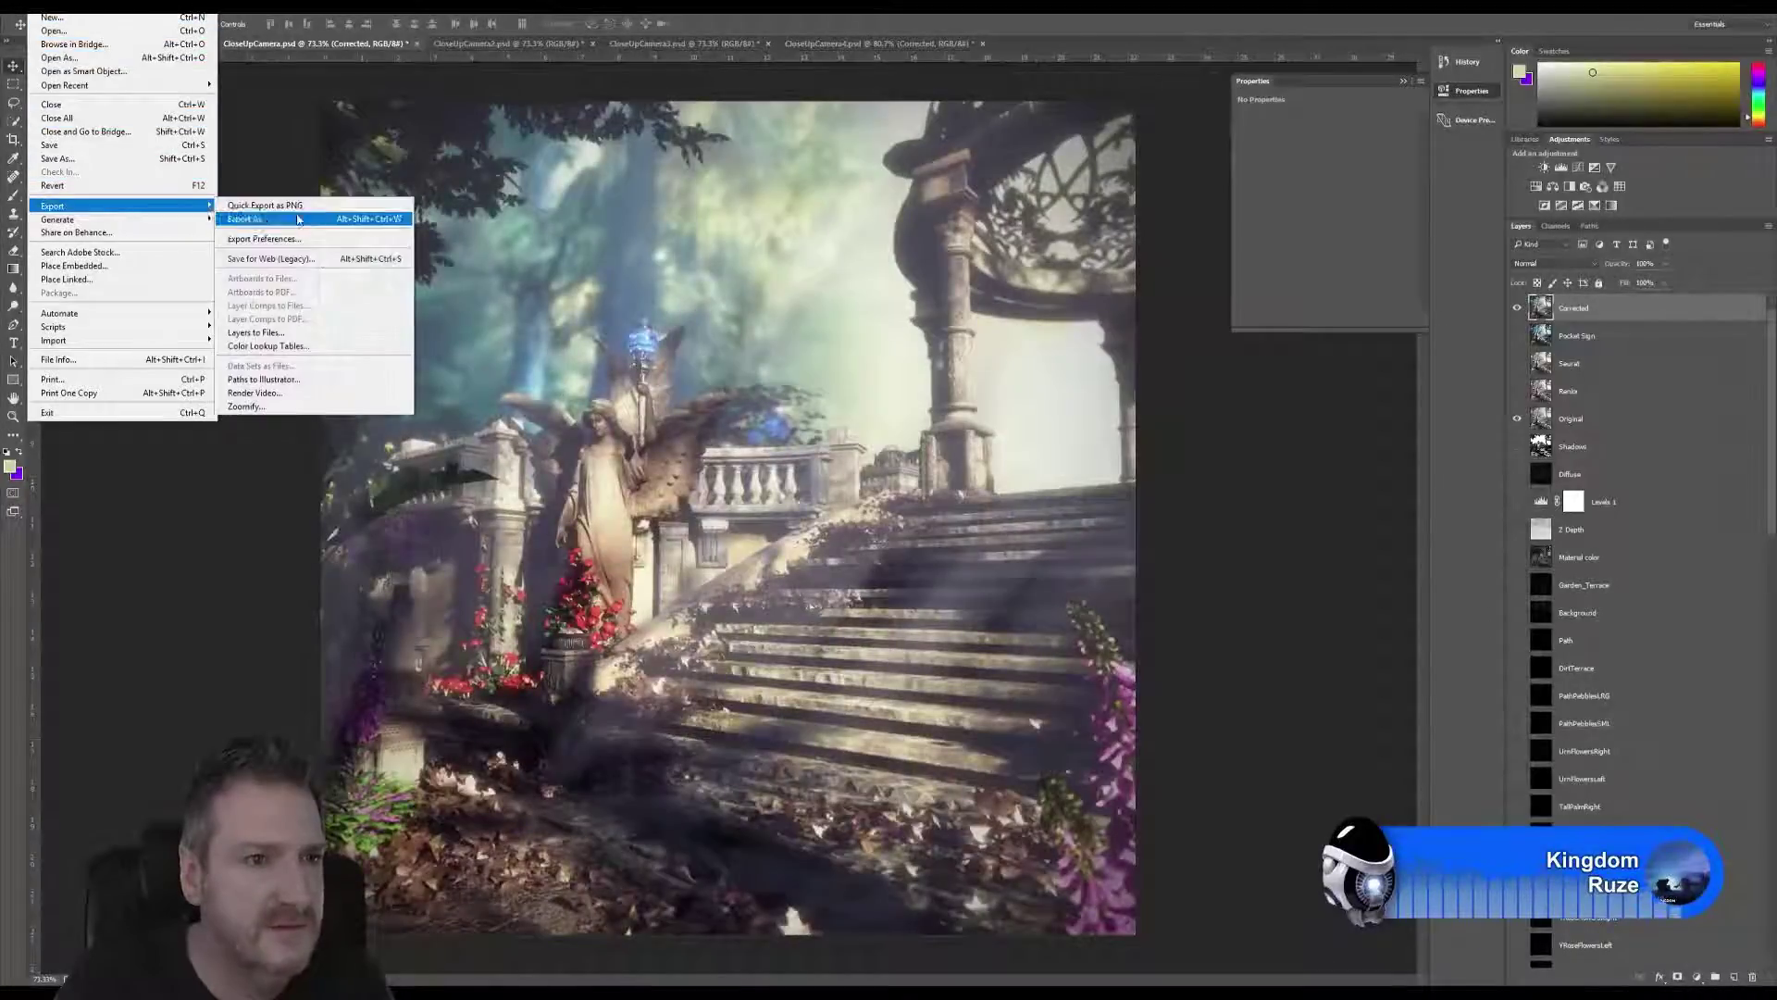
pyautogui.click(320, 262)
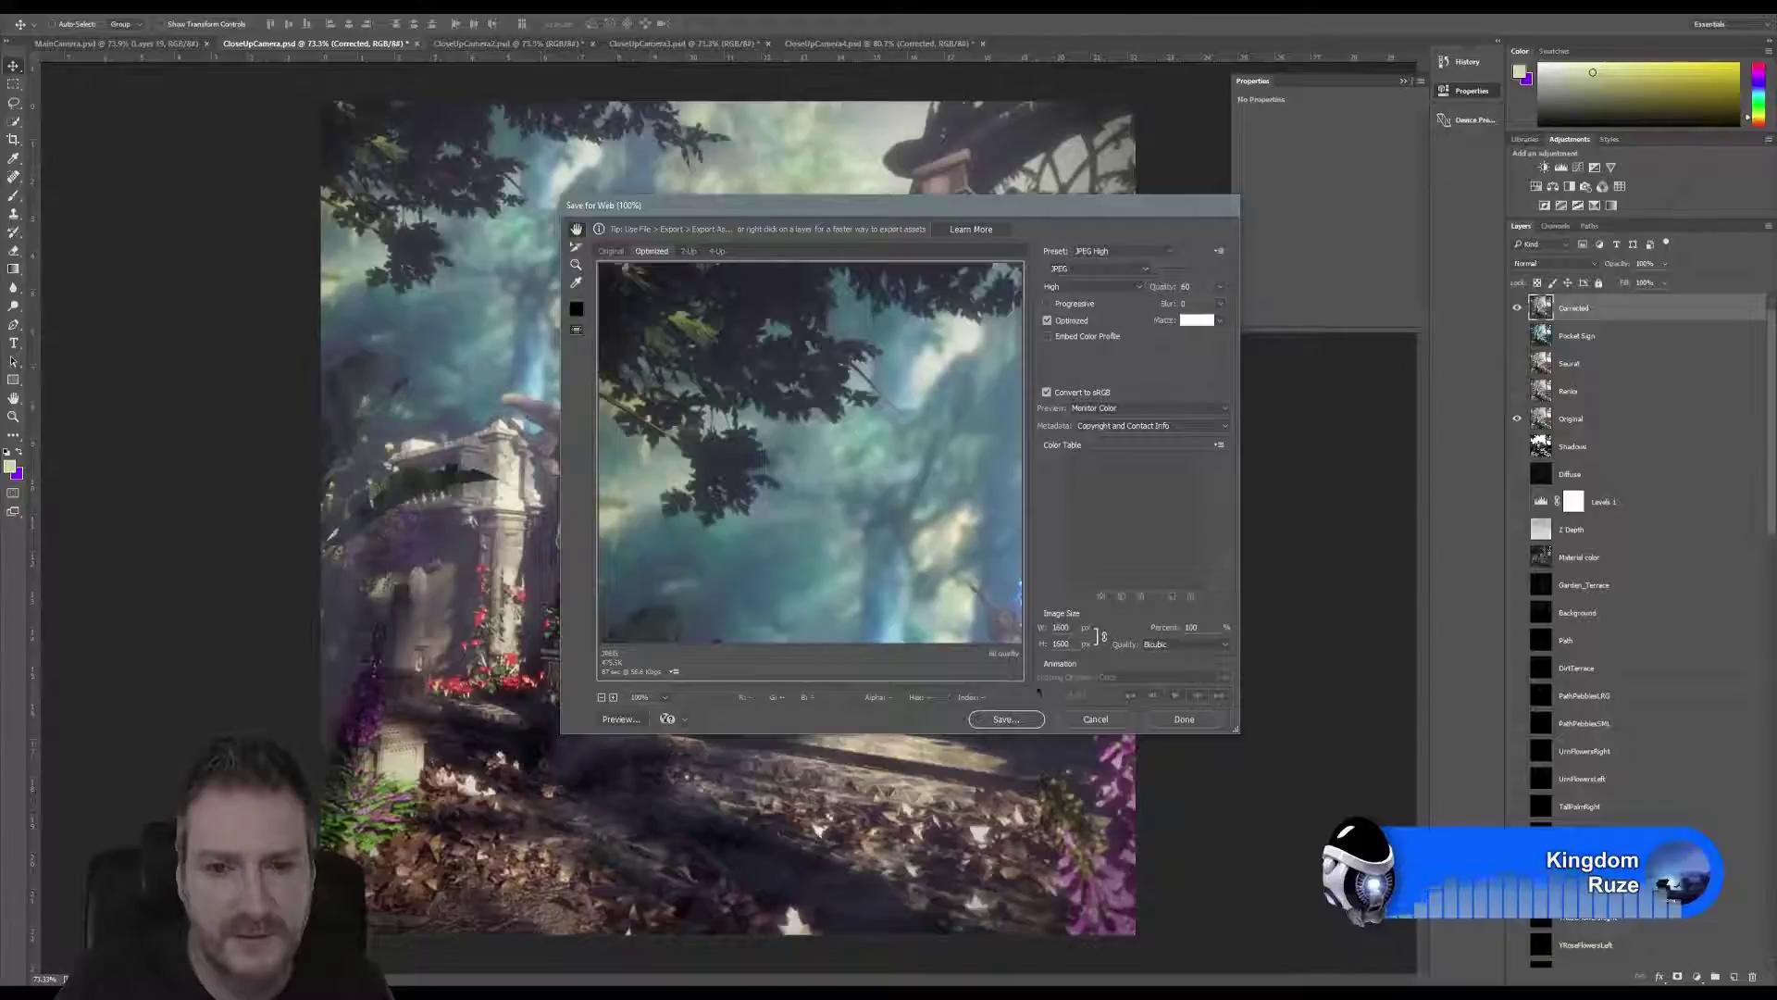
pyautogui.click(1096, 719)
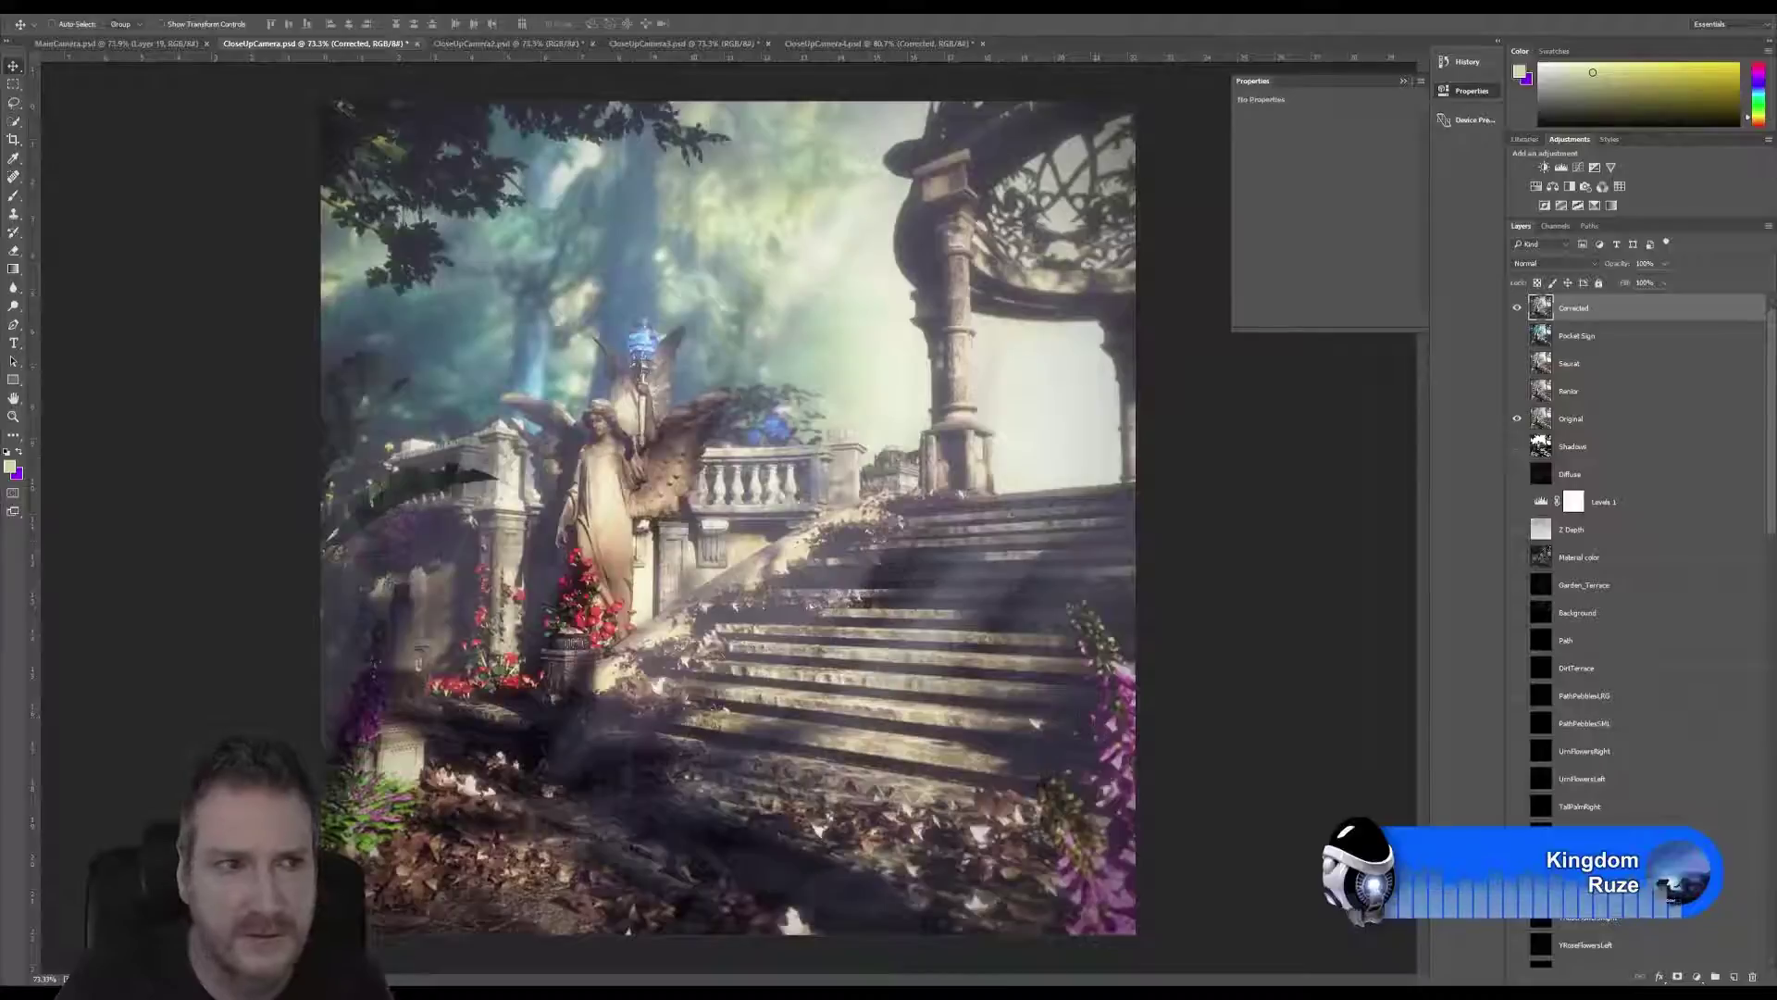
# Export the corrected image for the web as a high-quality JPEG named CloseUpCamera.jpg on the Desktop.
pyautogui.click(37, 6)
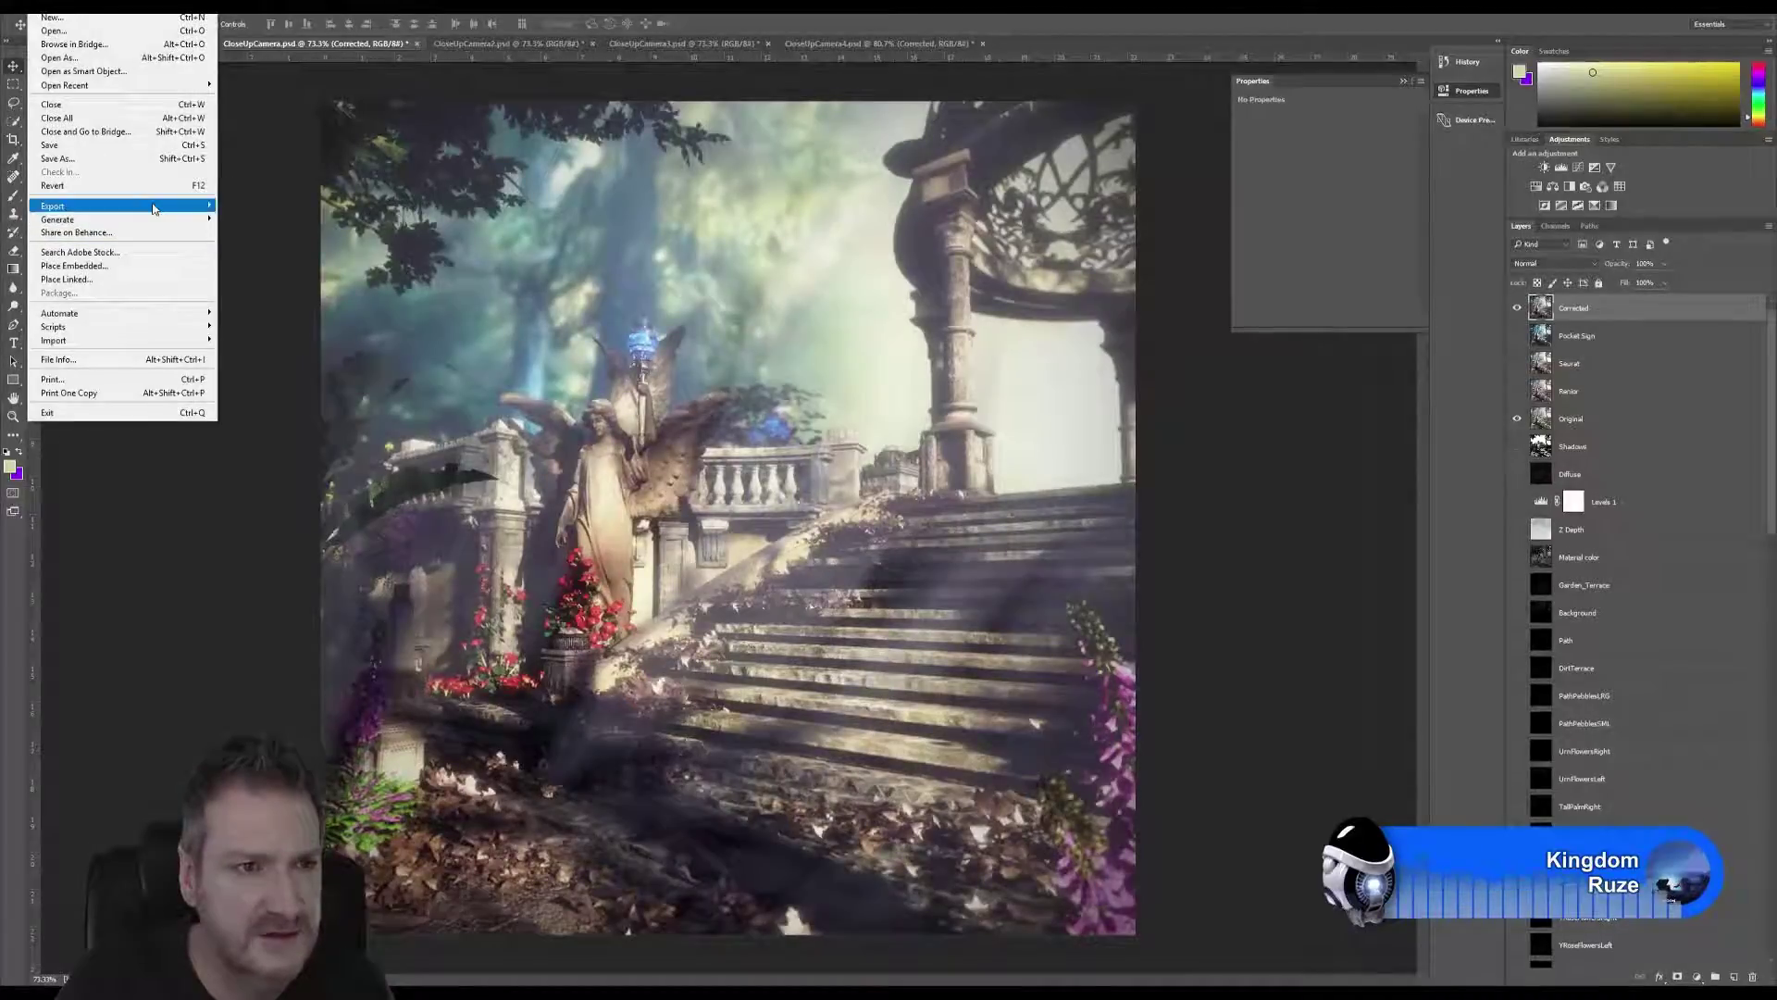
pyautogui.moveTo(146, 205)
pyautogui.click(299, 259)
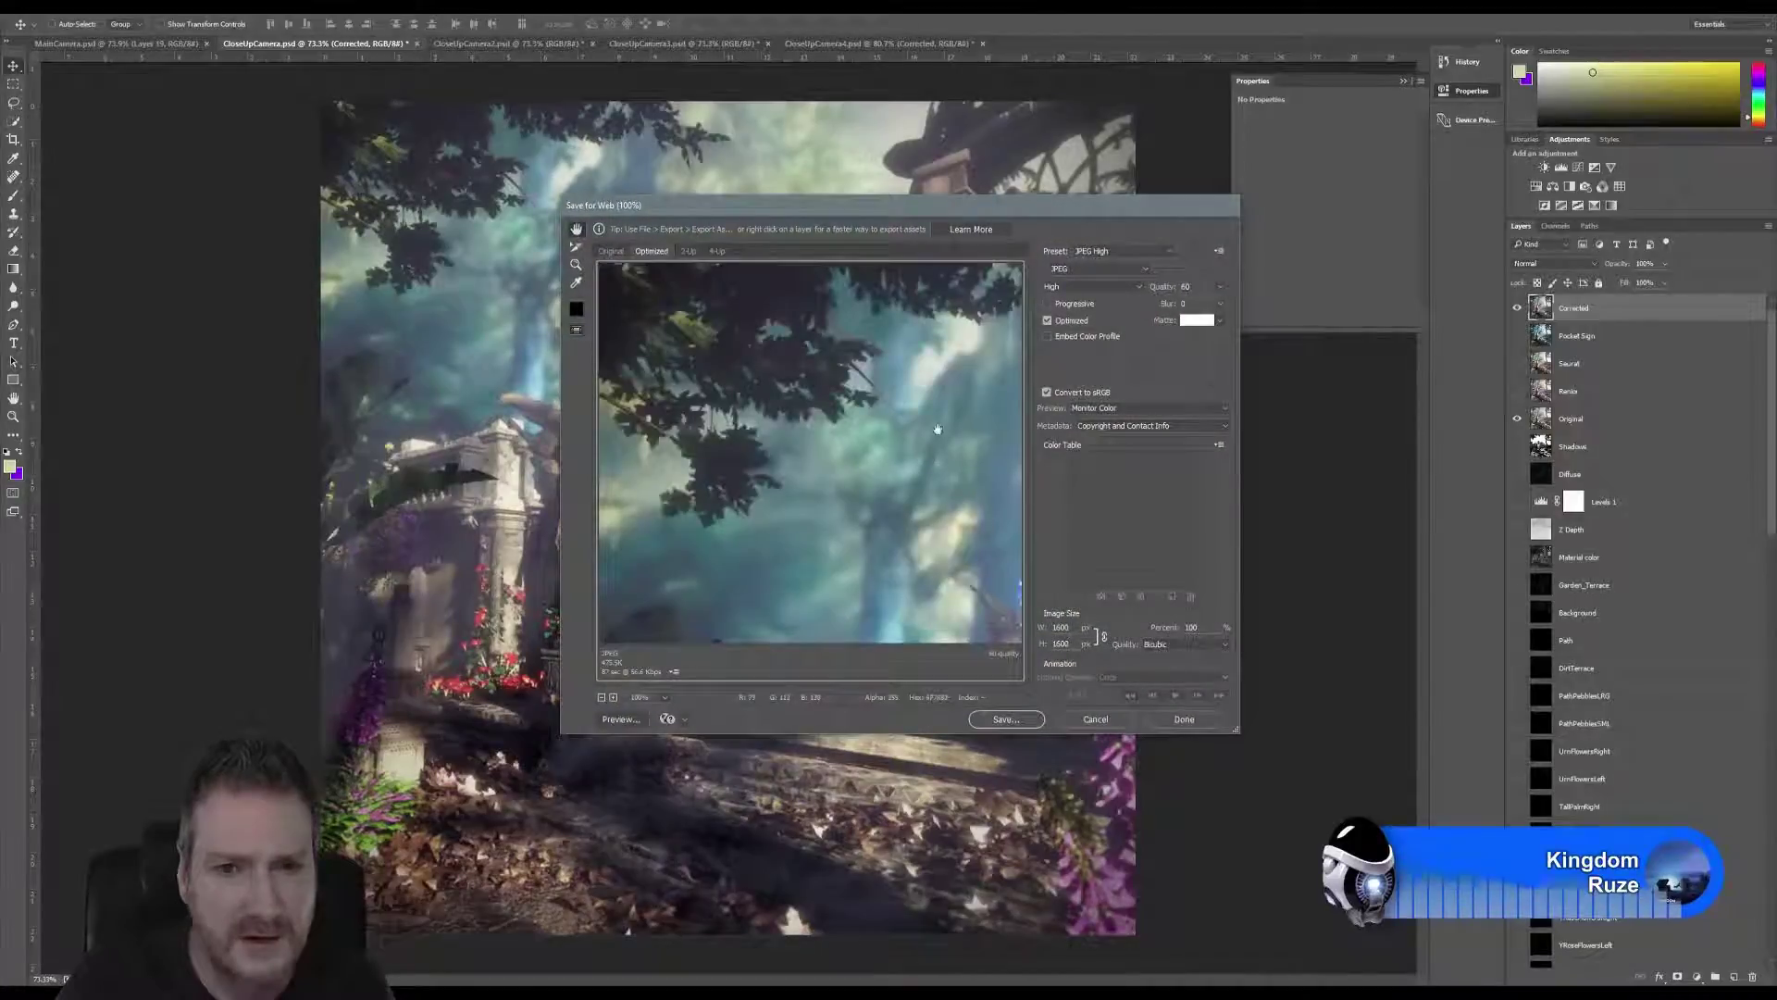
pyautogui.click(1014, 723)
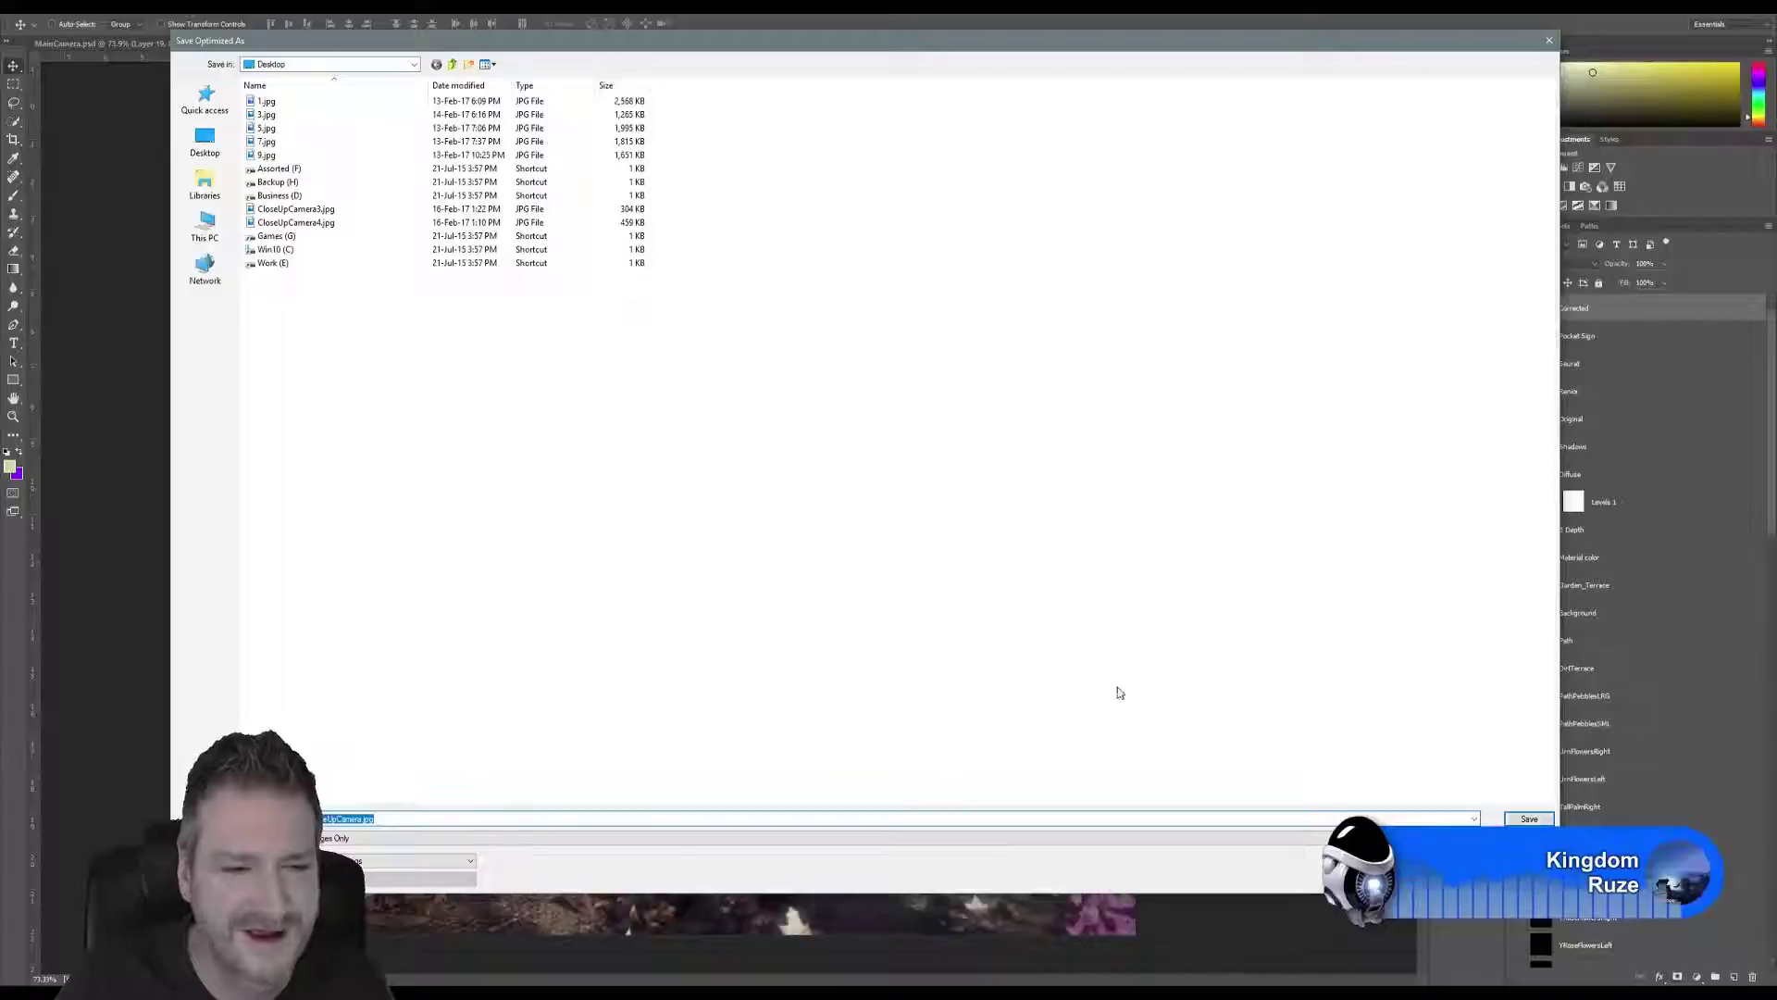
pyautogui.click(1529, 818)
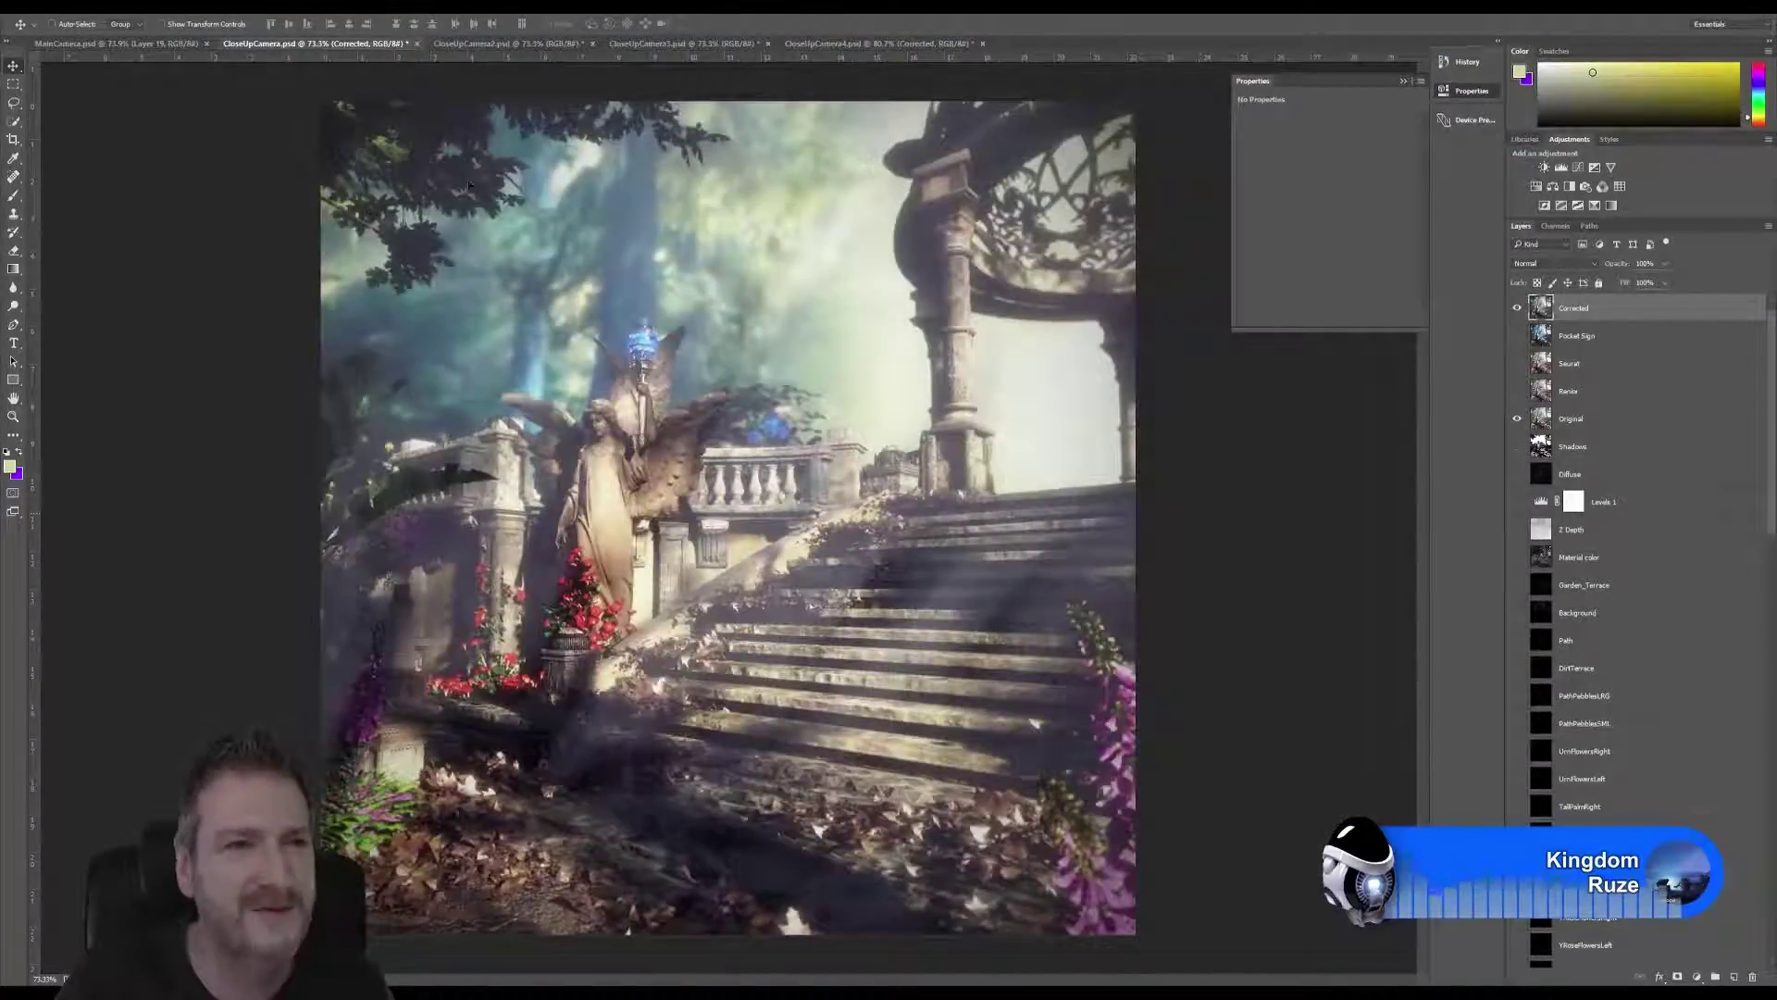
# Switch to MainCamera.psd and delete the old Color Correction group above the Shadows layer.
pyautogui.click(118, 43)
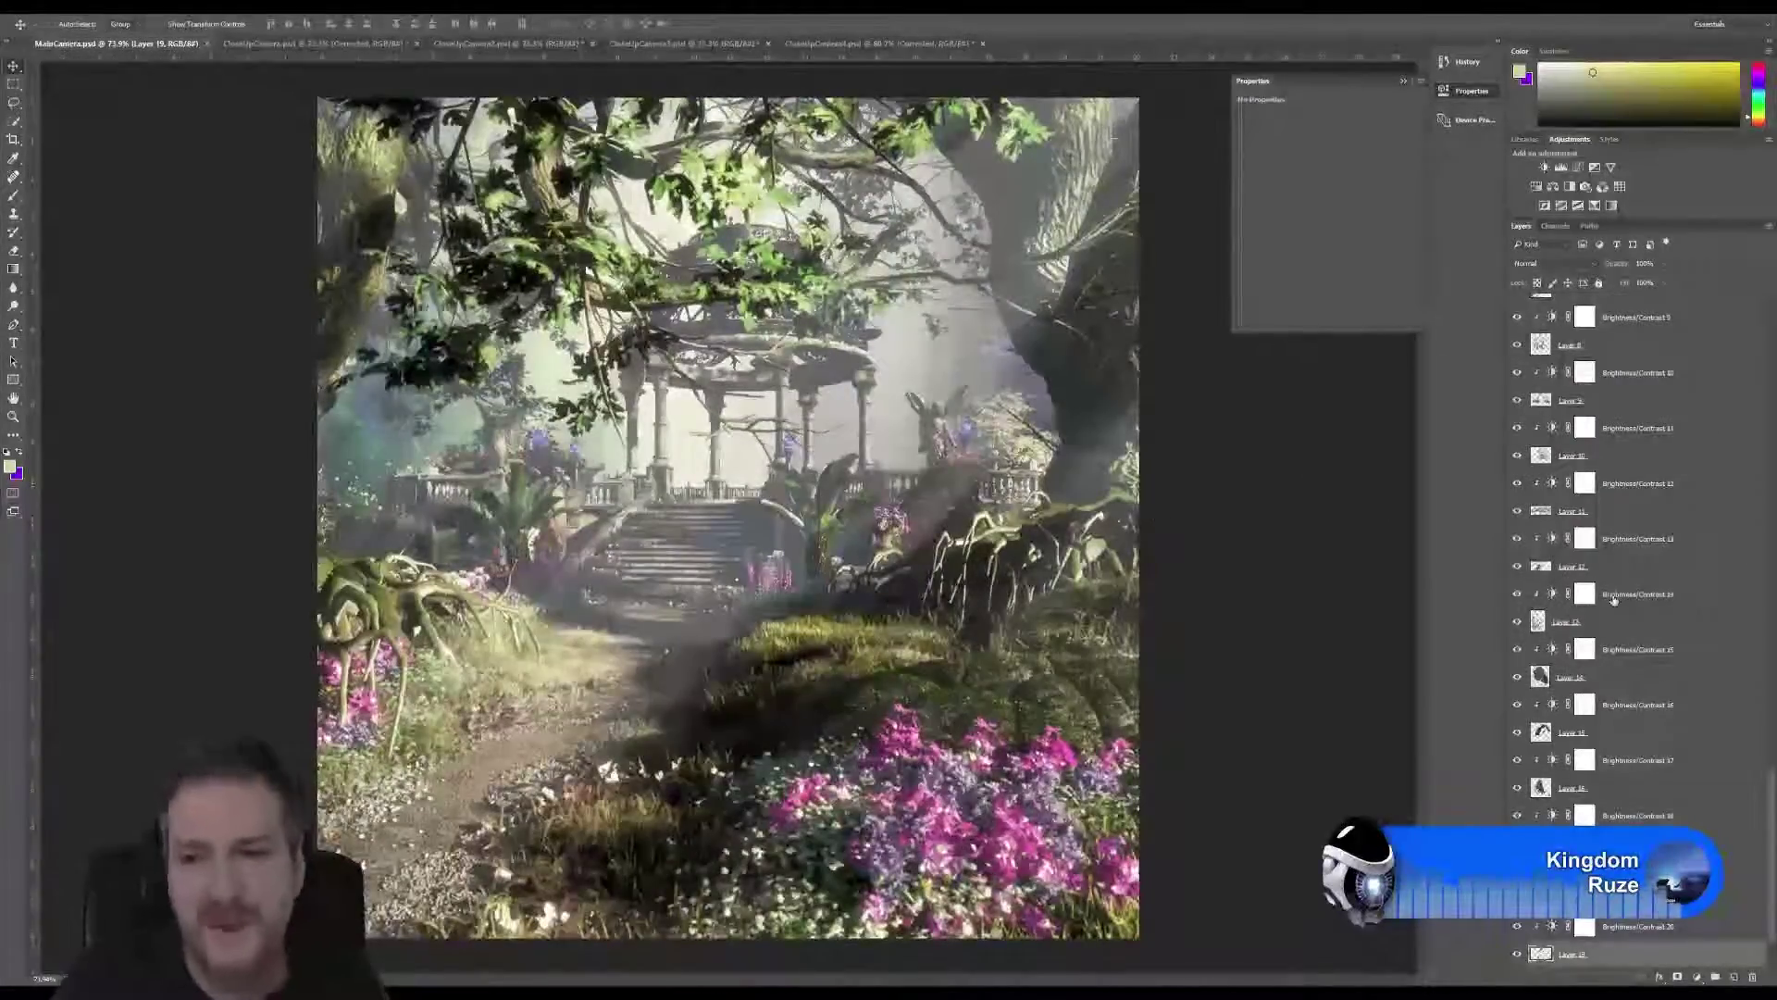
pyautogui.scroll(10, 1752, 389)
pyautogui.scroll(3, 1752, 390)
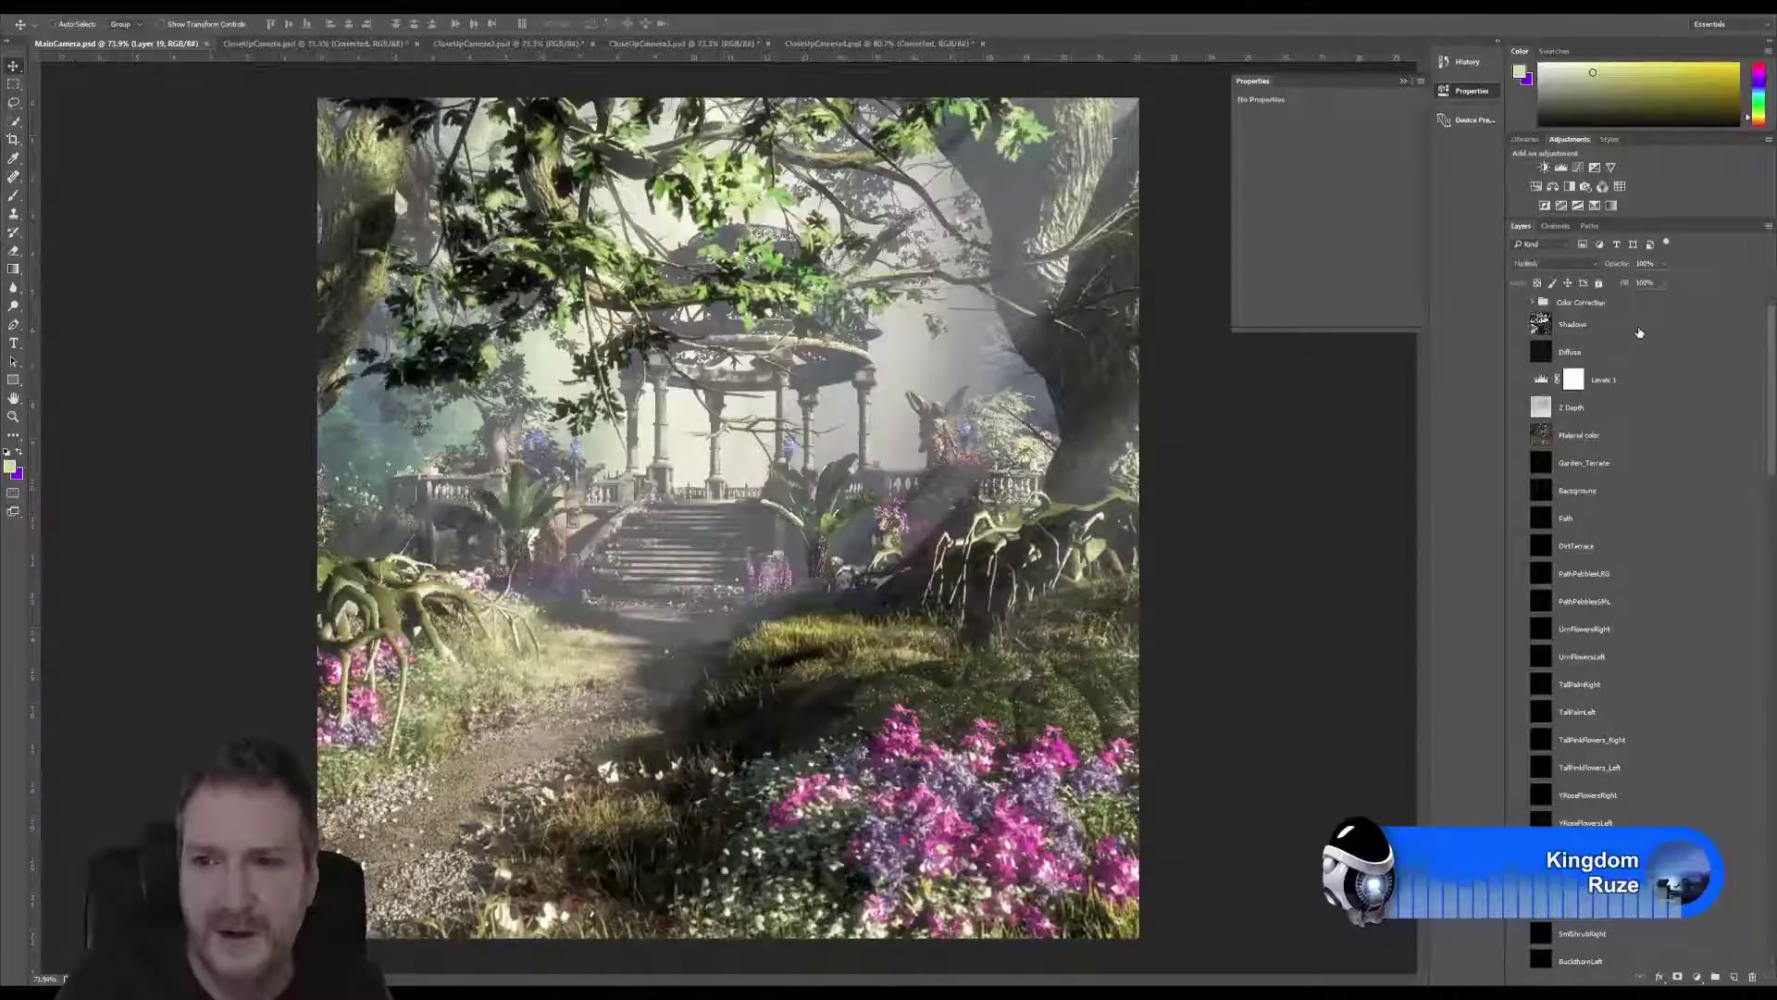
pyautogui.click(1643, 304)
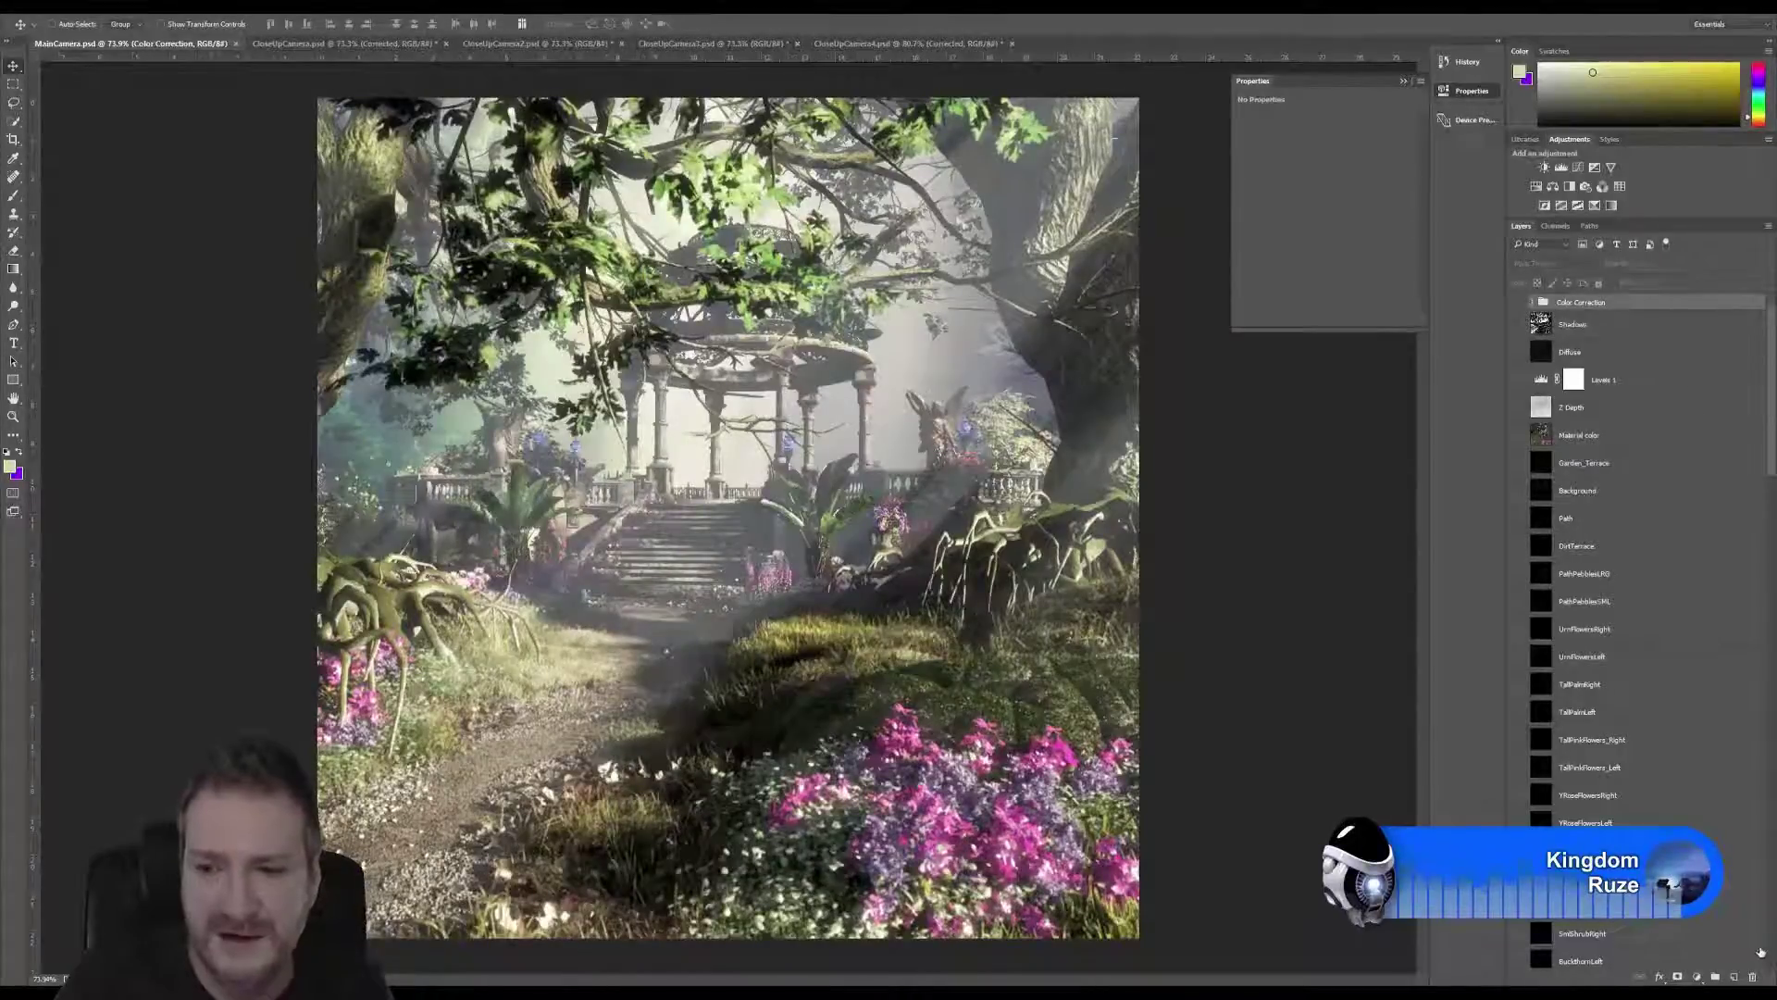
pyautogui.click(1752, 976)
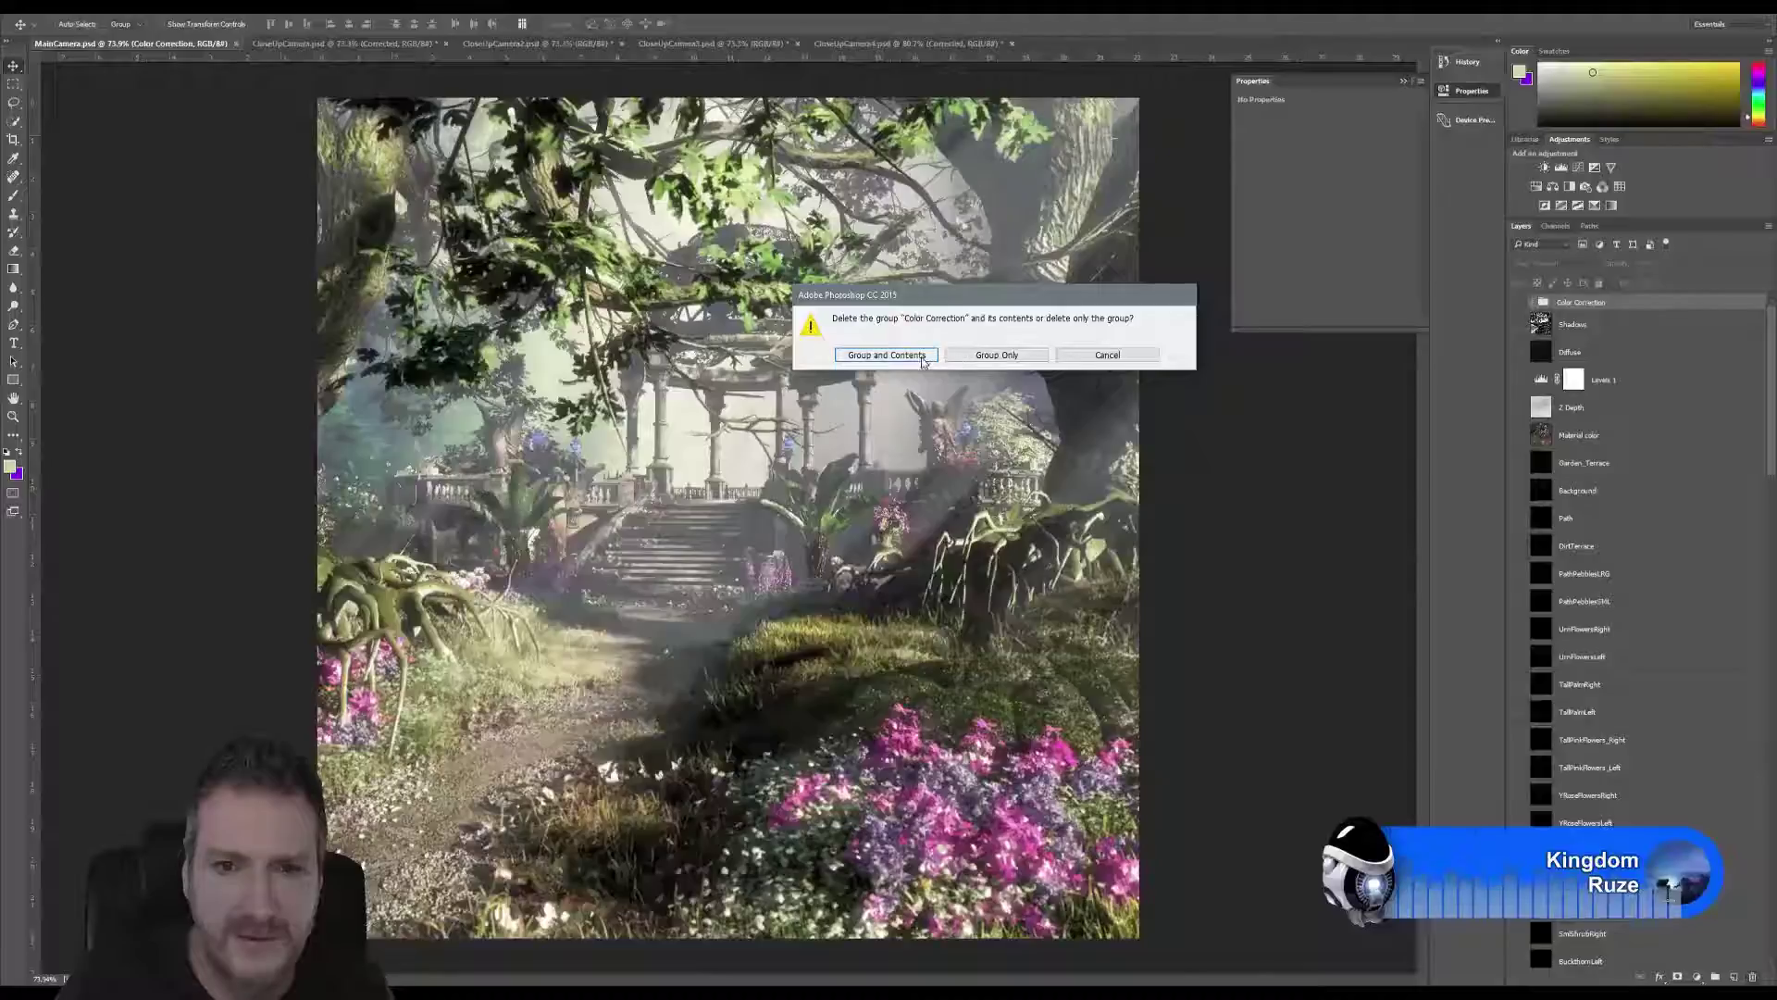
pyautogui.click(981, 356)
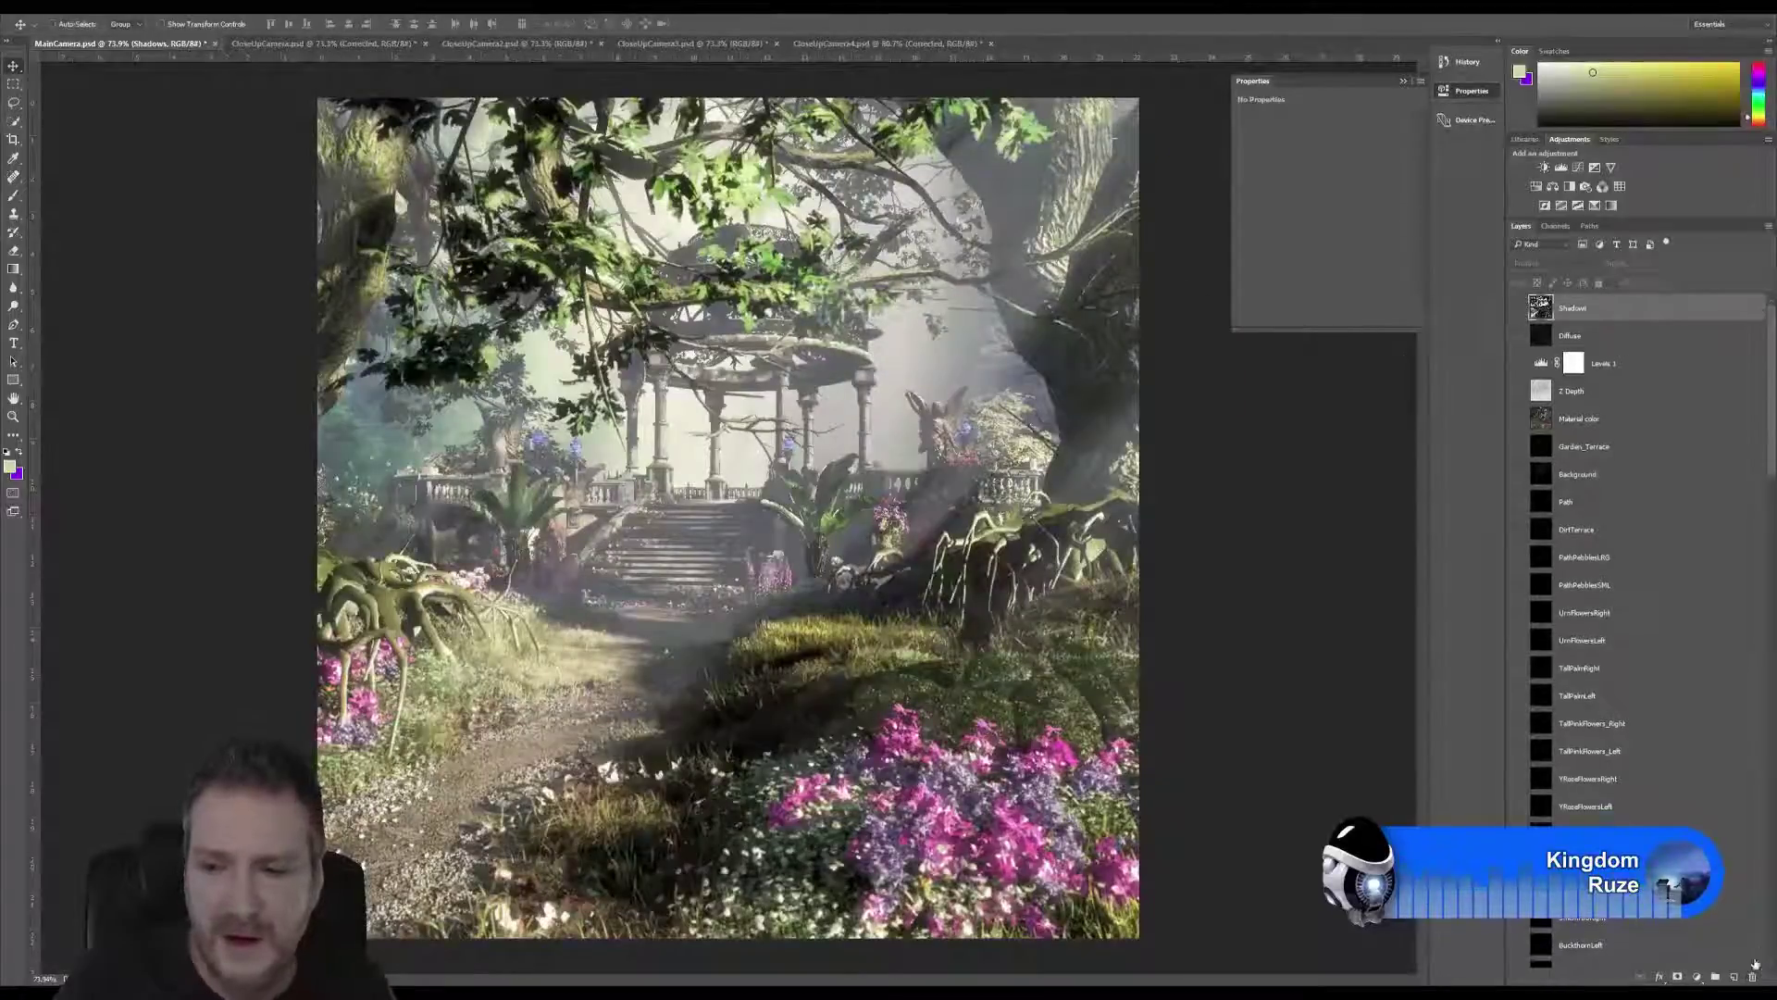
# Create a new layer group at the top of the layer stack and name it Color_Correction.
pyautogui.click(1715, 976)
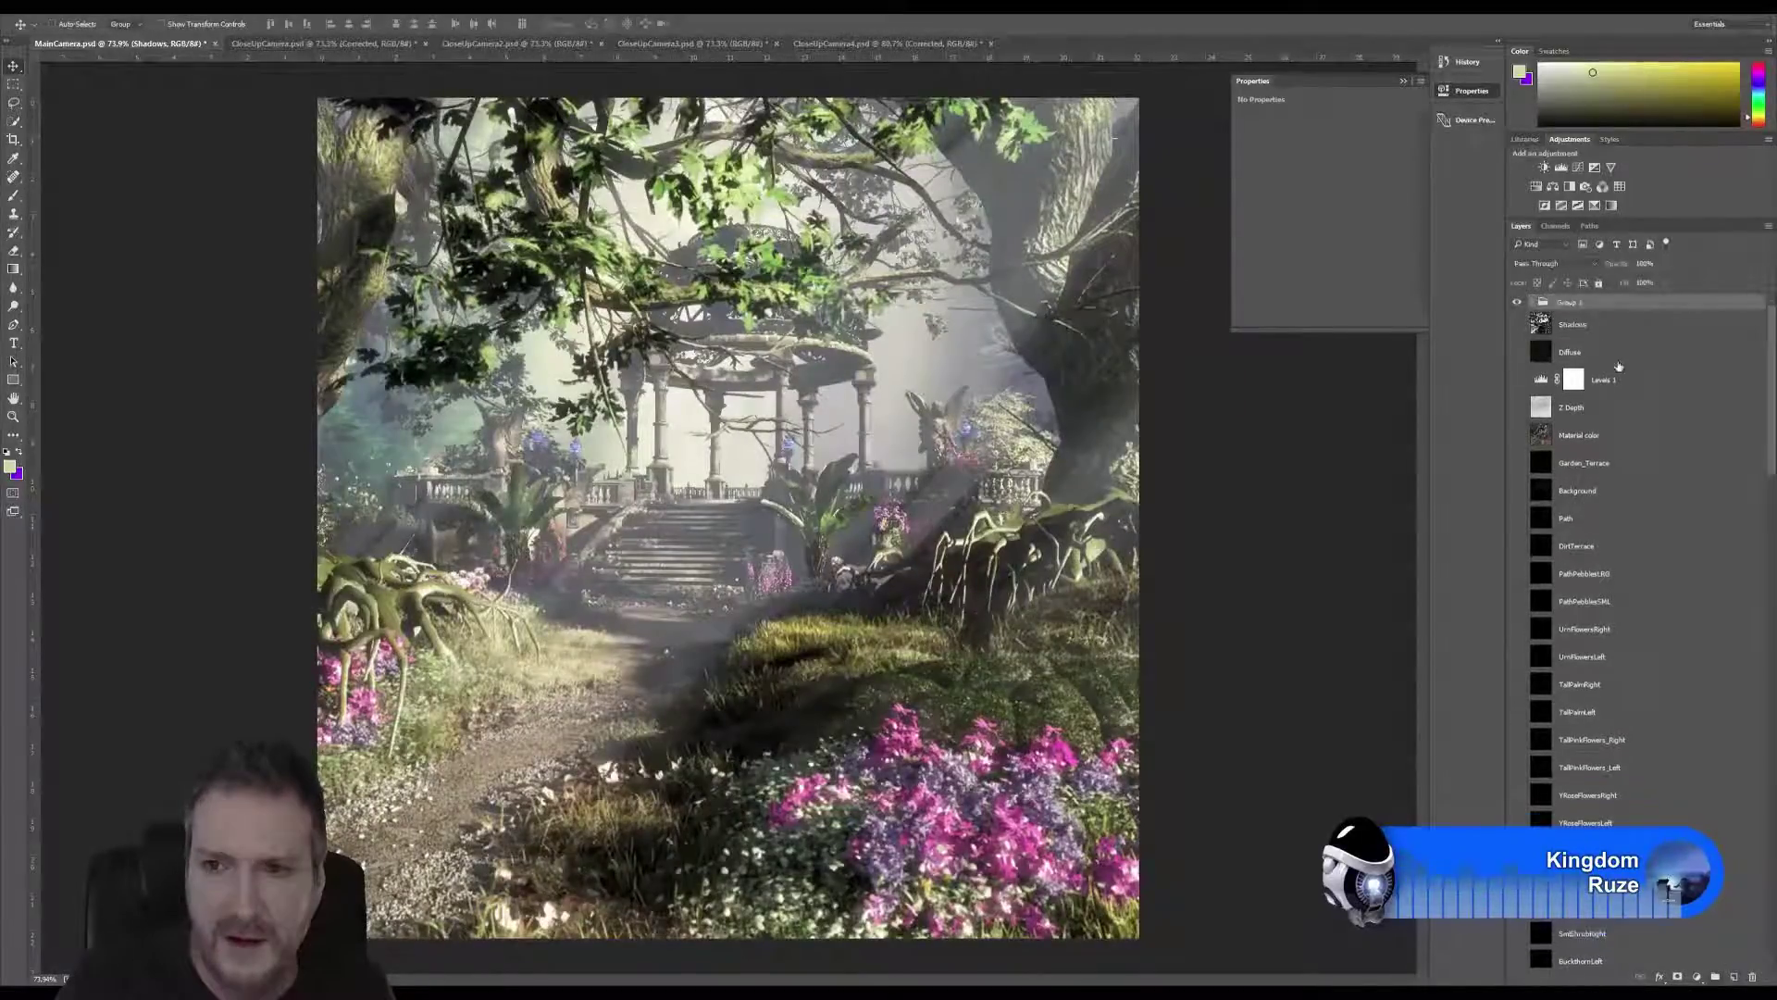
pyautogui.doubleClick(1575, 304)
pyautogui.write('Color')
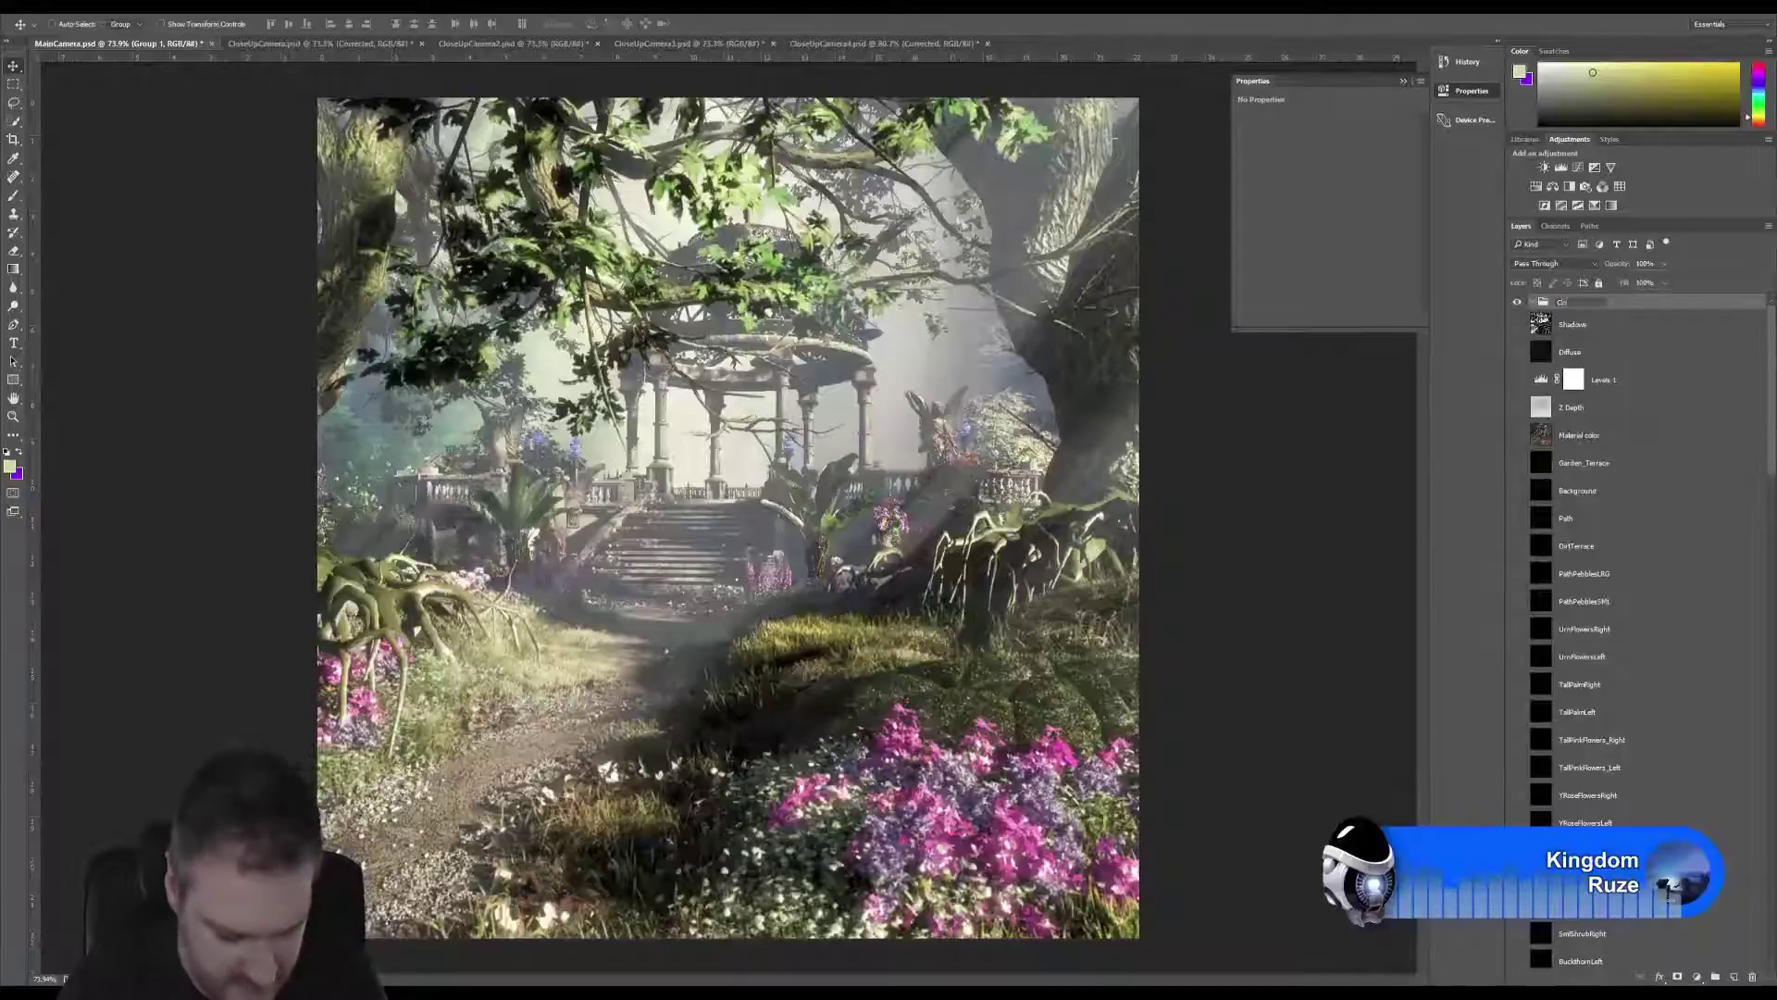
pyautogui.write('_Co')
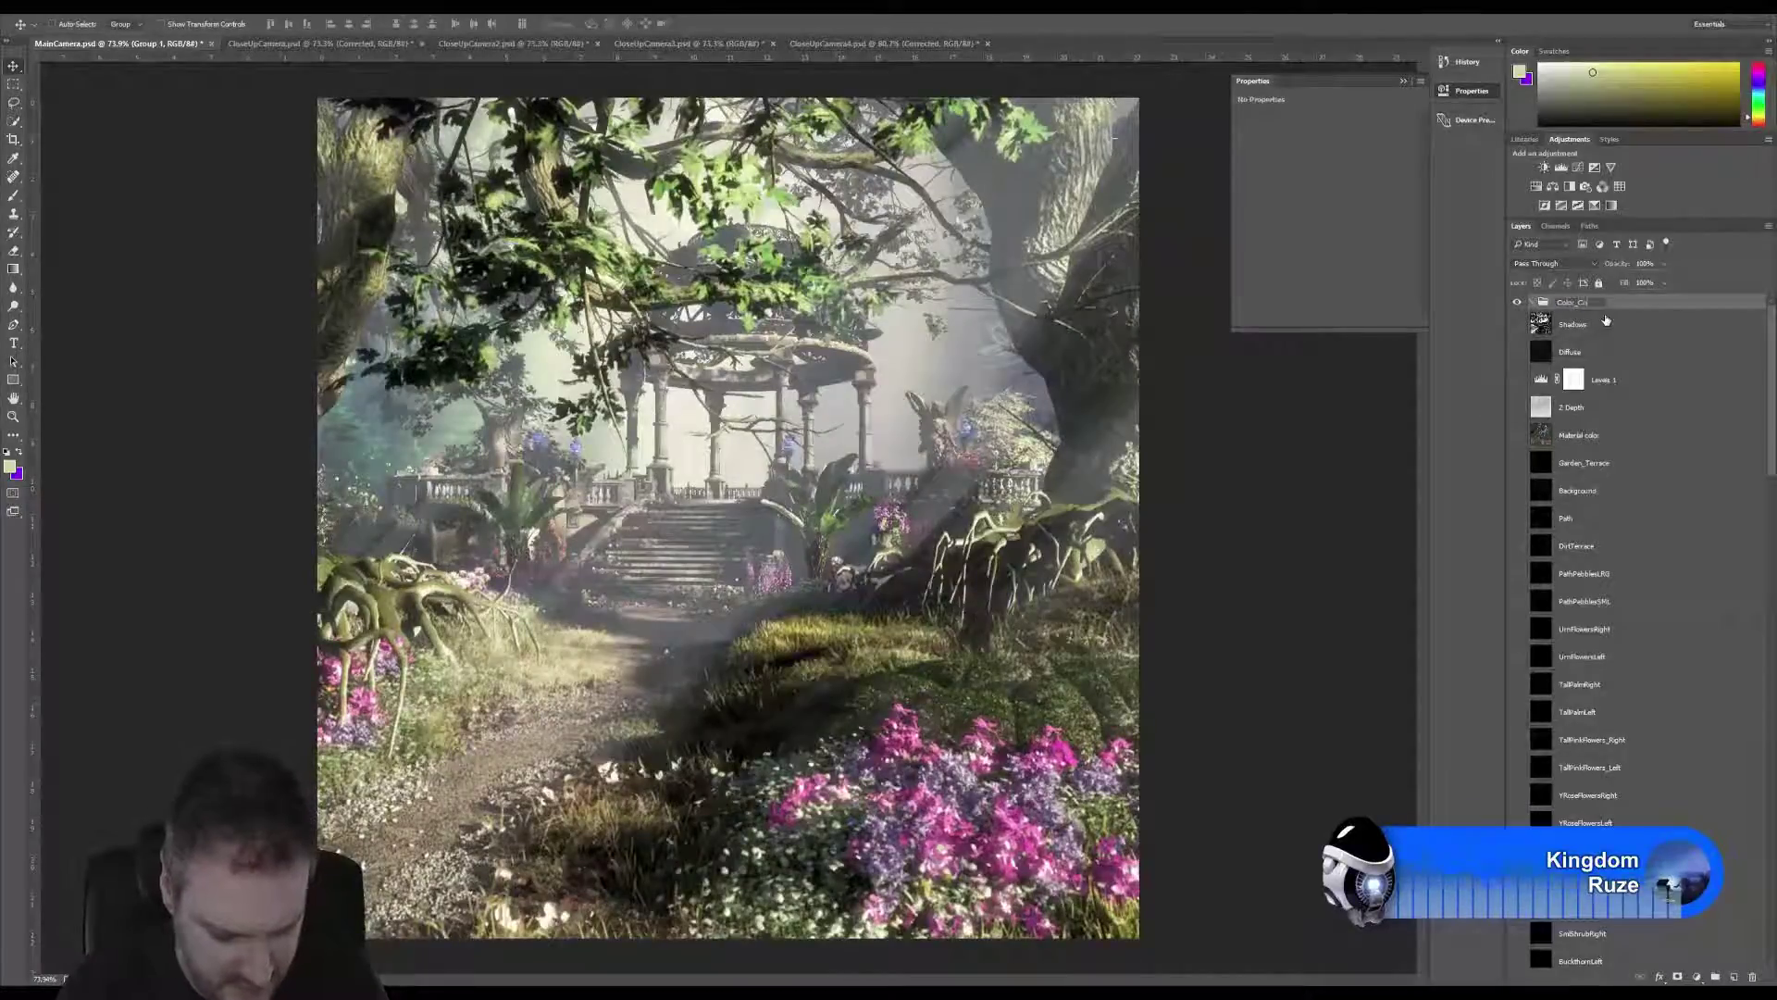
pyautogui.write('rrection')
pyautogui.press('Return')
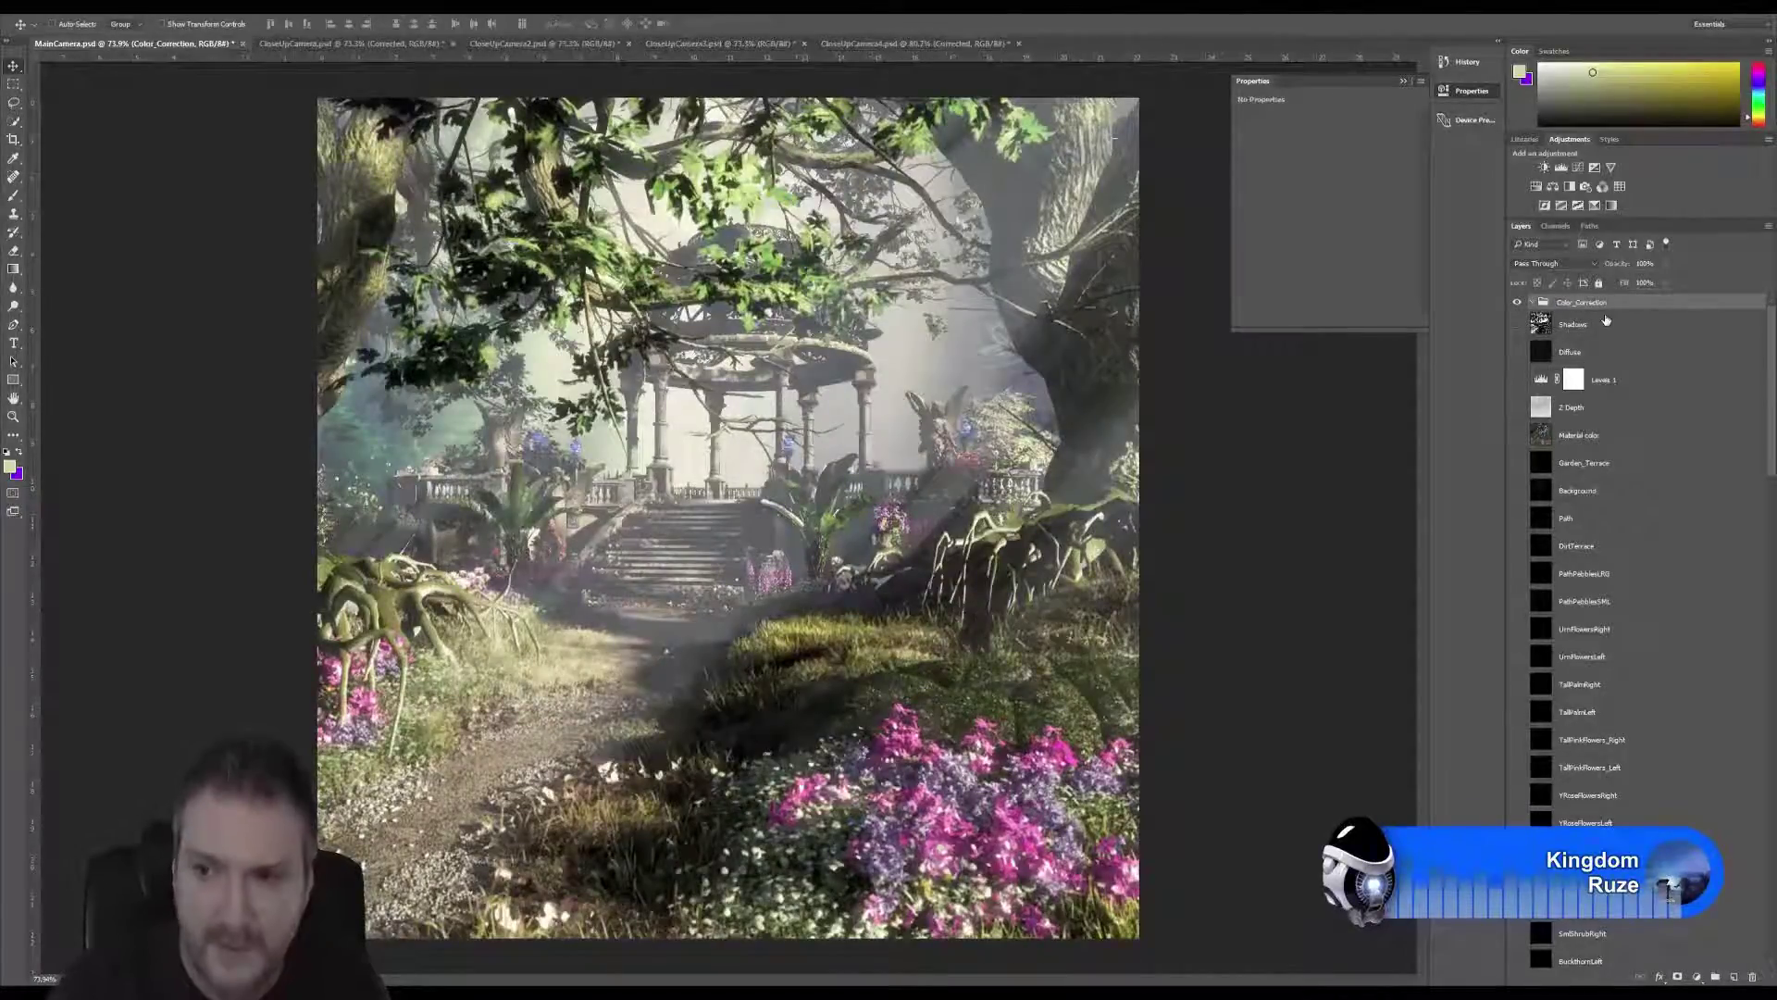
# Copy the whole visible image merged and paste four copies of it above the Shadows layer.
pyautogui.click(1587, 328)
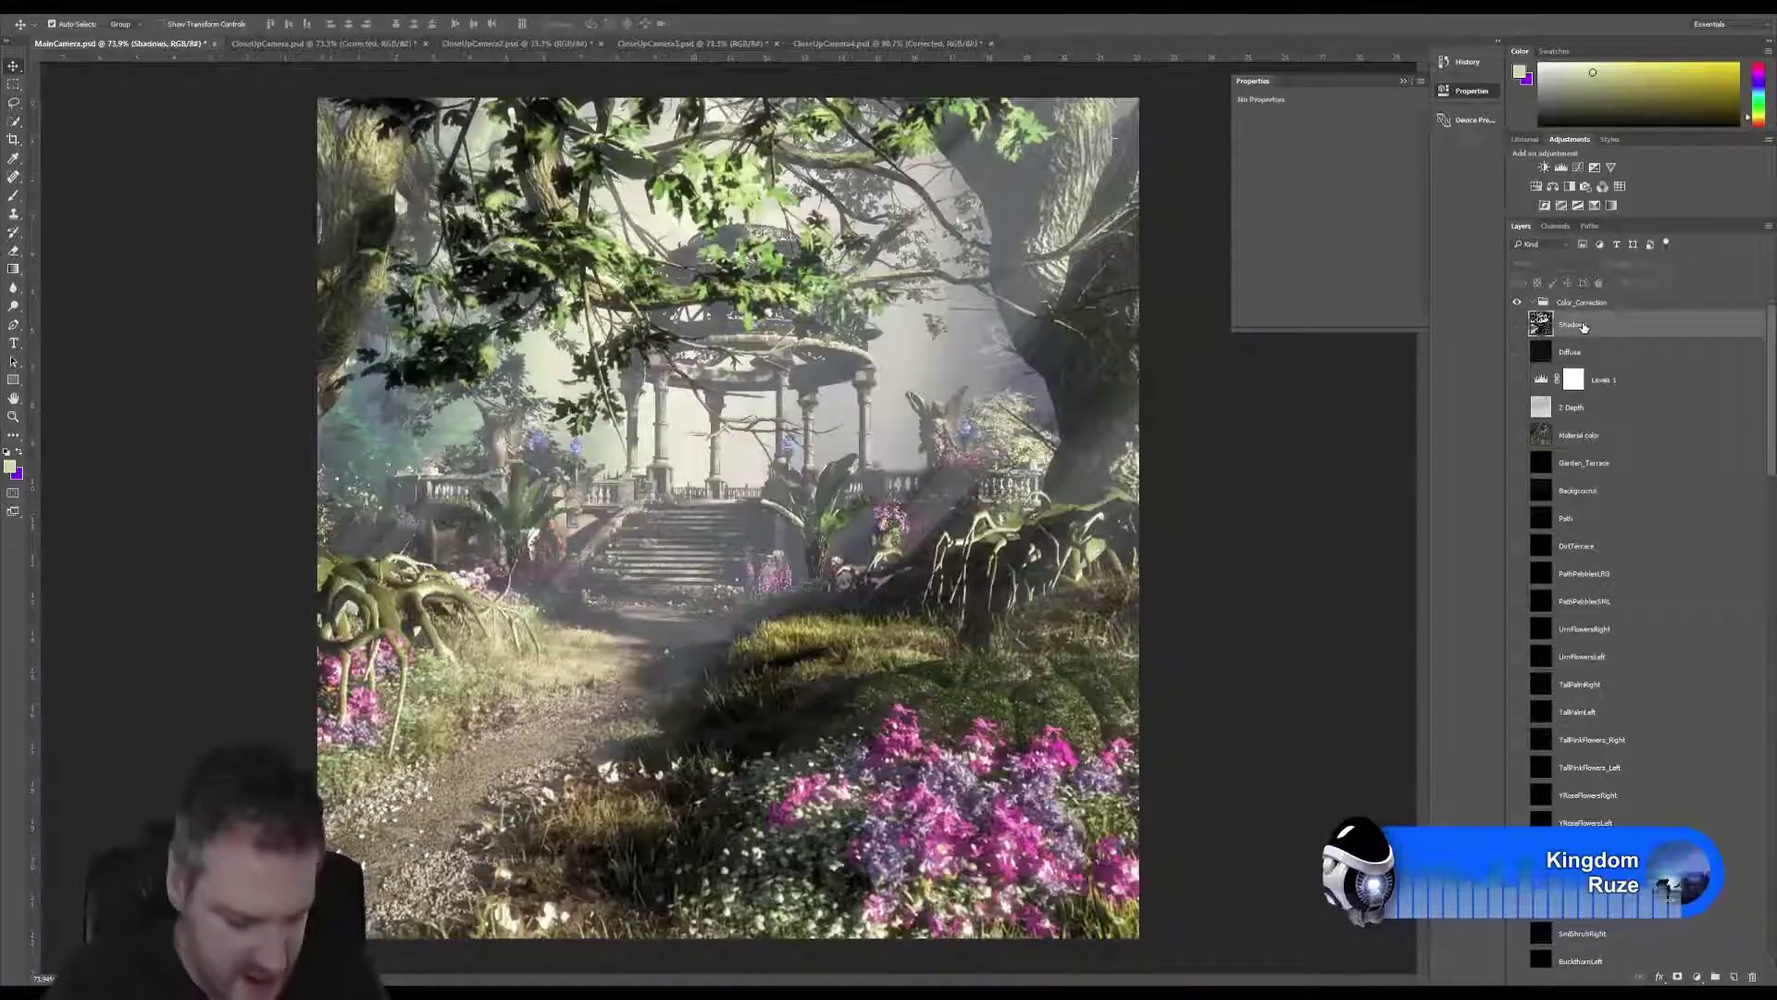
pyautogui.hotkey('ctrl', 'a')
pyautogui.hotkey('ctrl', 'c')
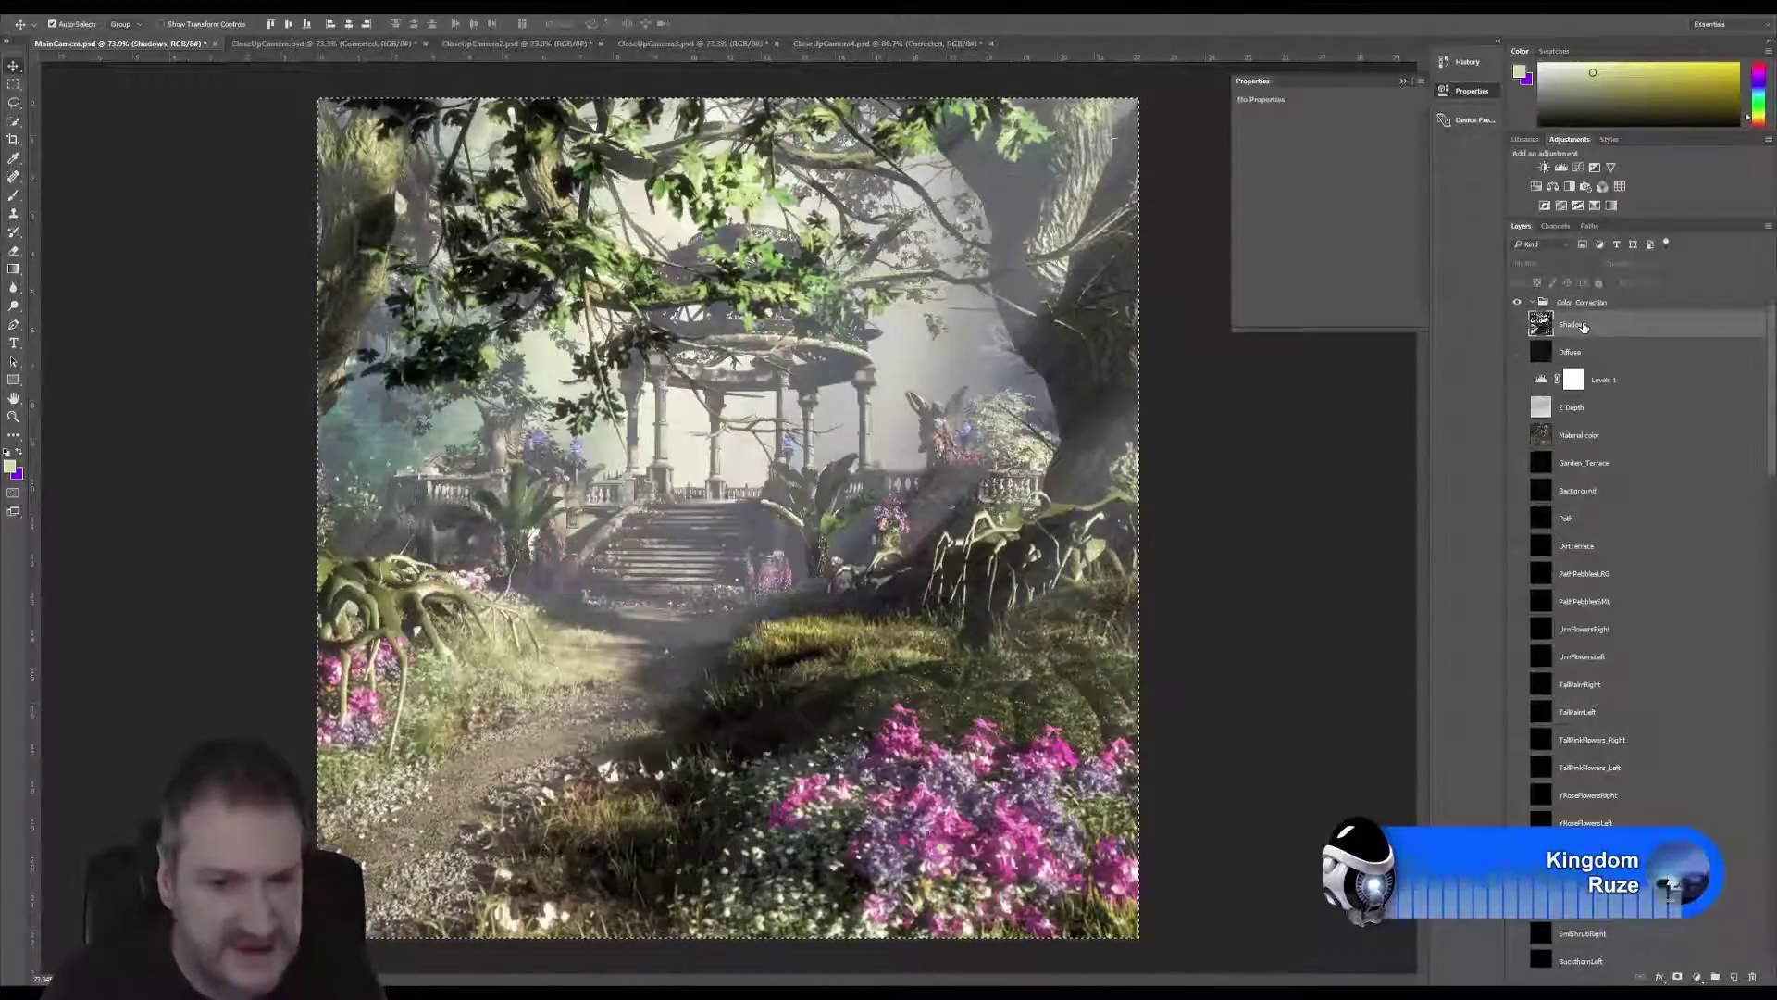
pyautogui.hotkey('ctrl', 'v')
pyautogui.hotkey('ctrl', 'v')
pyautogui.hotkey('ctrl', 'v')
pyautogui.hotkey('ctrl', 'v')
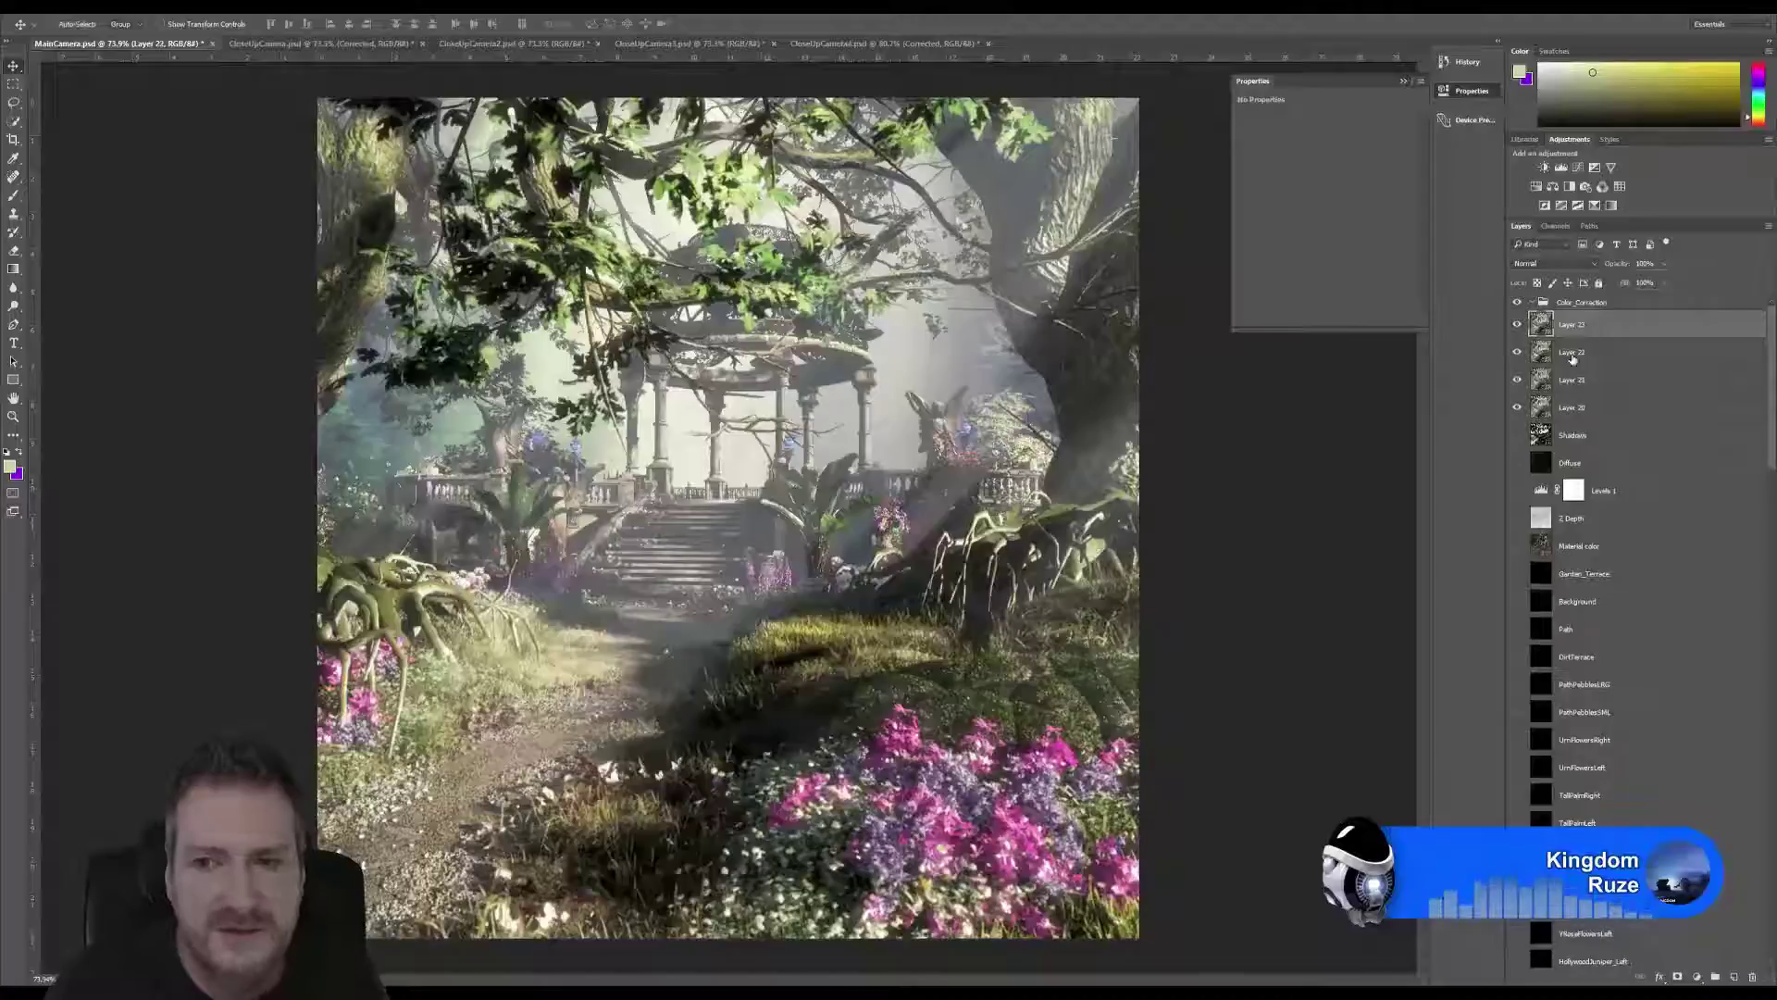
# Rename the lowest pasted copy as Original and hide the two topmost copies.
pyautogui.doubleClick(1584, 407)
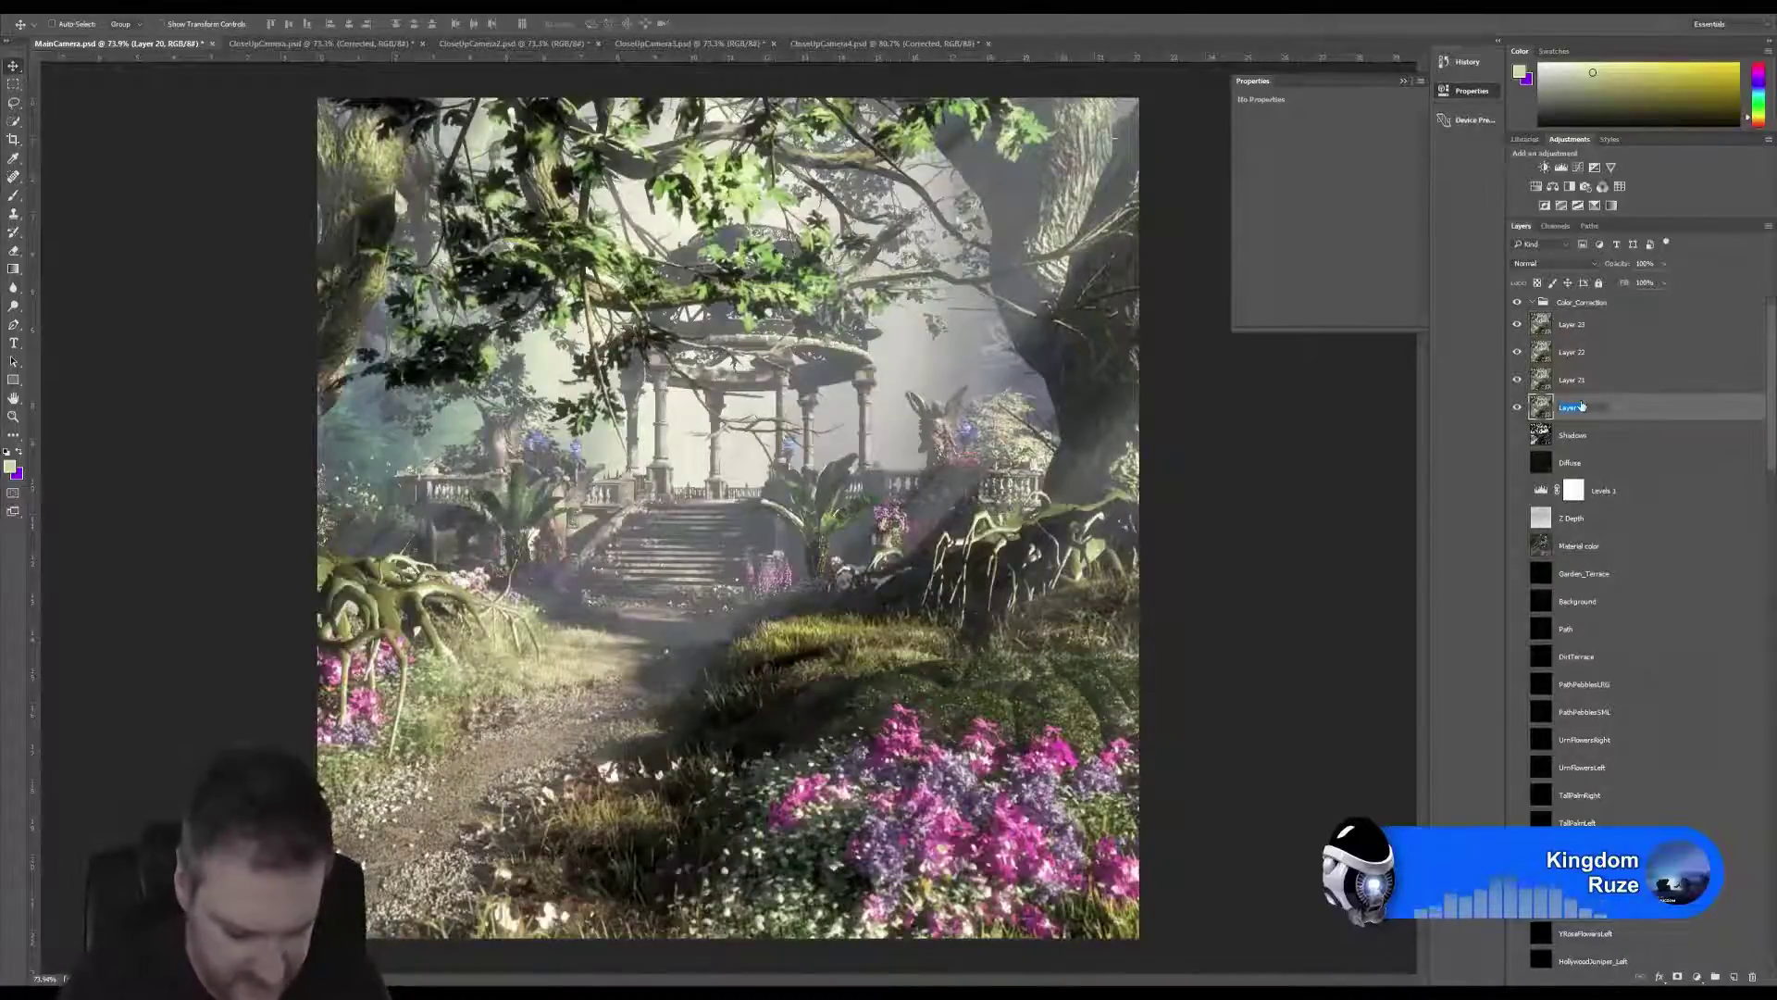
pyautogui.write('Di')
pyautogui.press('Return')
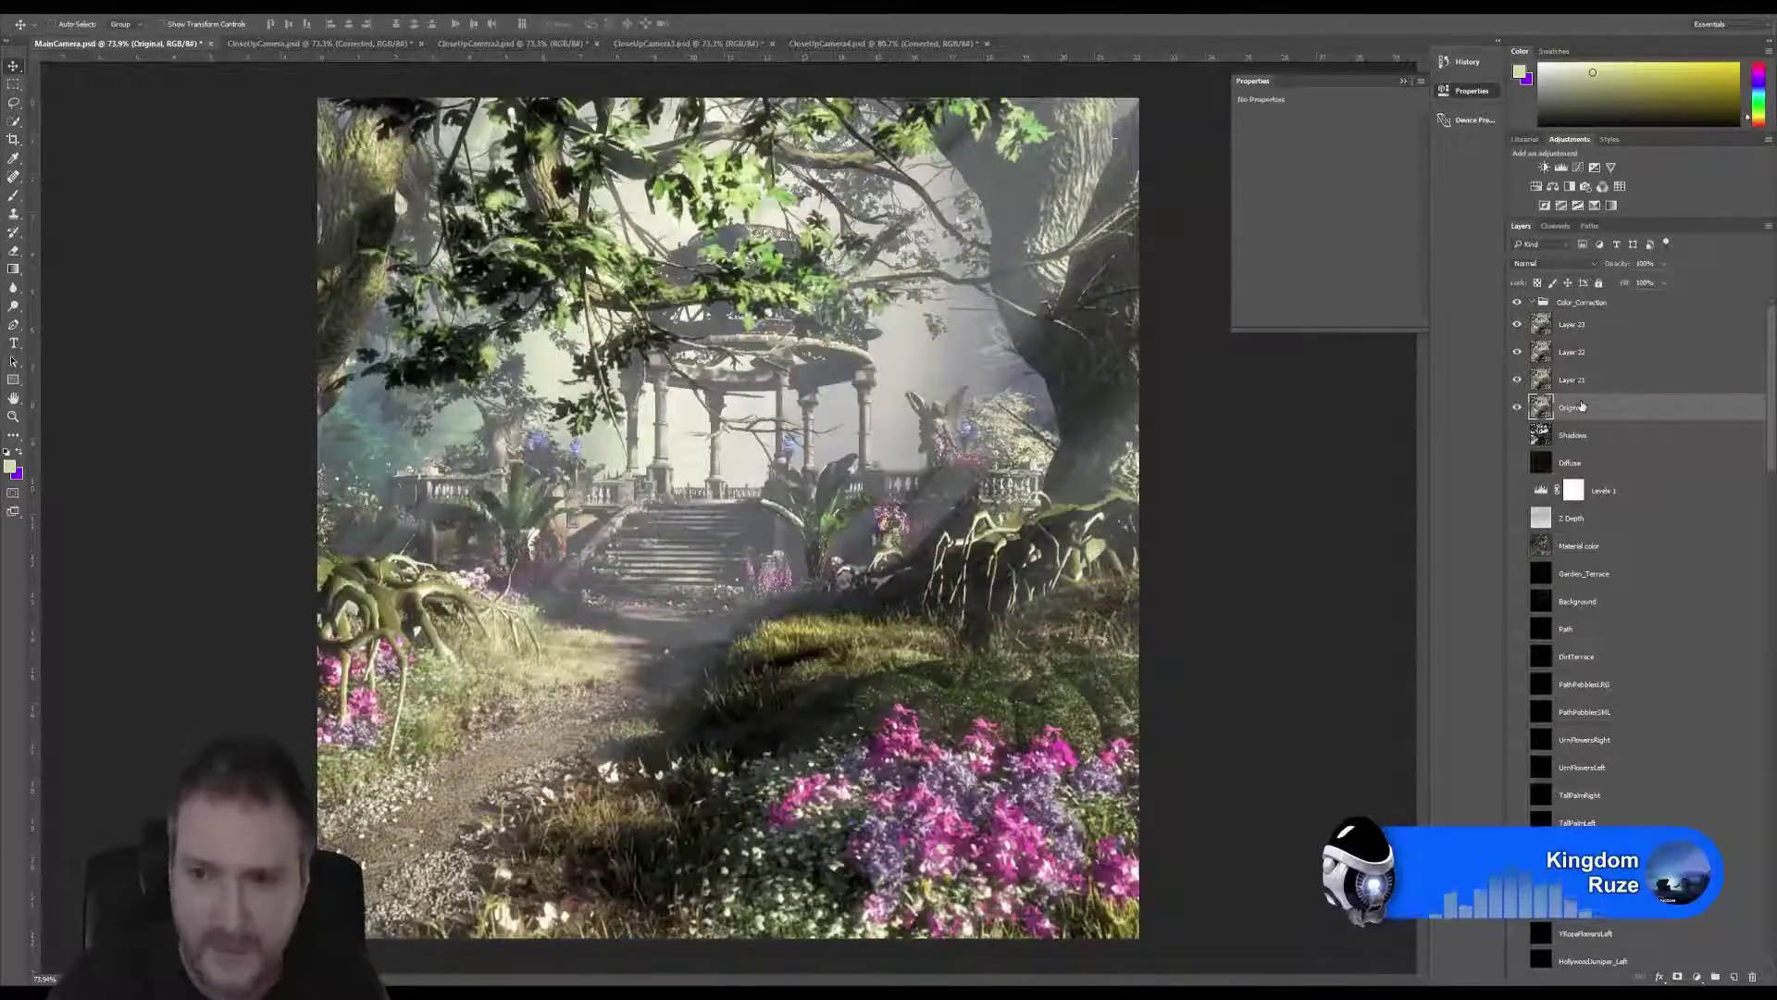
pyautogui.click(1517, 351)
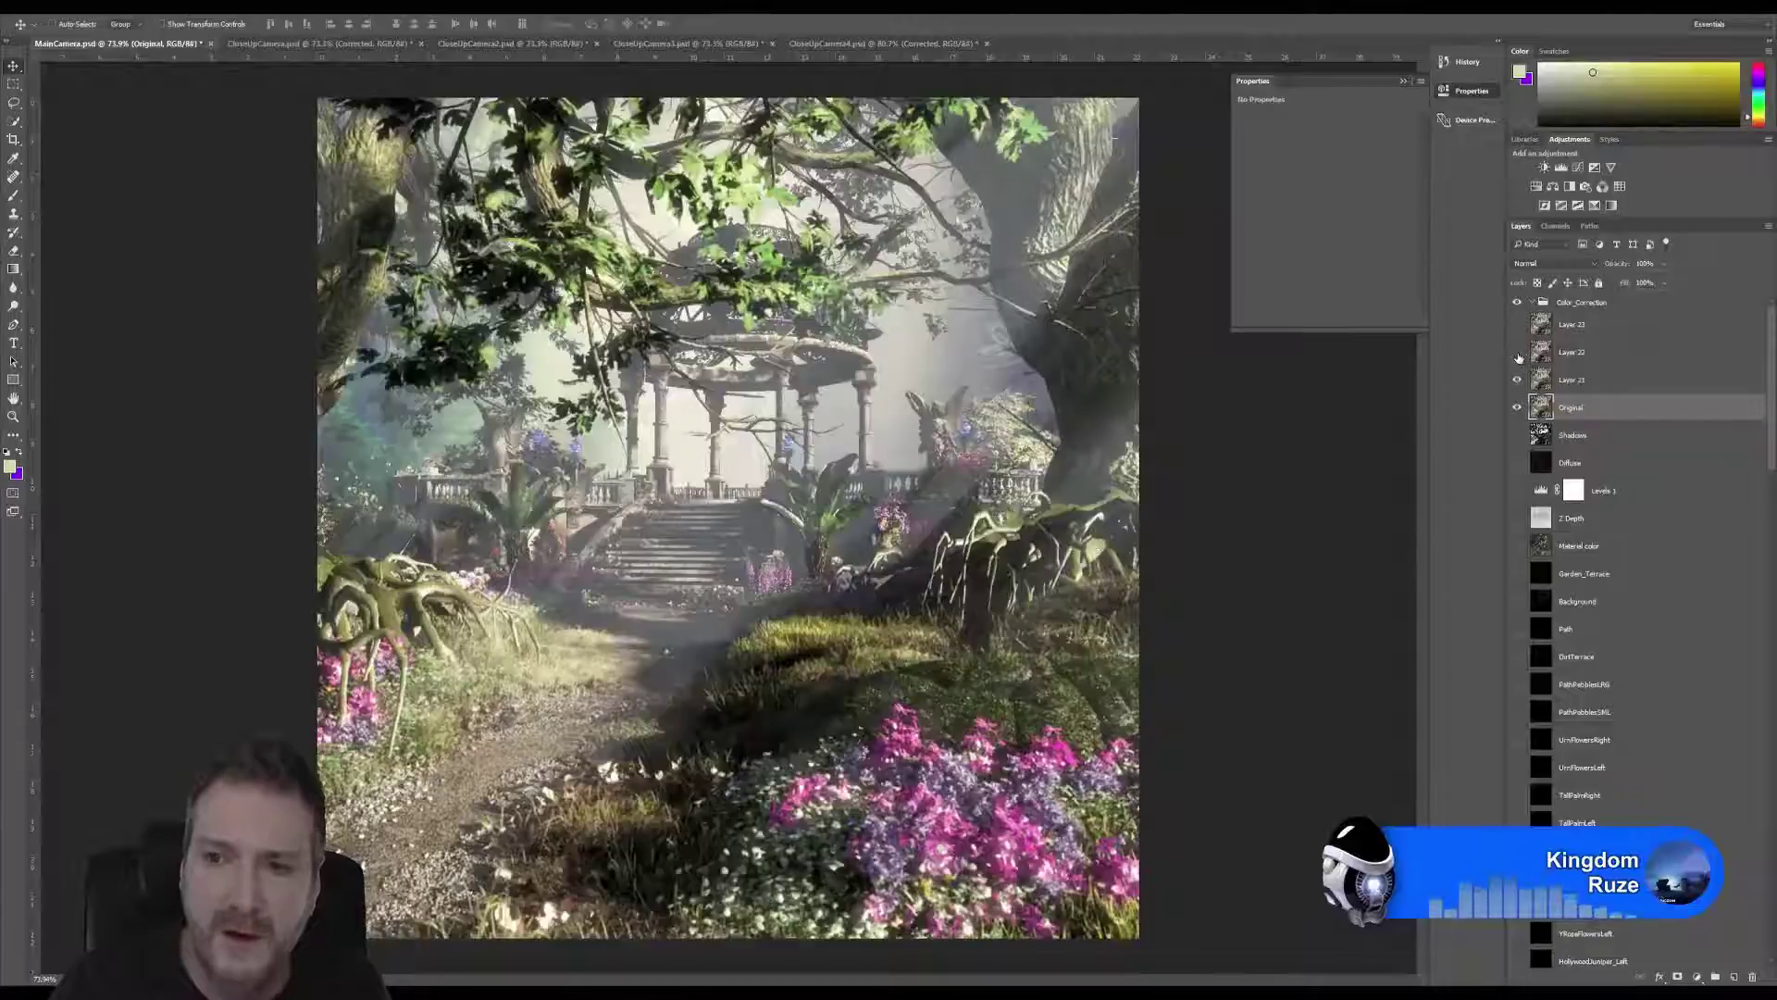
# Apply the custom MY_Renoir_GardenTe... look from Magic Bullet Looks to the copy directly above Original.
pyautogui.click(1586, 380)
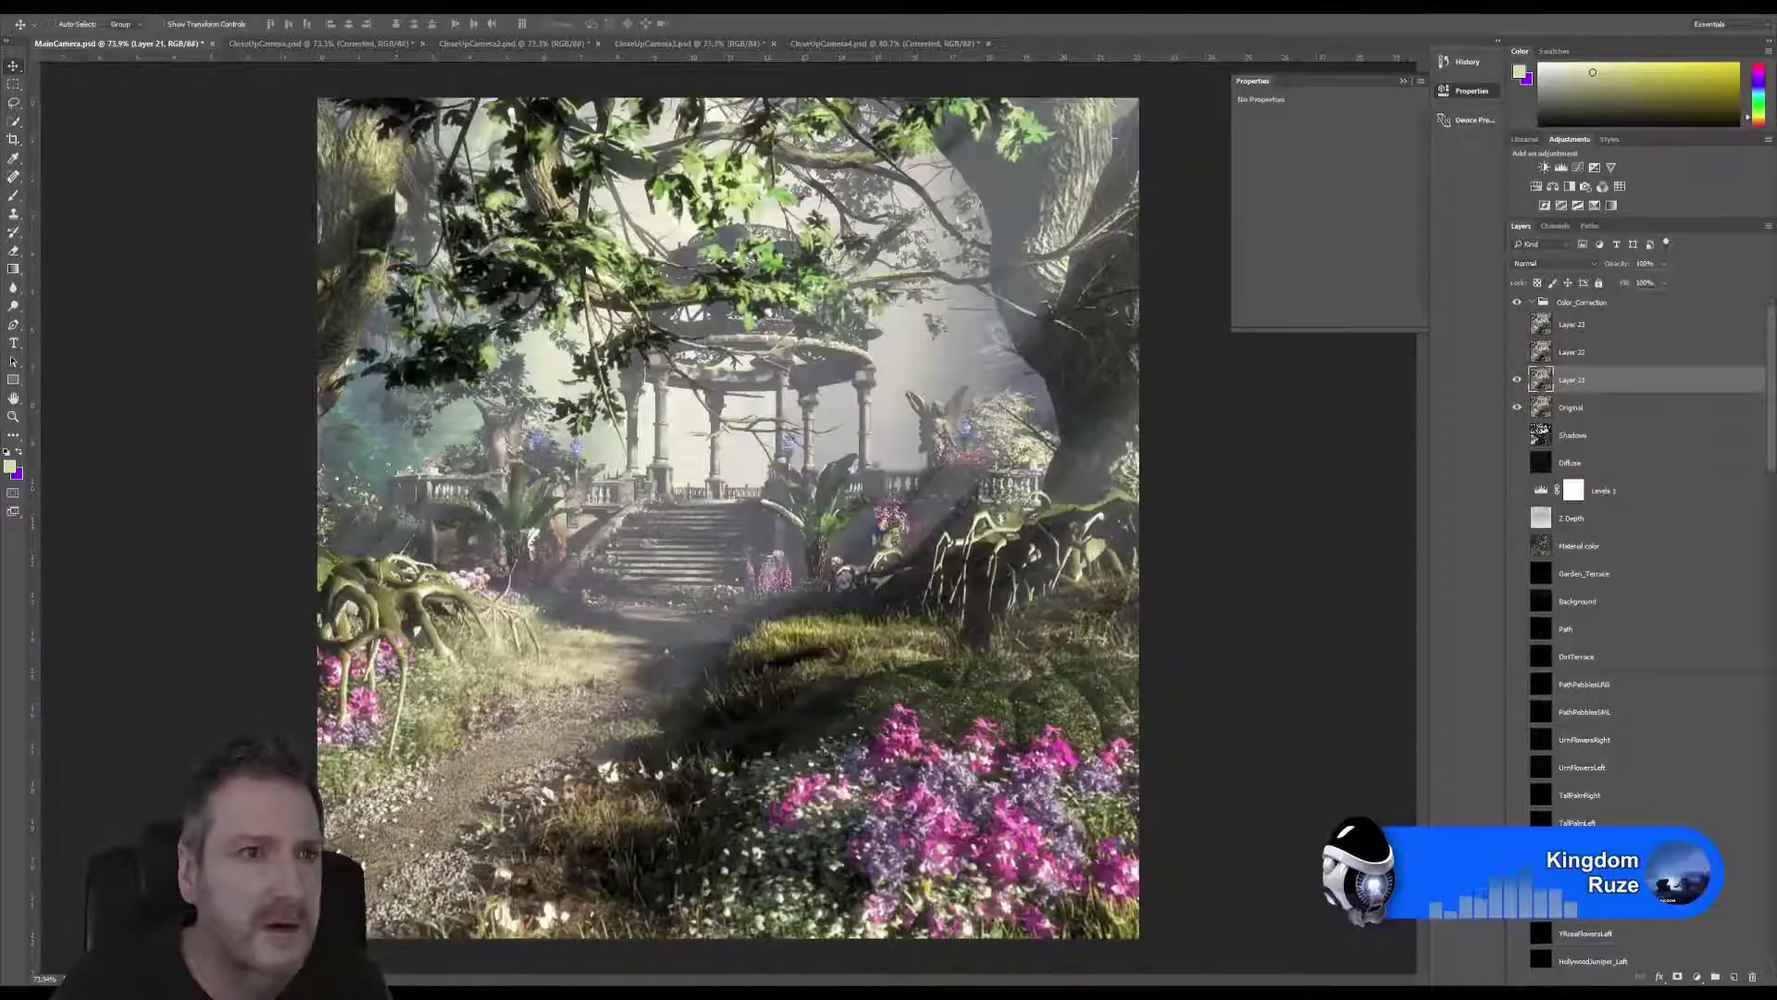
pyautogui.click(227, 5)
pyautogui.moveTo(245, 313)
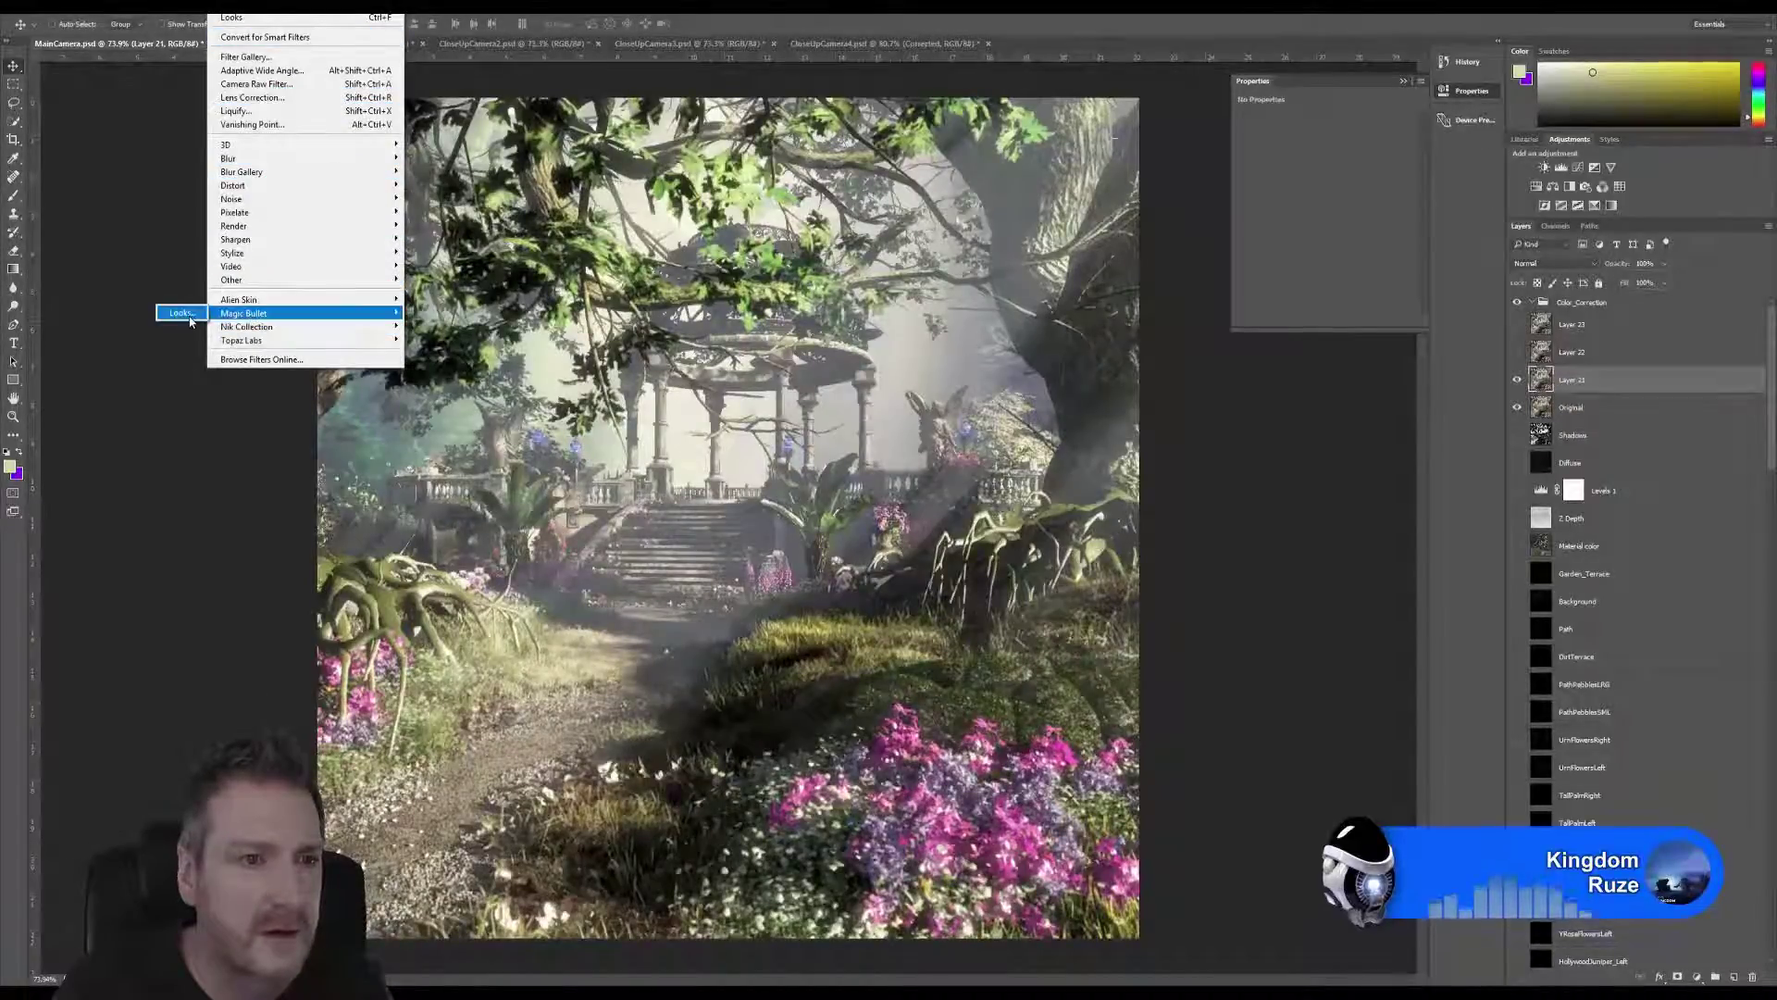
pyautogui.click(190, 318)
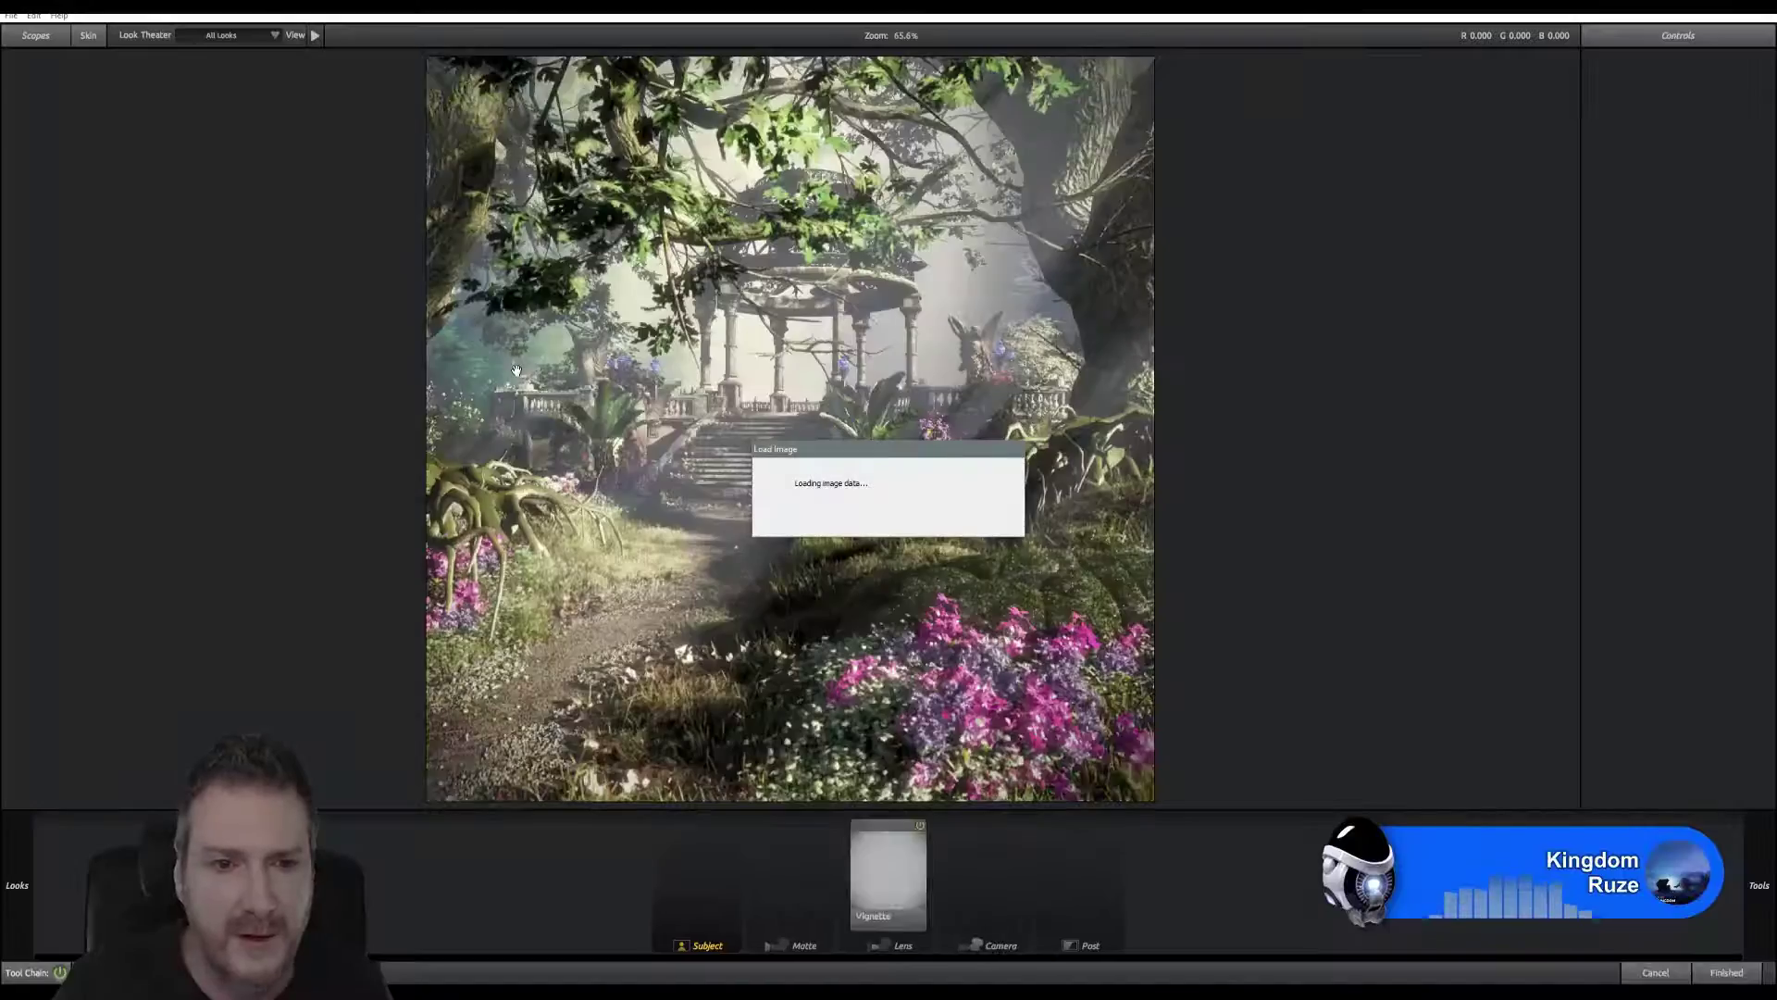
pyautogui.moveTo(4, 218)
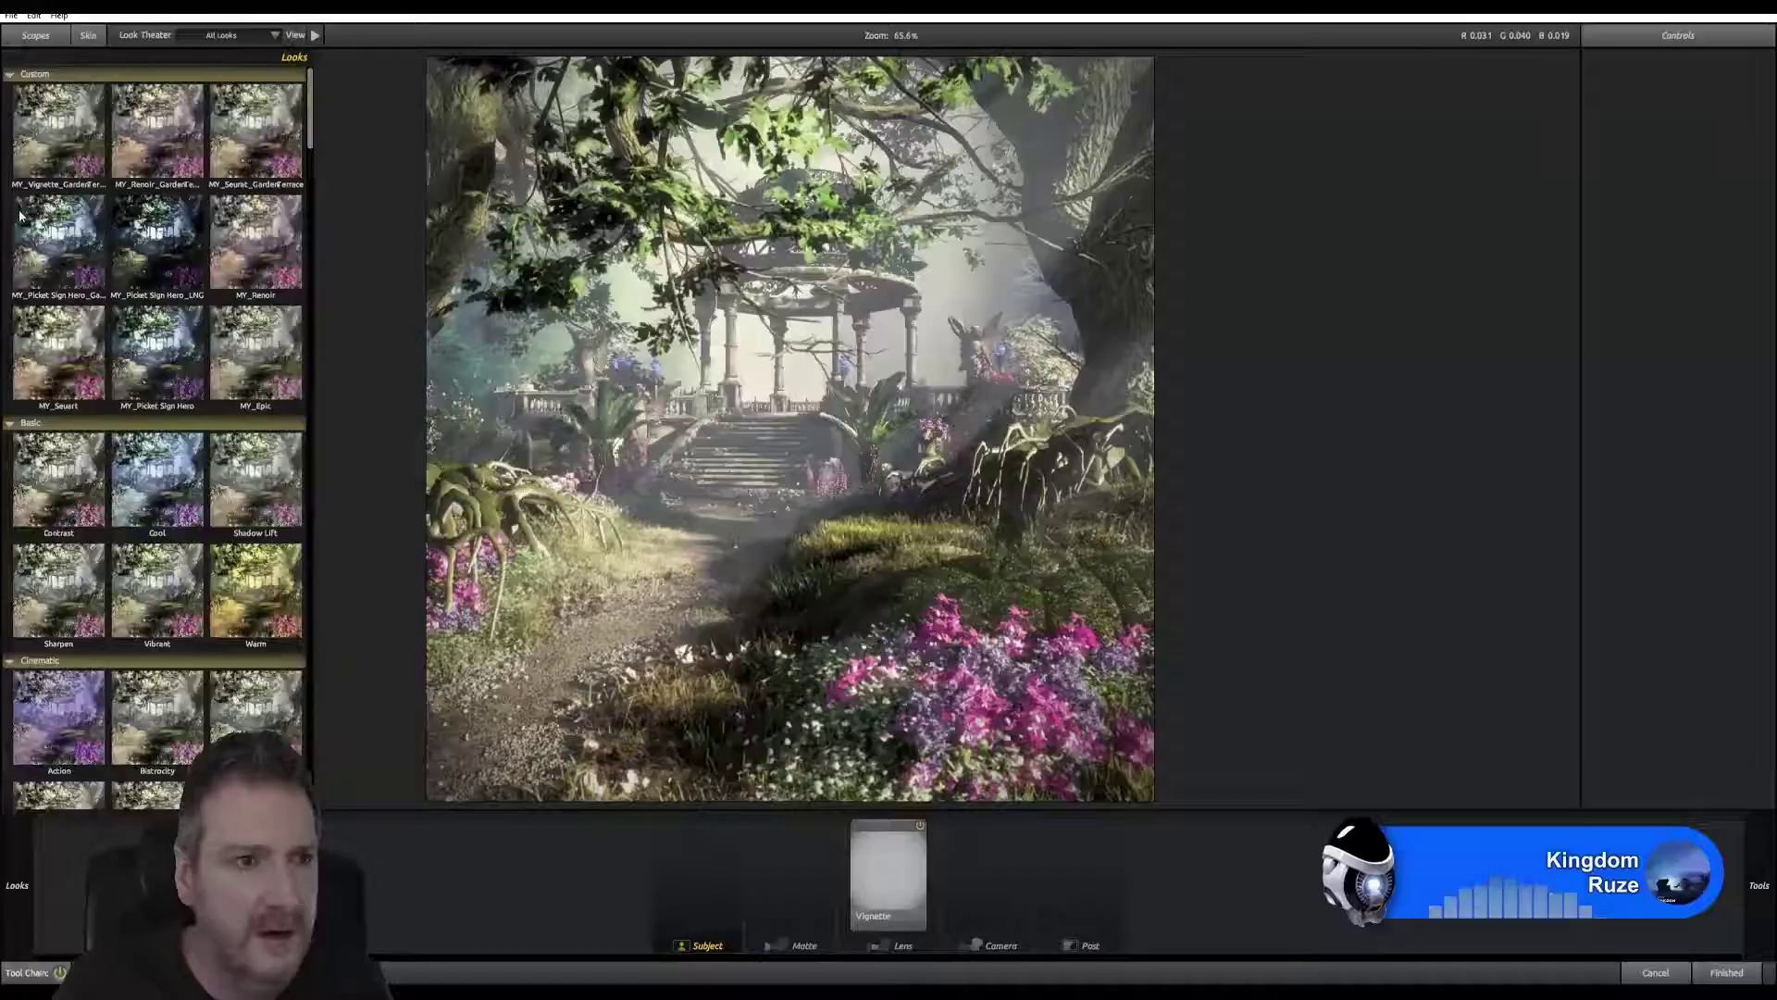
pyautogui.click(145, 160)
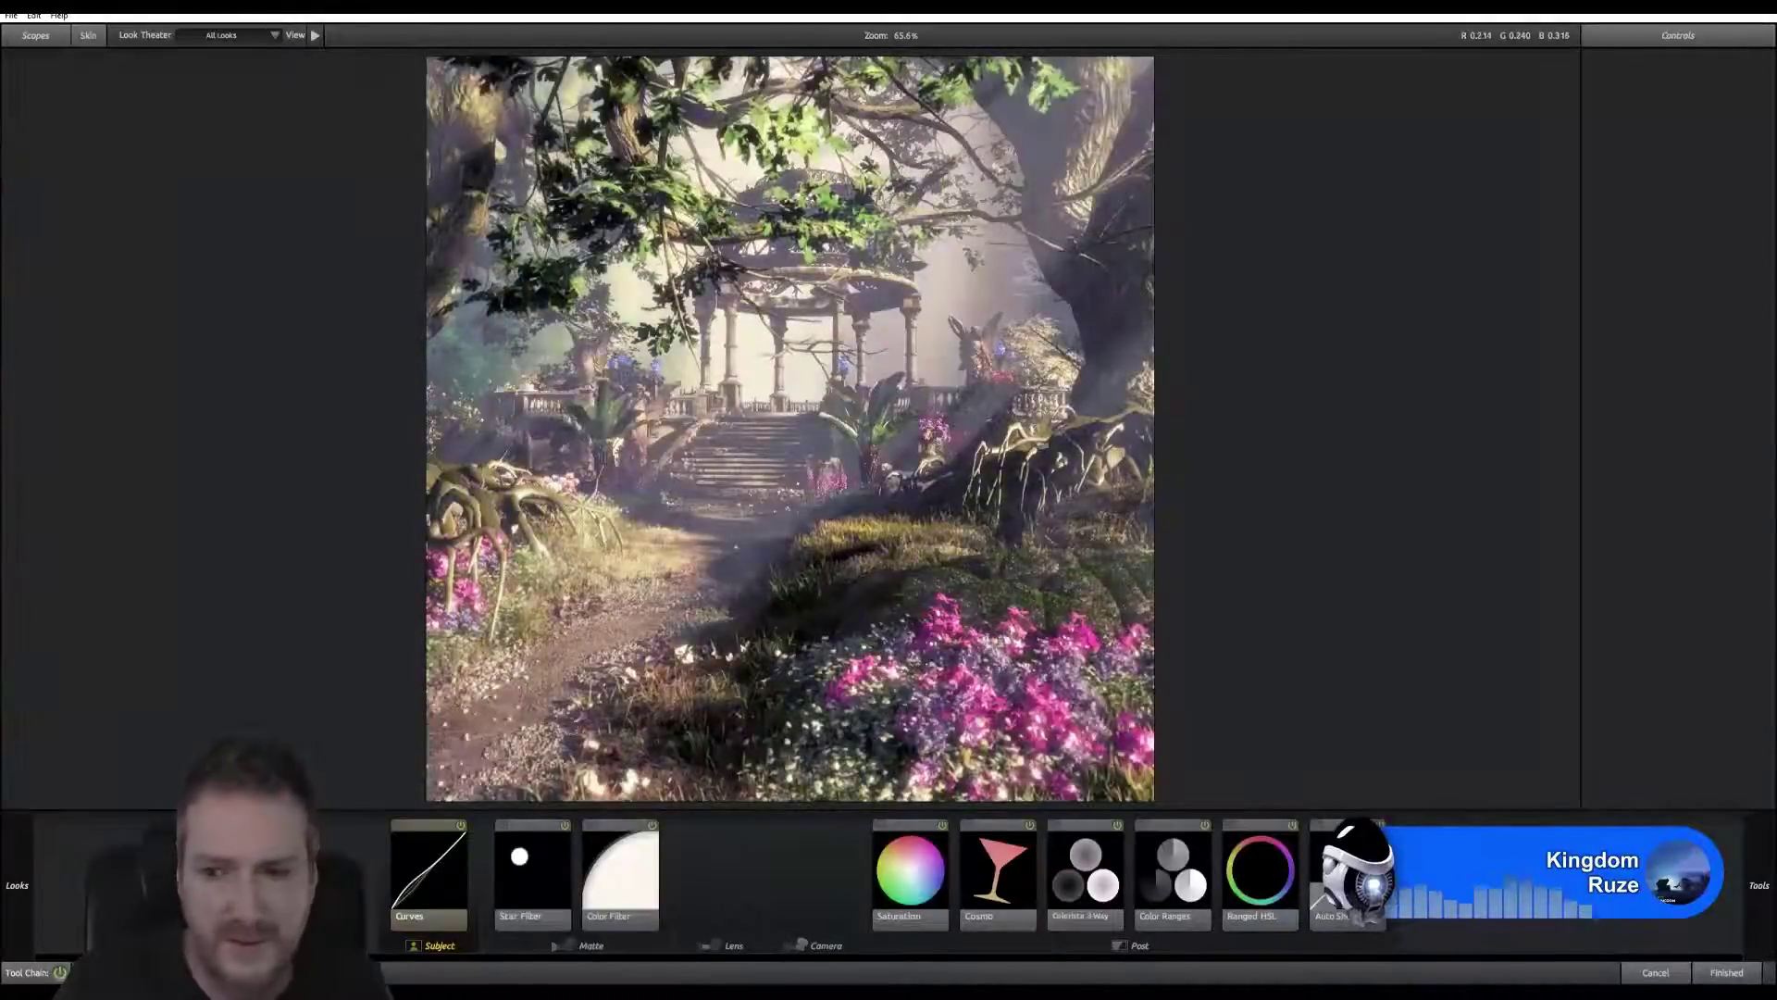
pyautogui.click(1723, 972)
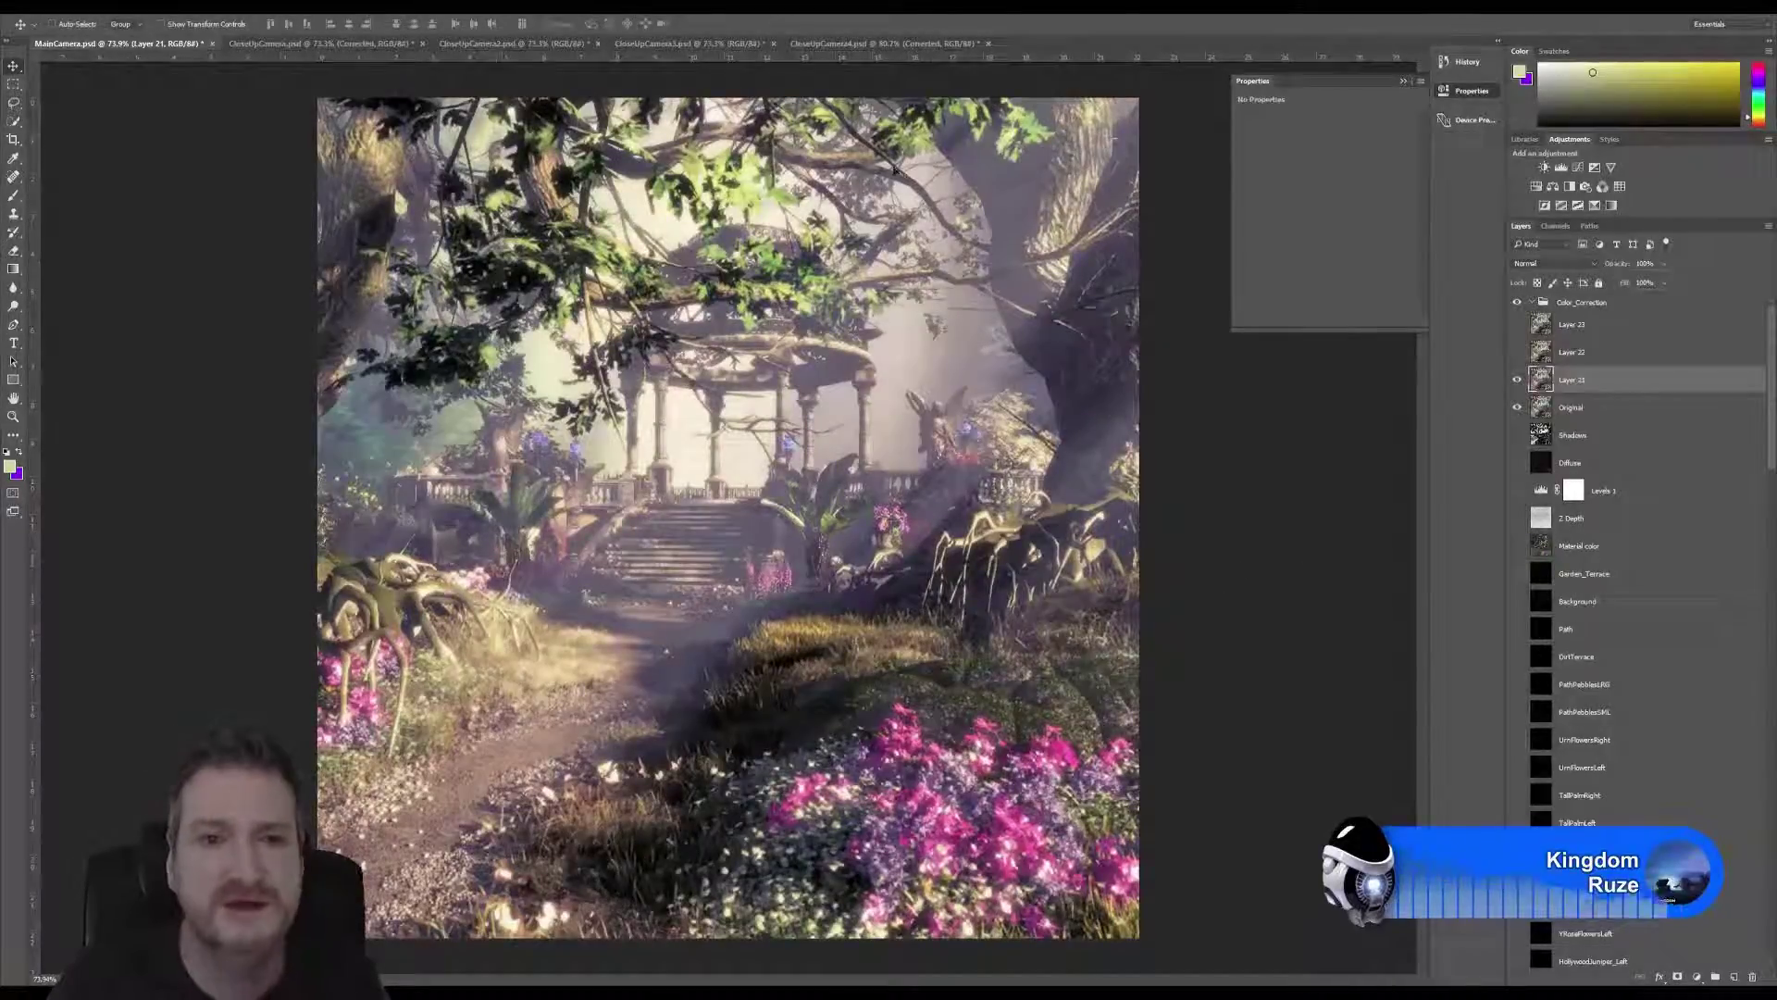
# Show Layer 22 and rename the color-corrected copy directly above Original as Renoir.
pyautogui.click(1518, 356)
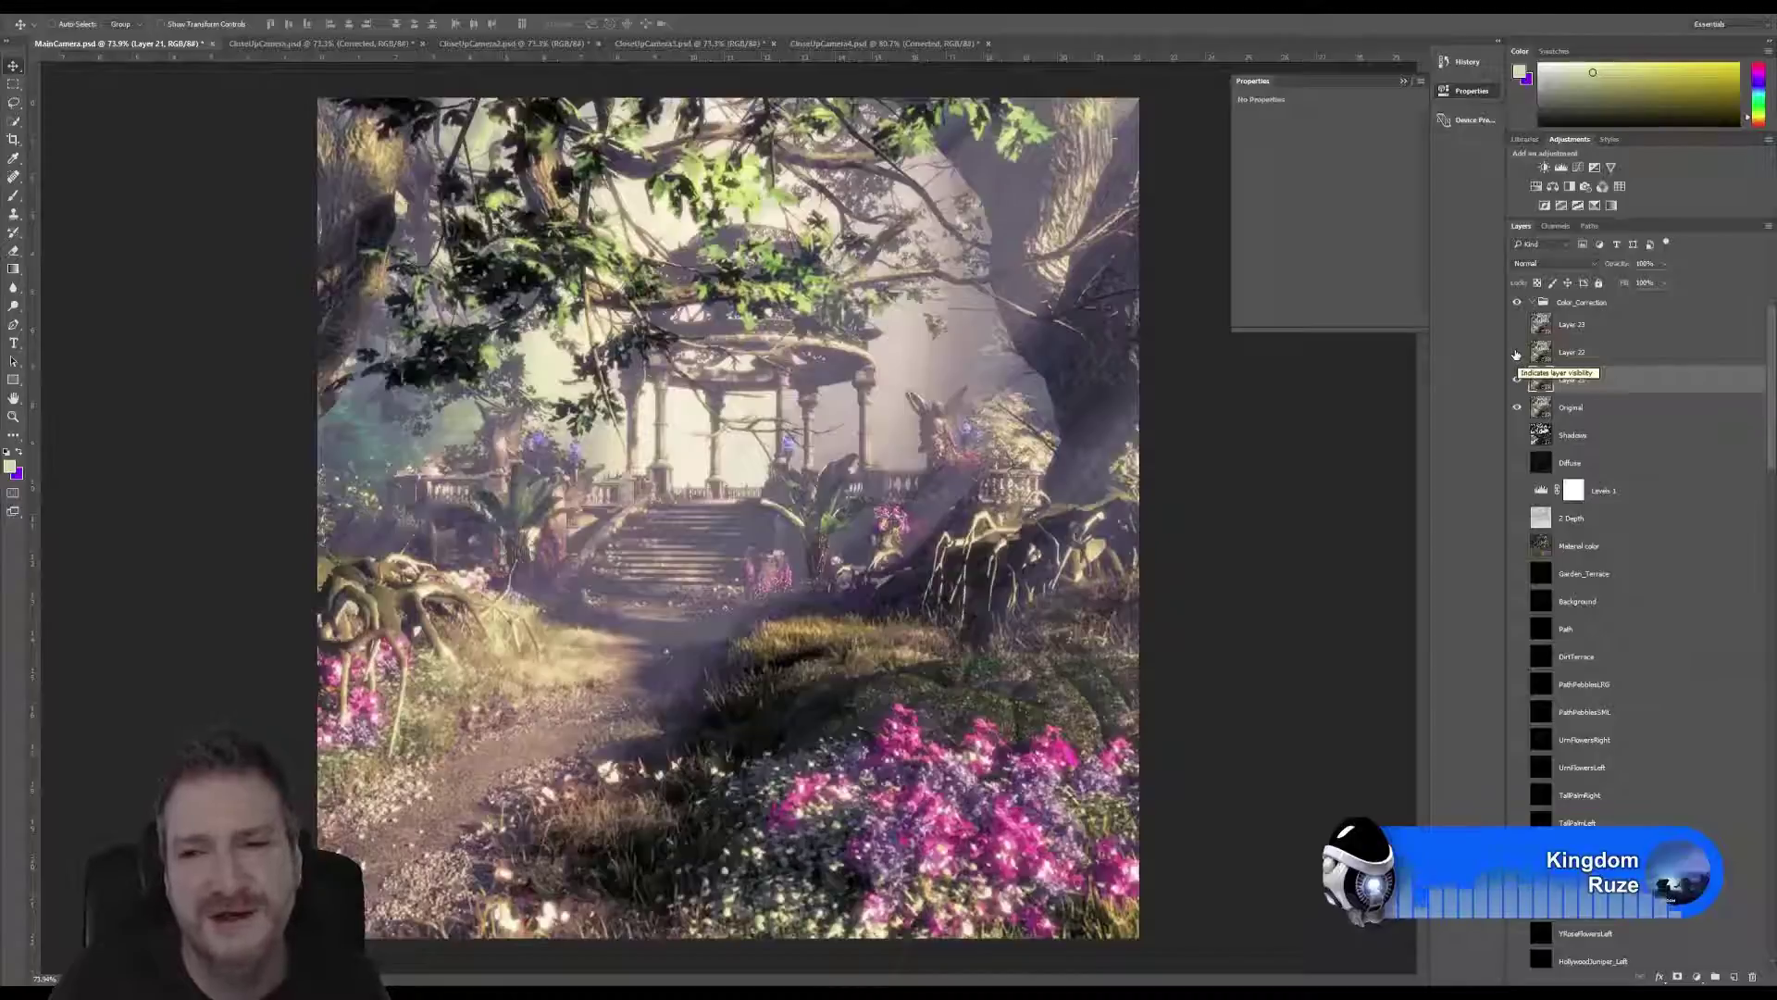
pyautogui.click(1561, 358)
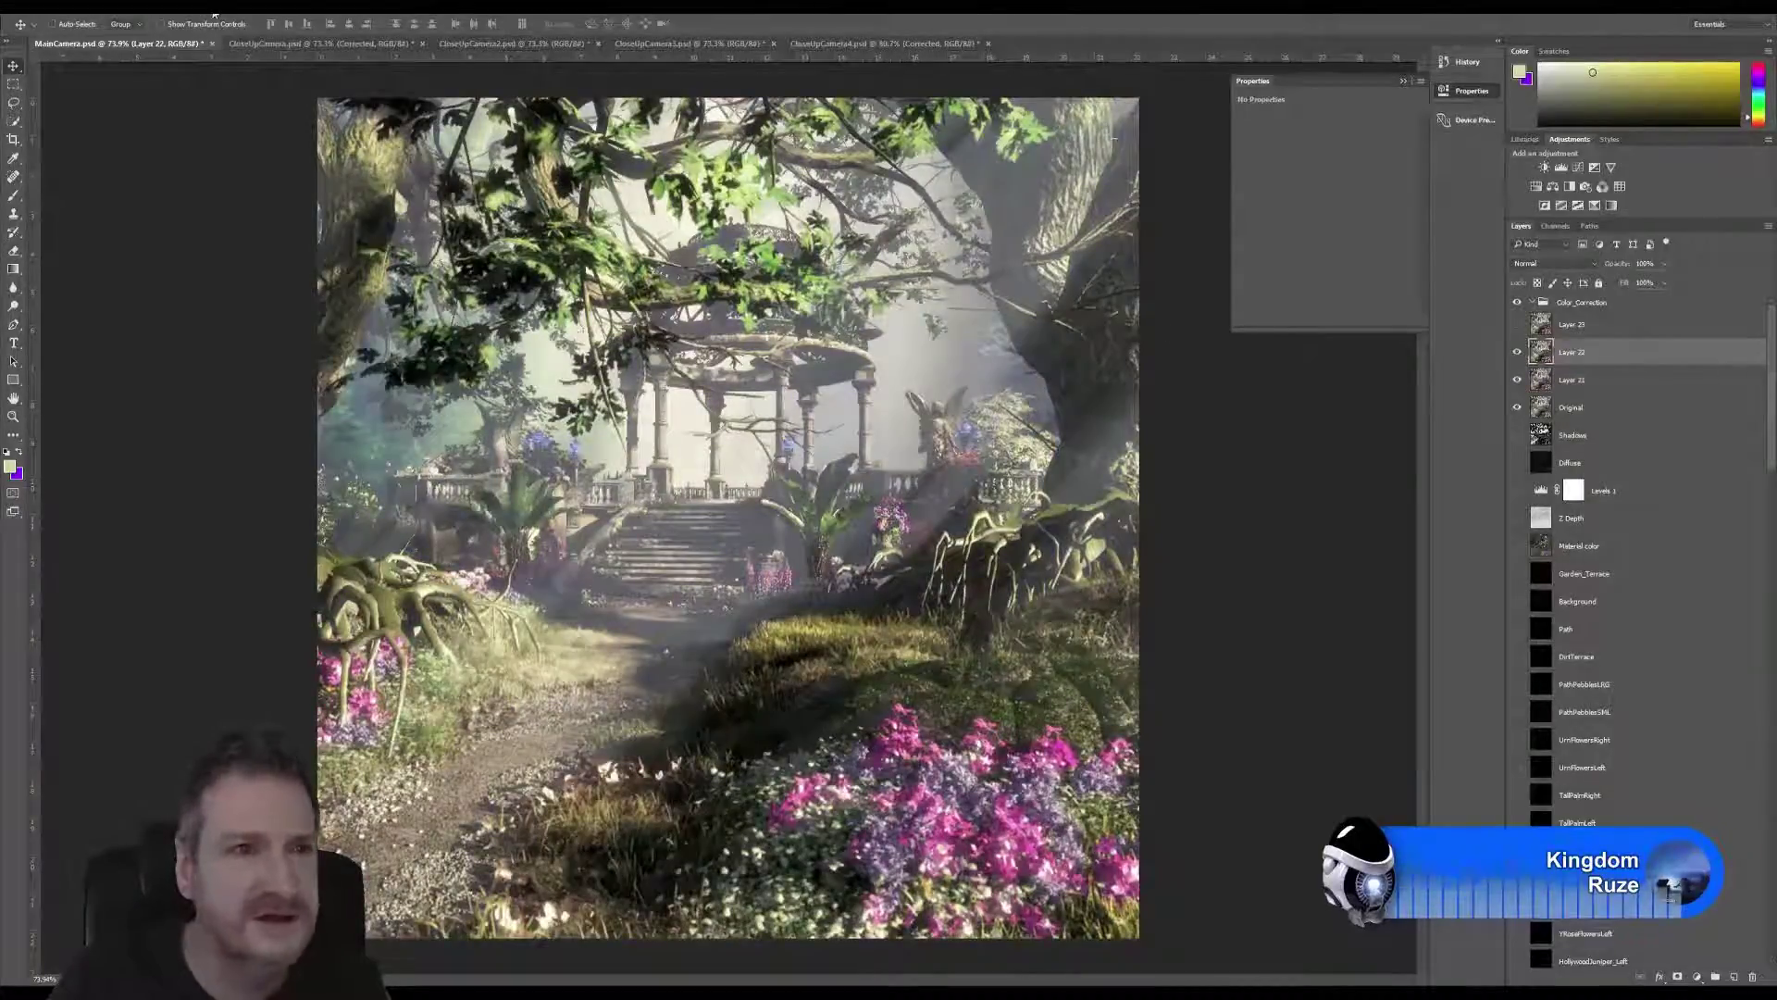
pyautogui.doubleClick(1573, 380)
pyautogui.write('Ra')
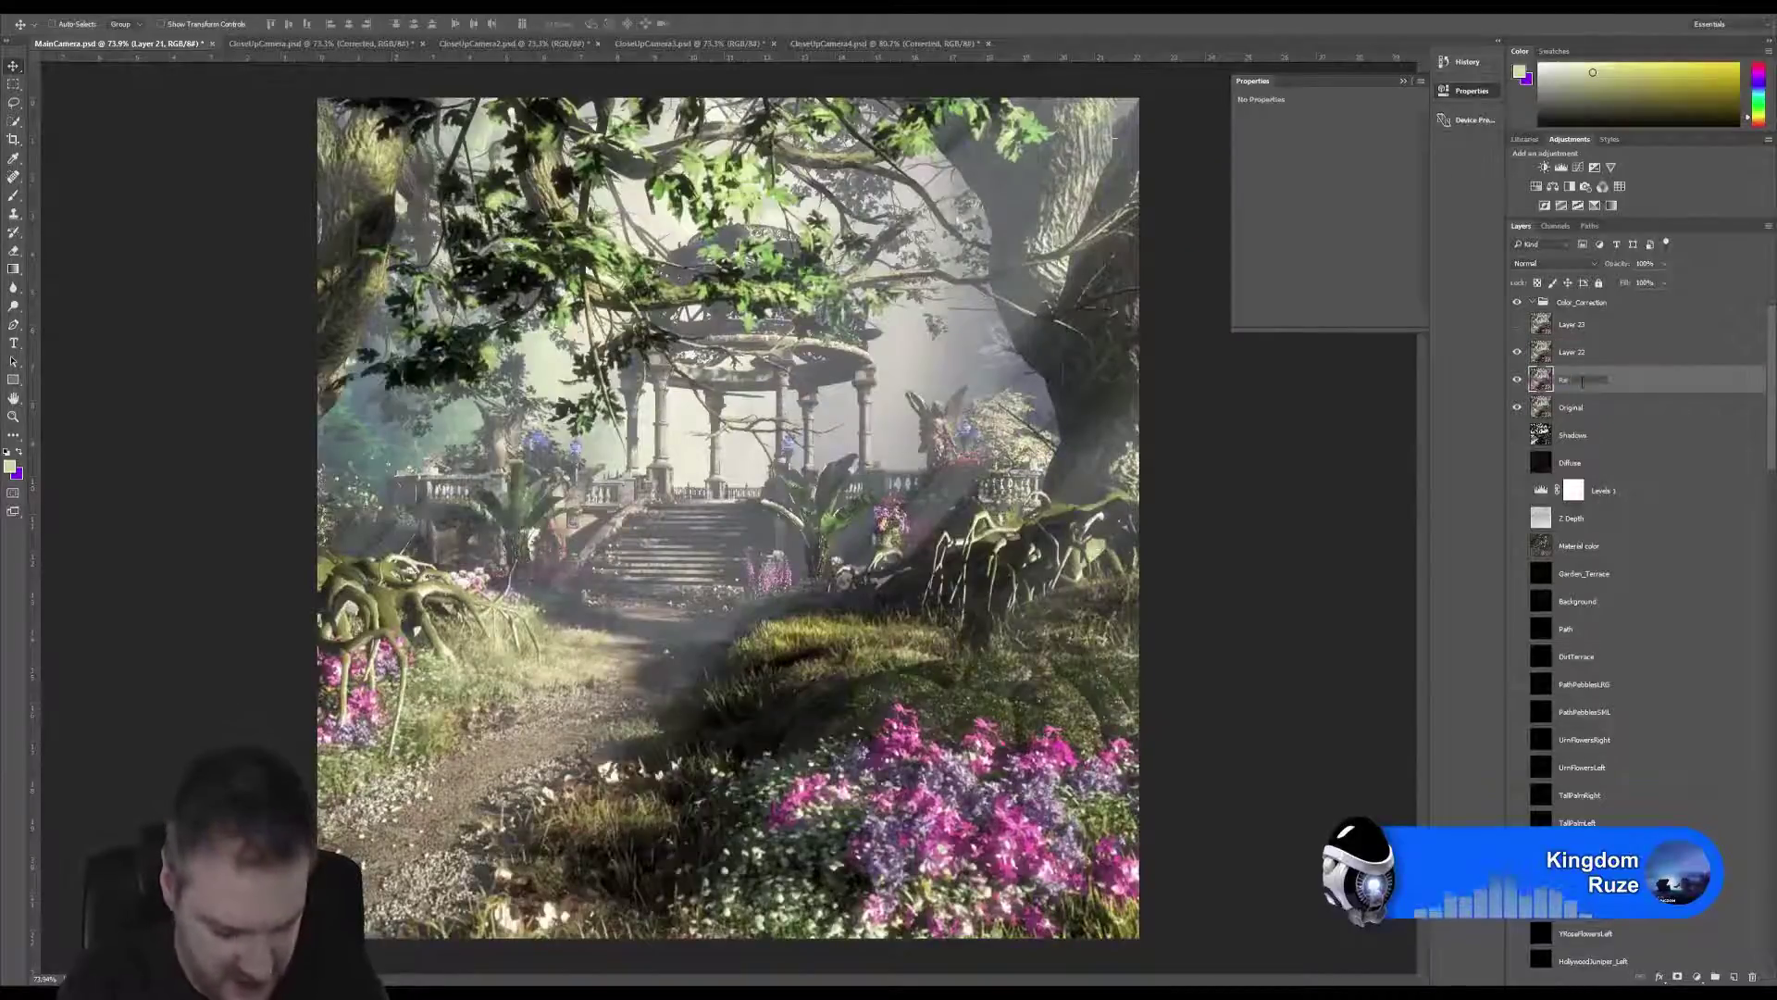
pyautogui.write('nder')
pyautogui.press('Return')
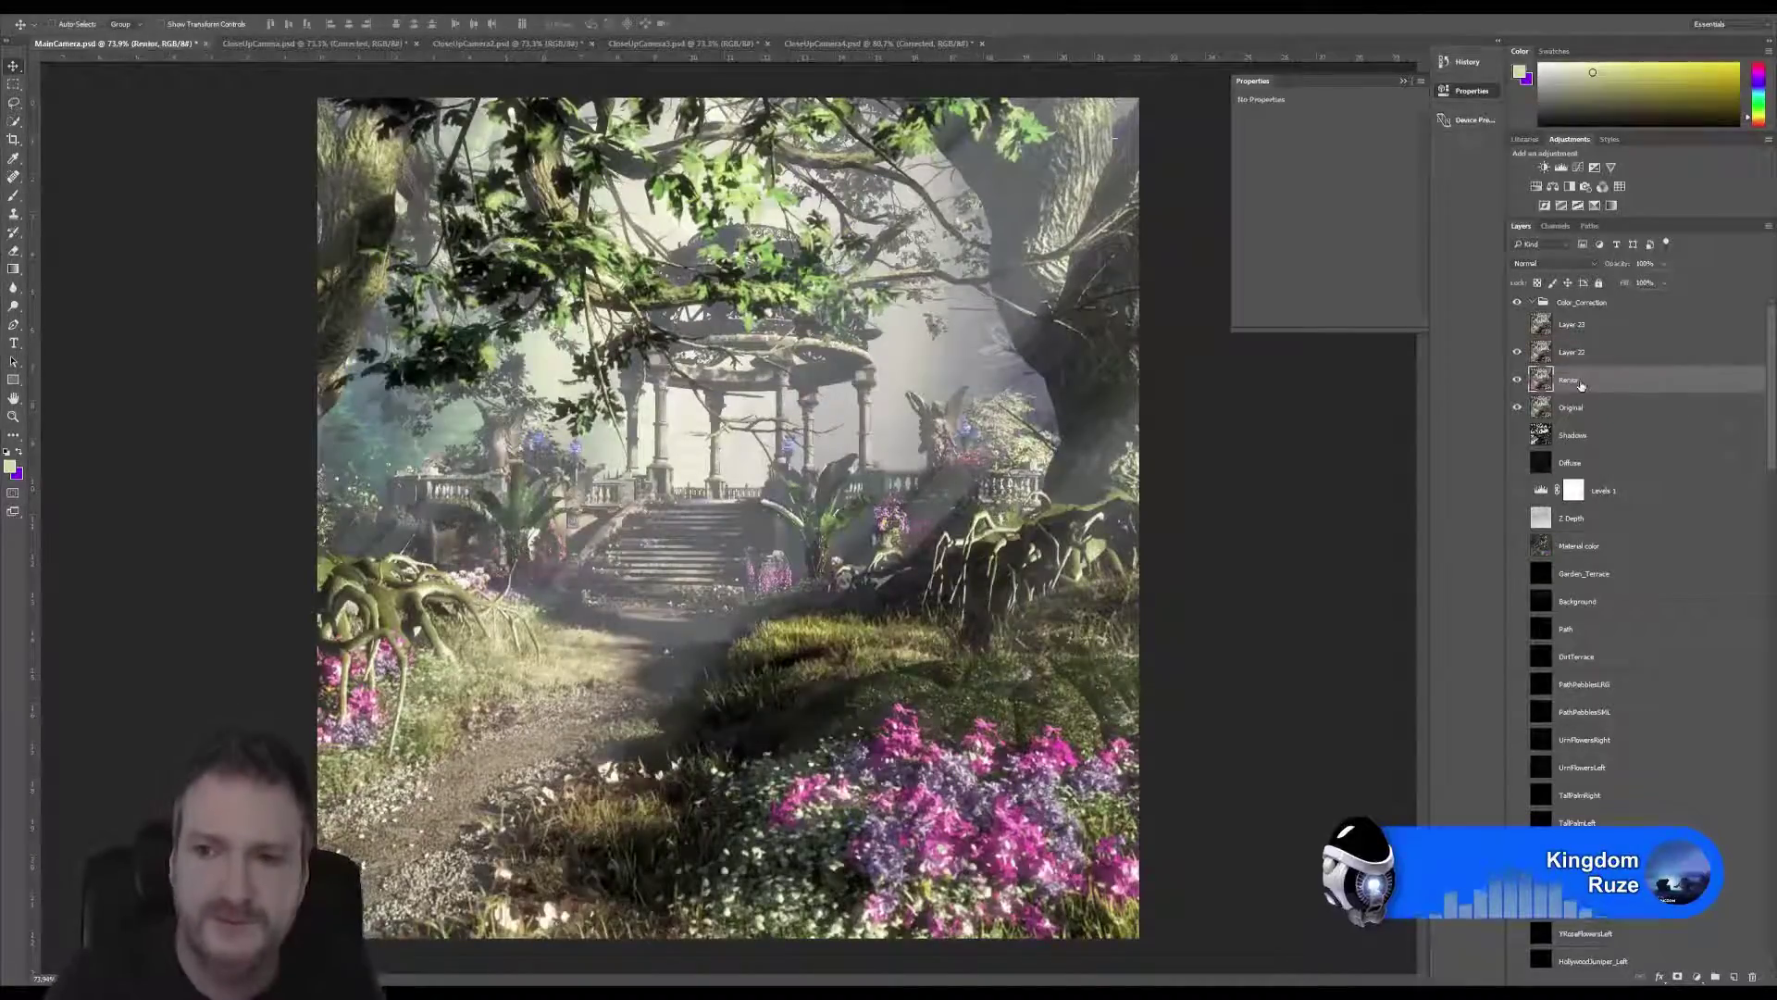
# Apply the custom MY_Seurat_GardenTerrace look from Magic Bullet Looks to the copy directly above Renoir.
pyautogui.click(1575, 355)
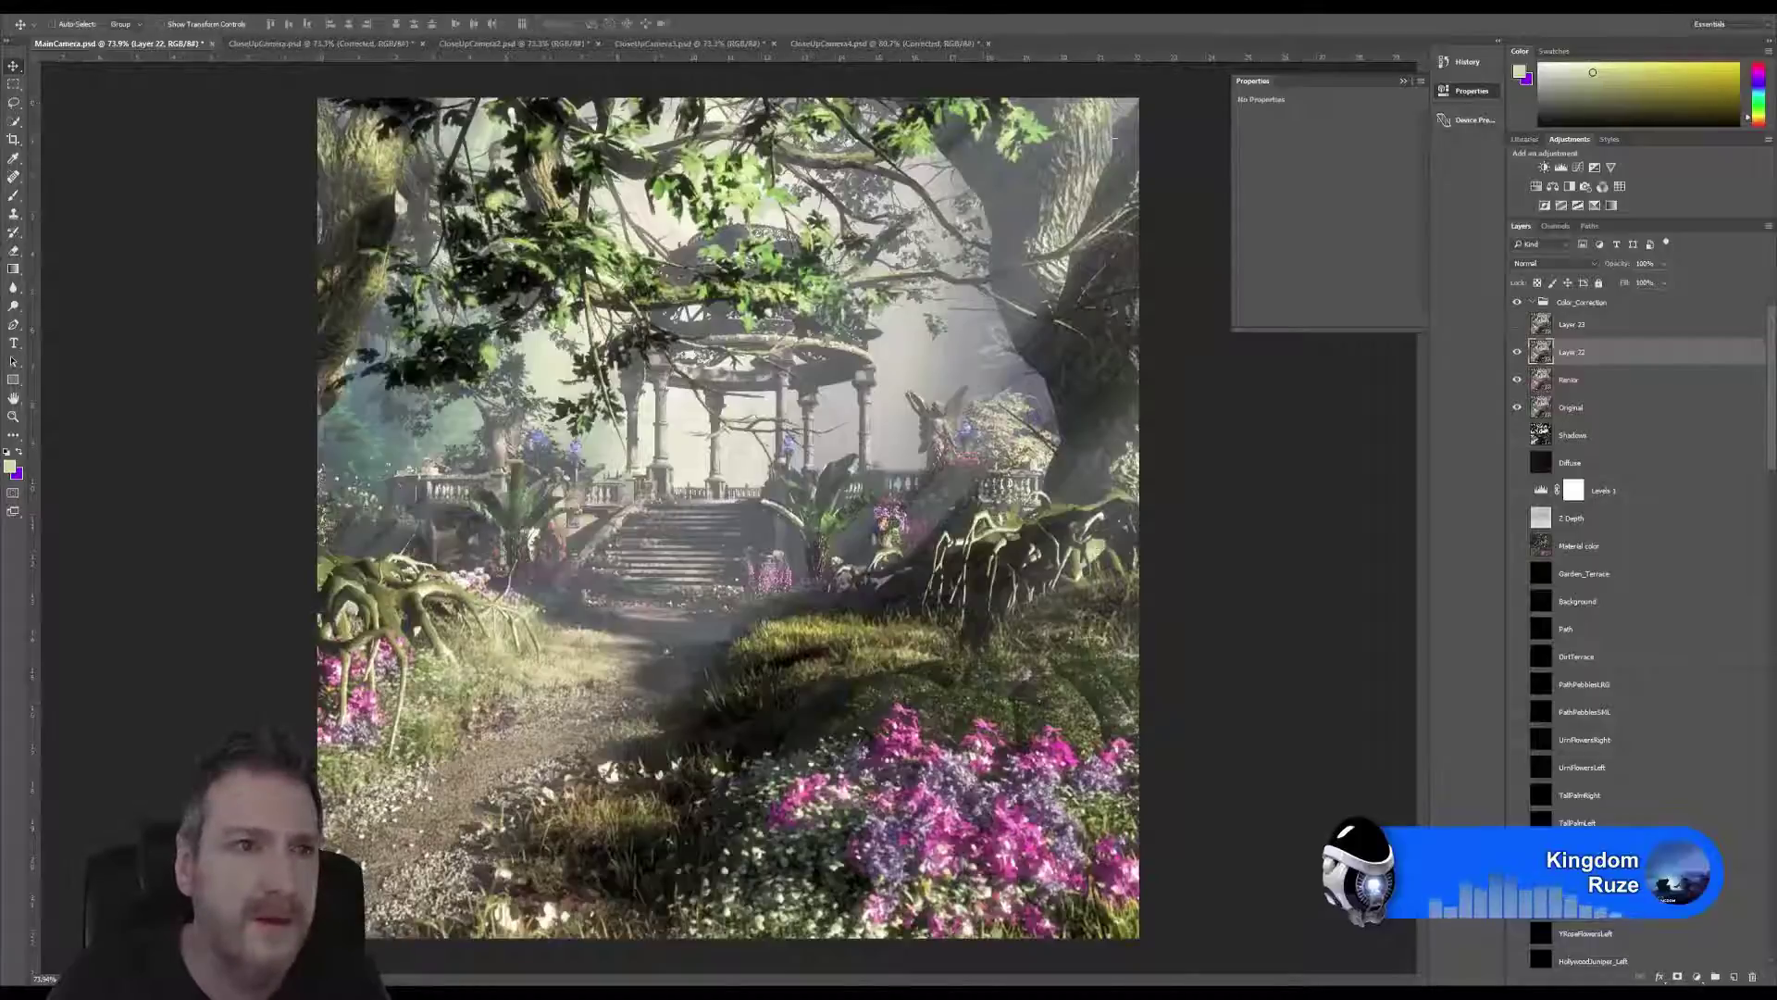
pyautogui.click(230, 2)
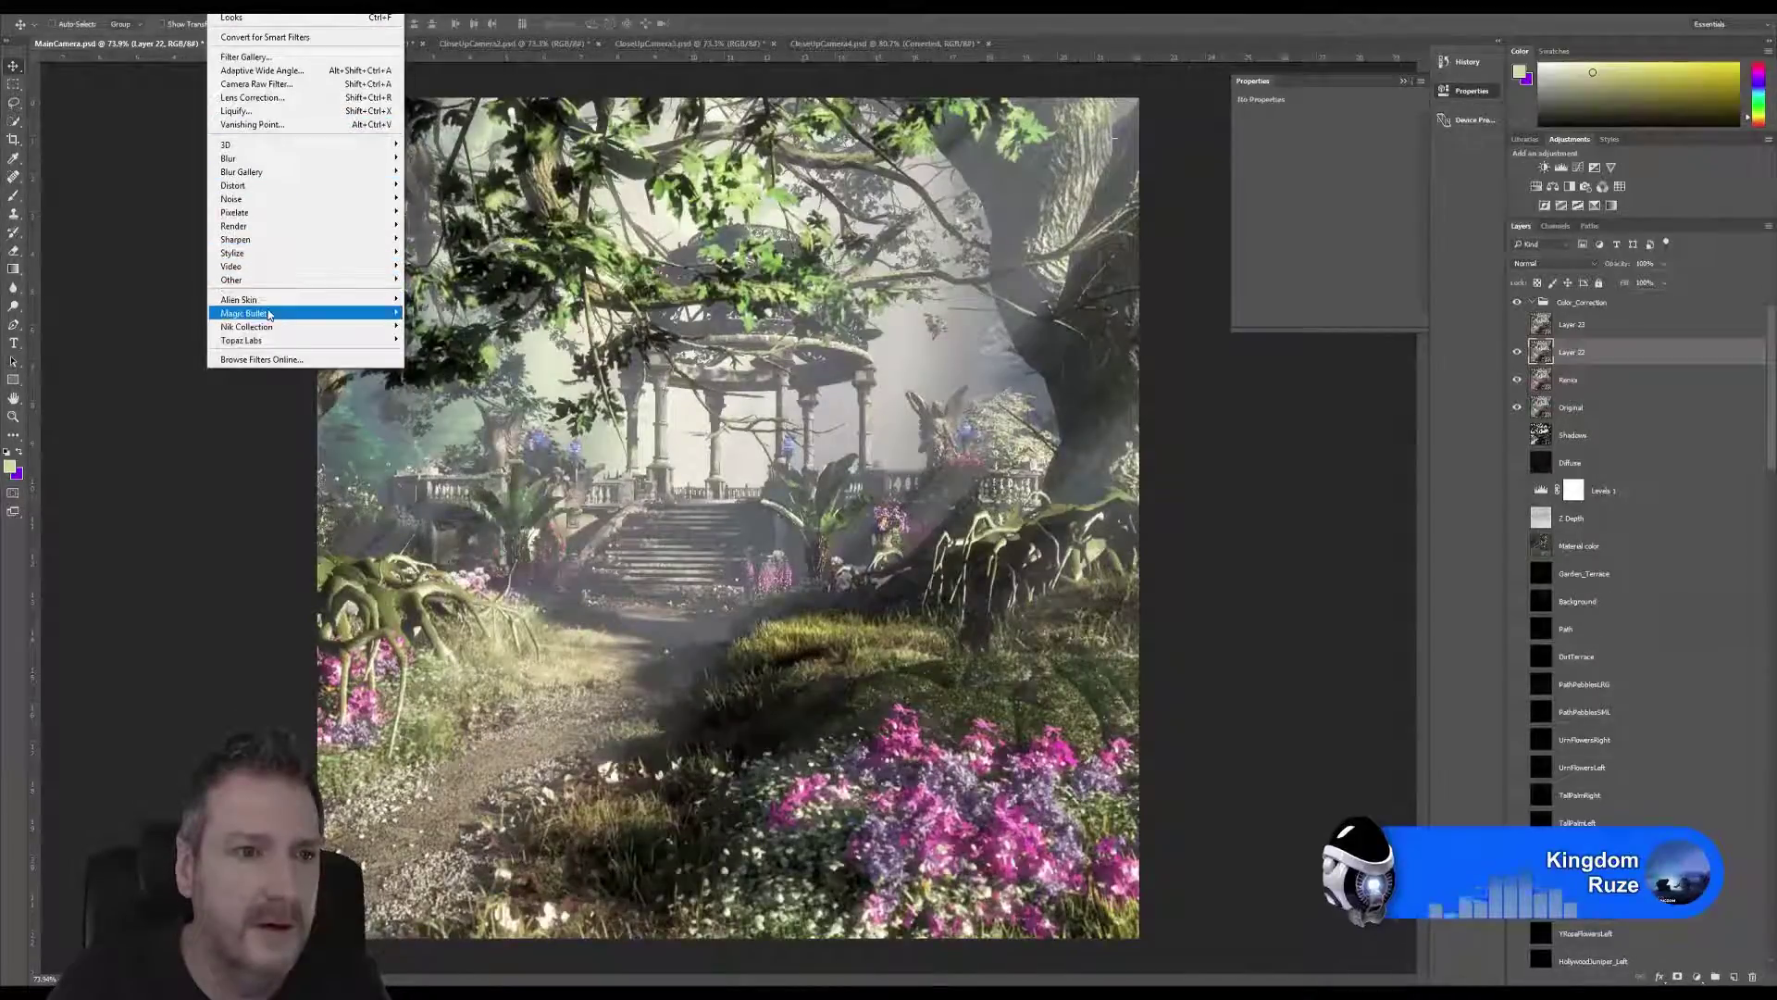
pyautogui.click(185, 314)
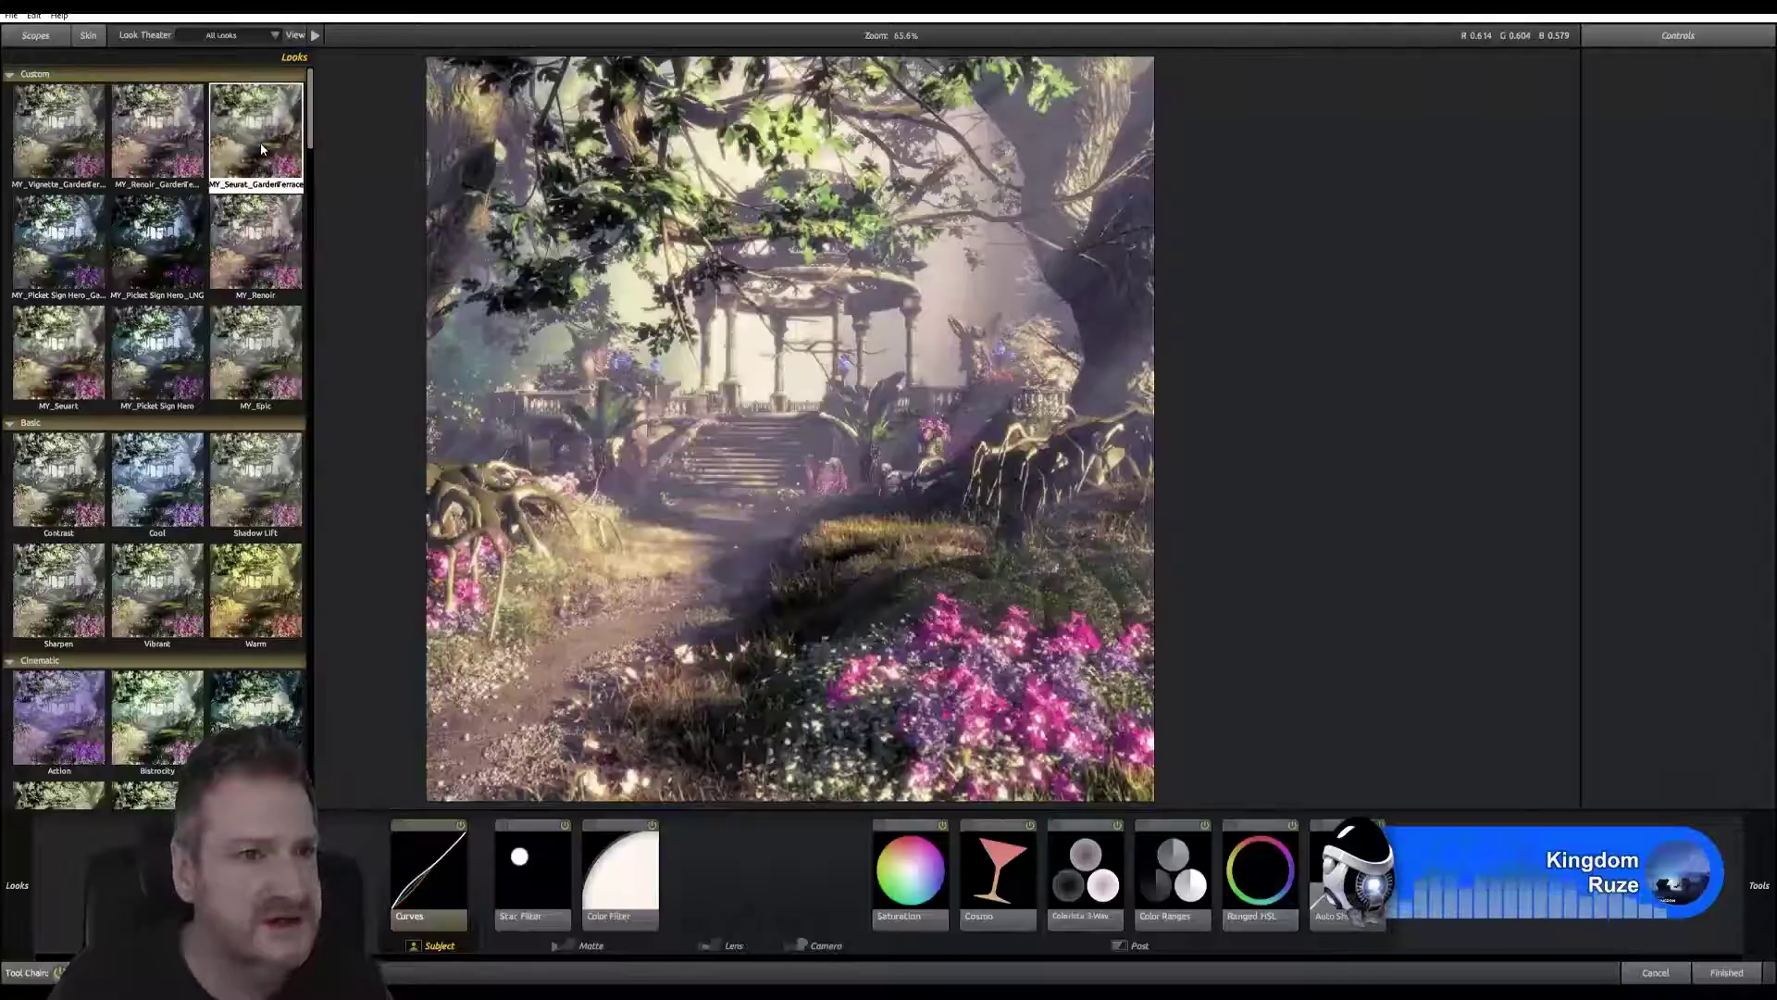
pyautogui.click(262, 149)
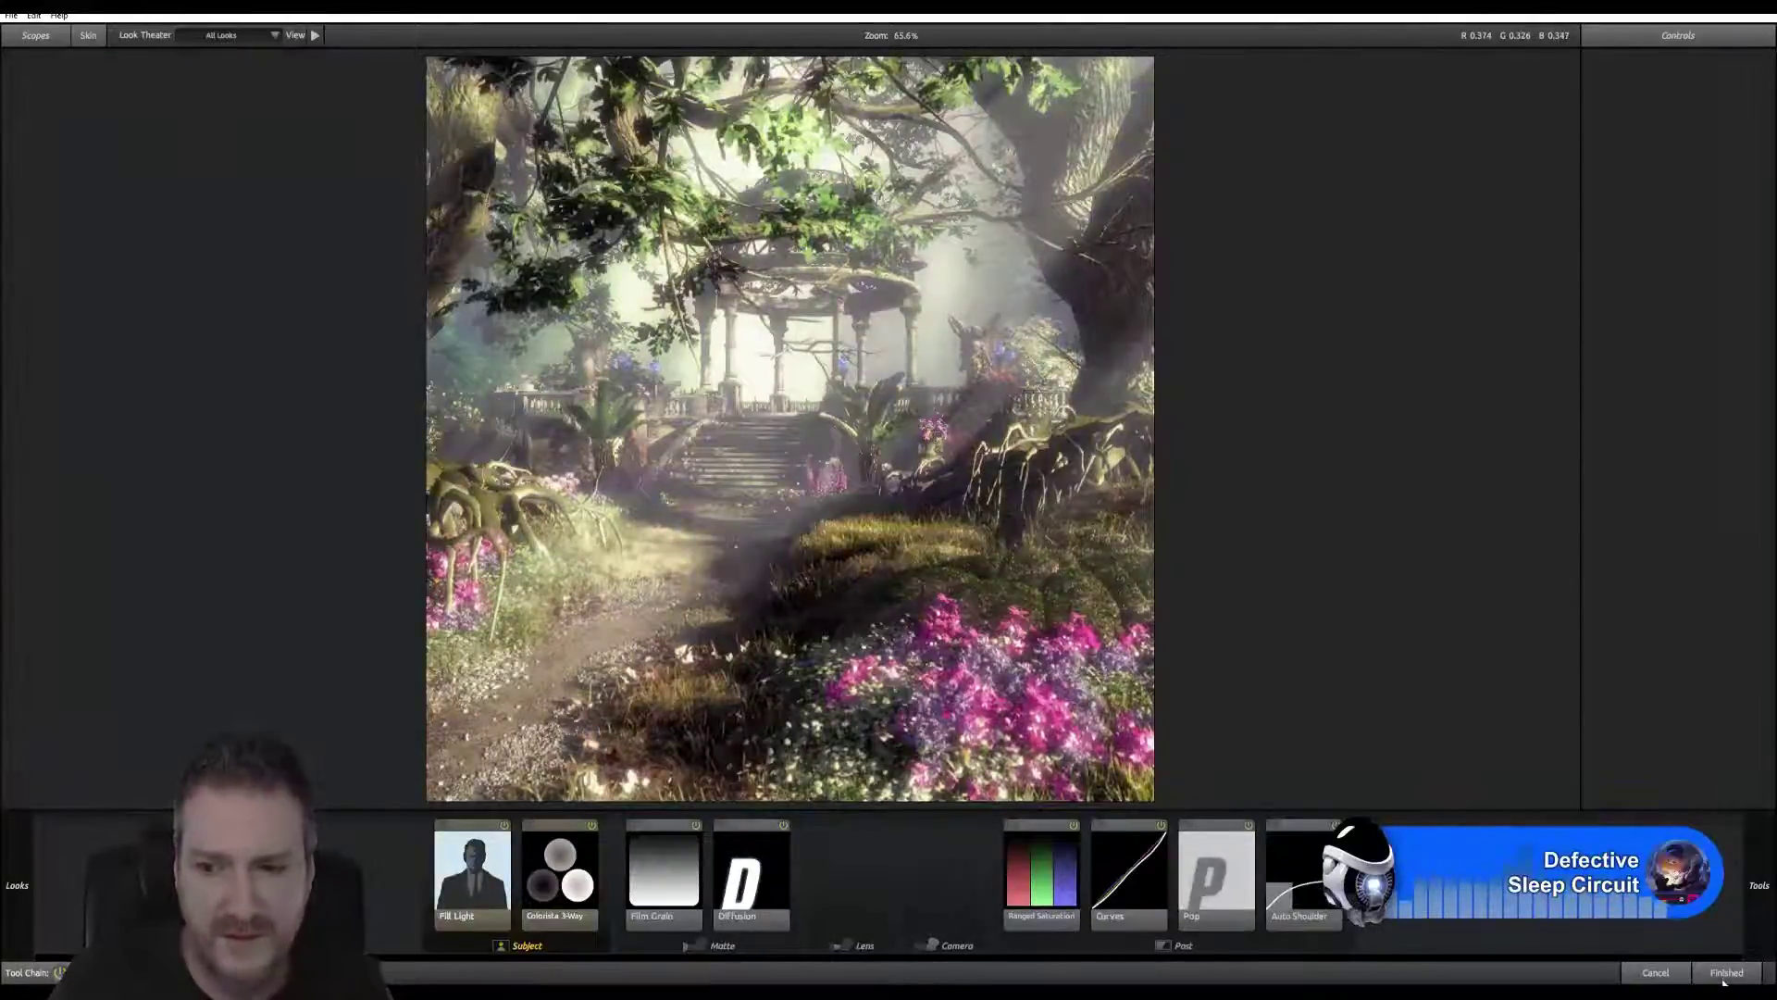
pyautogui.click(1723, 977)
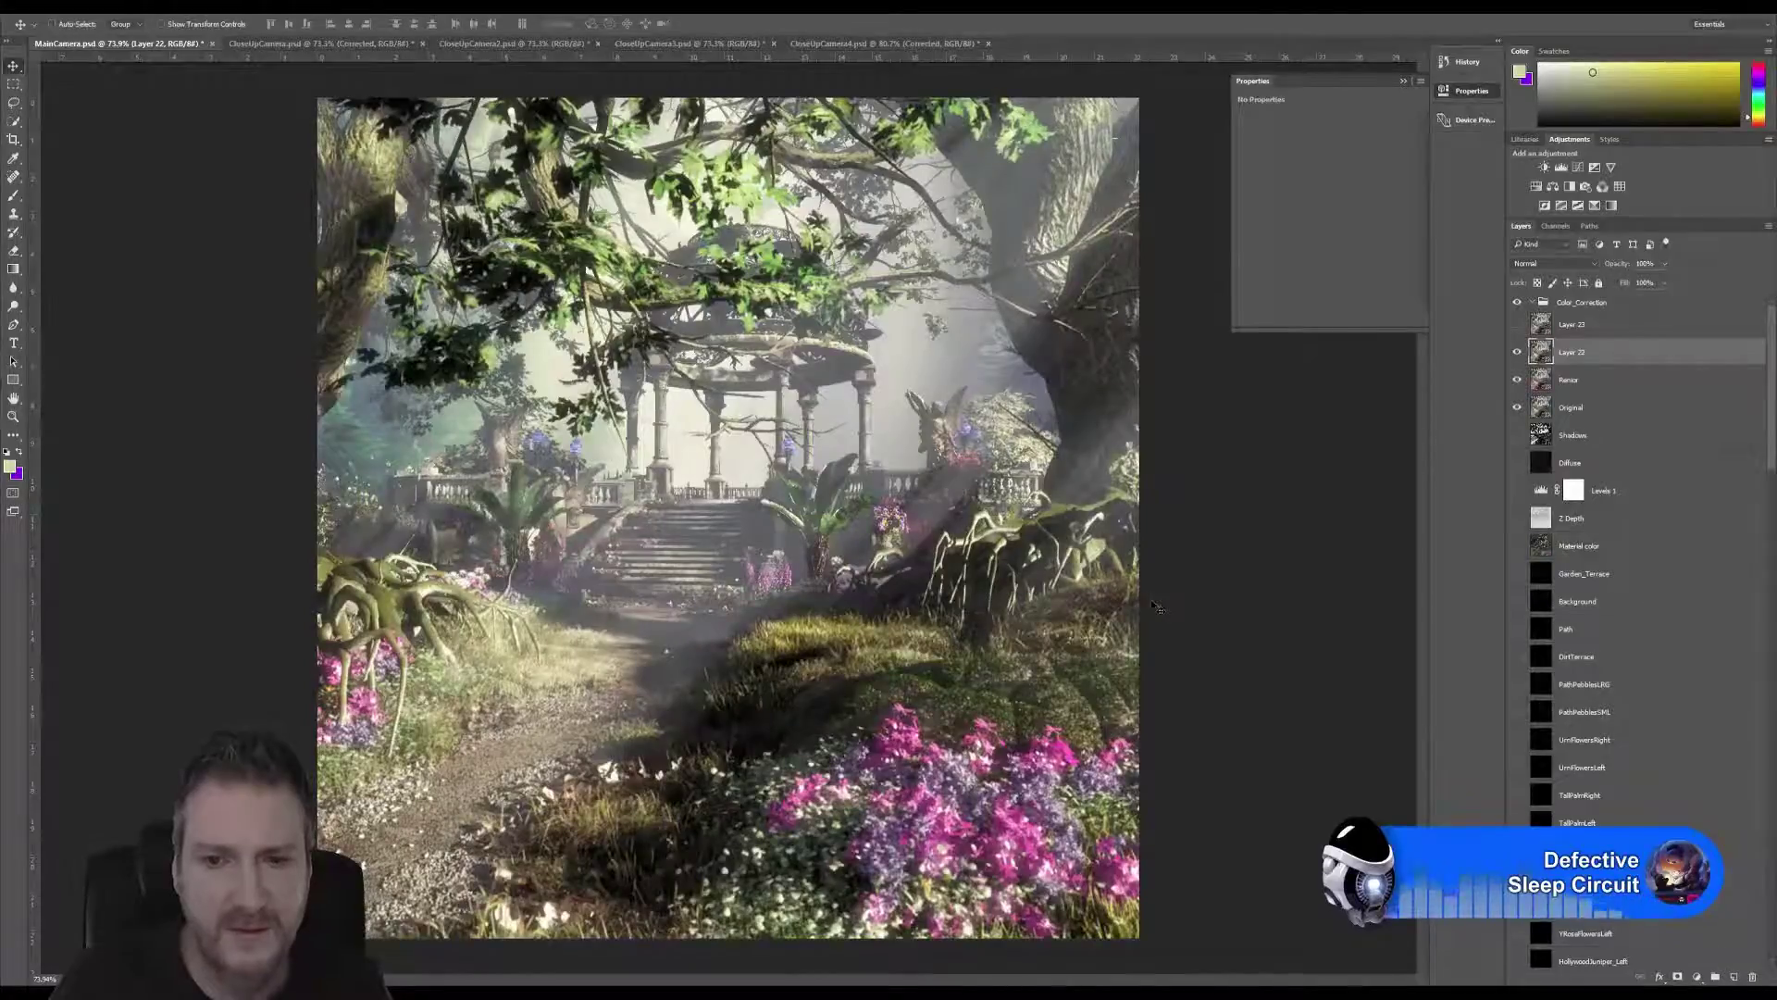
# Rename the copy directly above Renoir as Seurat.
pyautogui.doubleClick(1578, 354)
pyautogui.write('Sc')
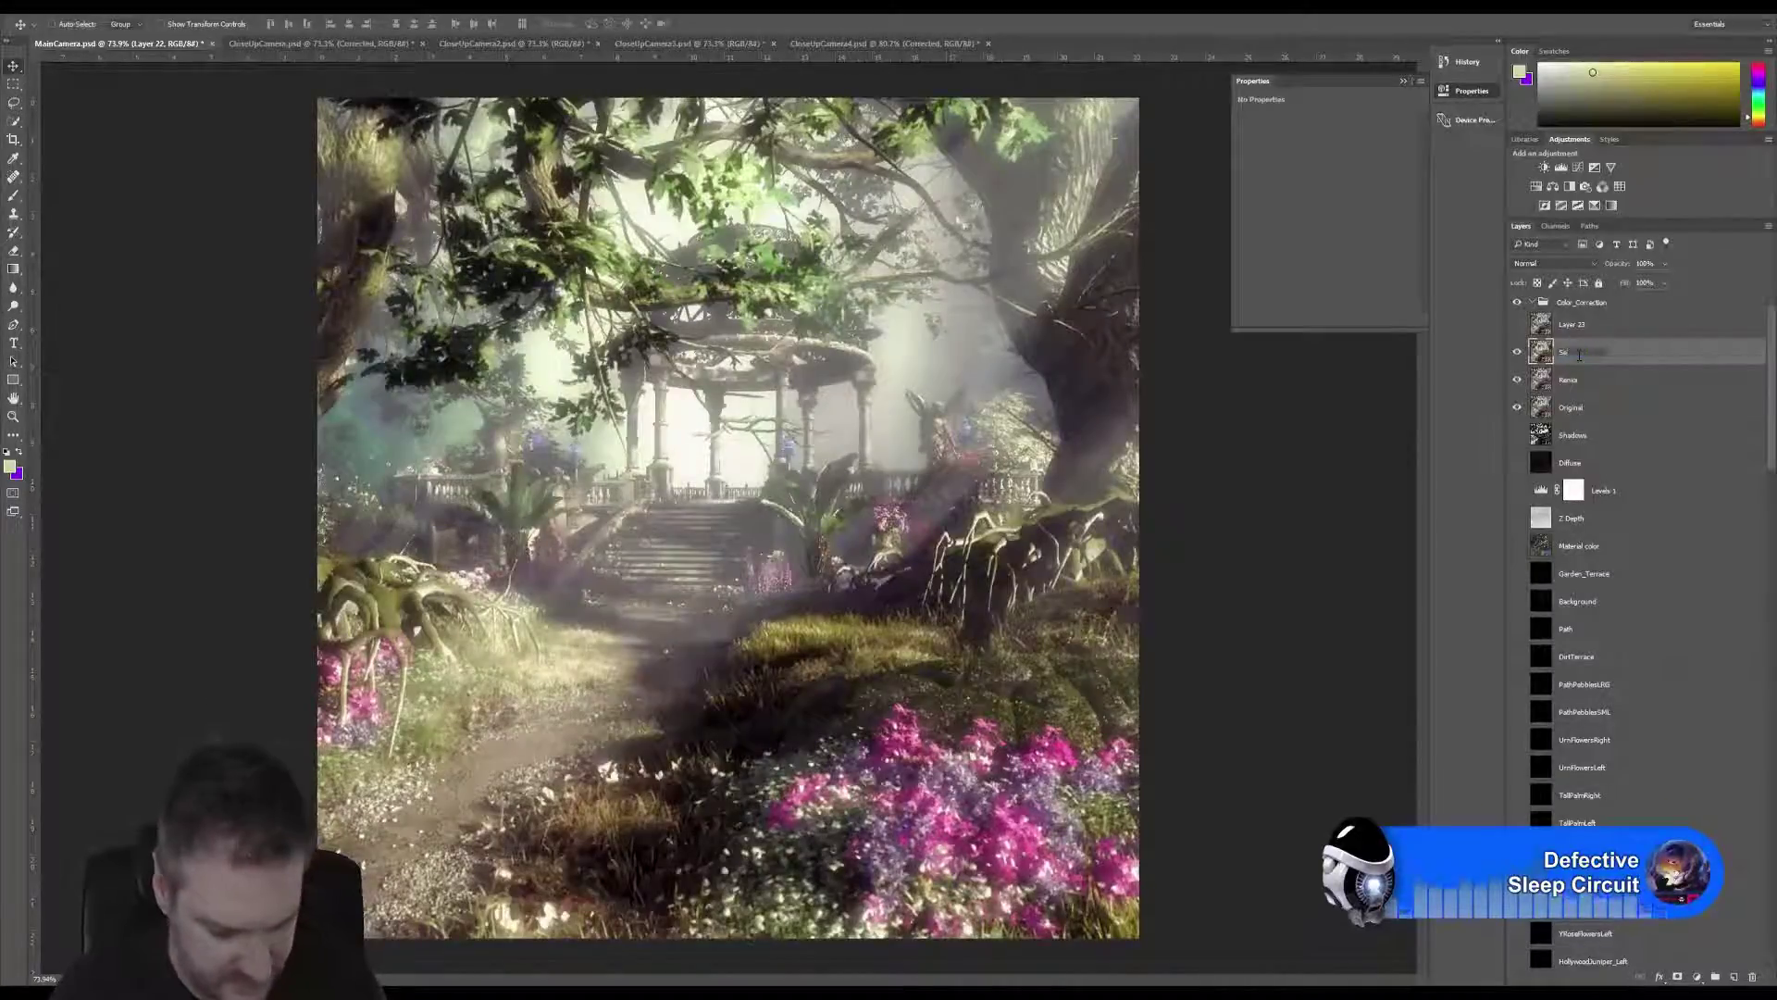
pyautogui.write('urat')
pyautogui.press('Return')
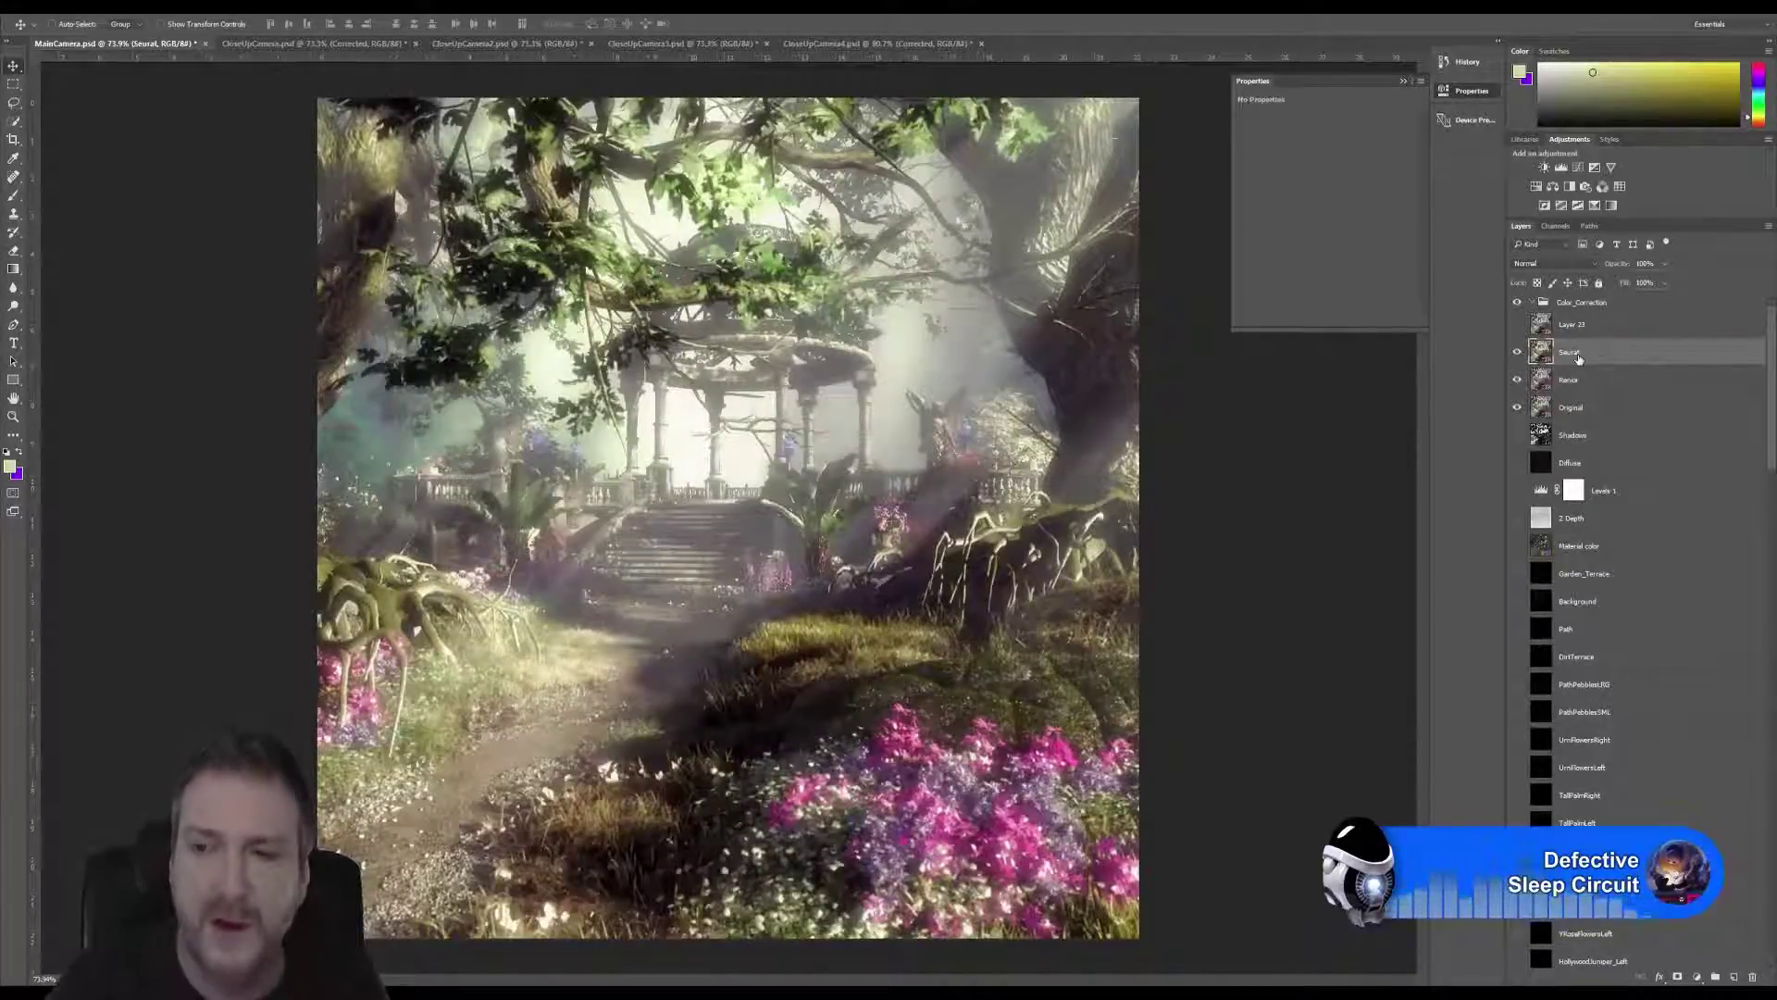
# Show the topmost copy and apply the custom MY_Picket Sign Hero_Ga... look from Magic Bullet Looks to it.
pyautogui.click(1578, 329)
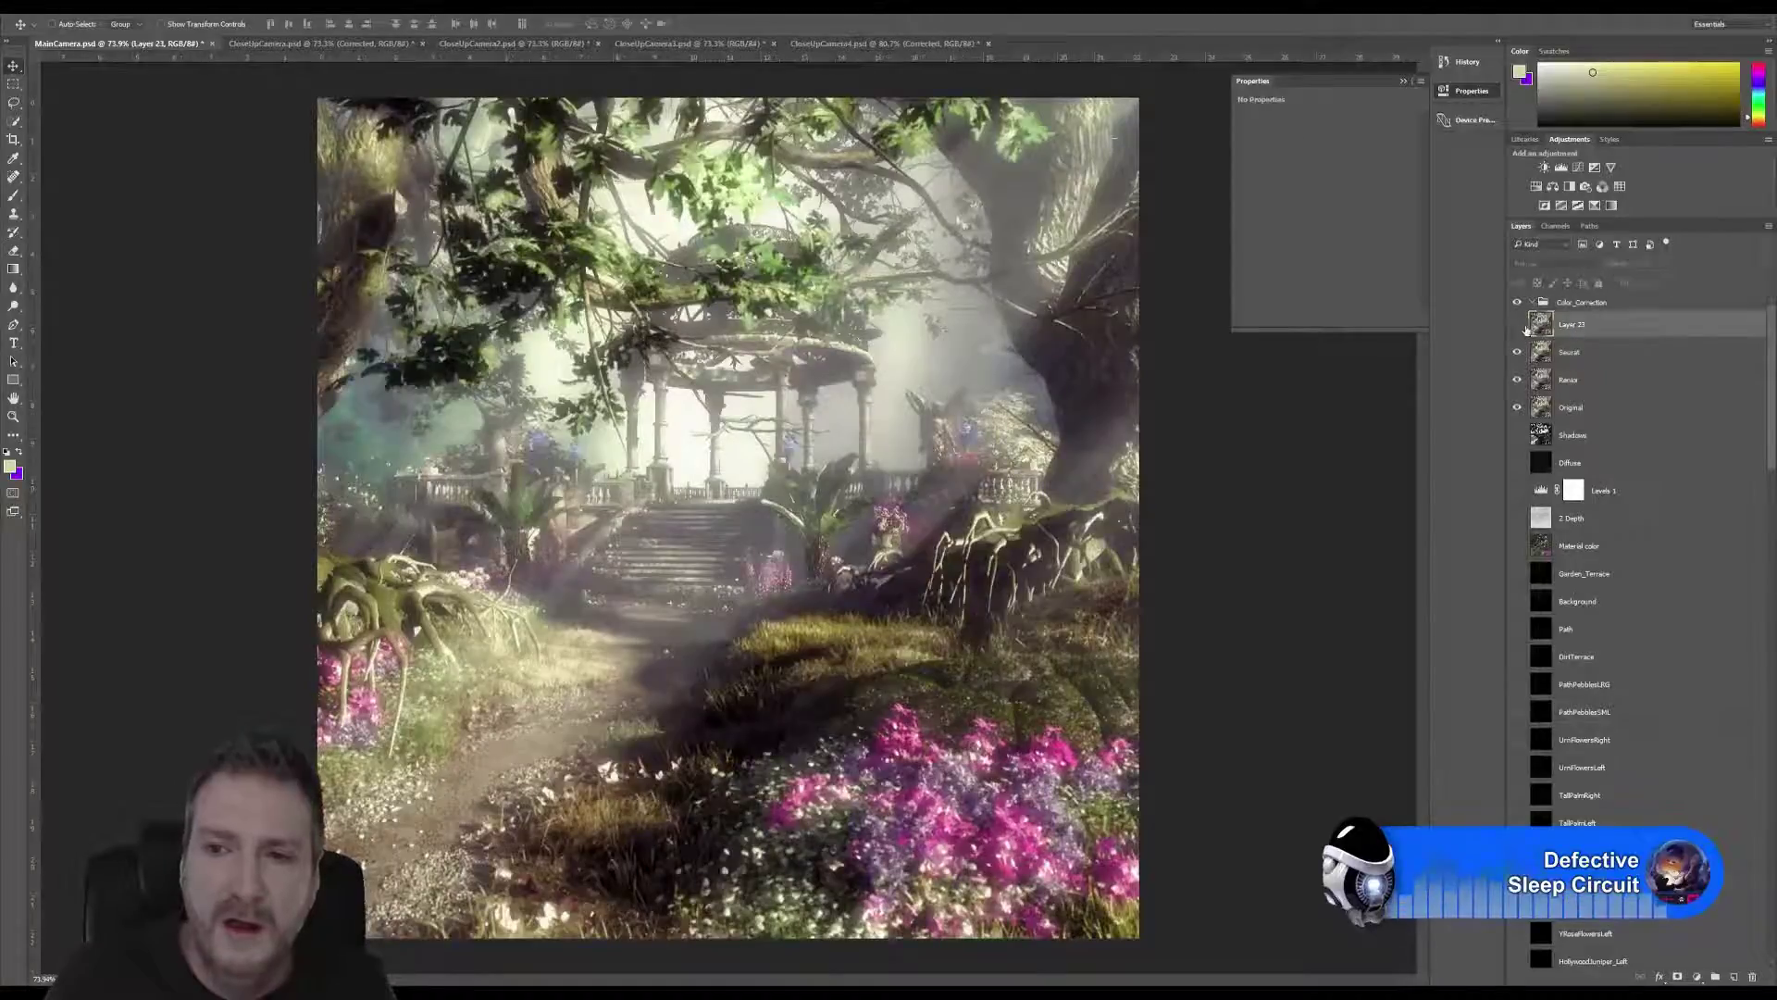
pyautogui.click(1517, 325)
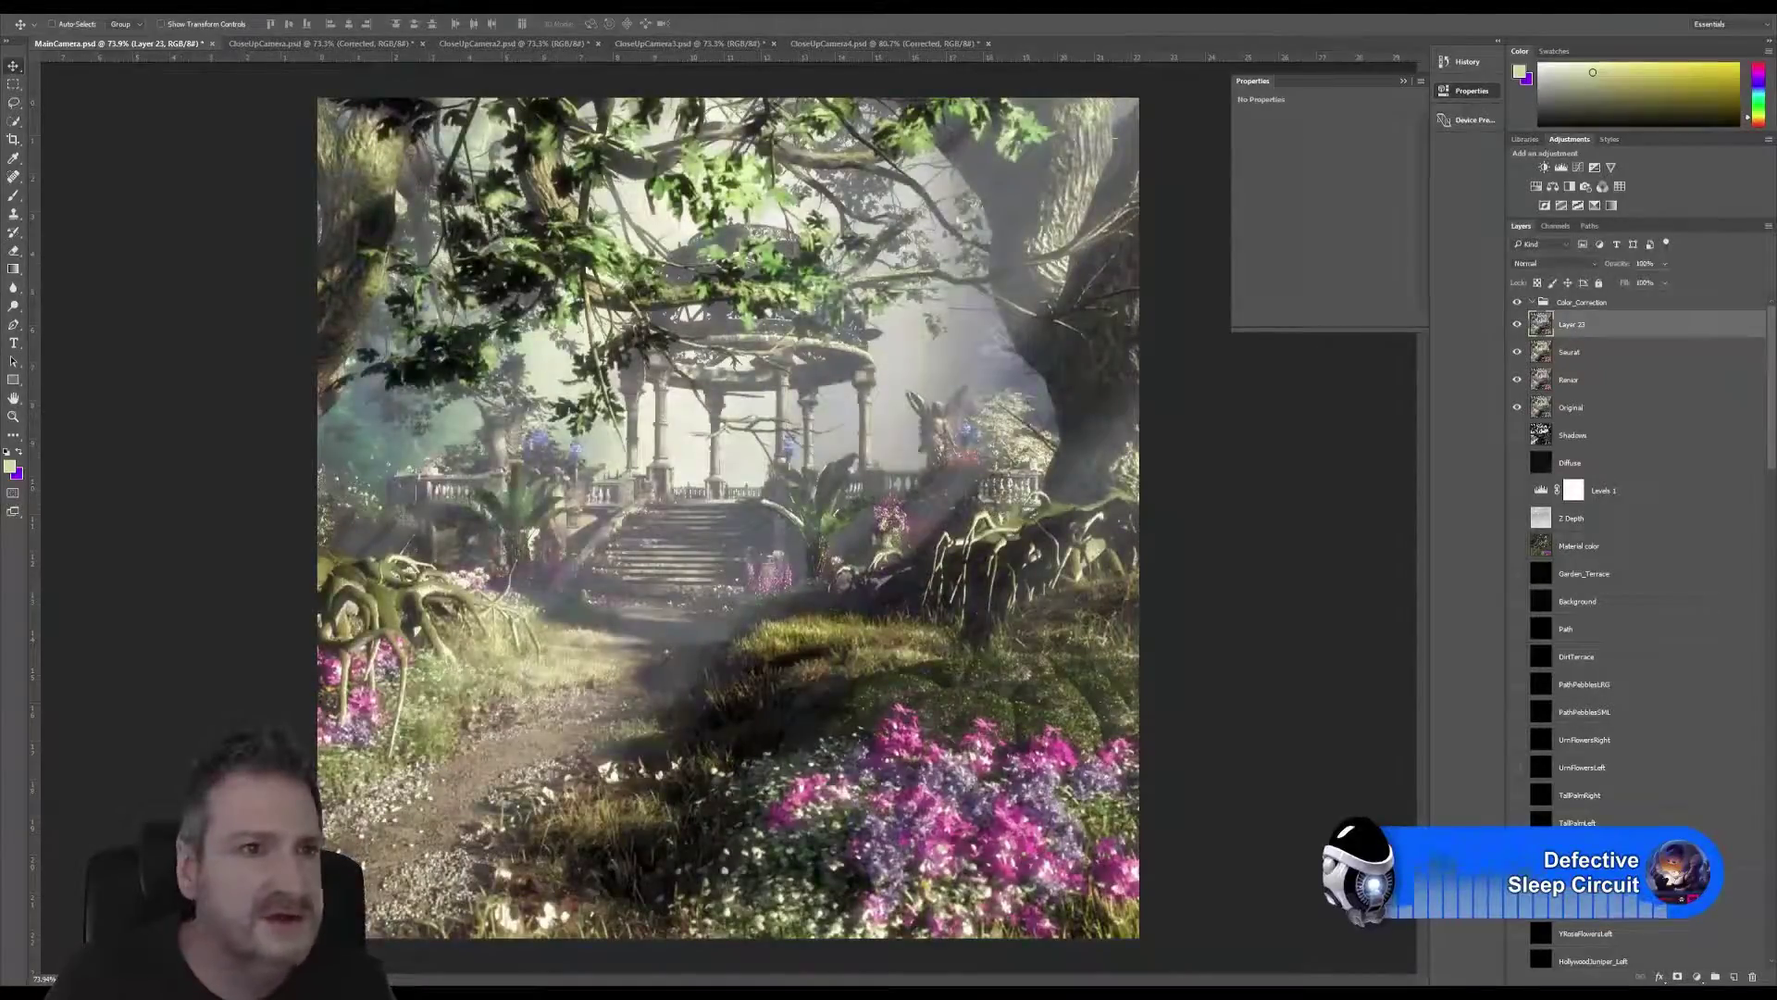
pyautogui.click(216, 13)
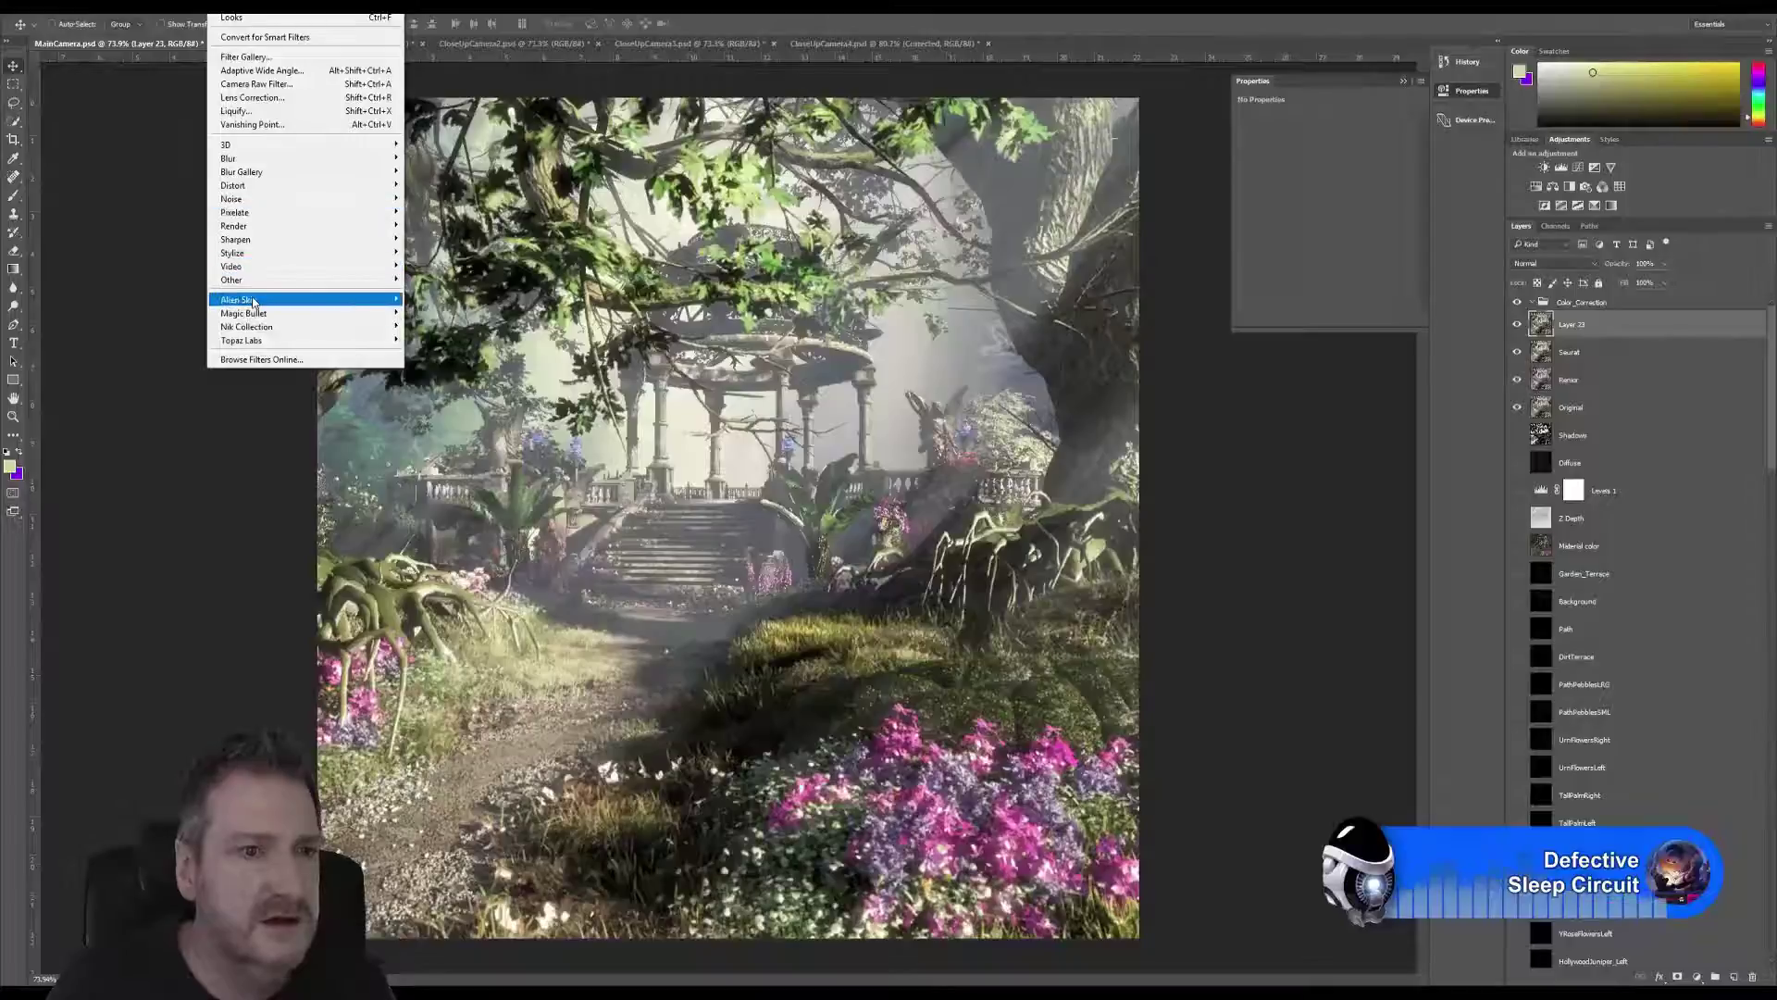
pyautogui.click(180, 313)
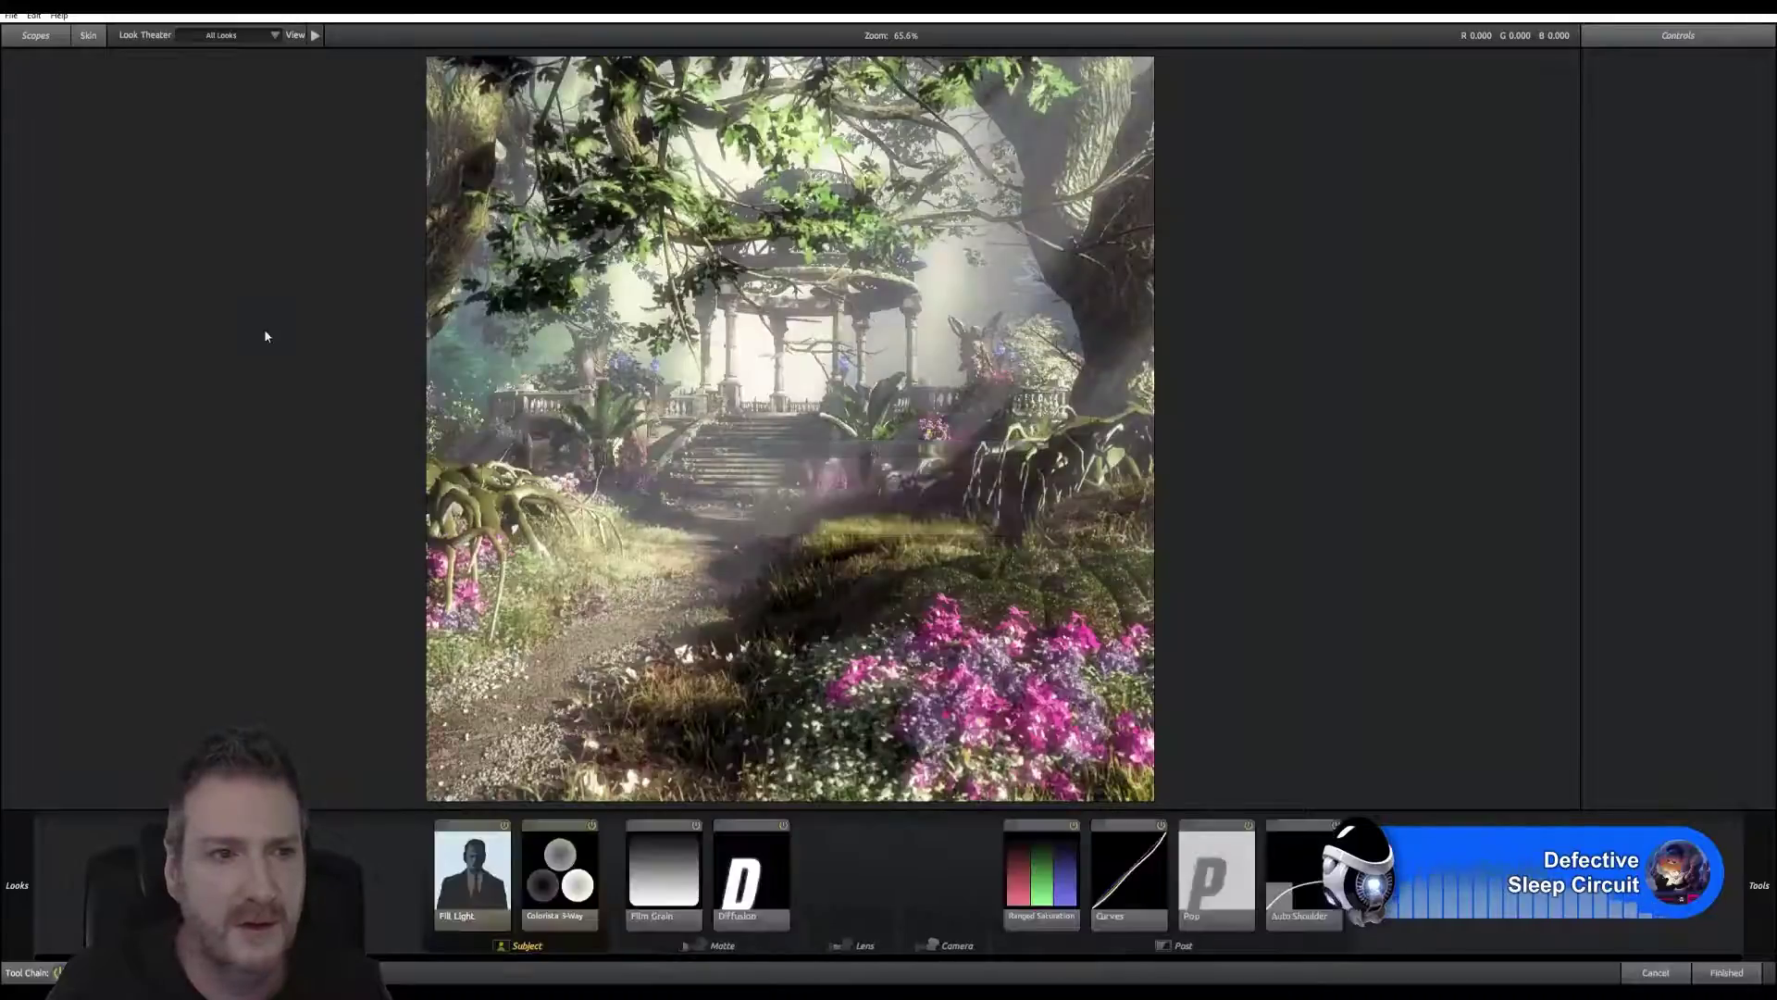
pyautogui.moveTo(9, 268)
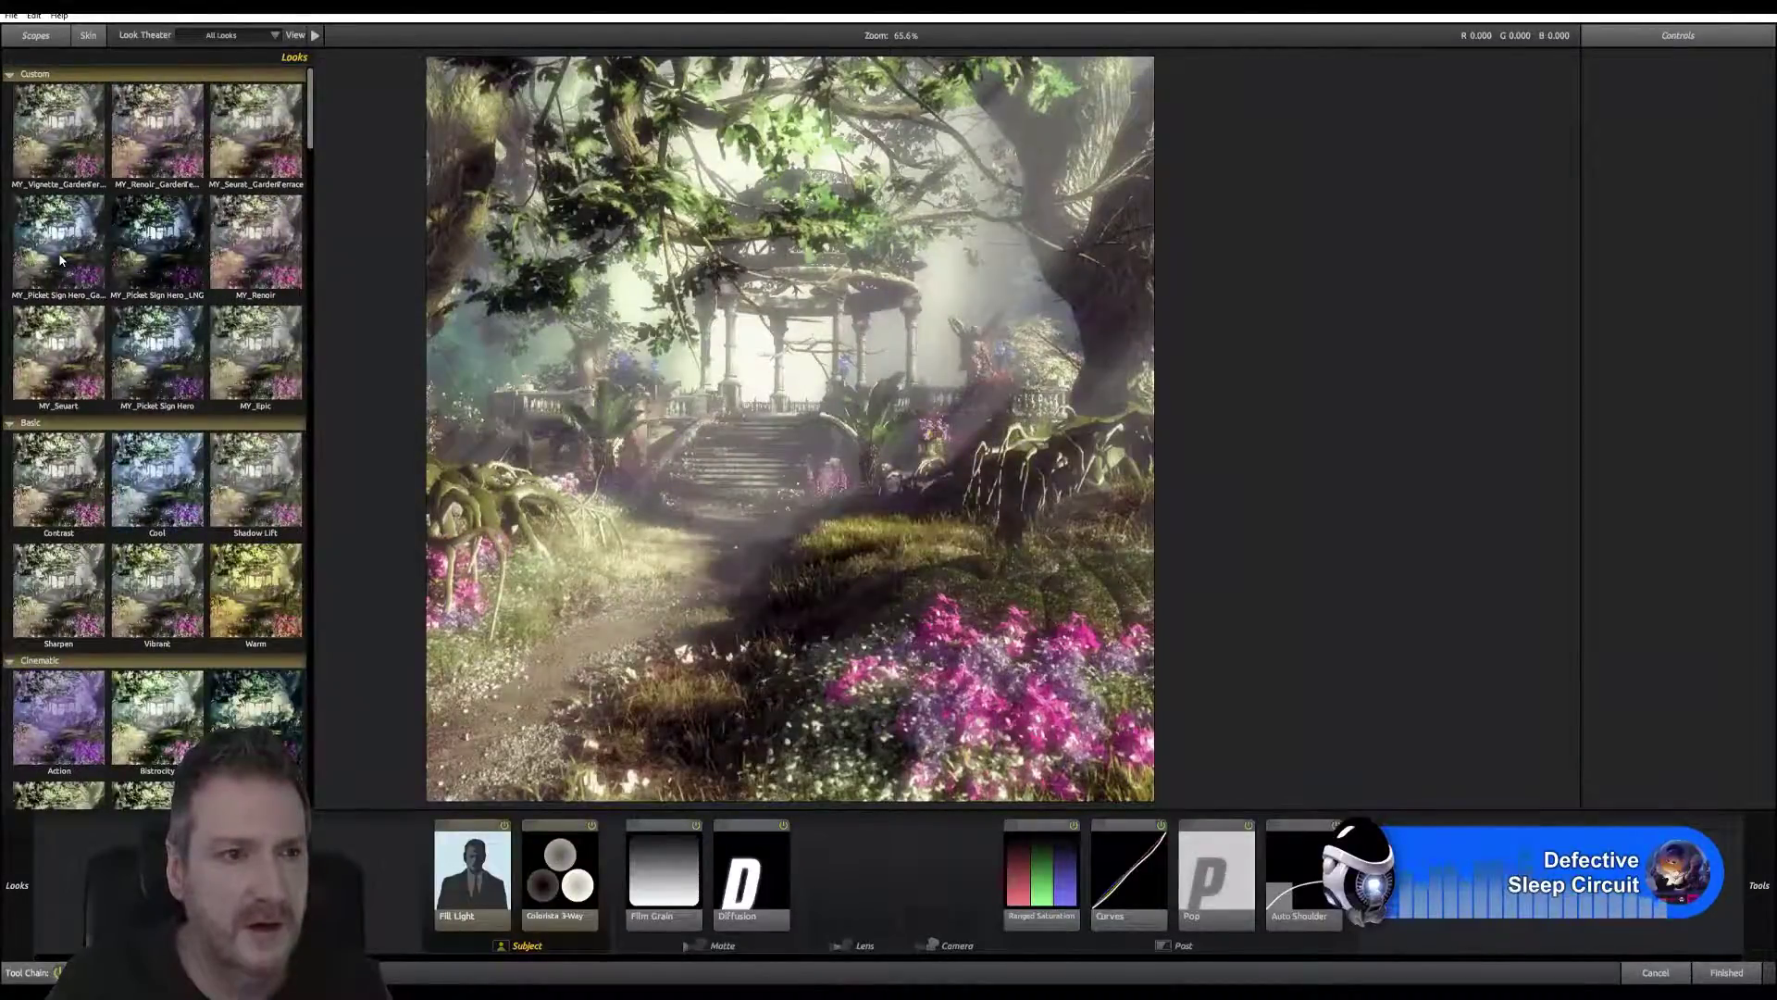
pyautogui.click(60, 260)
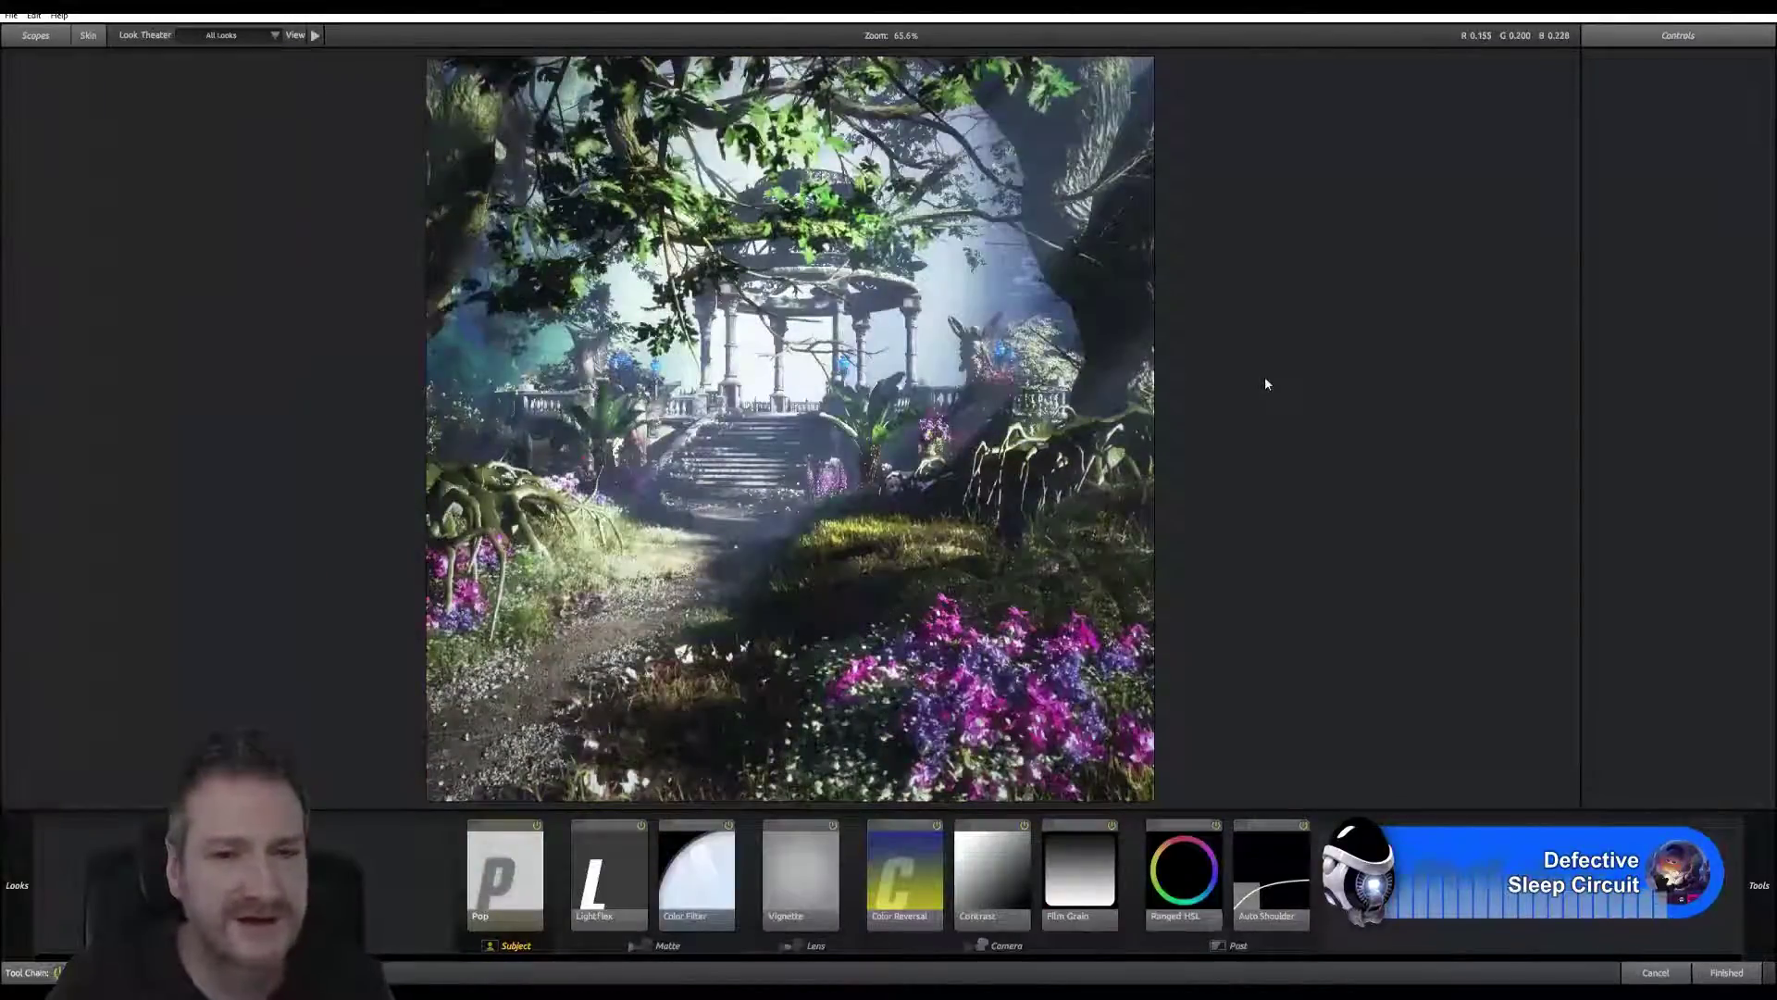
pyautogui.click(1726, 974)
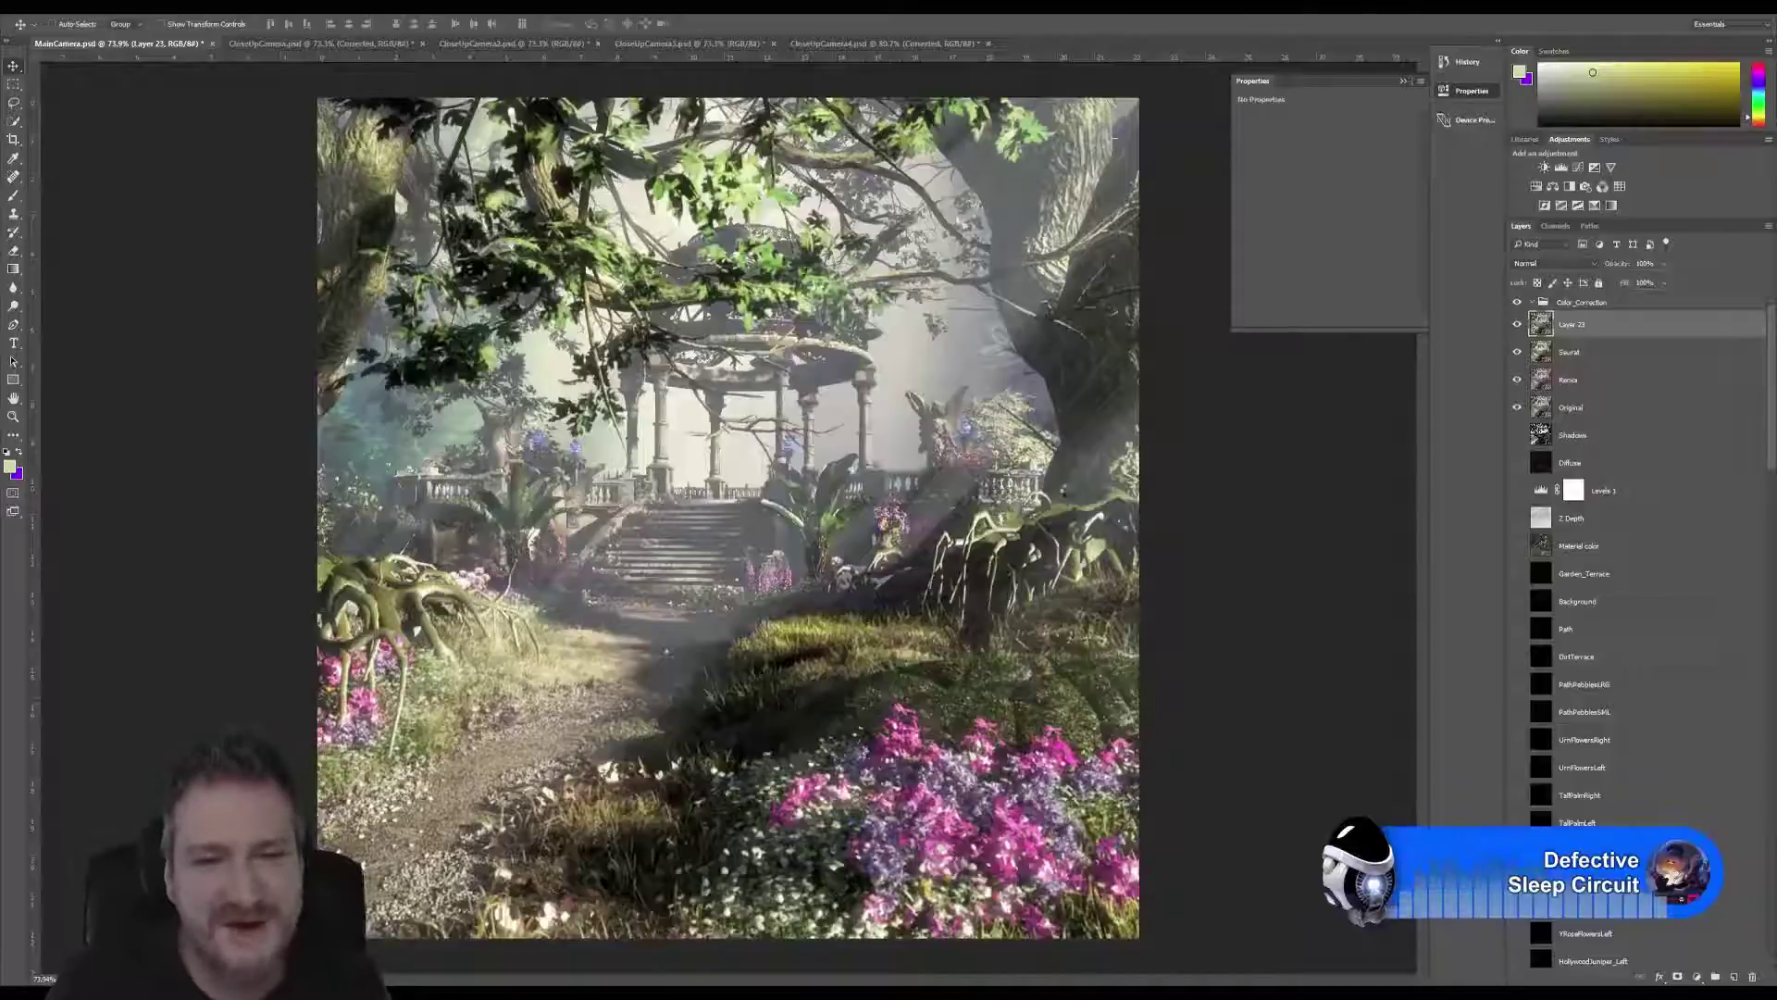
pyautogui.hotkey('ctrl', 'z')
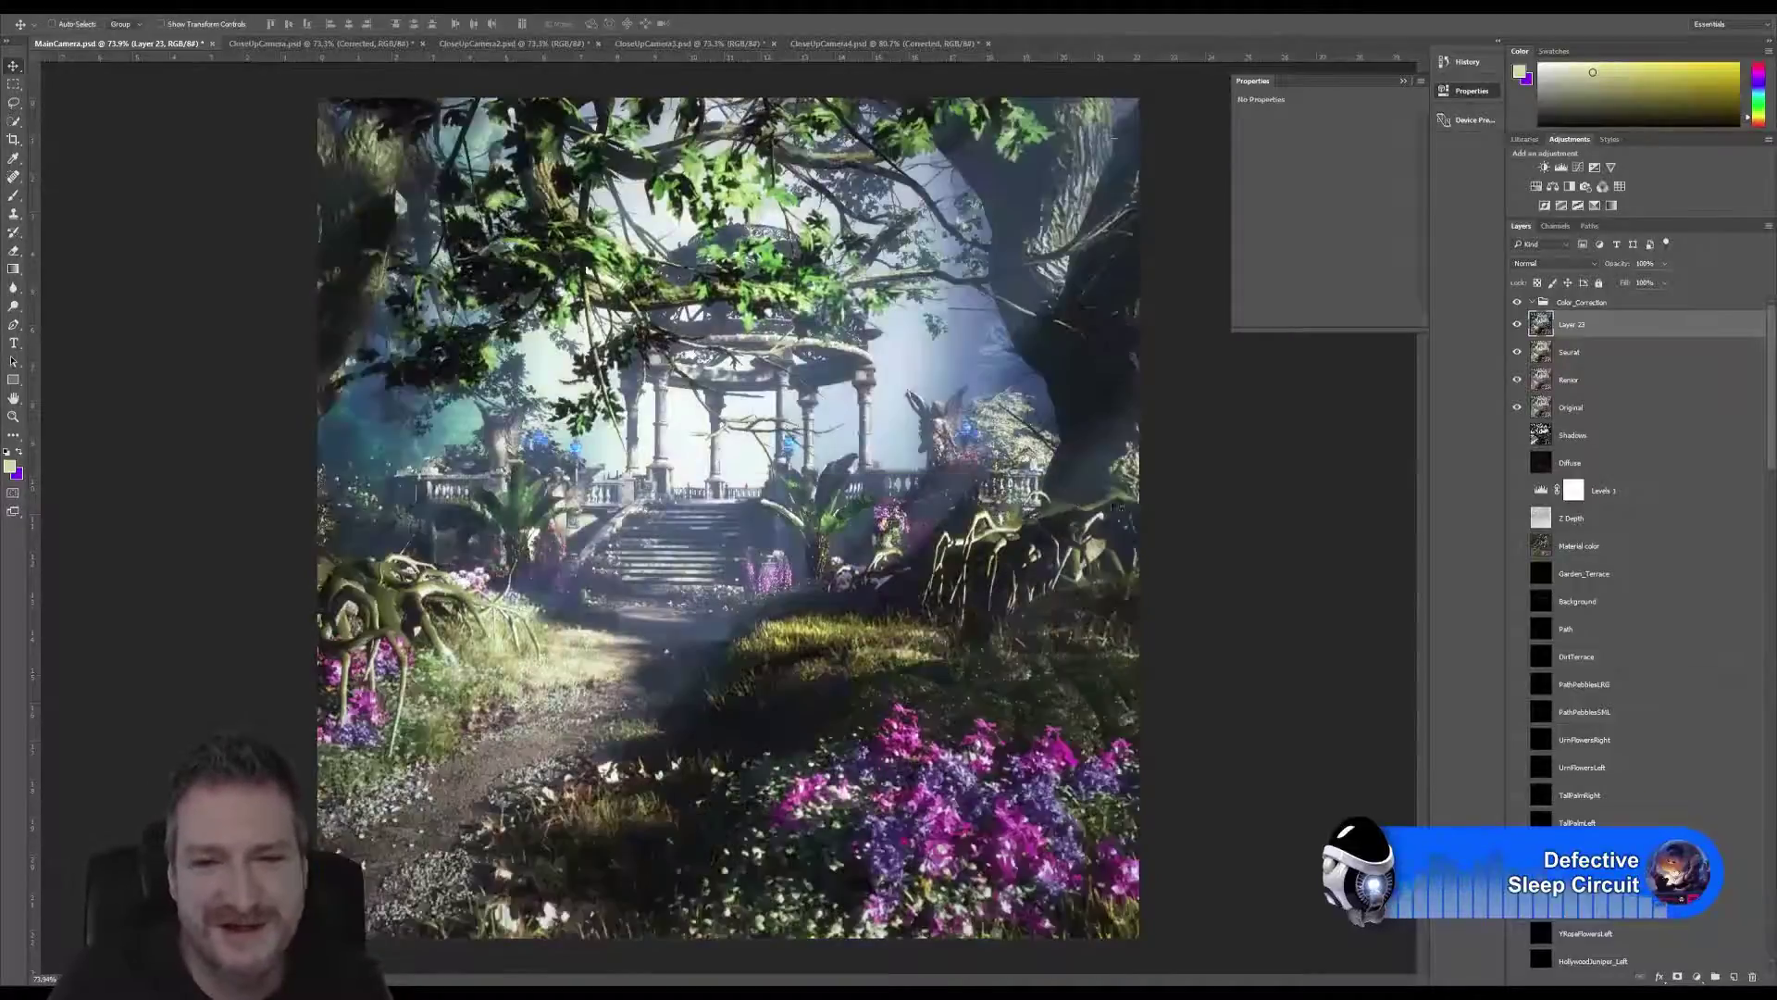
# Rename the topmost copy in the Color_Correction group as Picket Sign.
pyautogui.doubleClick(1572, 324)
pyautogui.write('Po')
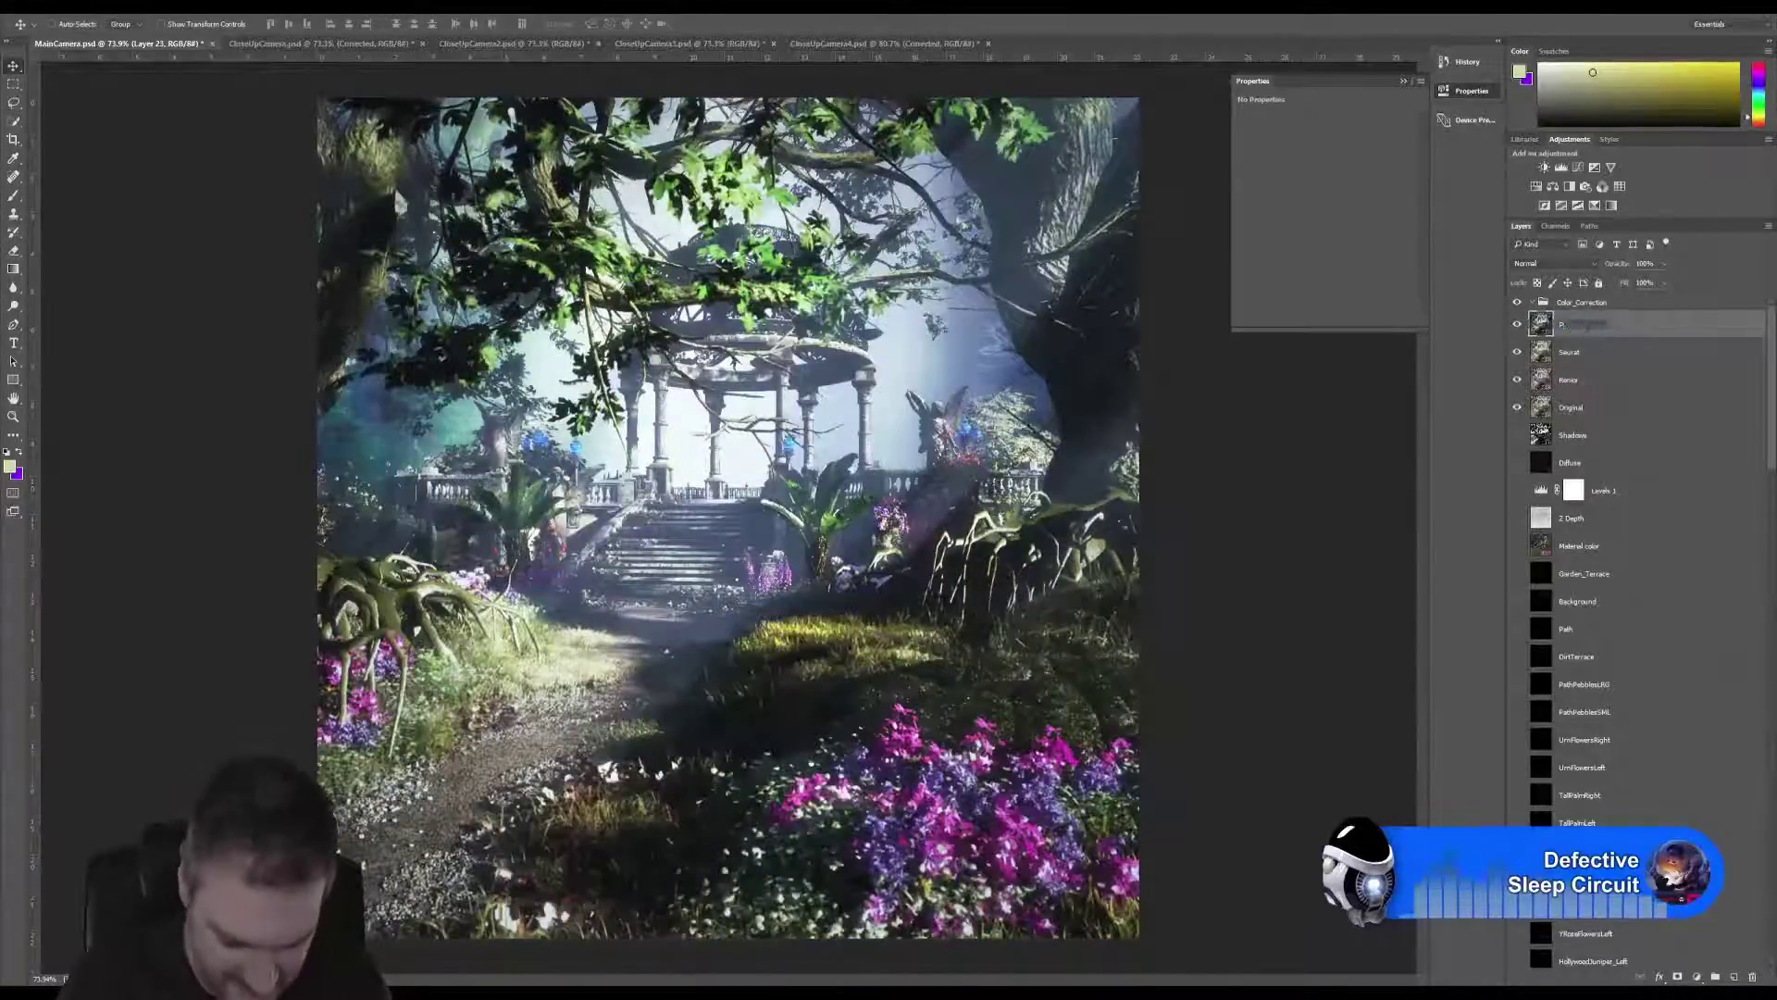
pyautogui.write('llet Sign')
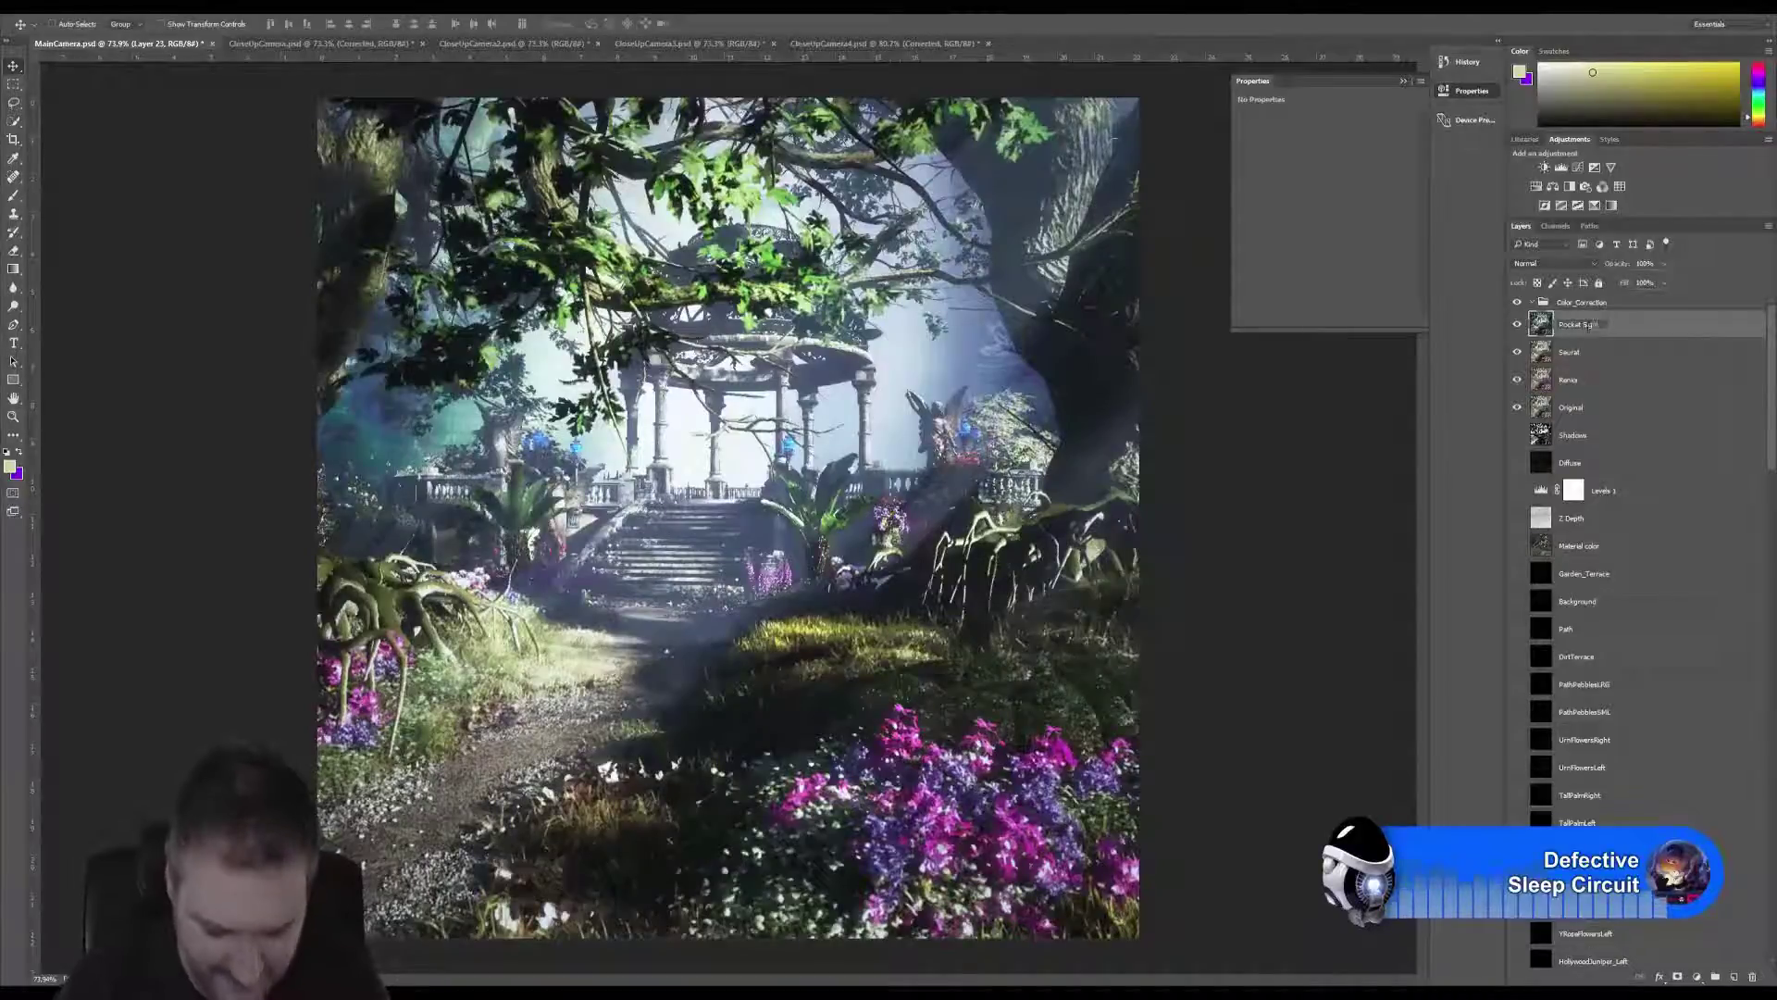
pyautogui.press('Return')
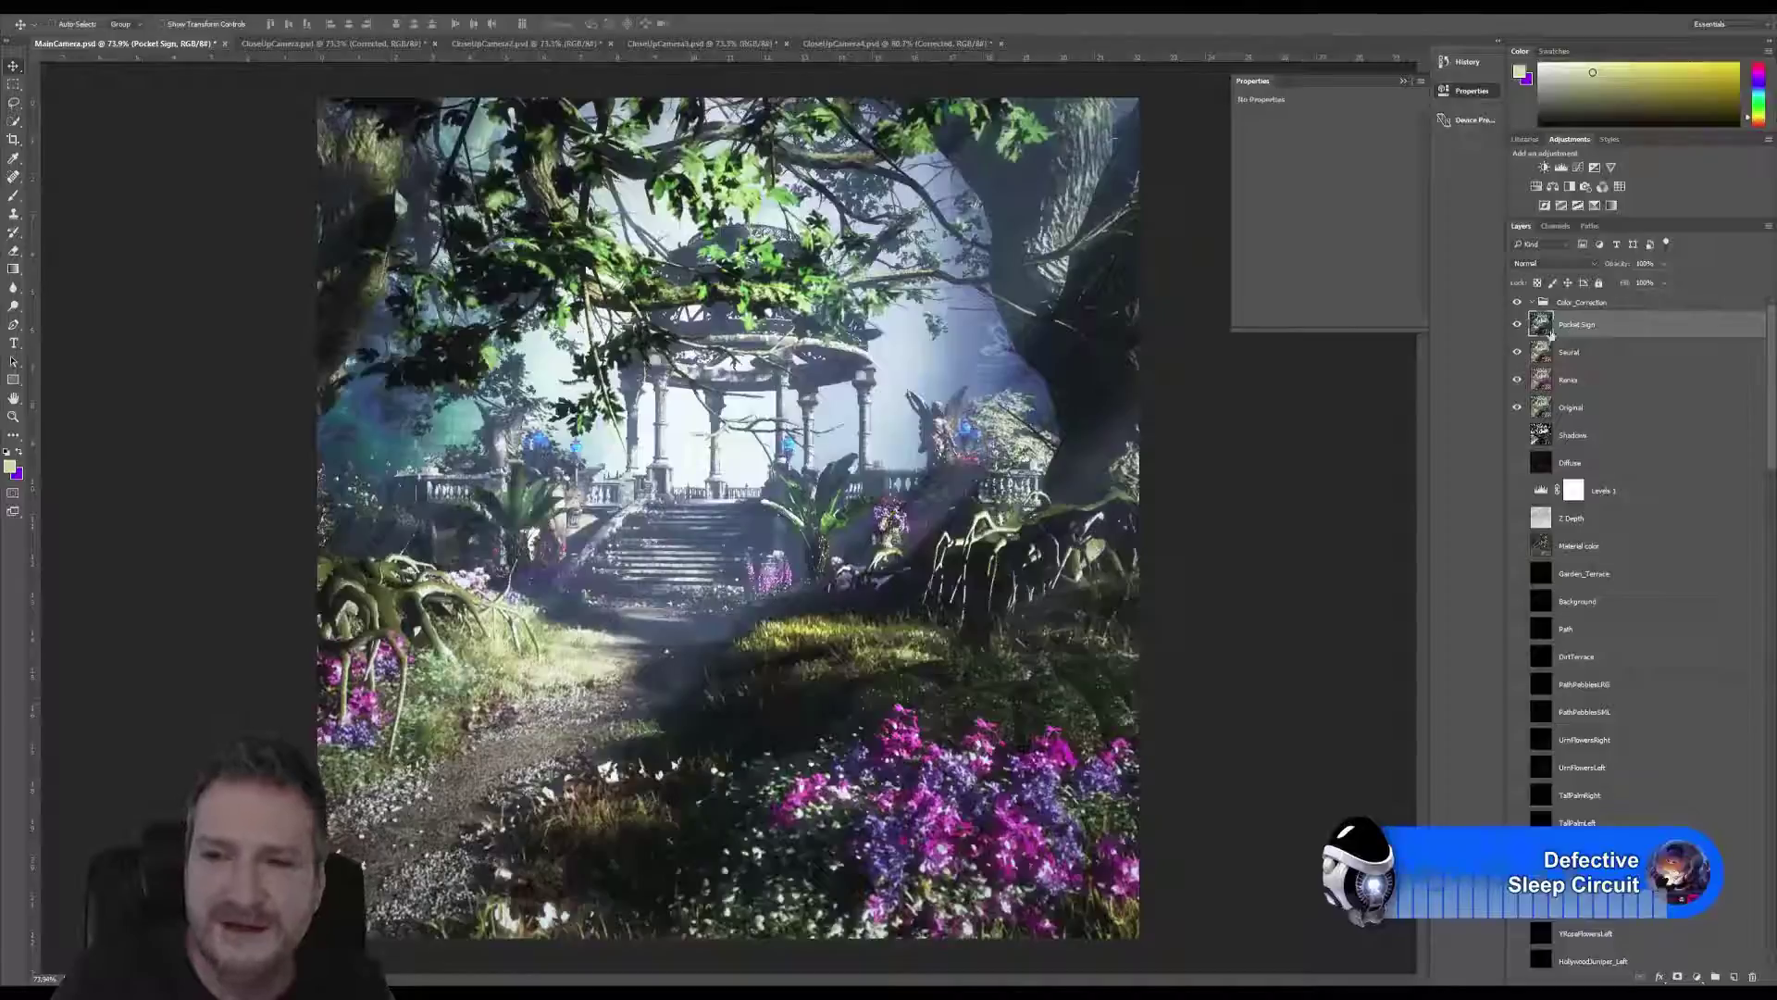
# Hide the Picket Sign layer and blend the Seurat layer over Renoir at about 50% opacity, comparing with it hidden.
pyautogui.click(1517, 324)
pyautogui.click(1517, 352)
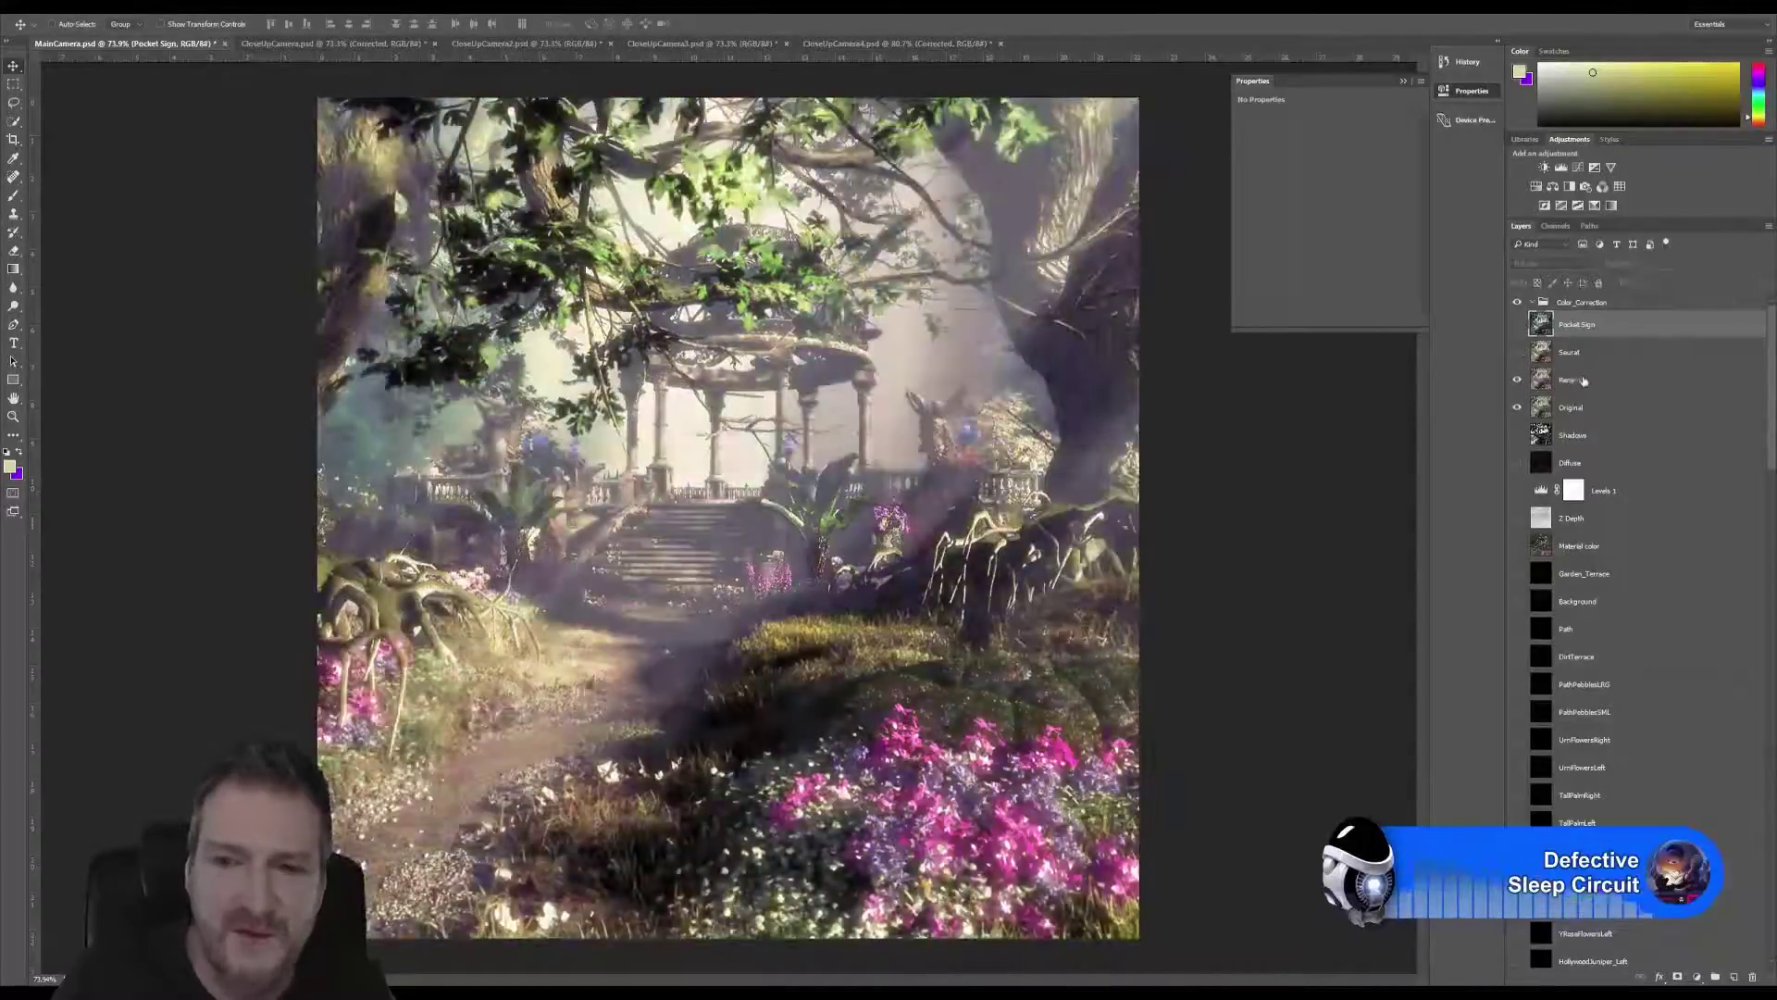
pyautogui.click(1578, 379)
pyautogui.click(1573, 354)
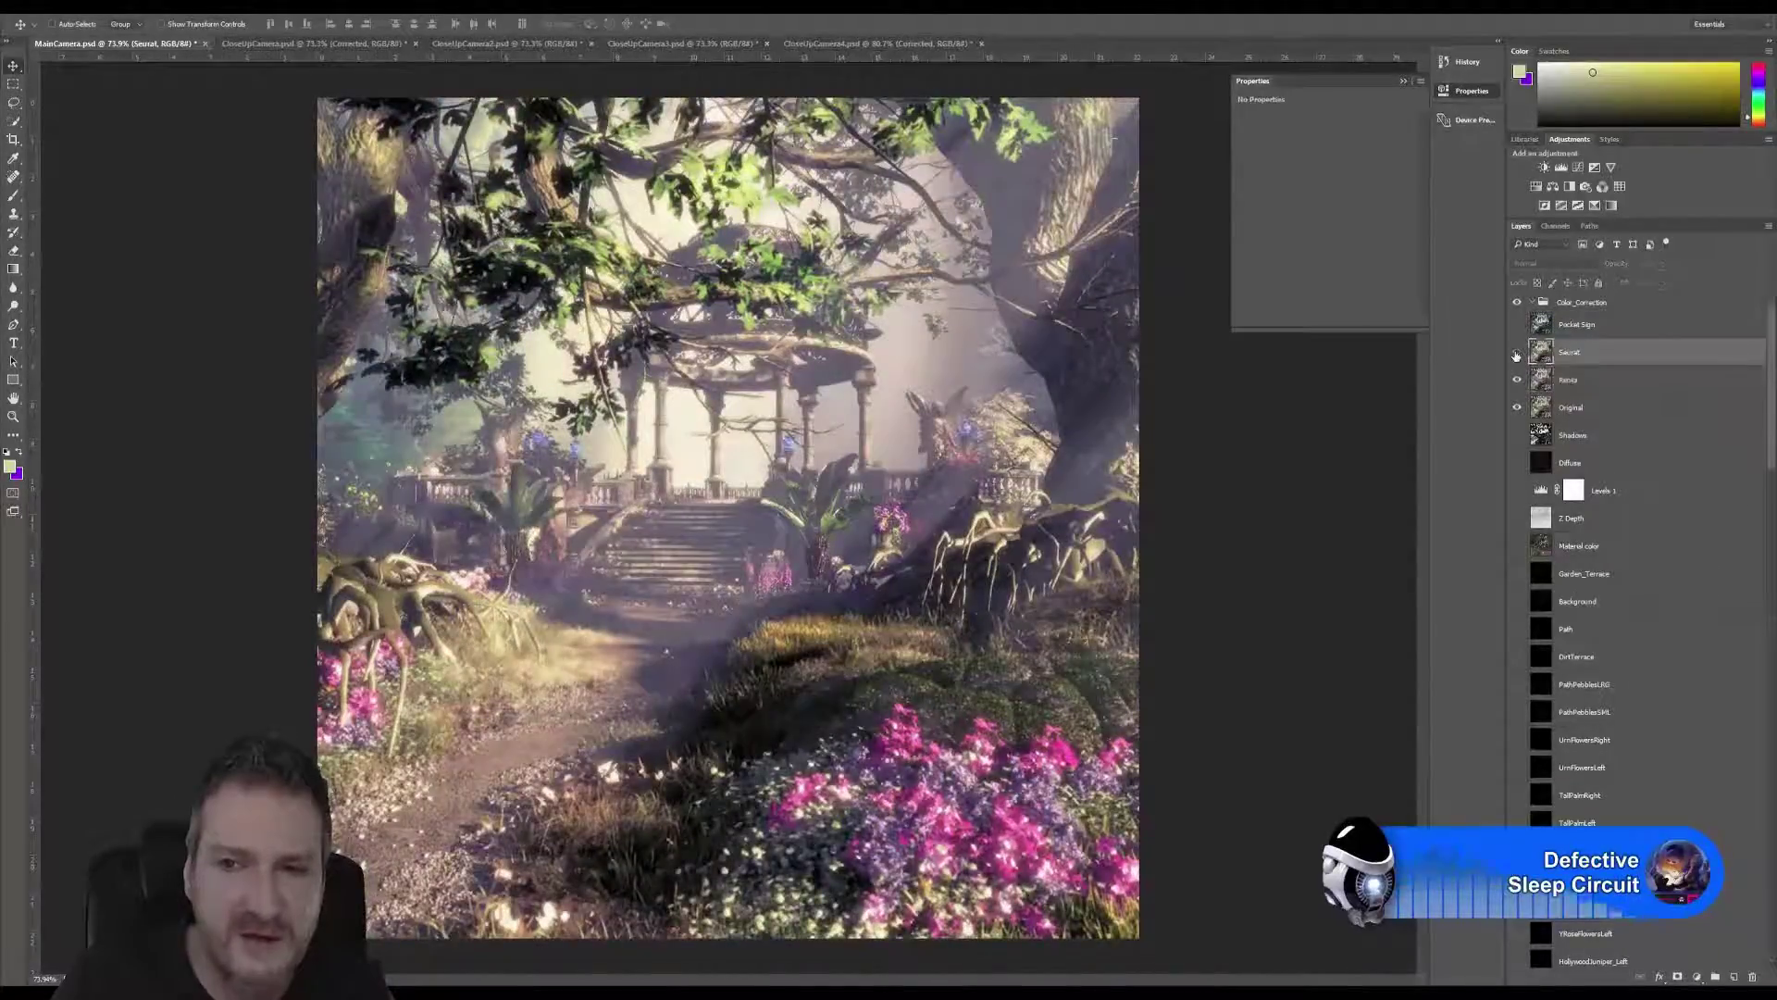
pyautogui.click(1517, 351)
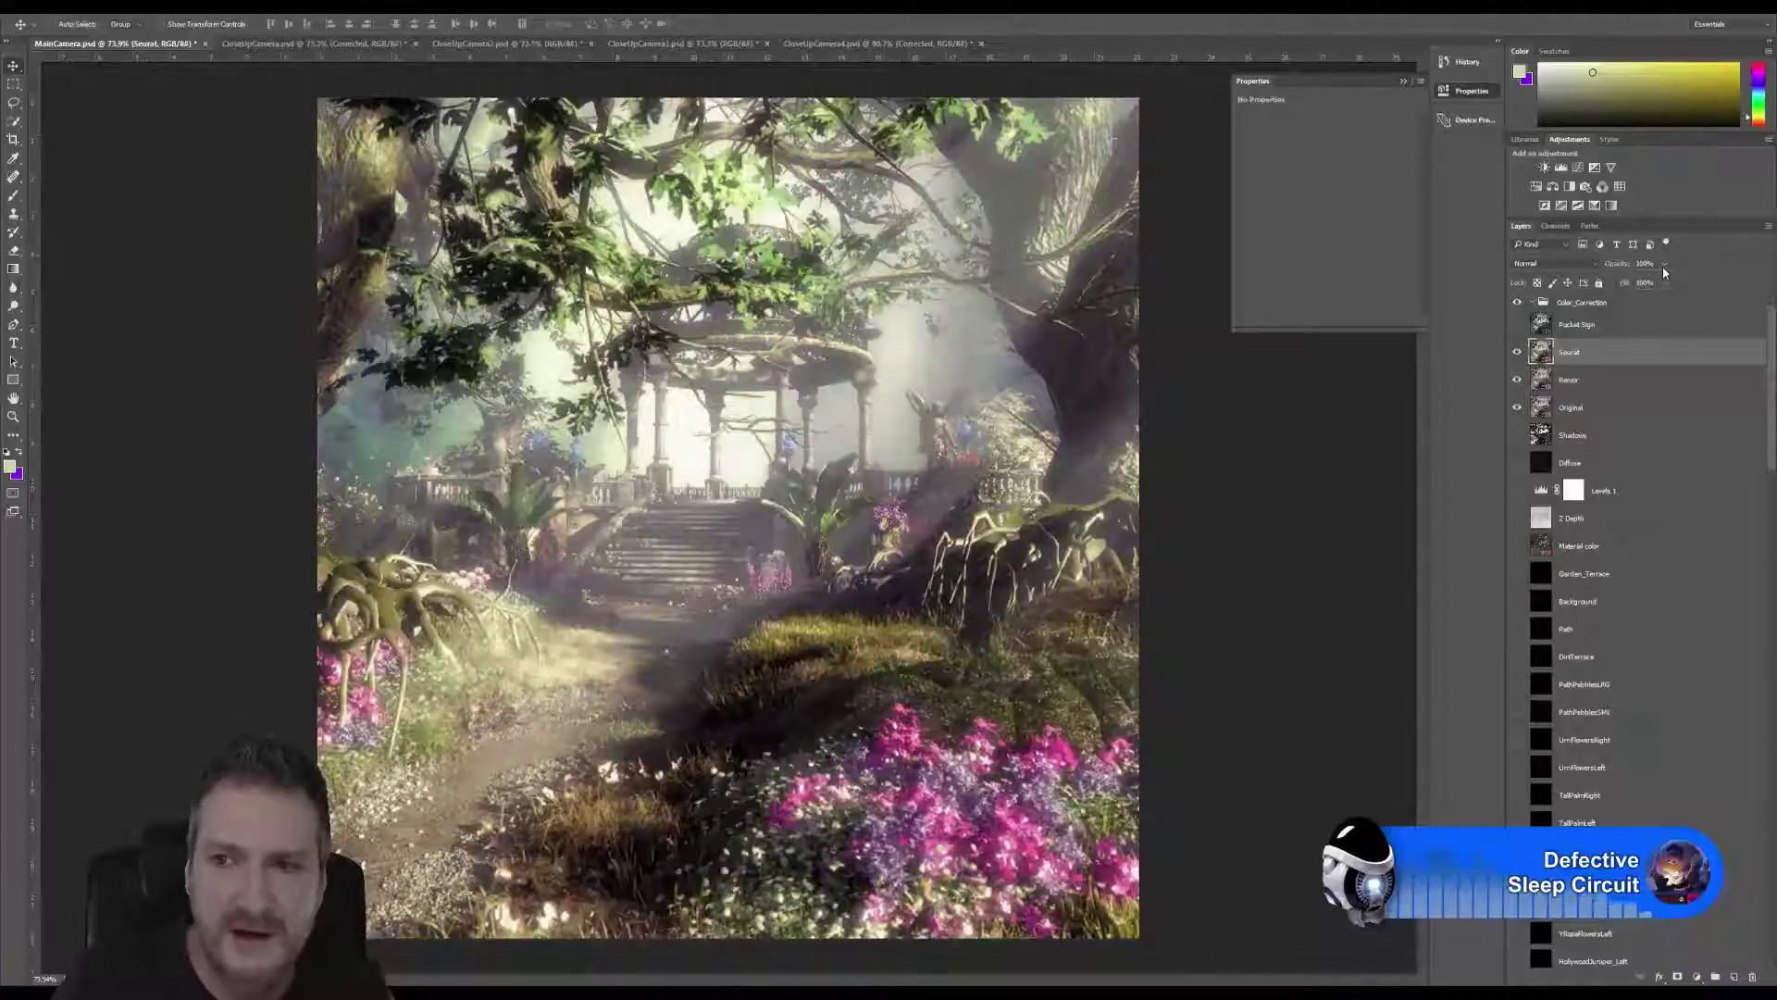
pyautogui.click(1664, 263)
pyautogui.moveTo(1664, 283); pyautogui.dragTo(1632, 287)
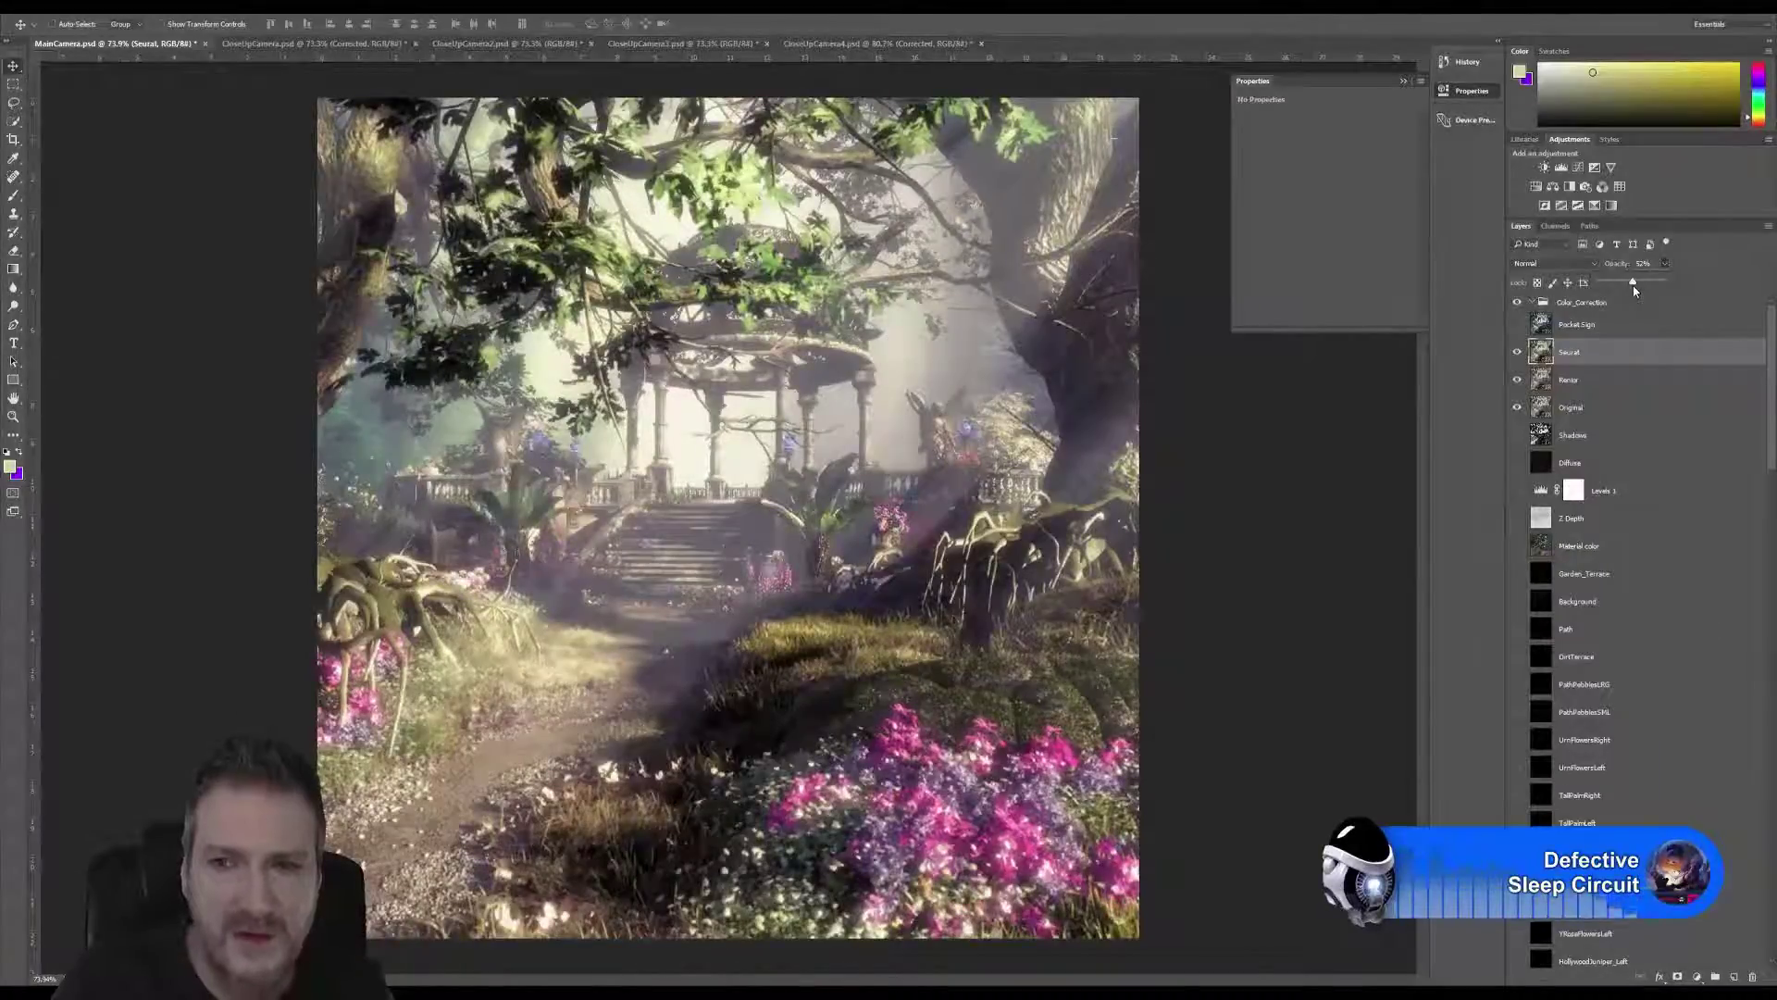
pyautogui.moveTo(1634, 290); pyautogui.dragTo(1616, 290)
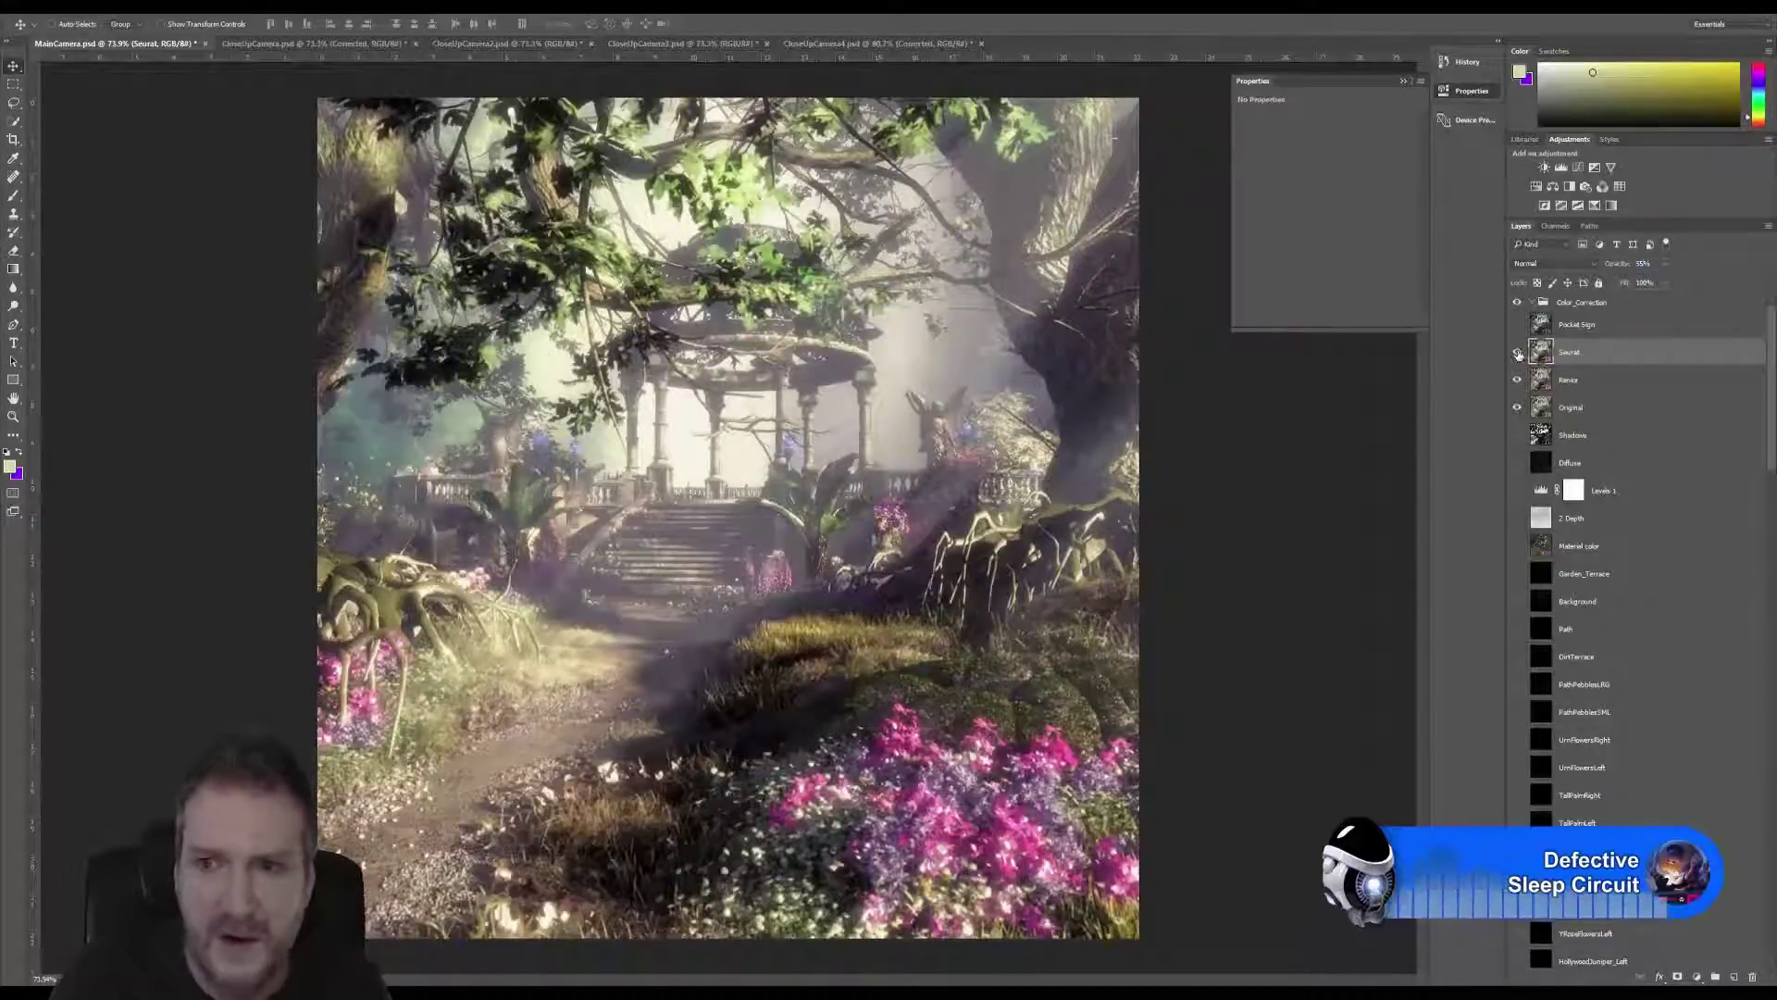
pyautogui.click(1516, 352)
pyautogui.click(1516, 351)
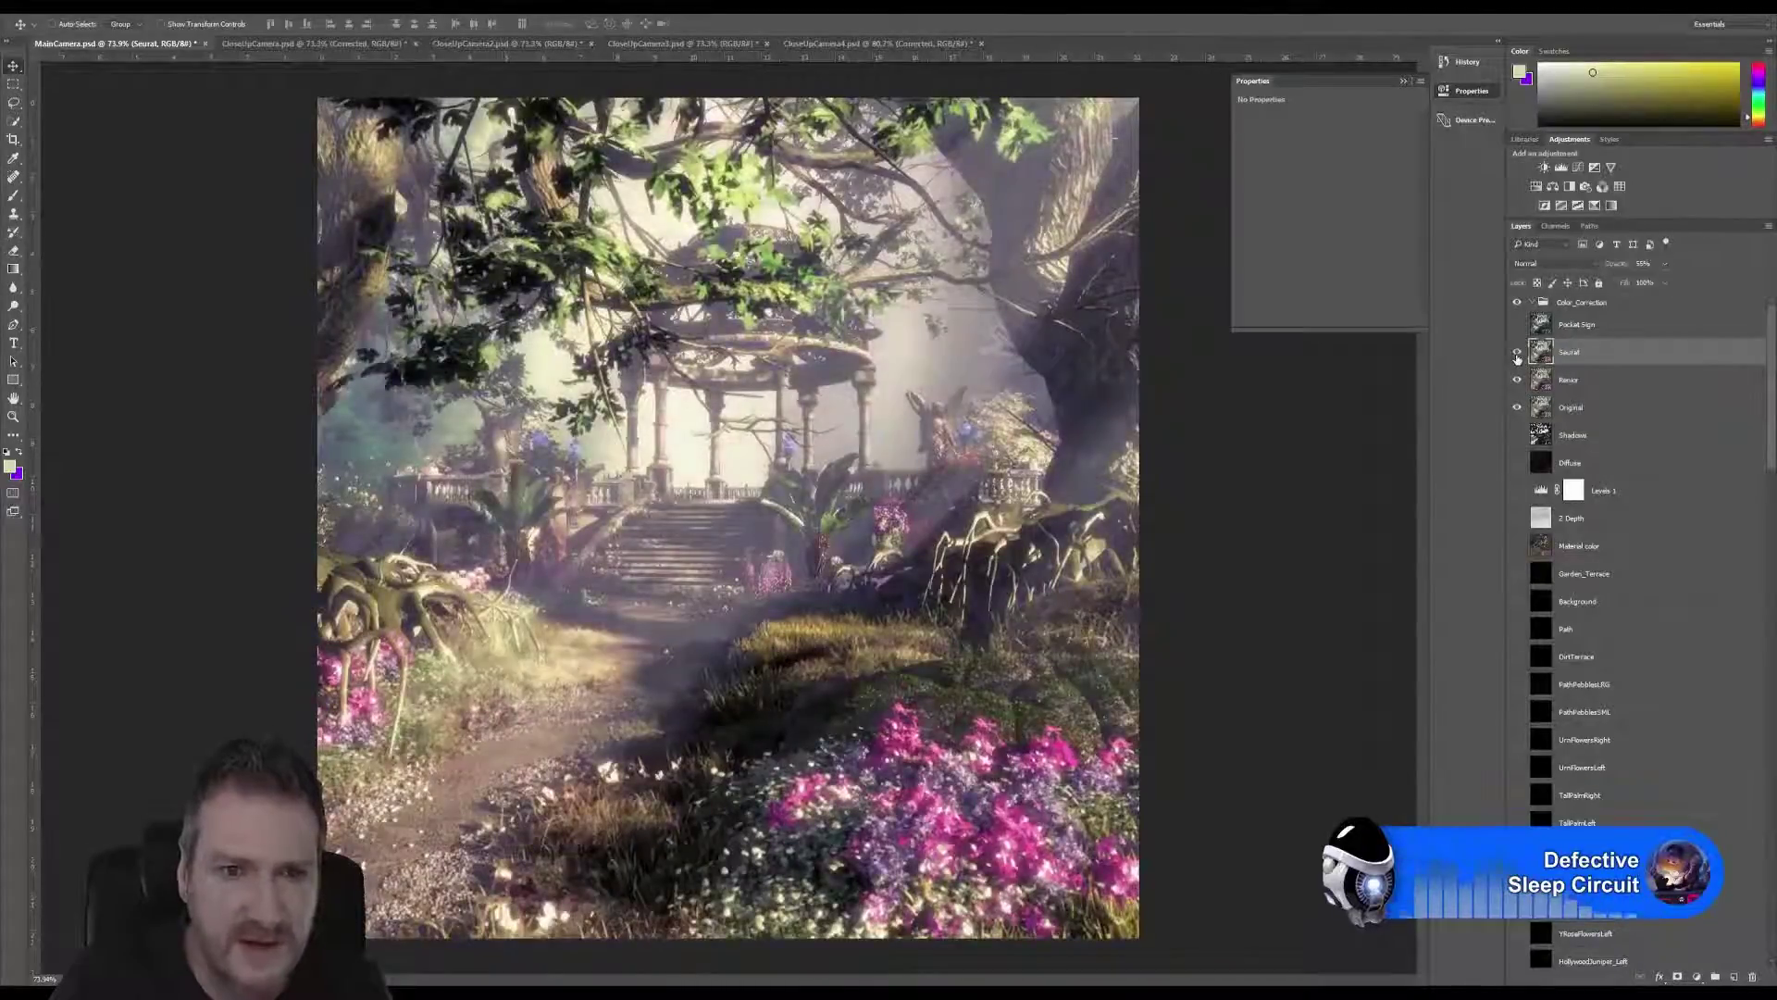
# Show the Picket Sign layer and lower its opacity to about 25%.
pyautogui.click(1565, 327)
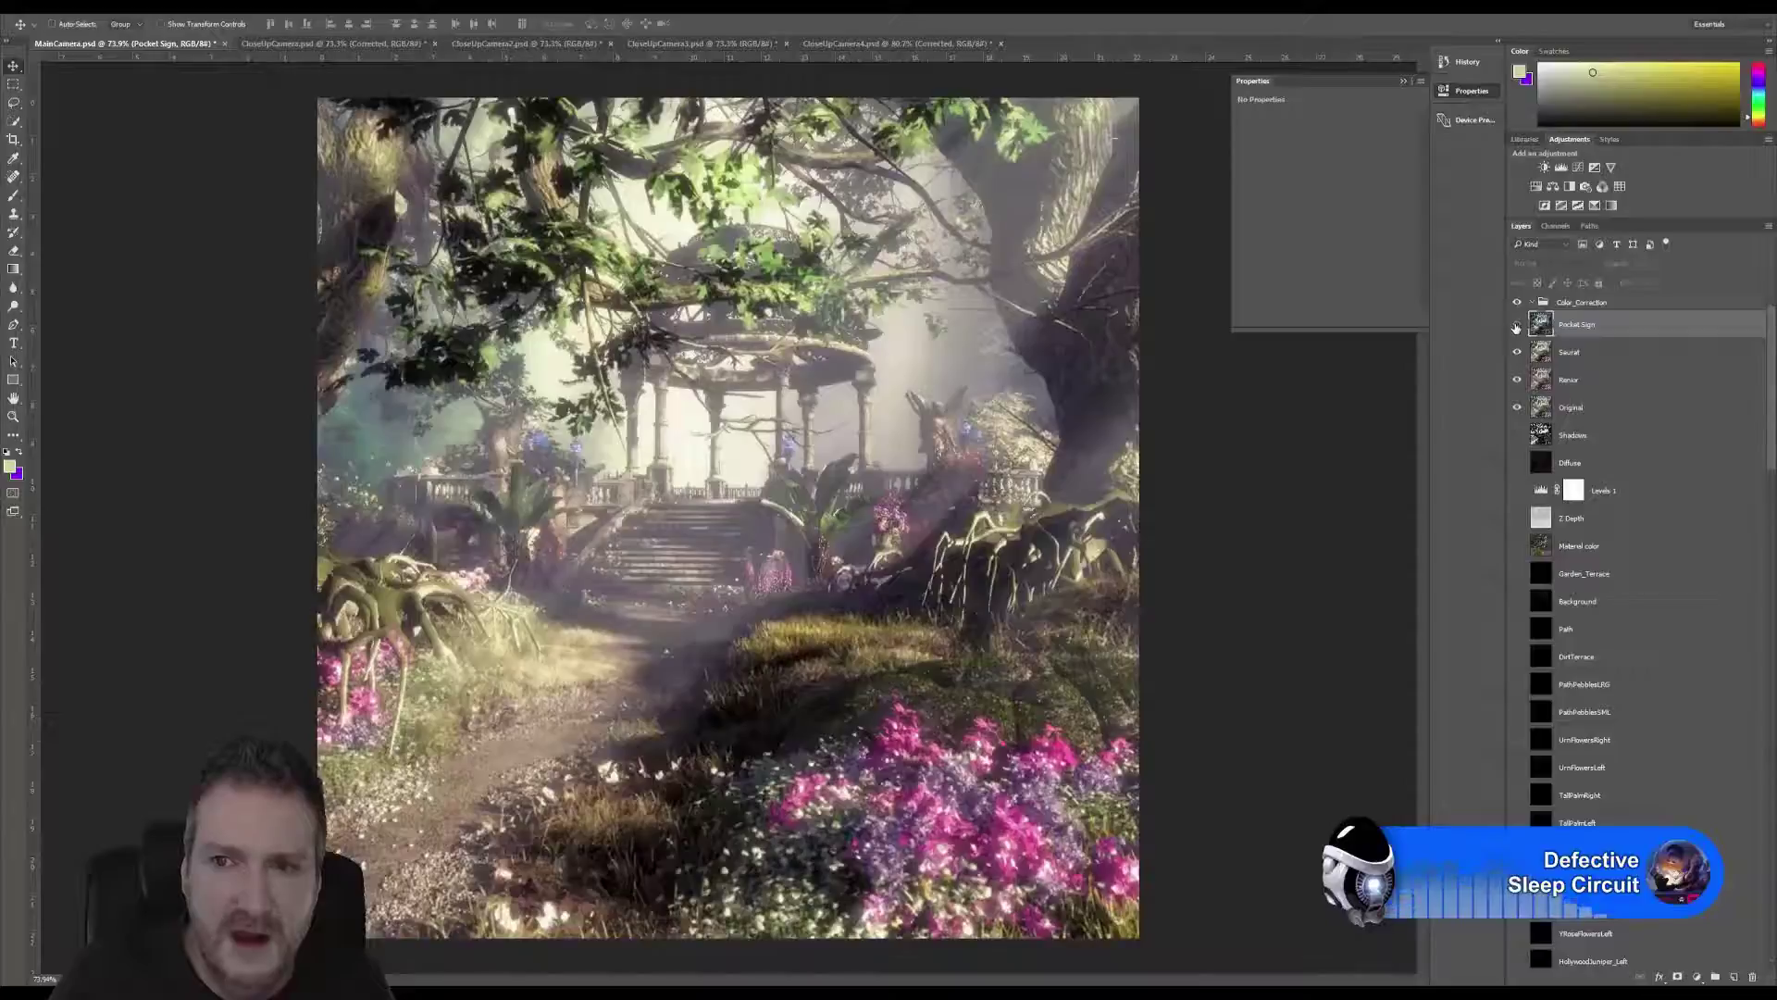
pyautogui.click(1516, 325)
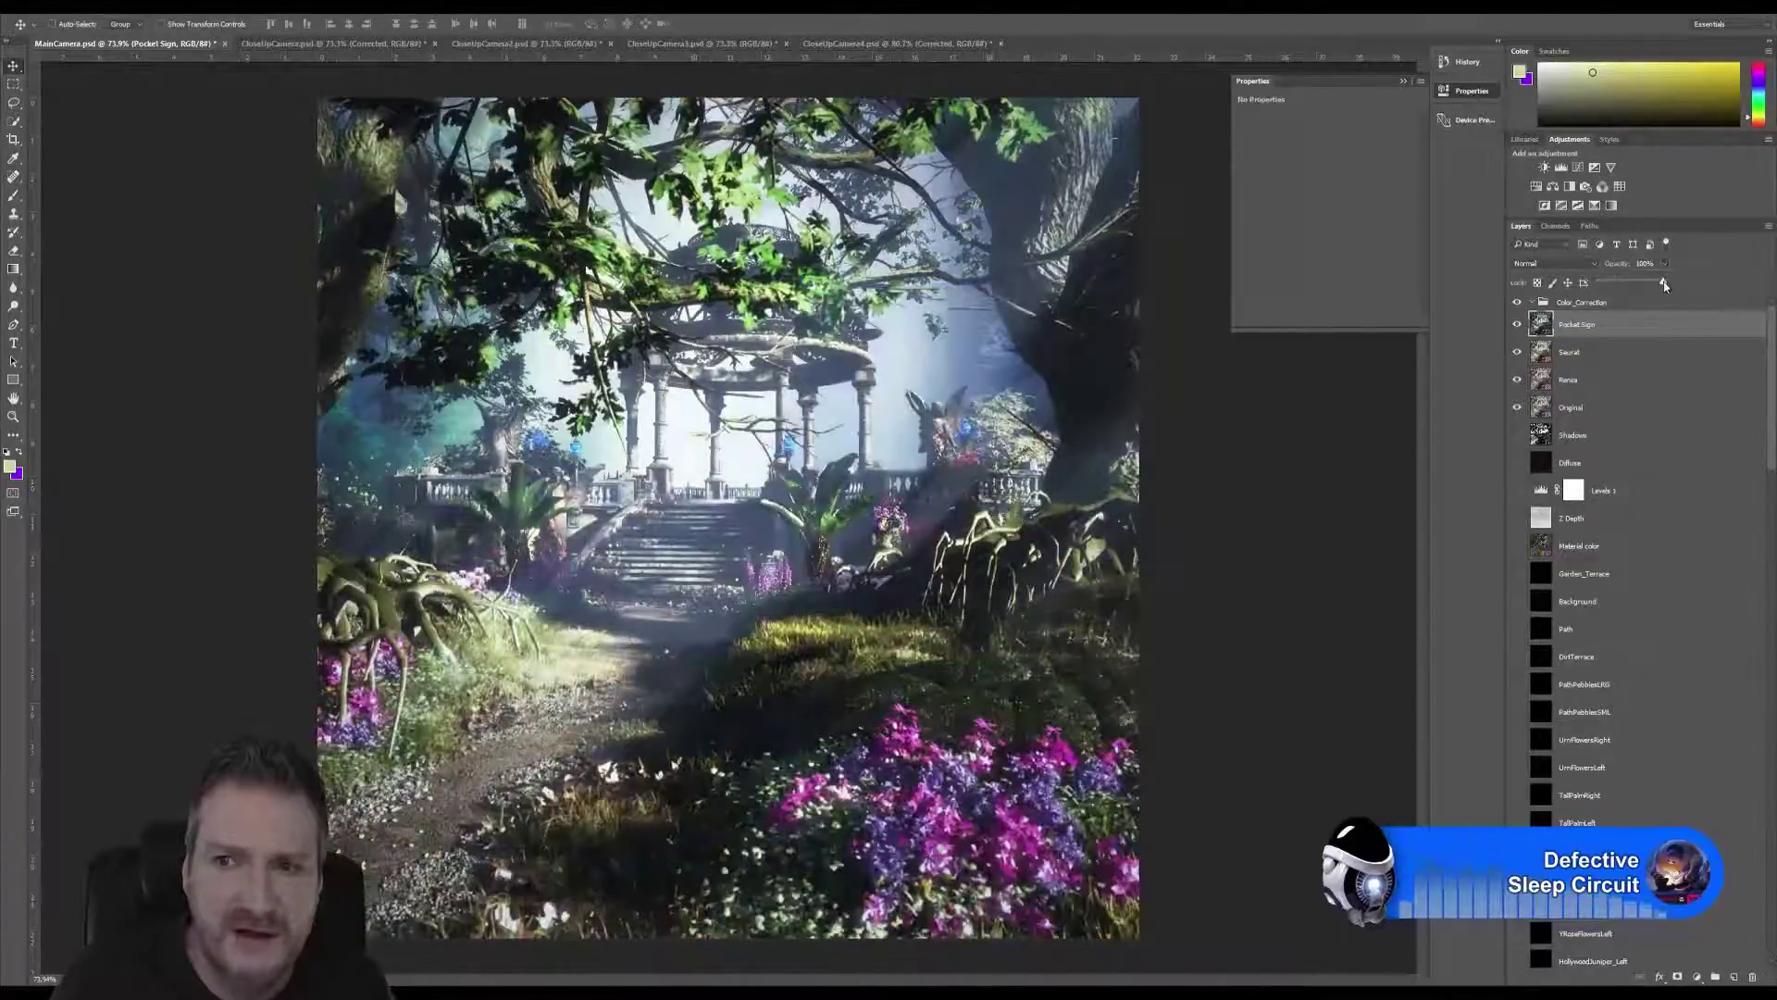
pyautogui.moveTo(1606, 287); pyautogui.dragTo(1619, 288)
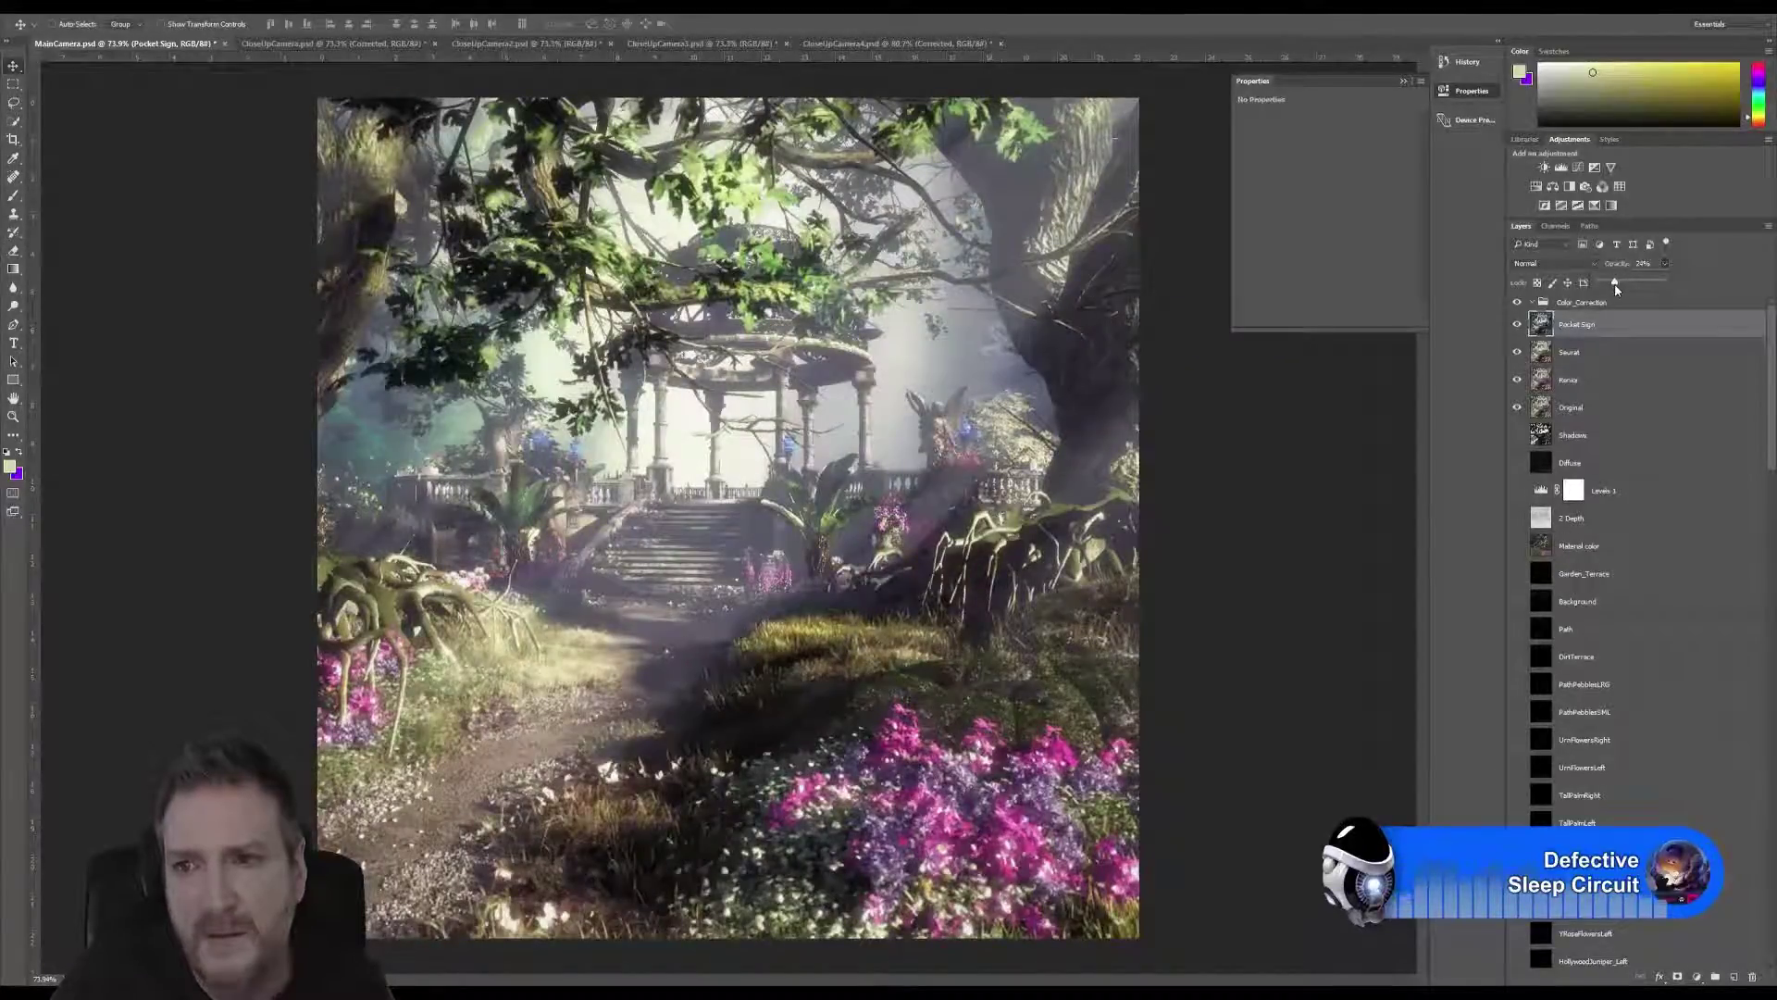
pyautogui.moveTo(1615, 282); pyautogui.dragTo(1616, 282)
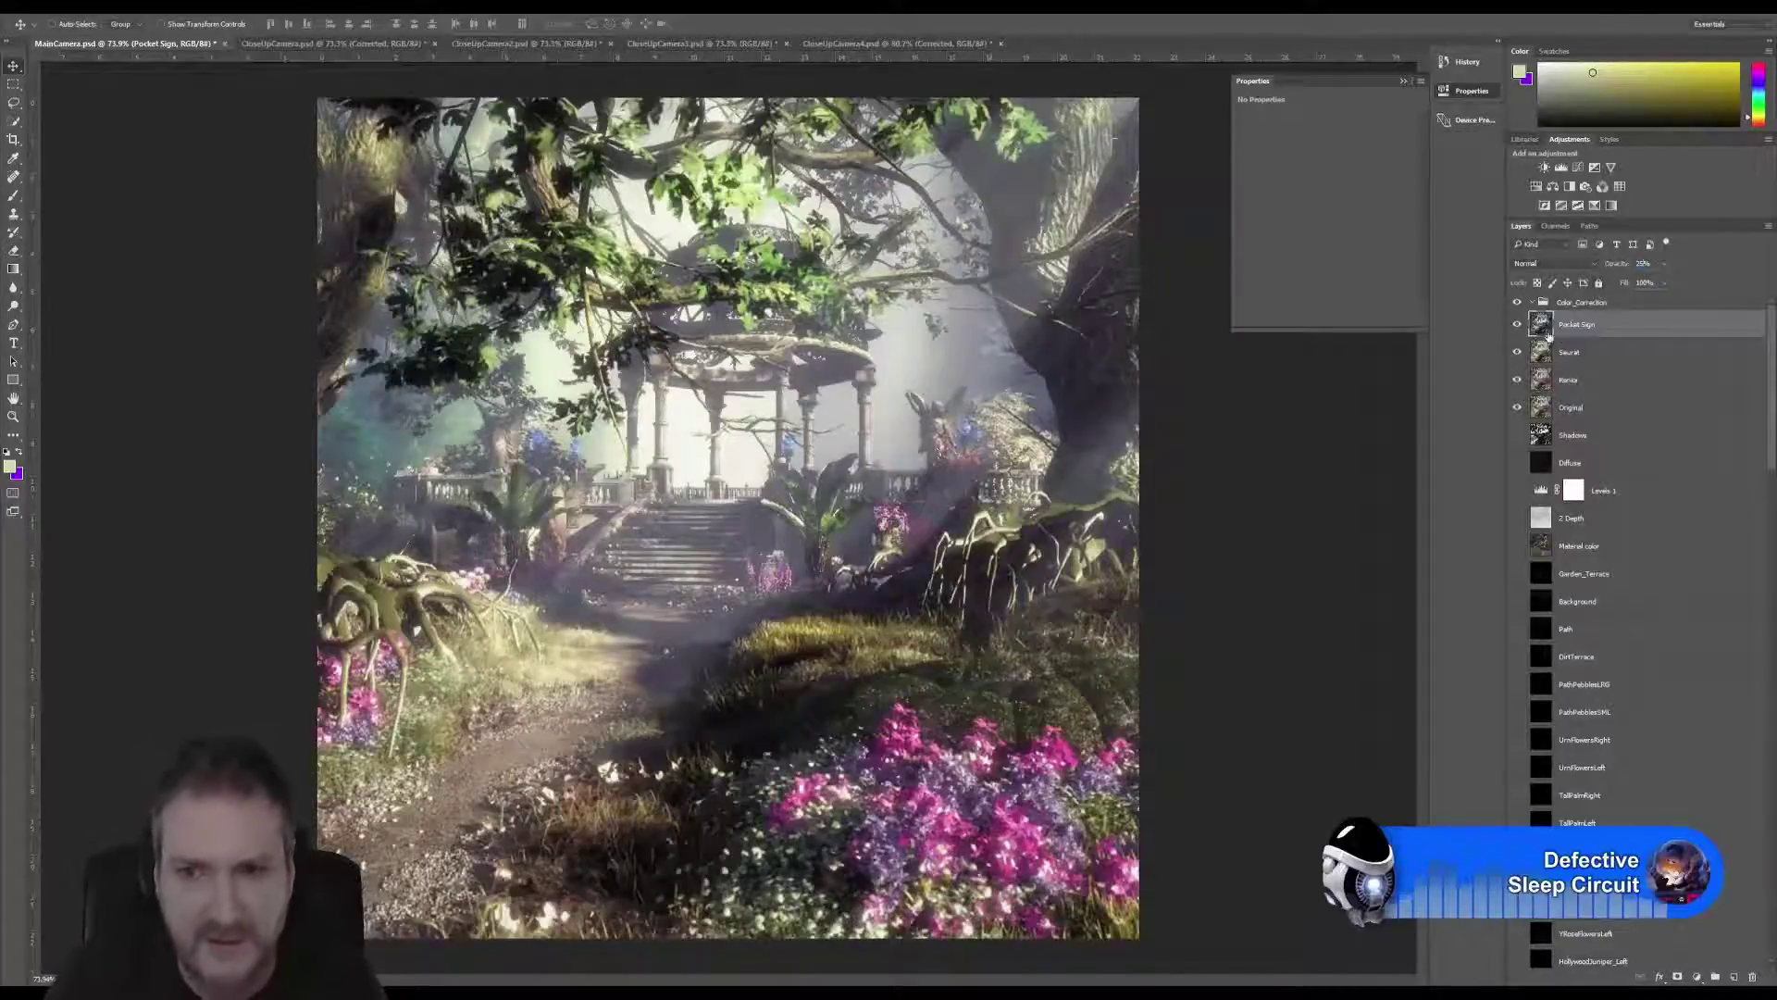
pyautogui.click(1518, 325)
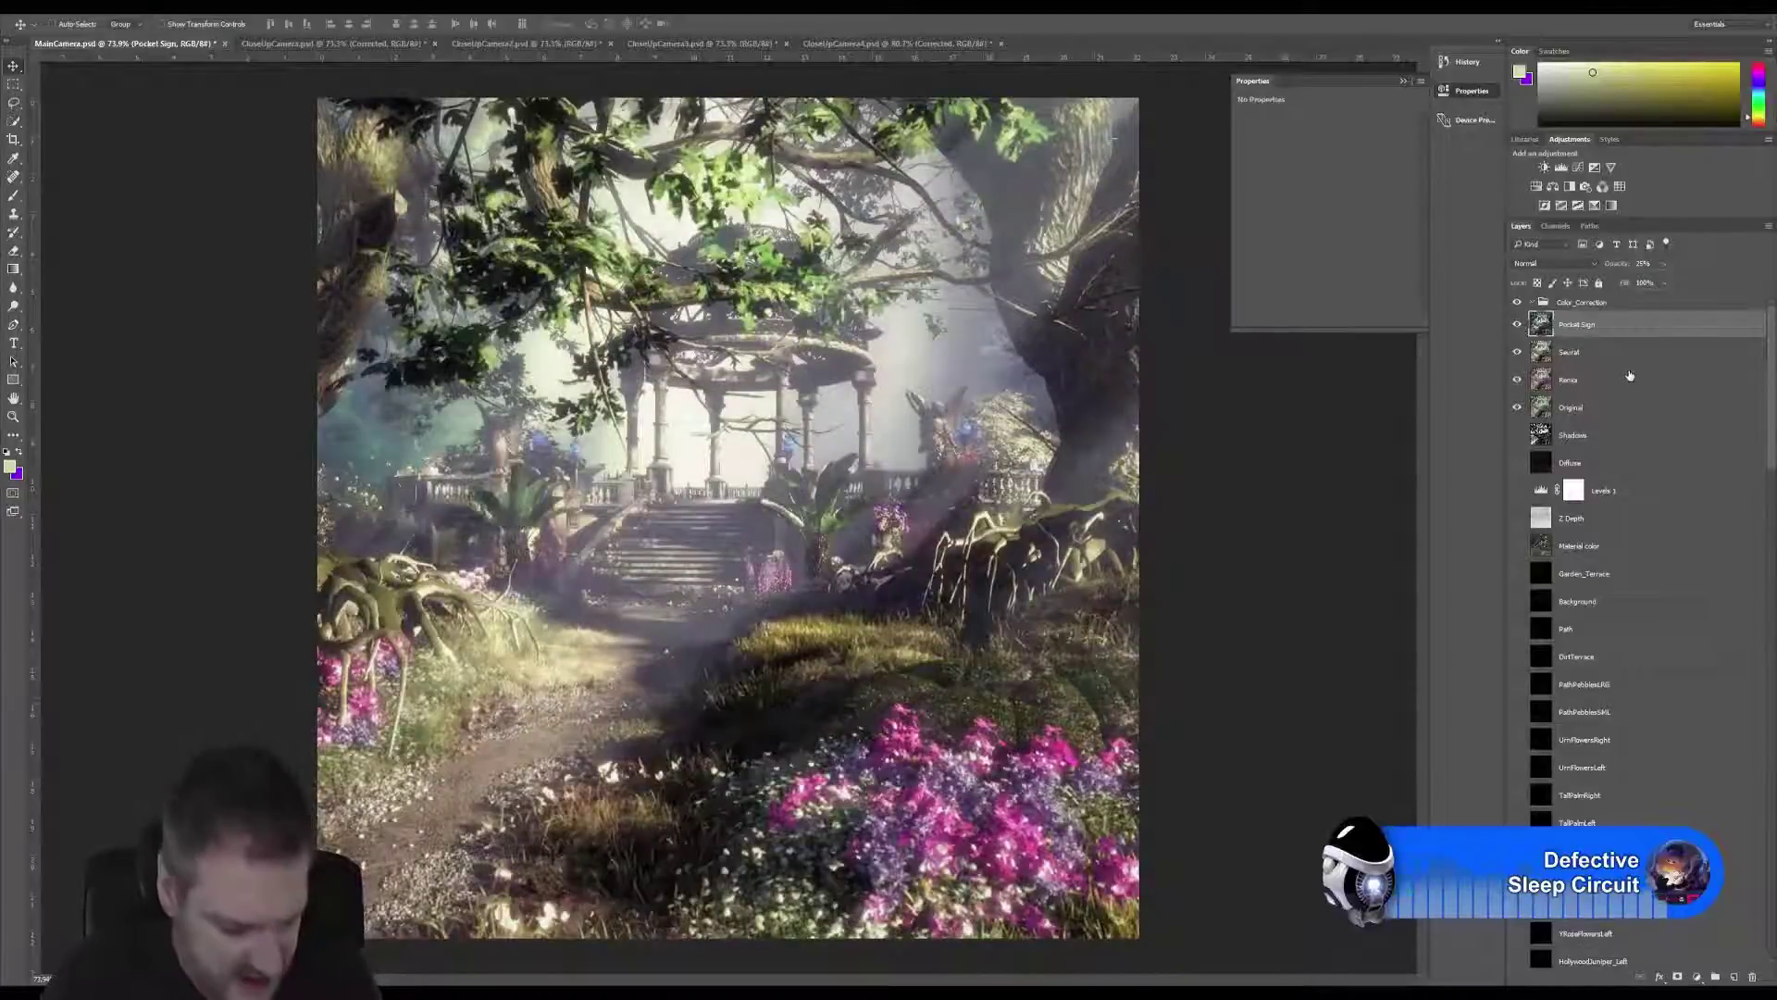
# Stamp all visible layers into a new layer above Picket Sign and hide the Picket Sign, Seurat and Renoir layers.
pyautogui.hotkey('ctrl', 'shift', 'alt', 'e')
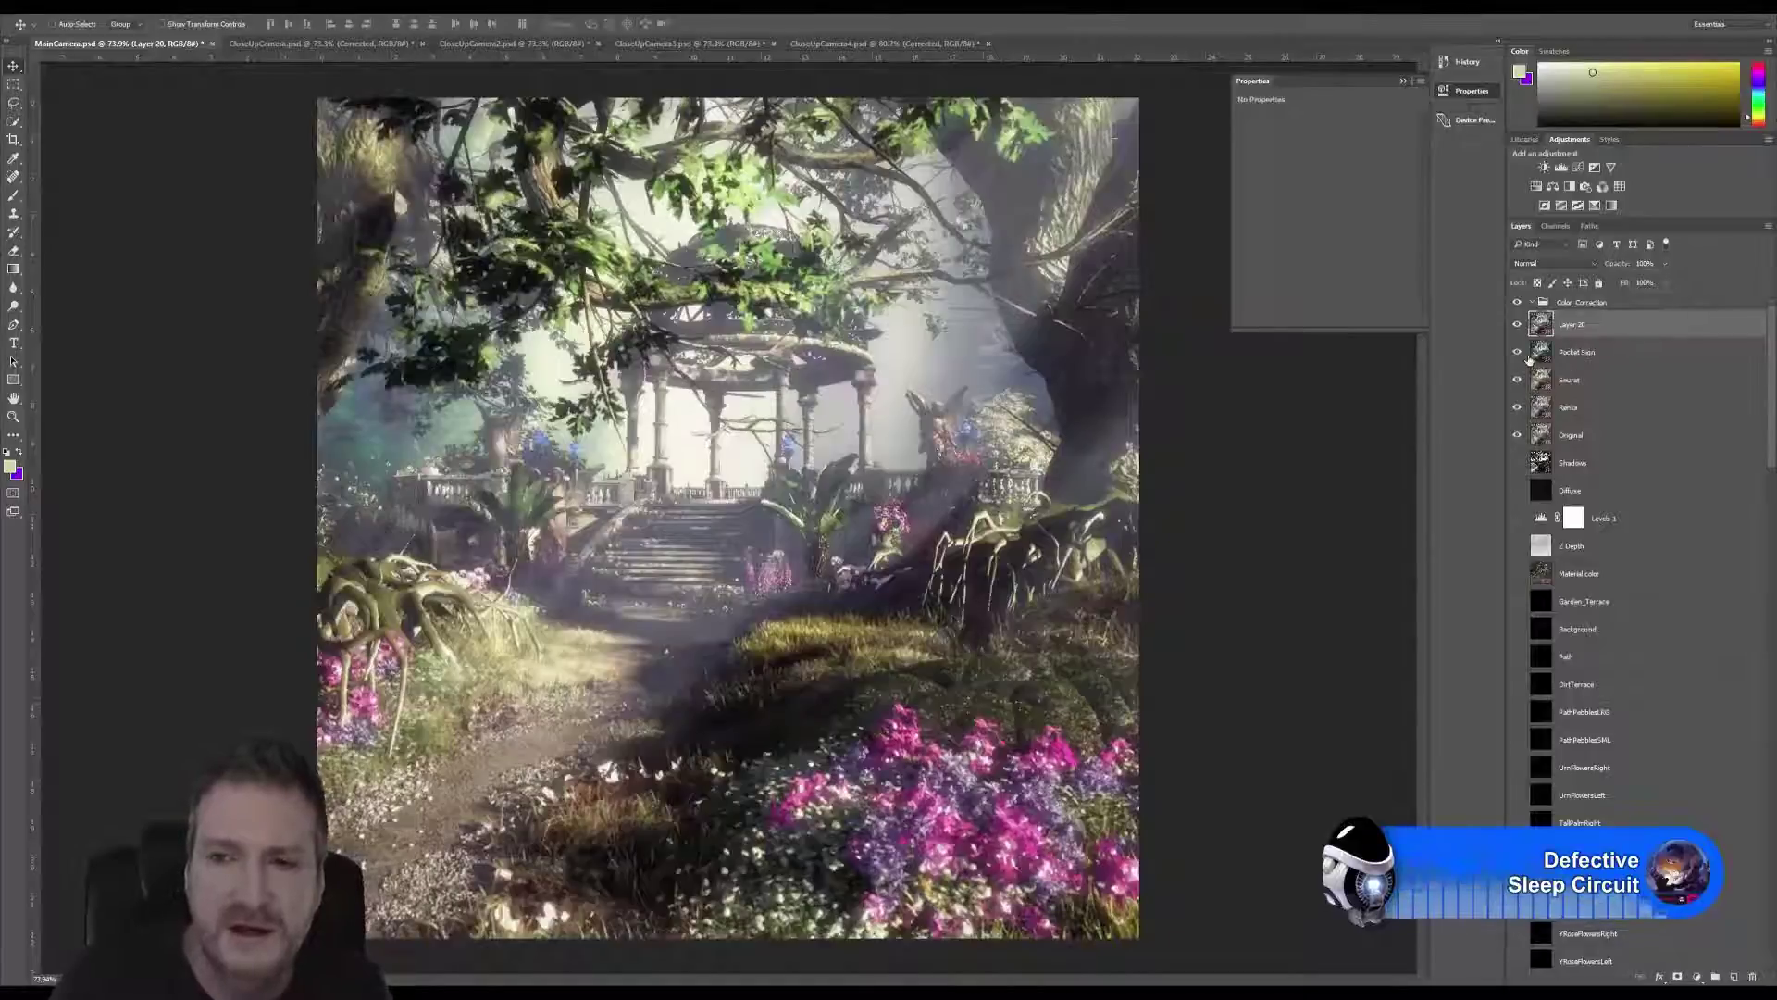
pyautogui.click(1518, 380)
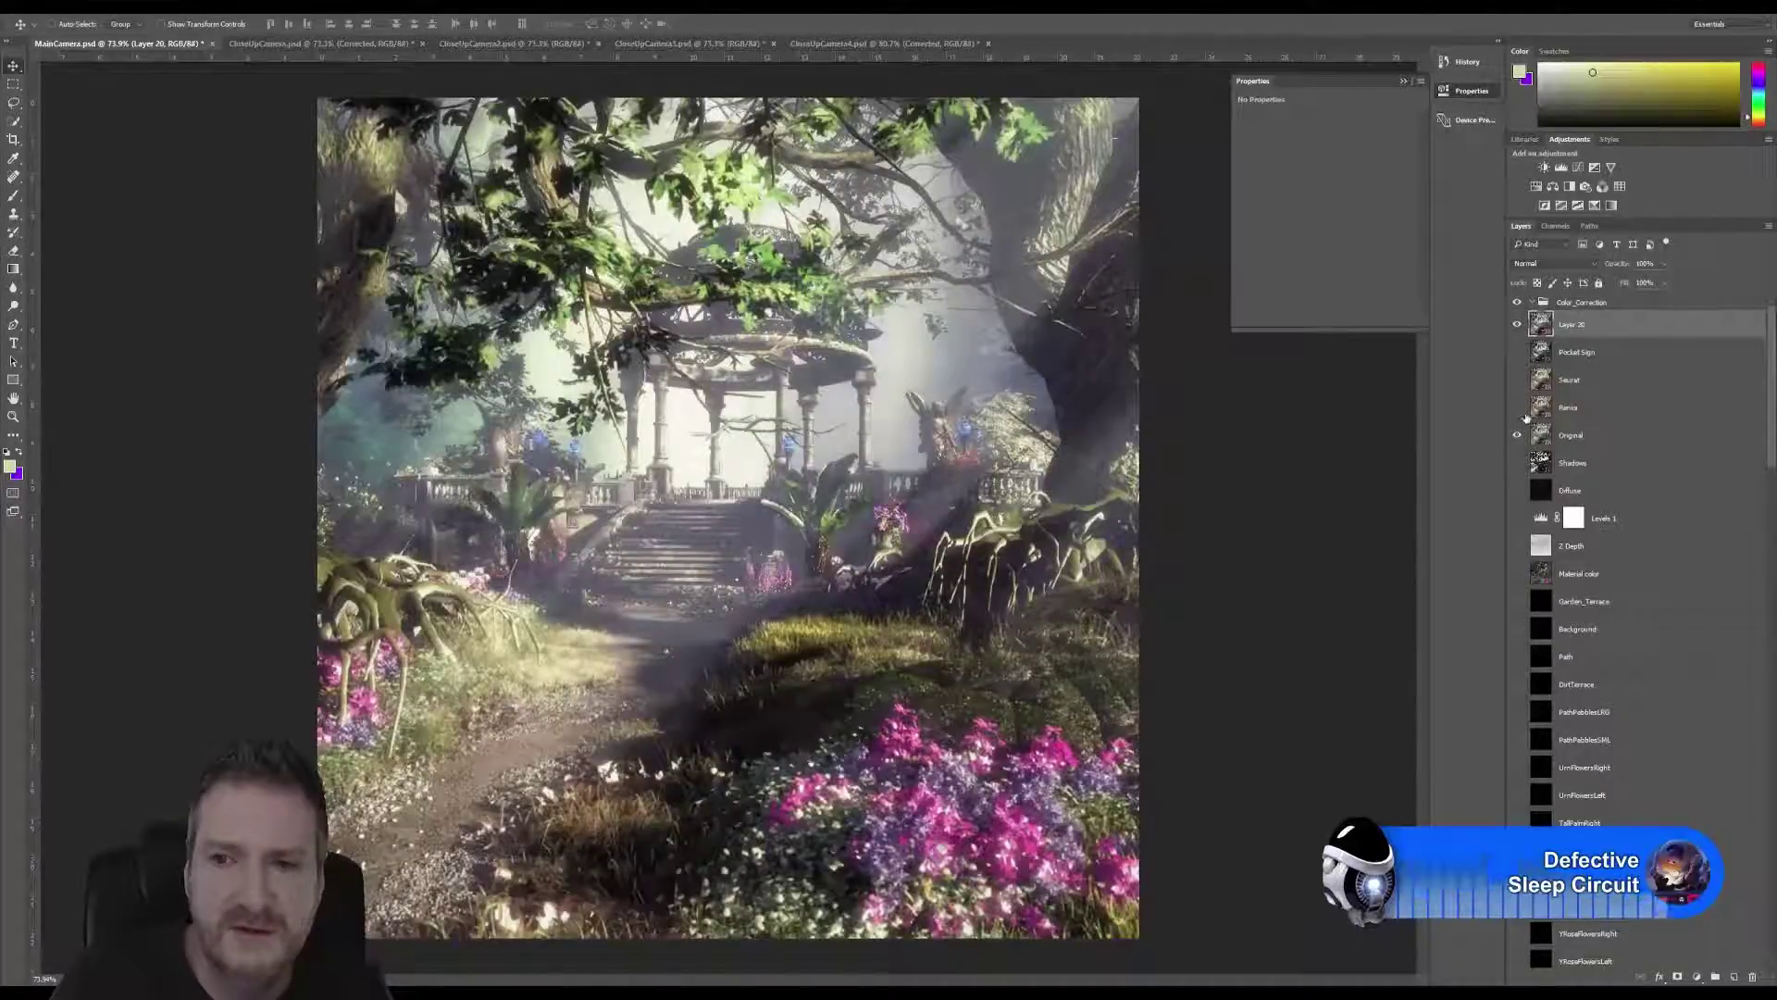
# Rename the stamped layer at the top of the Color_Correction group as Corrected.
pyautogui.doubleClick(1573, 325)
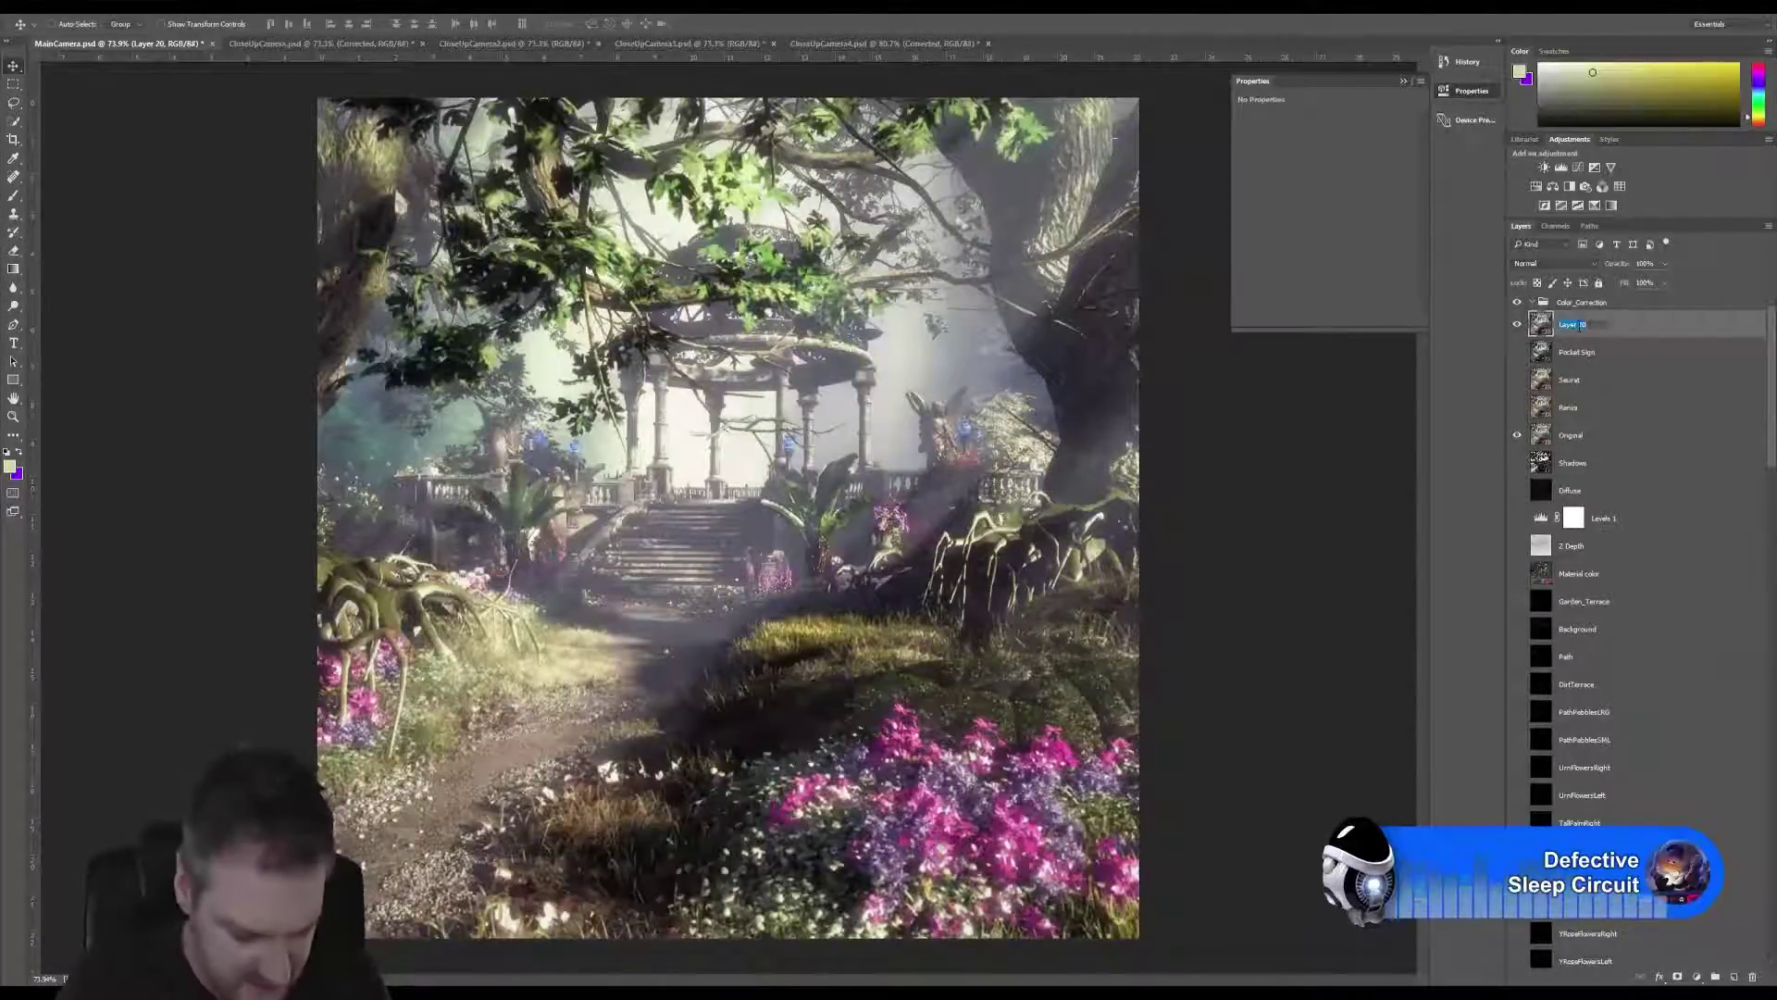
pyautogui.write('Corrected')
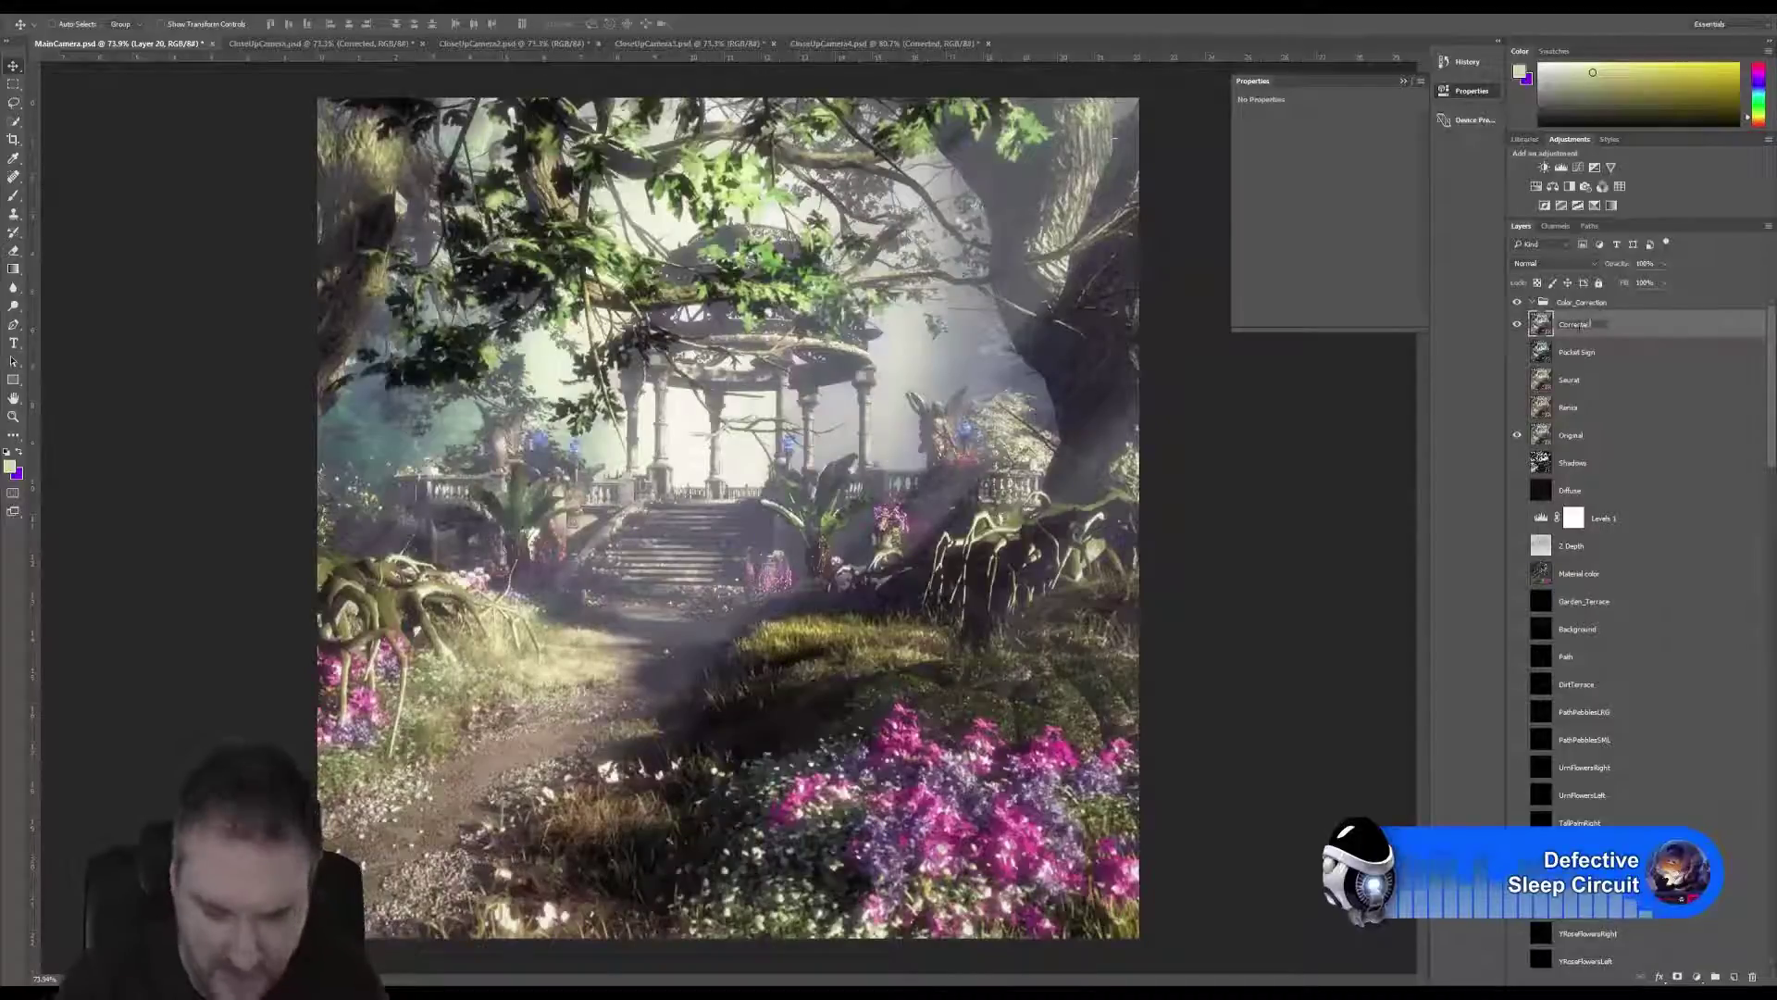
pyautogui.press('Return')
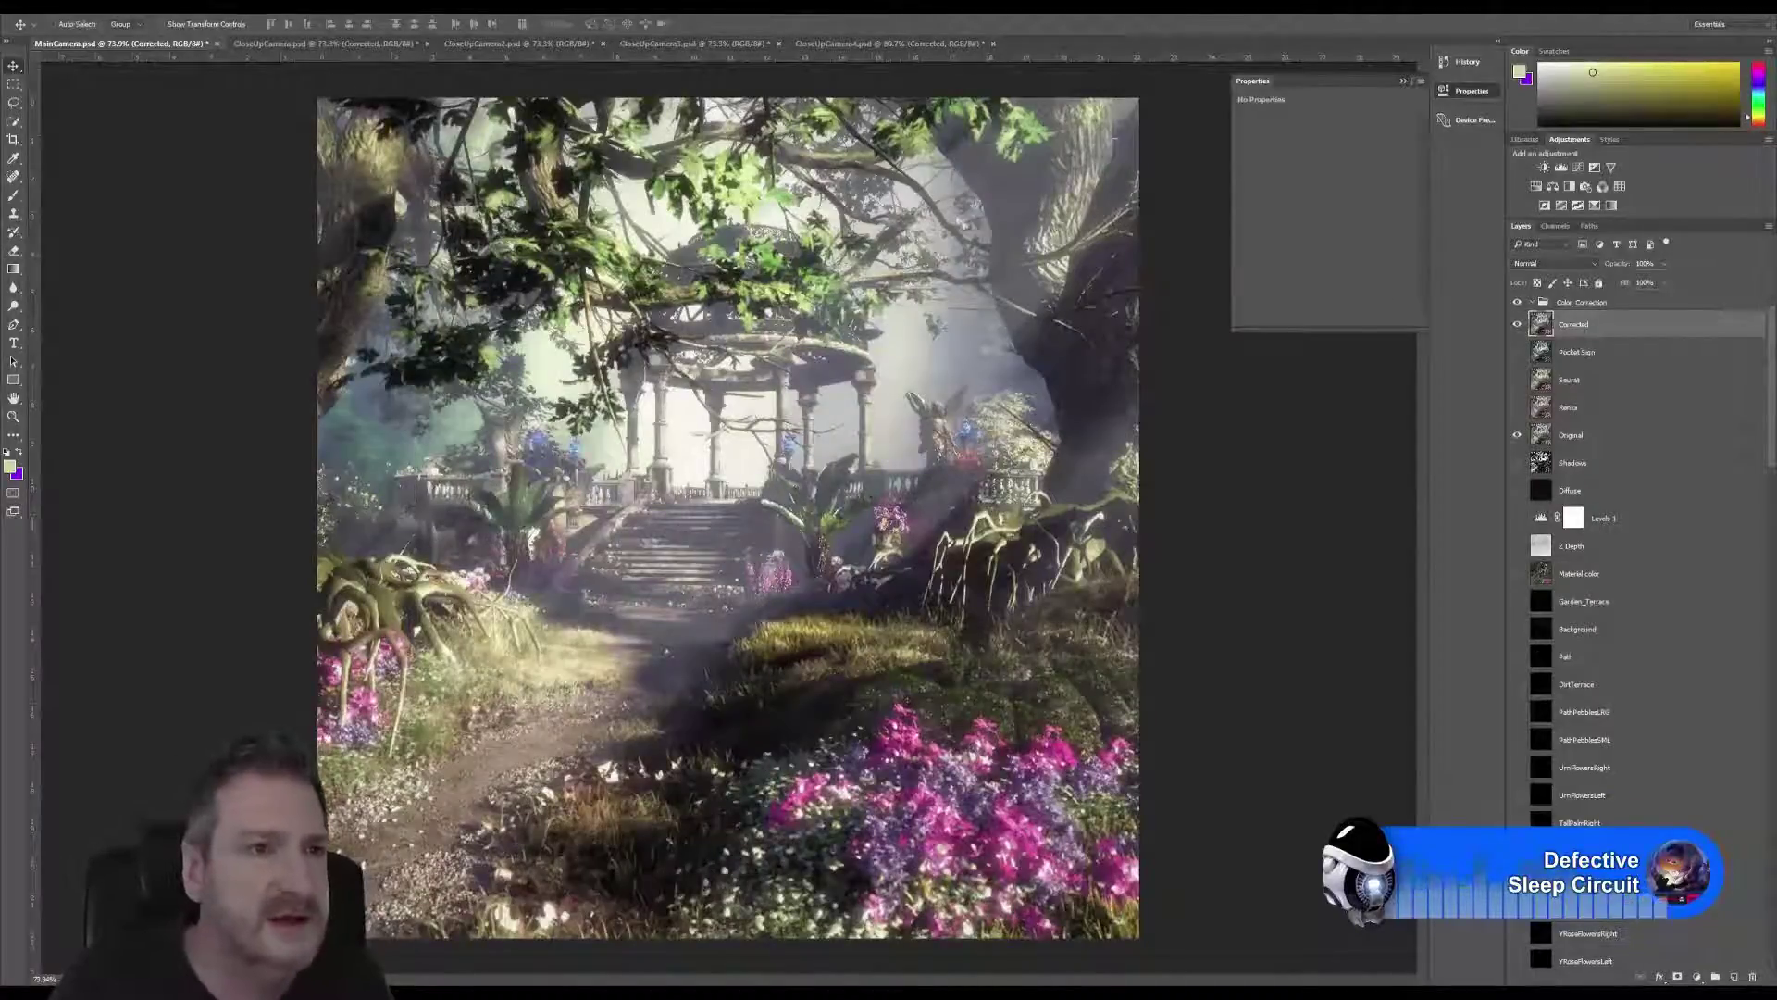
# Apply the custom MY_Vignette garden terrace look from Magic Bullet Looks to the Corrected layer.
pyautogui.click(226, 8)
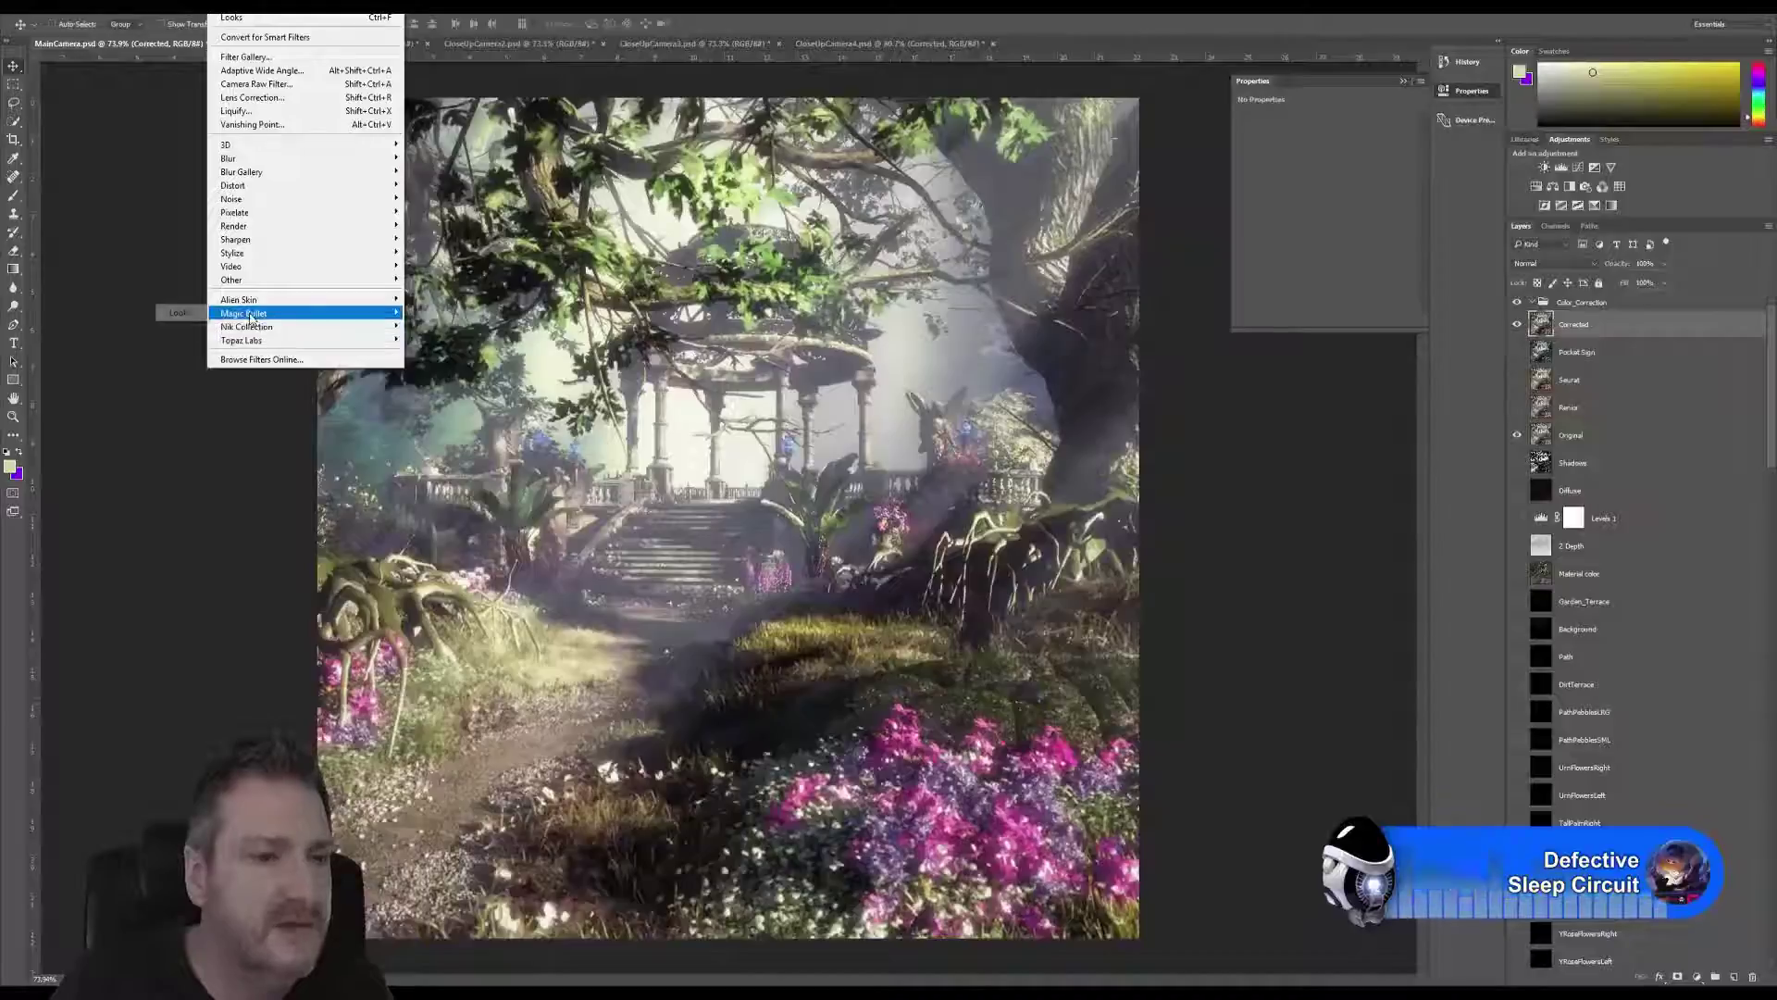
pyautogui.click(176, 311)
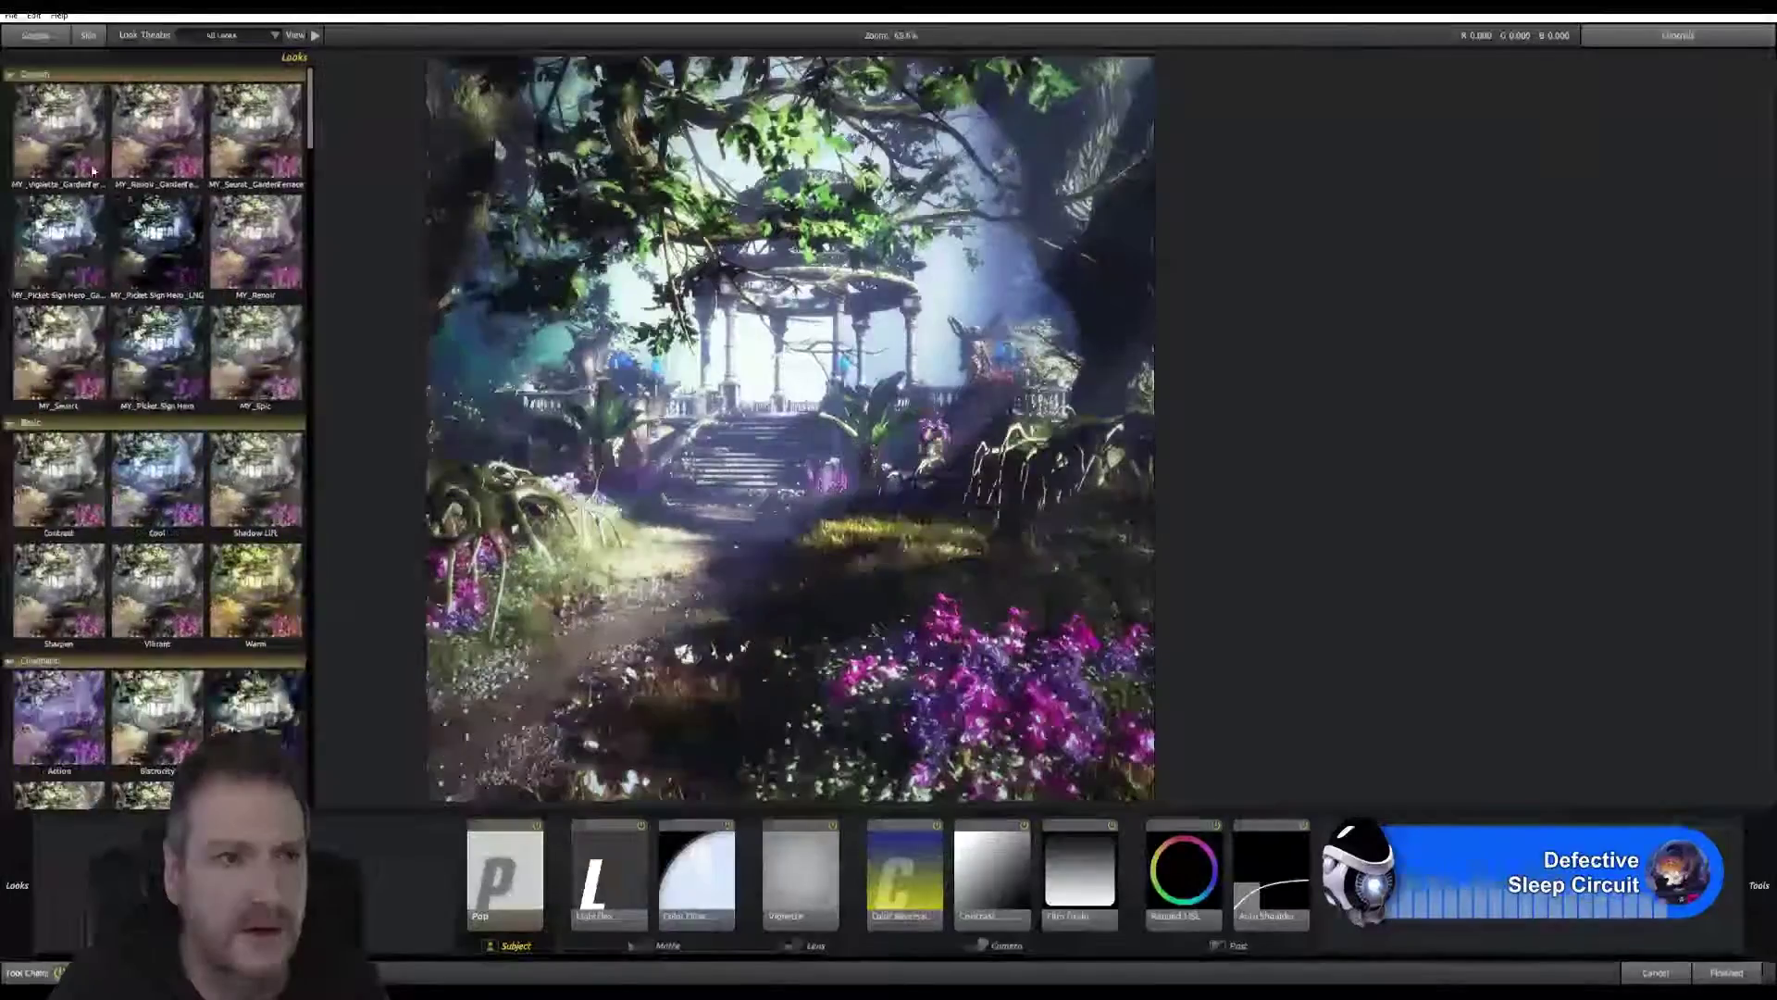
pyautogui.click(72, 139)
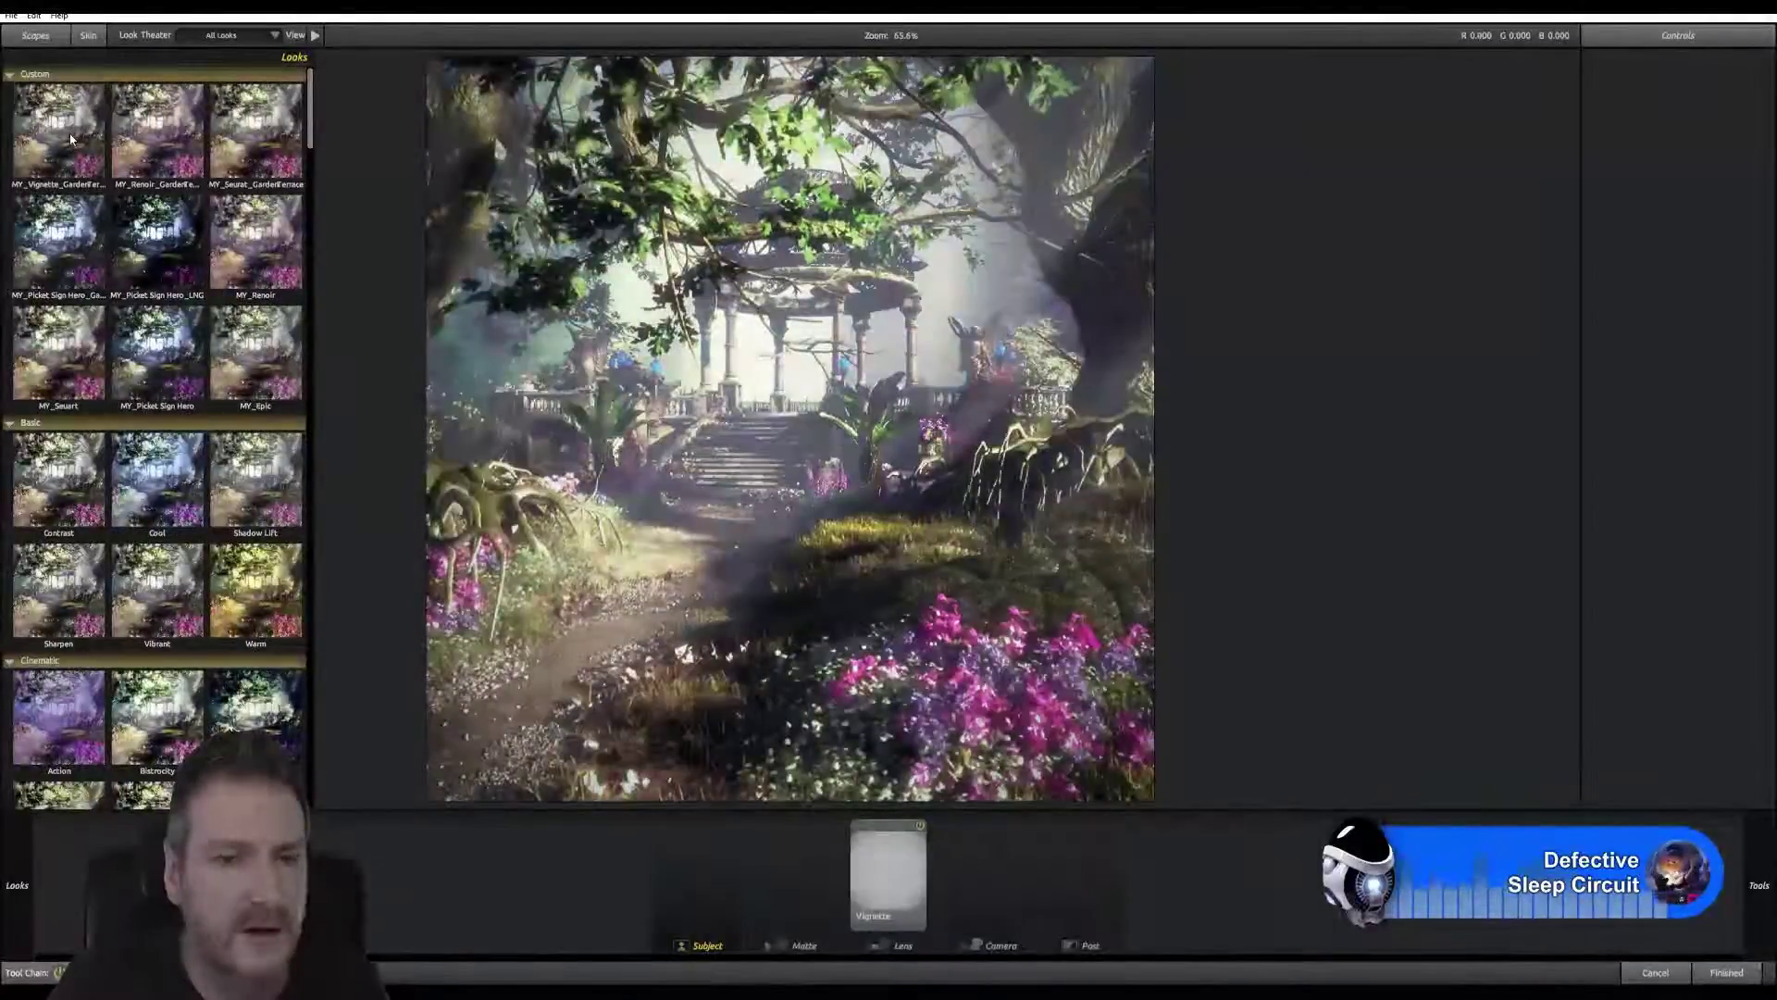
pyautogui.click(1726, 972)
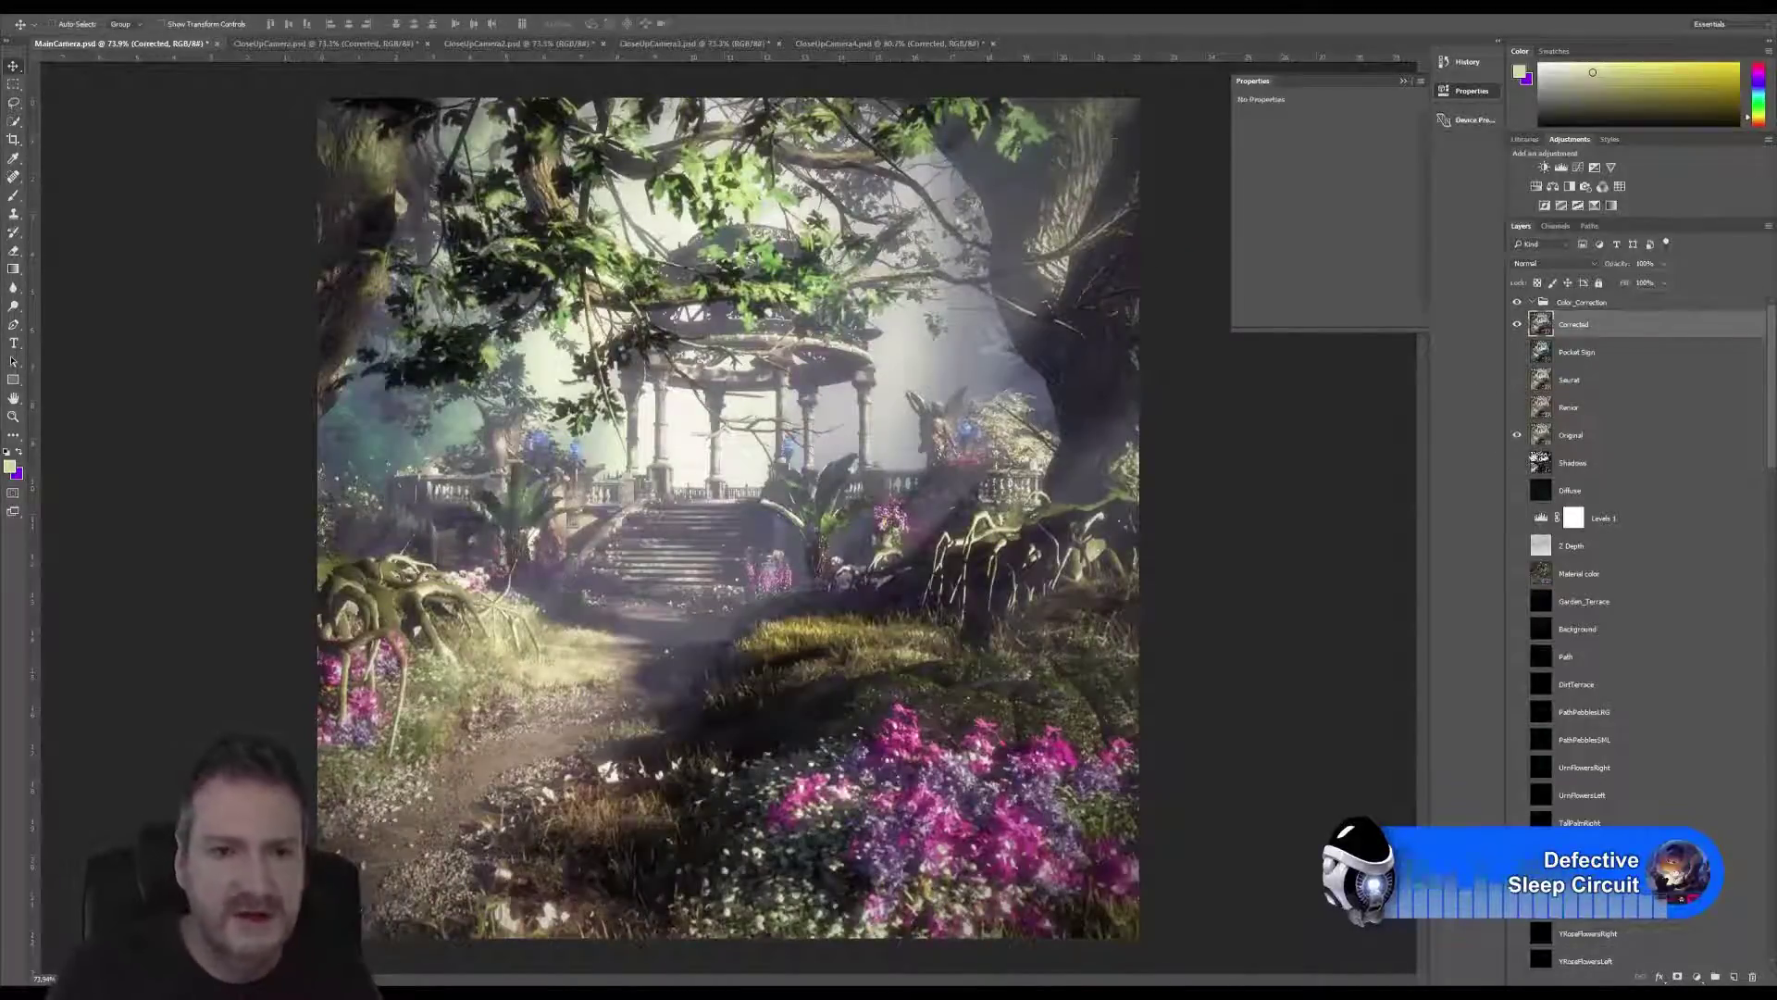
# Compare the Corrected layer with the Original by repeatedly hiding and showing Corrected, leaving it visible.
pyautogui.click(1517, 325)
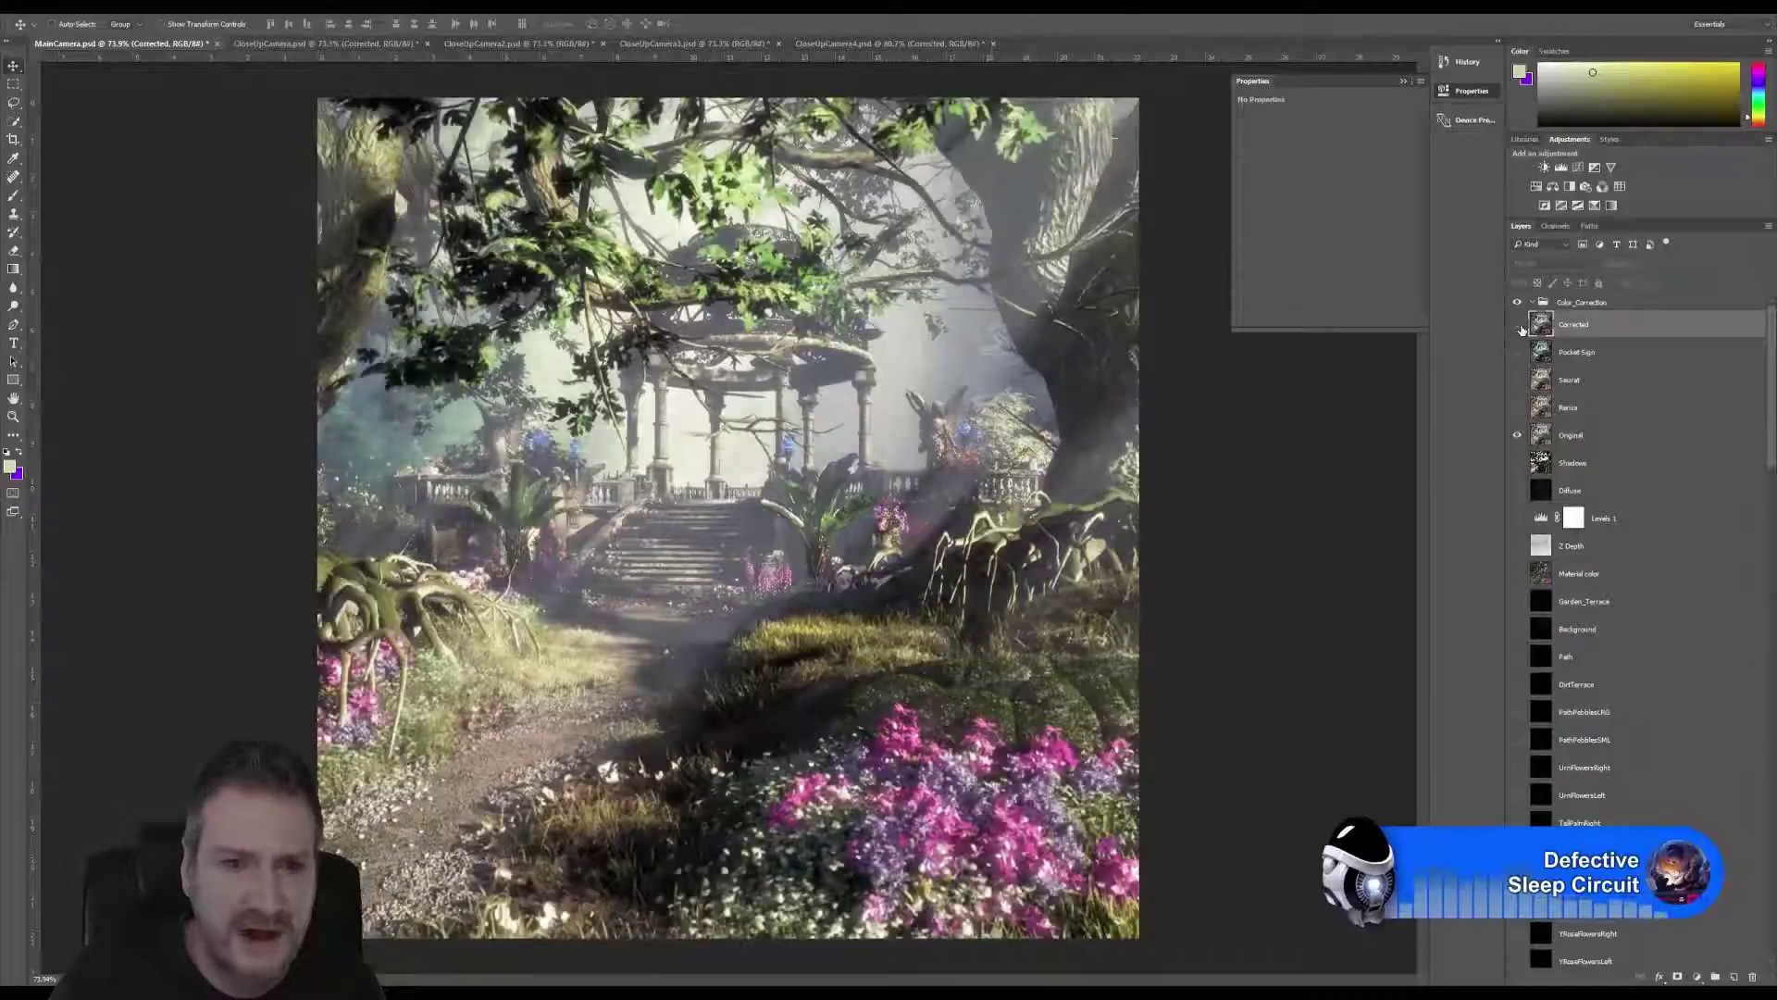
pyautogui.click(1519, 326)
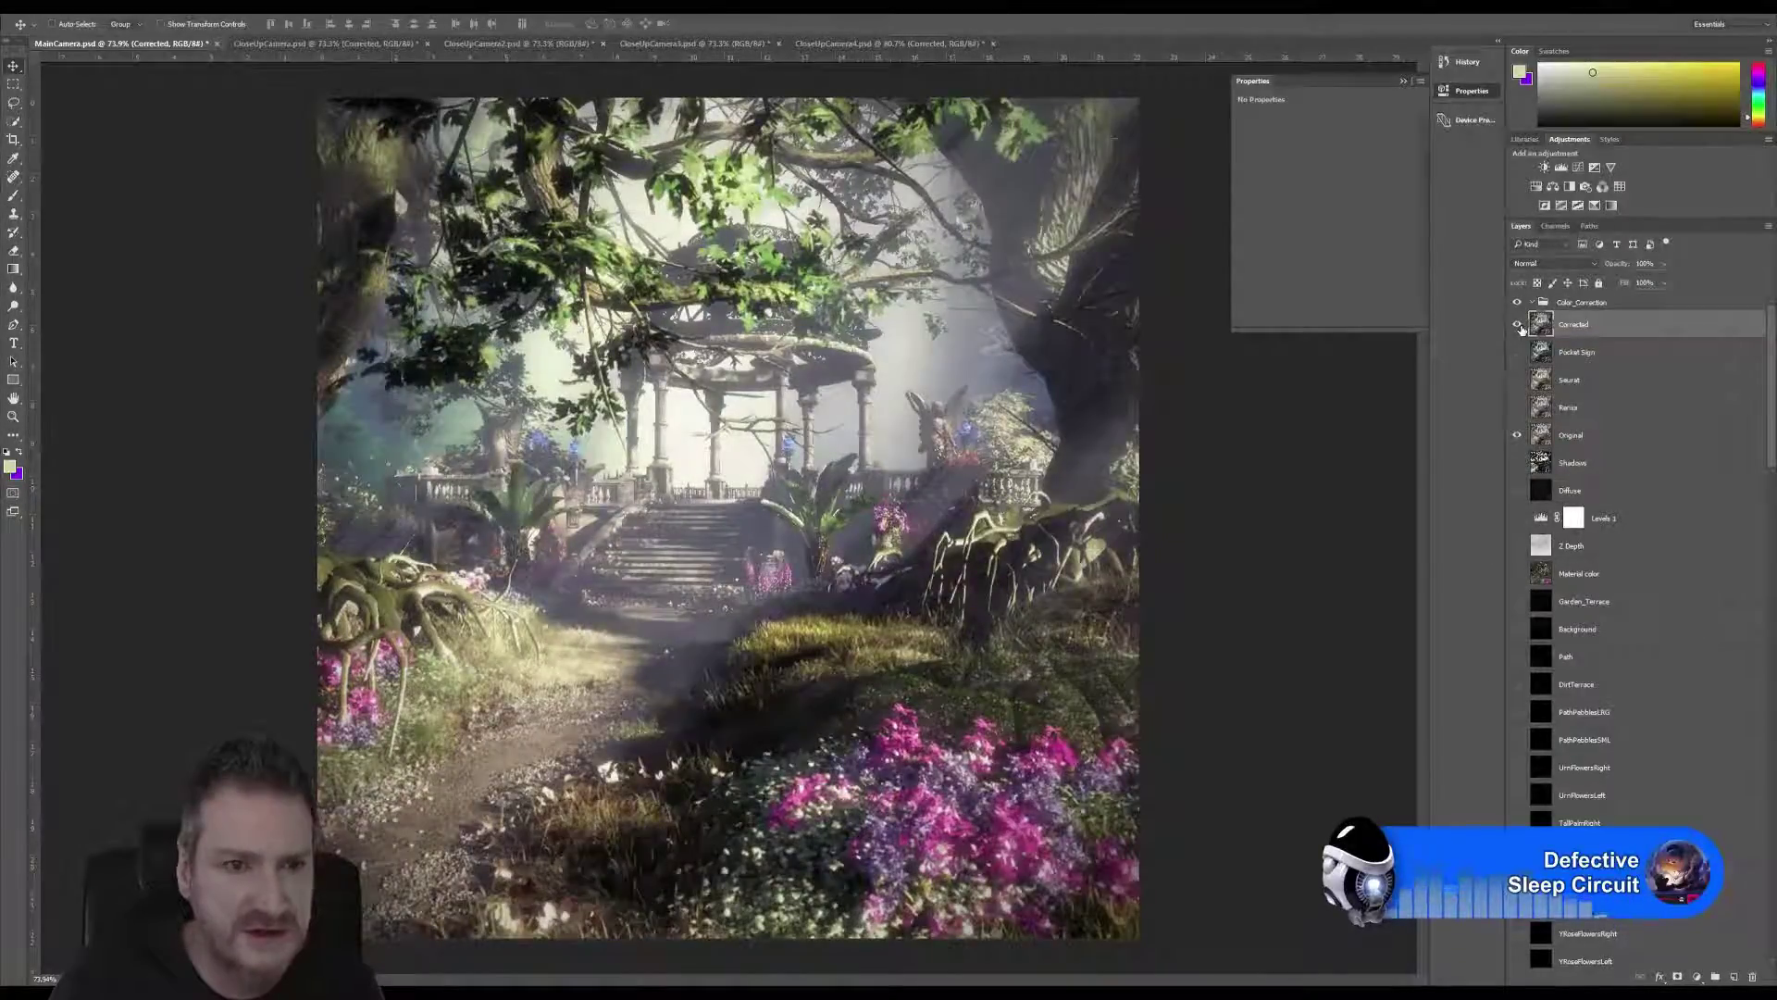
pyautogui.click(1518, 325)
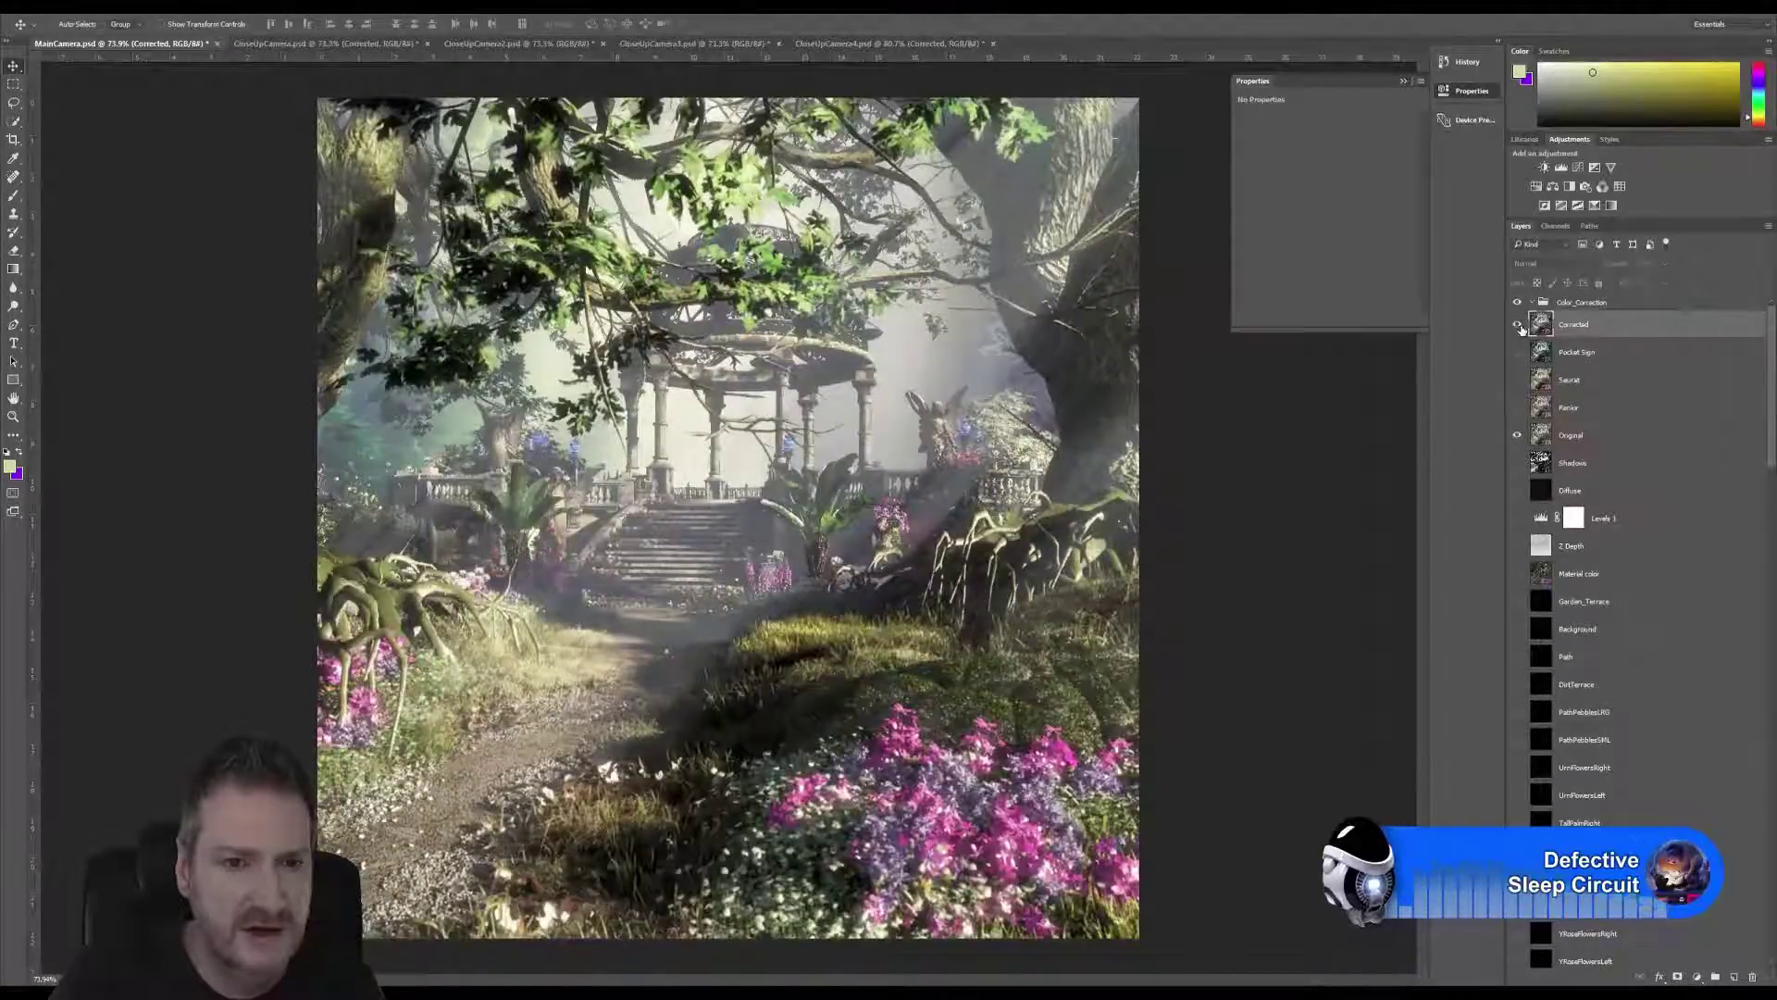
pyautogui.click(1519, 325)
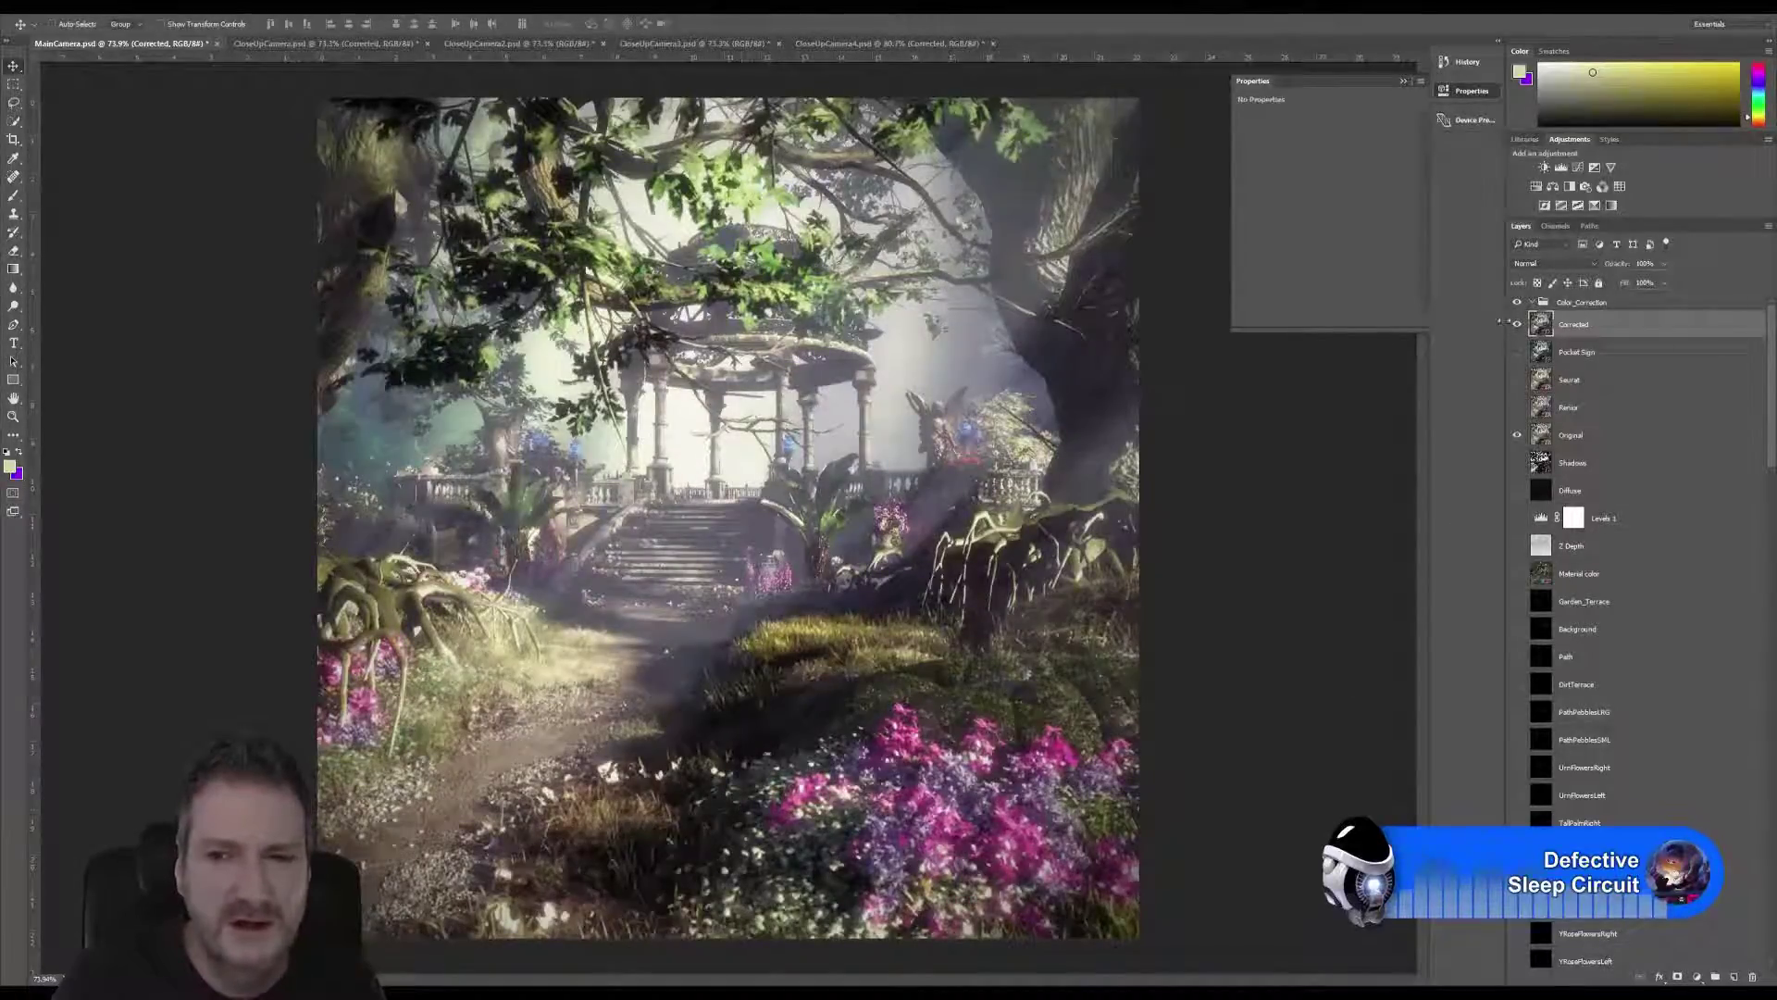
pyautogui.click(1517, 325)
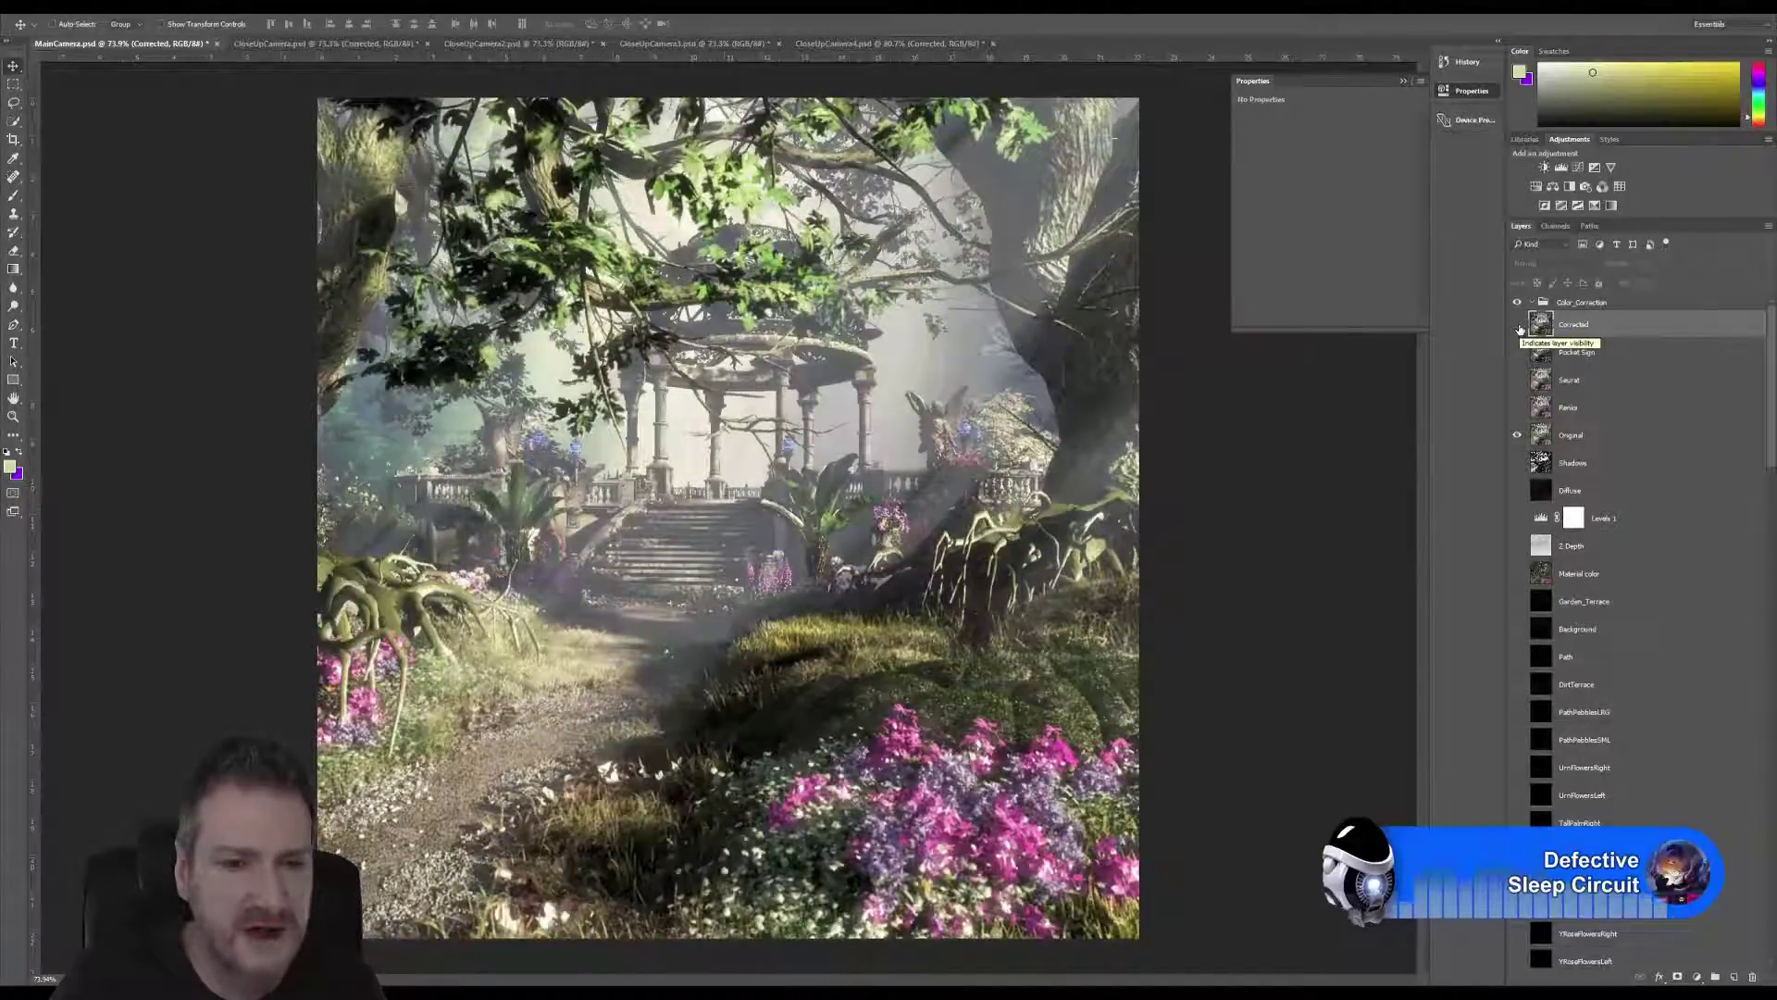
pyautogui.click(1518, 326)
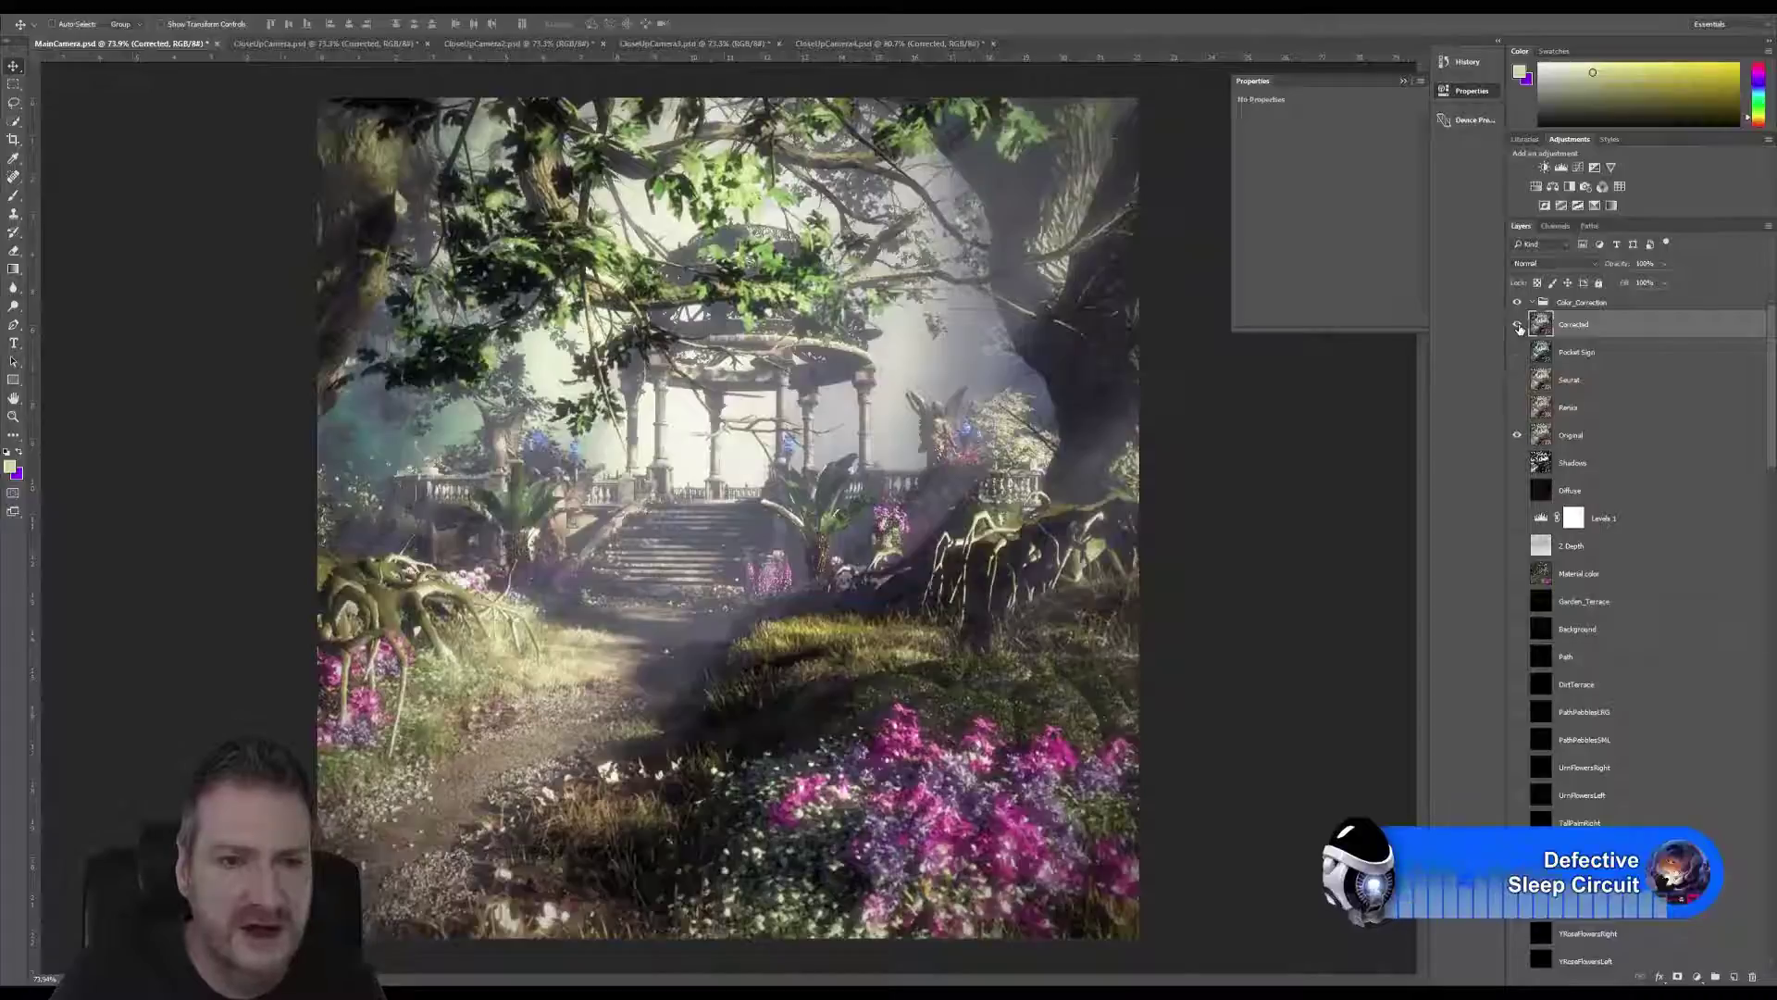
pyautogui.click(1518, 326)
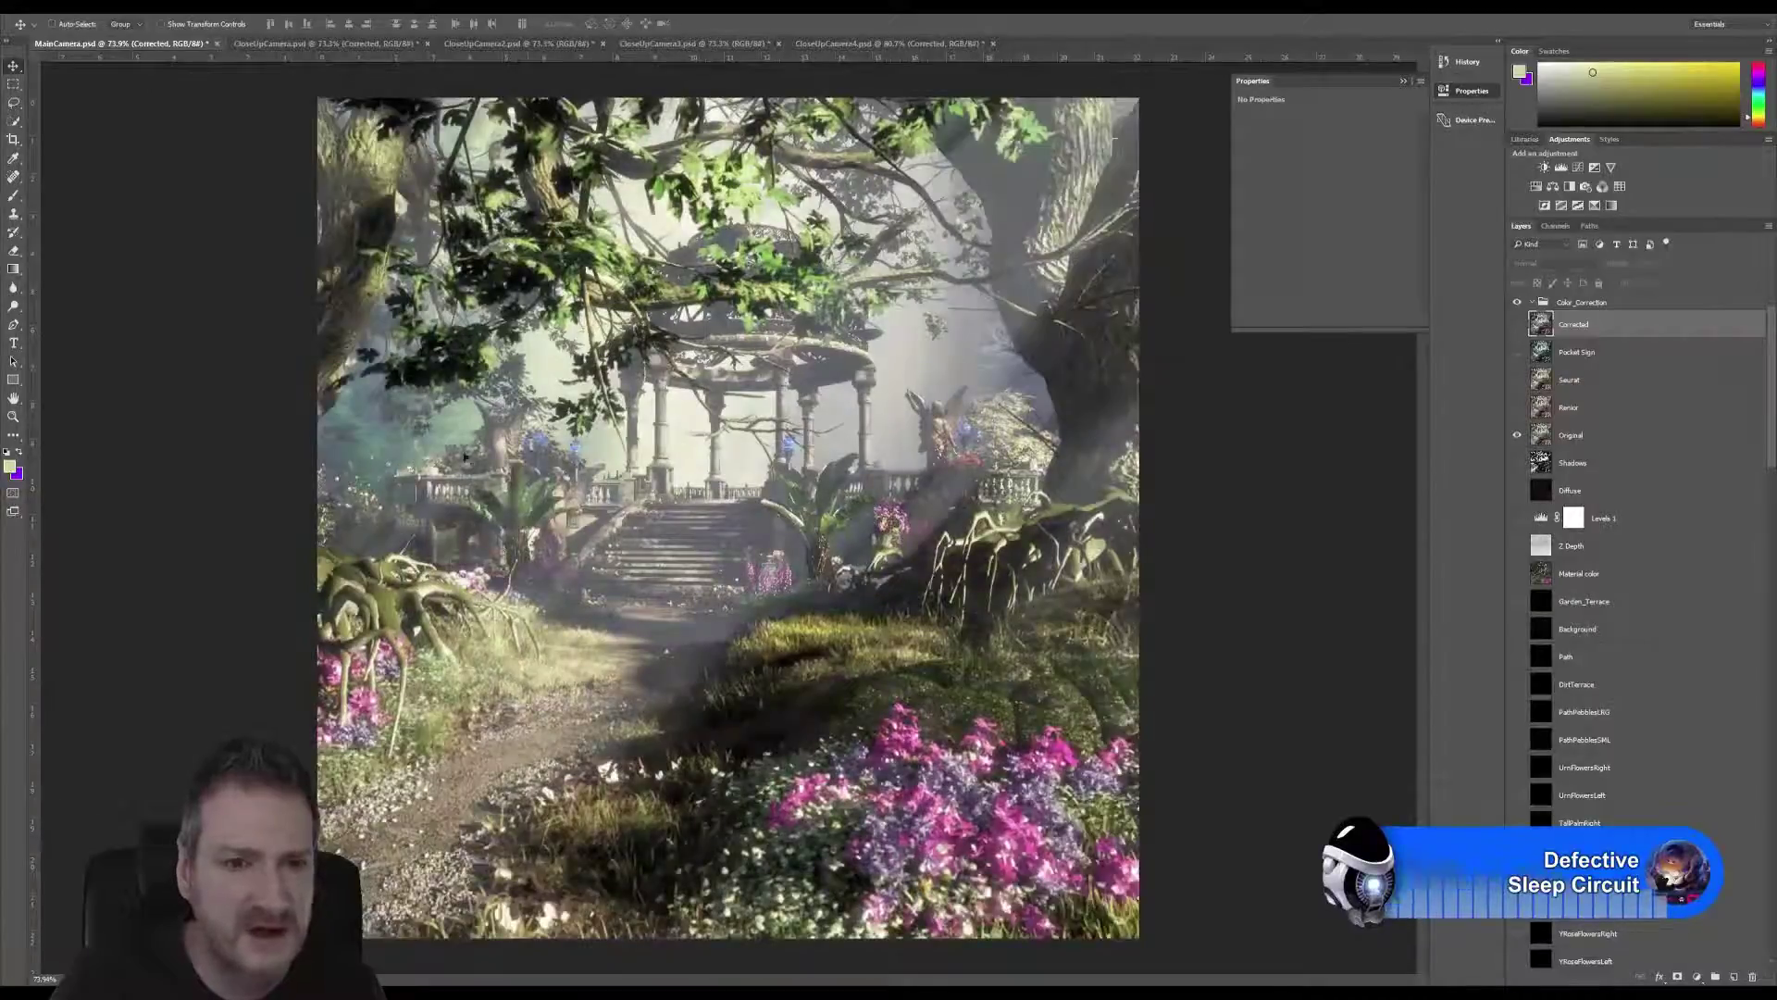
pyautogui.click(1518, 326)
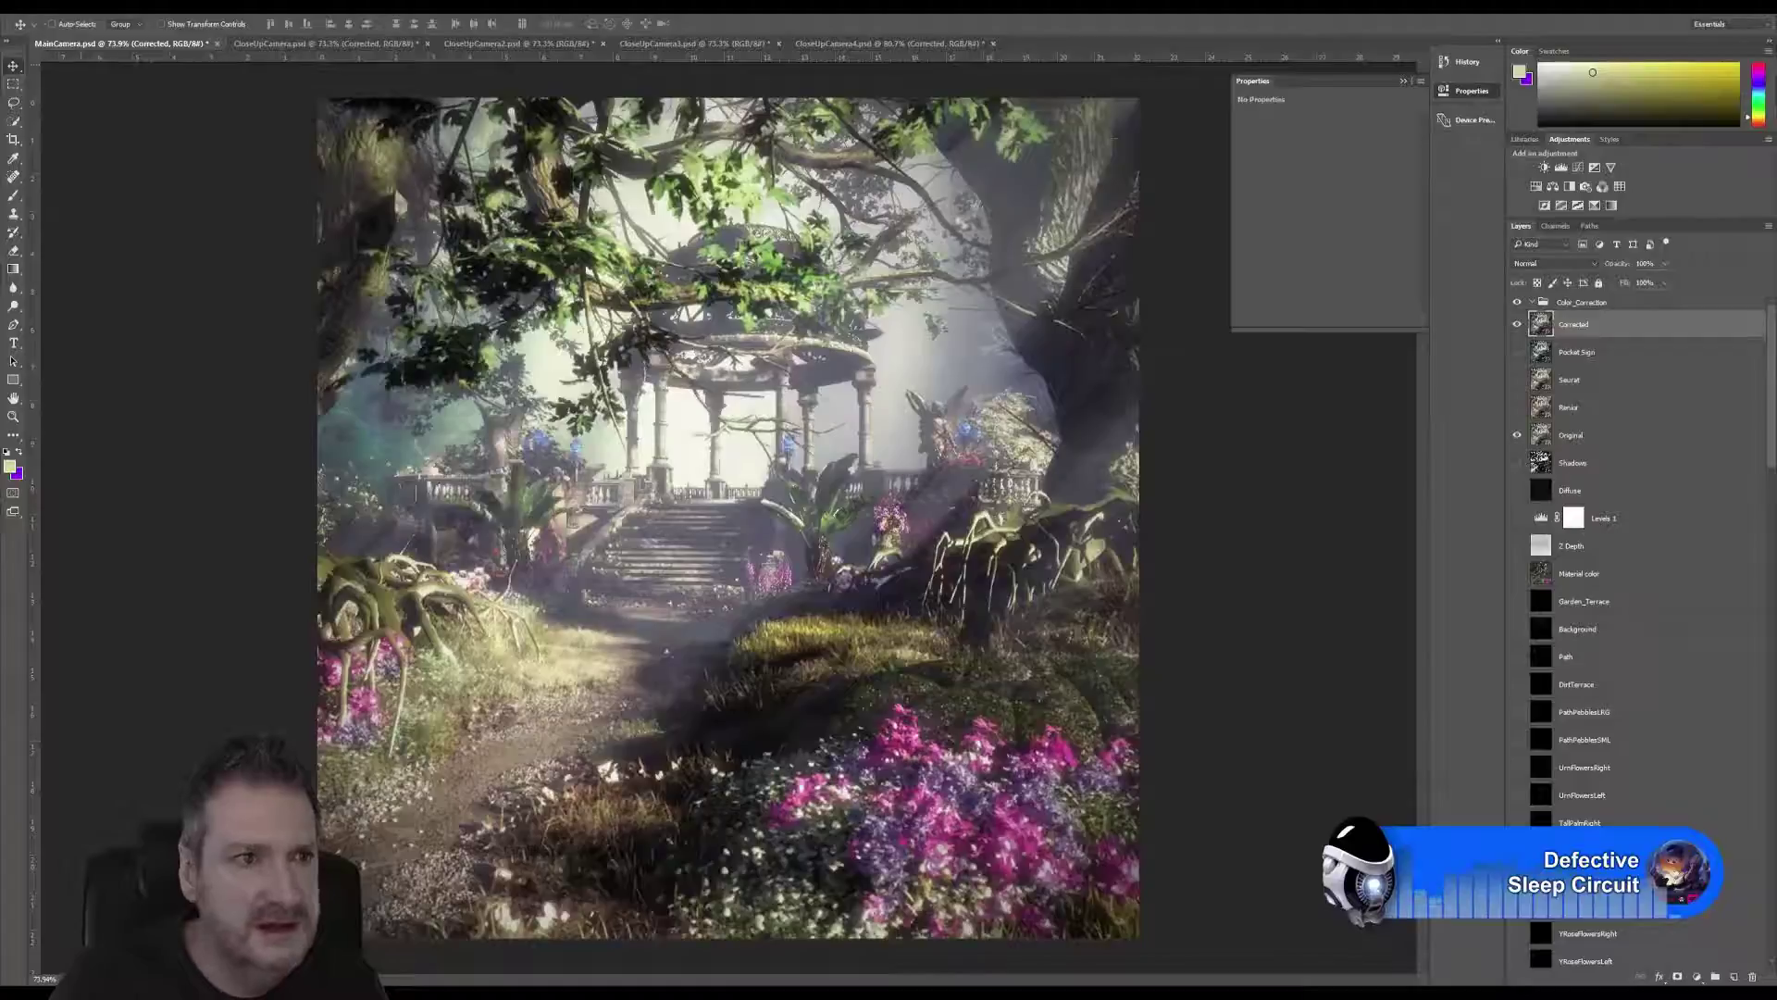
# Export the image for web to the desktop as MainCamera.jpg with the JPEG High preset, and save MainCamera.psd.
pyautogui.click(37, 8)
pyautogui.moveTo(120, 205)
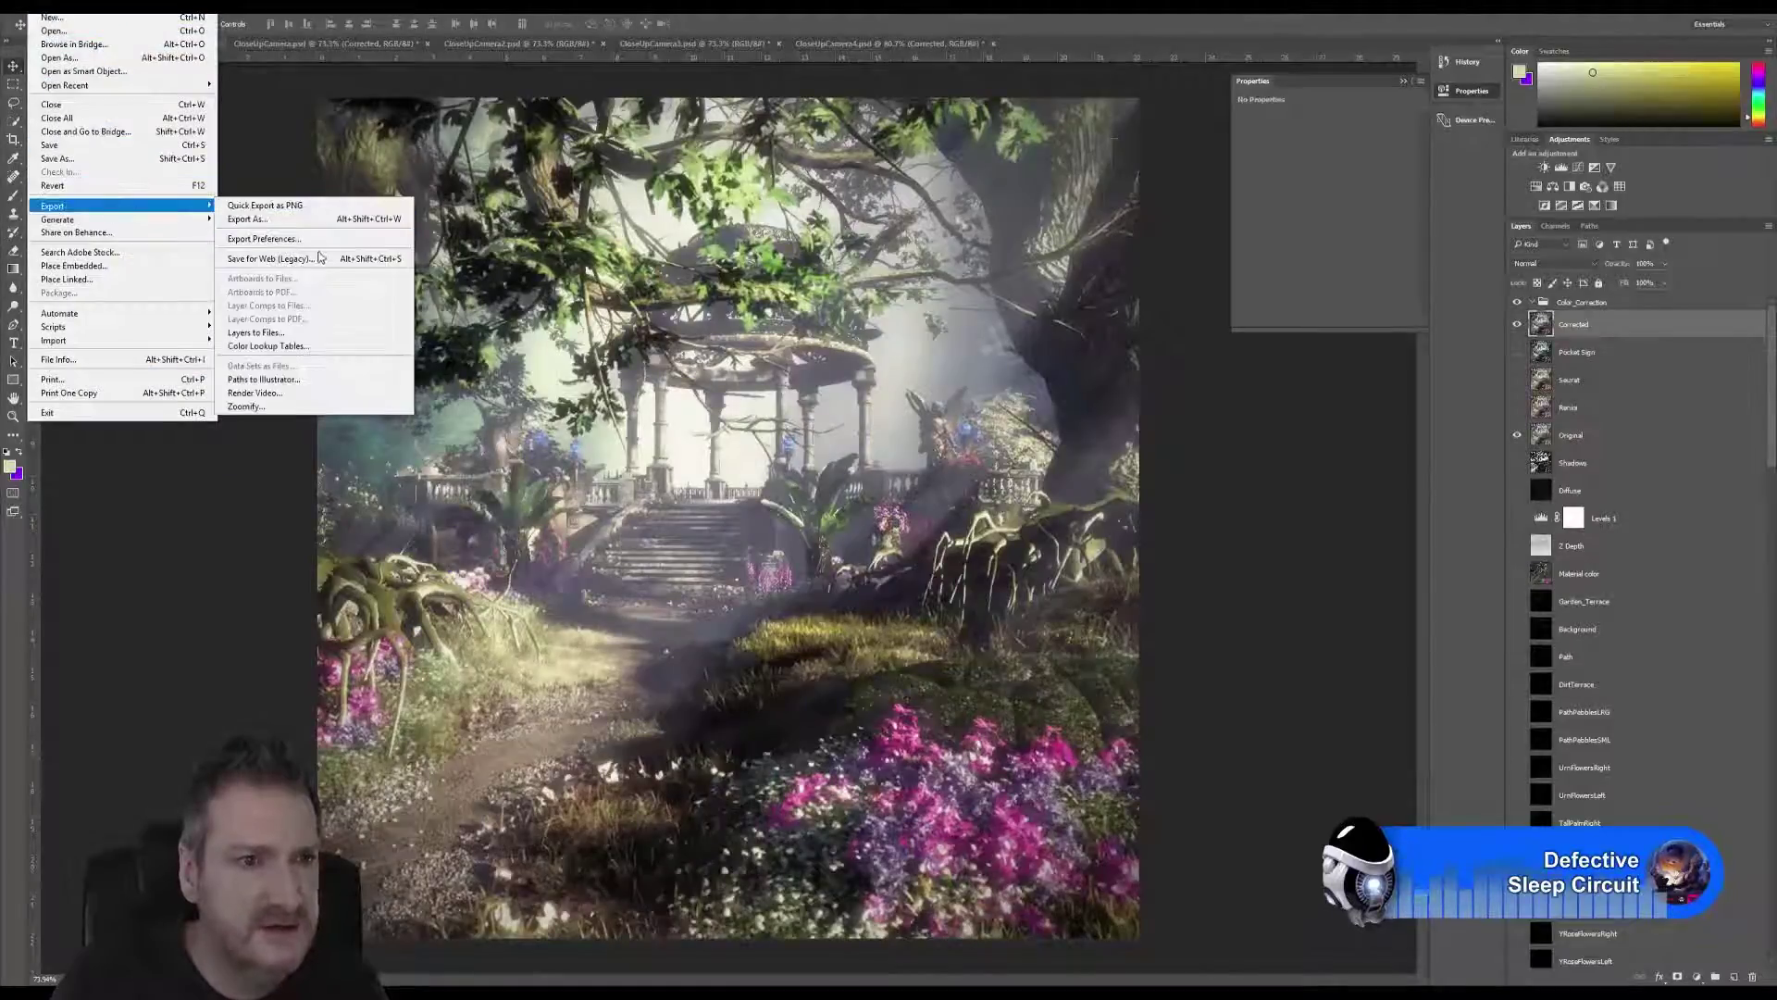
pyautogui.click(278, 258)
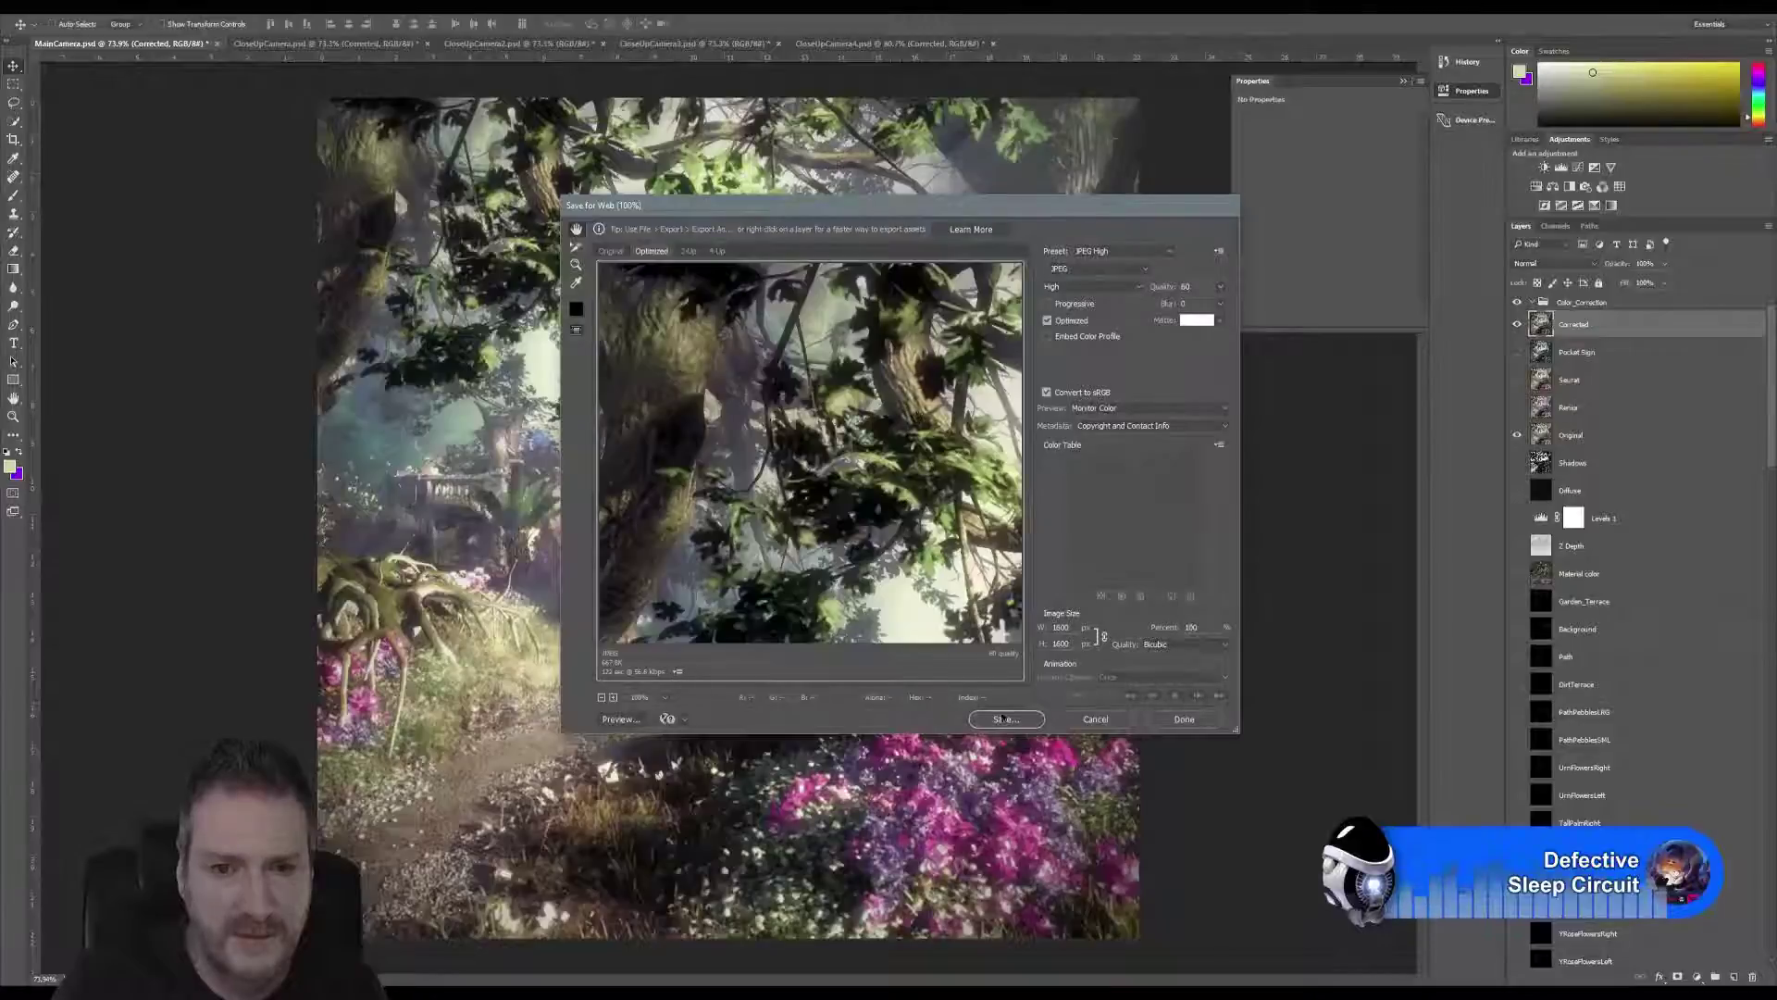
pyautogui.click(1004, 719)
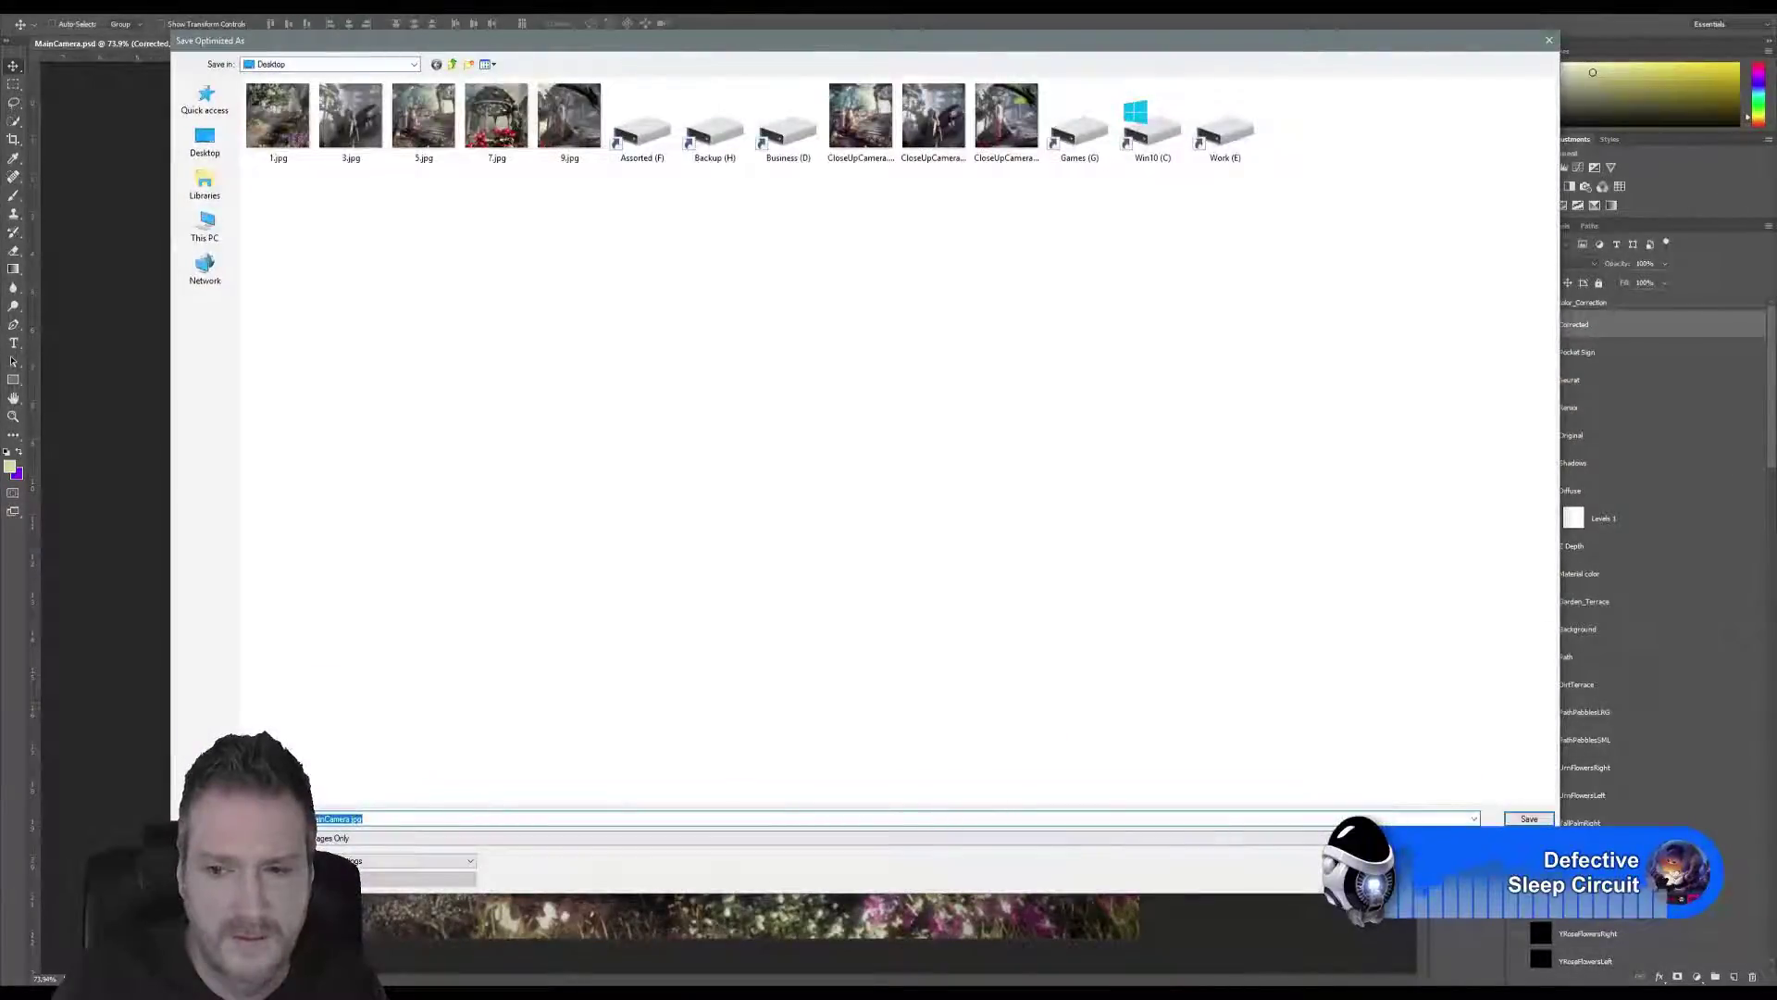
pyautogui.click(1529, 818)
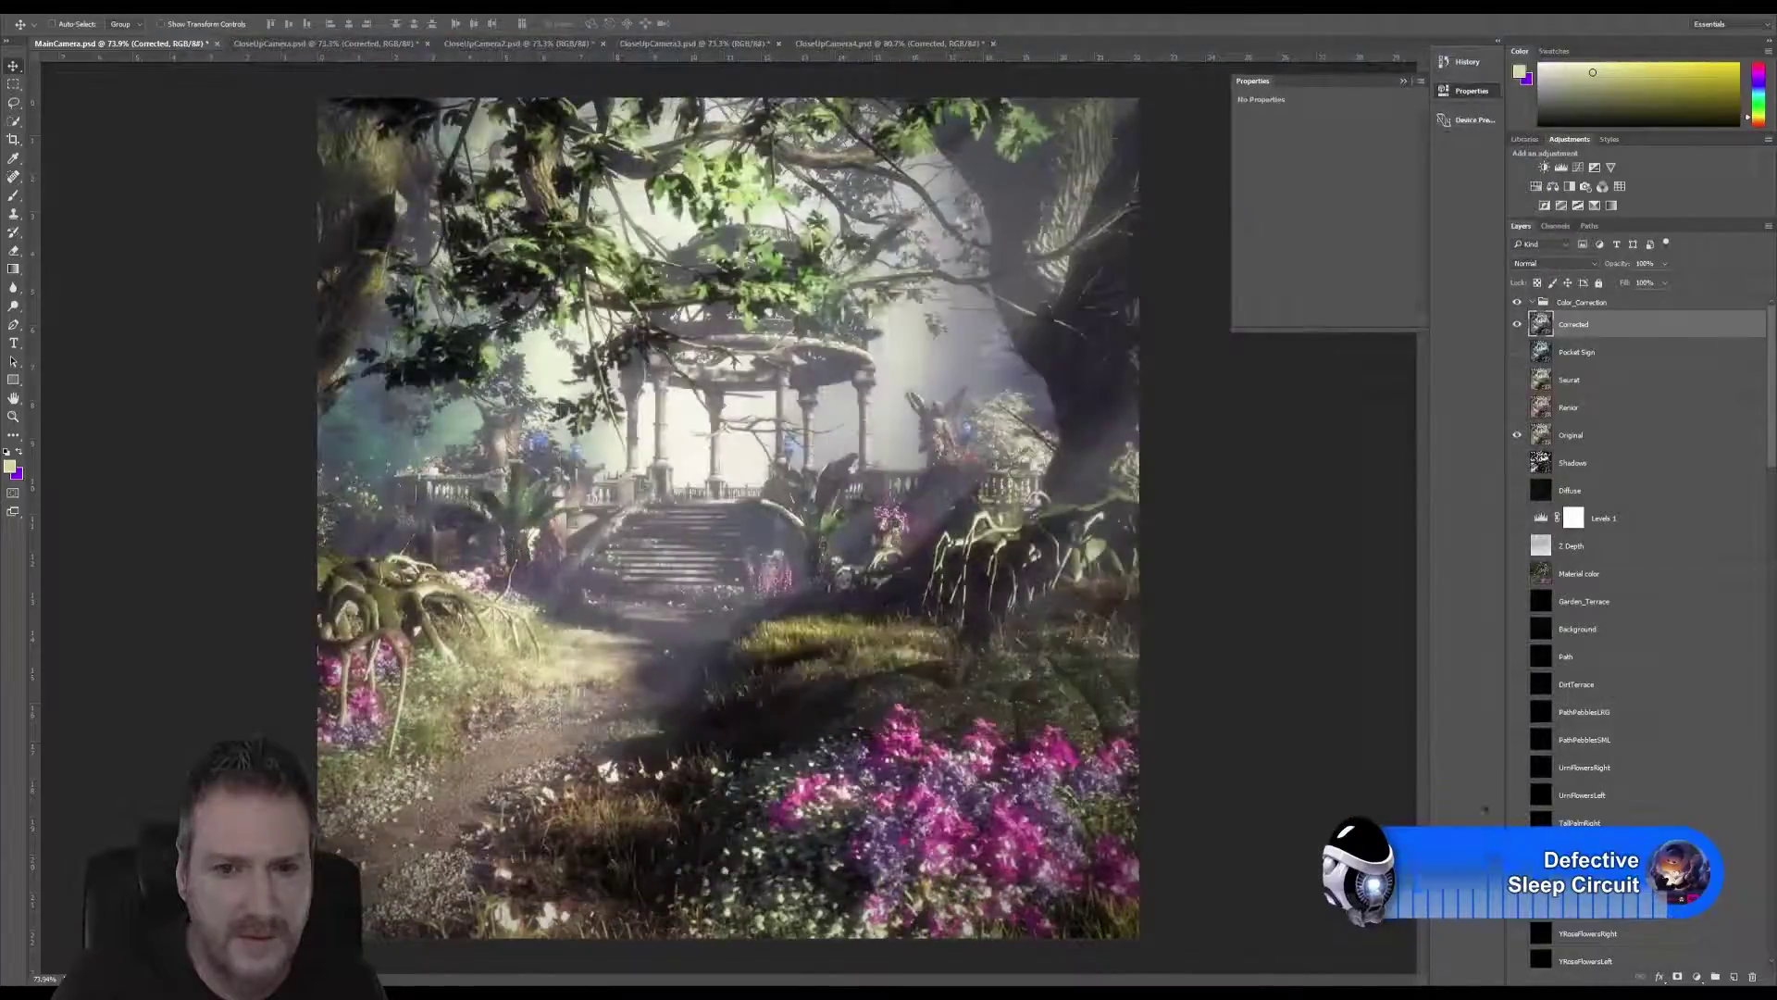
pyautogui.click(41, 13)
pyautogui.click(65, 141)
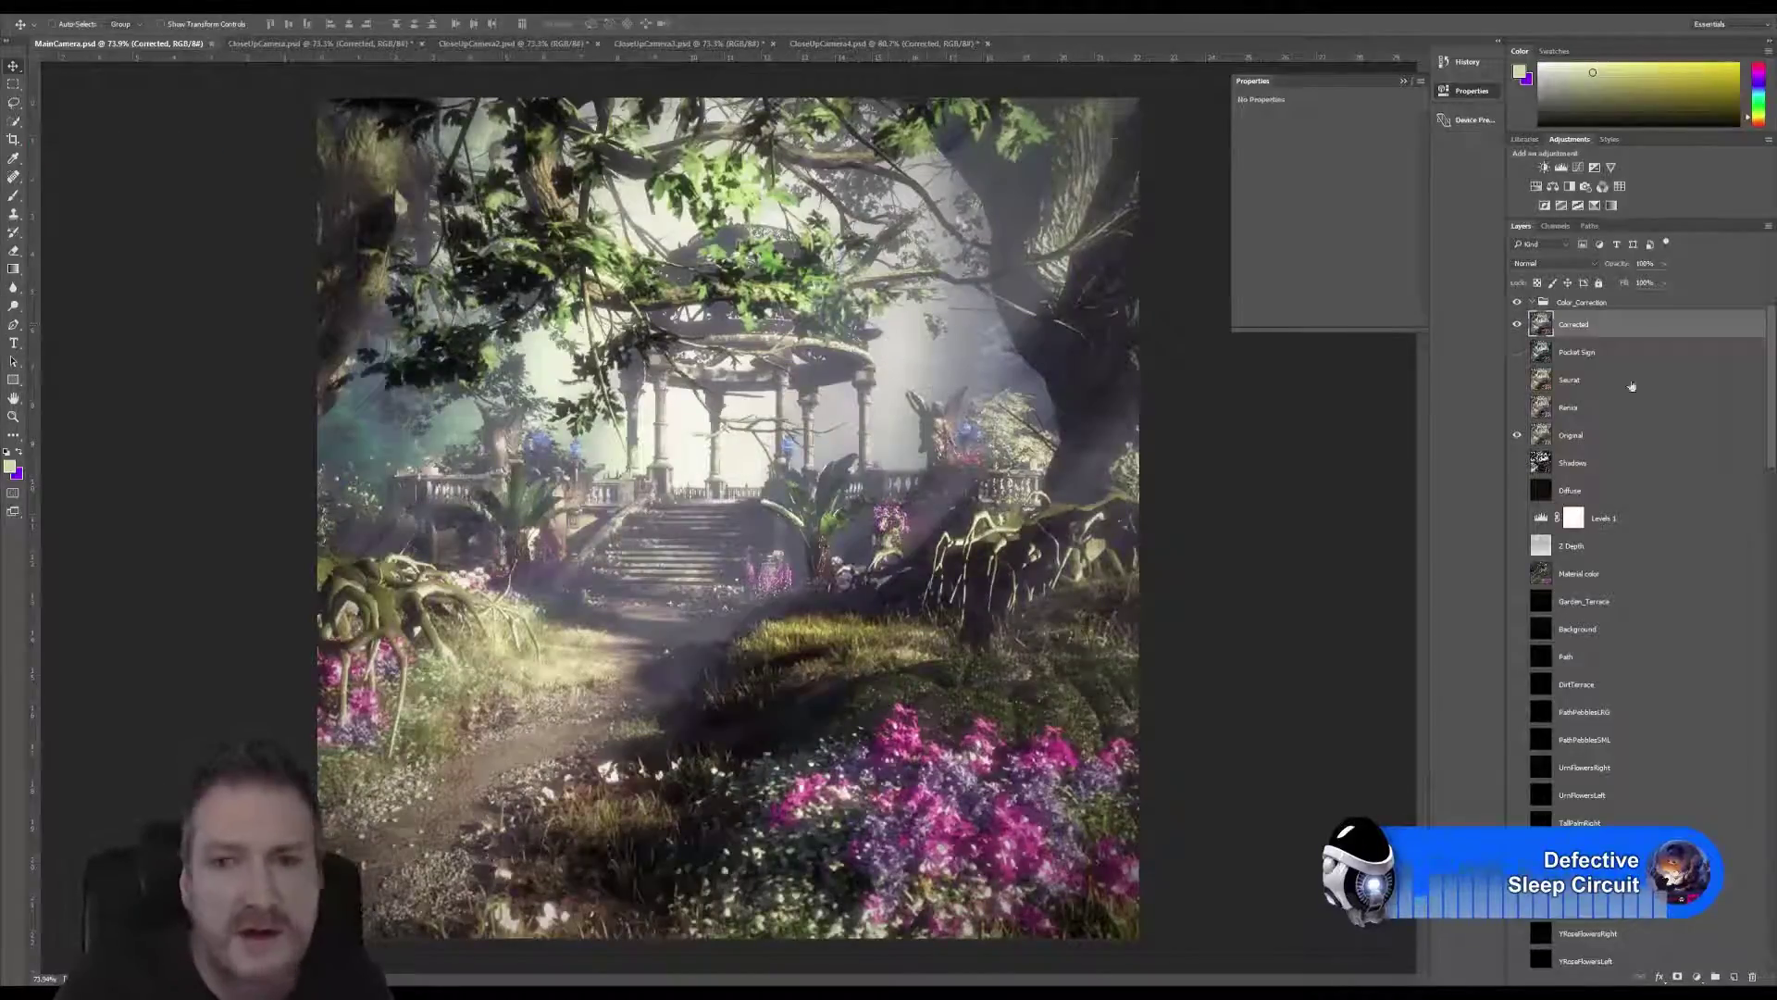
# Move the layers from Corrected down to Original into the Color_Correction group, reselect Corrected, and save MainCamera.psd.
pyautogui.click(1590, 356)
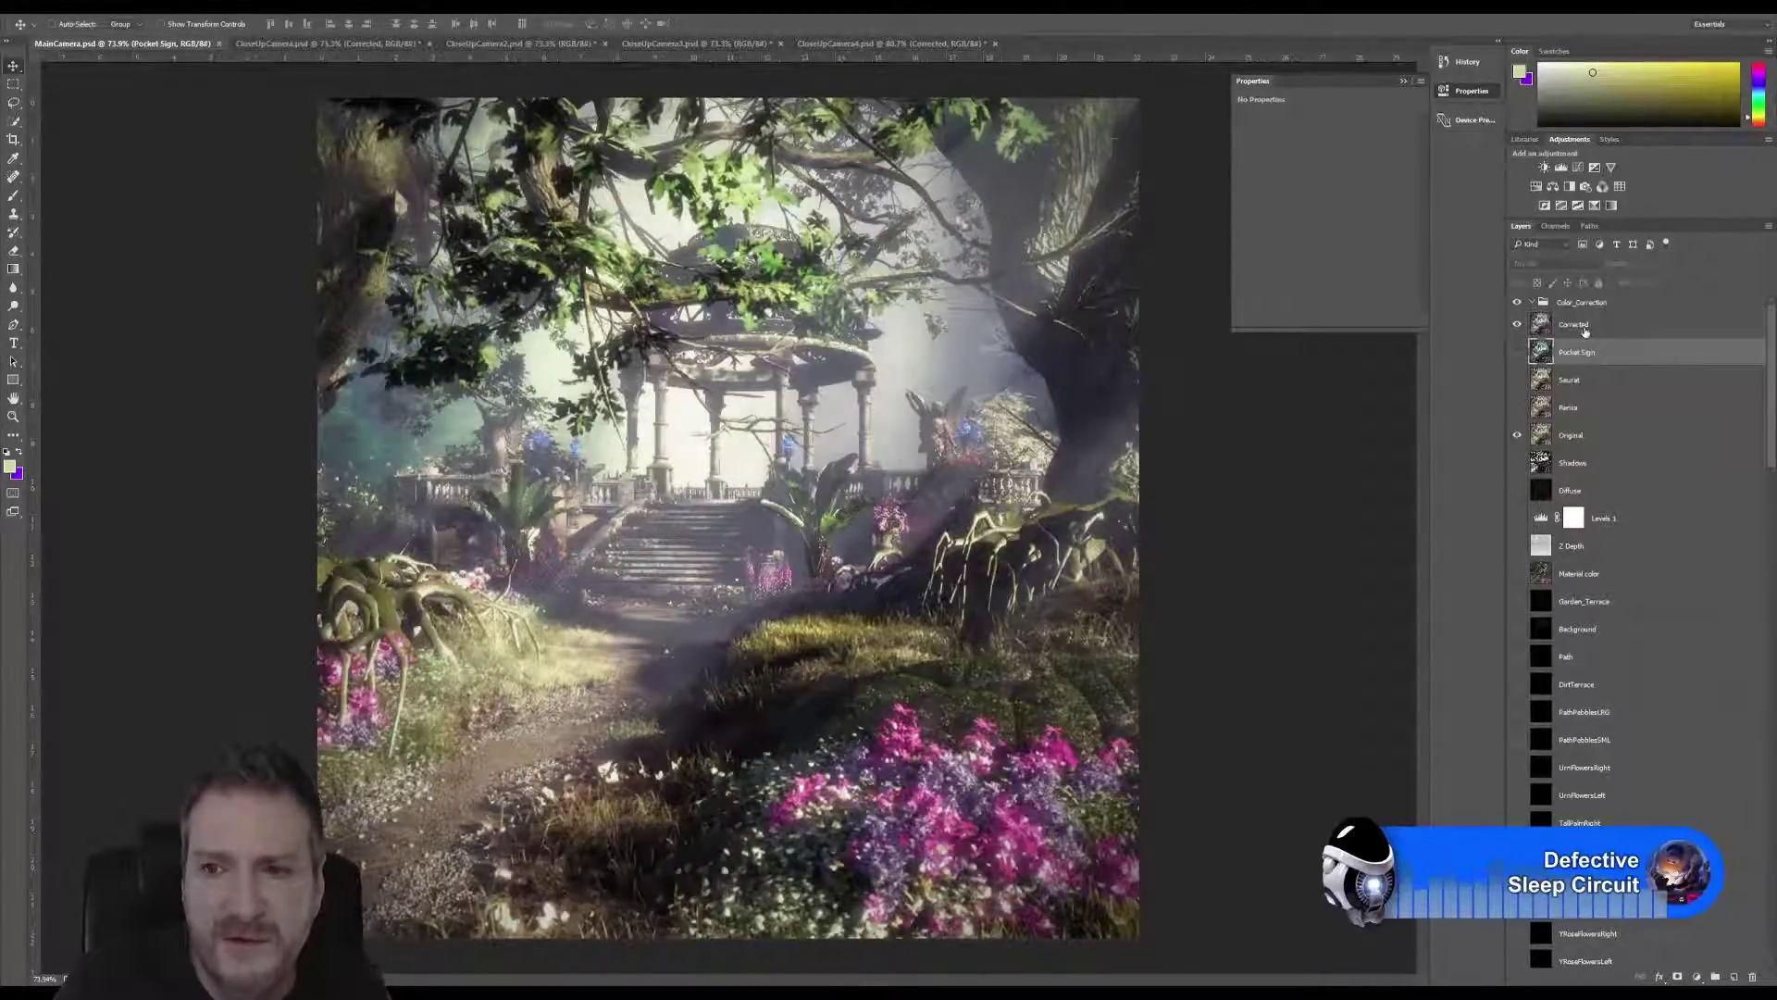
pyautogui.click(1587, 328)
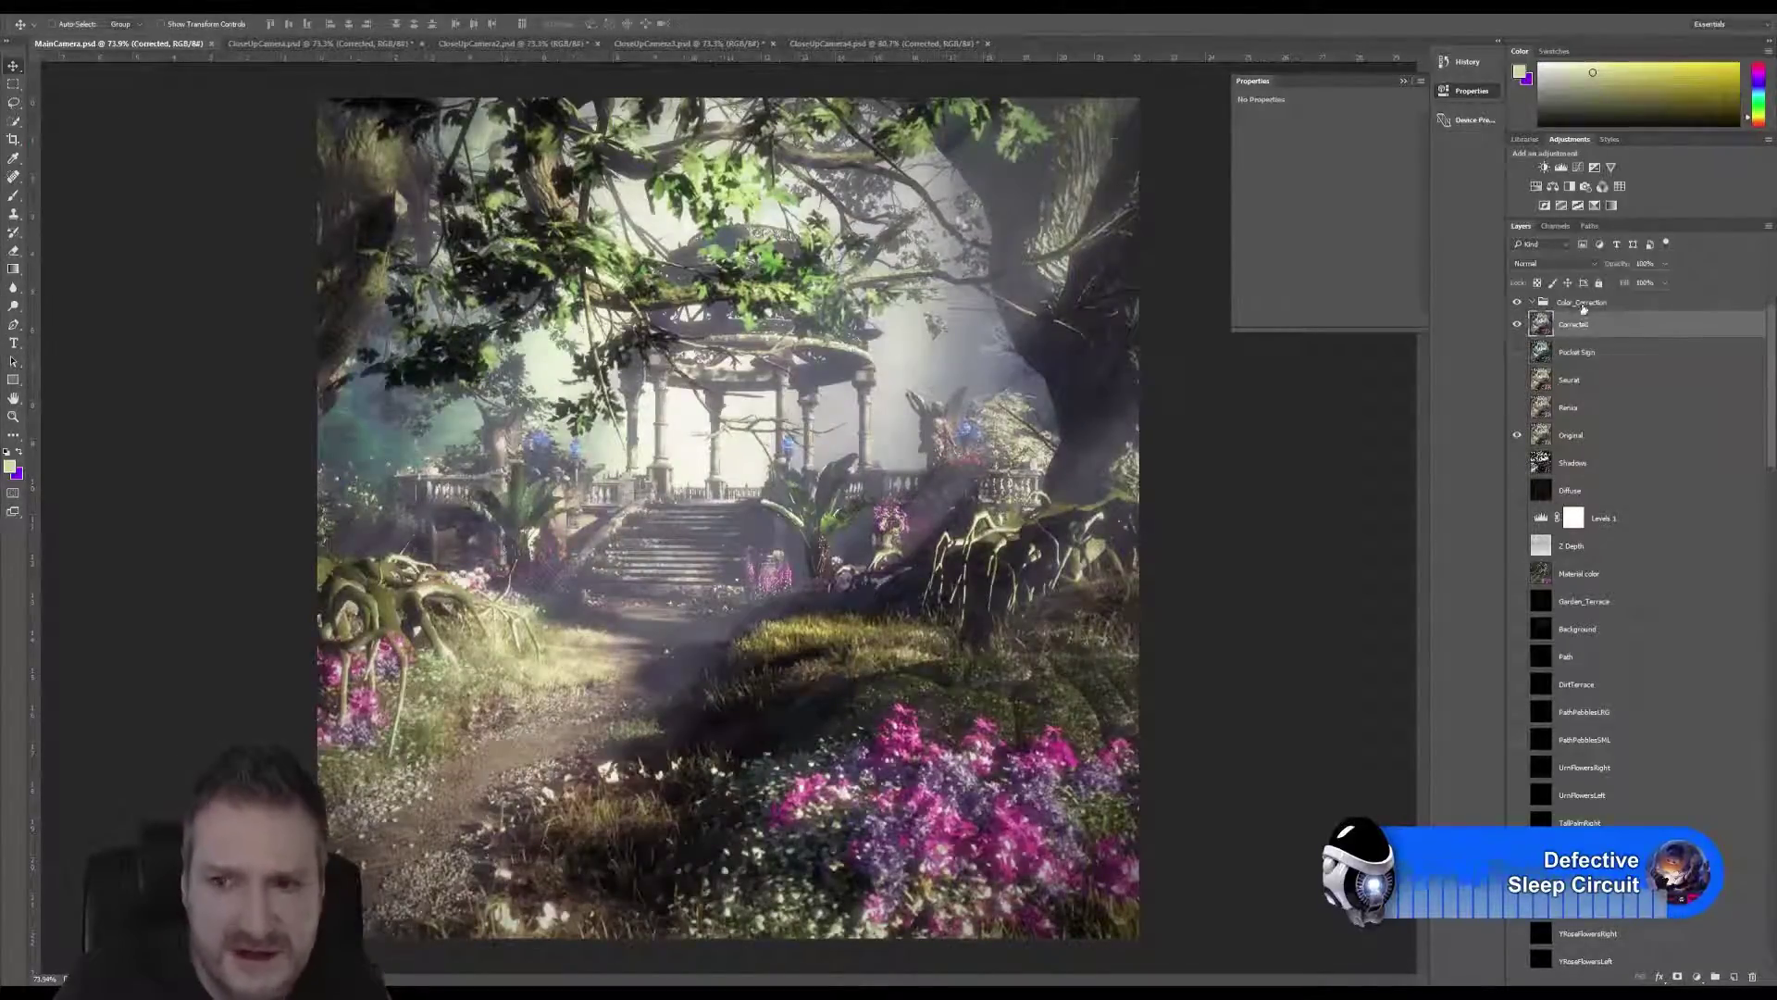
pyautogui.keyDown('shift'); pyautogui.click(1579, 439); pyautogui.keyUp('shift')
pyautogui.moveTo(1589, 323); pyautogui.dragTo(1604, 305)
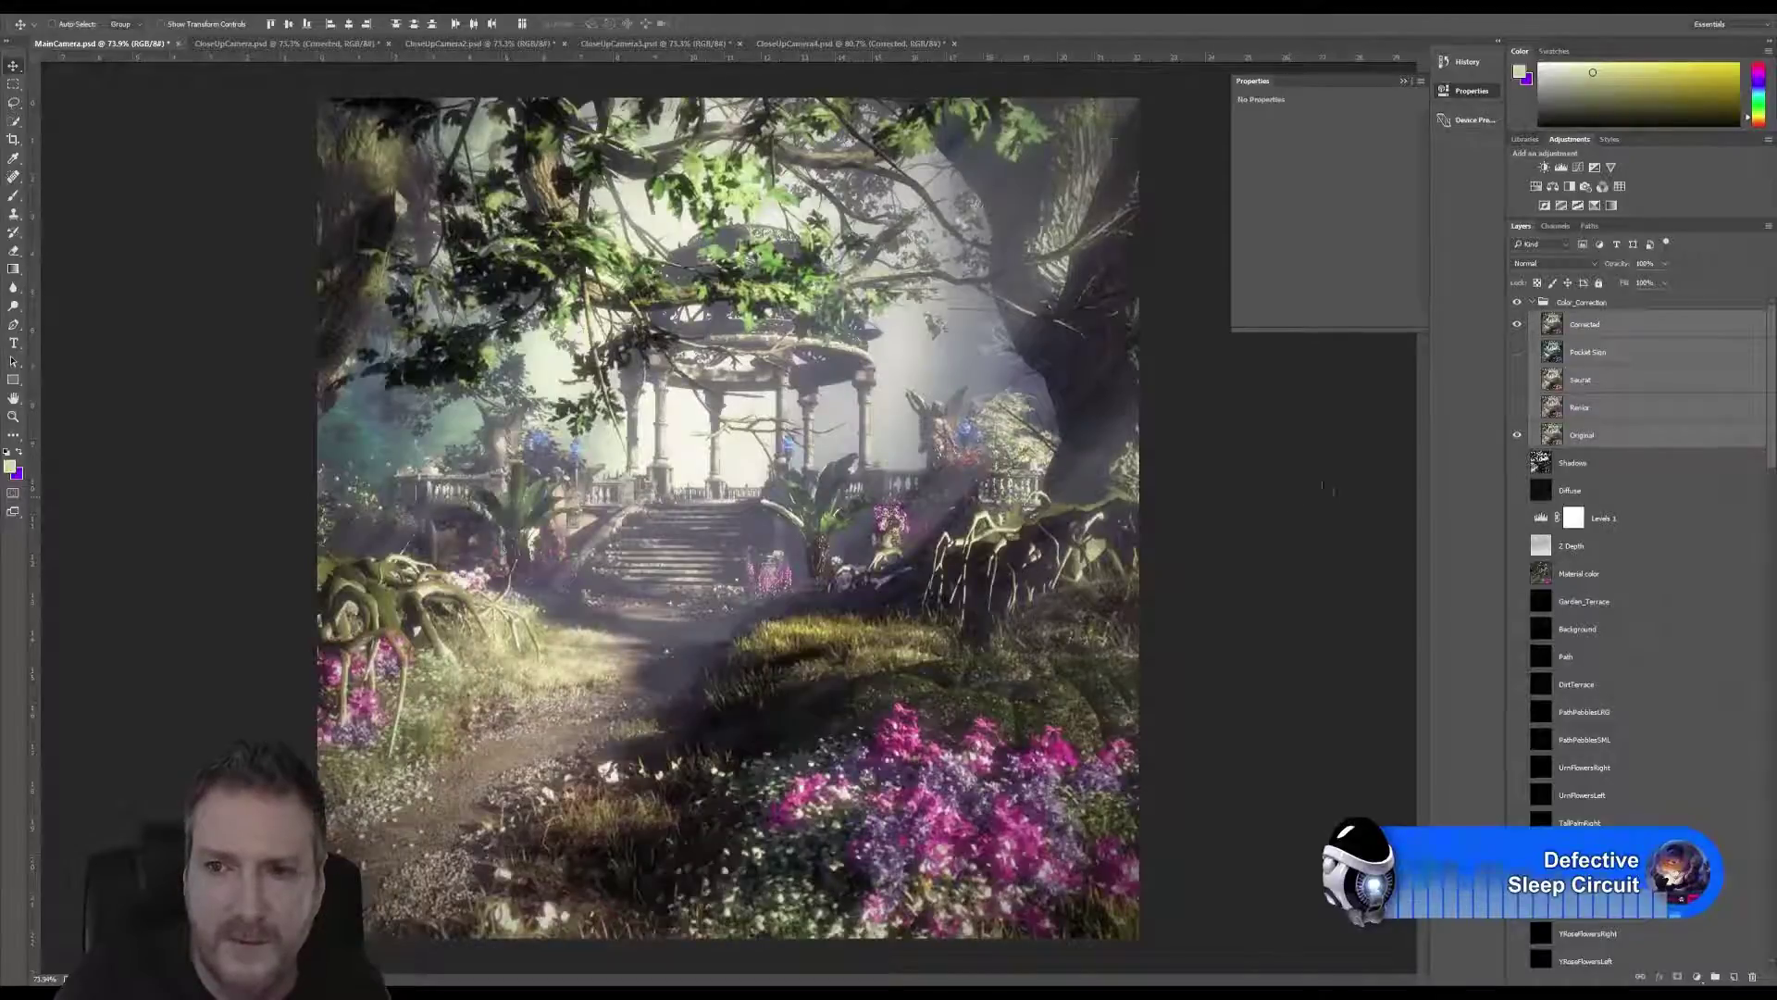
pyautogui.click(1619, 328)
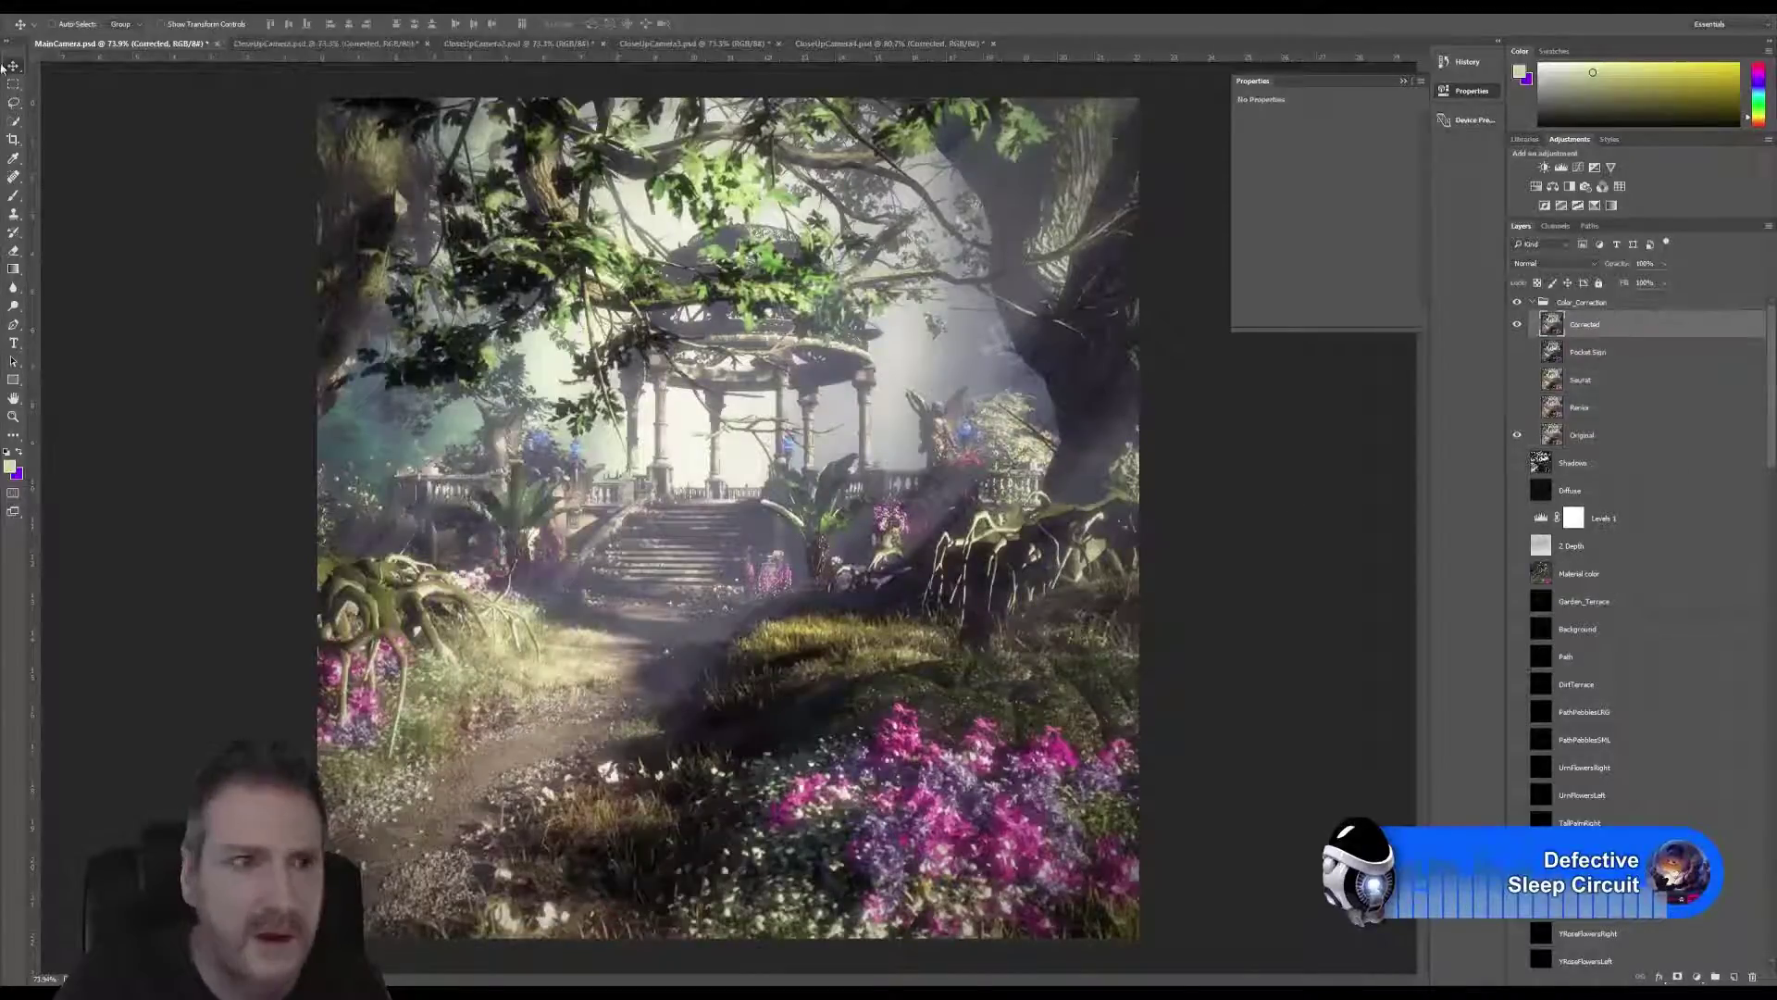
pyautogui.click(37, 13)
pyautogui.click(93, 146)
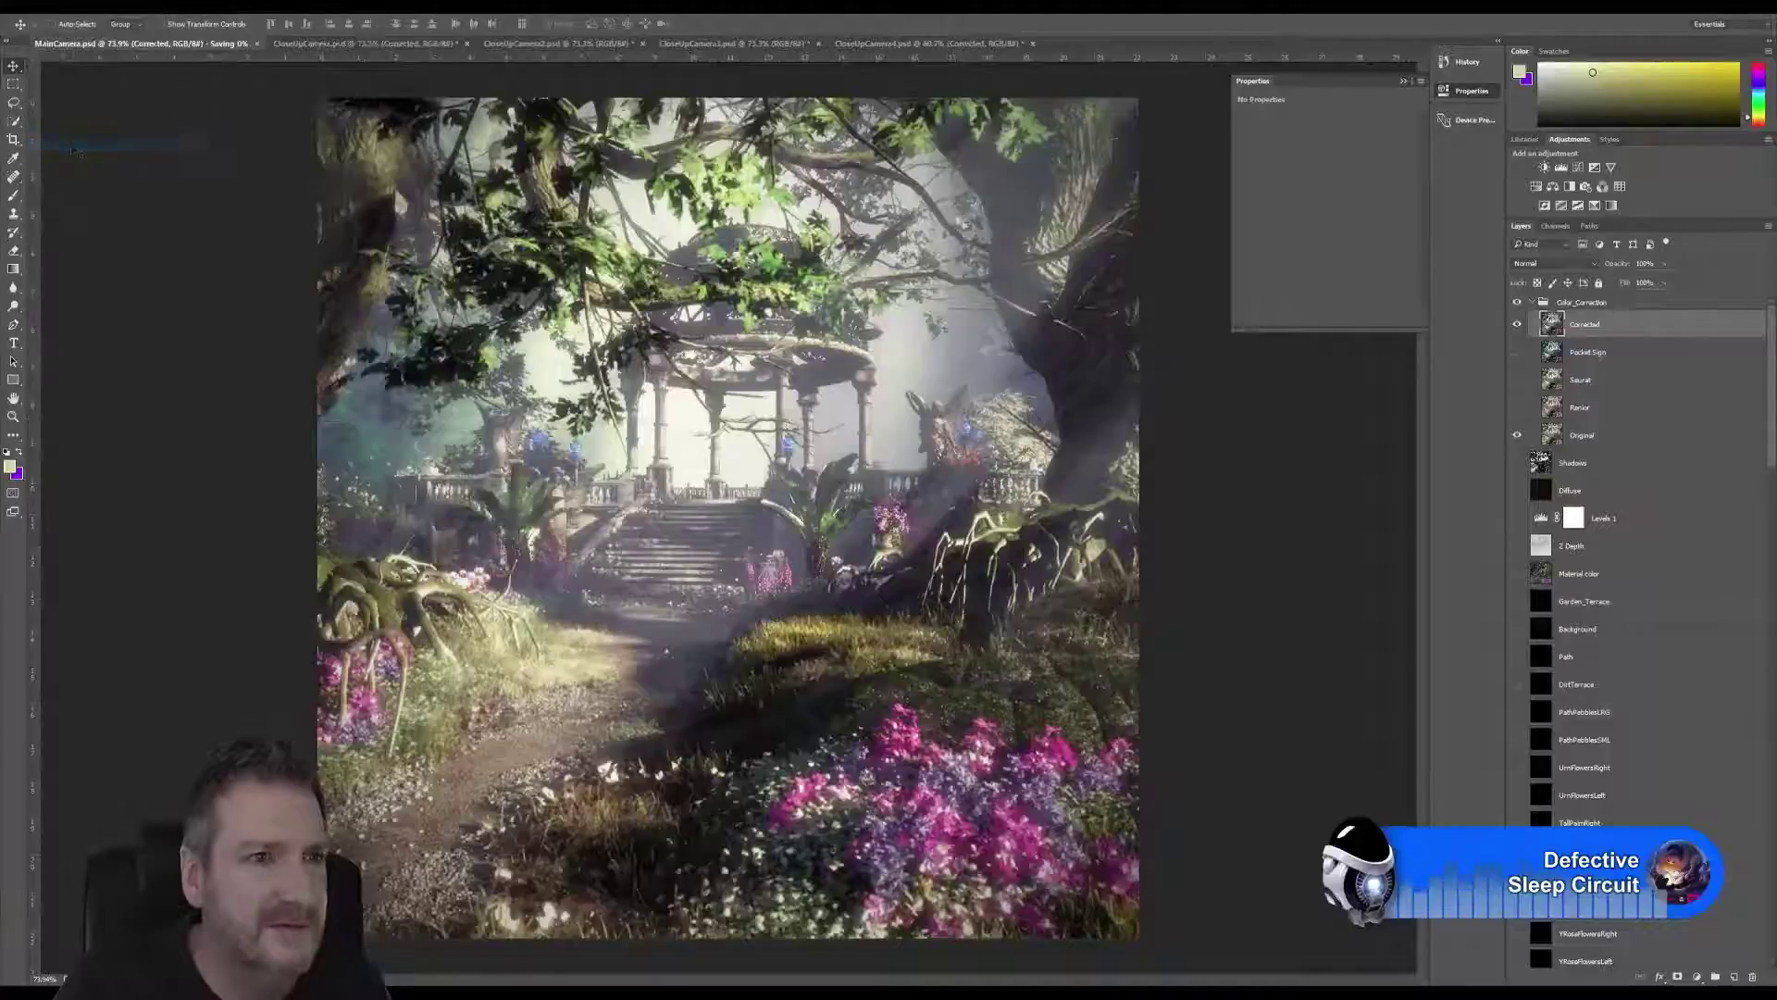
# In CloseUpCamera.psd, move the layers from Corrected down to Original into the Color_Corrected group and save the file.
pyautogui.hotkey('ctrl', 'Tab')
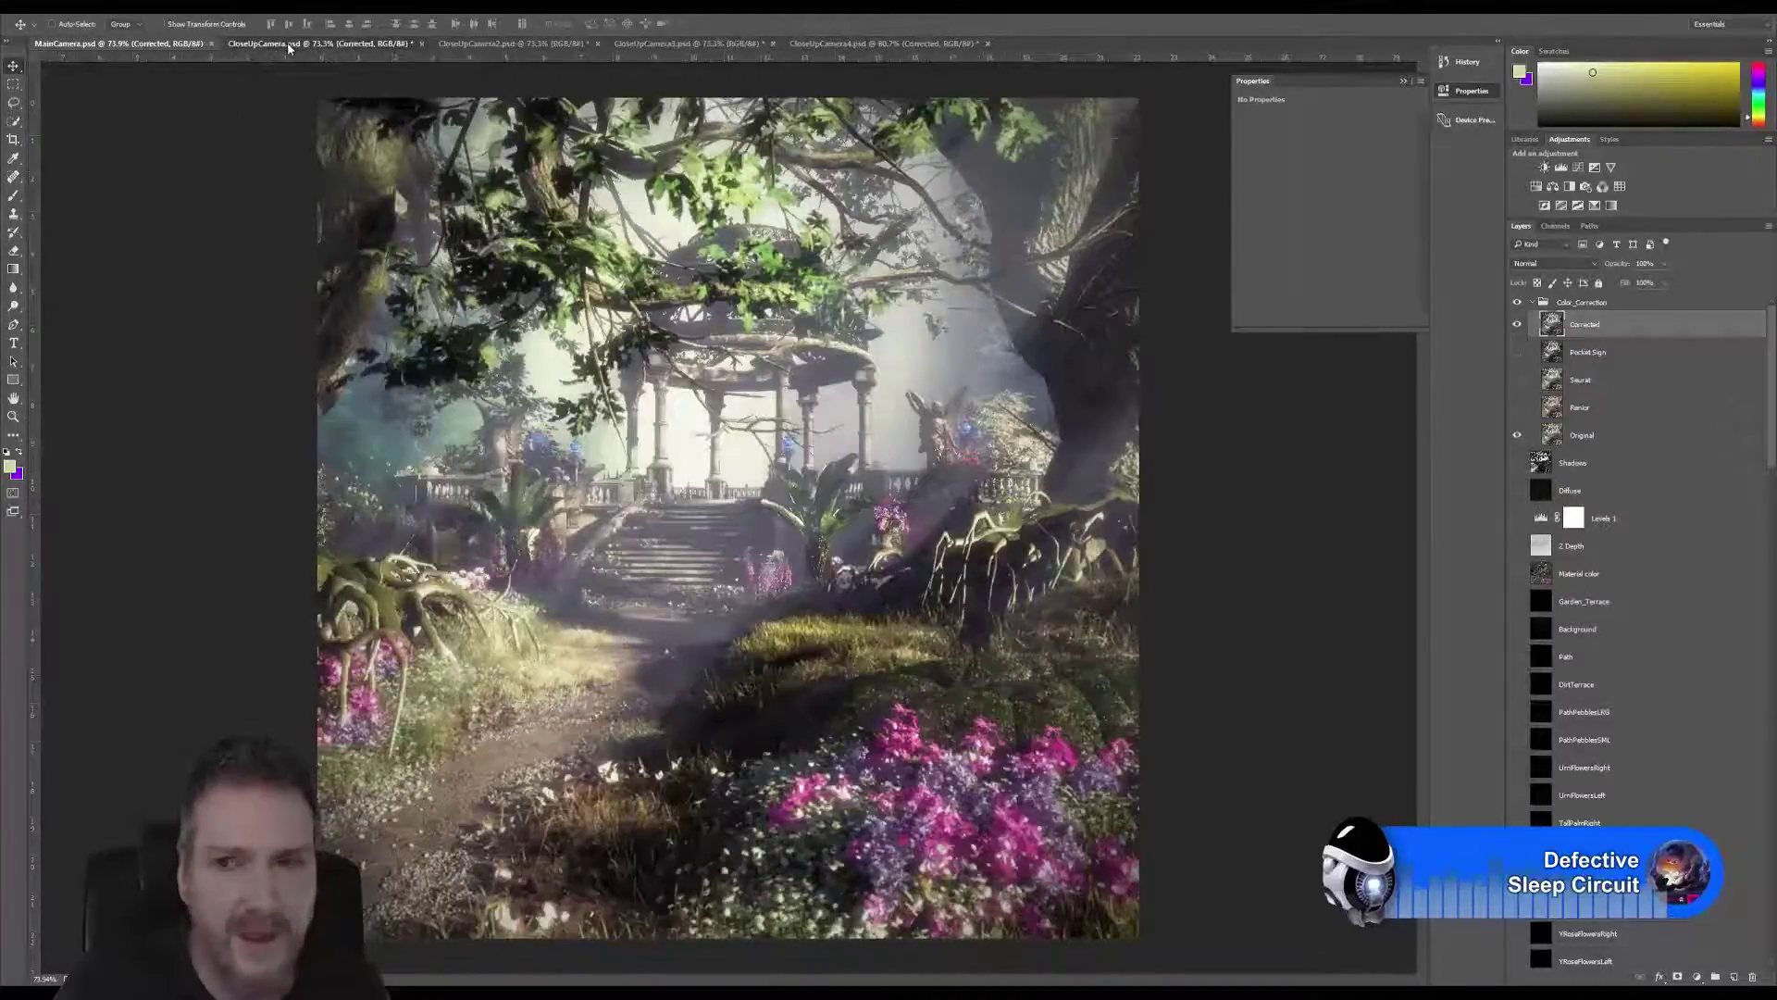
pyautogui.keyDown('shift'); pyautogui.click(1585, 427); pyautogui.keyUp('shift')
pyautogui.moveTo(1585, 427); pyautogui.dragTo(1592, 308)
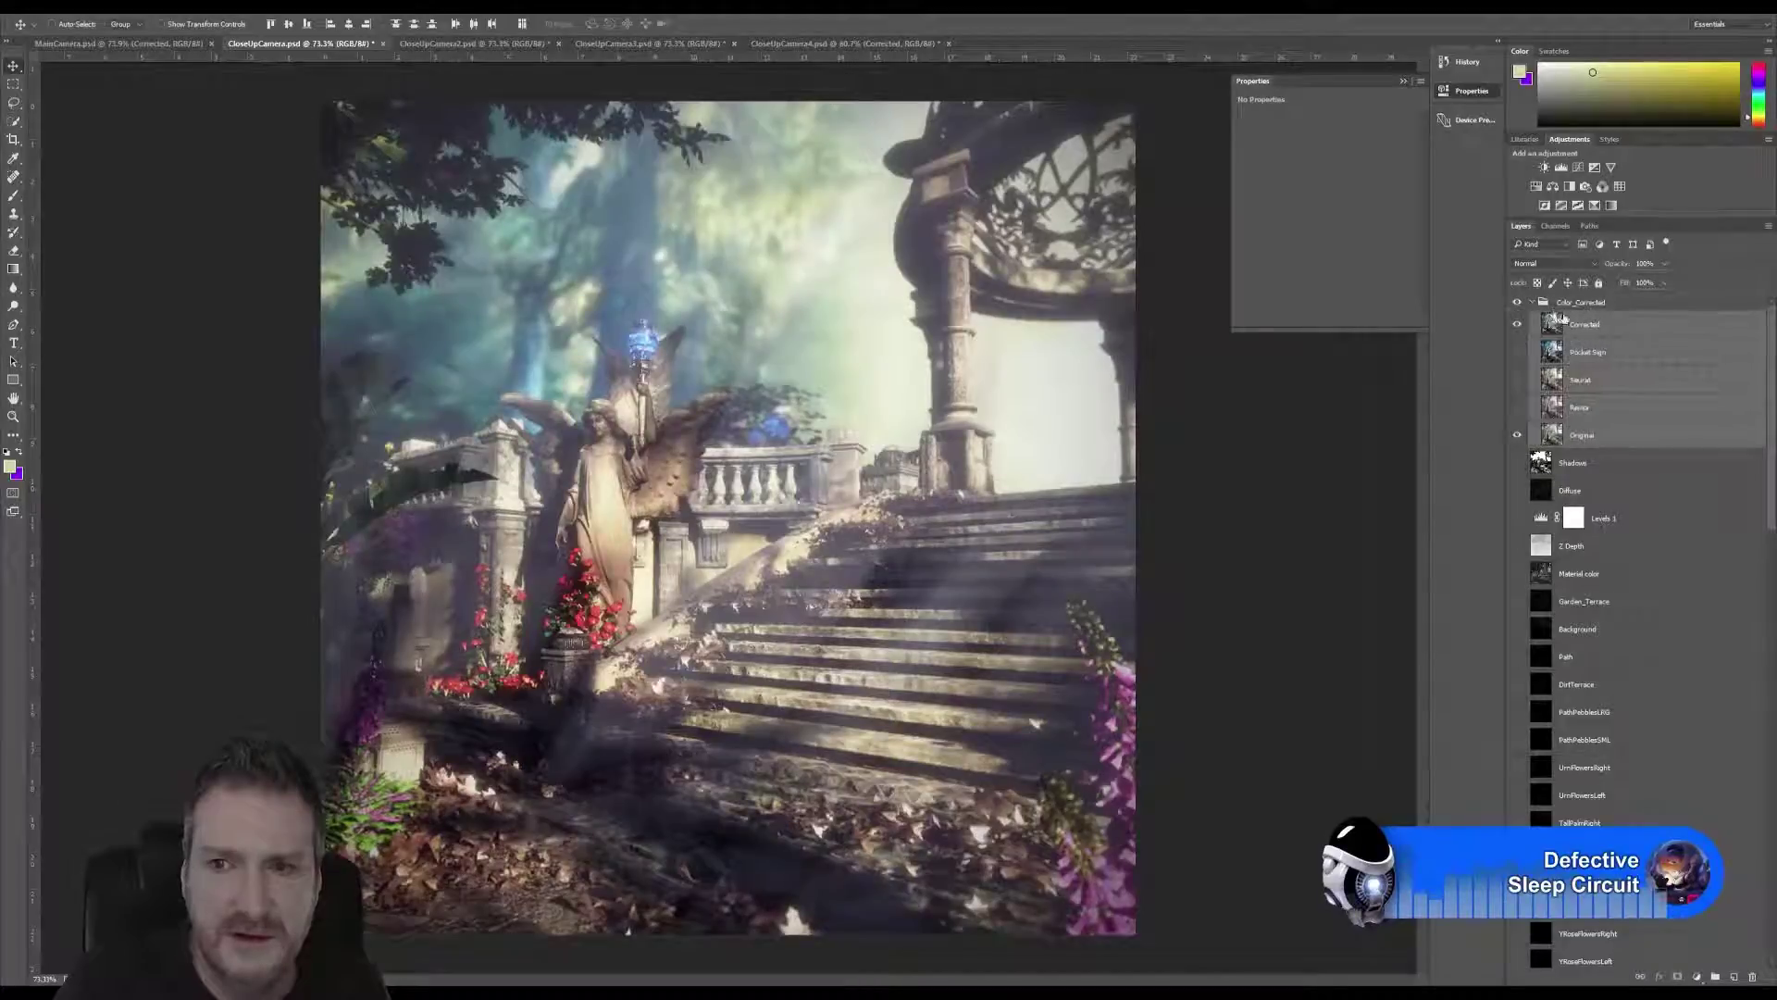
pyautogui.click(1606, 329)
pyautogui.click(28, 5)
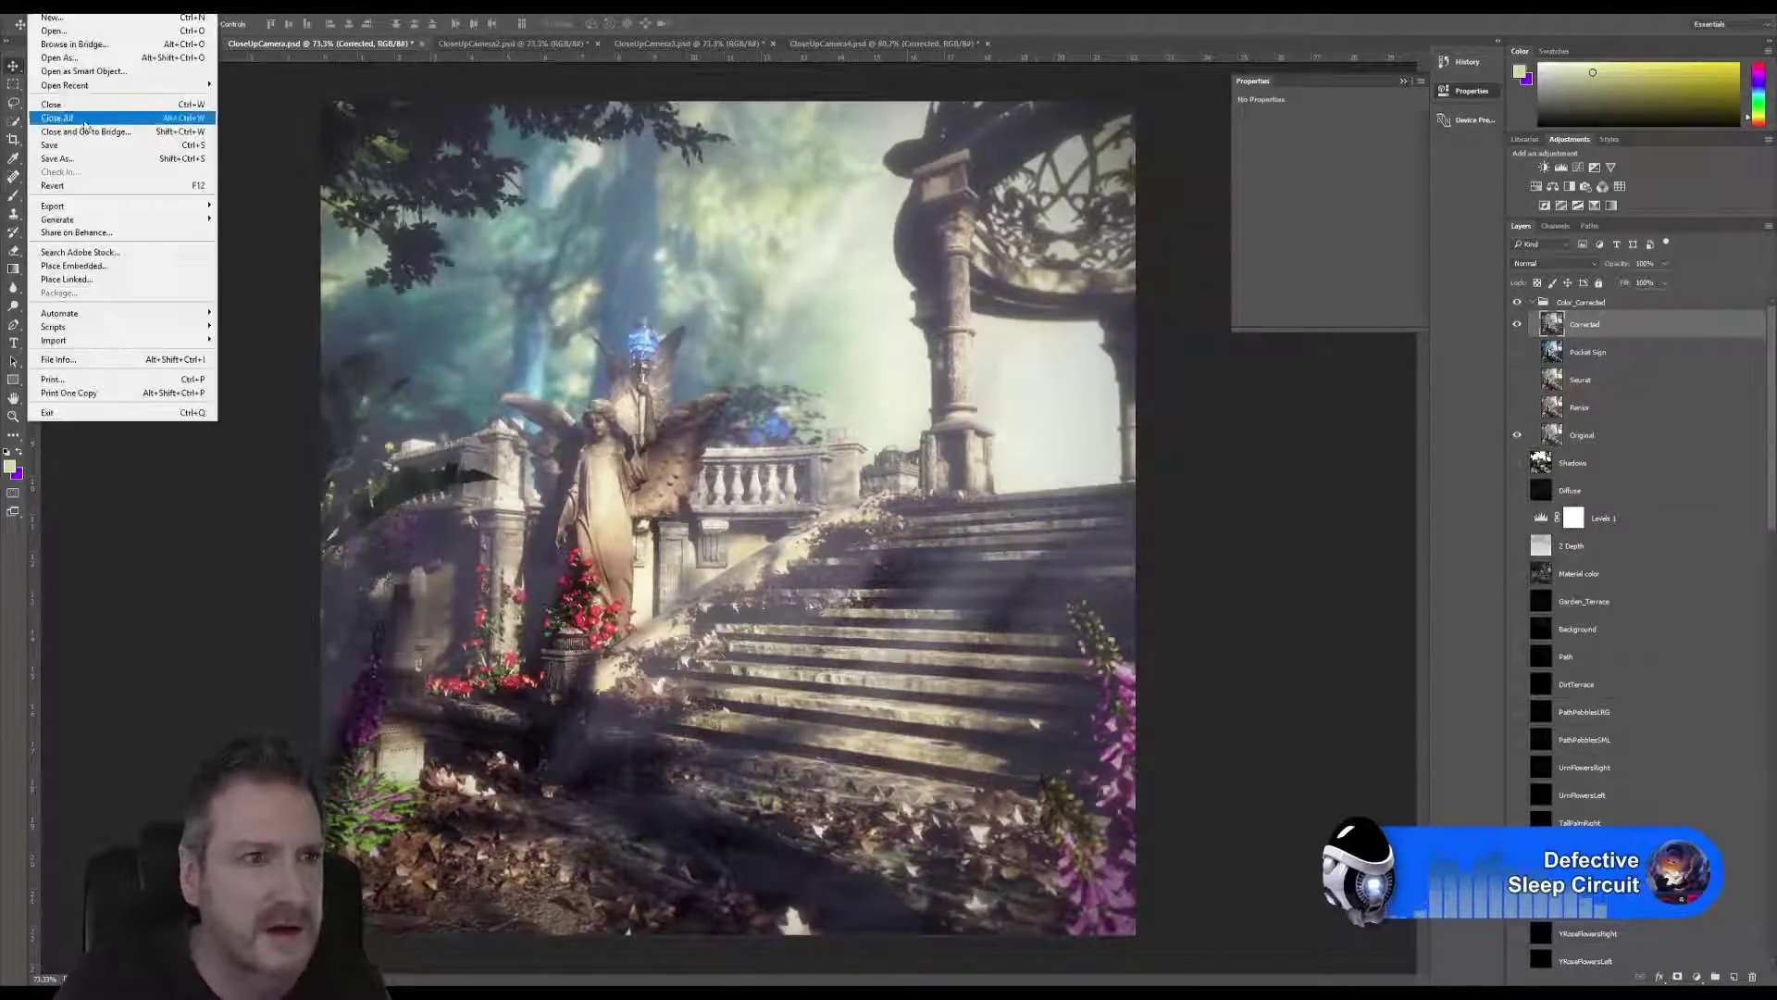
pyautogui.click(74, 136)
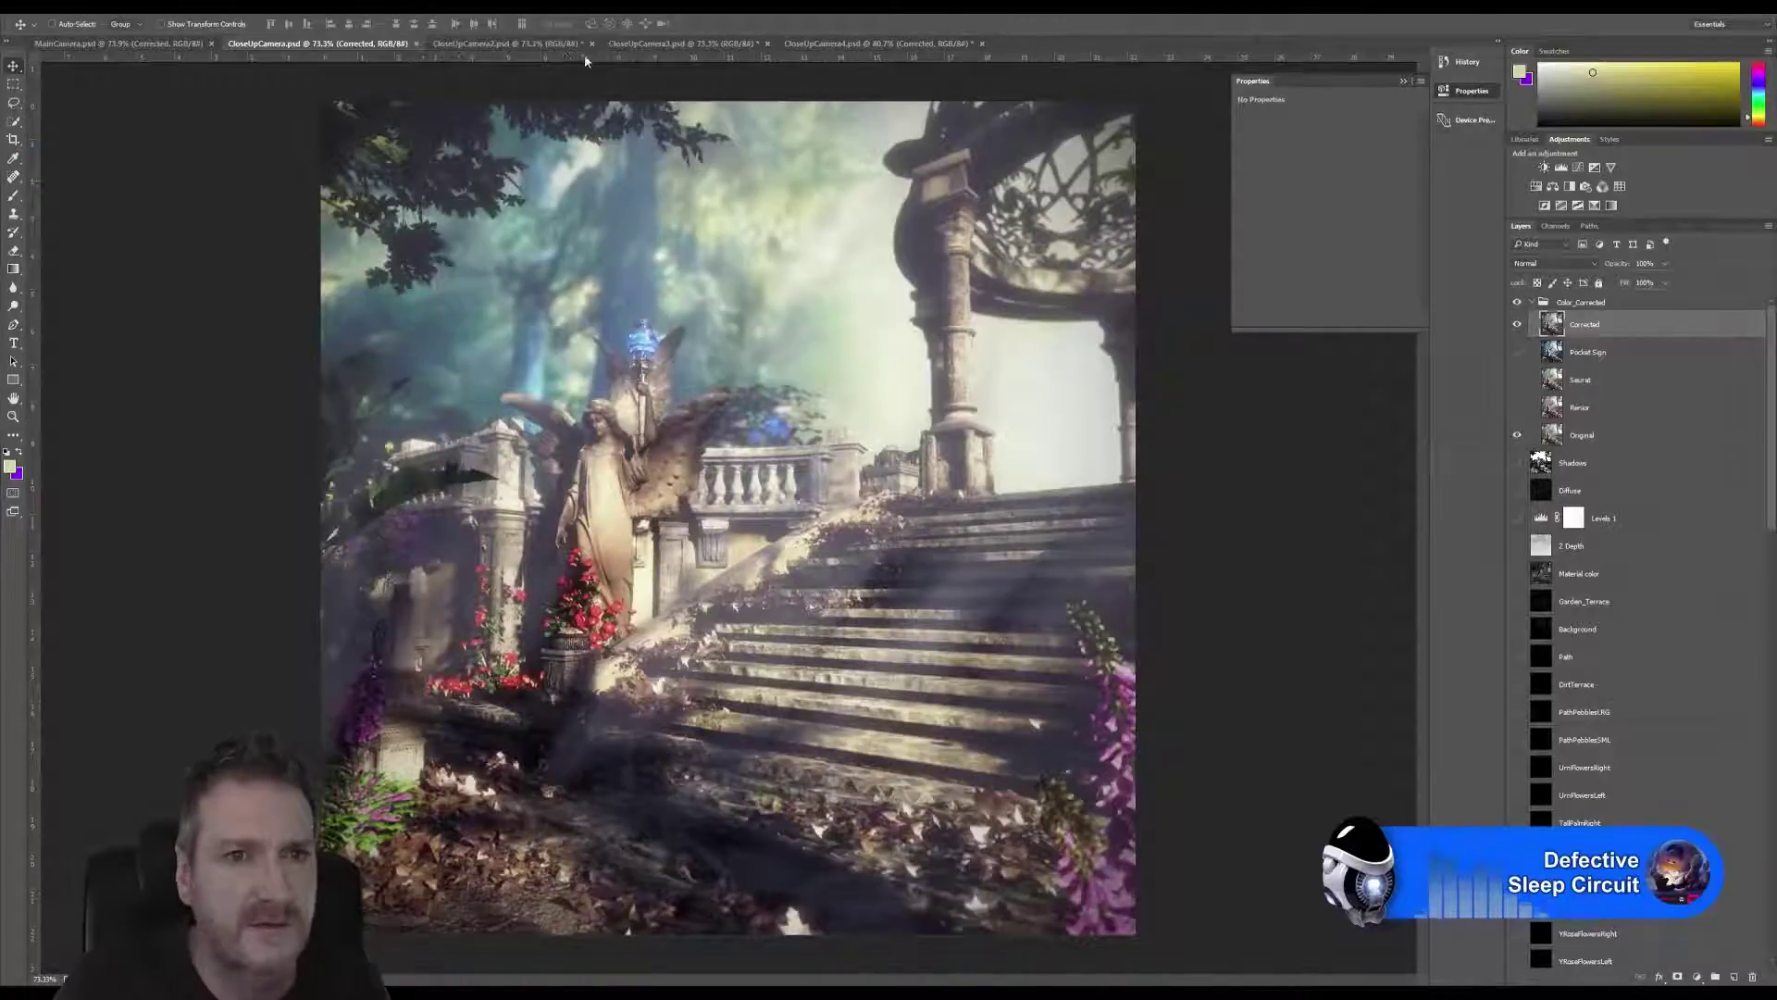
# In CloseUpCamera2.psd, place the layers from Corrected down to Original inside the Color_Corrected group and save the file.
pyautogui.click(512, 46)
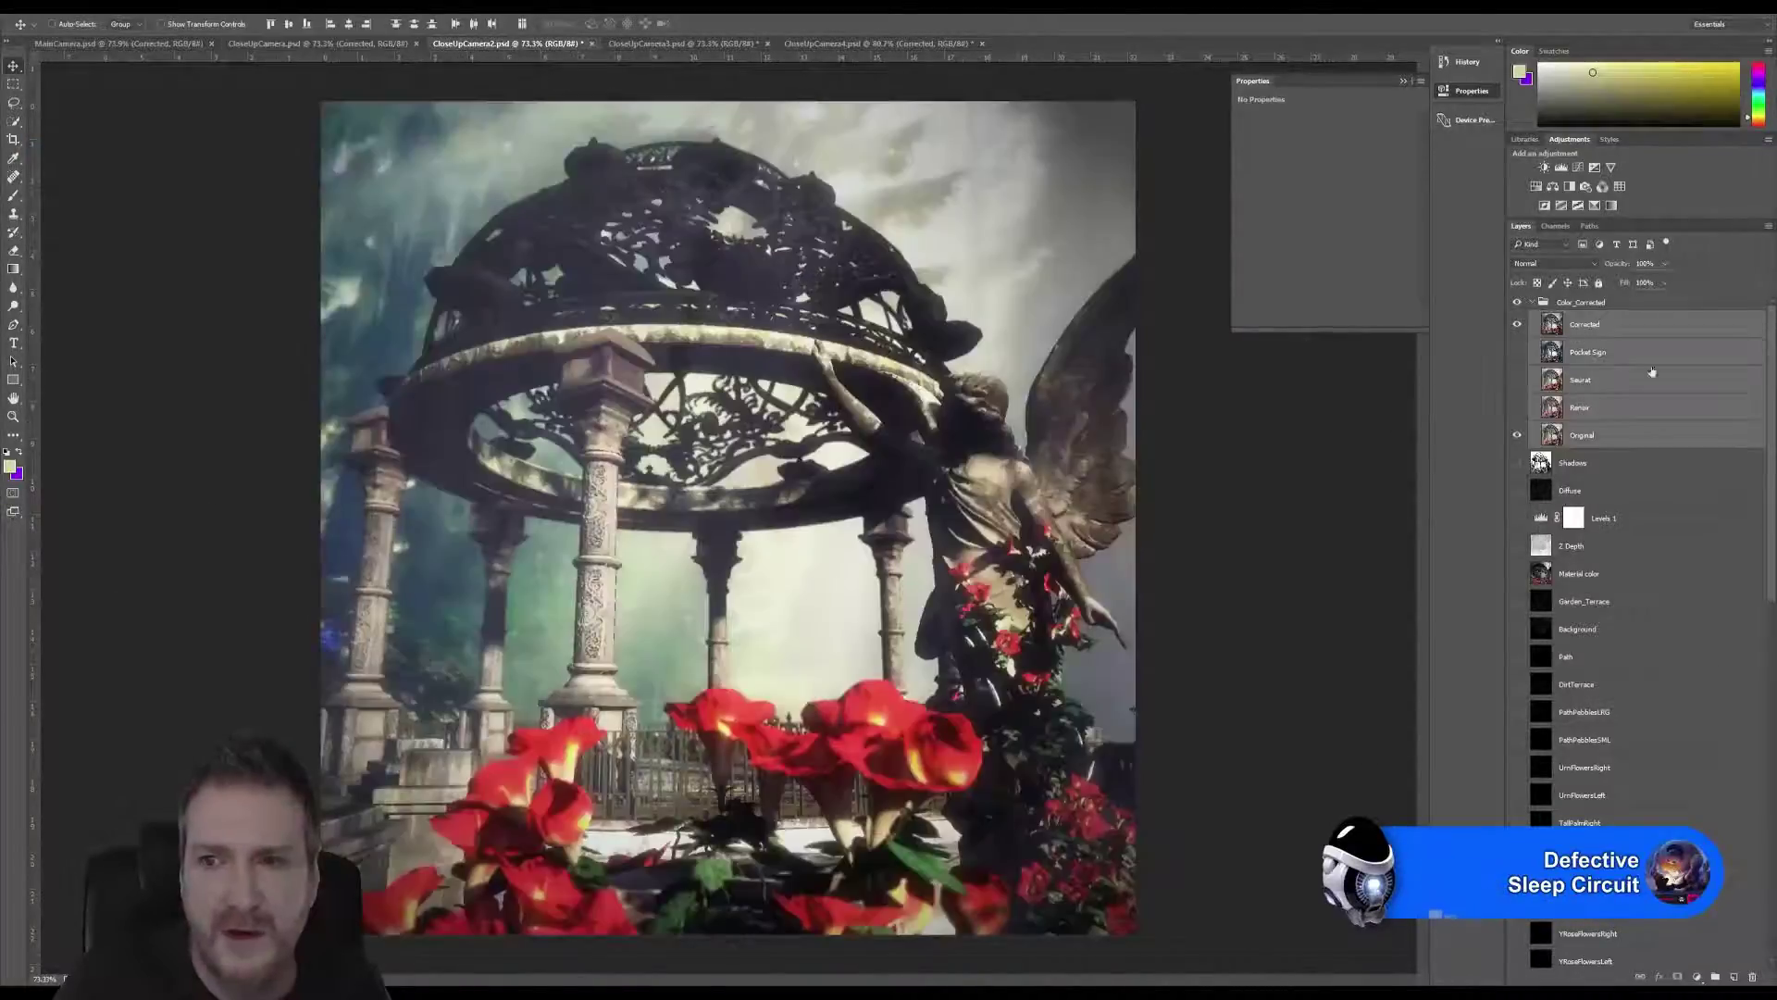
pyautogui.click(1635, 336)
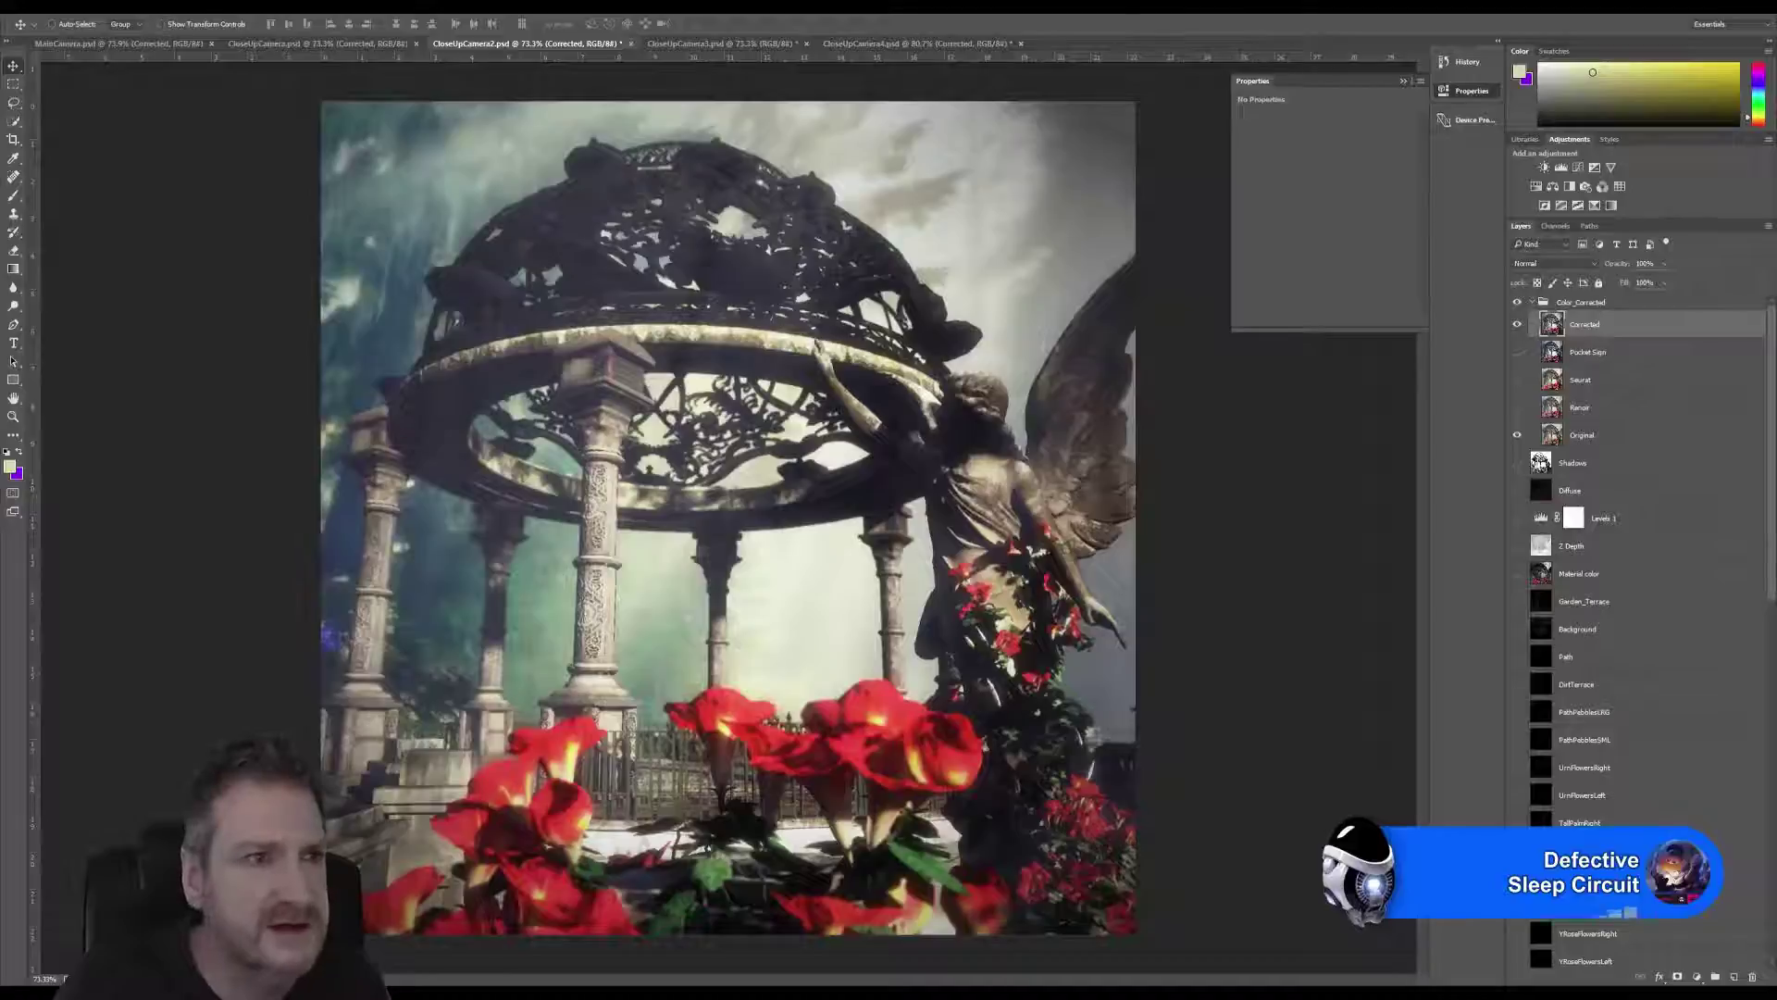
pyautogui.click(28, 6)
pyautogui.click(51, 144)
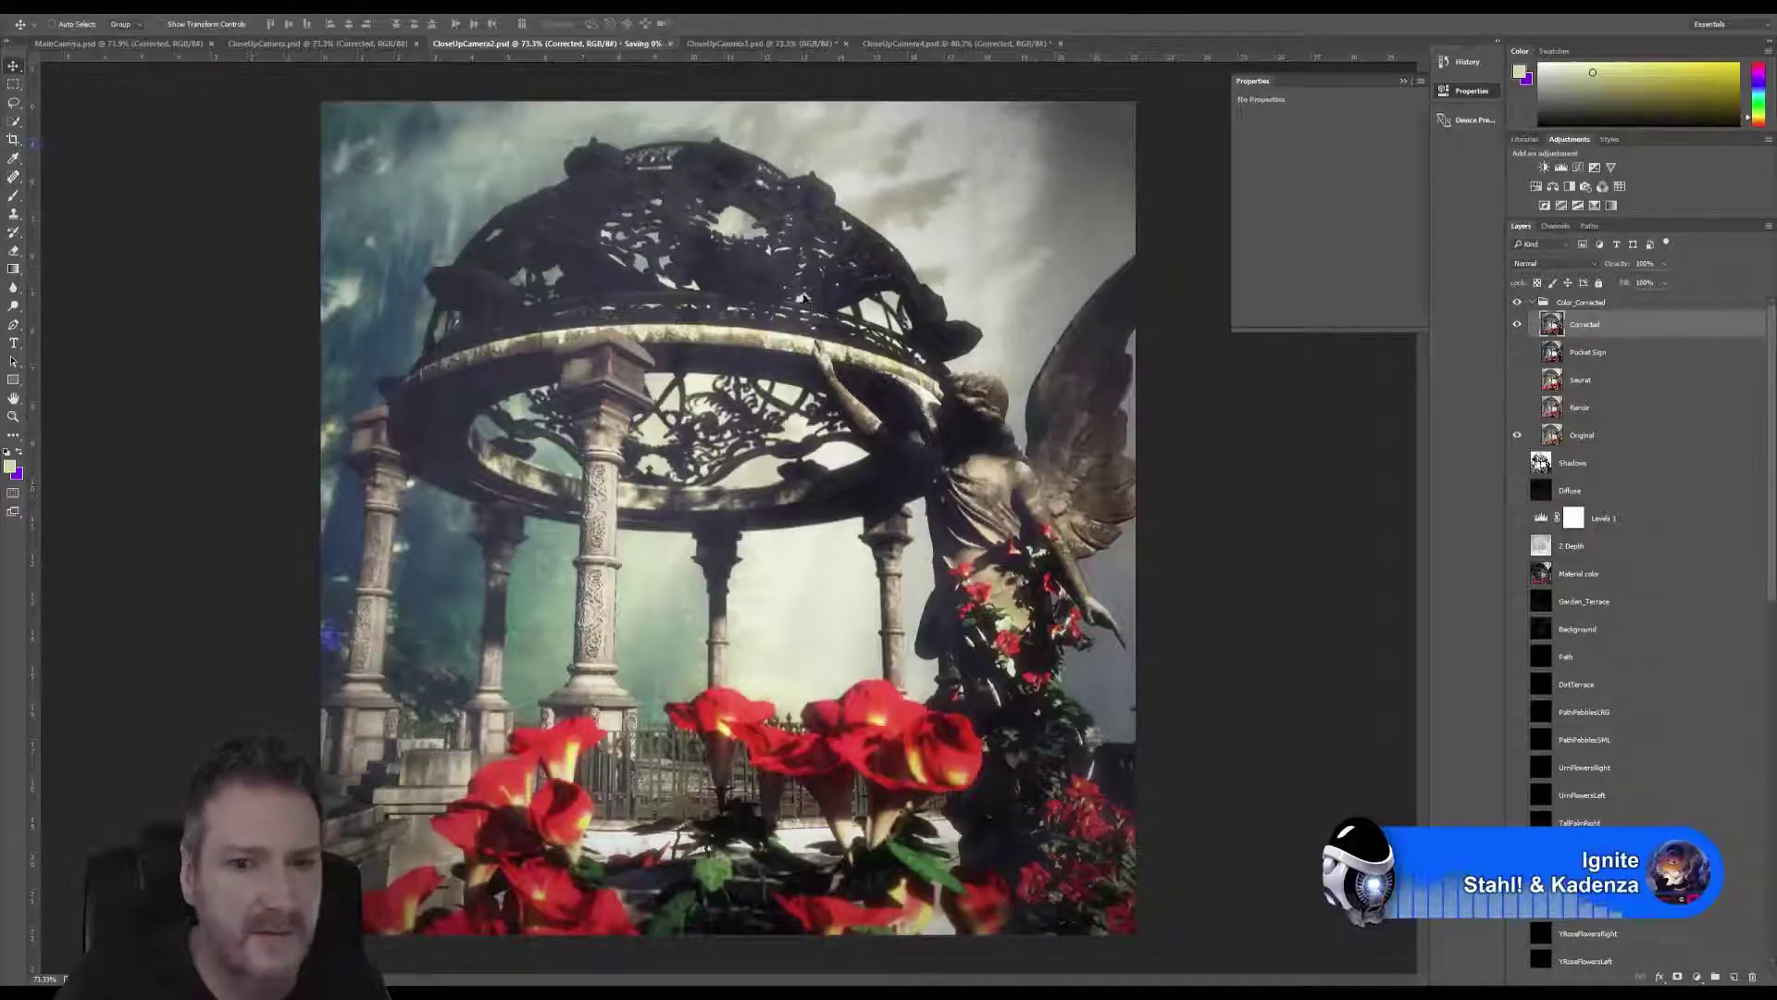
# In CloseUpCamera3.psd, select the Corrected layer in the Color_Correction group and save the file.
pyautogui.click(706, 49)
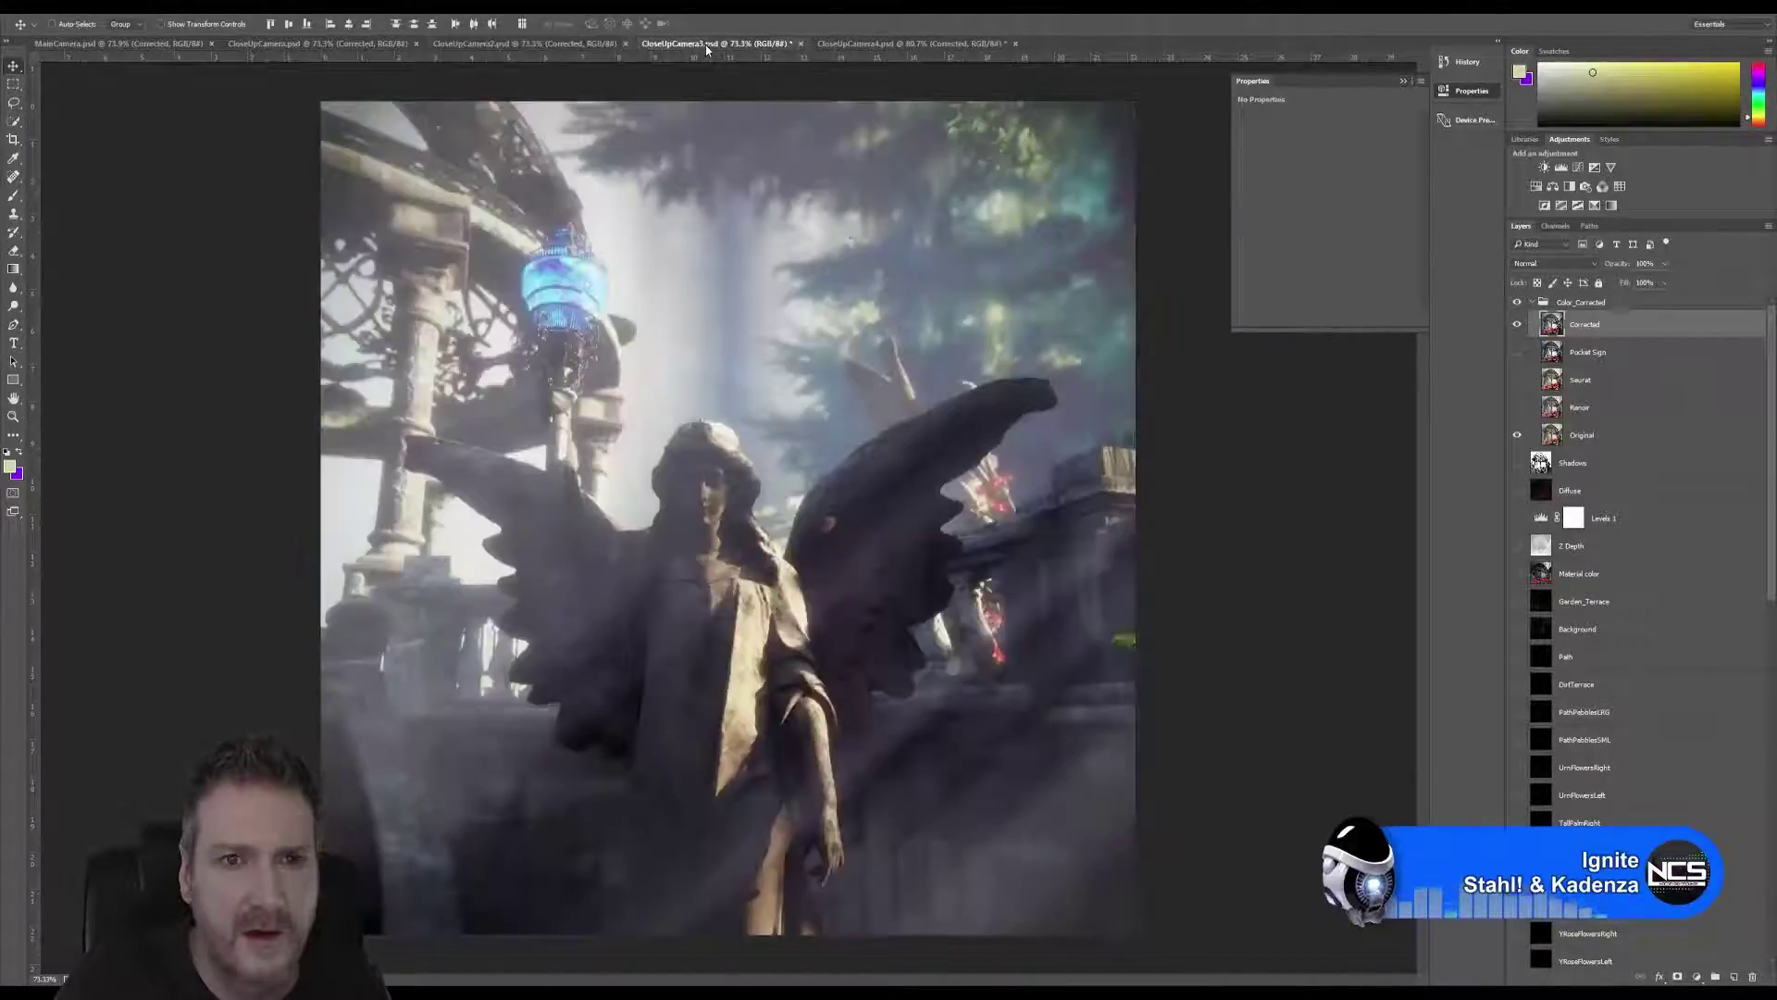
pyautogui.click(1617, 331)
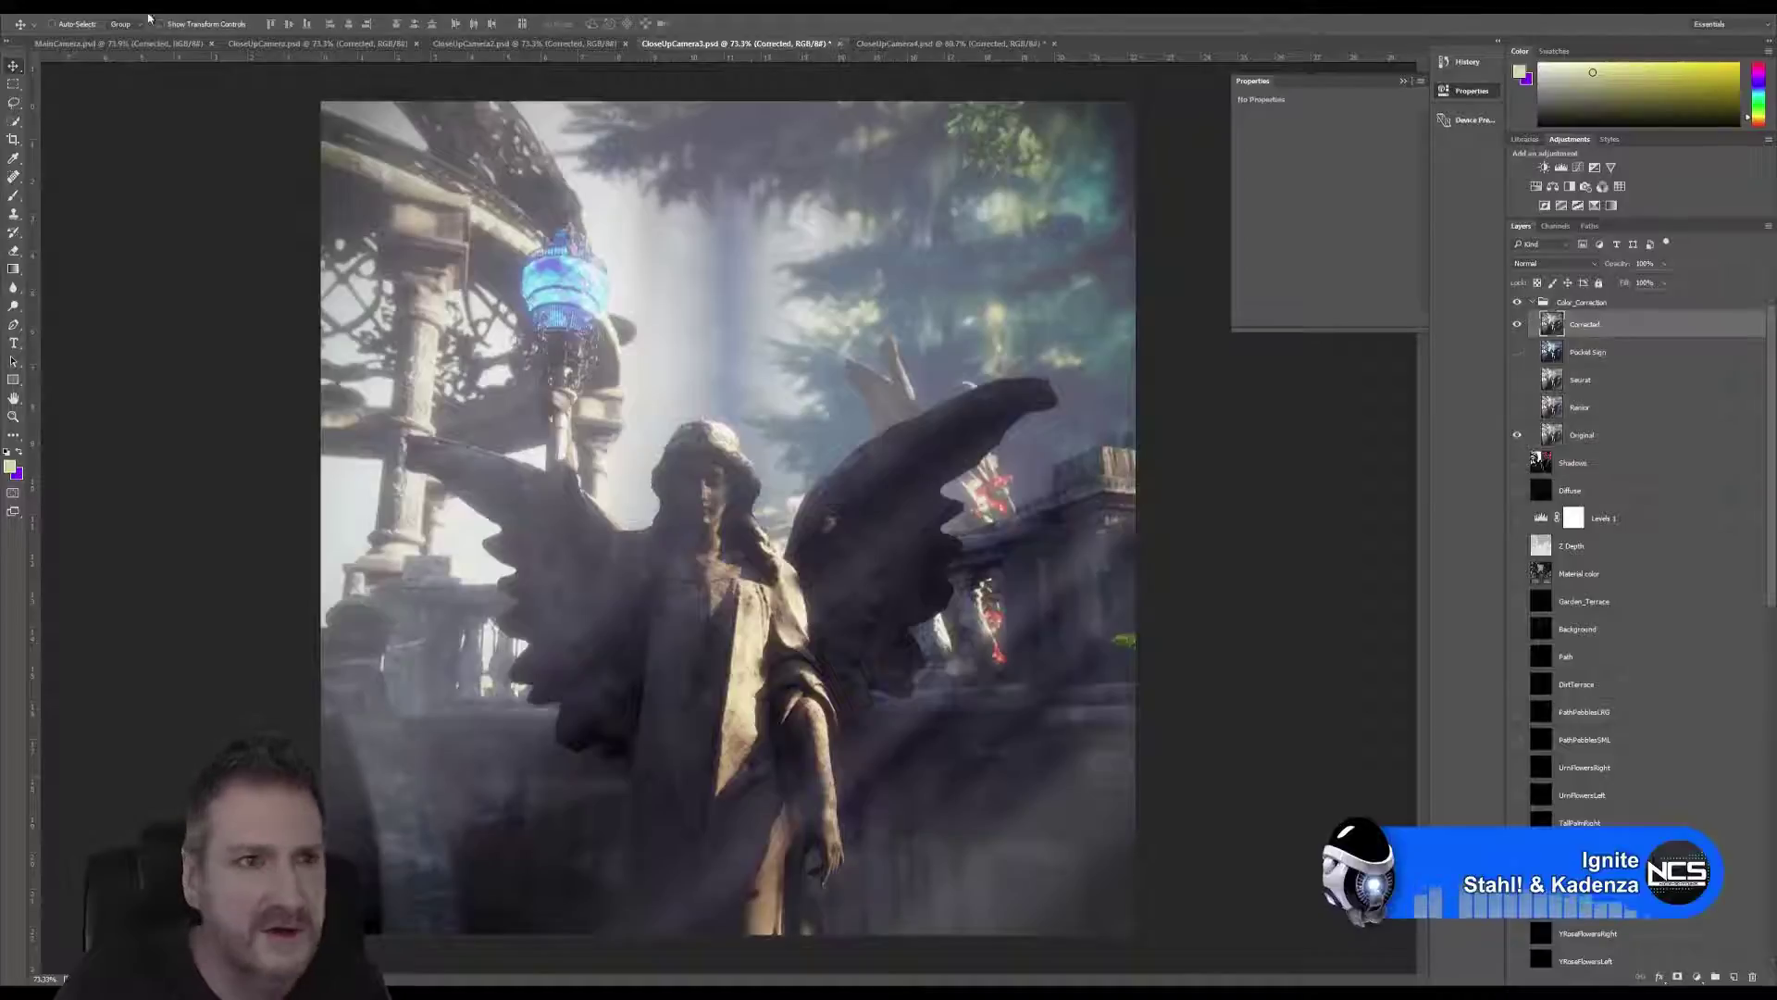
pyautogui.click(58, 9)
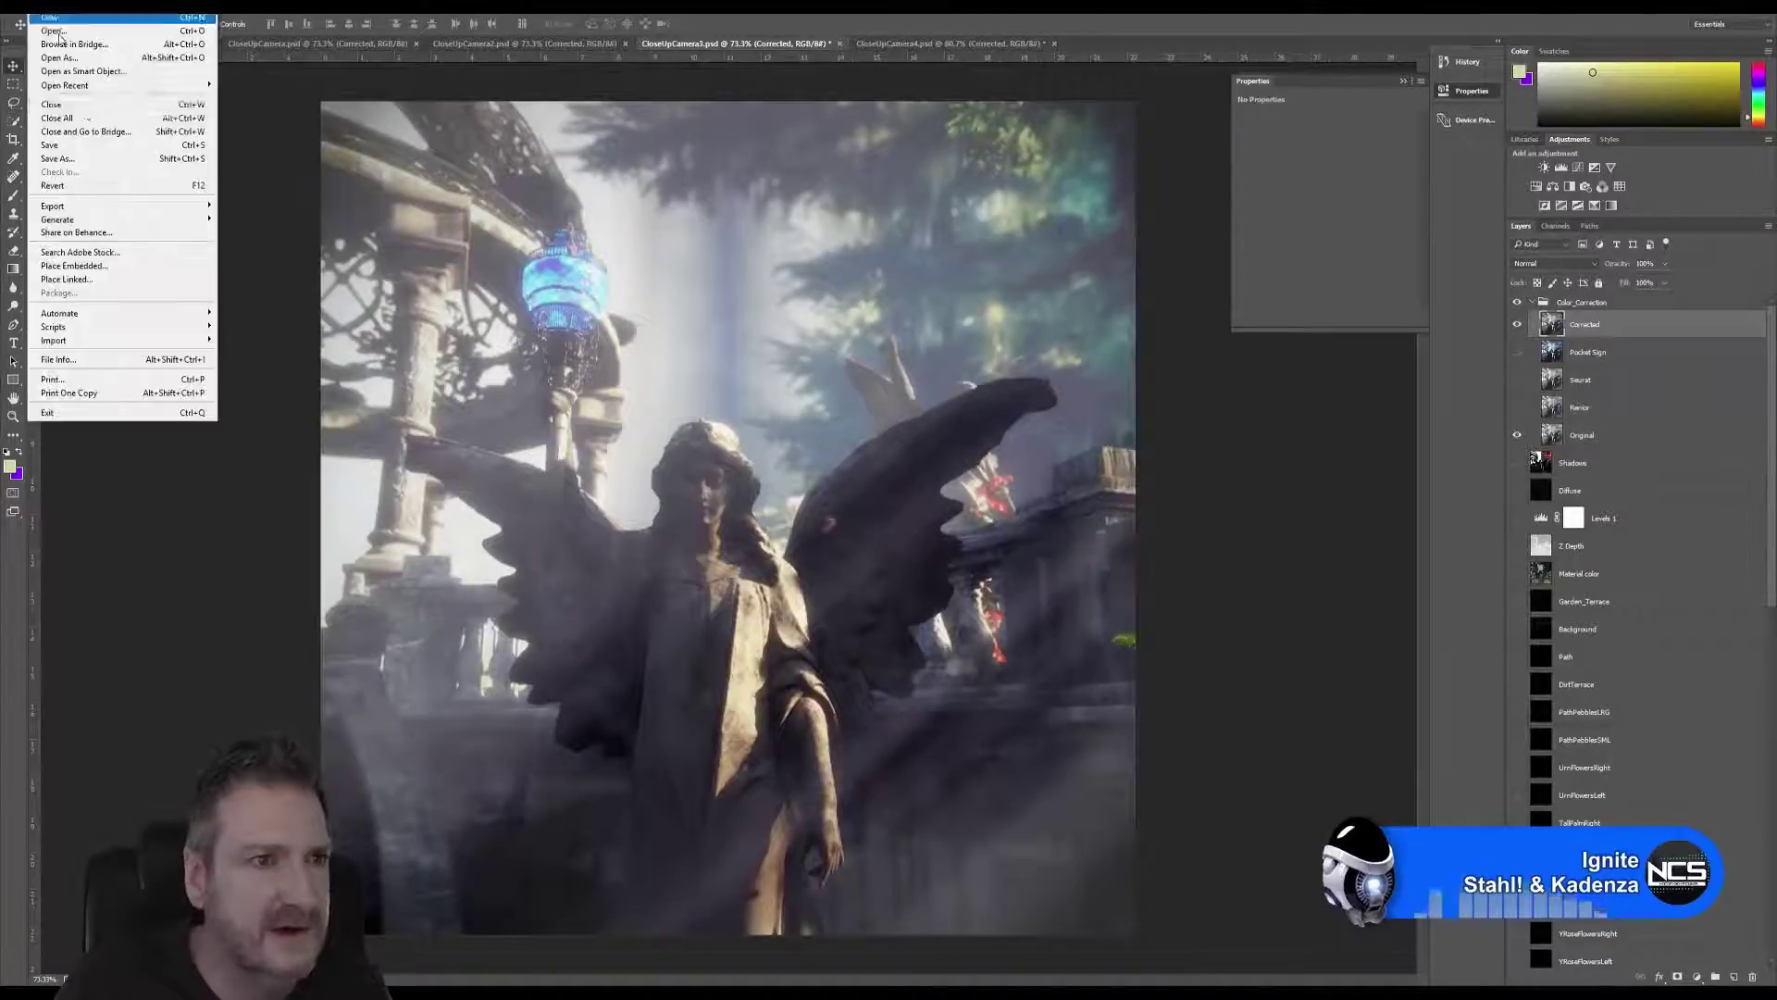
pyautogui.click(65, 148)
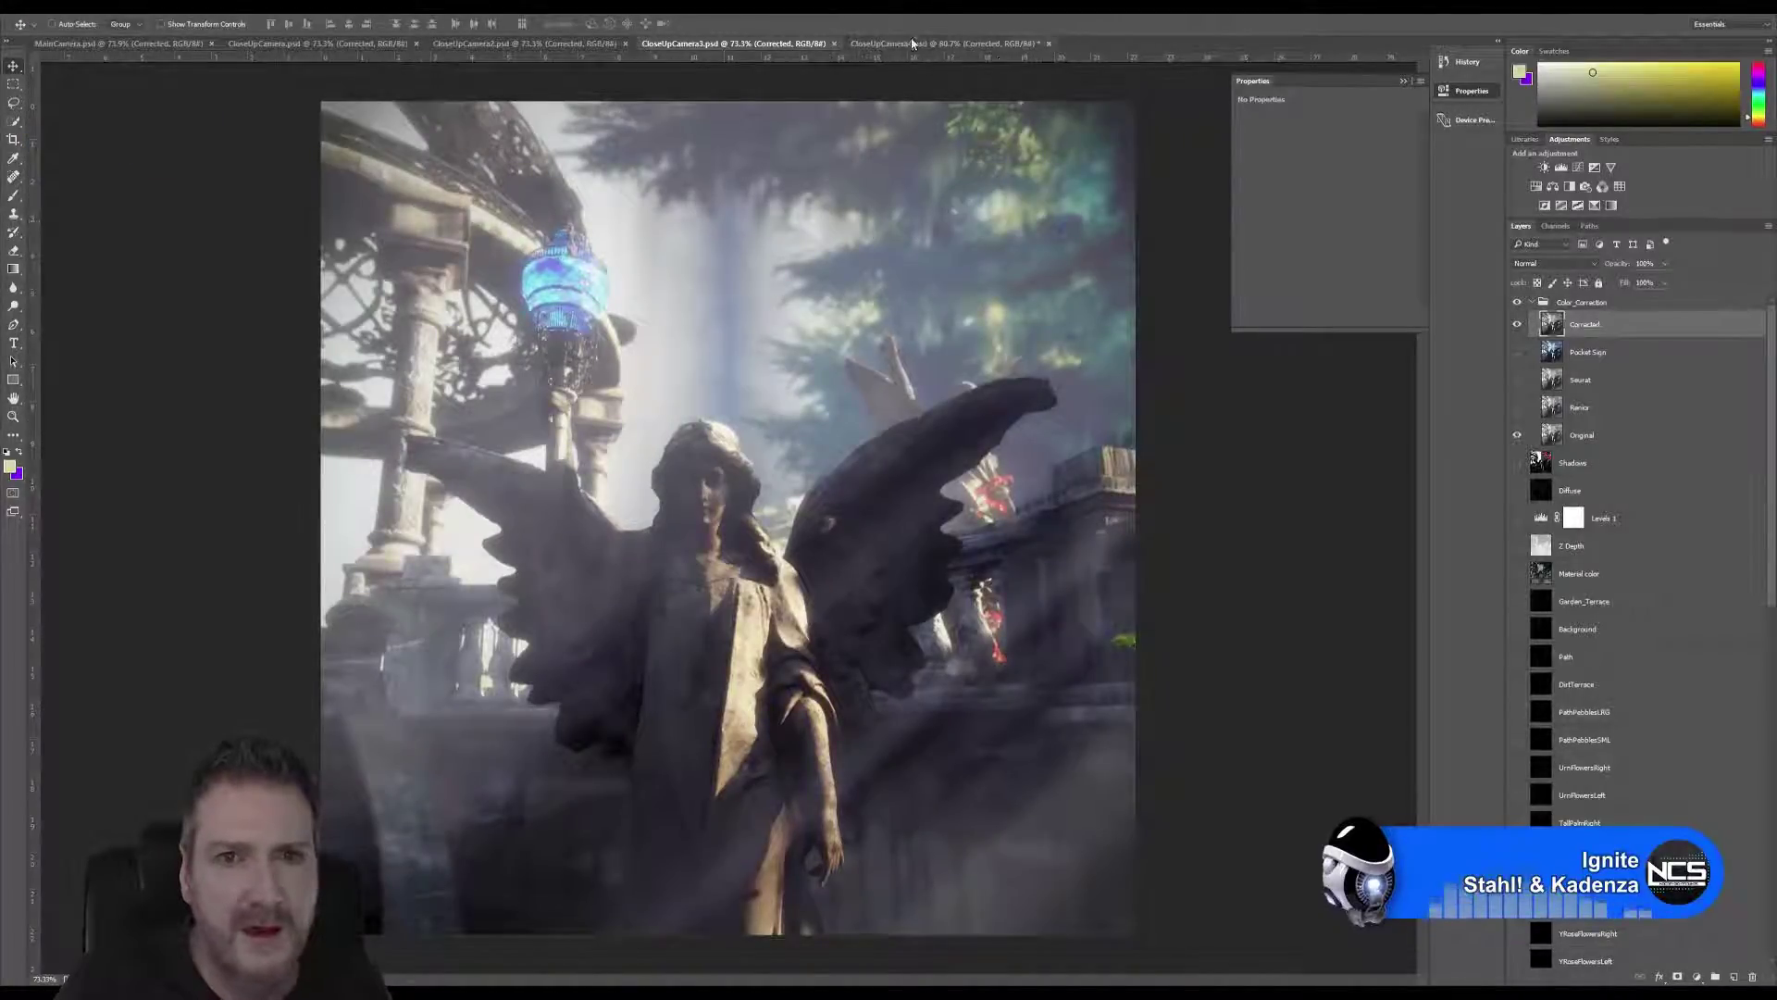
# Switch to CloseUpCamera4.psd and save the file with its Color_Correction group.
pyautogui.click(912, 44)
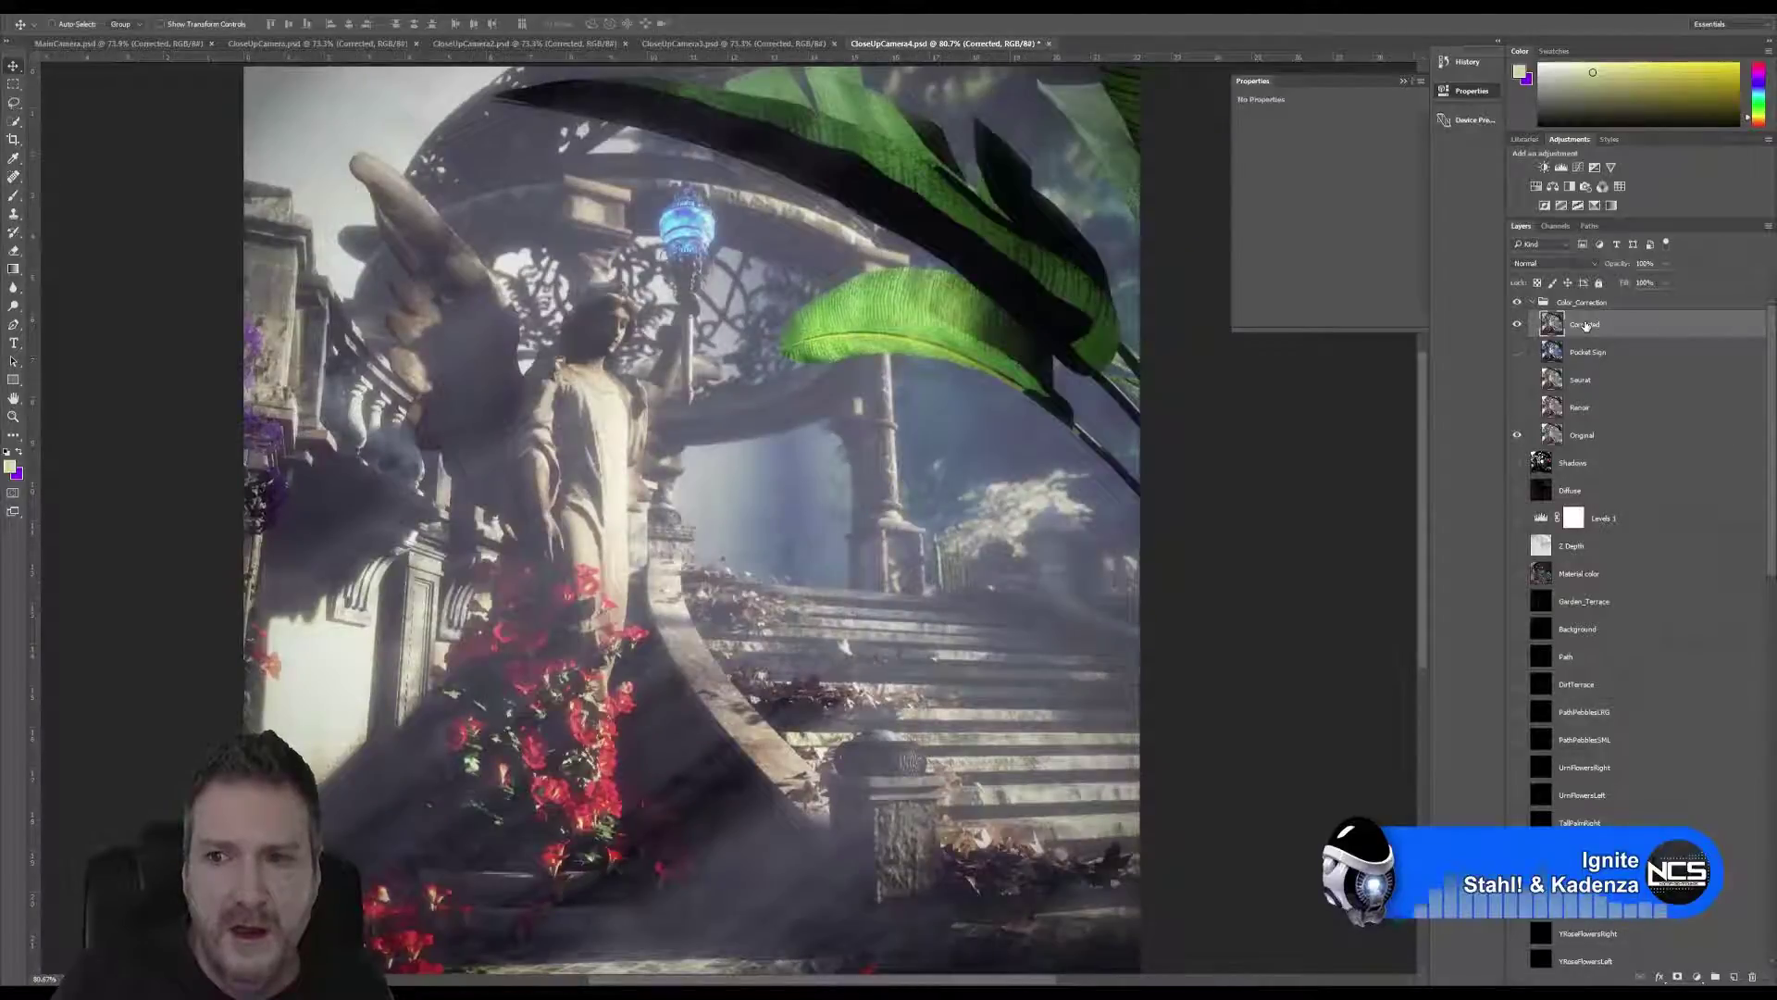
pyautogui.click(58, 10)
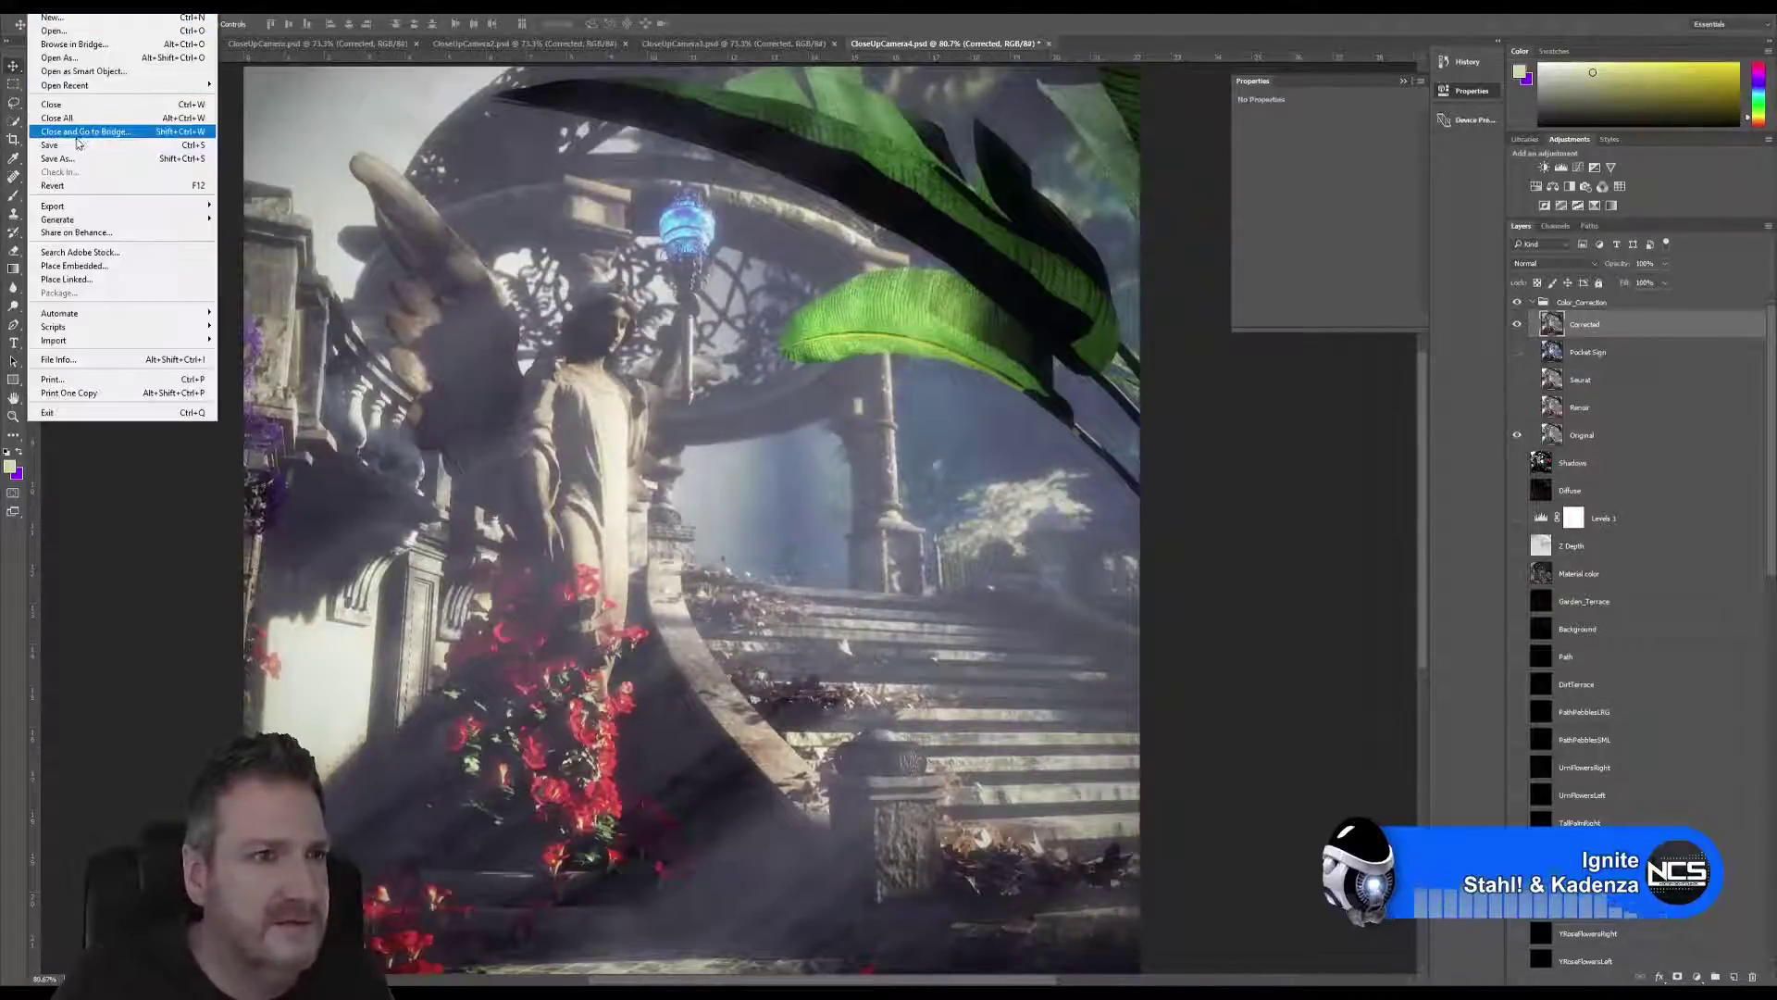
pyautogui.click(64, 146)
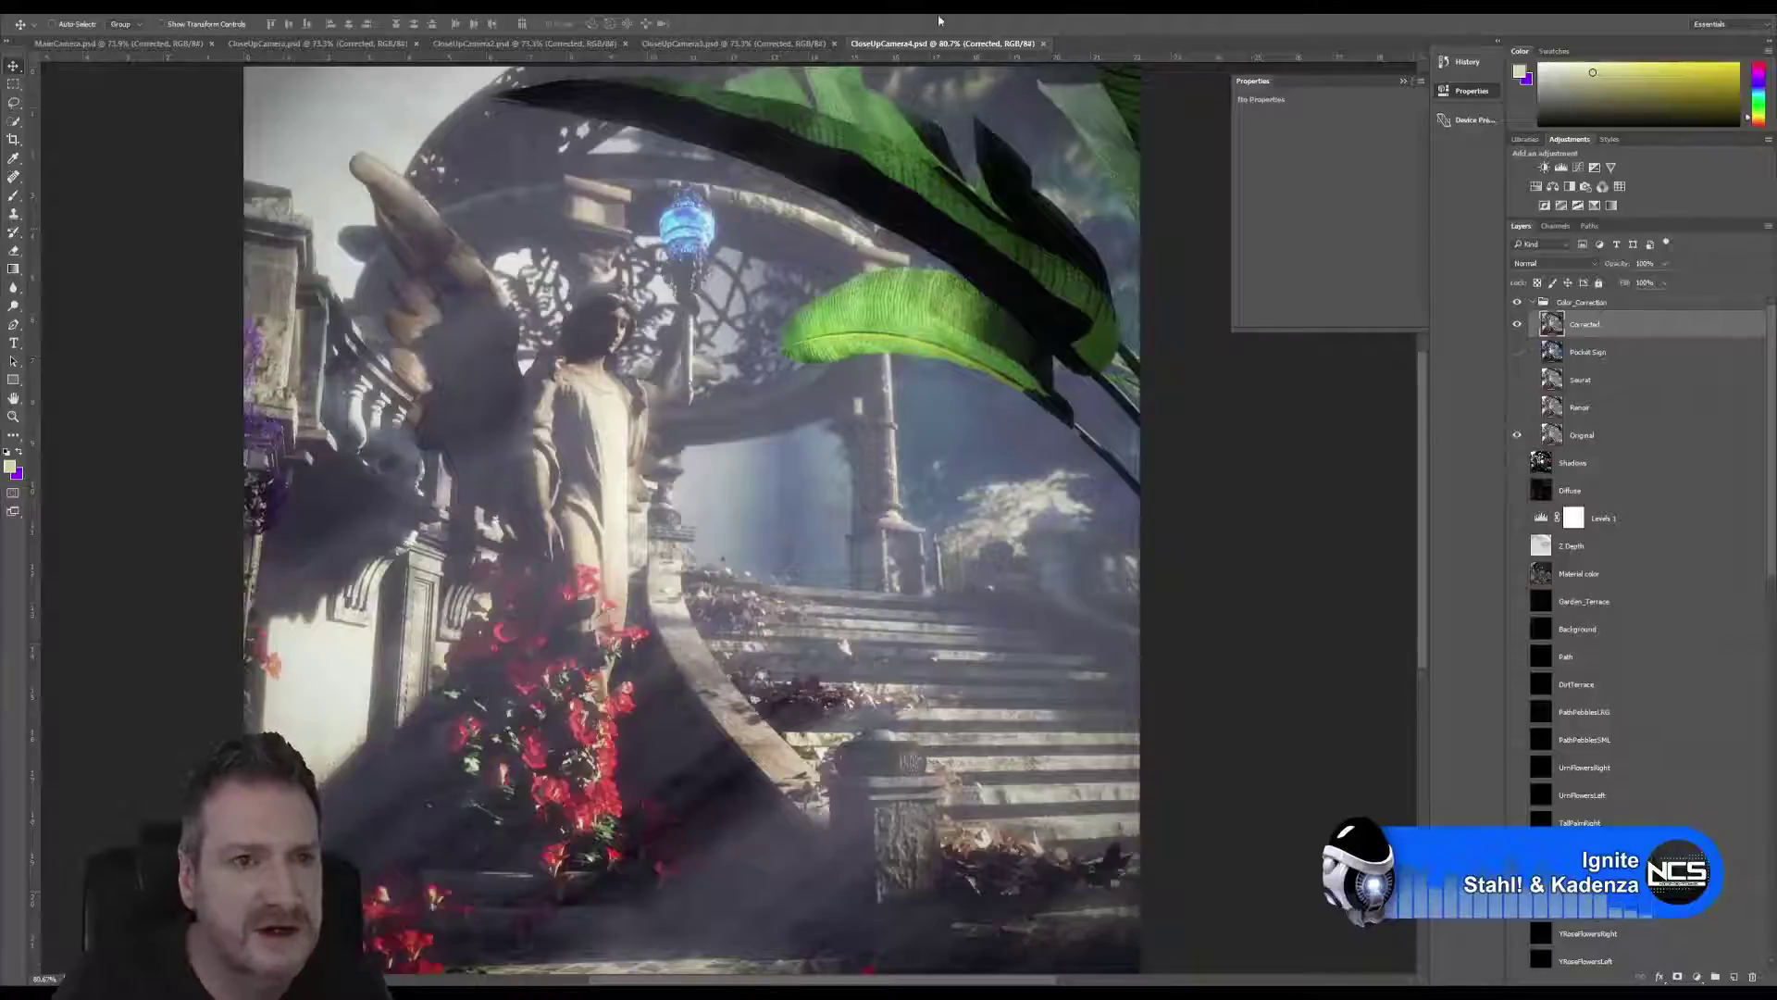
# Close all five camera PSDs, from CloseUpCamera4.psd back to MainCamera.psd.
pyautogui.click(1044, 44)
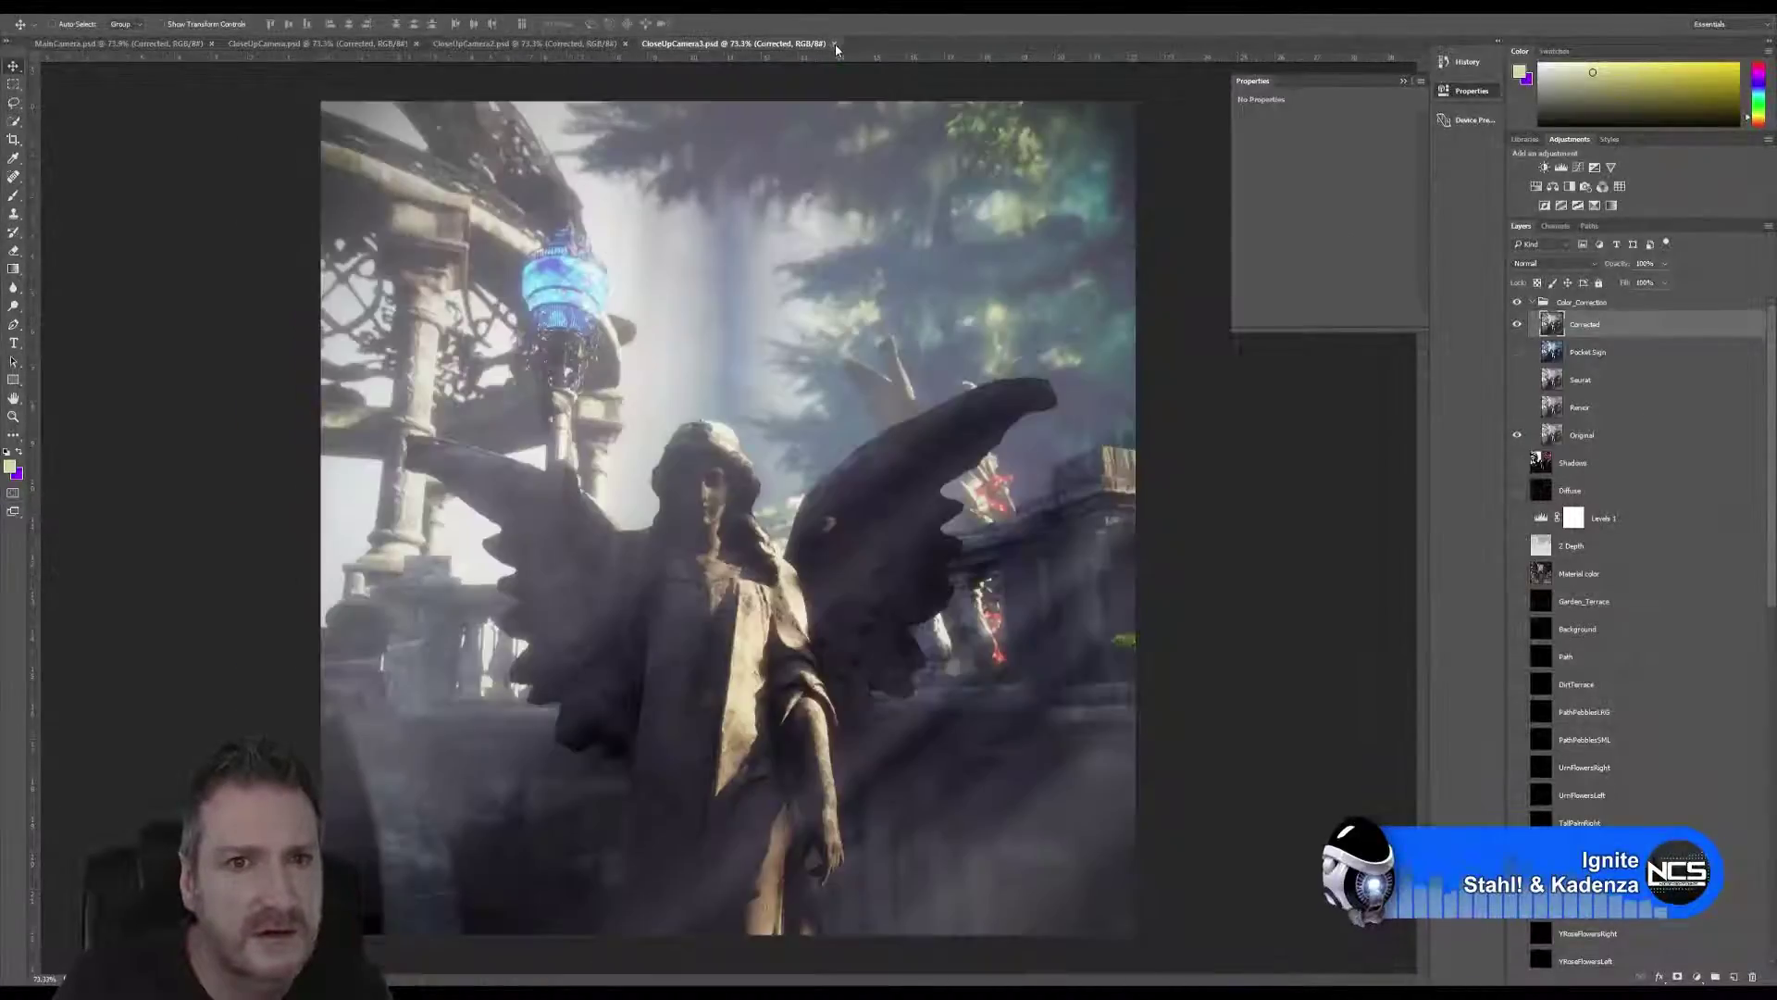
pyautogui.click(833, 43)
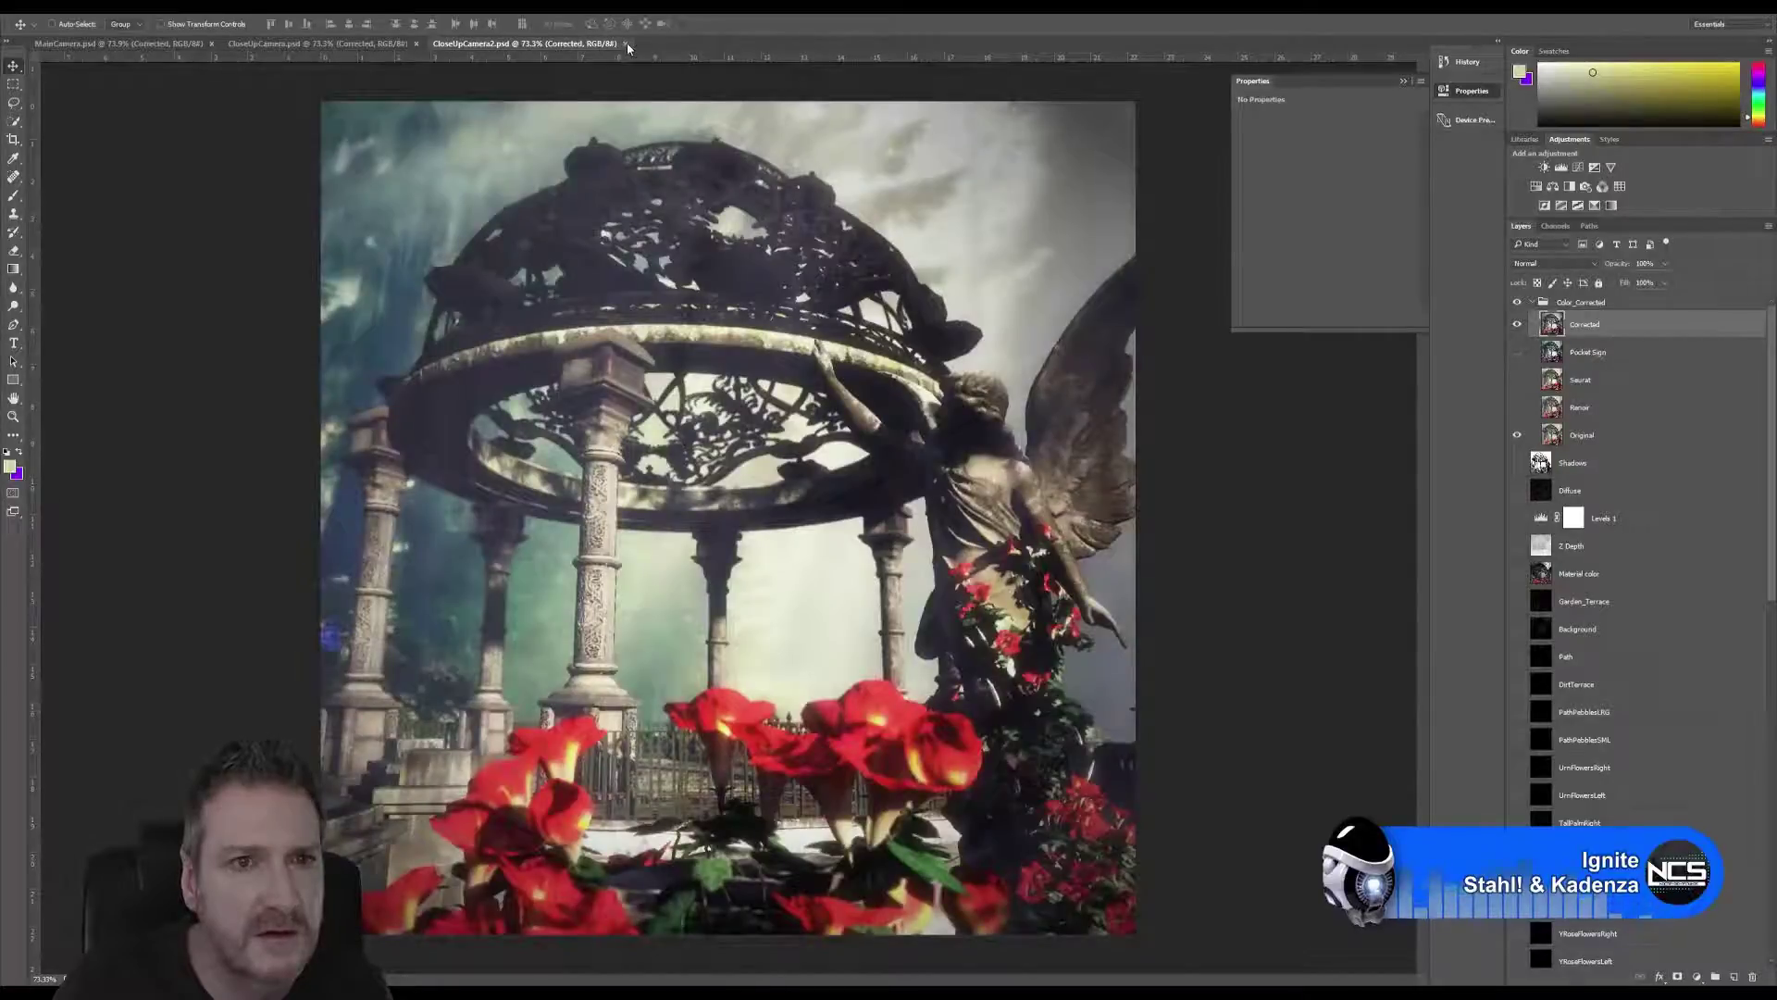
pyautogui.click(626, 44)
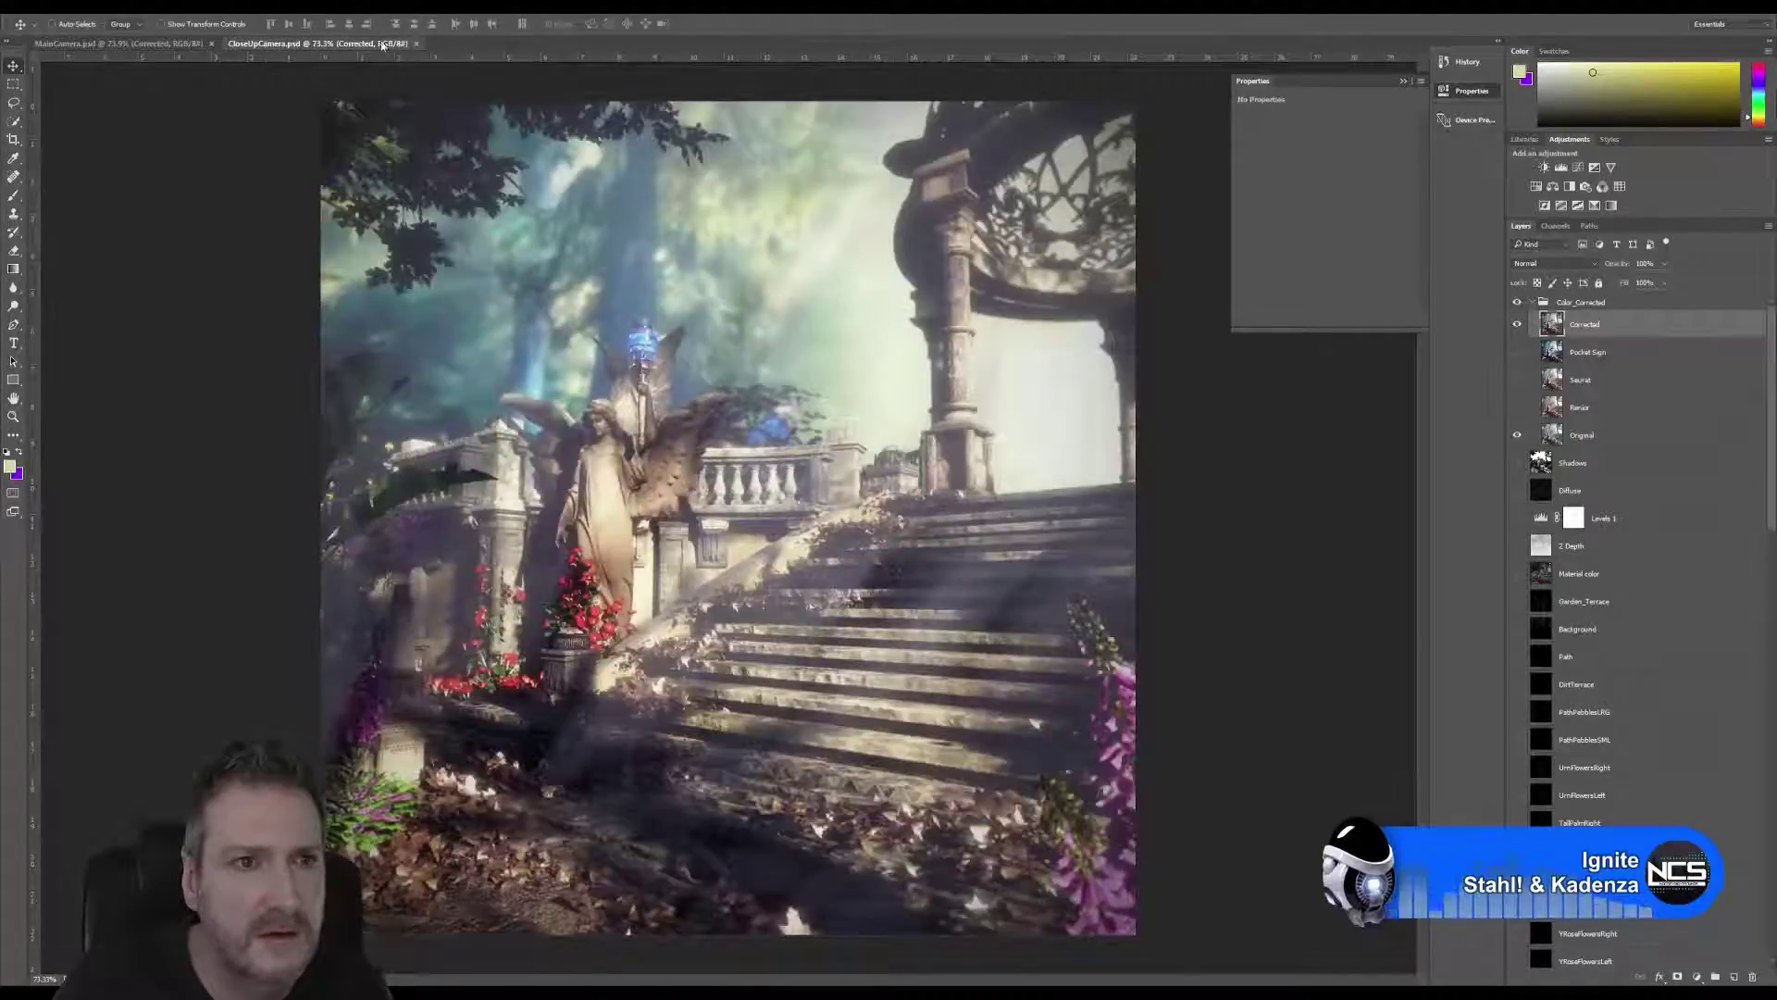
pyautogui.click(419, 44)
pyautogui.click(211, 43)
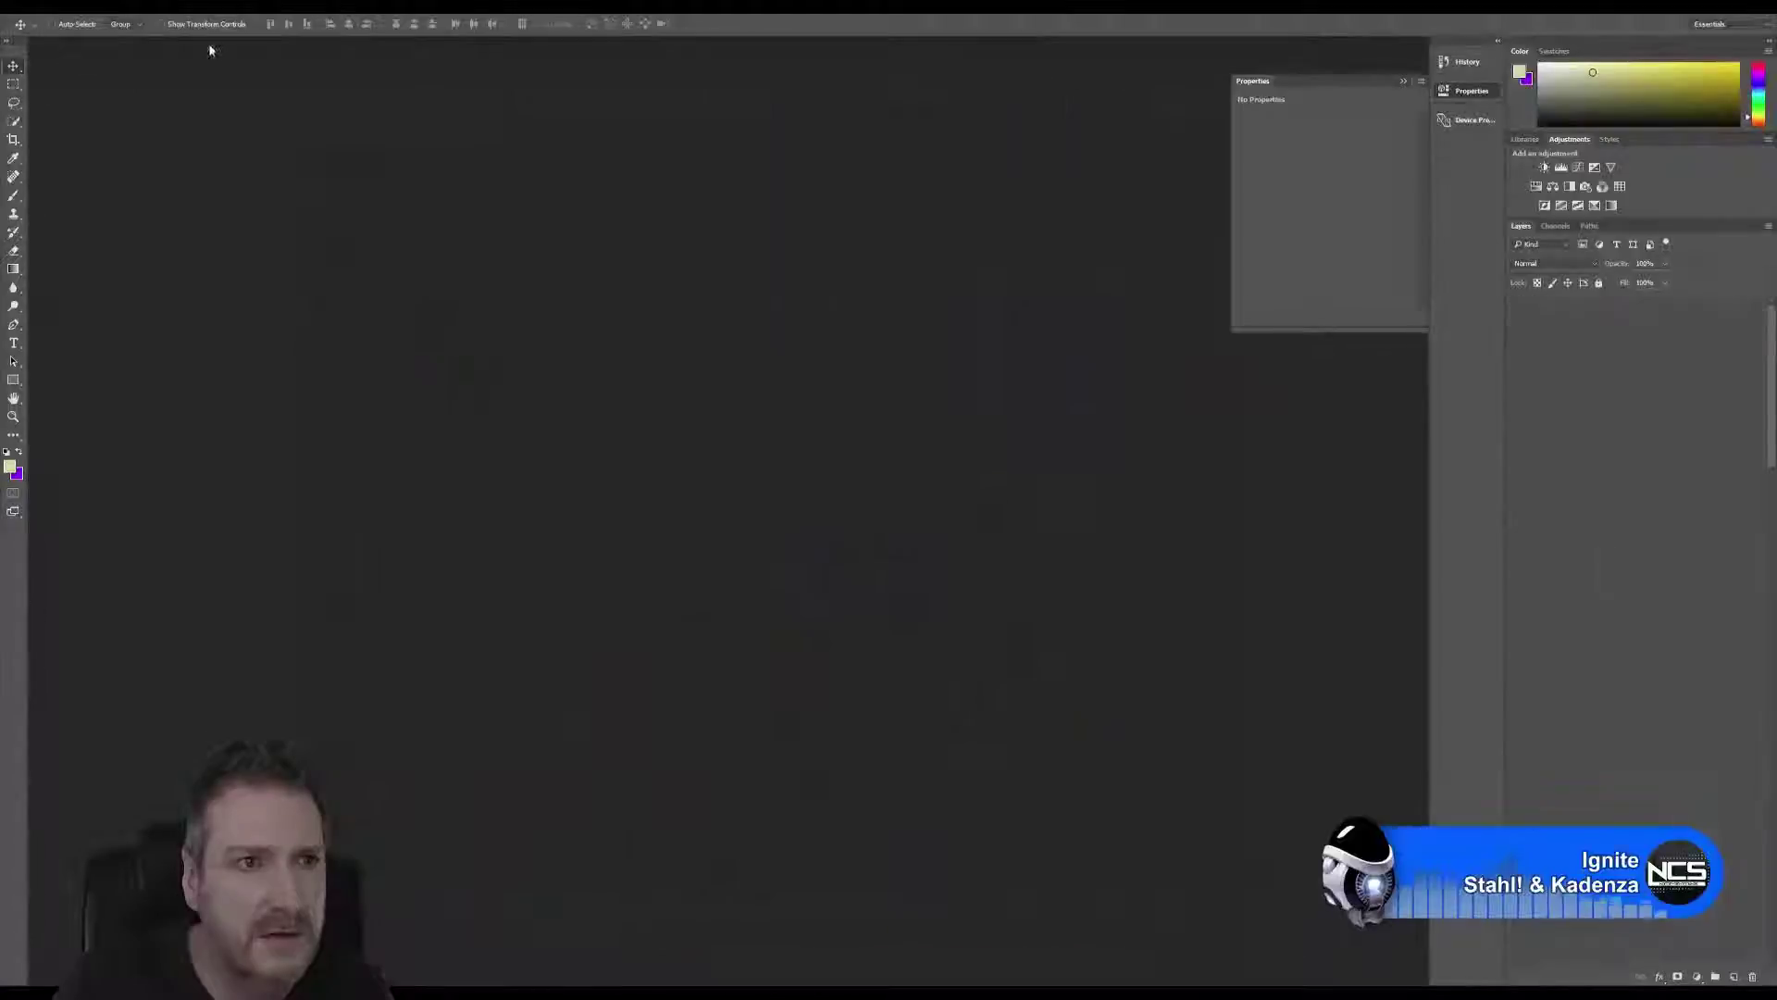
# Open 3.jpg and CloseUpCamera3.jpg together from the desktop.
pyautogui.click(26, 16)
pyautogui.click(26, 16)
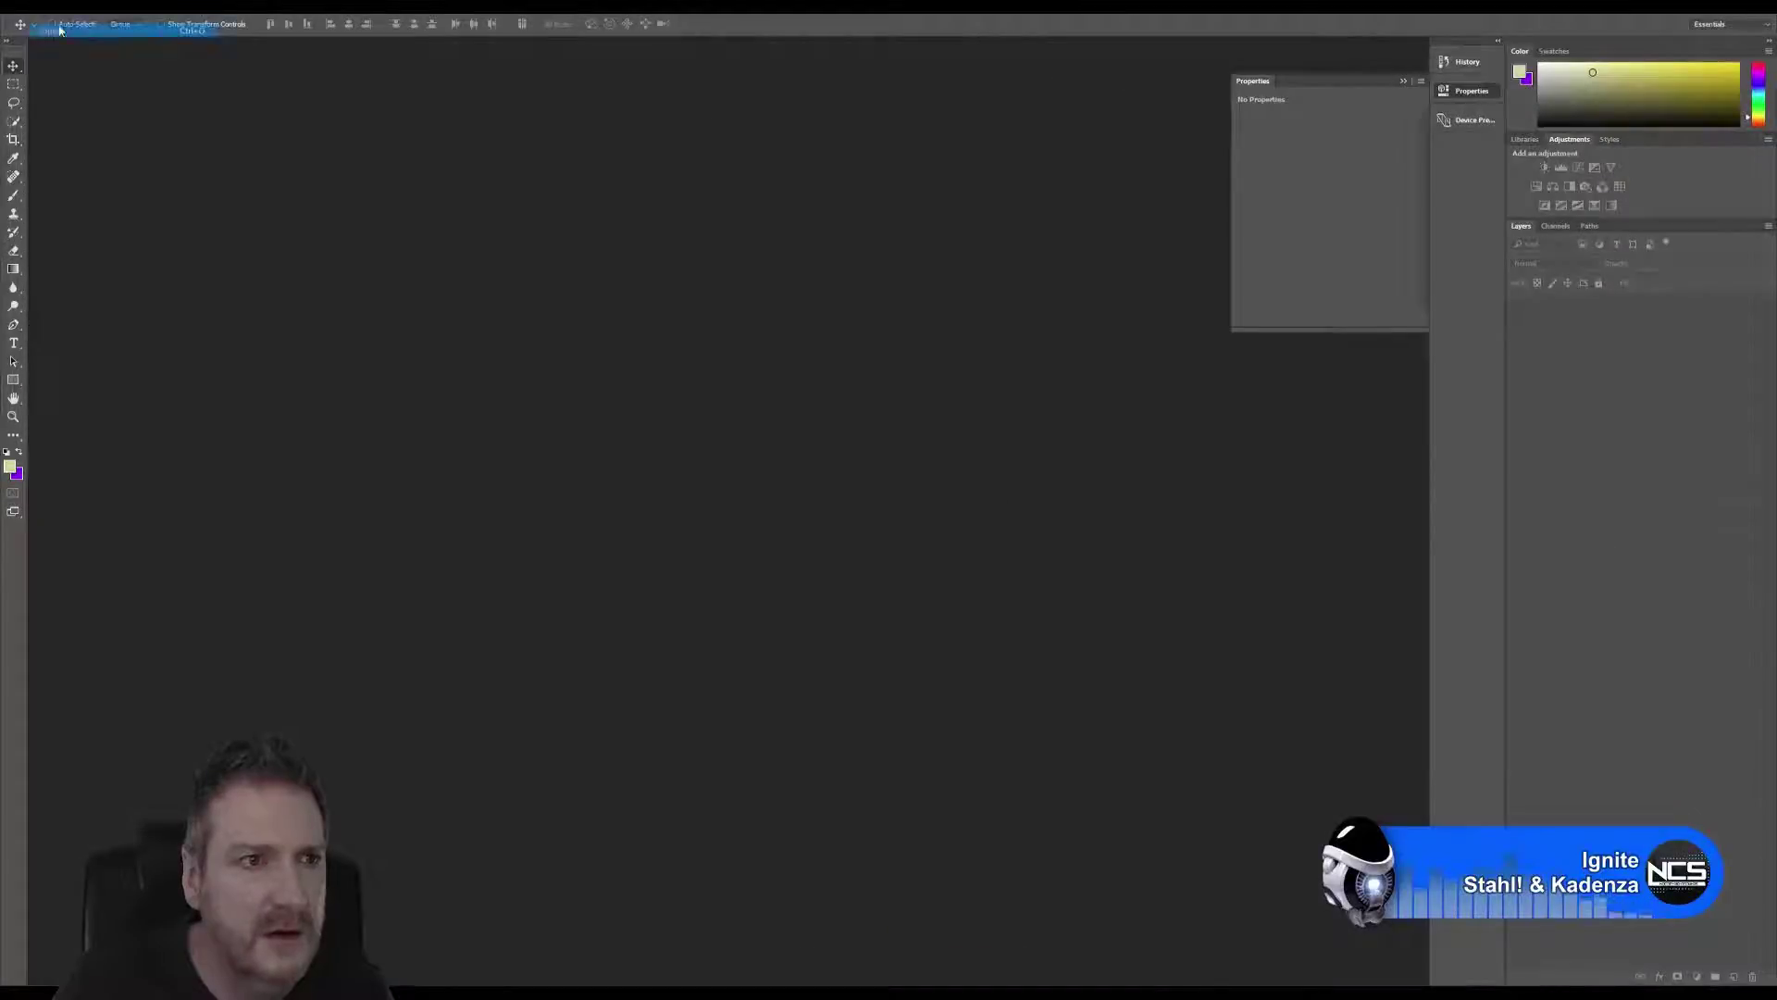
pyautogui.doubleClick(667, 367)
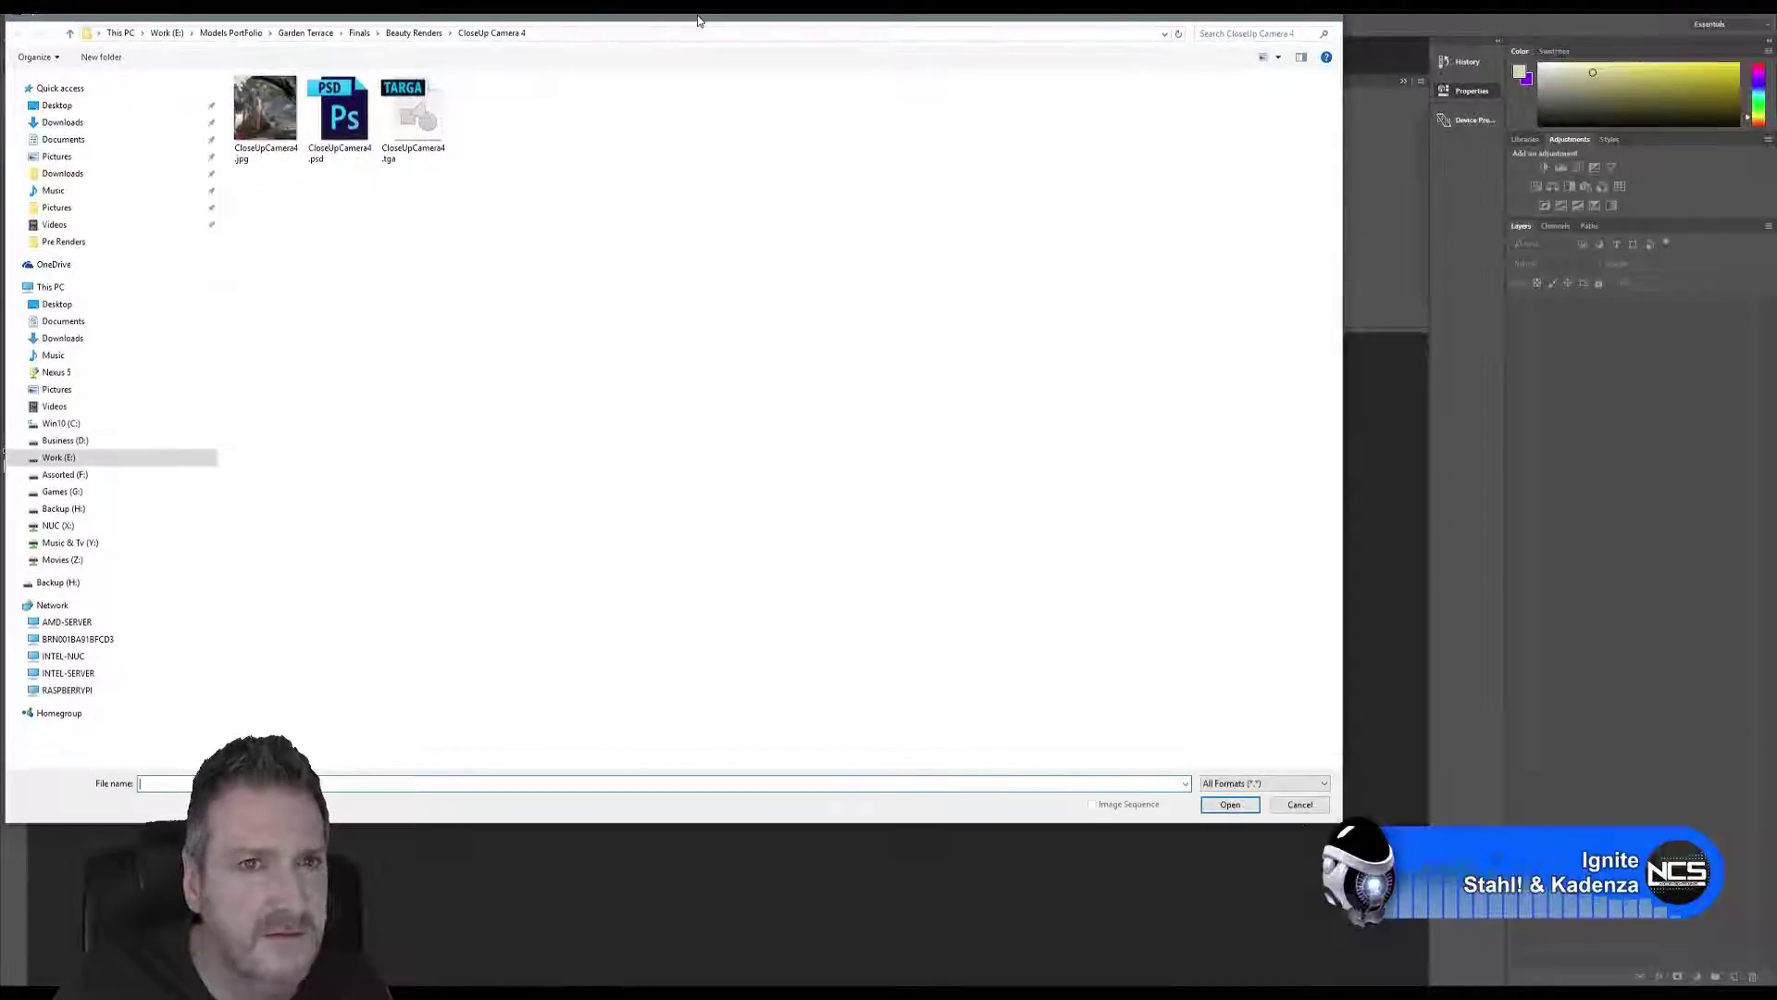
pyautogui.moveTo(697, 14); pyautogui.dragTo(880, 56)
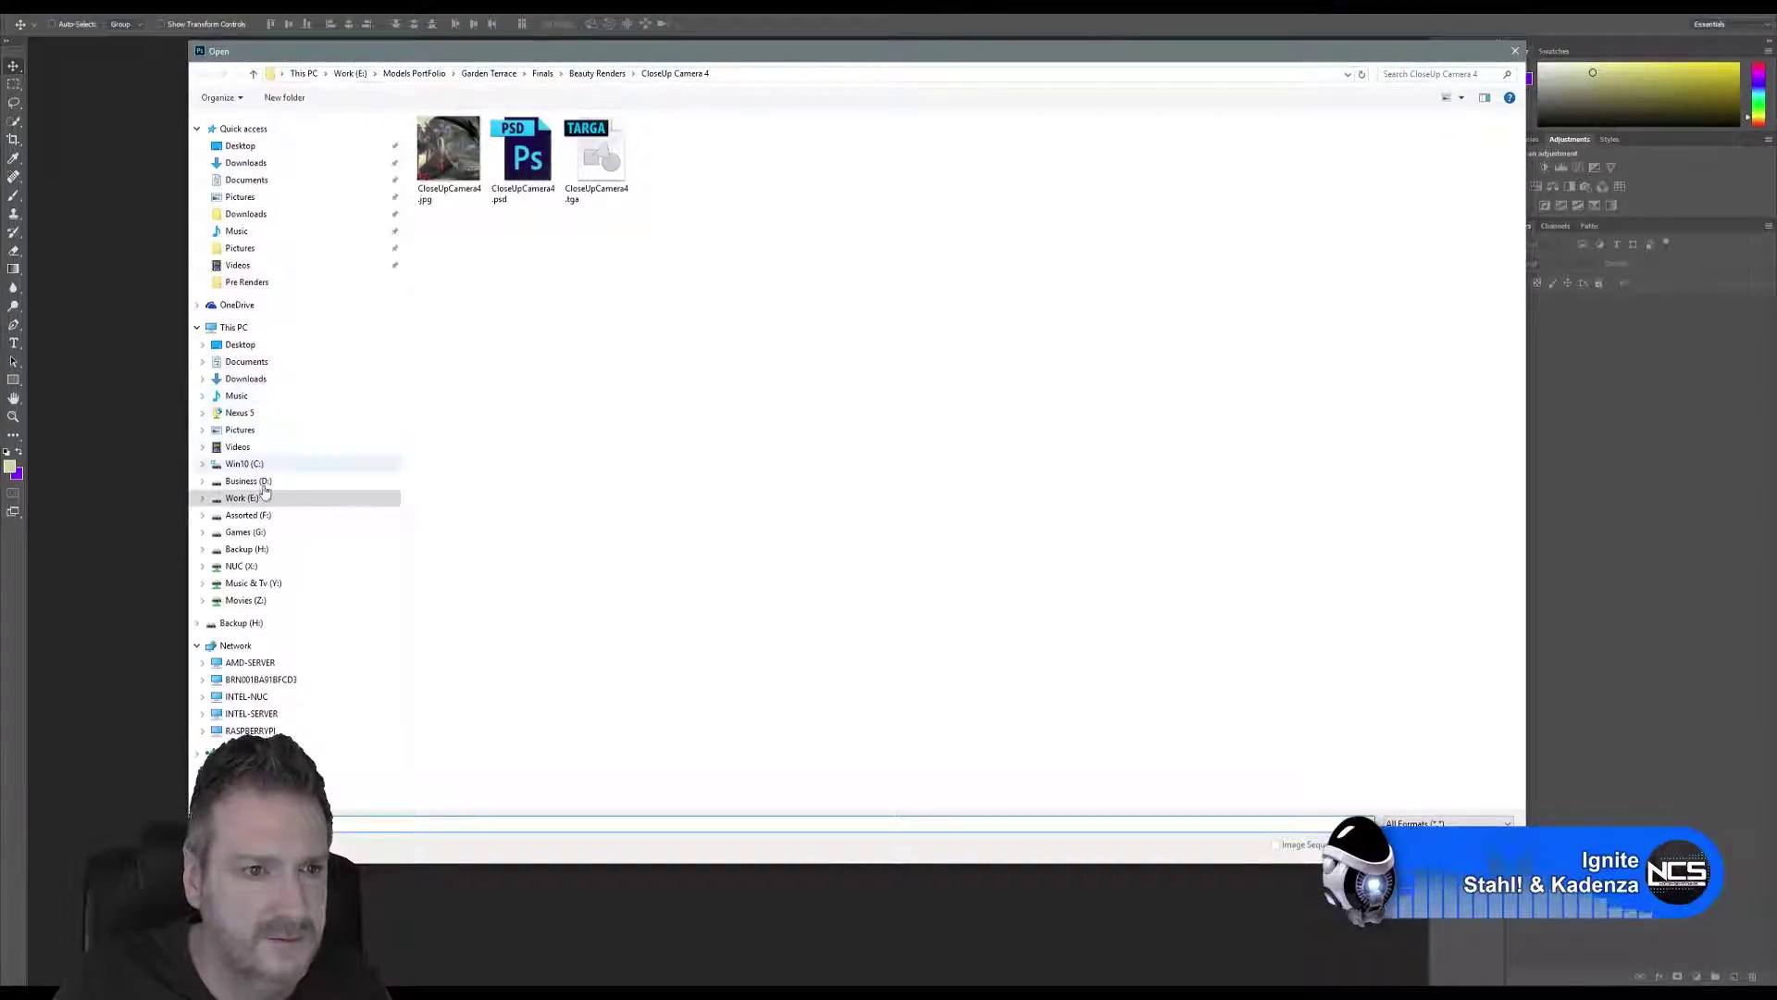
pyautogui.click(246, 148)
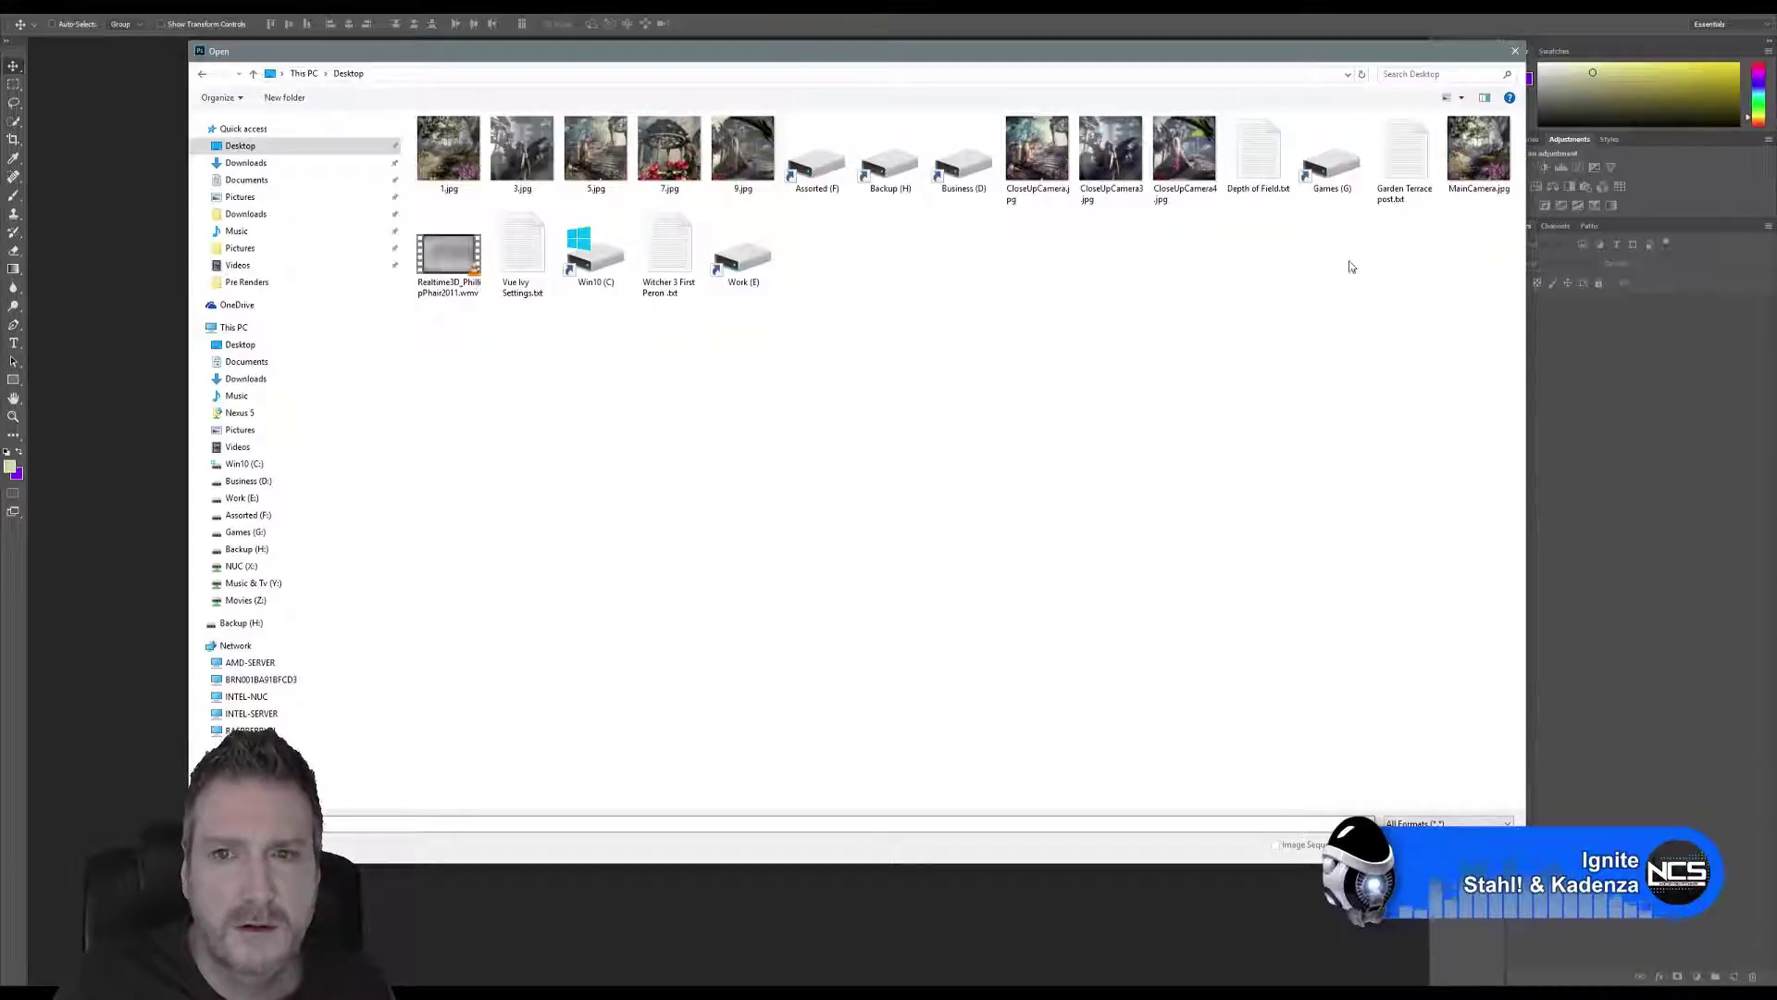
pyautogui.click(1111, 182)
pyautogui.keyDown('ctrl'); pyautogui.click(499, 174); pyautogui.keyUp('ctrl')
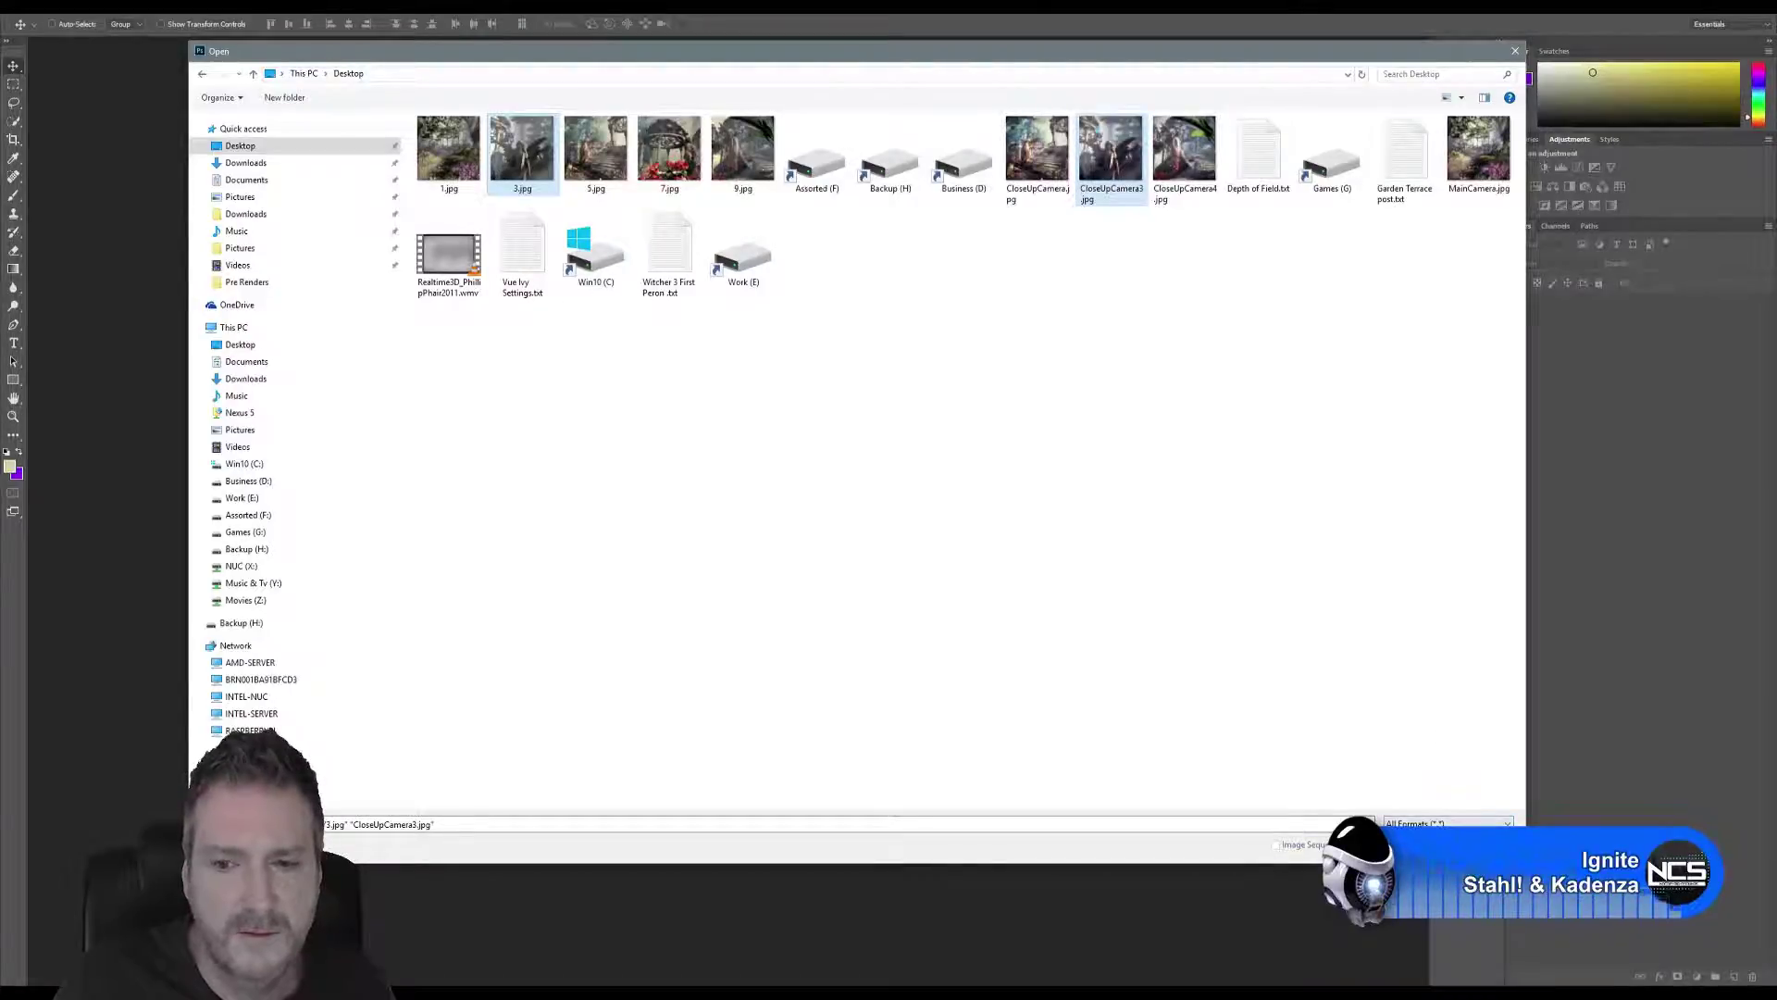
pyautogui.press('Return')
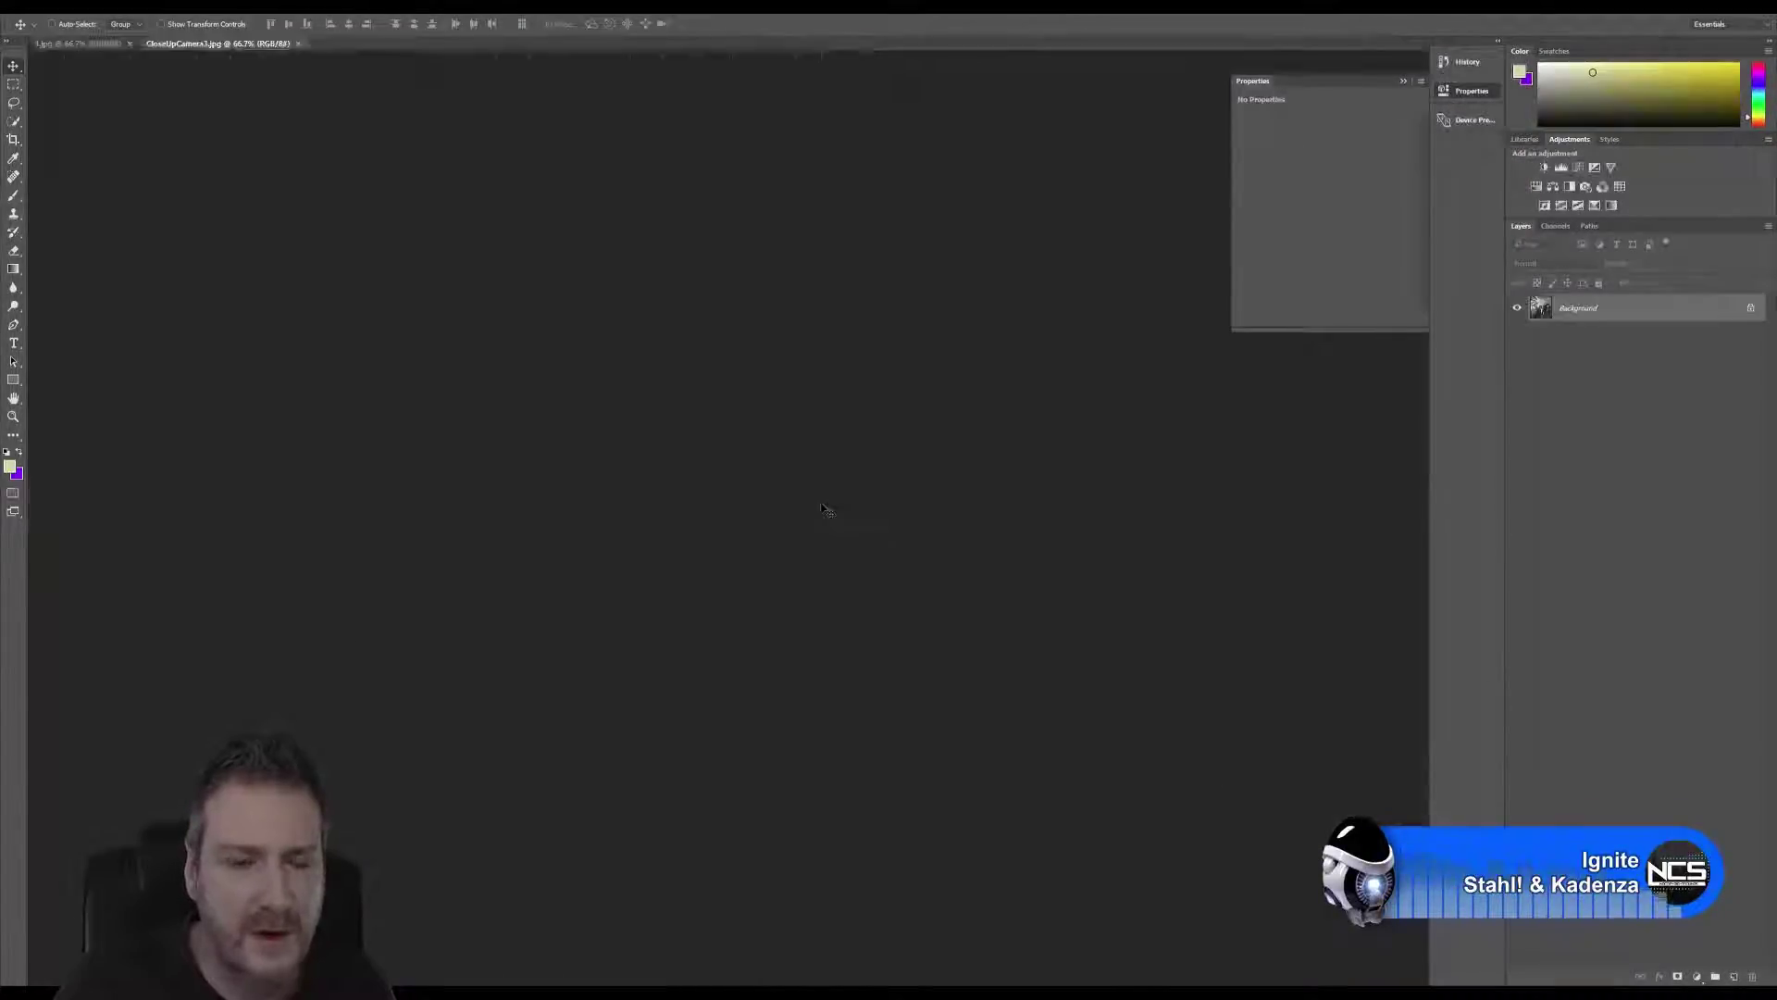
# Compare the two angel images side by side in a 2-up Vertical arrangement, both at 55.1% zoom, and close them.
pyautogui.click(315, 10)
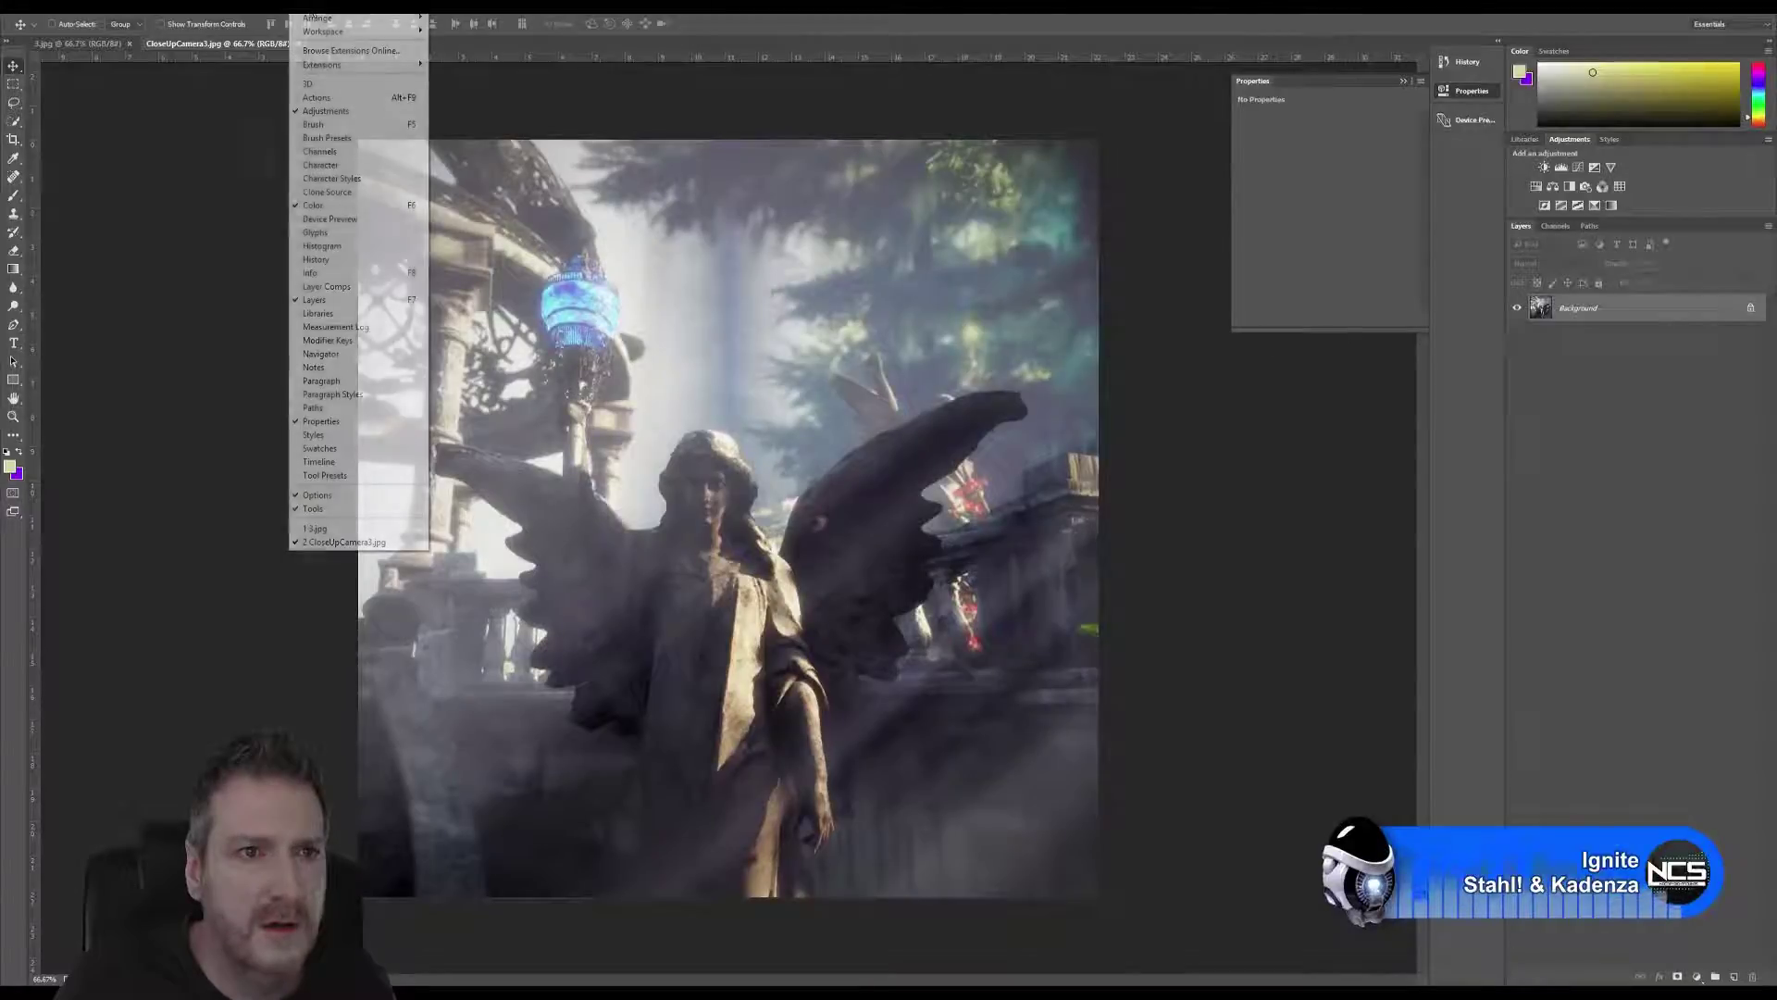
pyautogui.moveTo(319, 17)
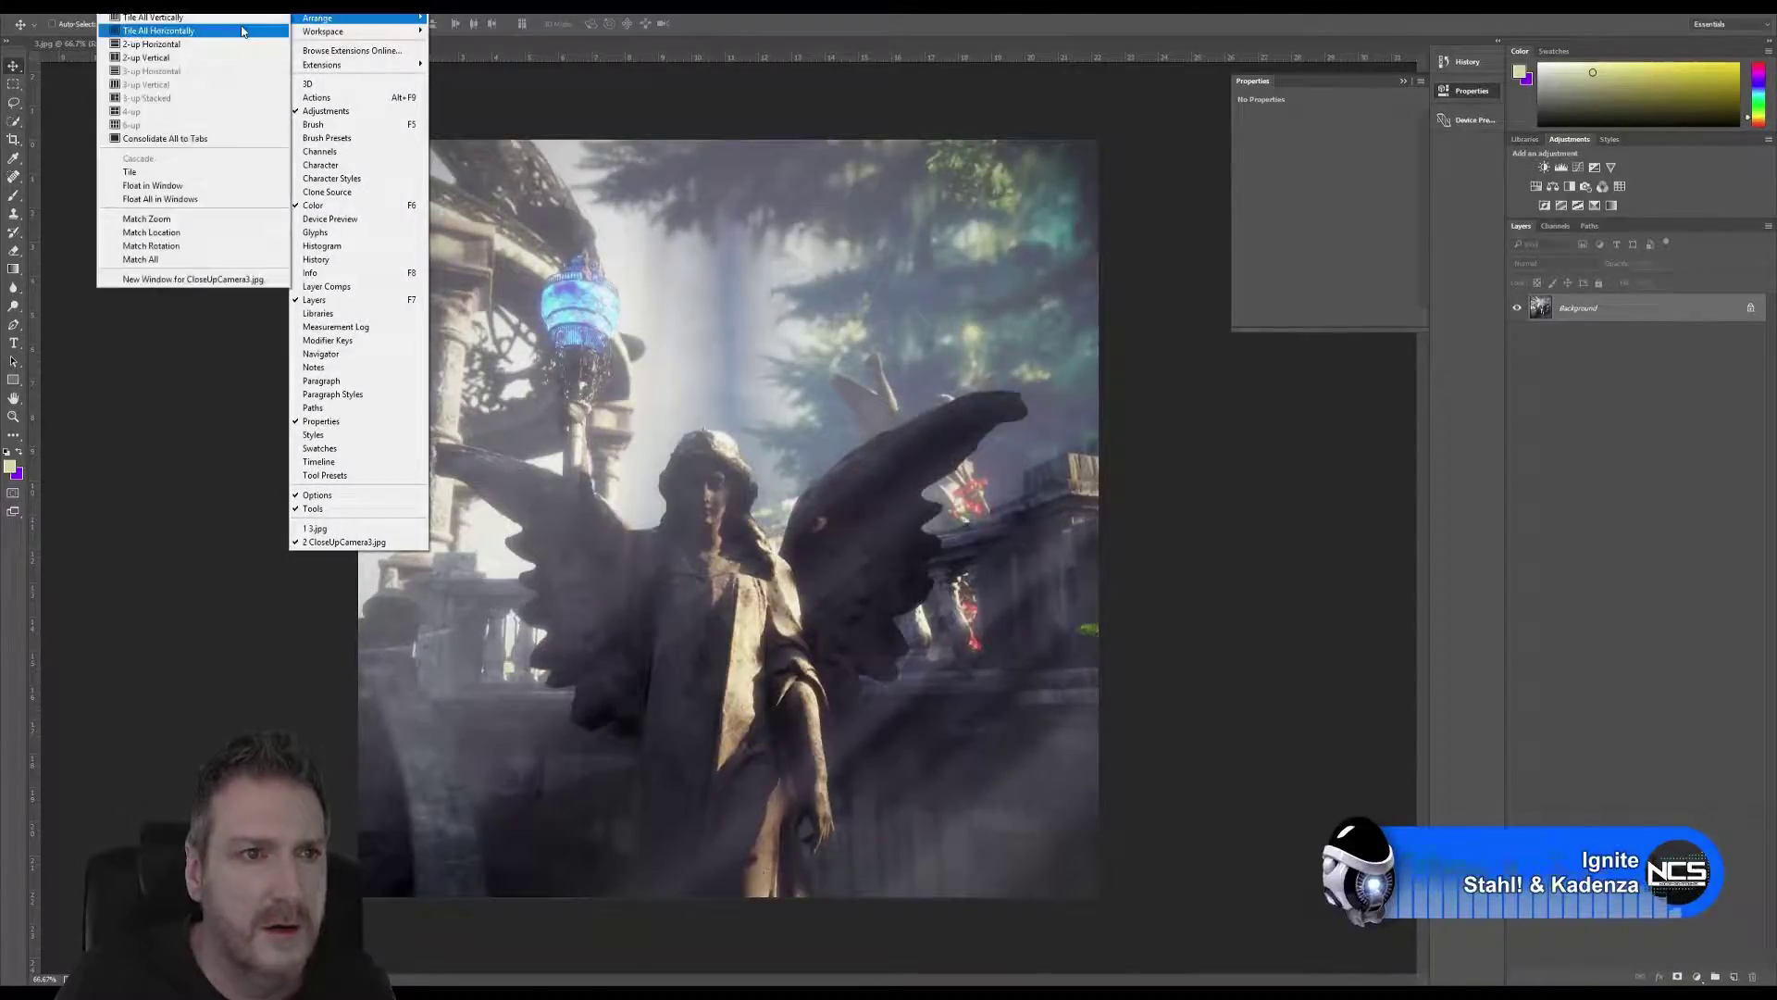
pyautogui.click(222, 58)
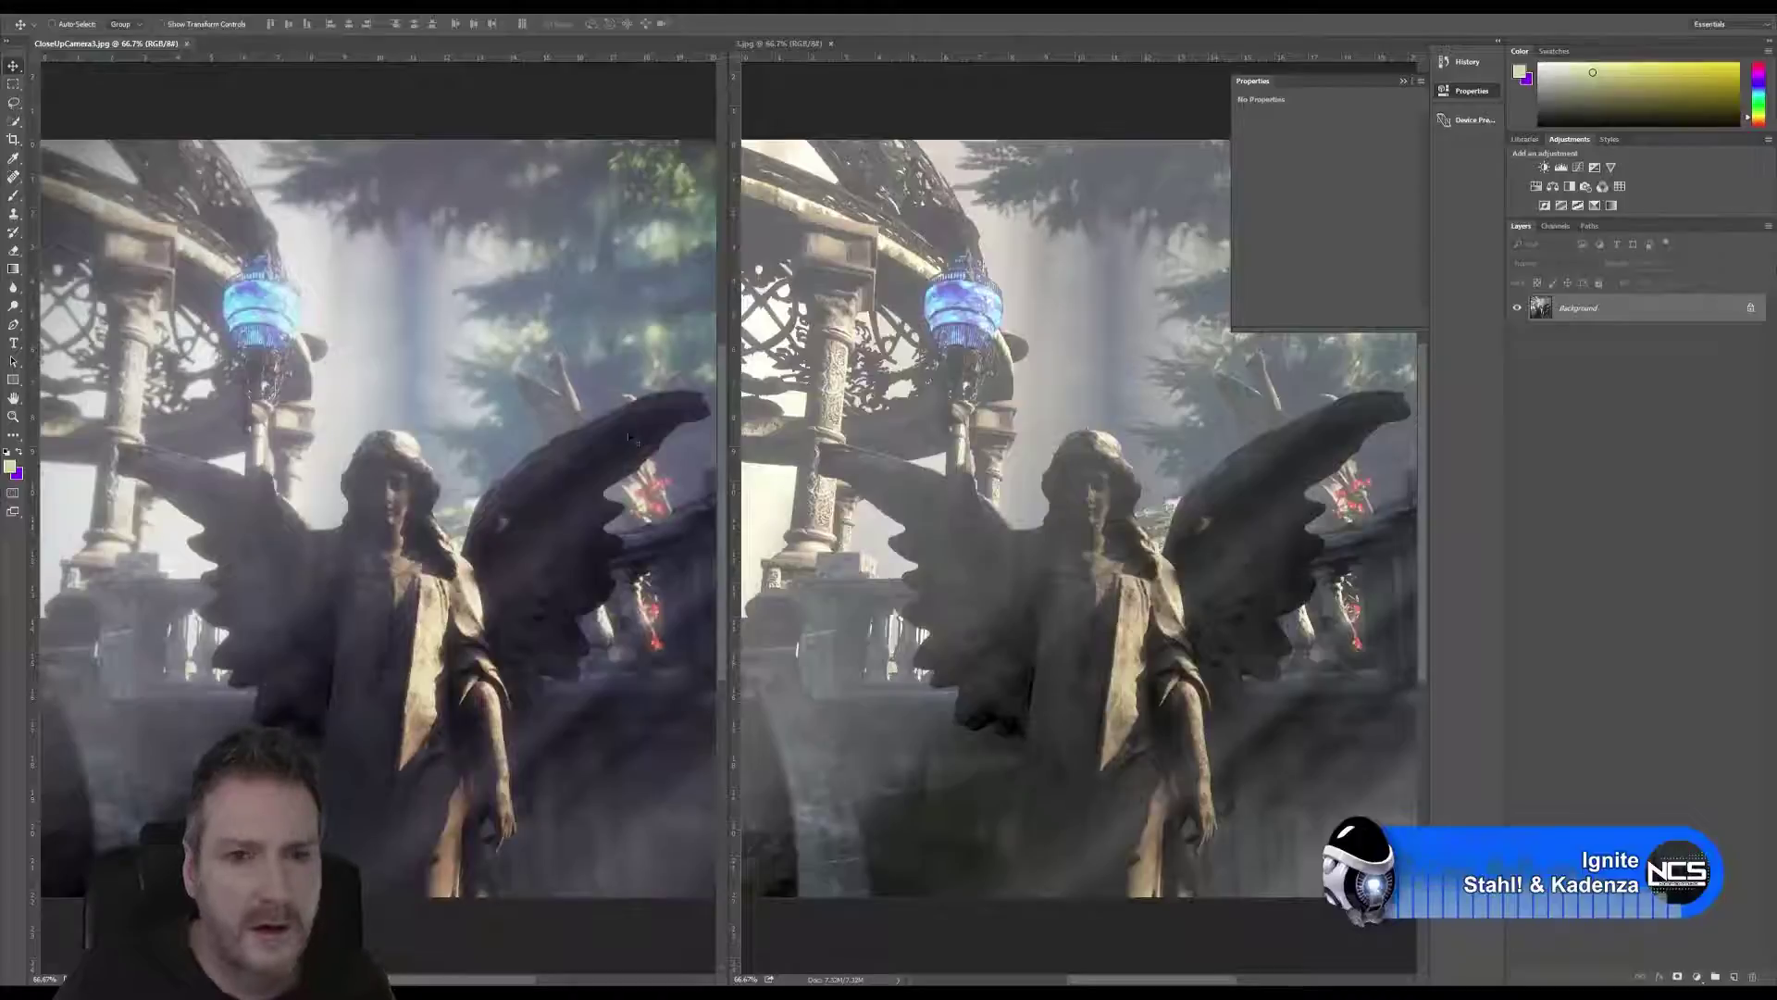
pyautogui.scroll(-2, 394, 508)
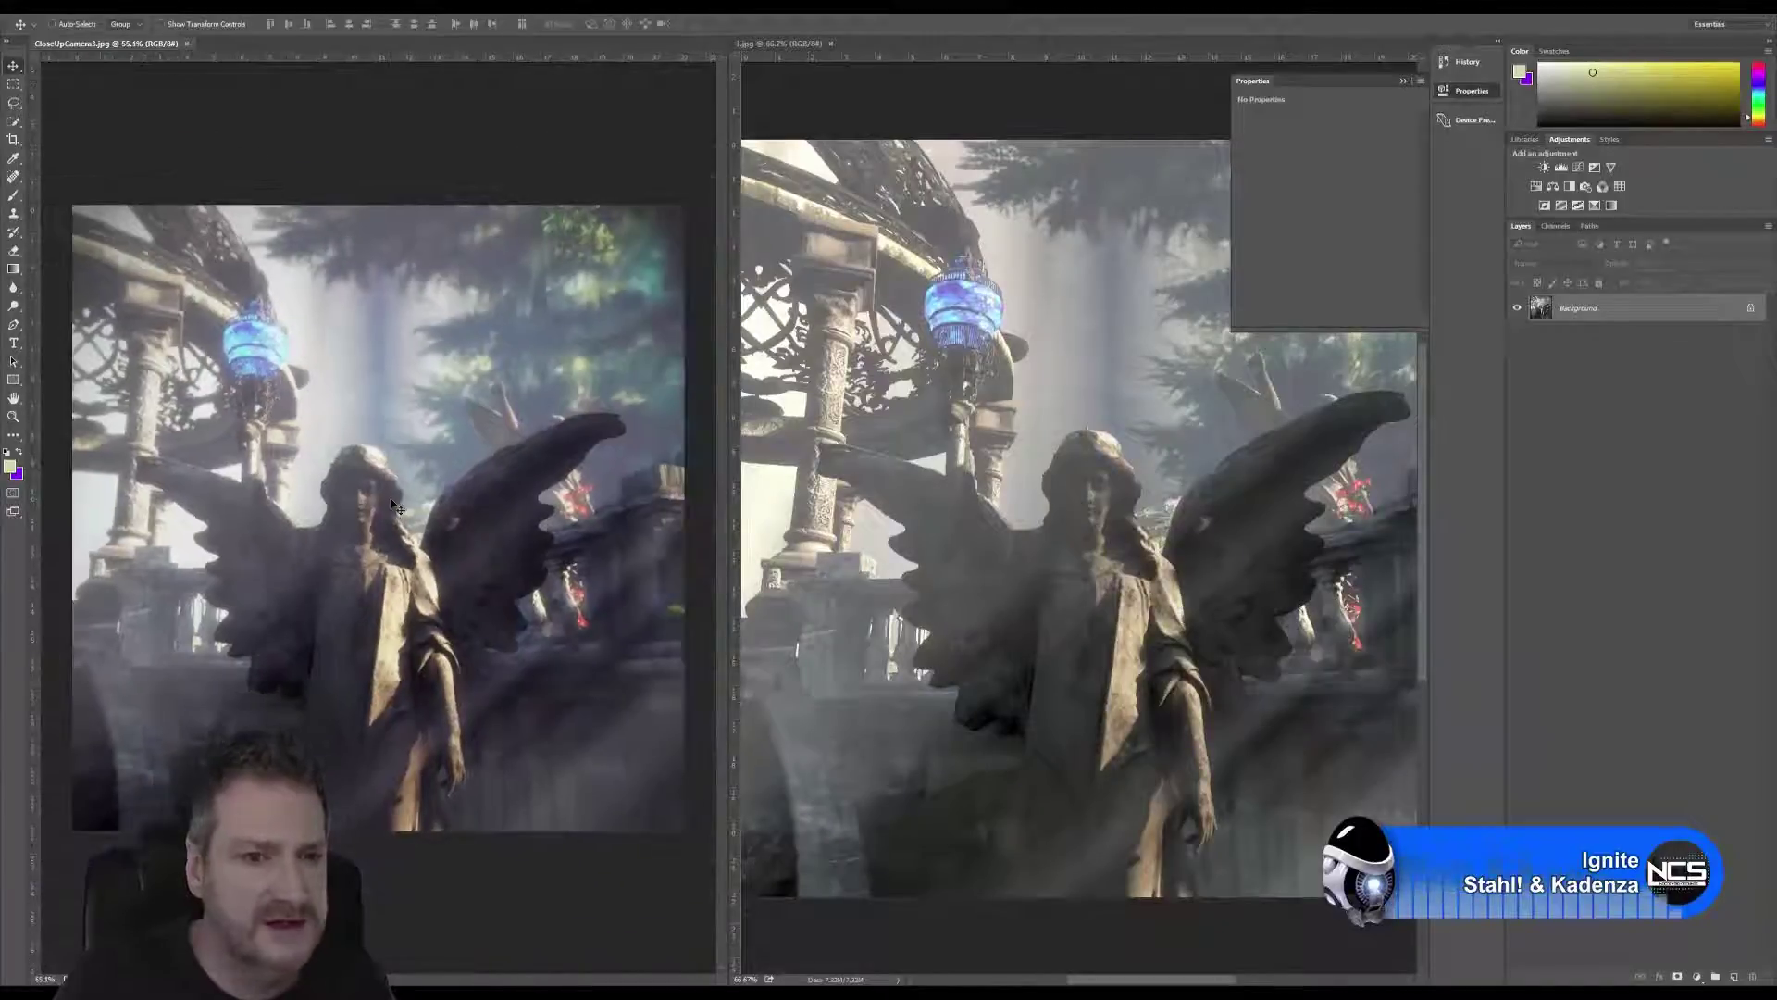
pyautogui.click(919, 126)
pyautogui.scroll(-1, 958, 407)
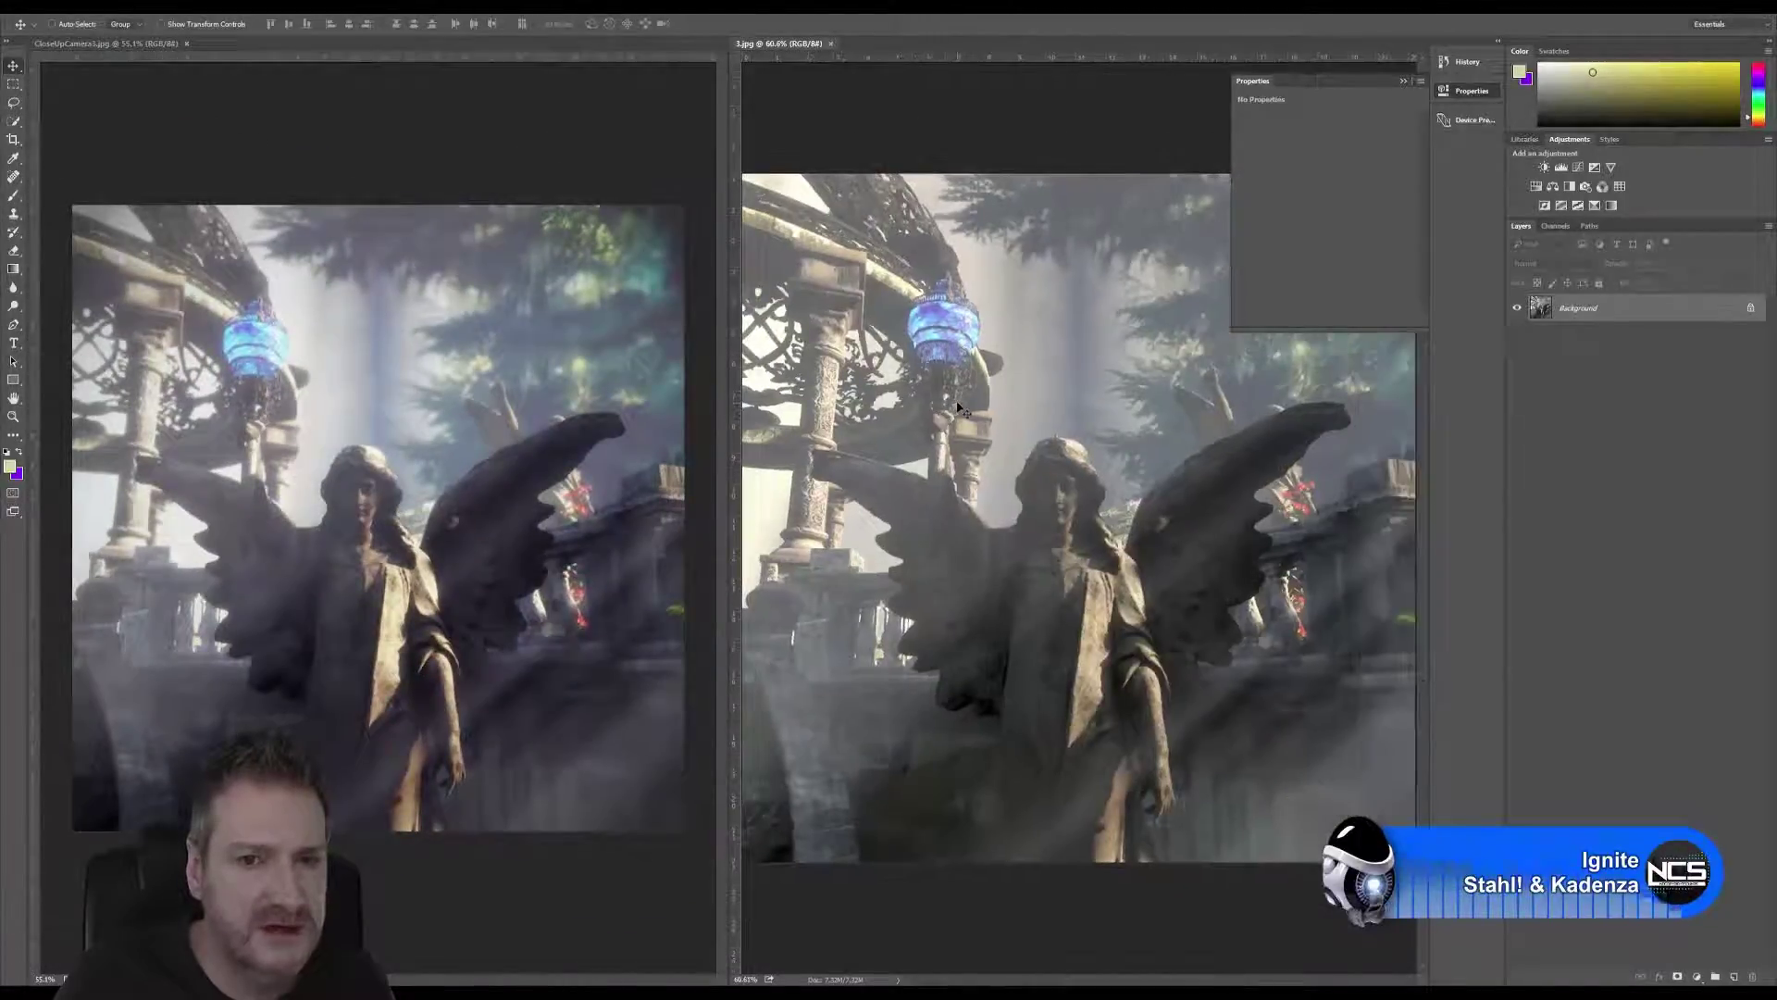
pyautogui.scroll(-1, 958, 407)
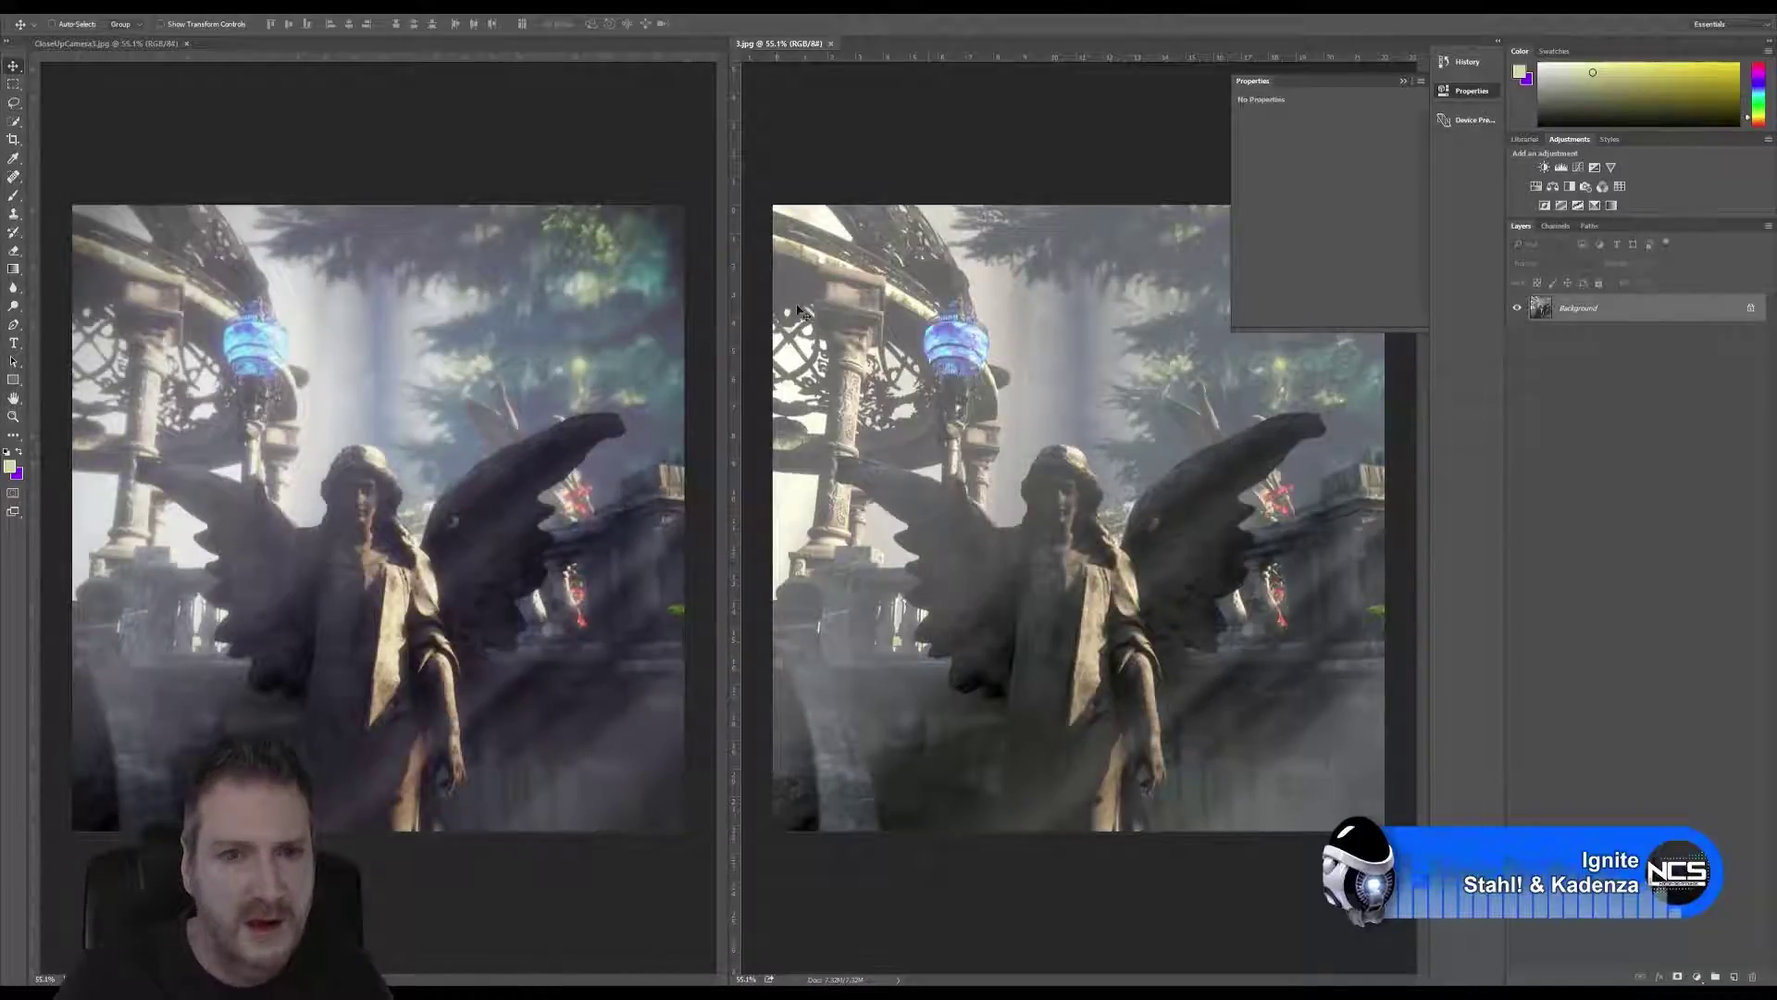
pyautogui.click(186, 44)
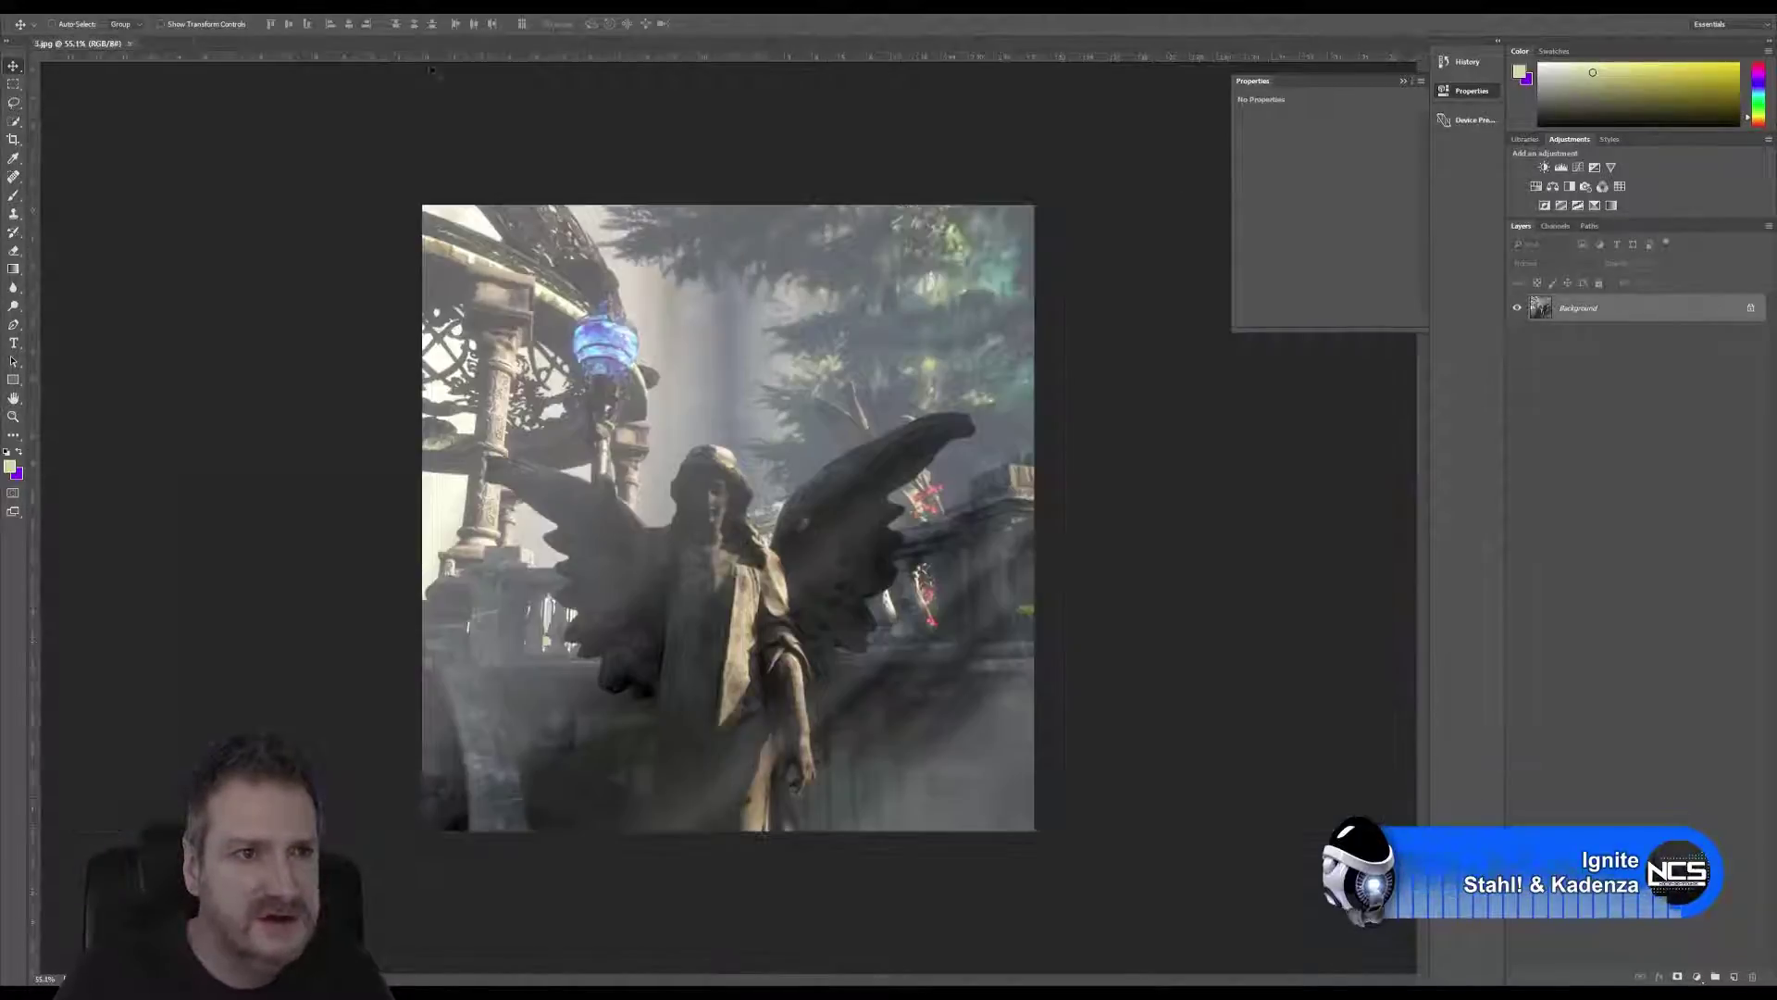
pyautogui.click(129, 44)
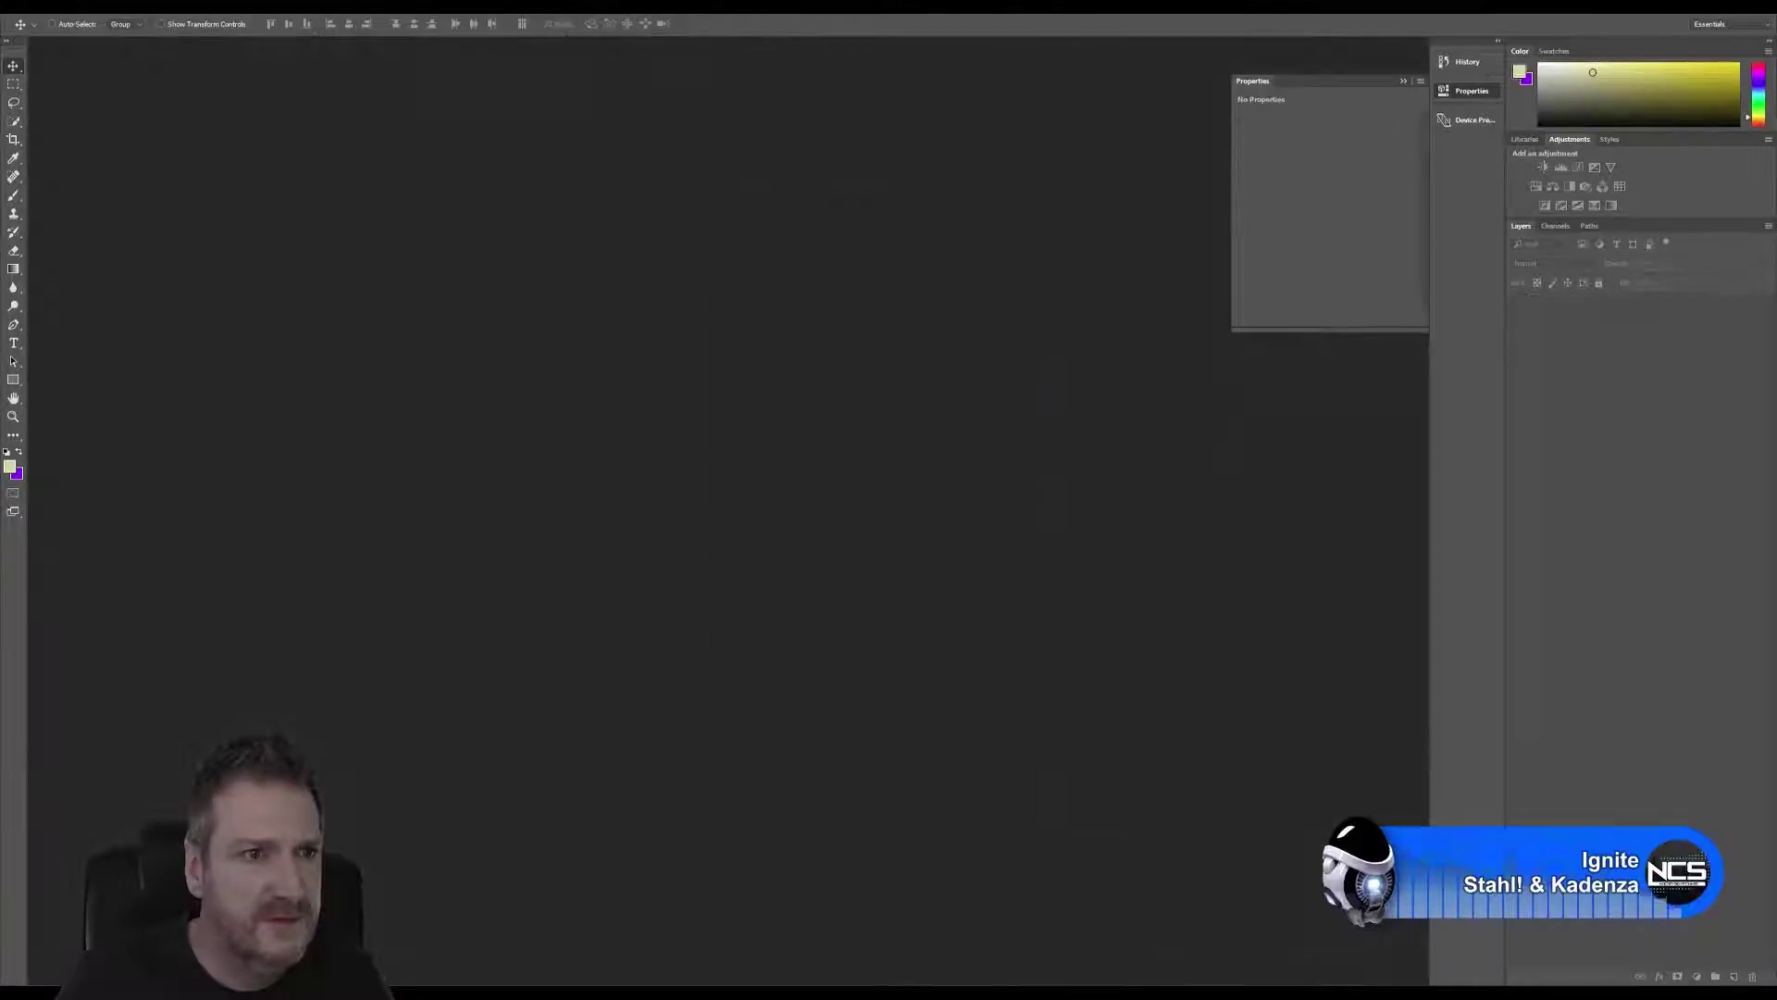
pyautogui.click(32, 7)
pyautogui.click(51, 34)
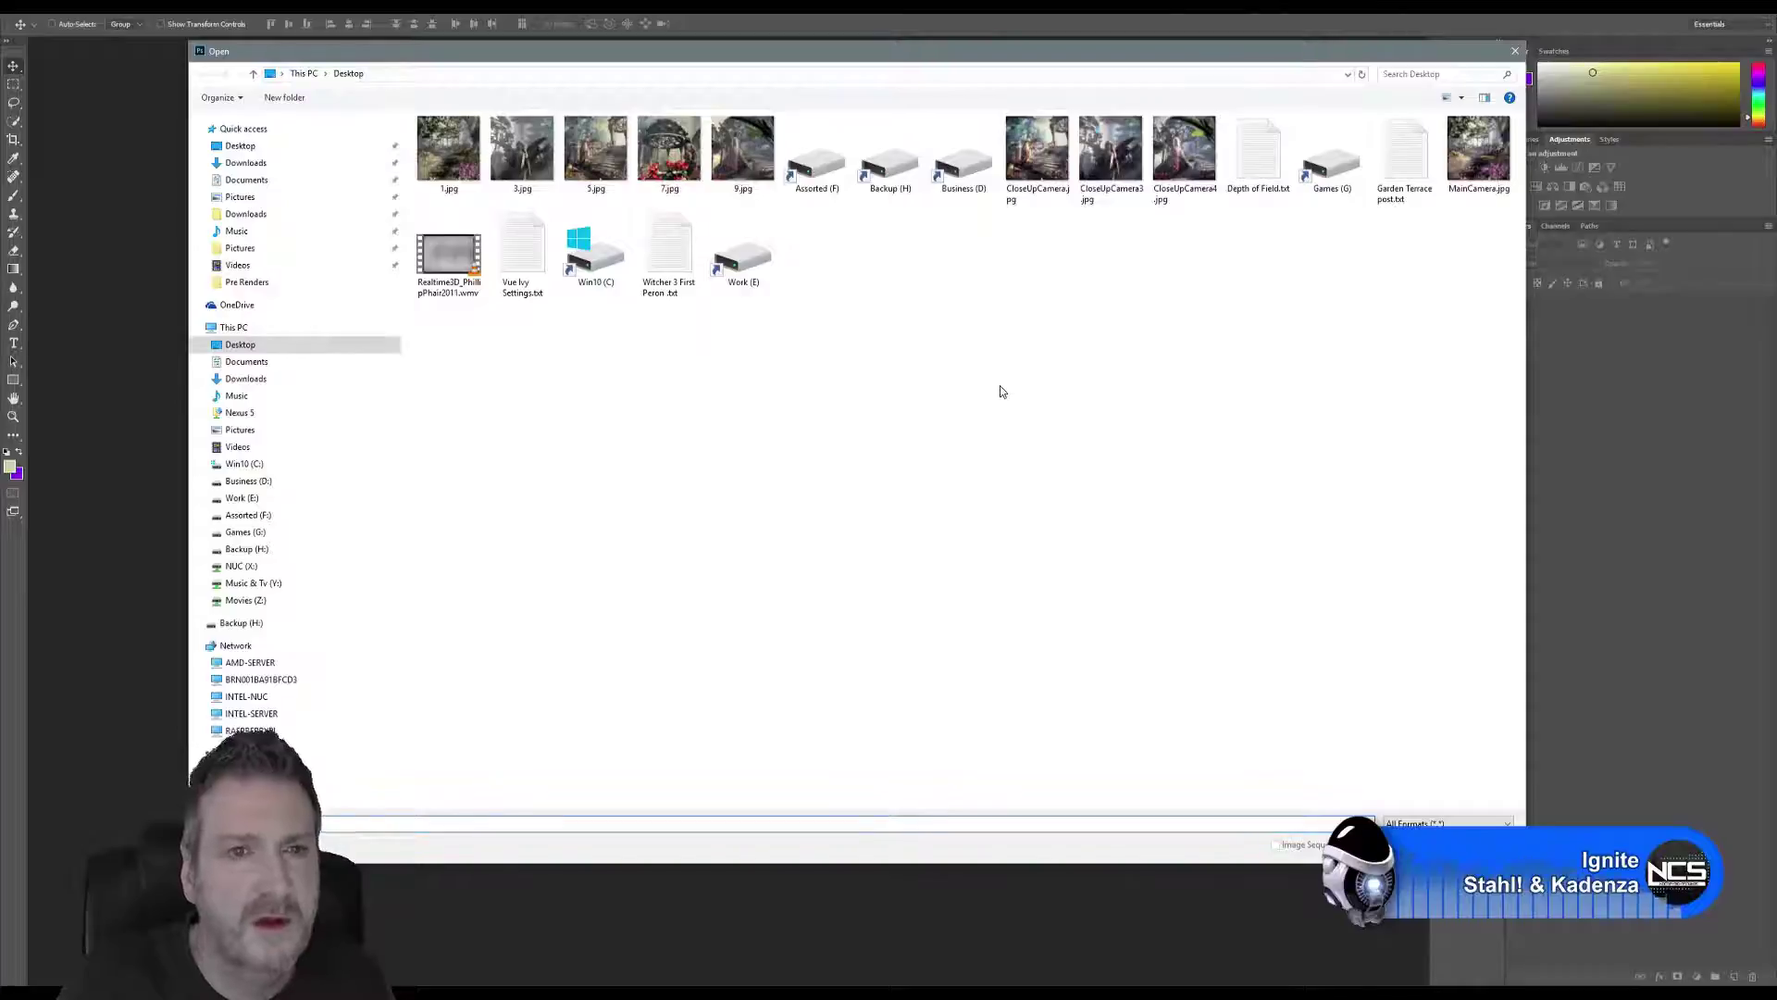
pyautogui.click(670, 179)
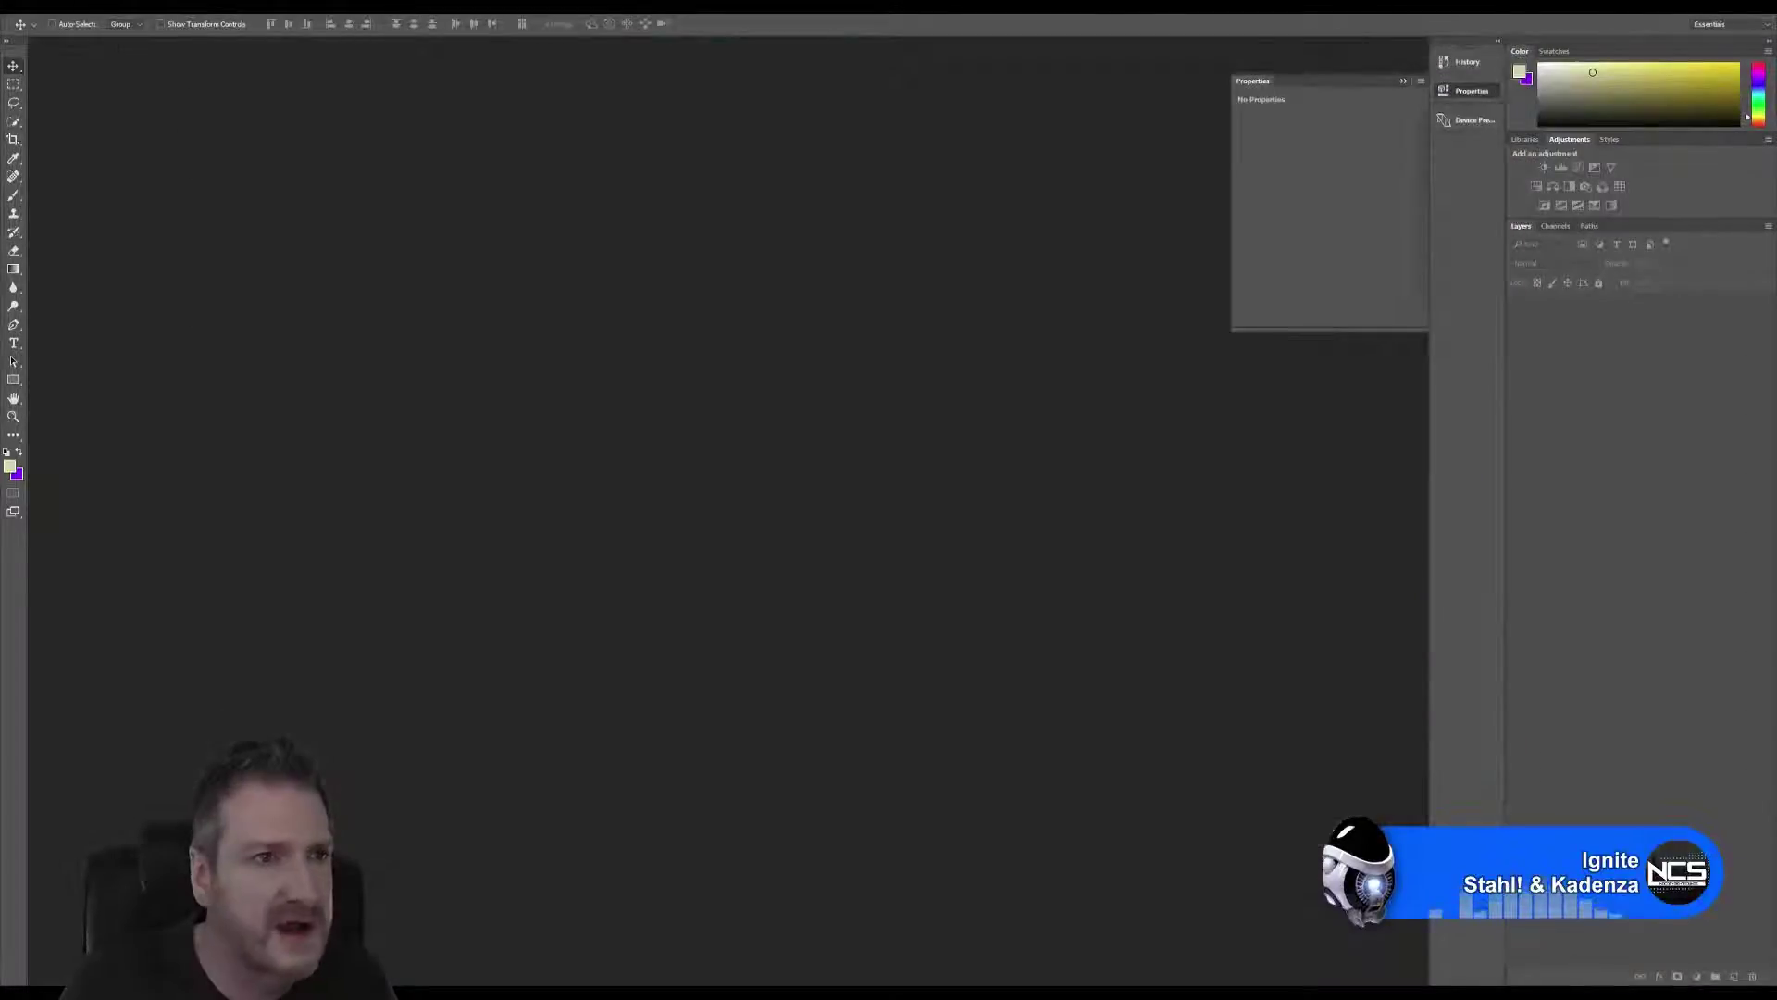
# Open CloseUpCamera2.psd from Work (E:) > Models PortFolio > Garden Terrace > Finals > Beauty Renders > CloseUp Camera 2.
pyautogui.hotkey('alt', 'f')
pyautogui.click(525, 218)
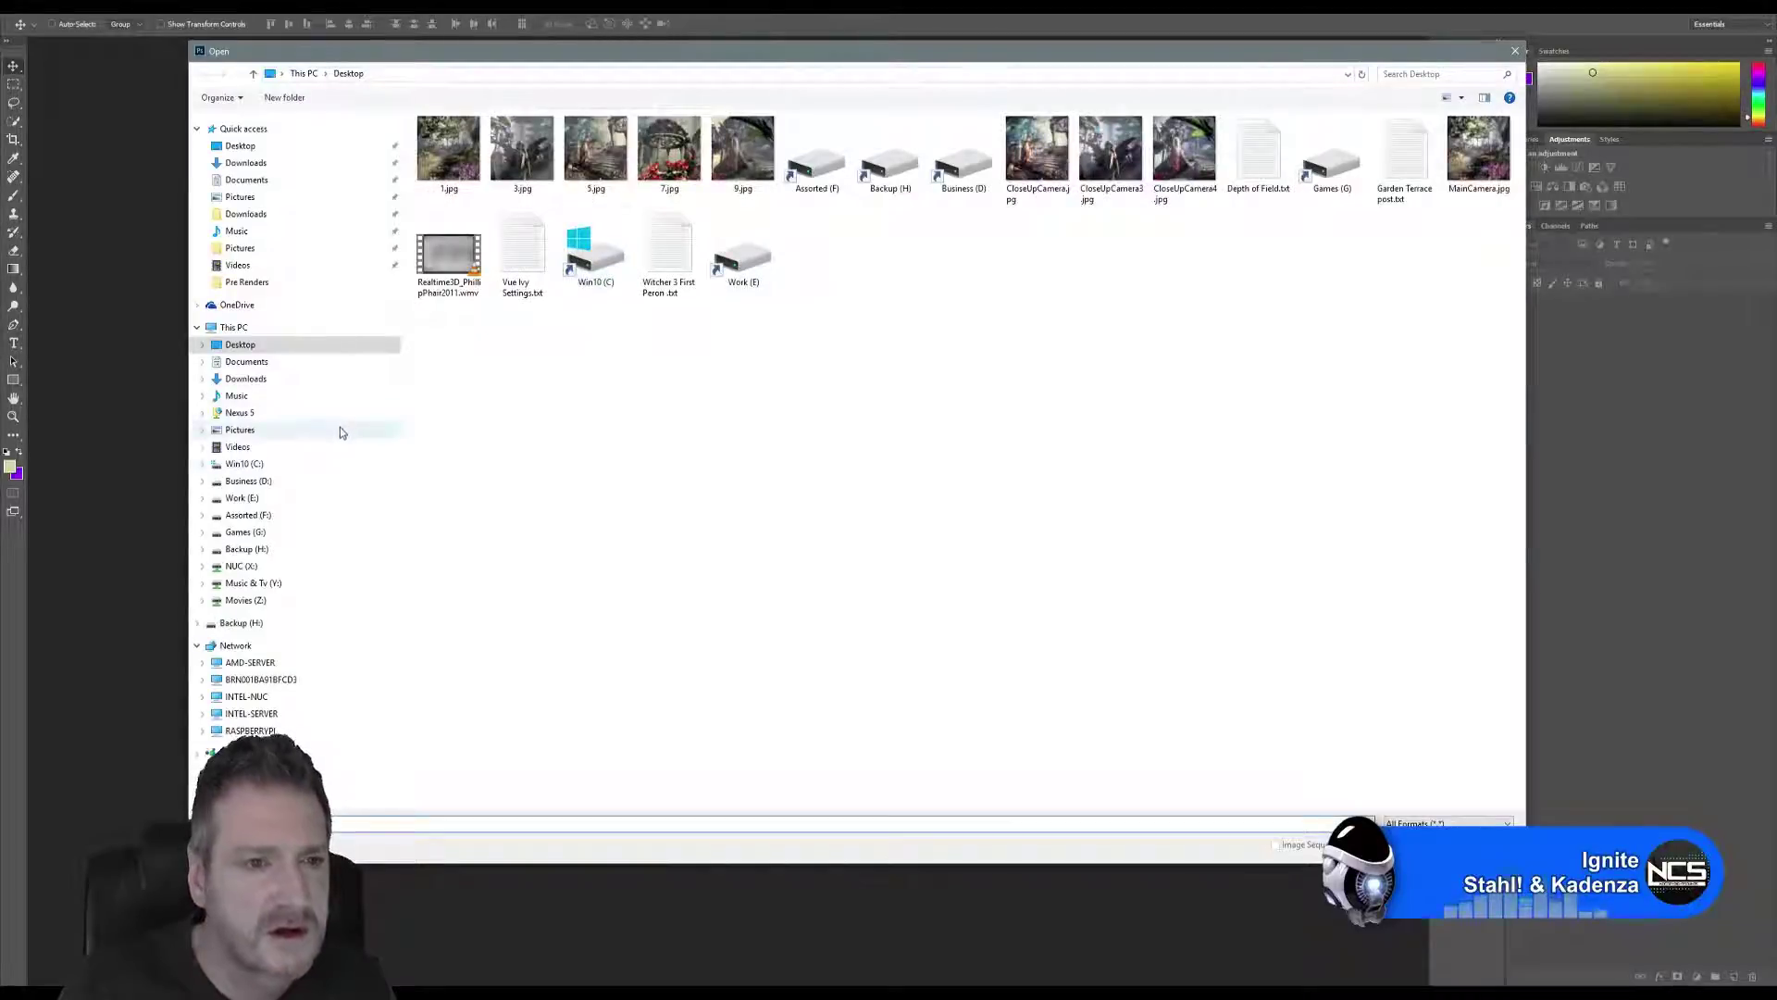
pyautogui.click(253, 500)
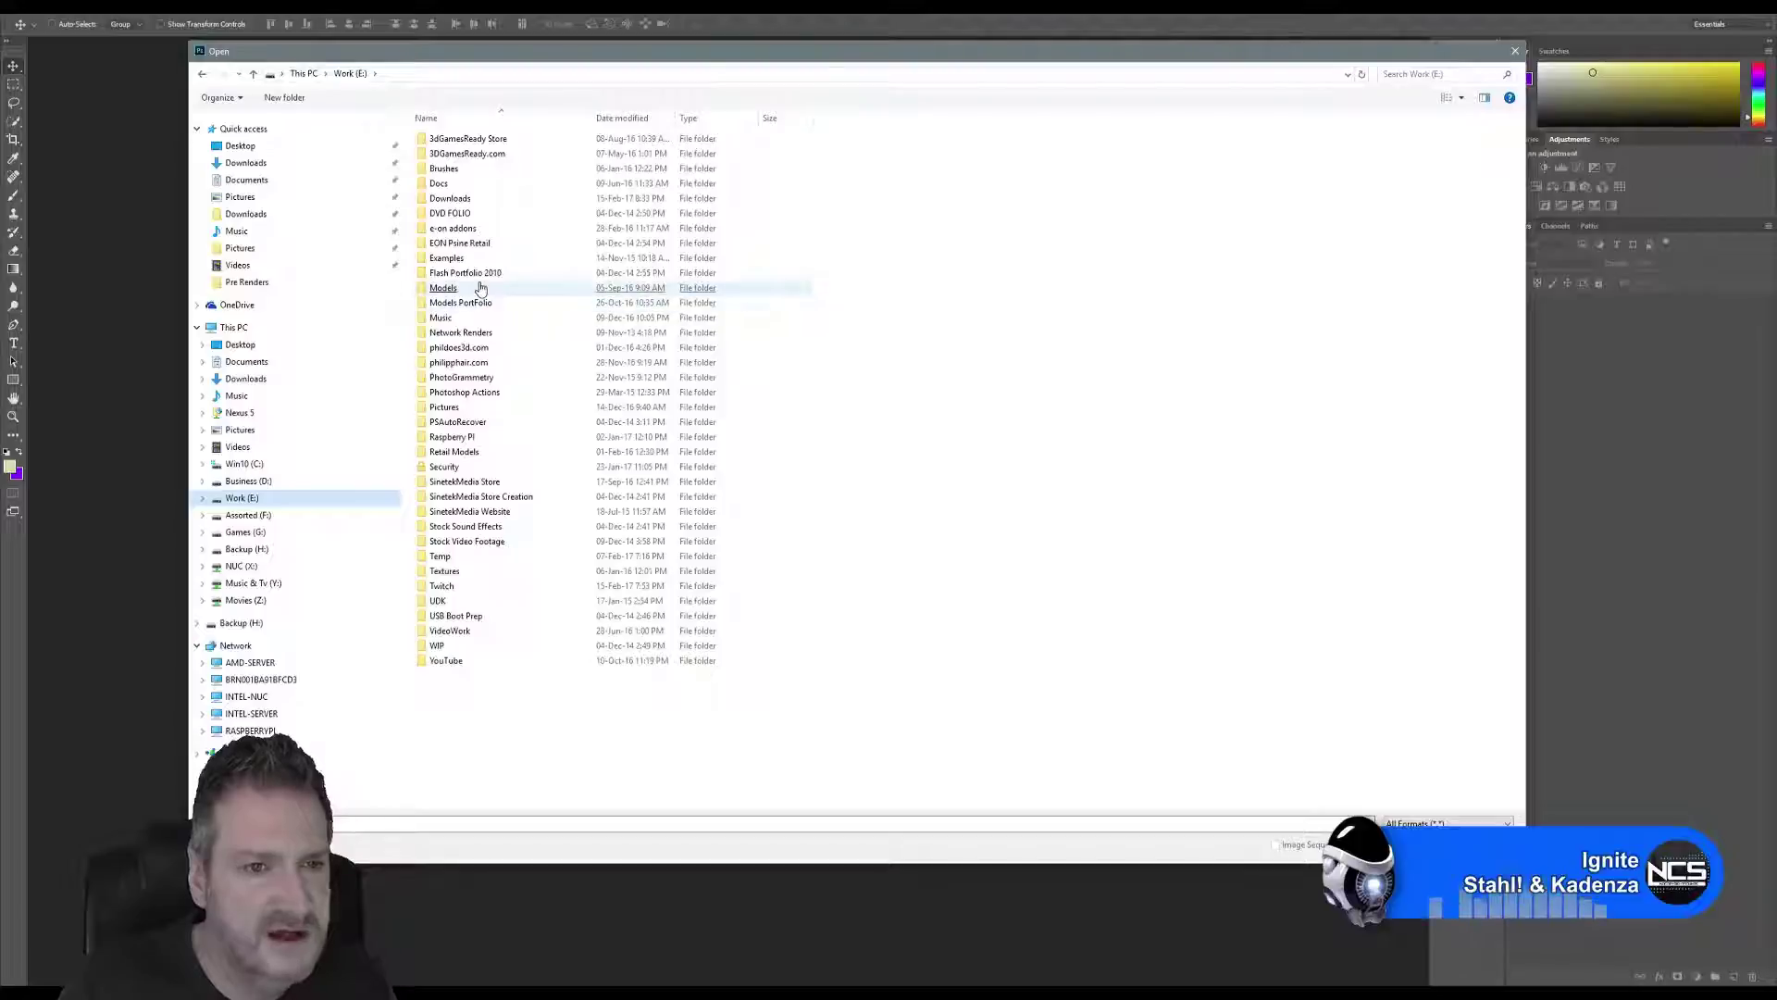
pyautogui.click(483, 305)
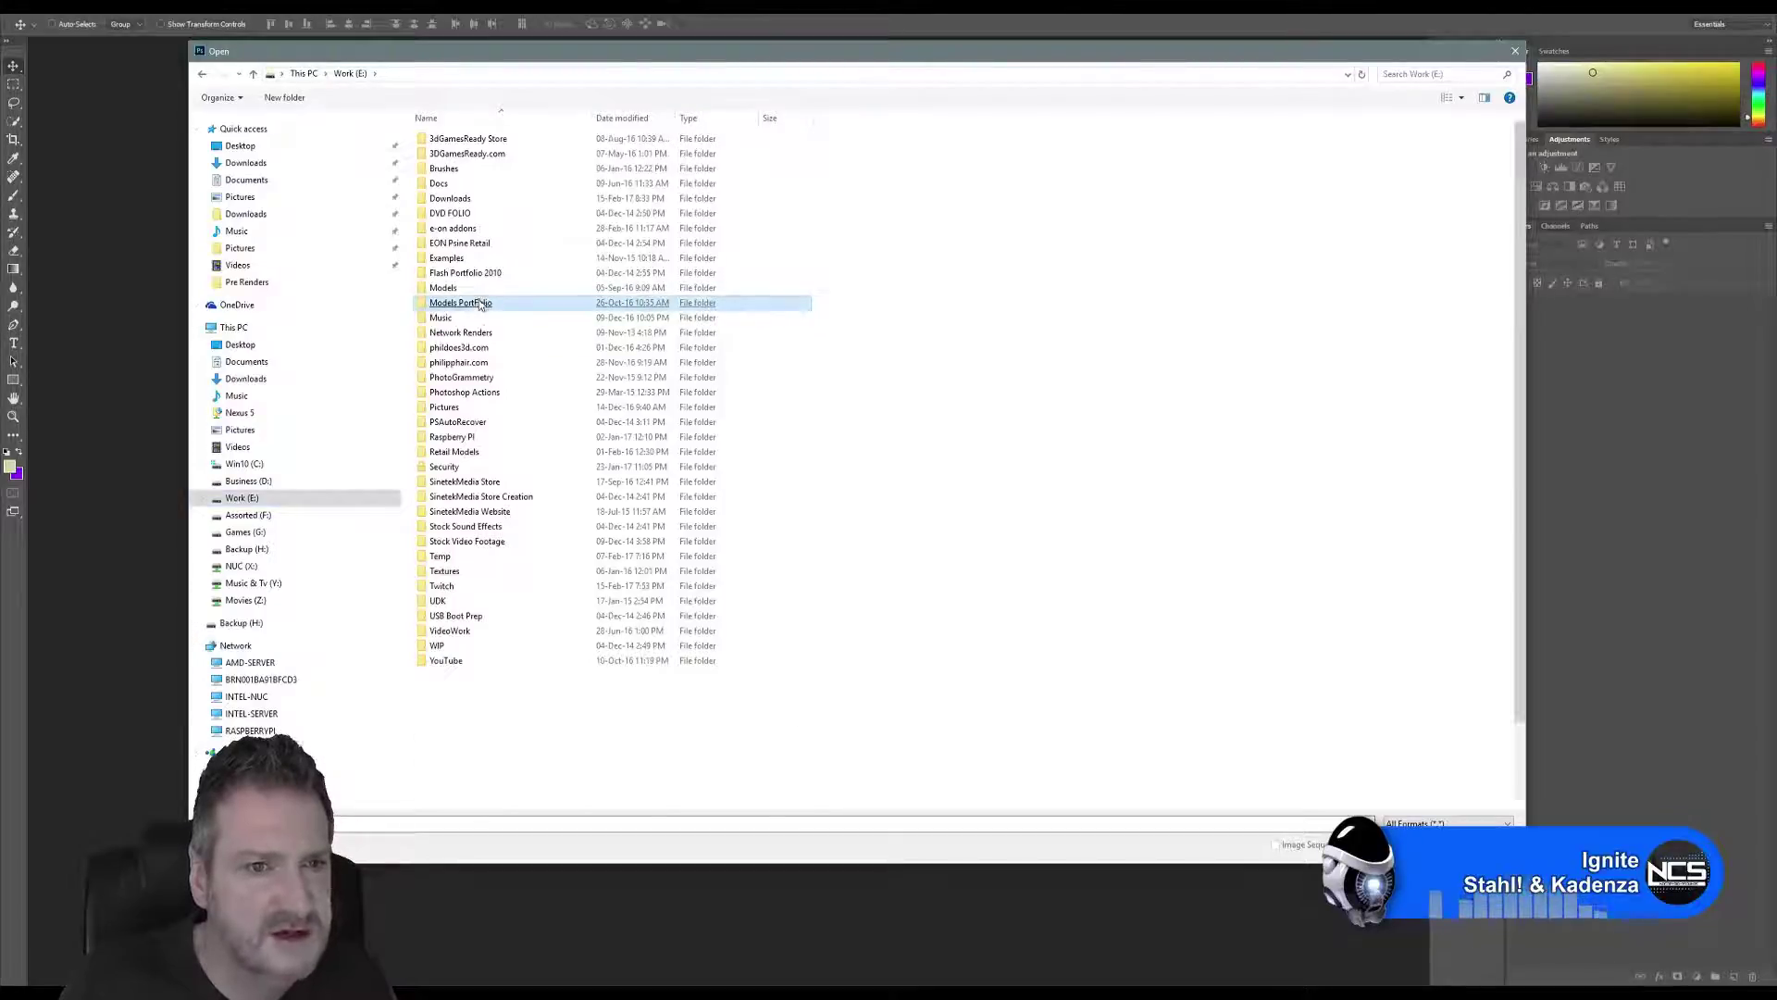
pyautogui.doubleClick(480, 305)
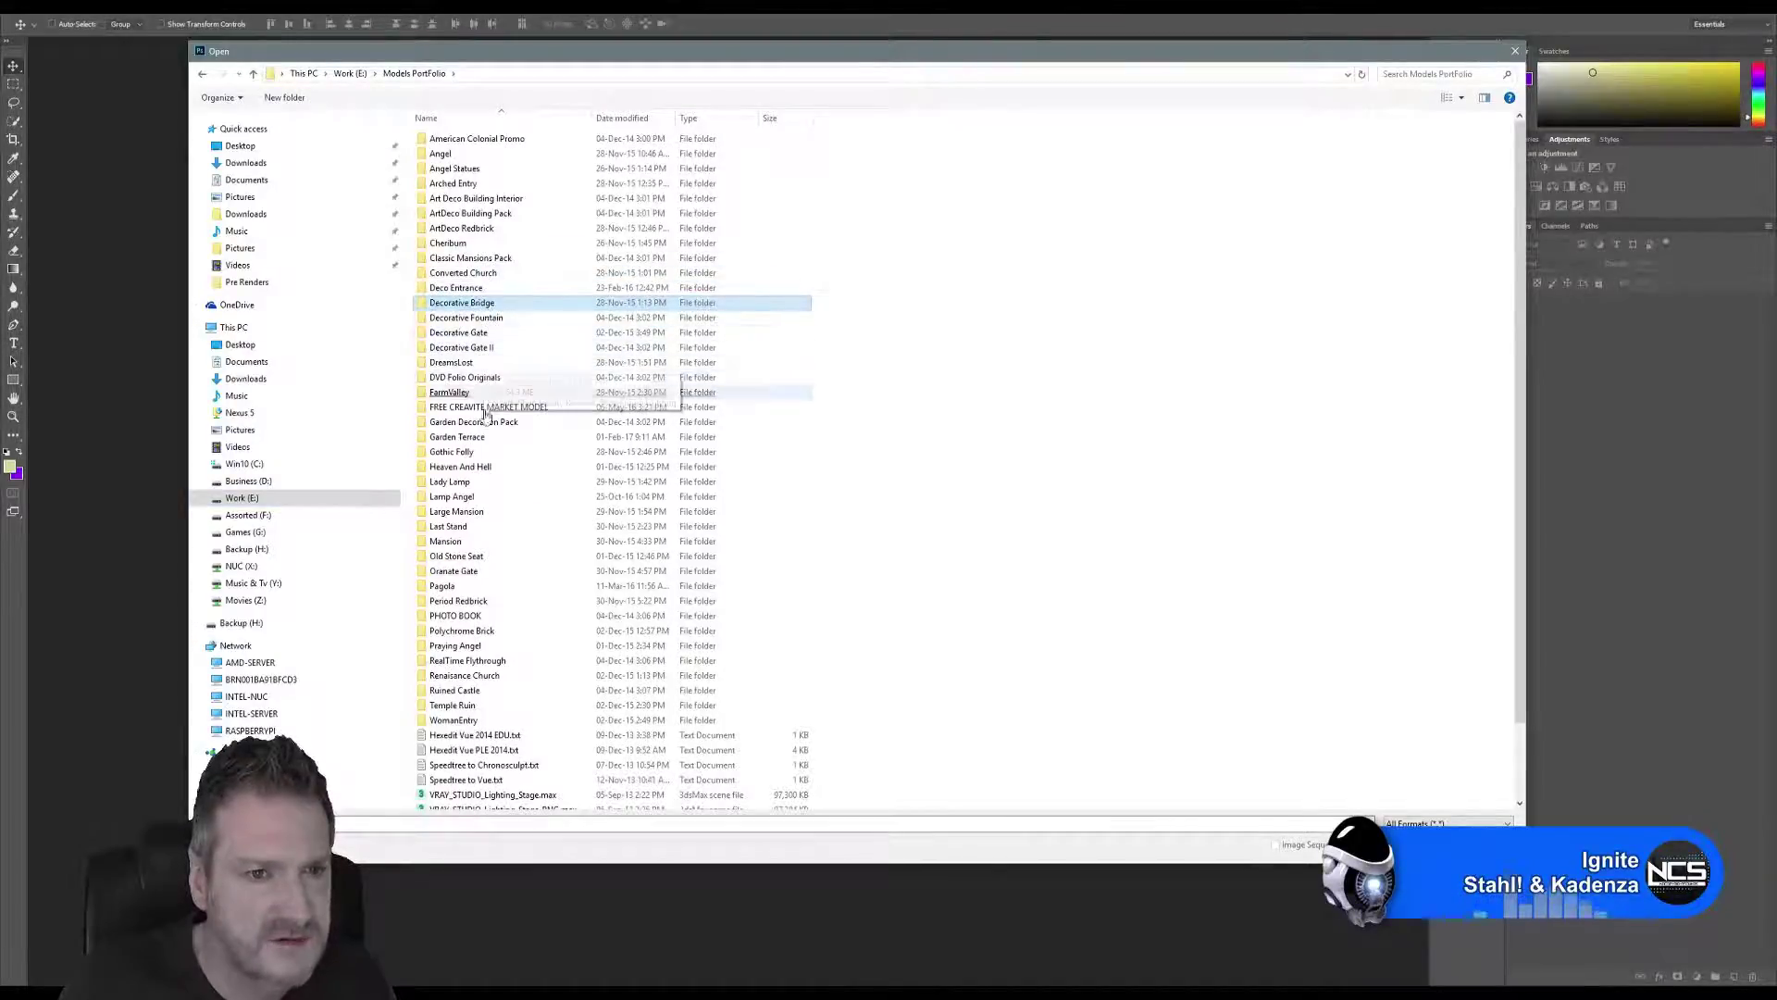
pyautogui.click(462, 440)
pyautogui.doubleClick(464, 445)
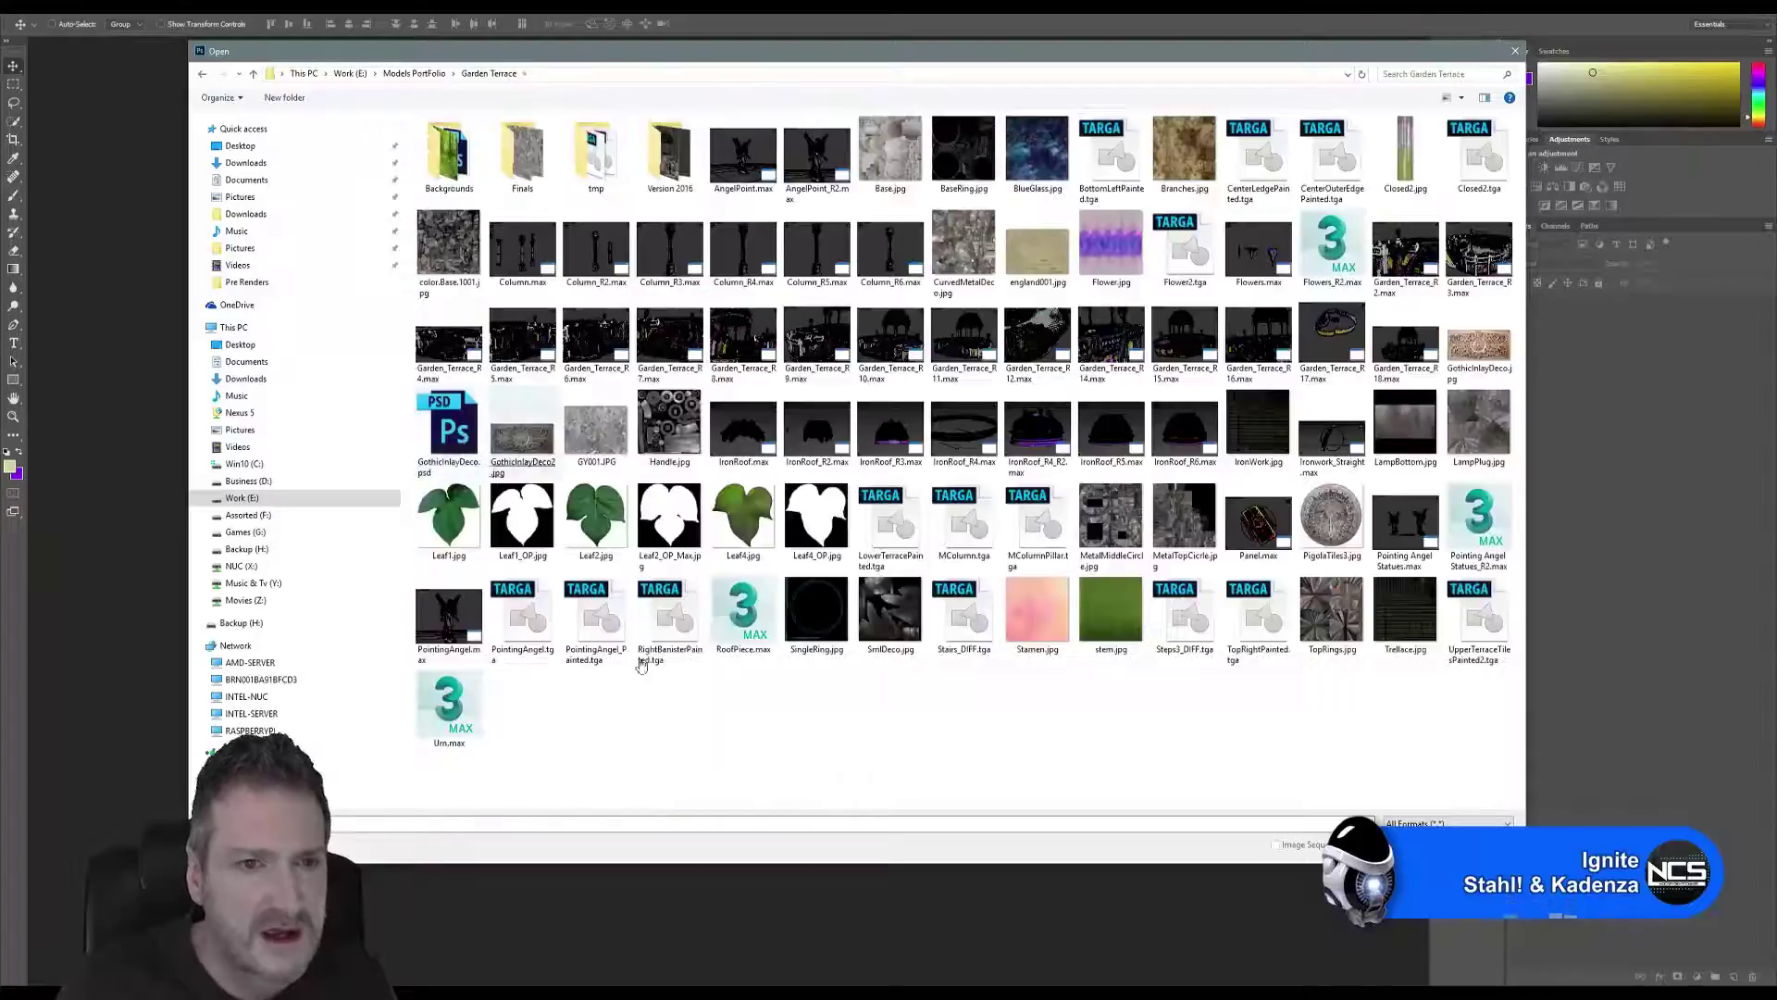
pyautogui.doubleClick(519, 165)
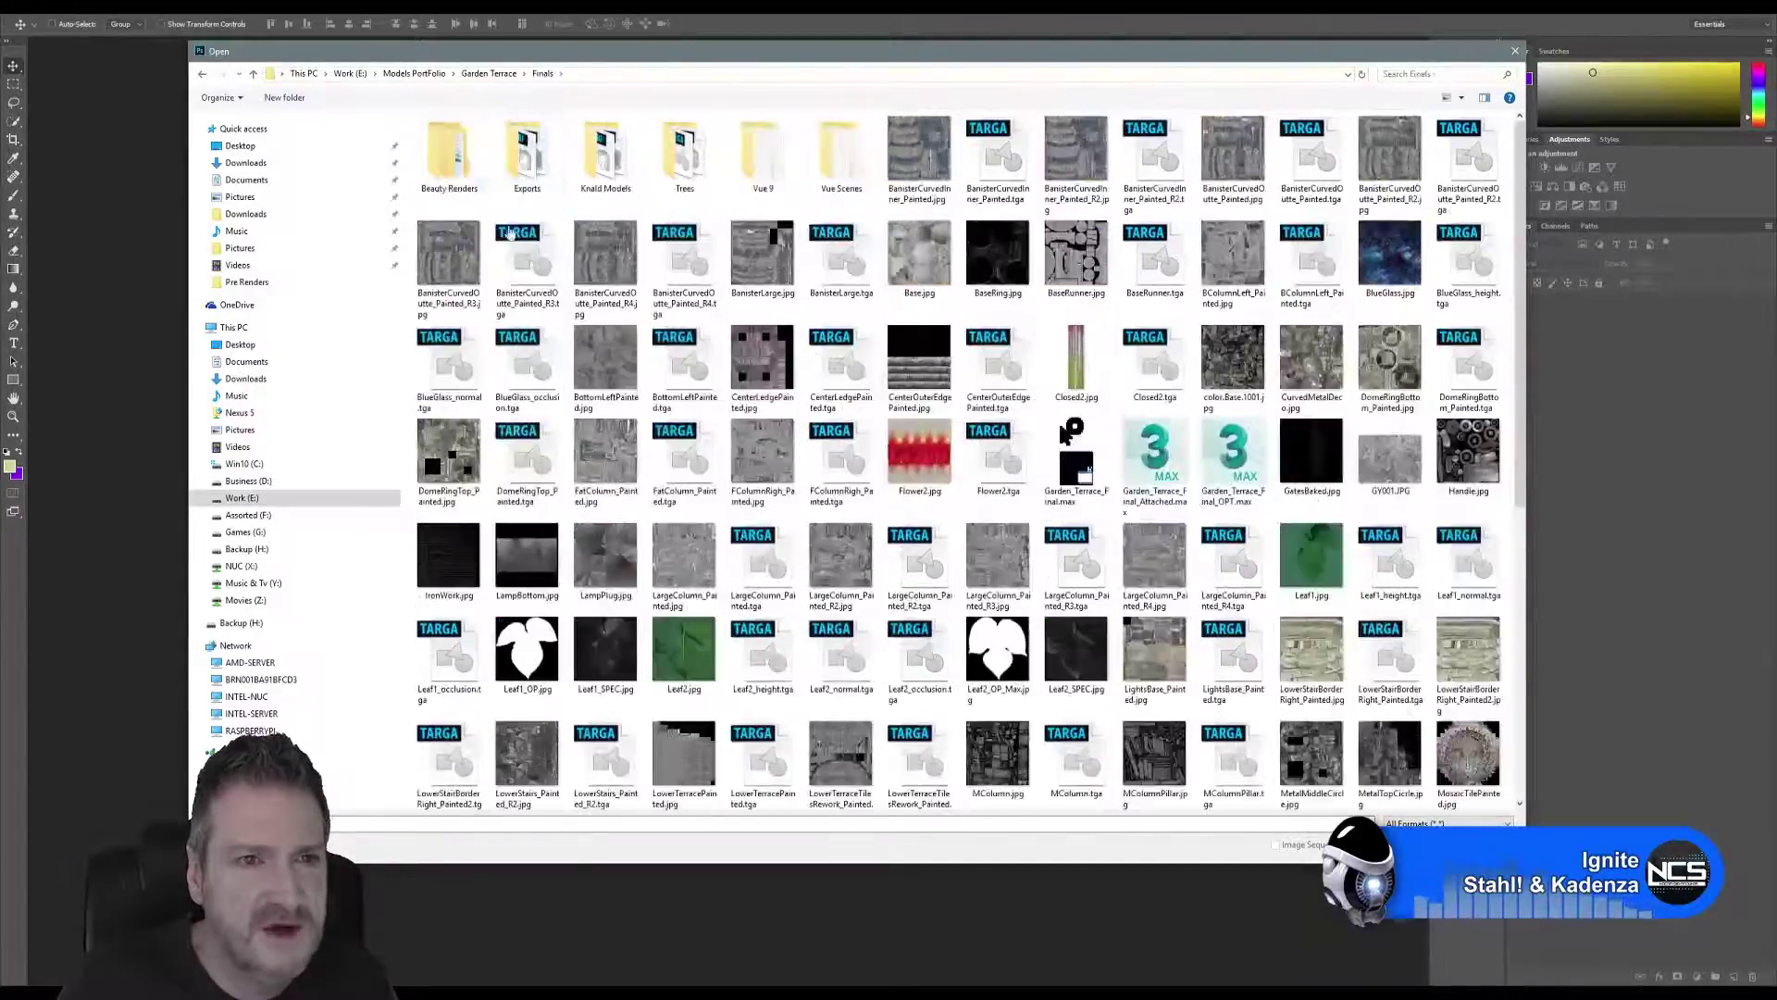
pyautogui.doubleClick(449, 153)
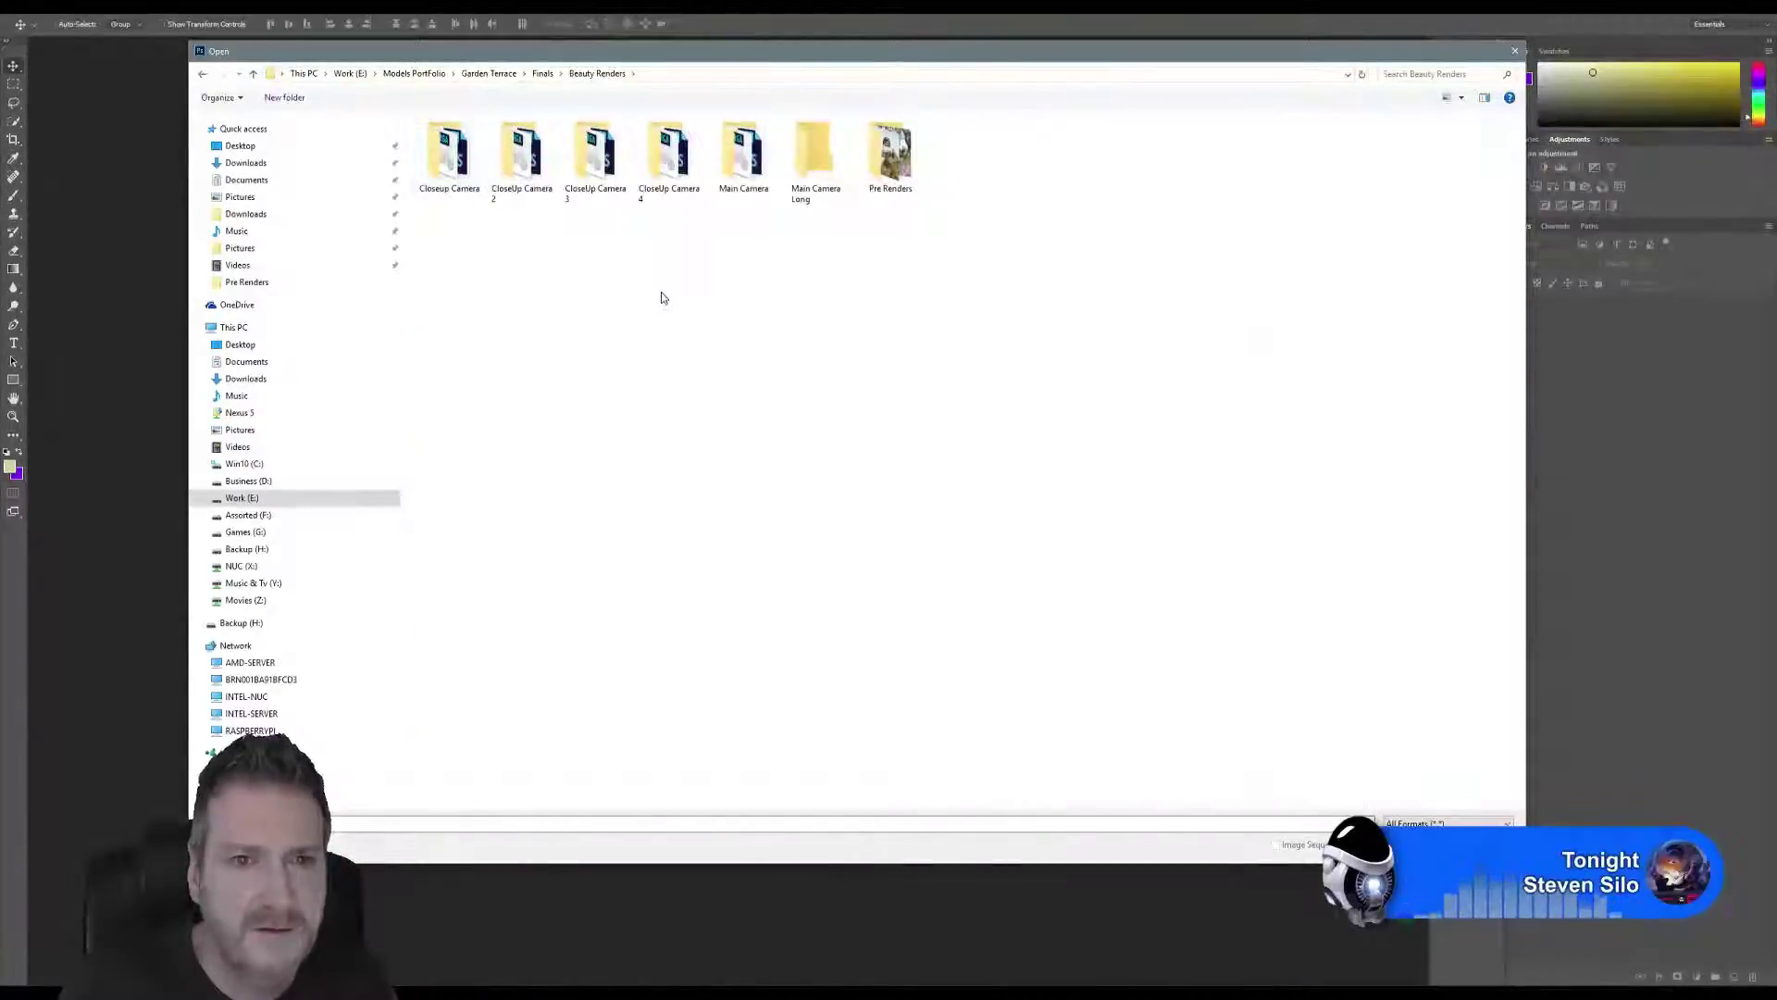
pyautogui.doubleClick(522, 152)
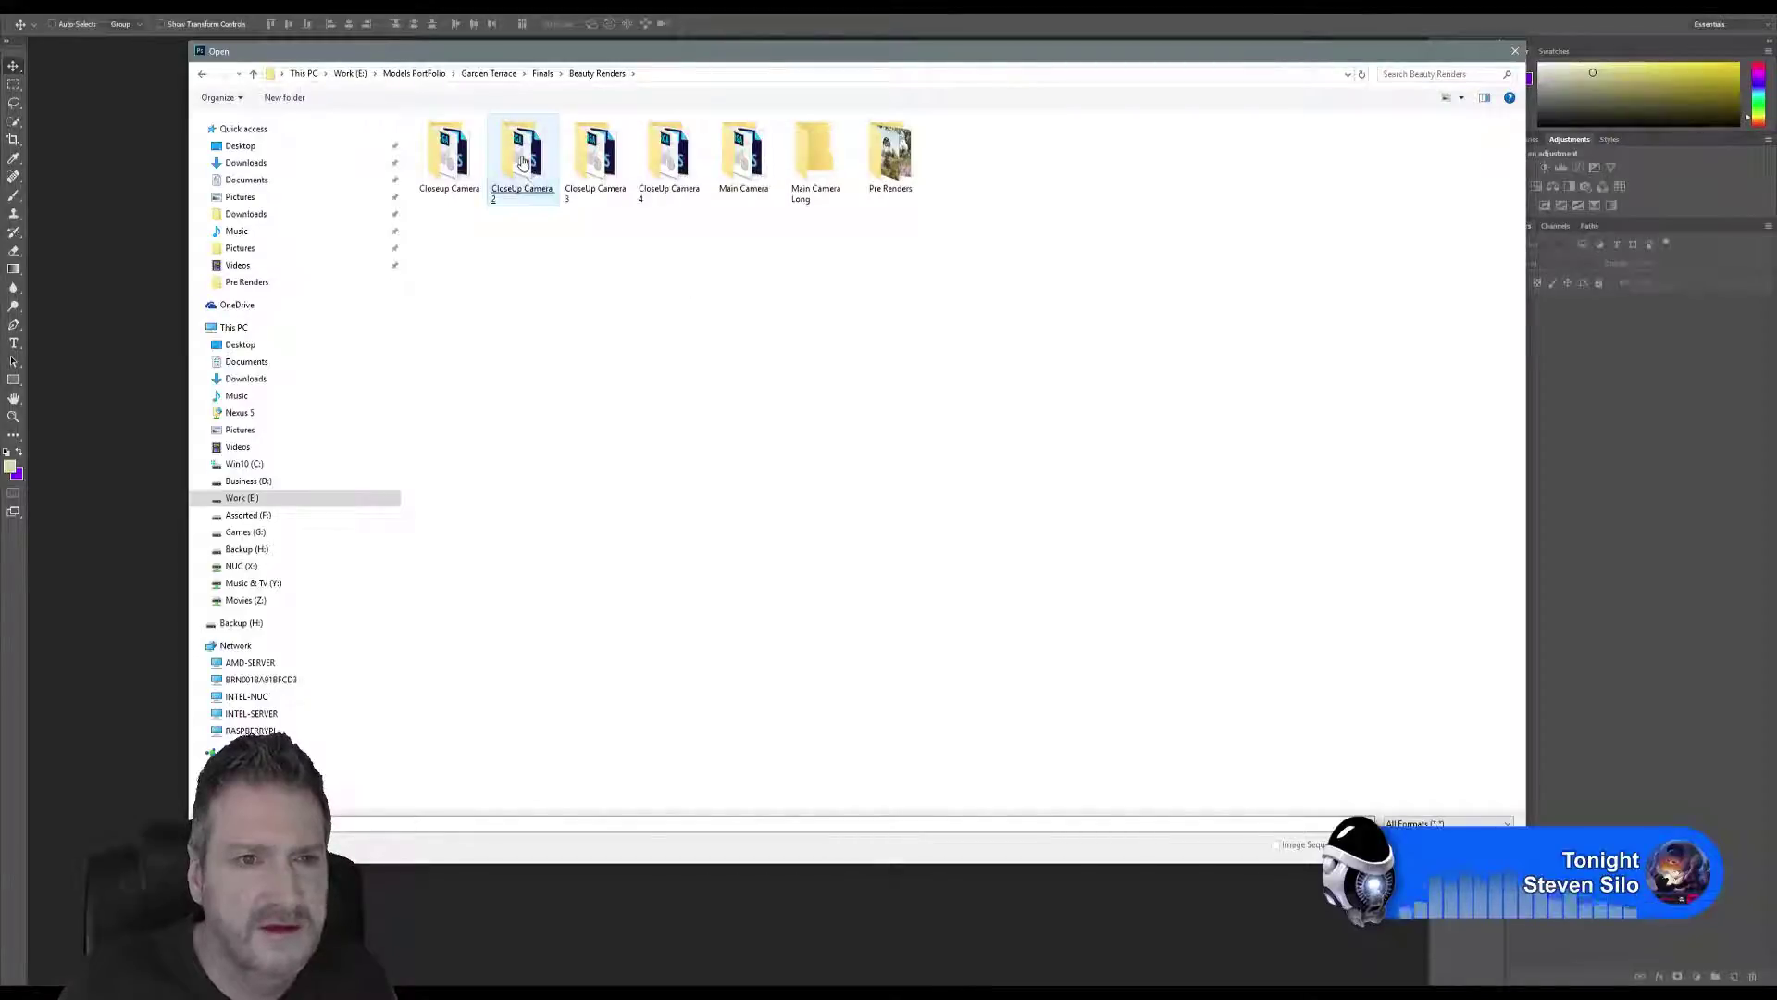
pyautogui.doubleClick(595, 150)
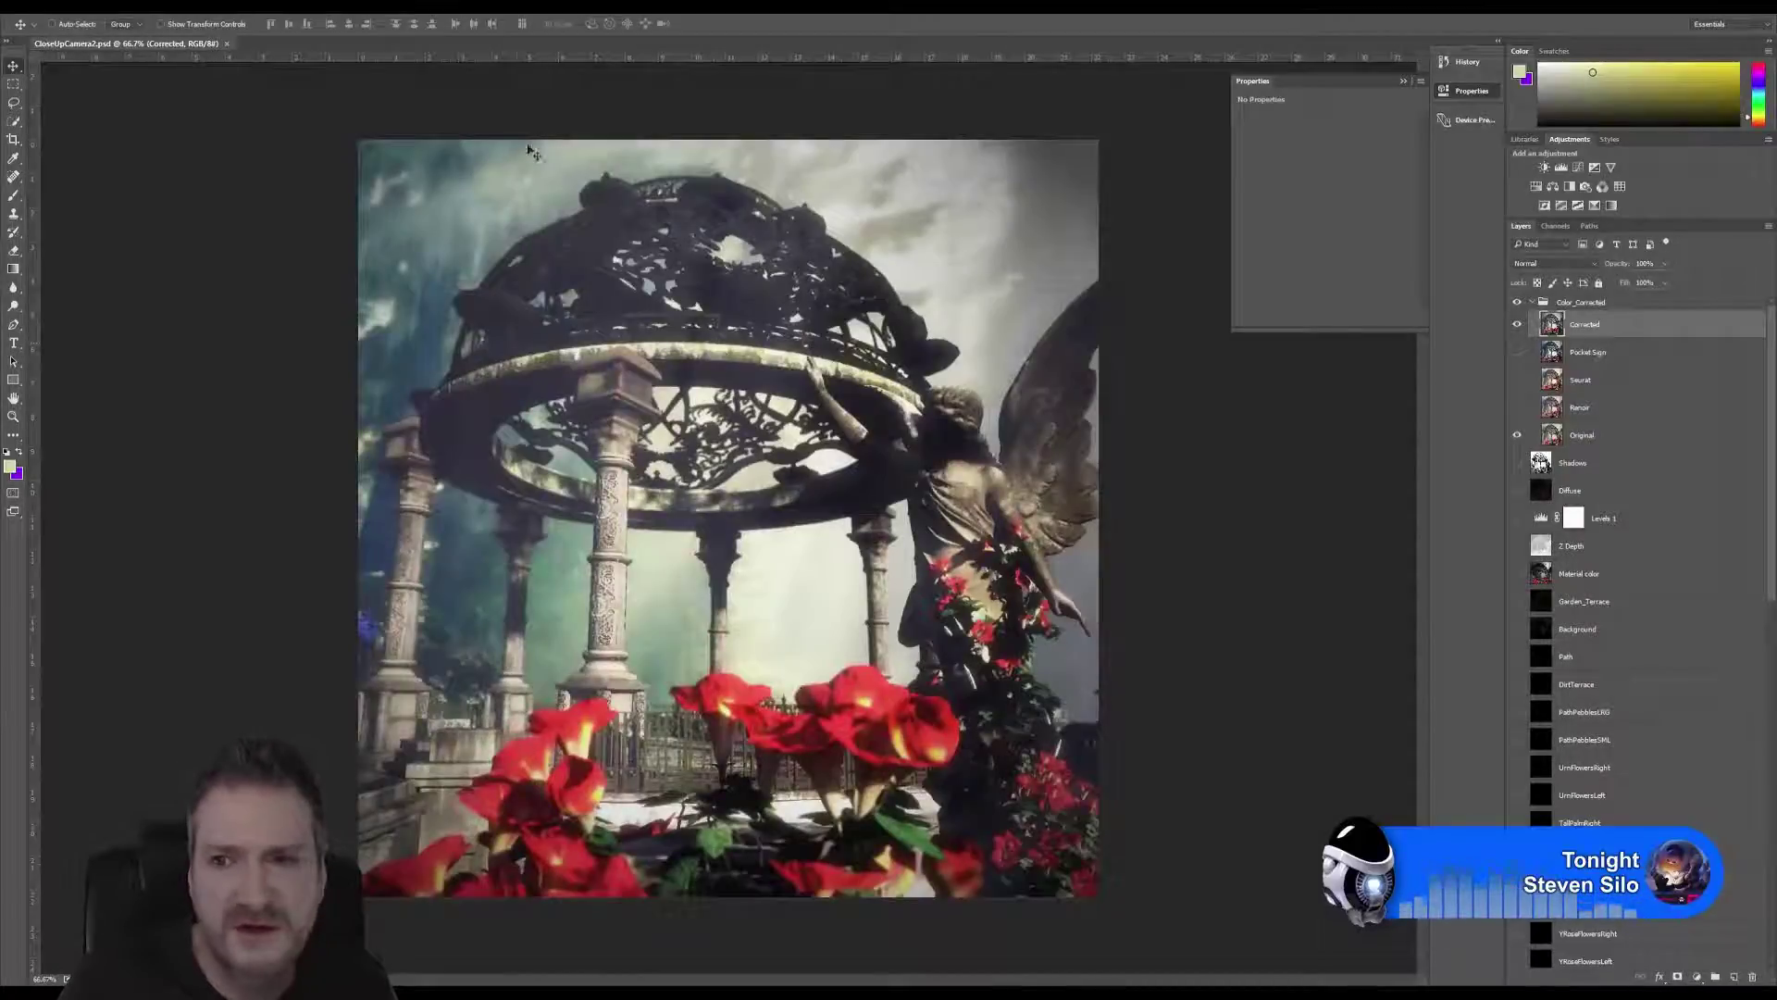
# Export the corrected gazebo image to the desktop as CloseUpCamera2.jpg using Save for Web with the JPEG High preset, and close the PSD.
pyautogui.click(40, 15)
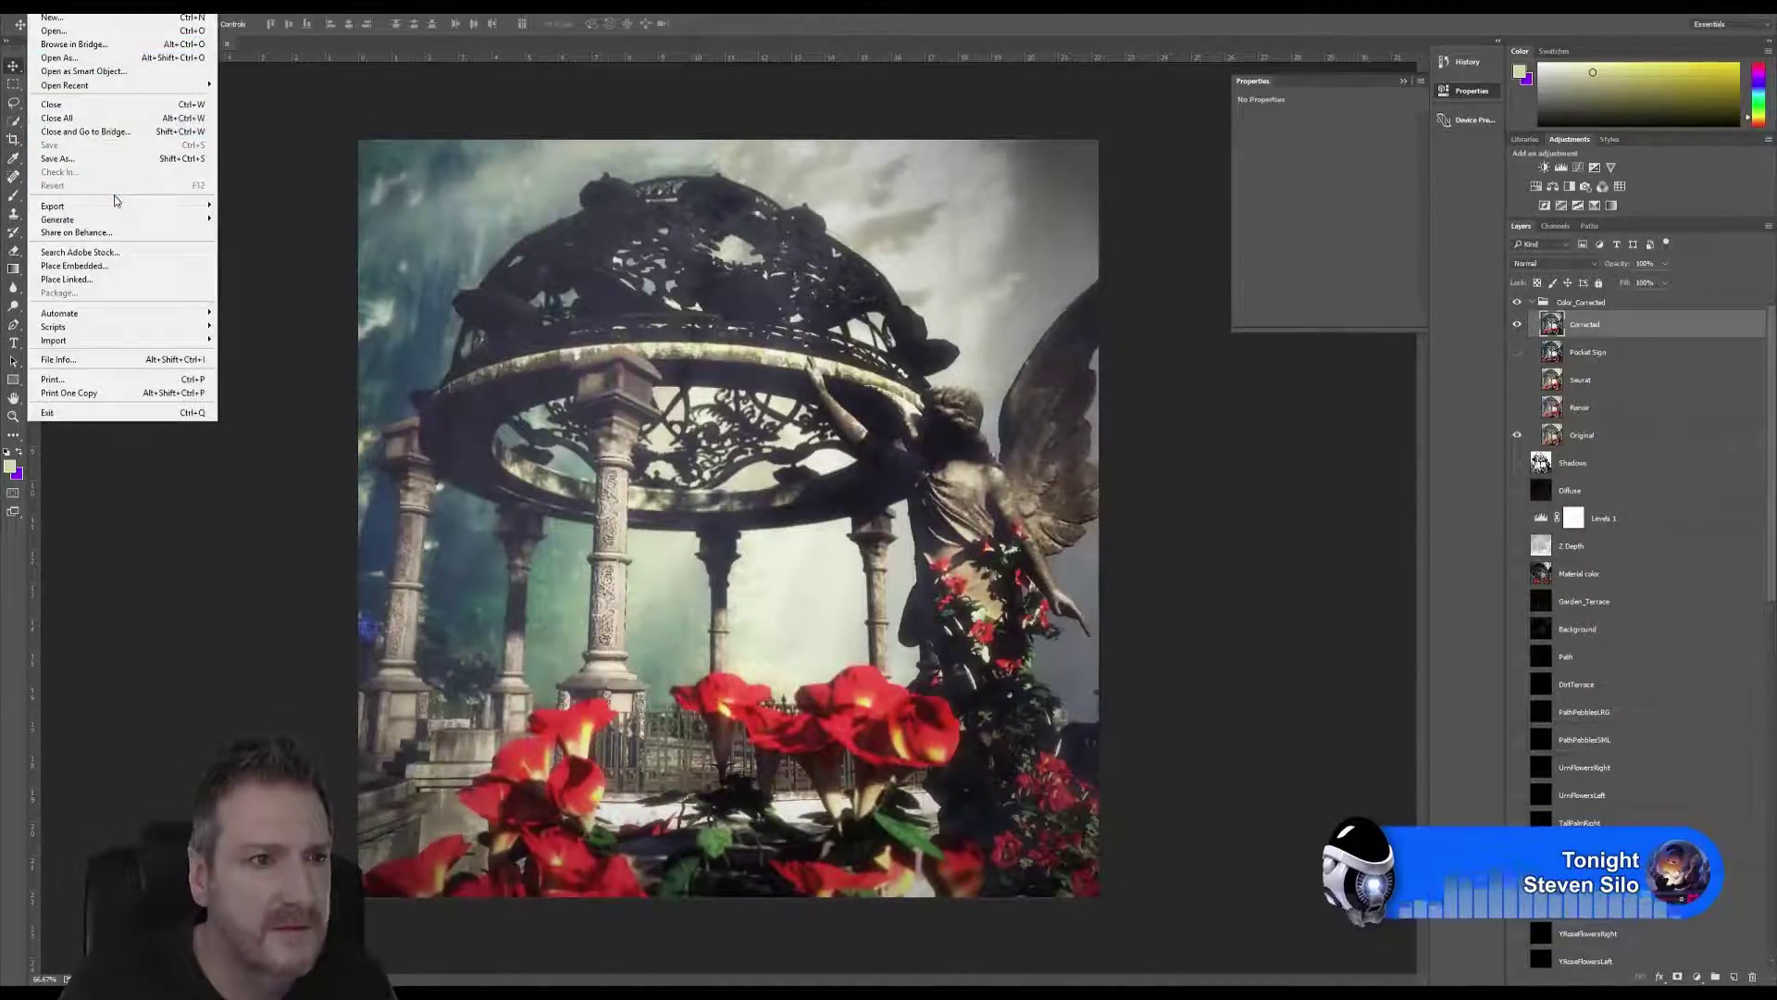
pyautogui.moveTo(122, 206)
pyautogui.click(277, 258)
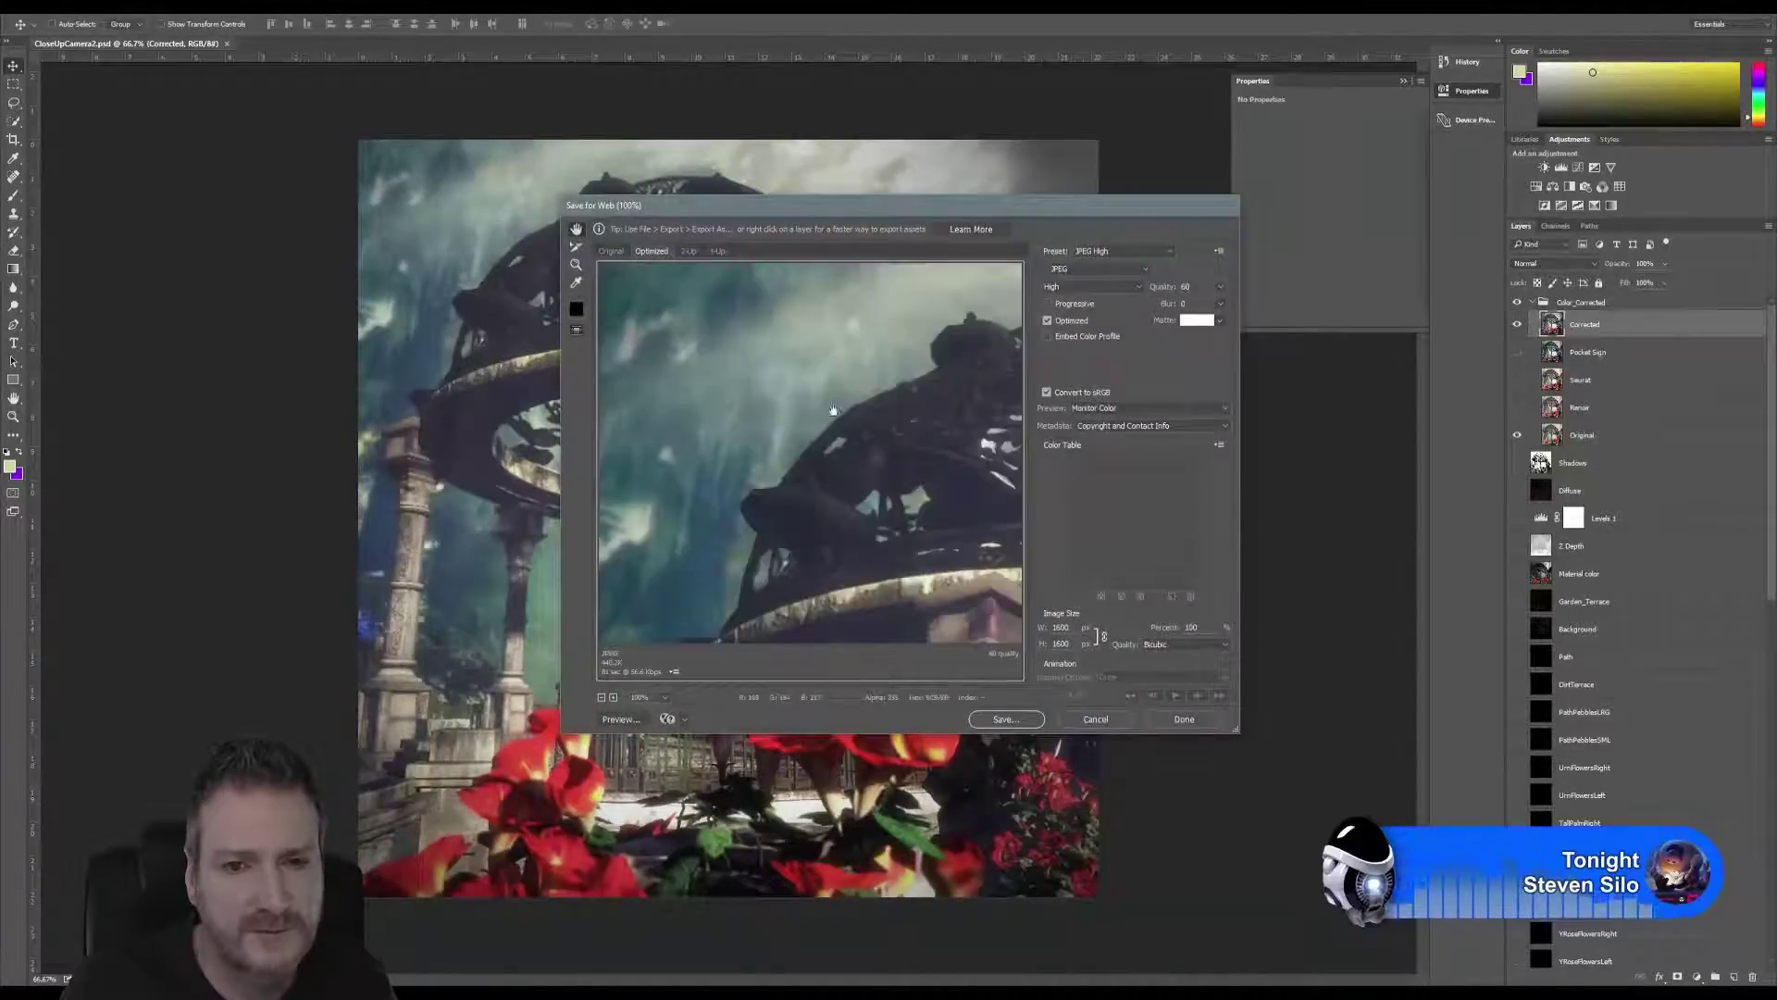
pyautogui.click(1004, 720)
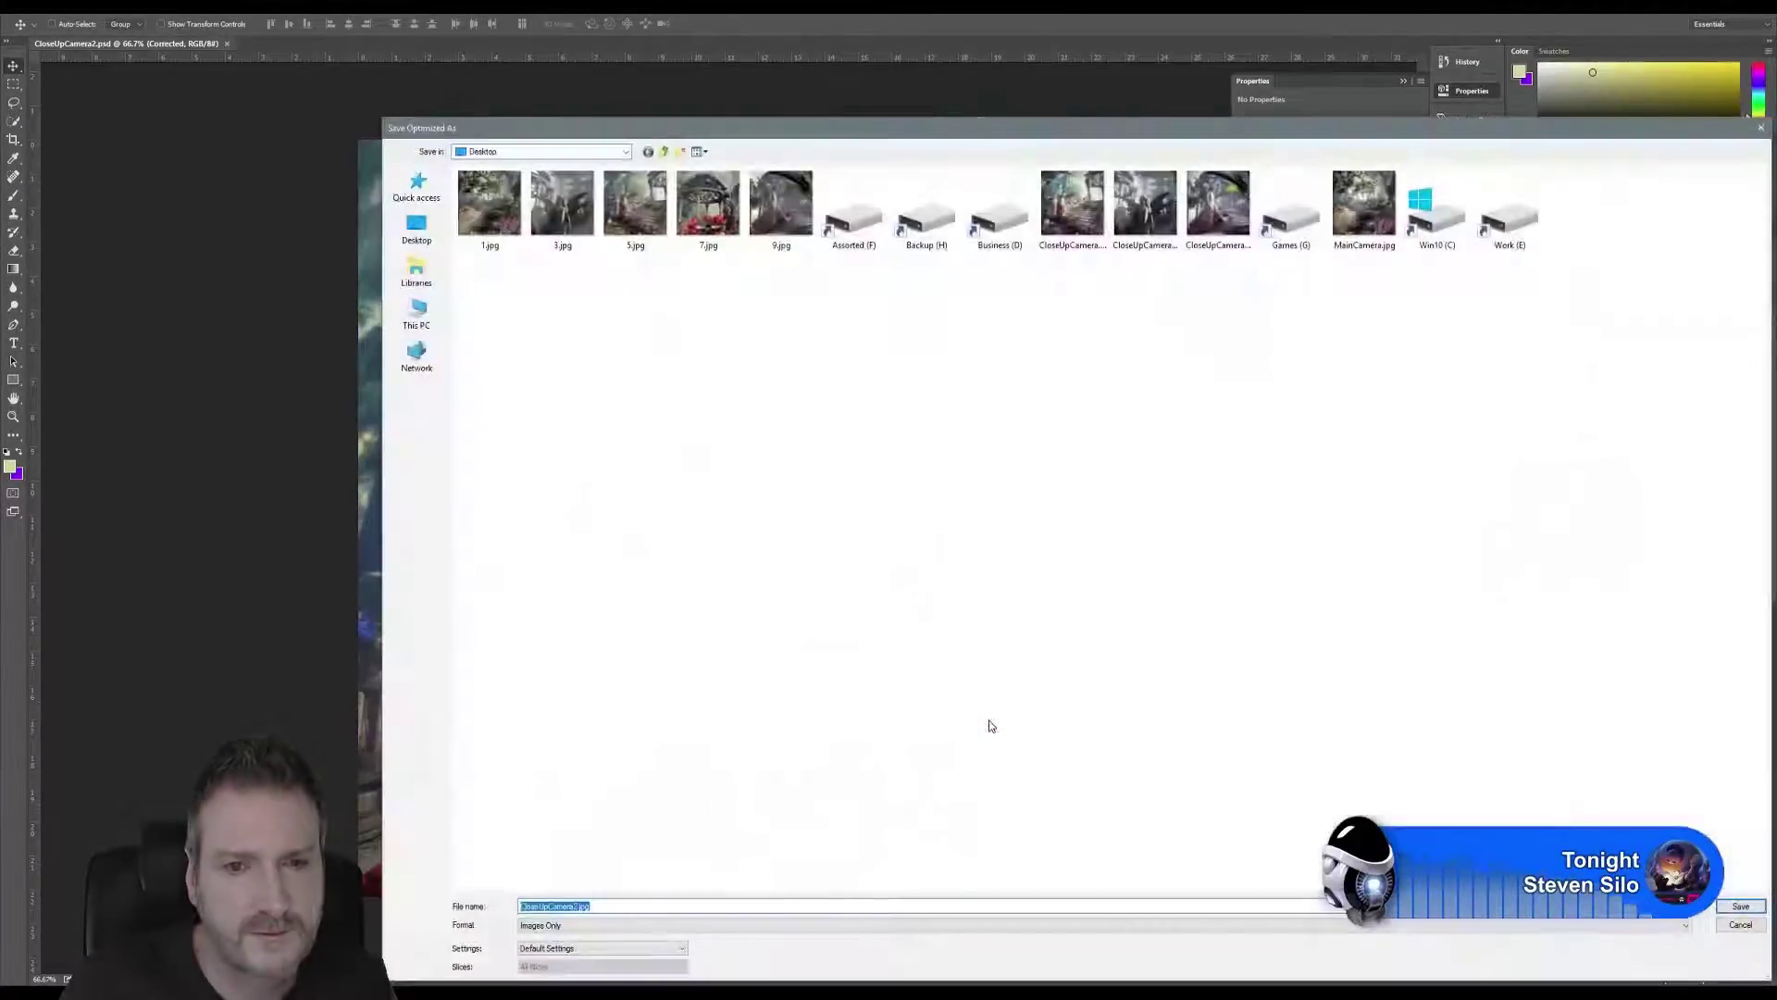
pyautogui.moveTo(853, 138); pyautogui.dragTo(677, 65)
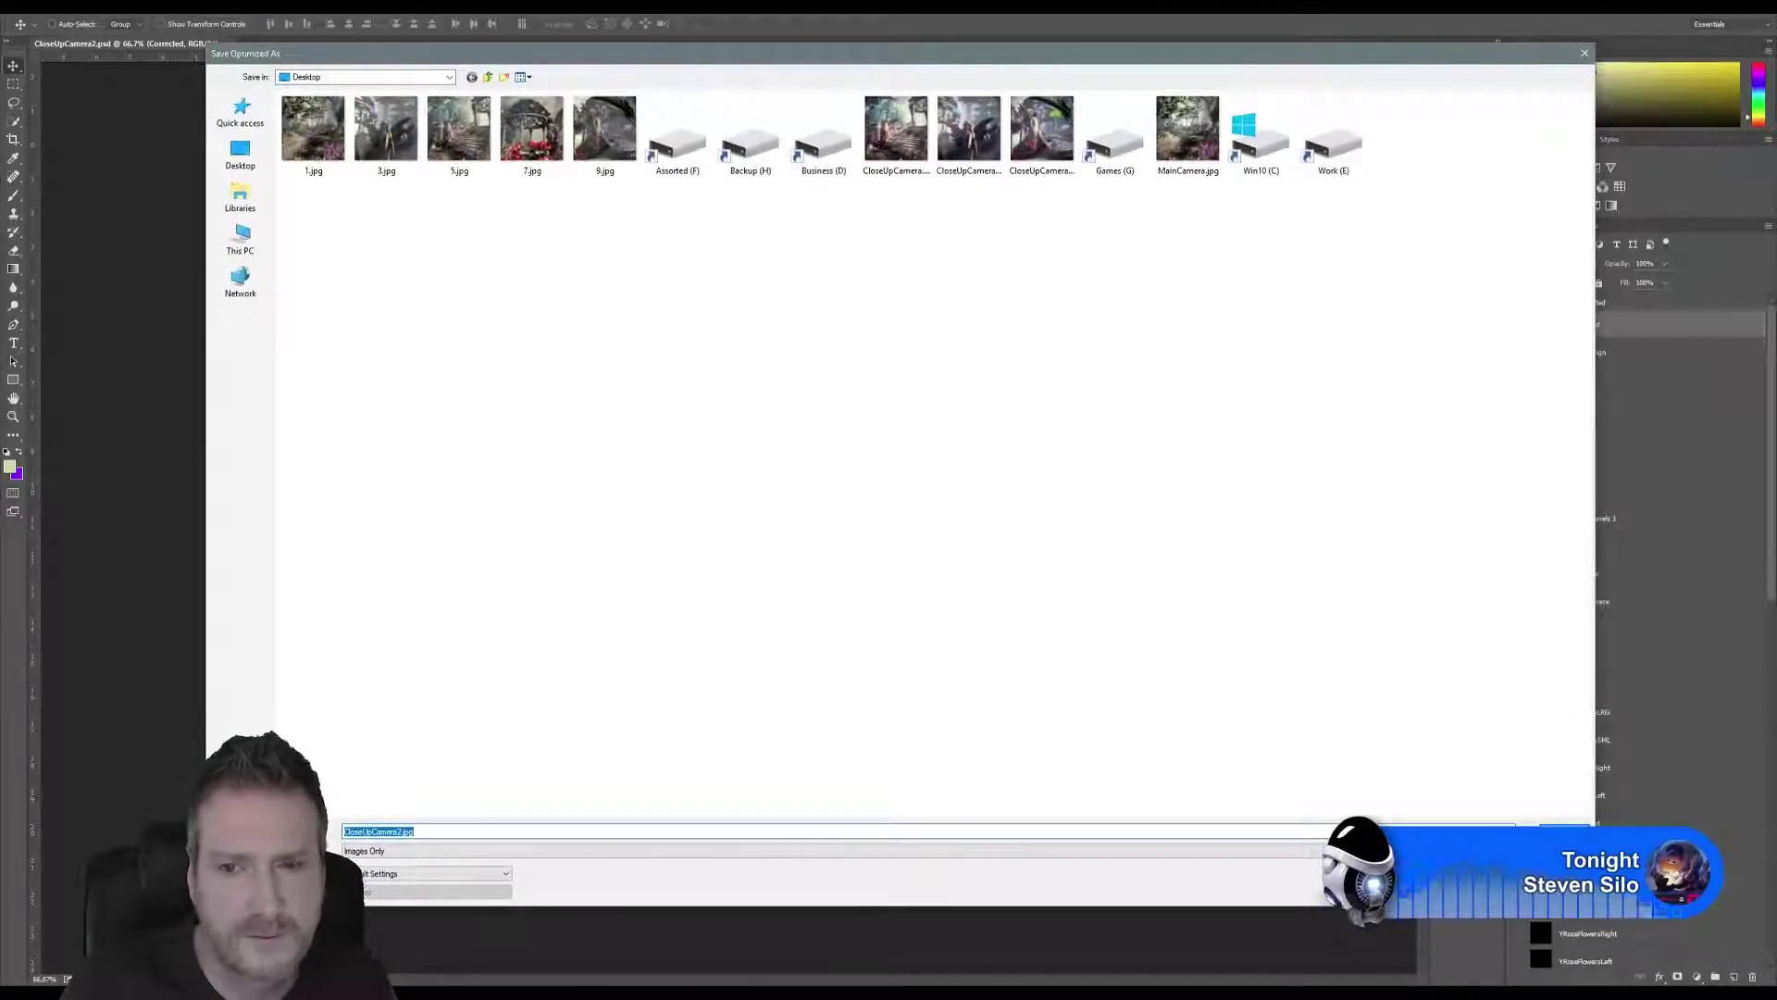
pyautogui.press('Return')
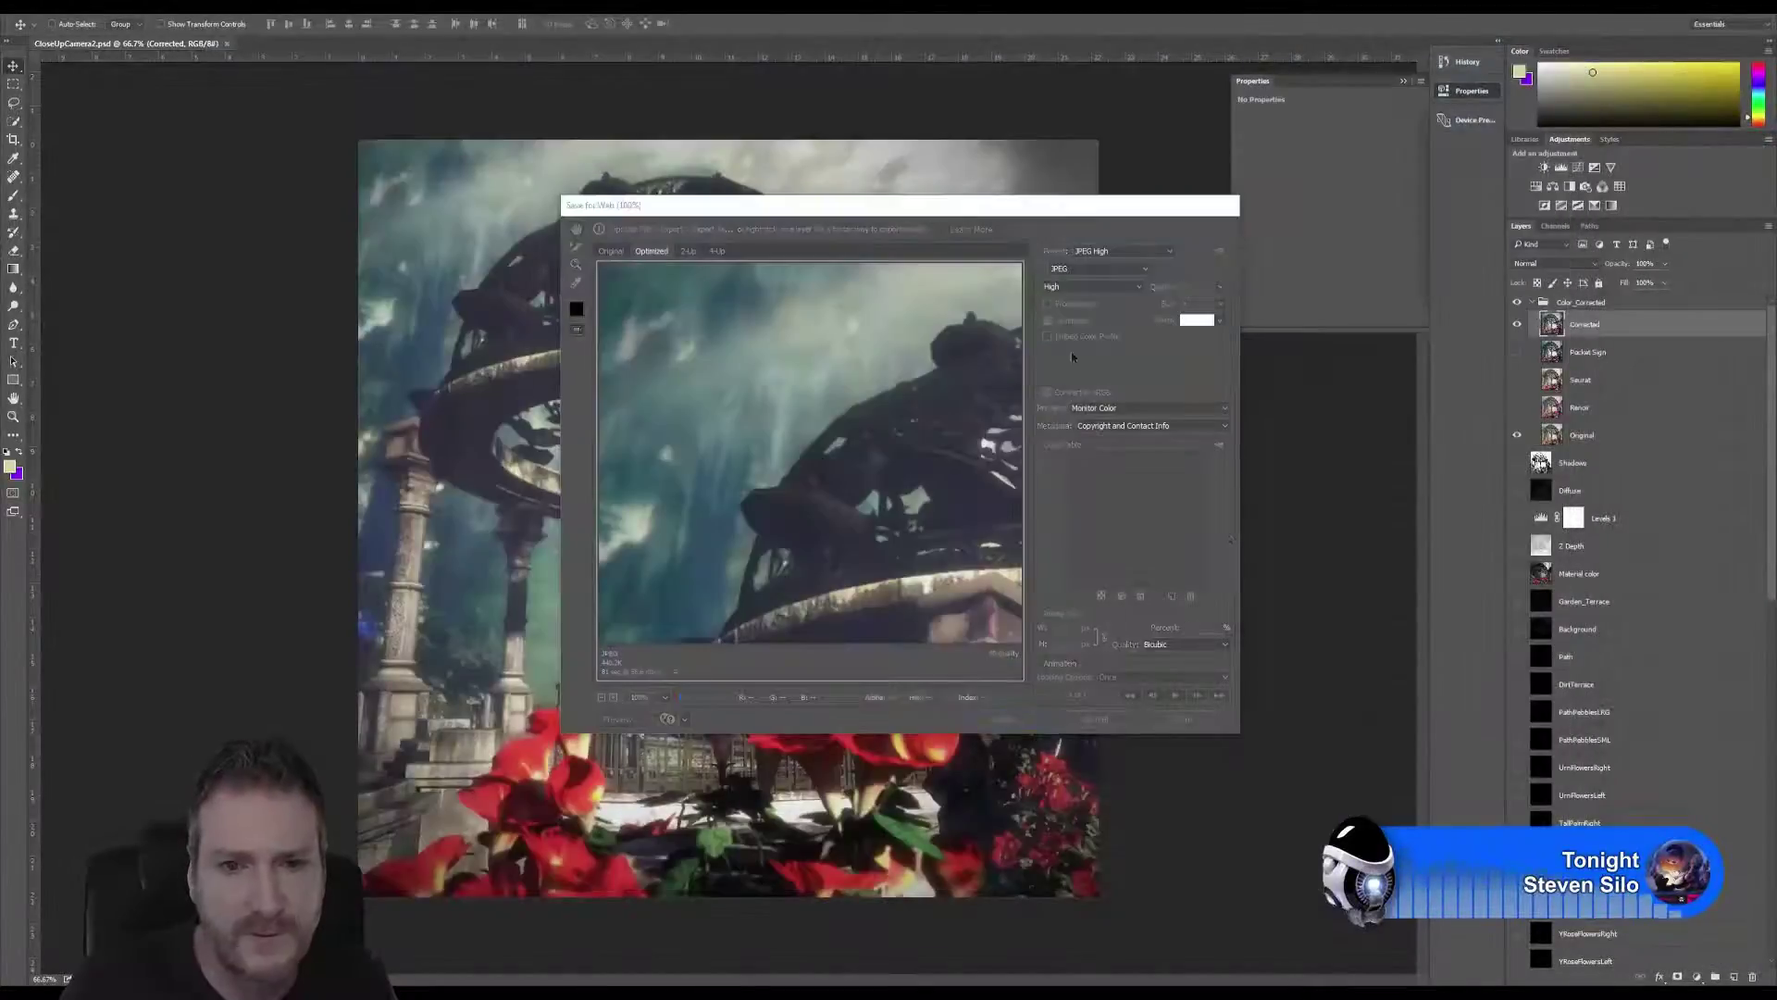
pyautogui.click(233, 44)
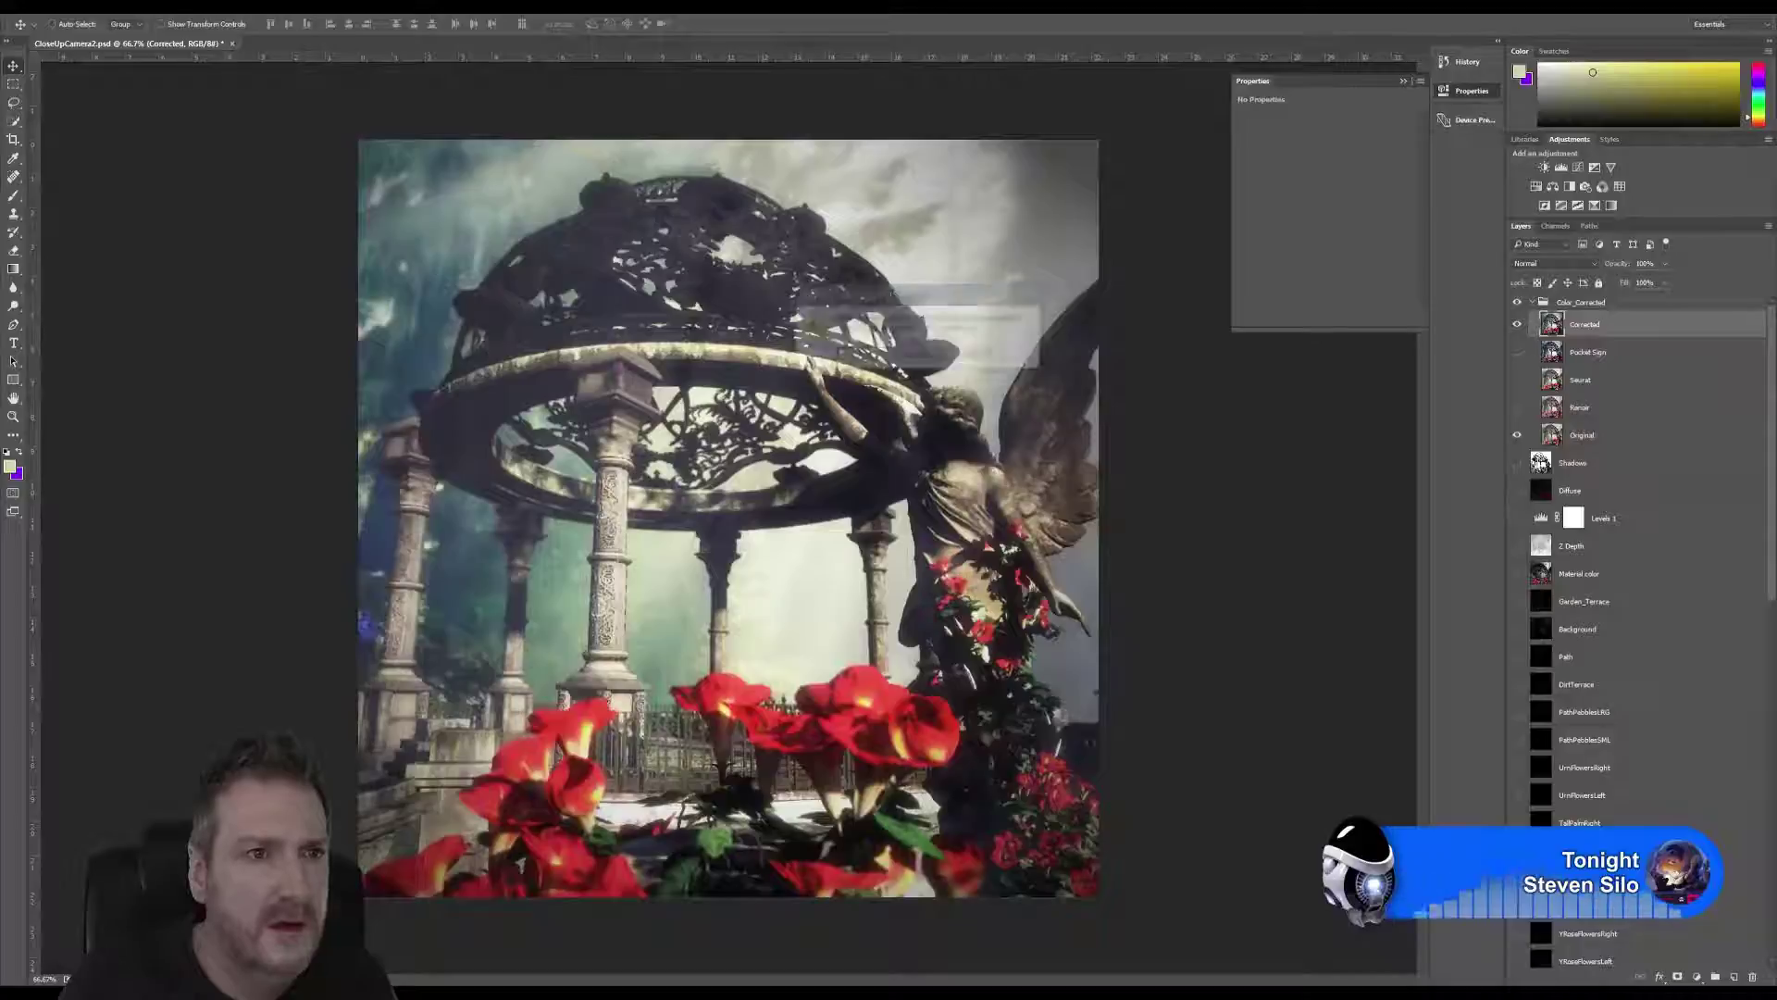
pyautogui.click(923, 356)
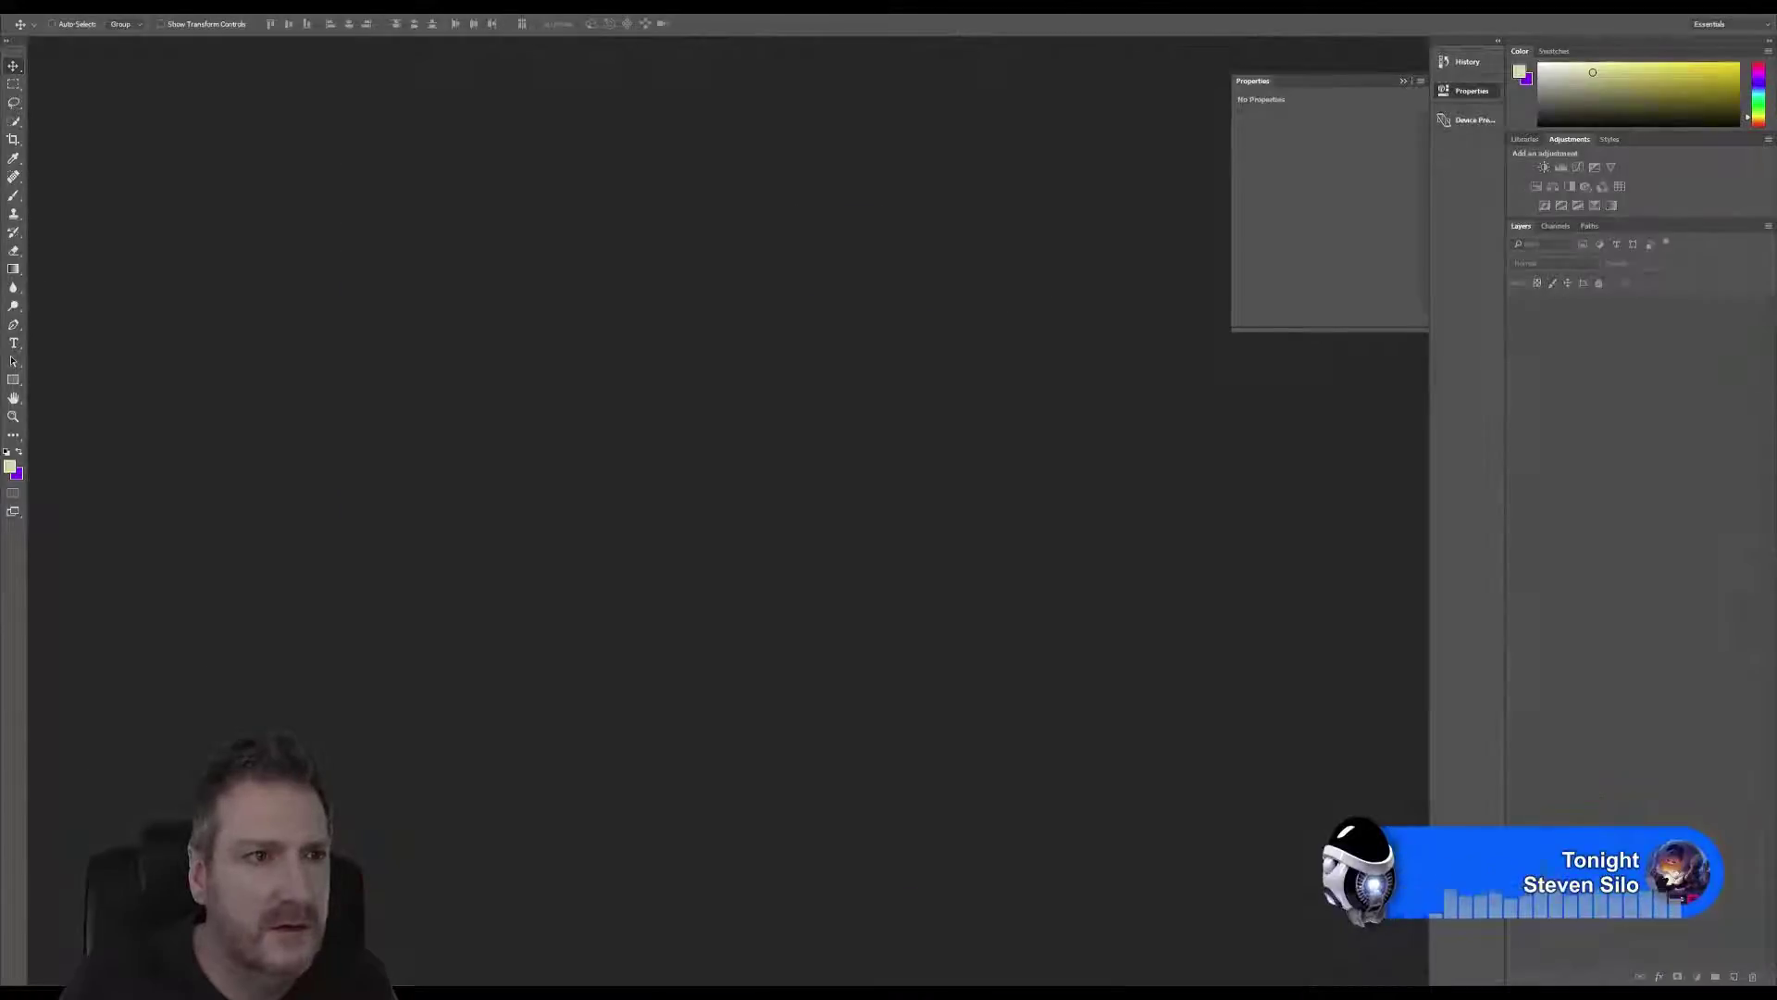
# Open 7.jpg and CloseUpCamera2.jpg together from the desktop.
pyautogui.click(32, 5)
pyautogui.click(409, 176)
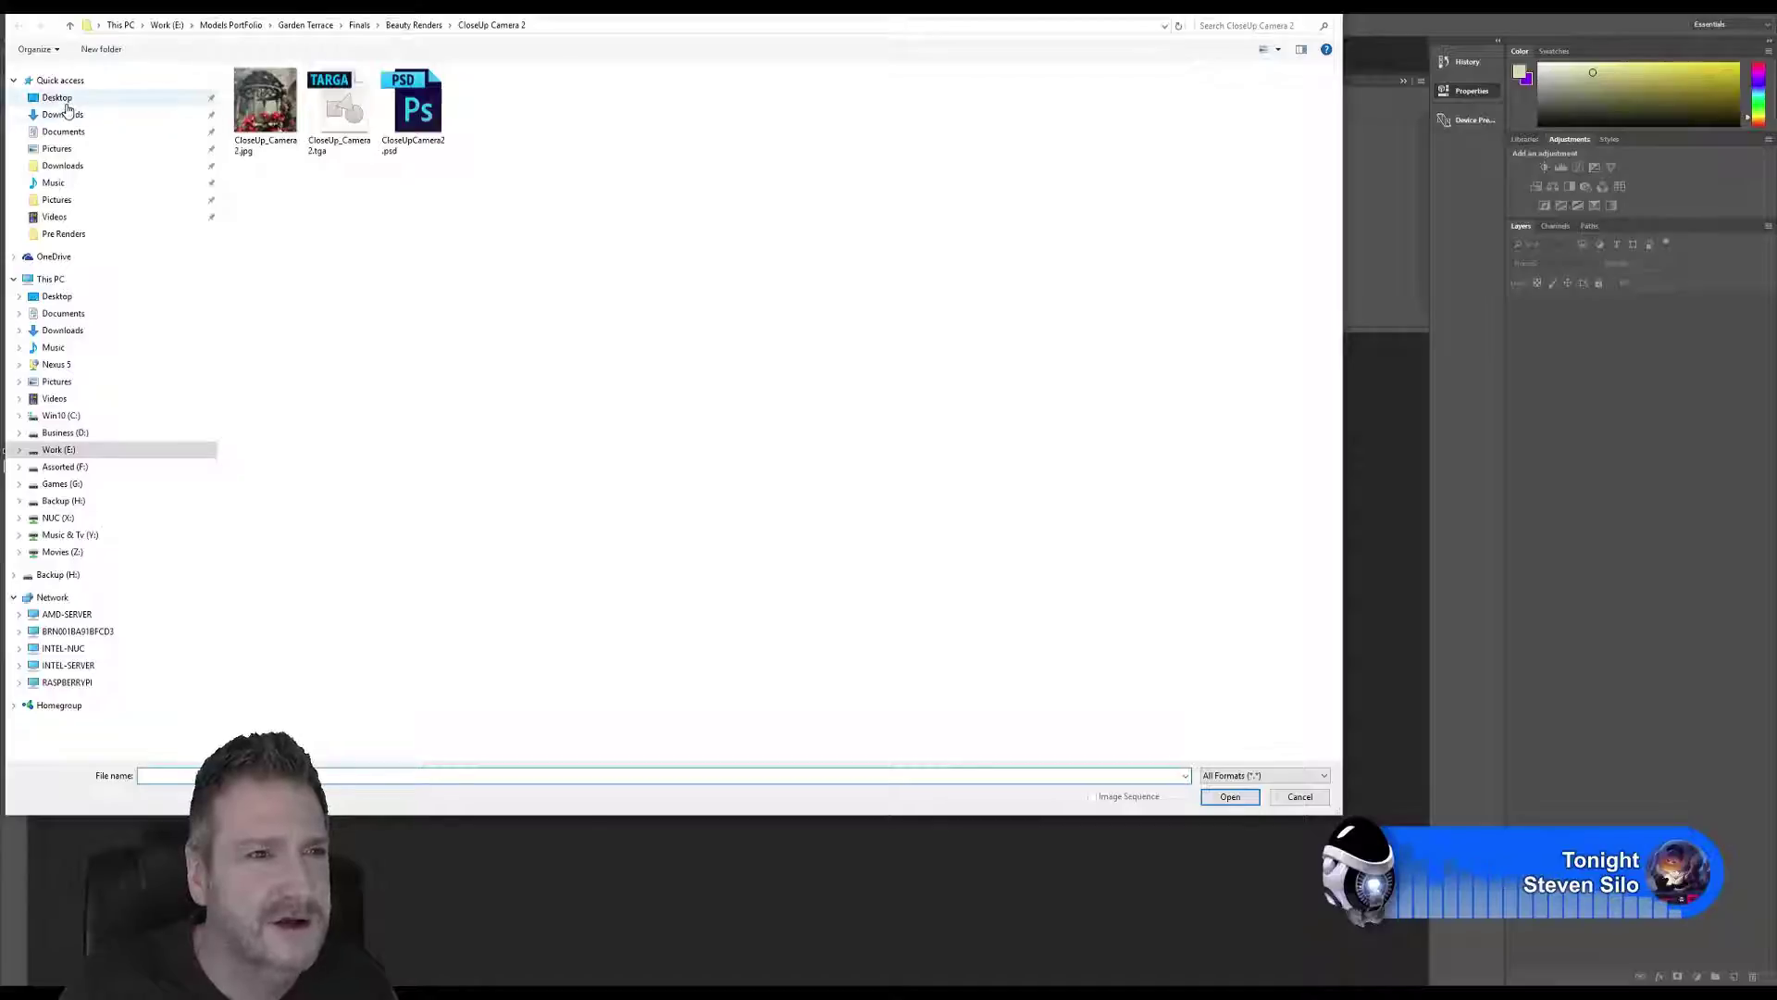
pyautogui.click(57, 97)
pyautogui.moveTo(780, 2); pyautogui.dragTo(979, 115)
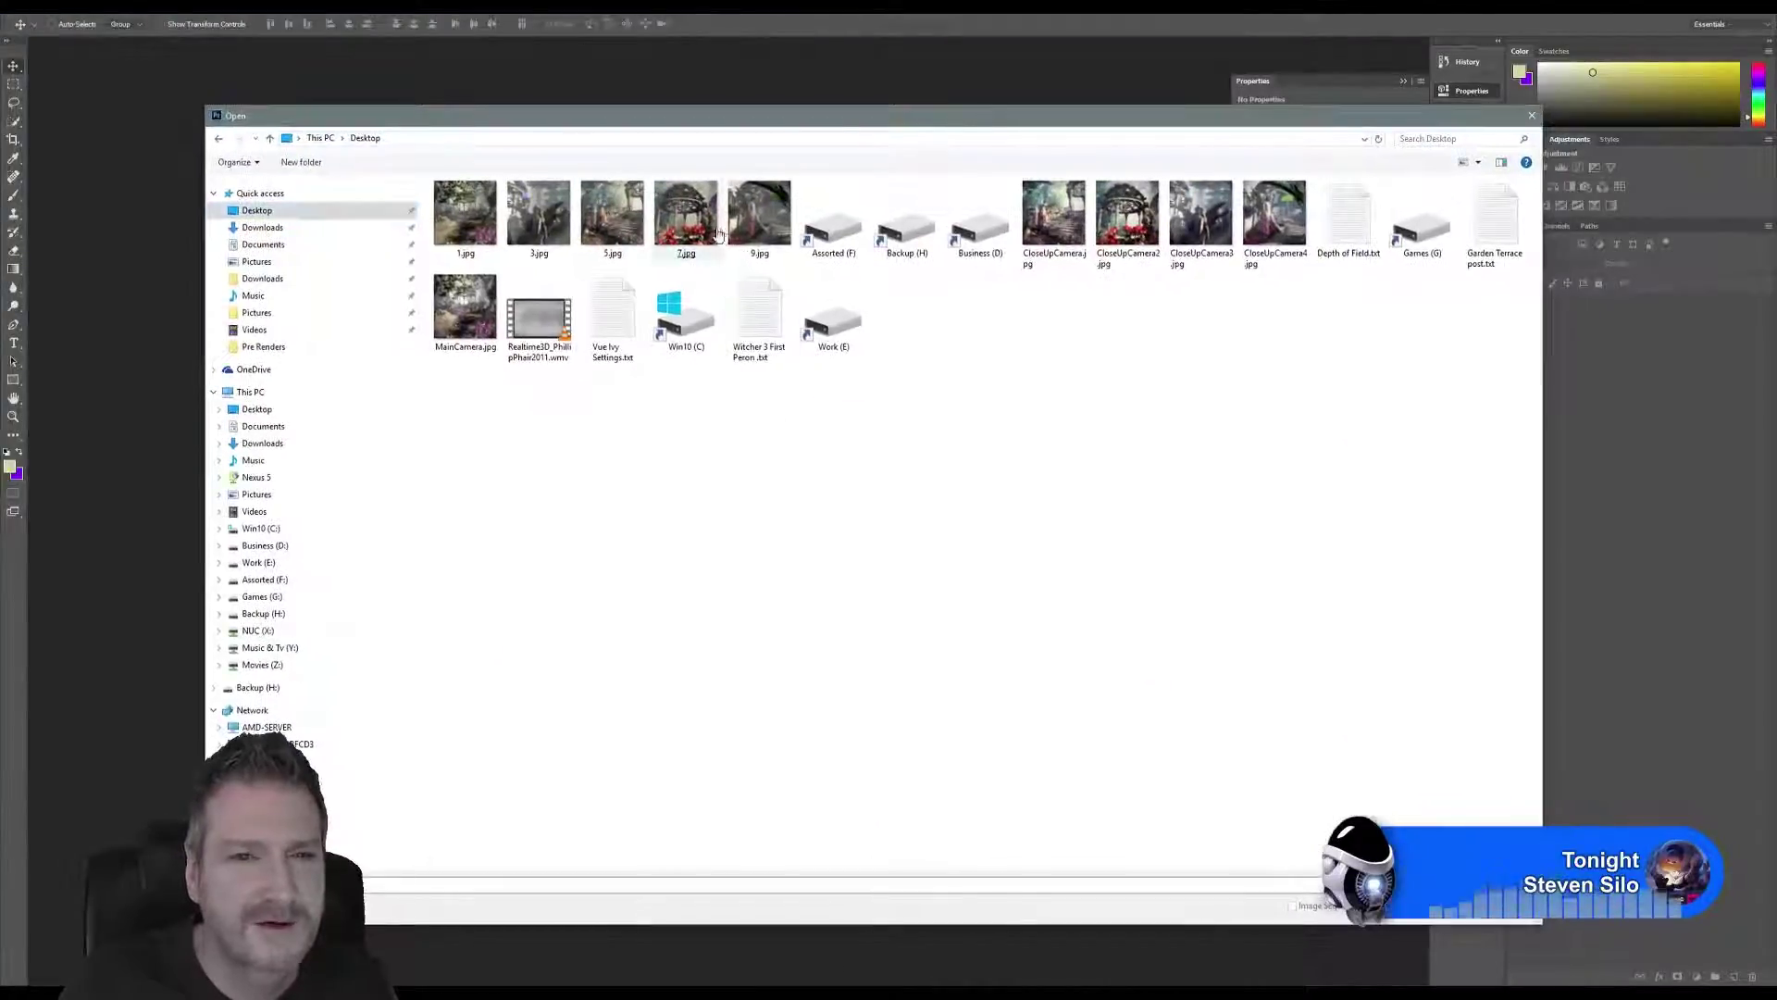
pyautogui.keyDown('ctrl'); pyautogui.click(1131, 243); pyautogui.keyUp('ctrl')
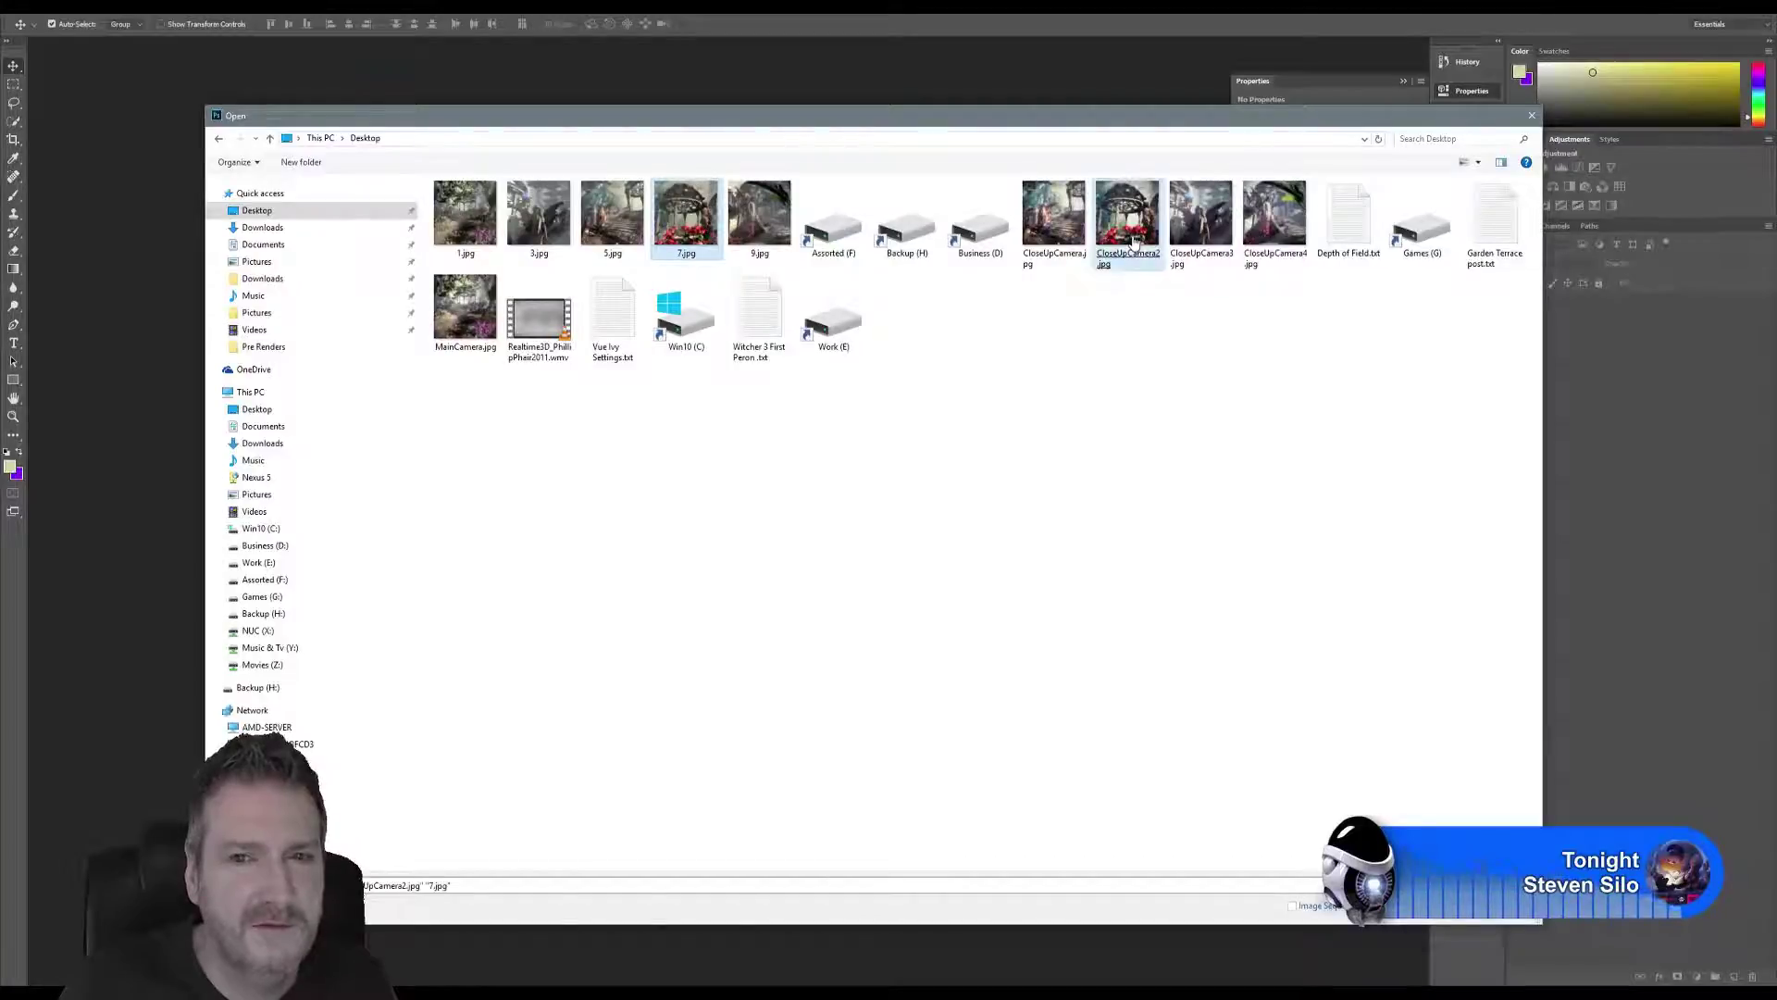
pyautogui.click(1416, 905)
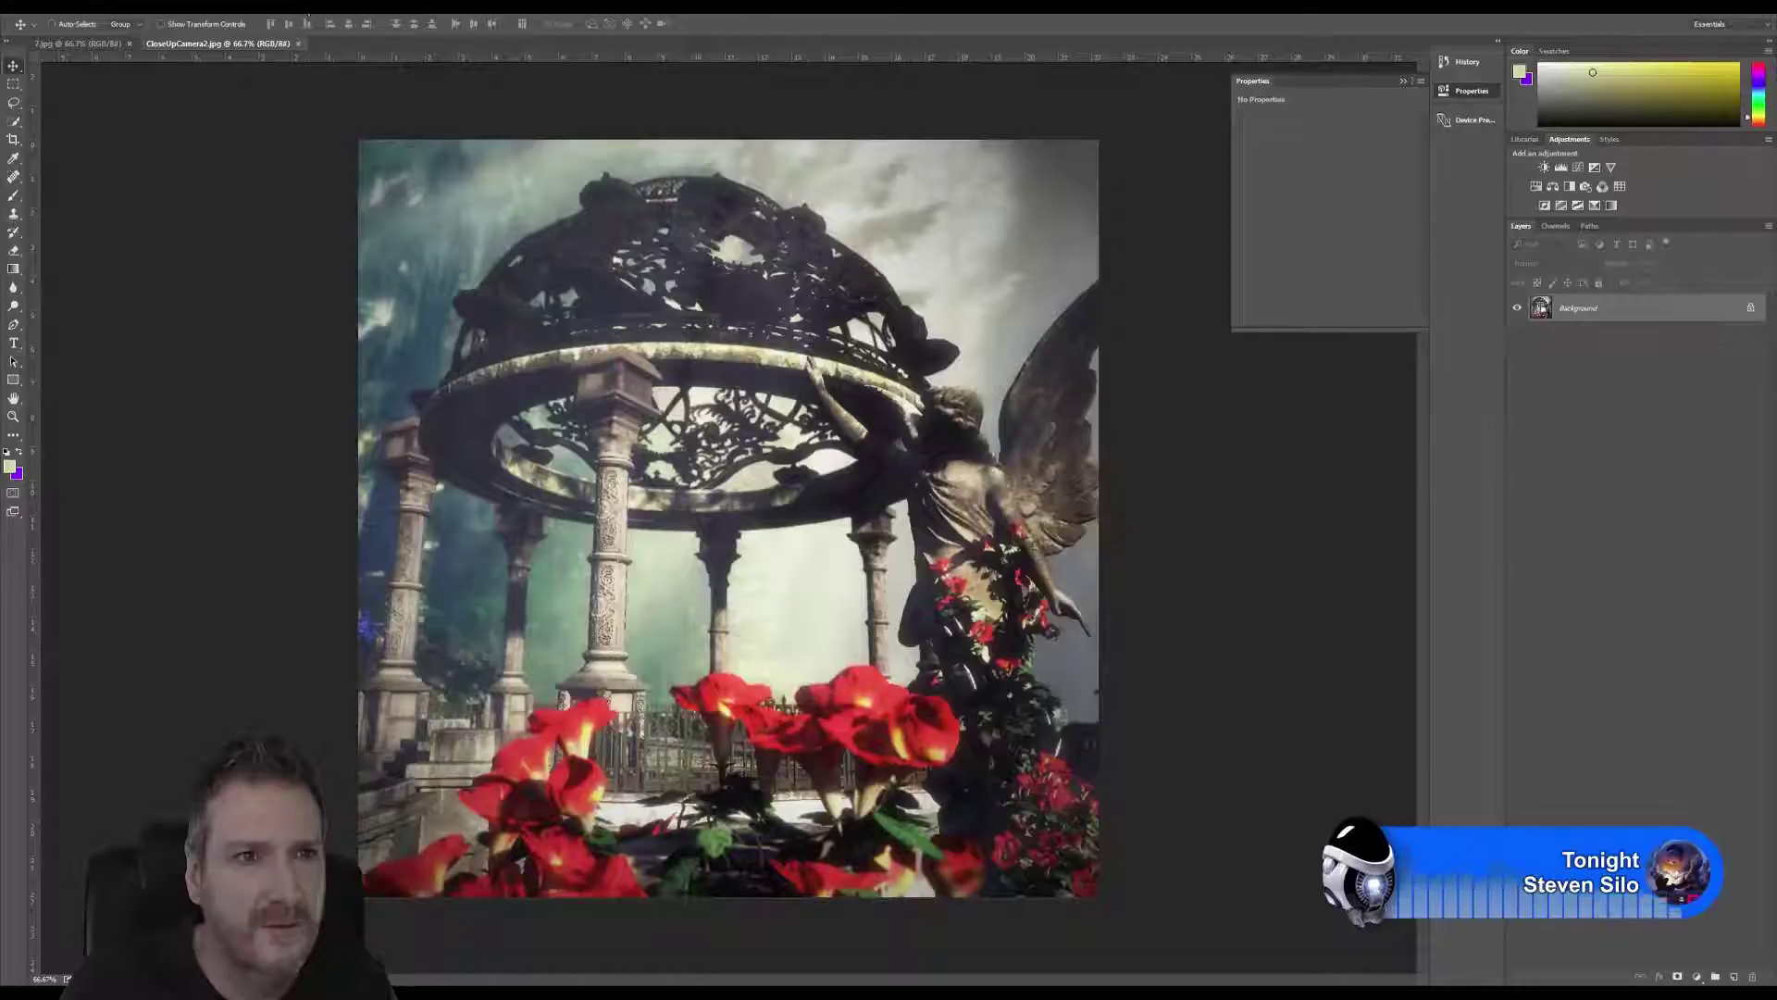
# Compare the two gazebo images in a 2-up Vertical arrangement, both at 55.1% zoom, with the Properties panel collapsed.
pyautogui.click(308, 11)
pyautogui.moveTo(315, 18)
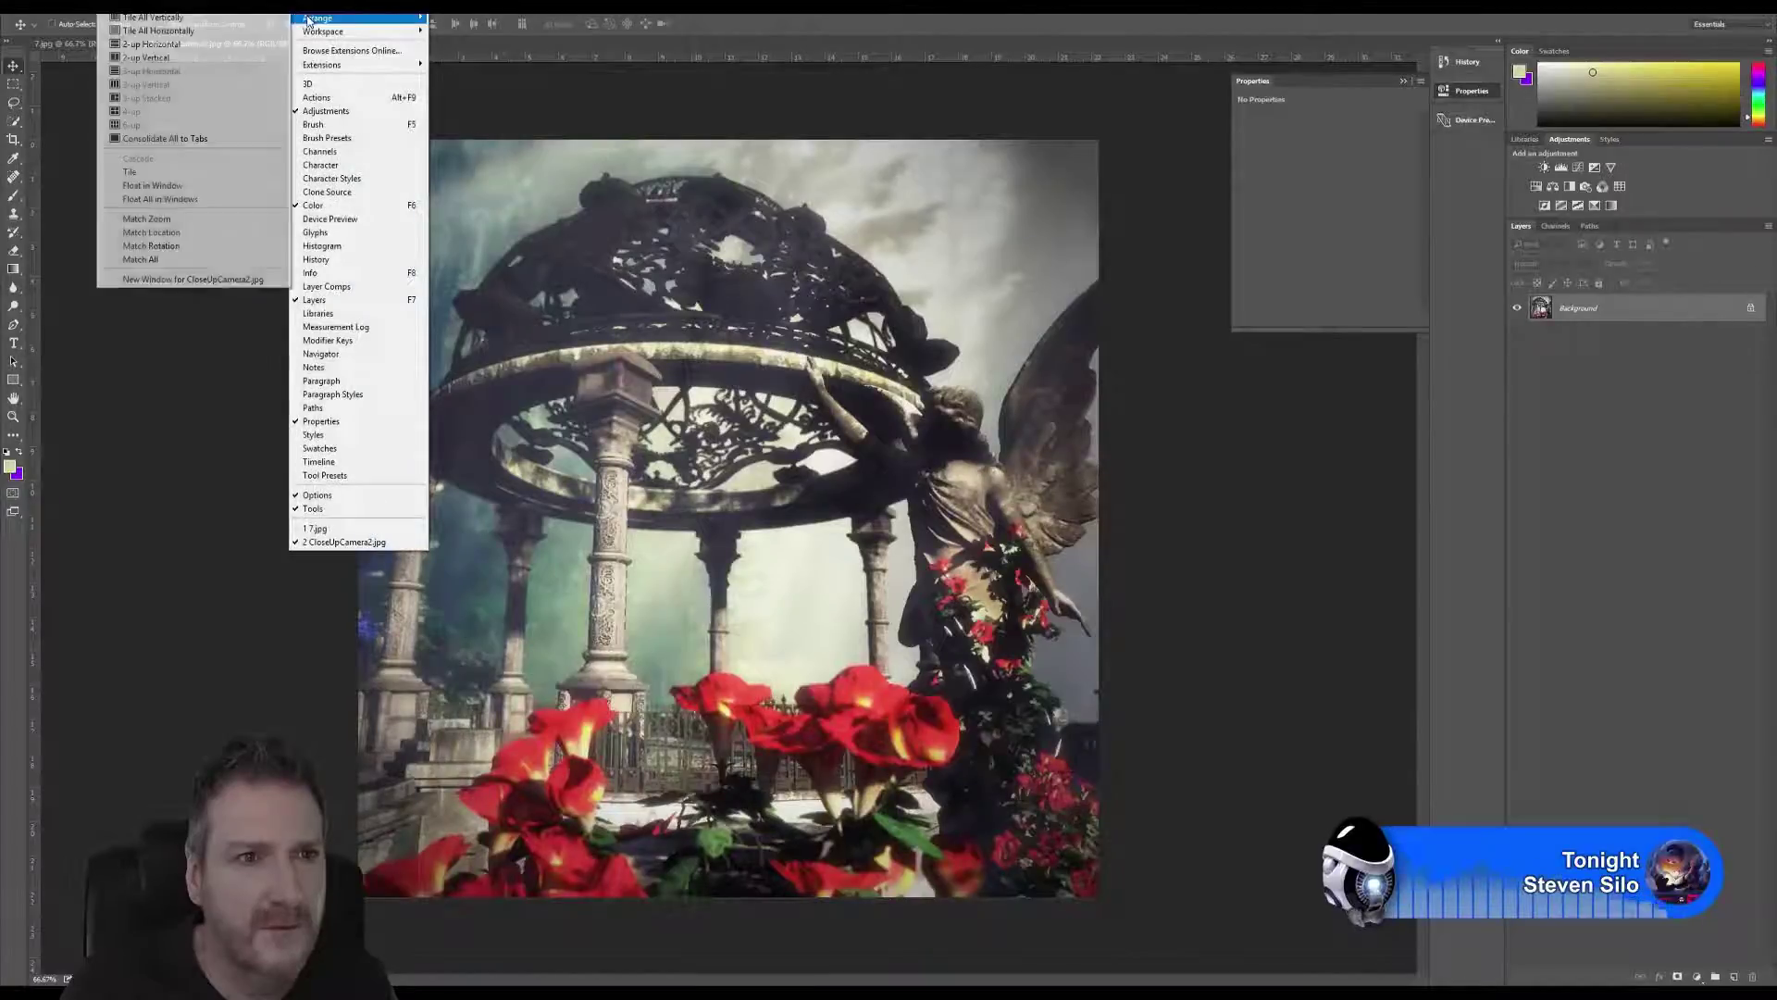
pyautogui.click(171, 57)
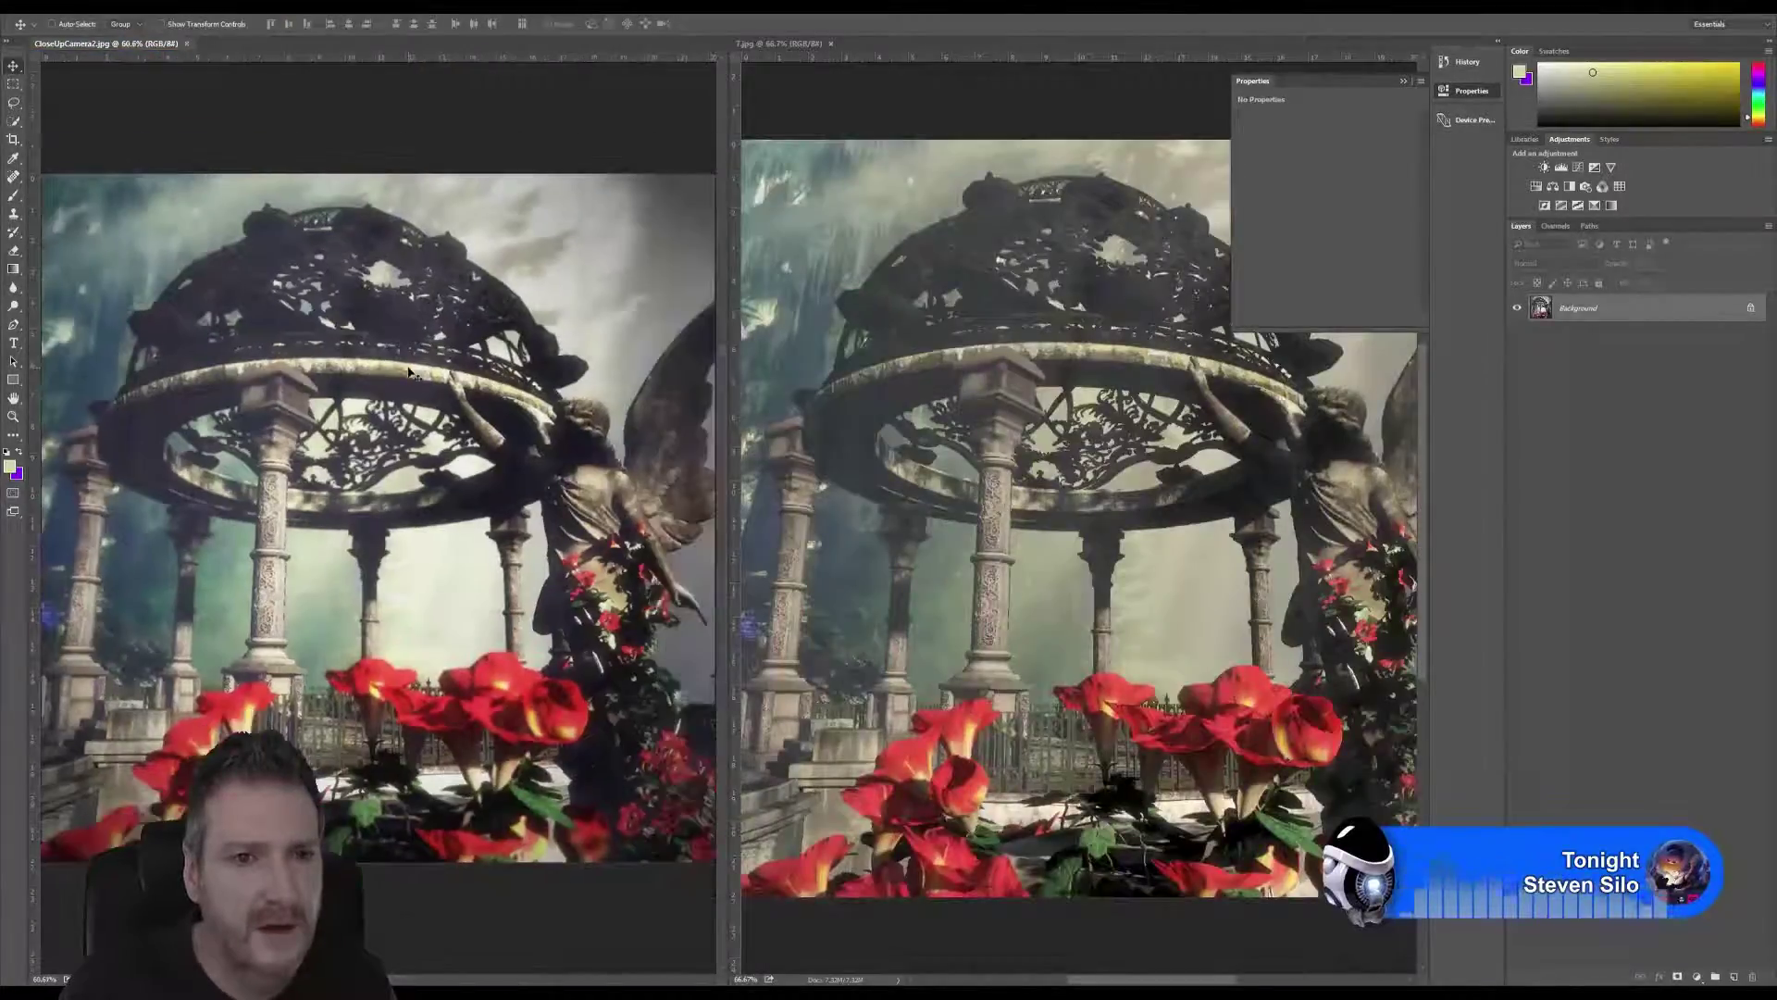
pyautogui.scroll(-1, 410, 372)
pyautogui.scroll(-1, 896, 445)
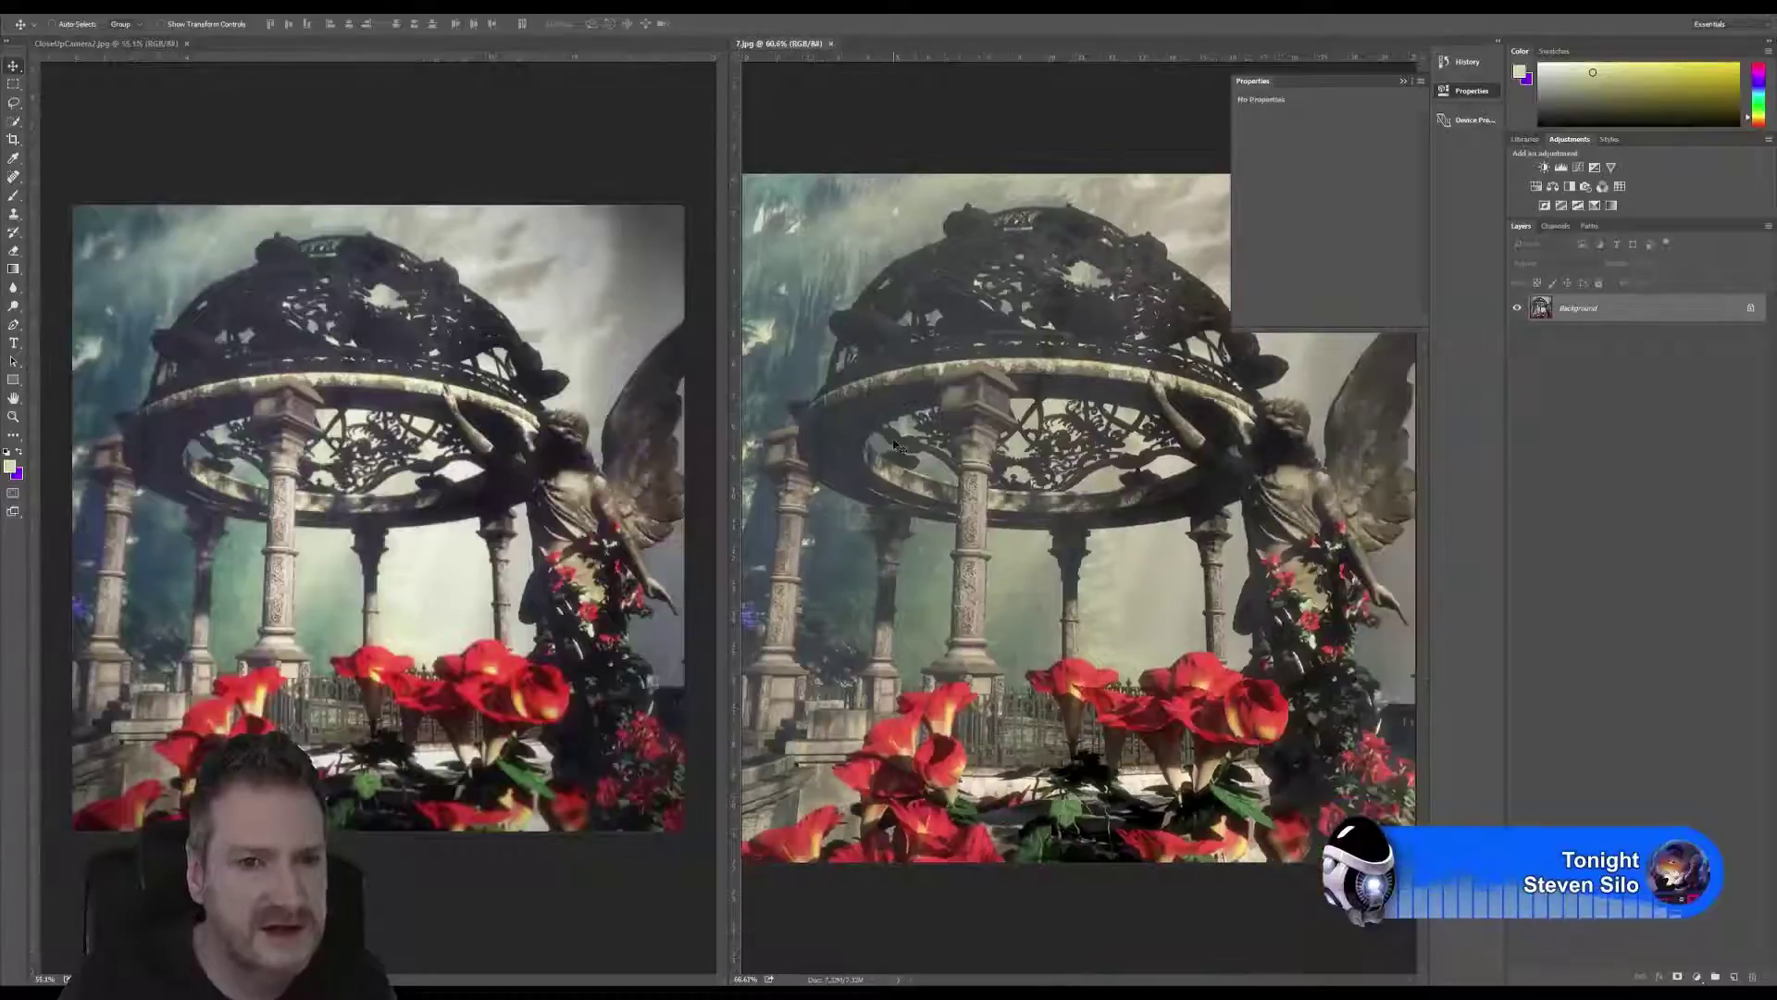
pyautogui.scroll(-1, 892, 445)
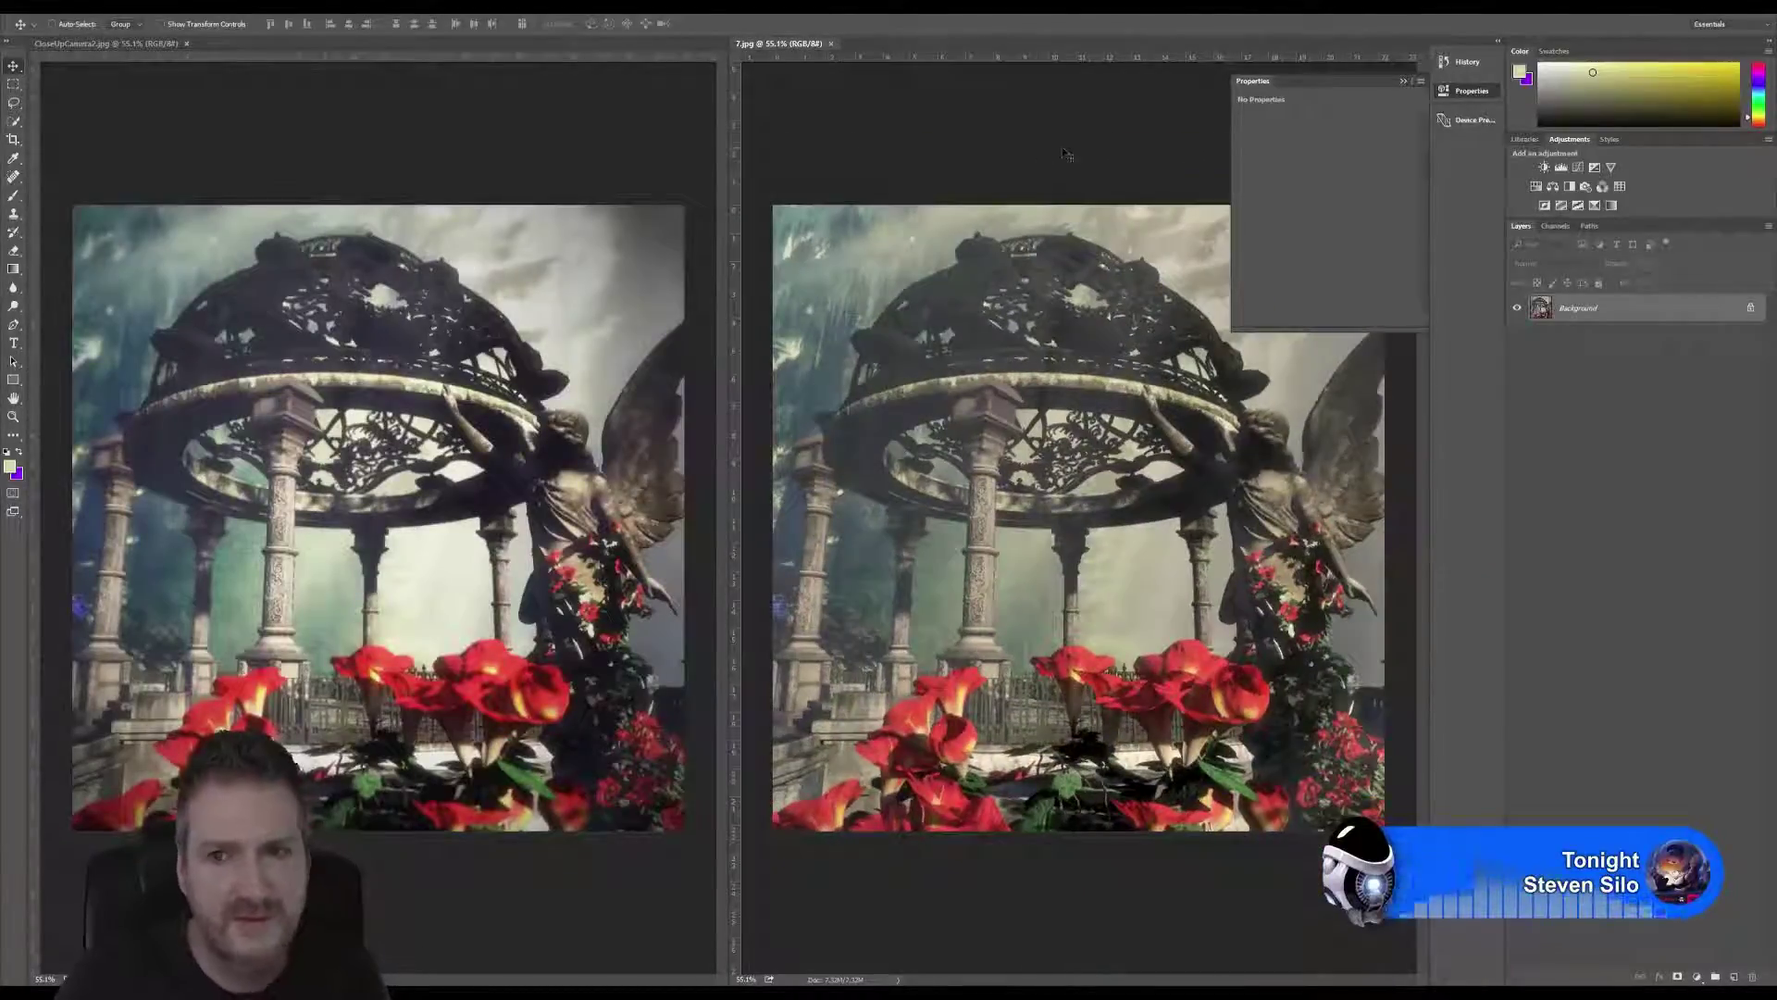
pyautogui.click(1403, 80)
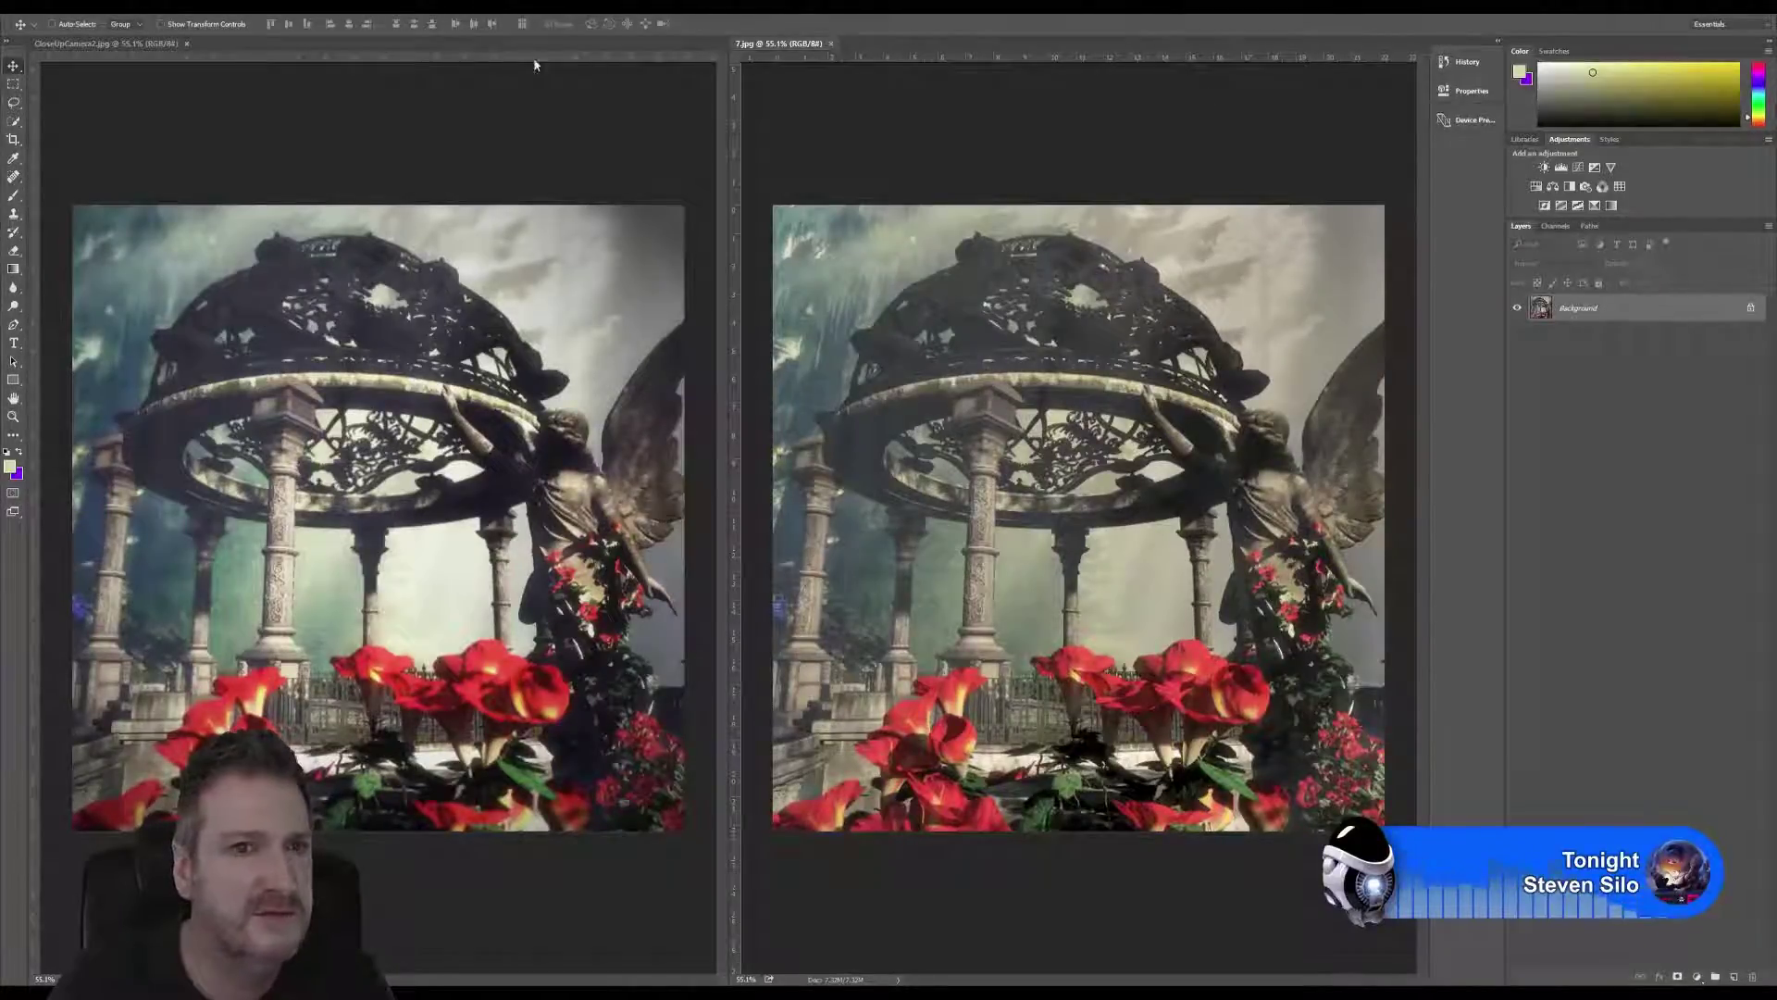
# Close both gazebo images and open 9.jpg and CloseUpCamera4.jpg together from the desktop.
pyautogui.click(833, 43)
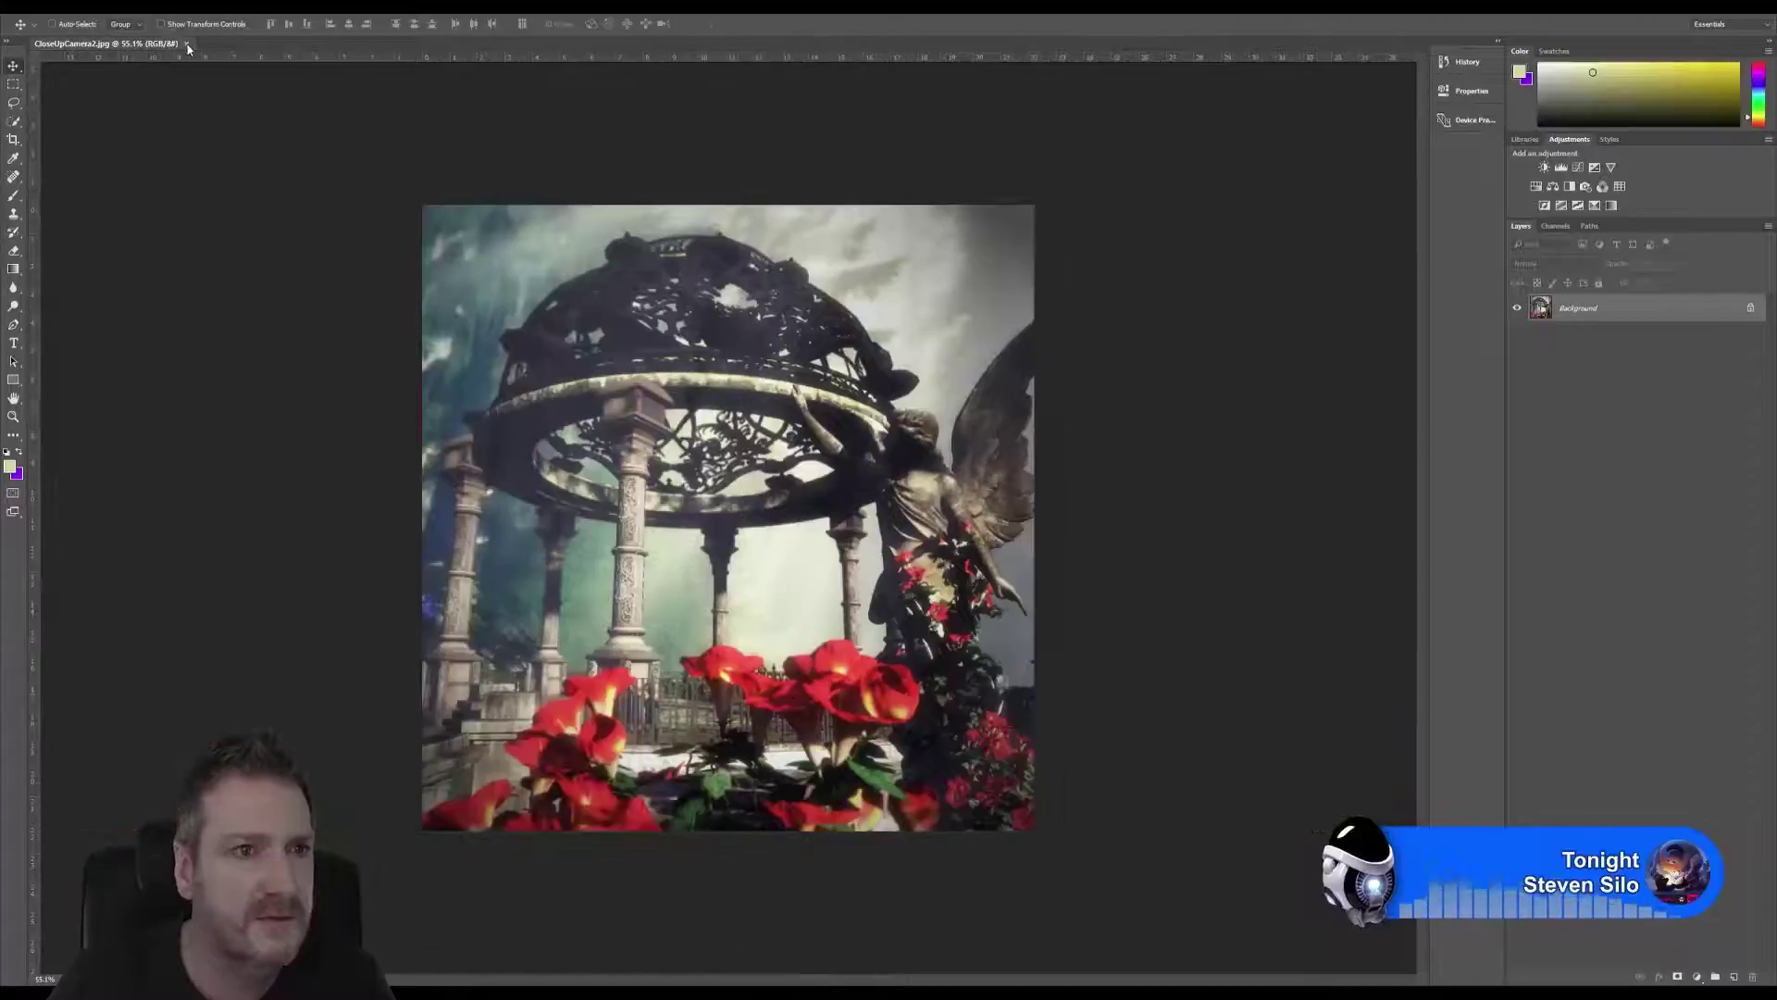
pyautogui.click(186, 44)
pyautogui.click(37, 6)
pyautogui.click(52, 31)
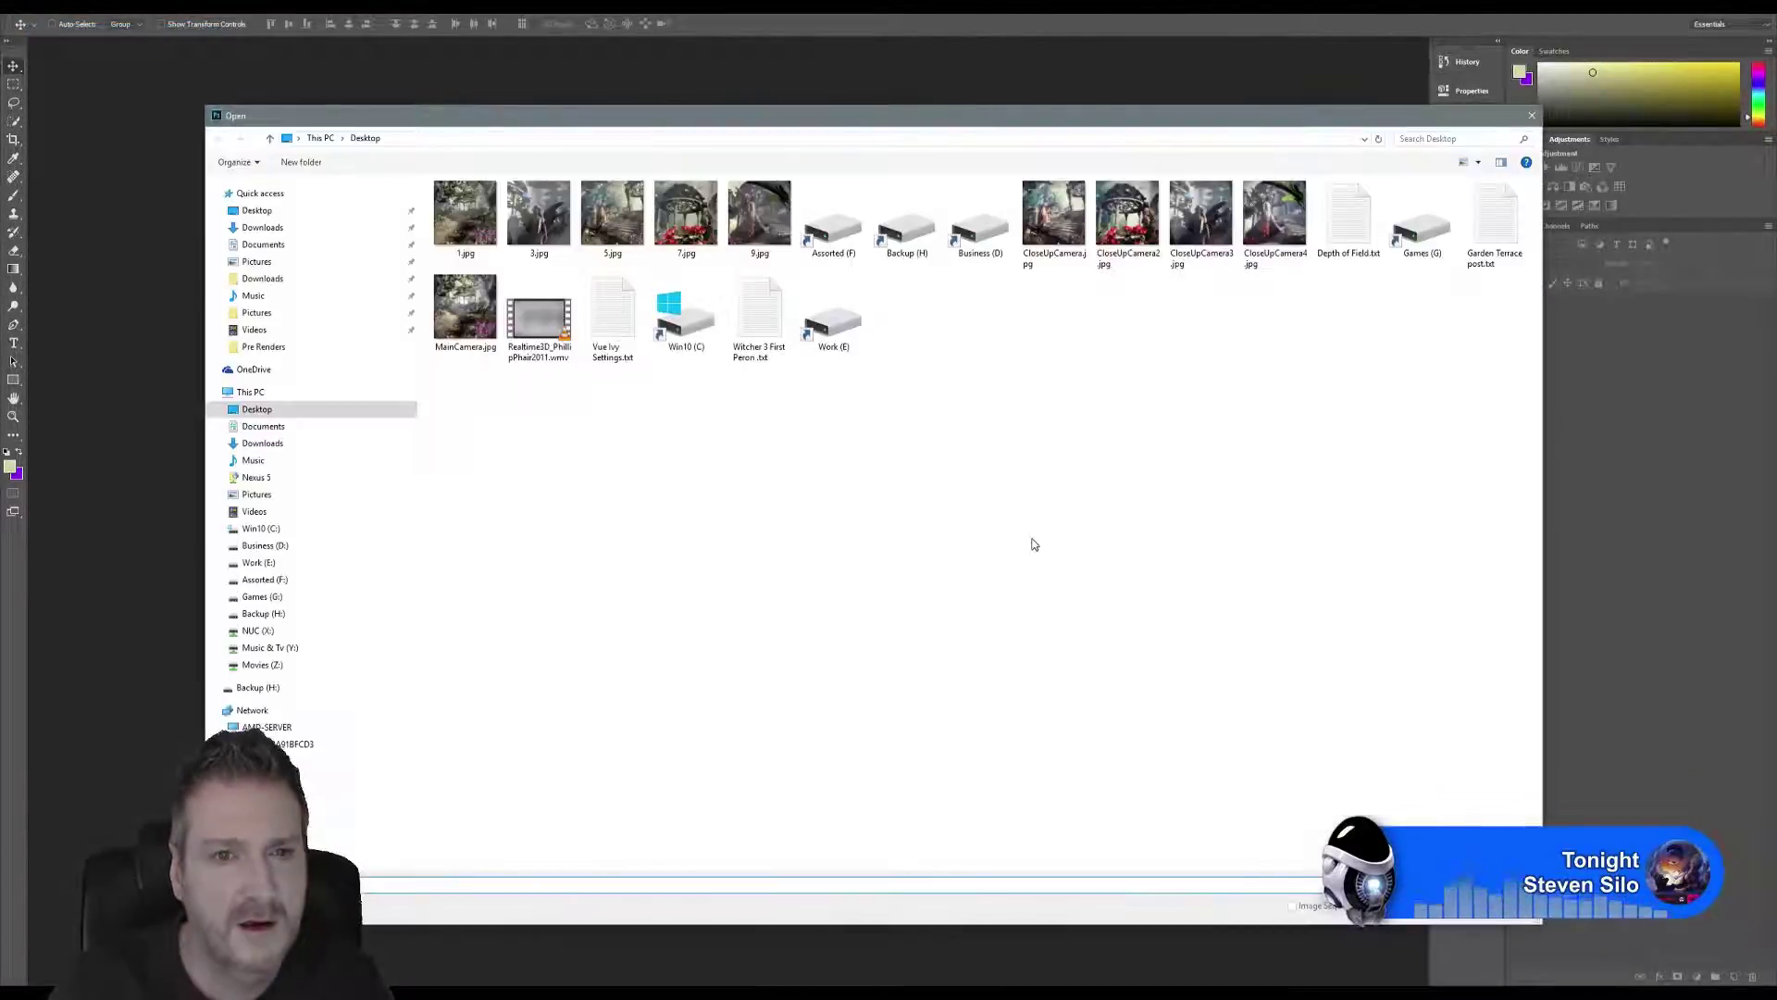
pyautogui.click(759, 218)
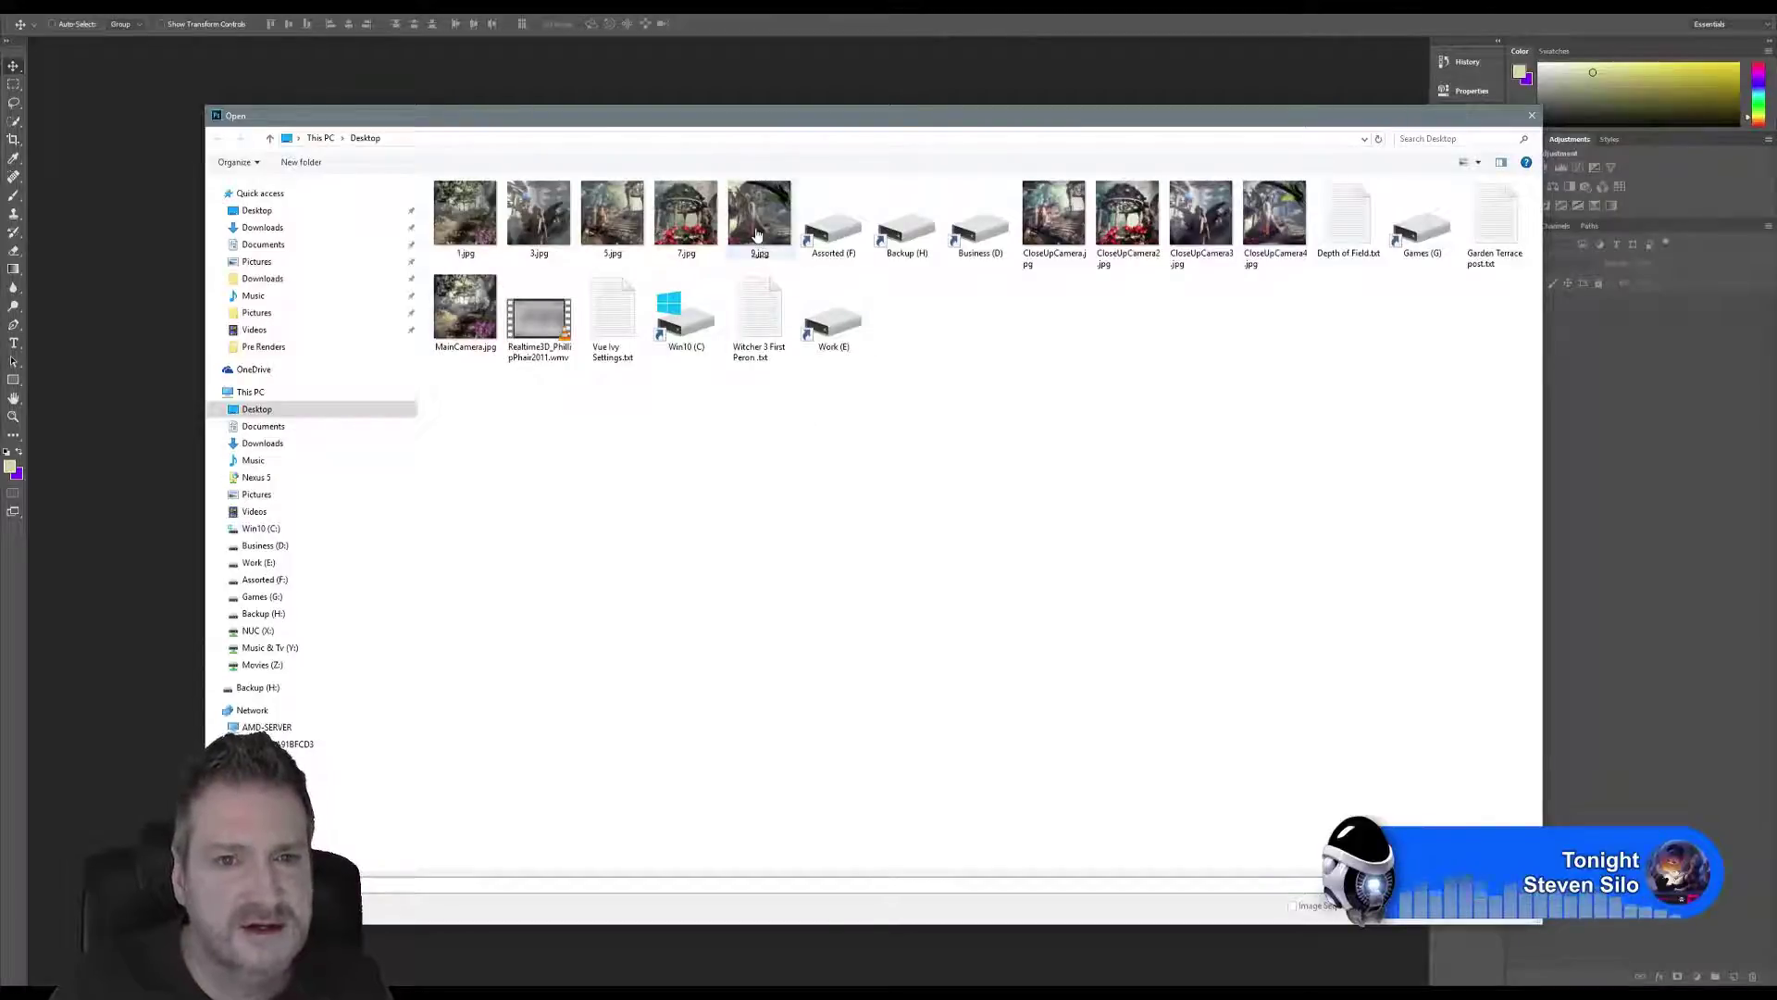
pyautogui.keyDown('ctrl'); pyautogui.click(1274, 218); pyautogui.keyUp('ctrl')
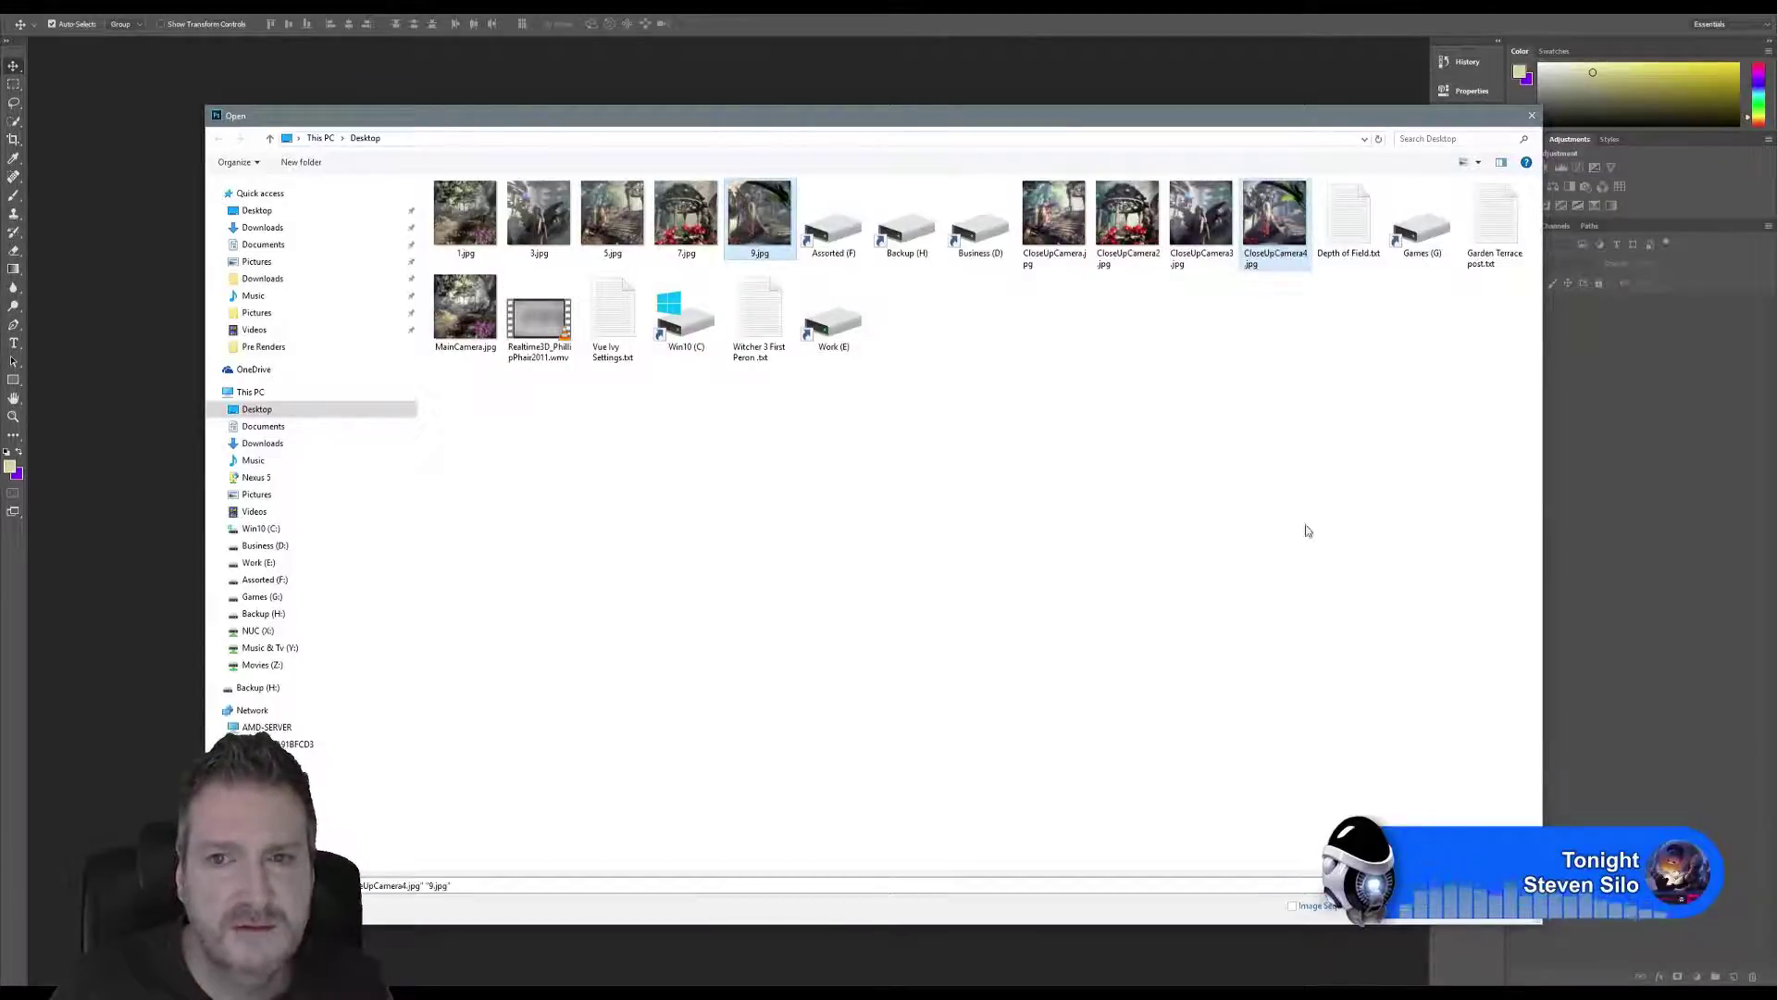
pyautogui.click(1423, 911)
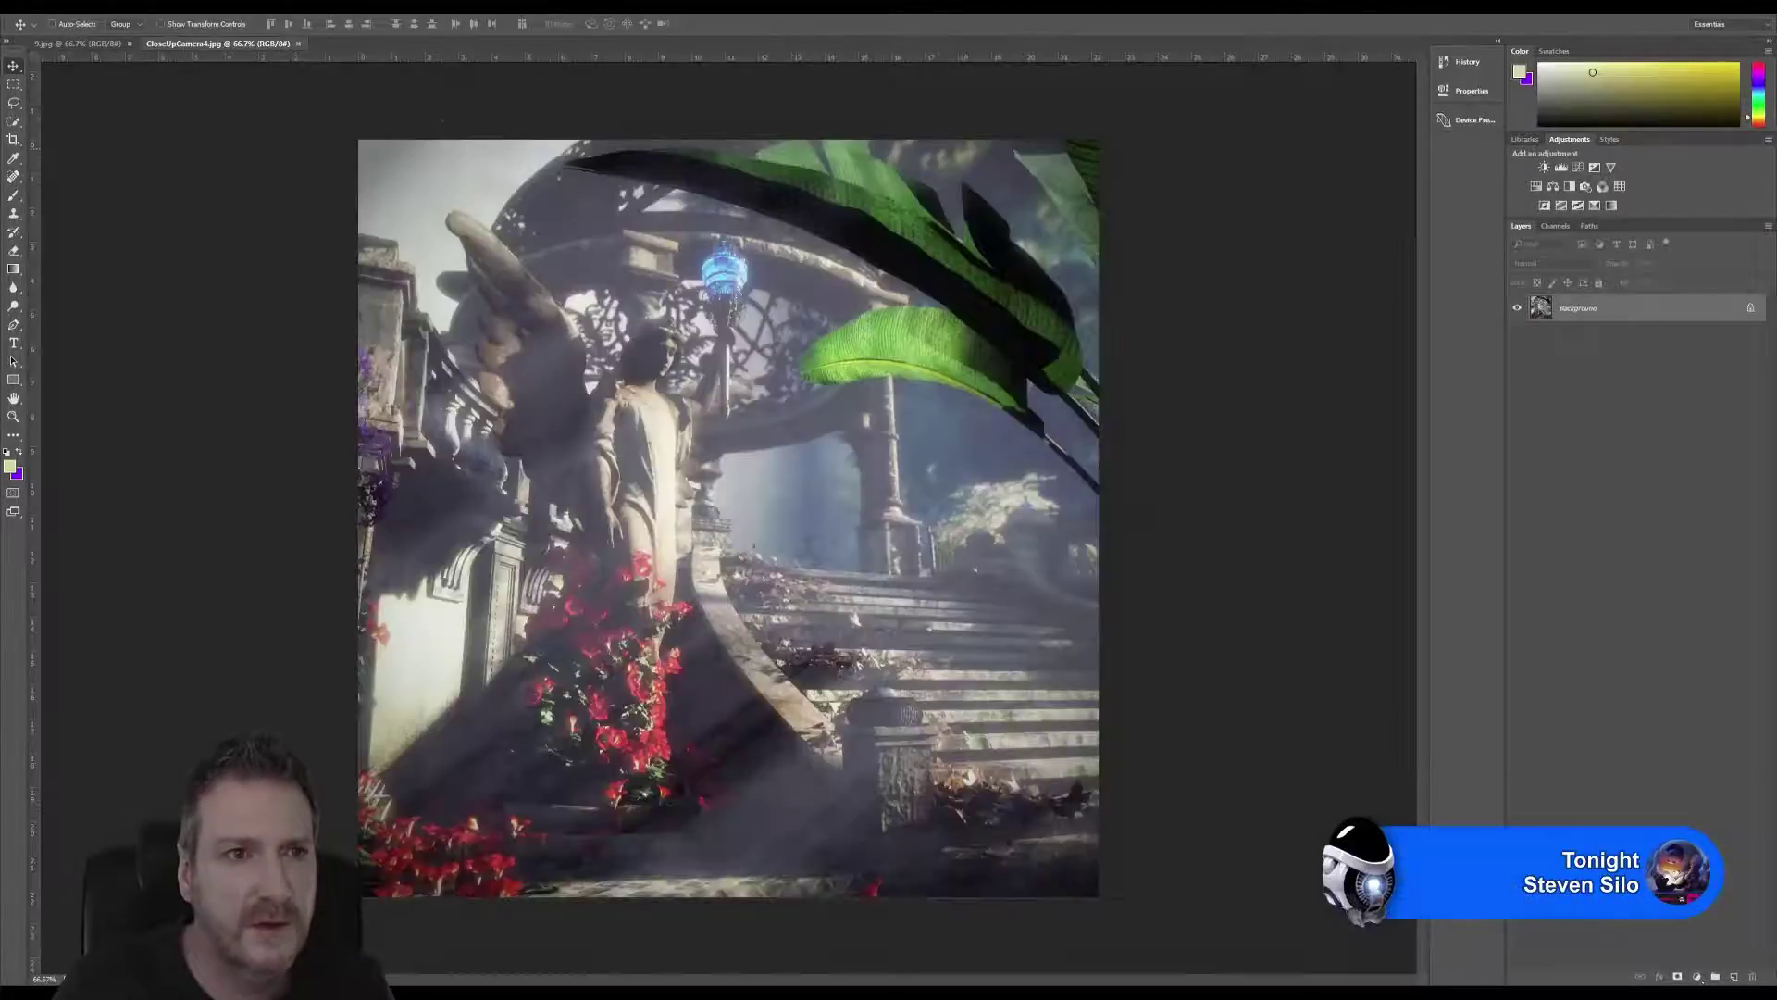
# Compare CloseUpCamera4.jpg and 9.jpg in a 2-up Vertical arrangement, both at 55.1% zoom, and close them.
pyautogui.click(315, 7)
pyautogui.moveTo(352, 18)
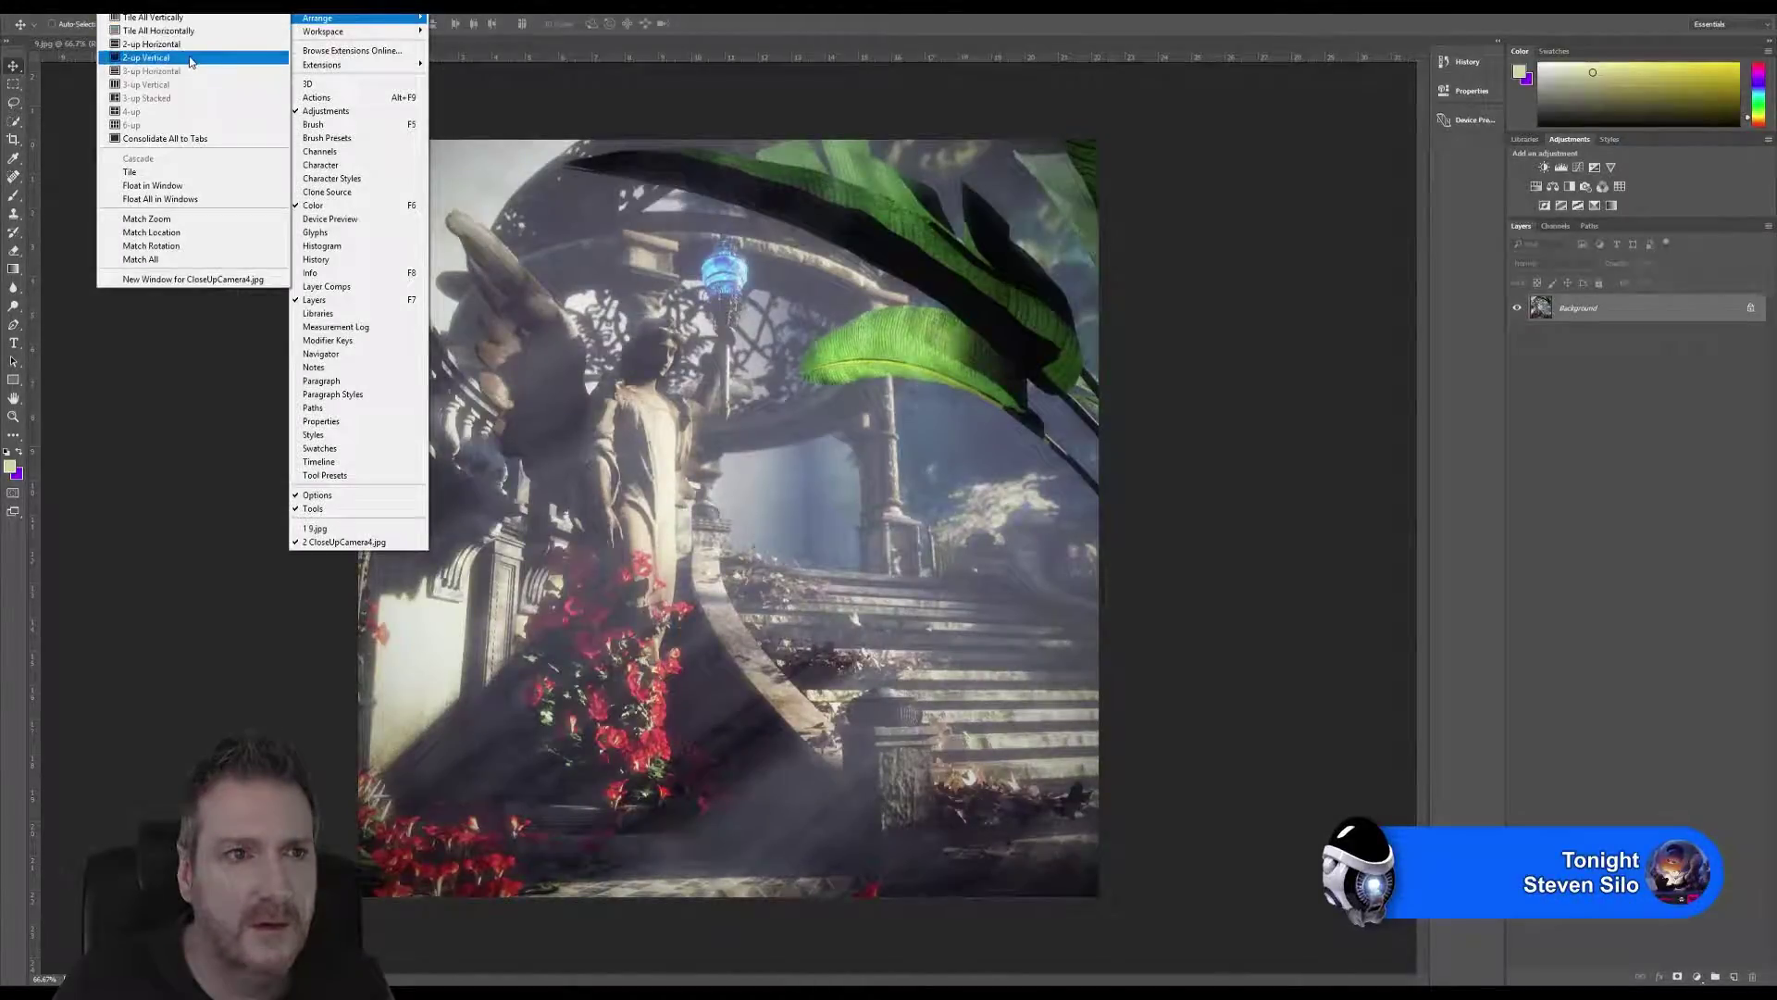
pyautogui.click(191, 58)
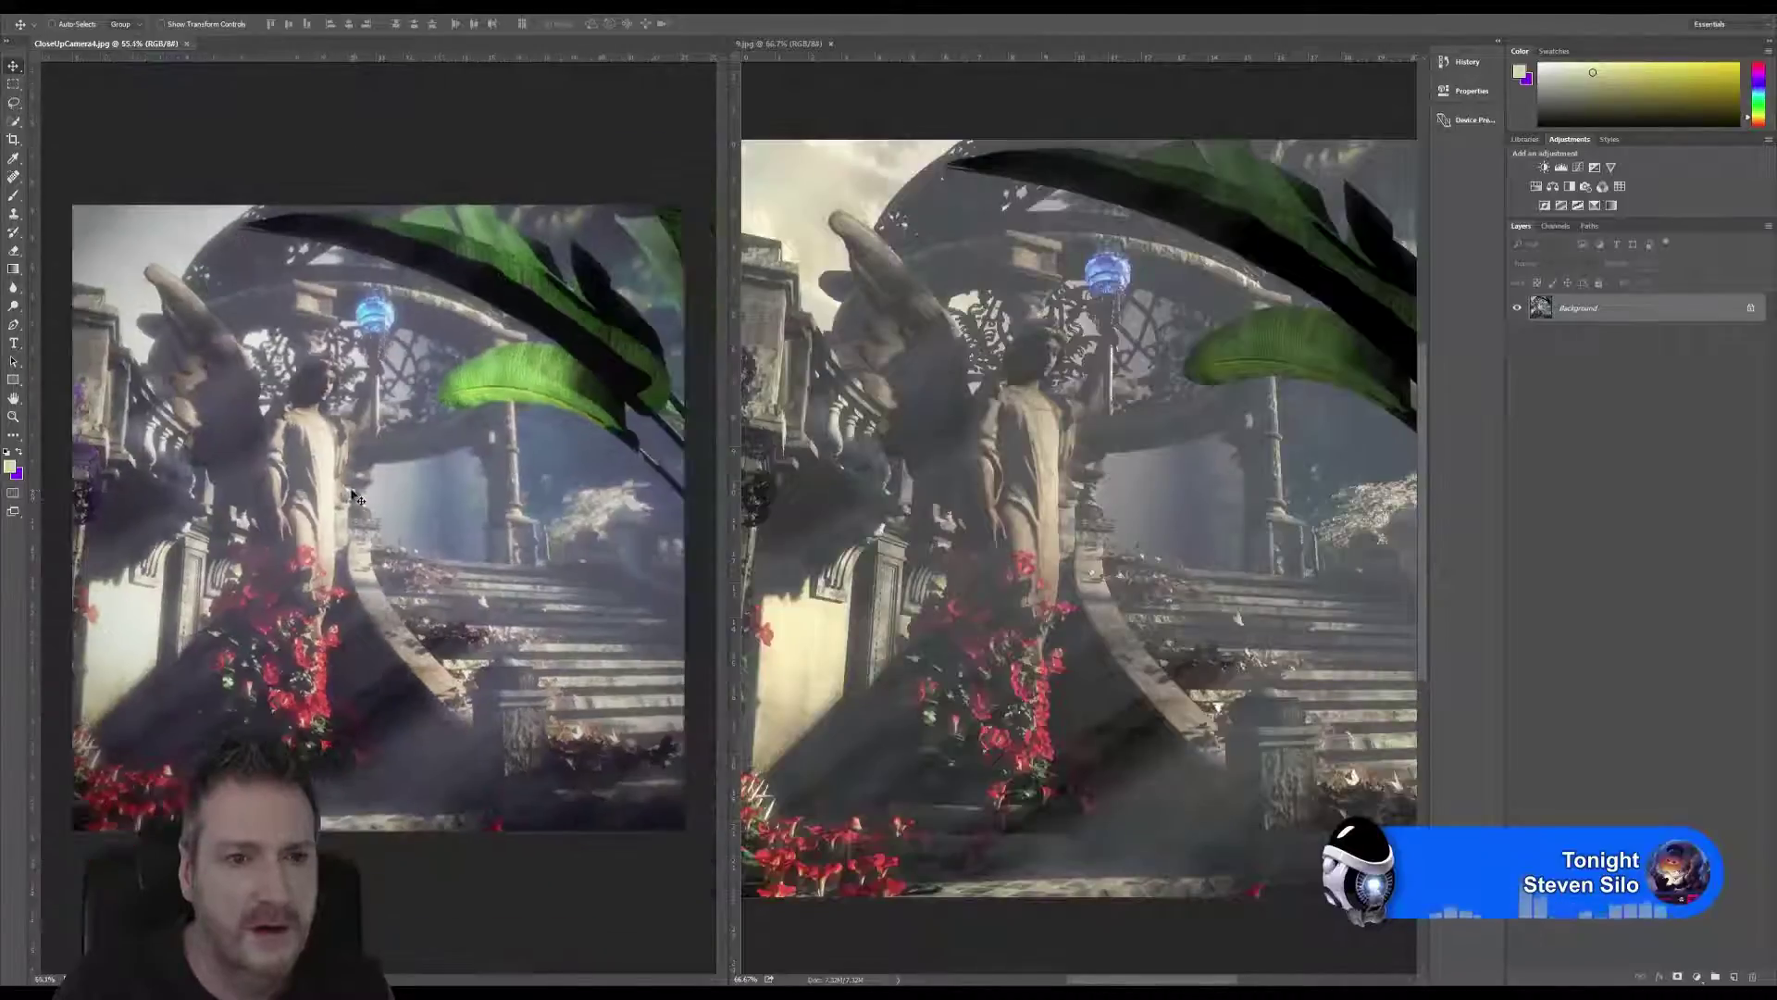
pyautogui.click(979, 418)
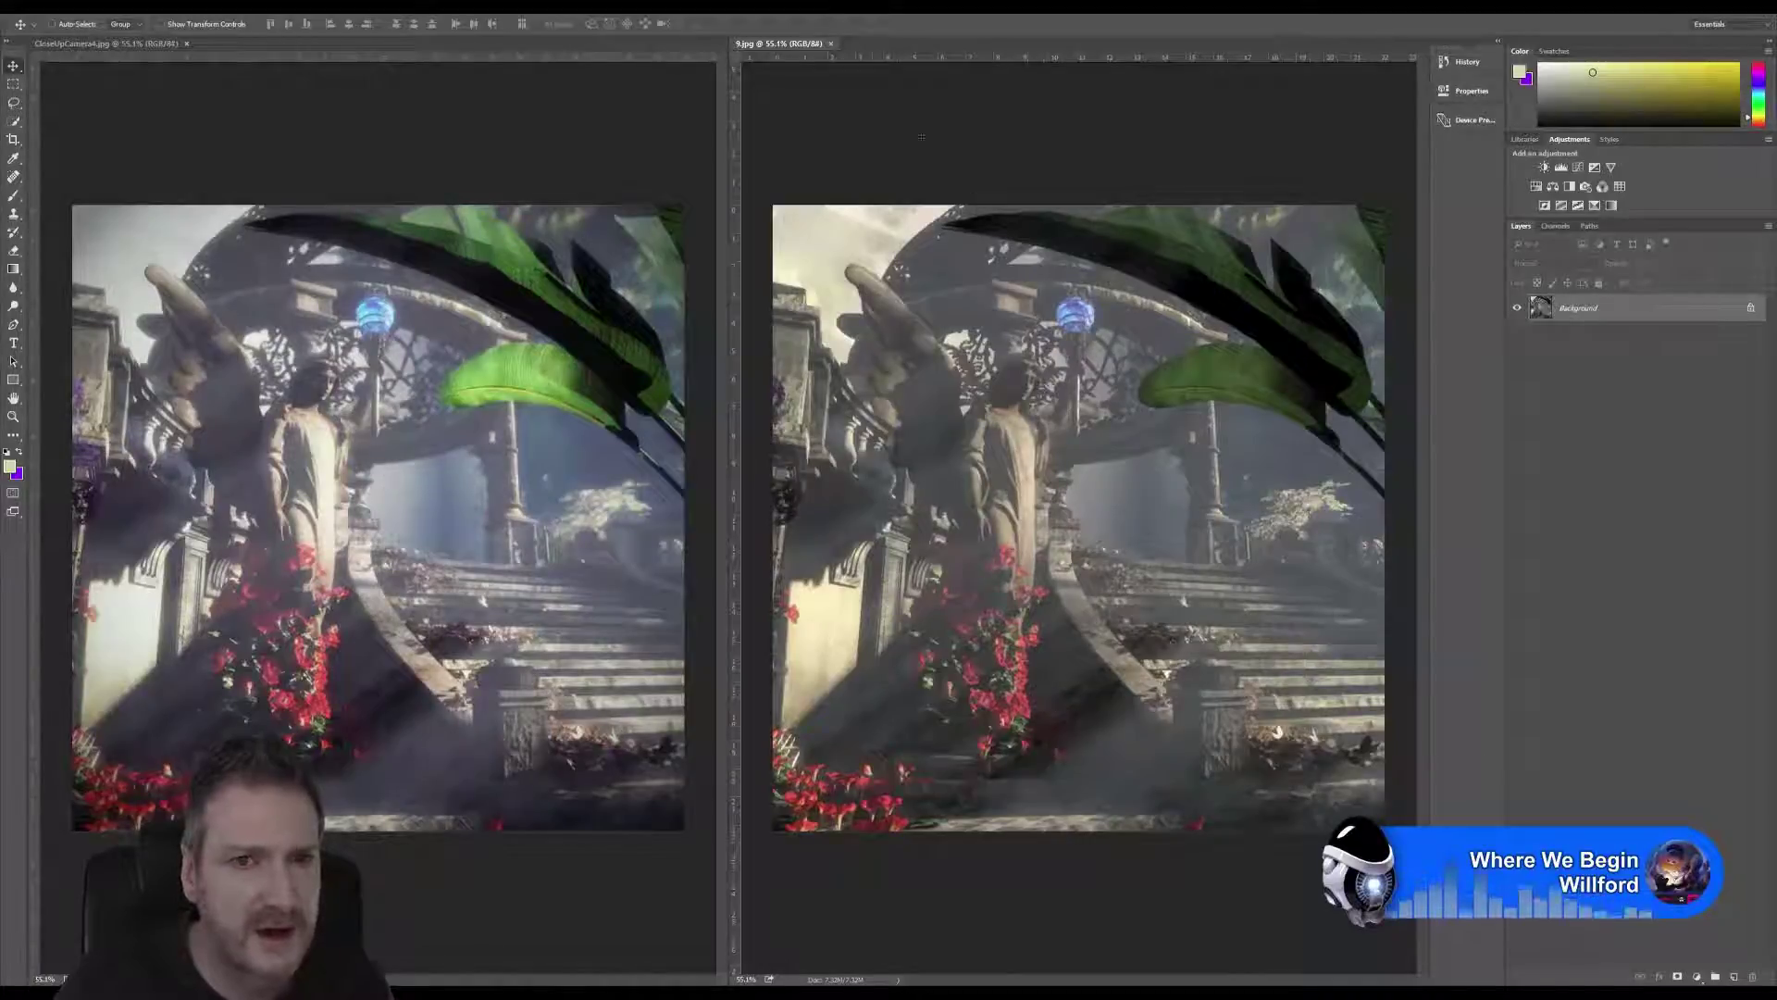
pyautogui.click(831, 44)
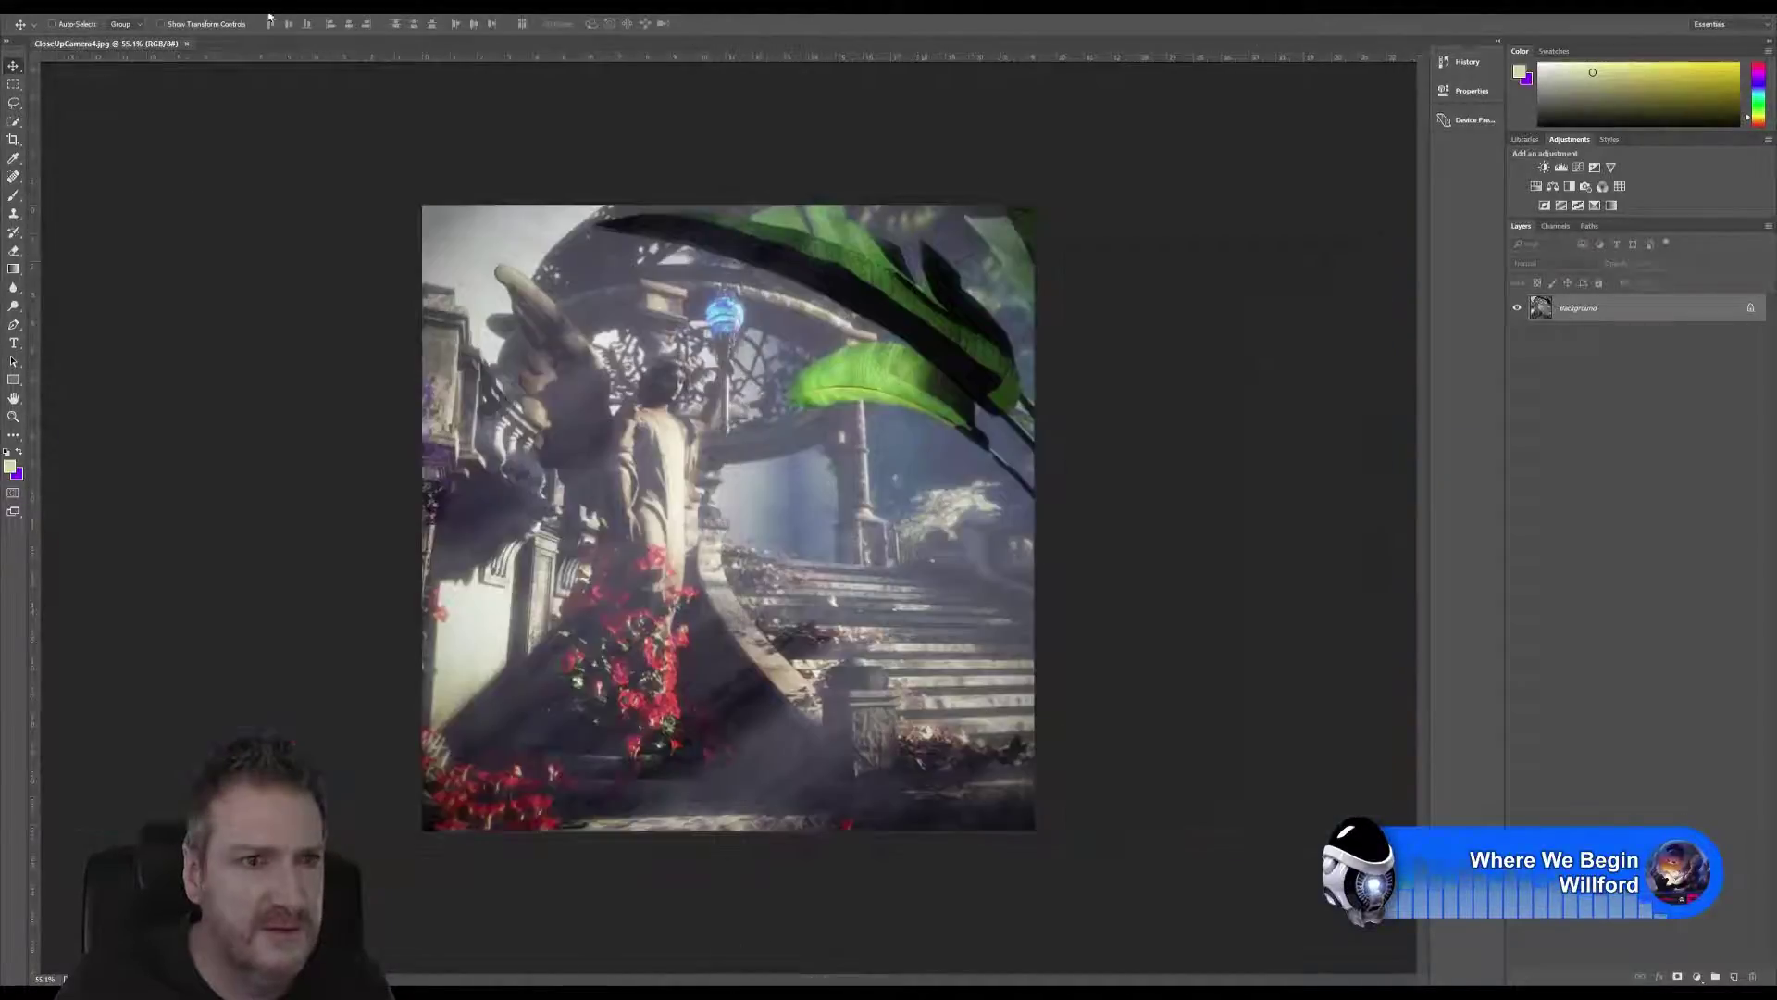
pyautogui.click(186, 43)
# Open 5.jpg and CloseUpCamera.jpg together from the desktop.
pyautogui.click(37, 5)
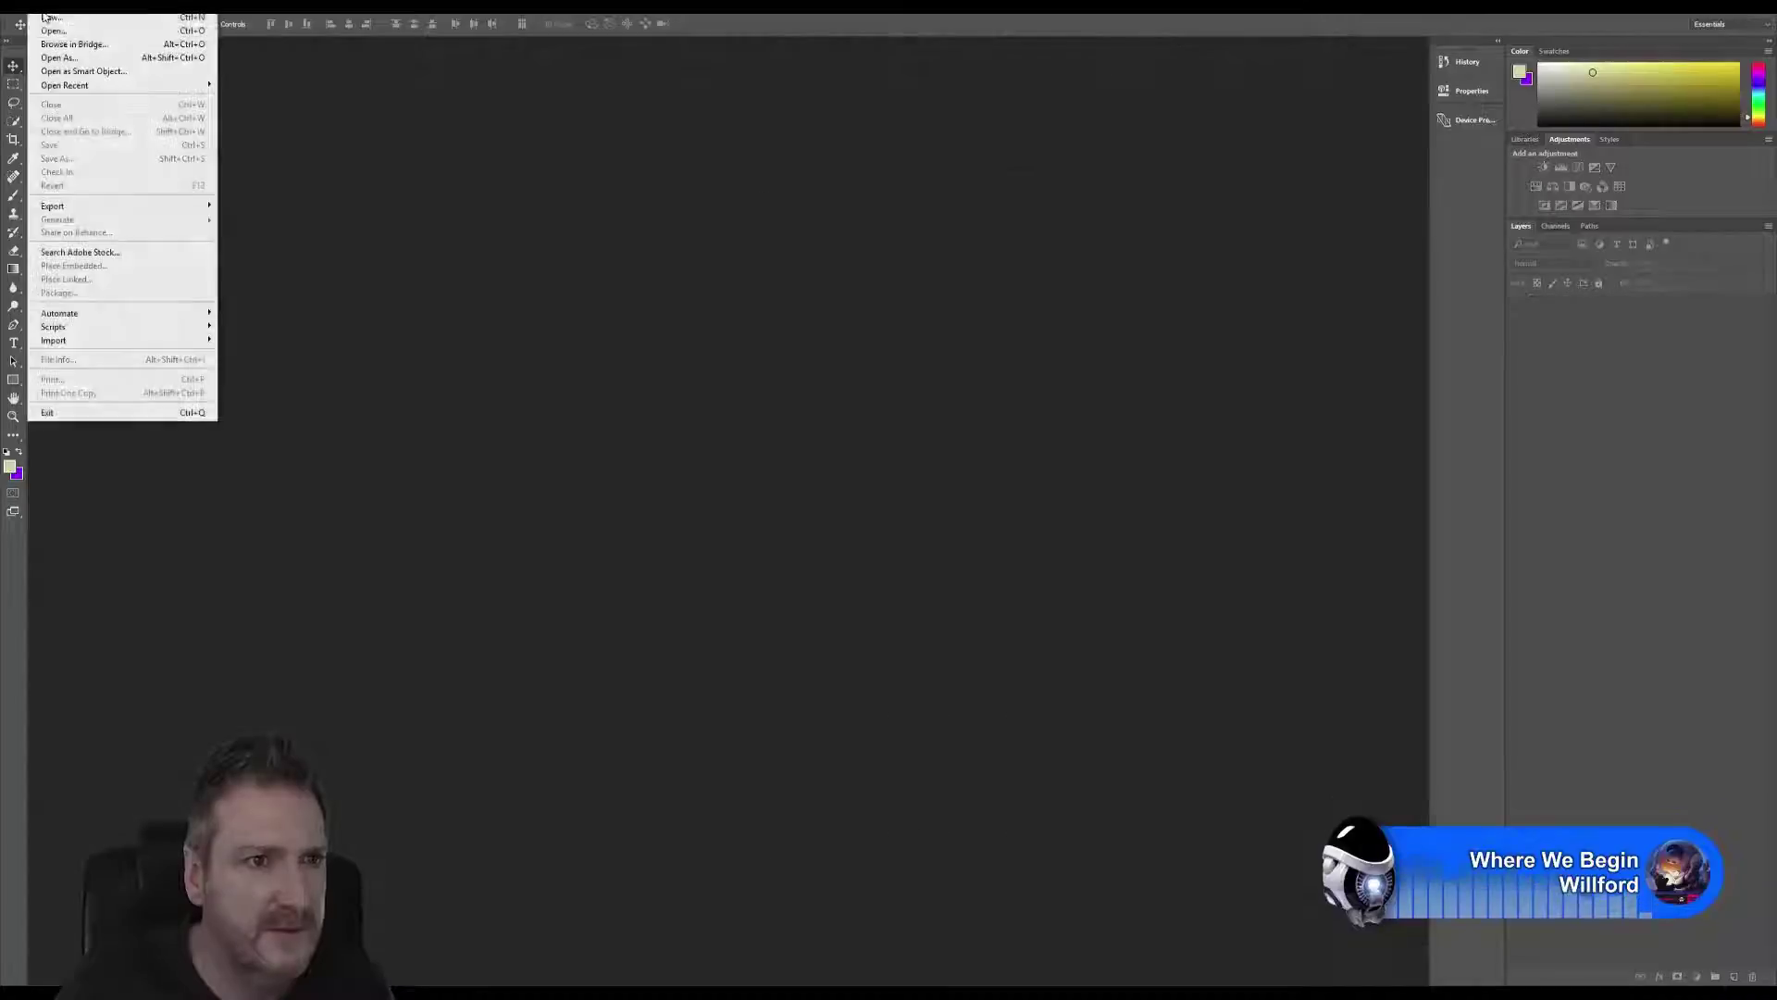
pyautogui.press('Escape')
pyautogui.doubleClick(915, 500)
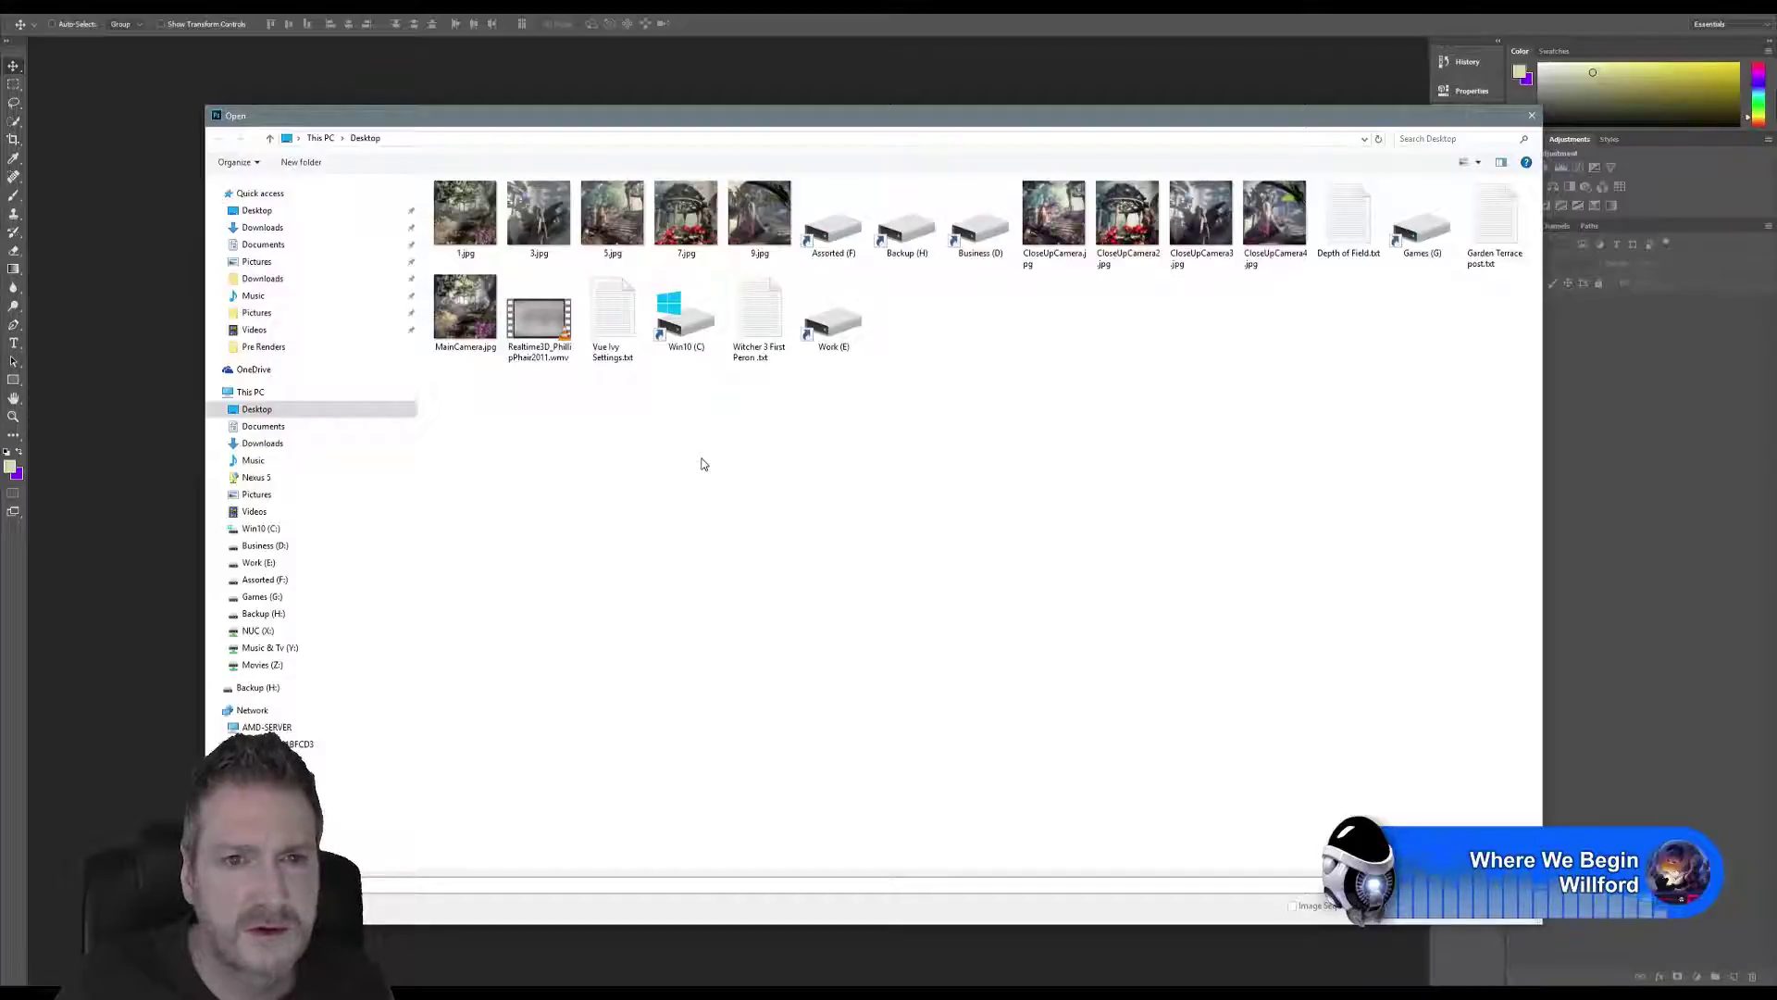
pyautogui.click(594, 250)
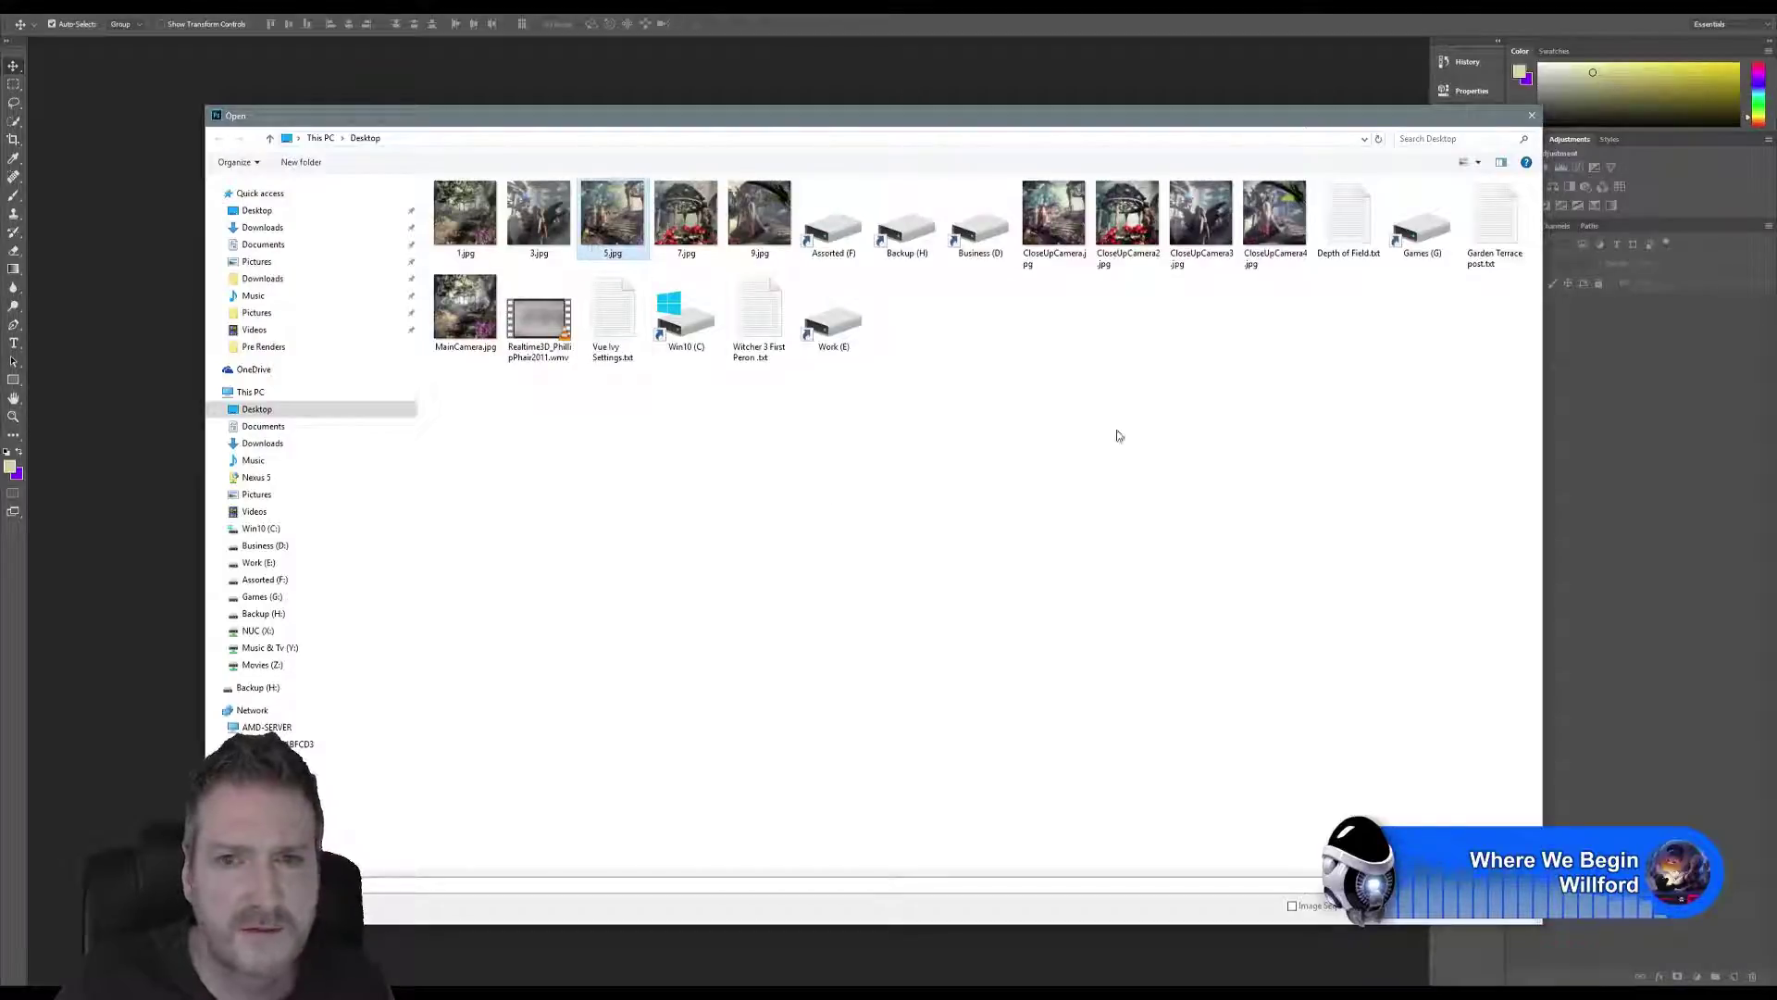
pyautogui.keyDown('ctrl'); pyautogui.click(1053, 217); pyautogui.keyUp('ctrl')
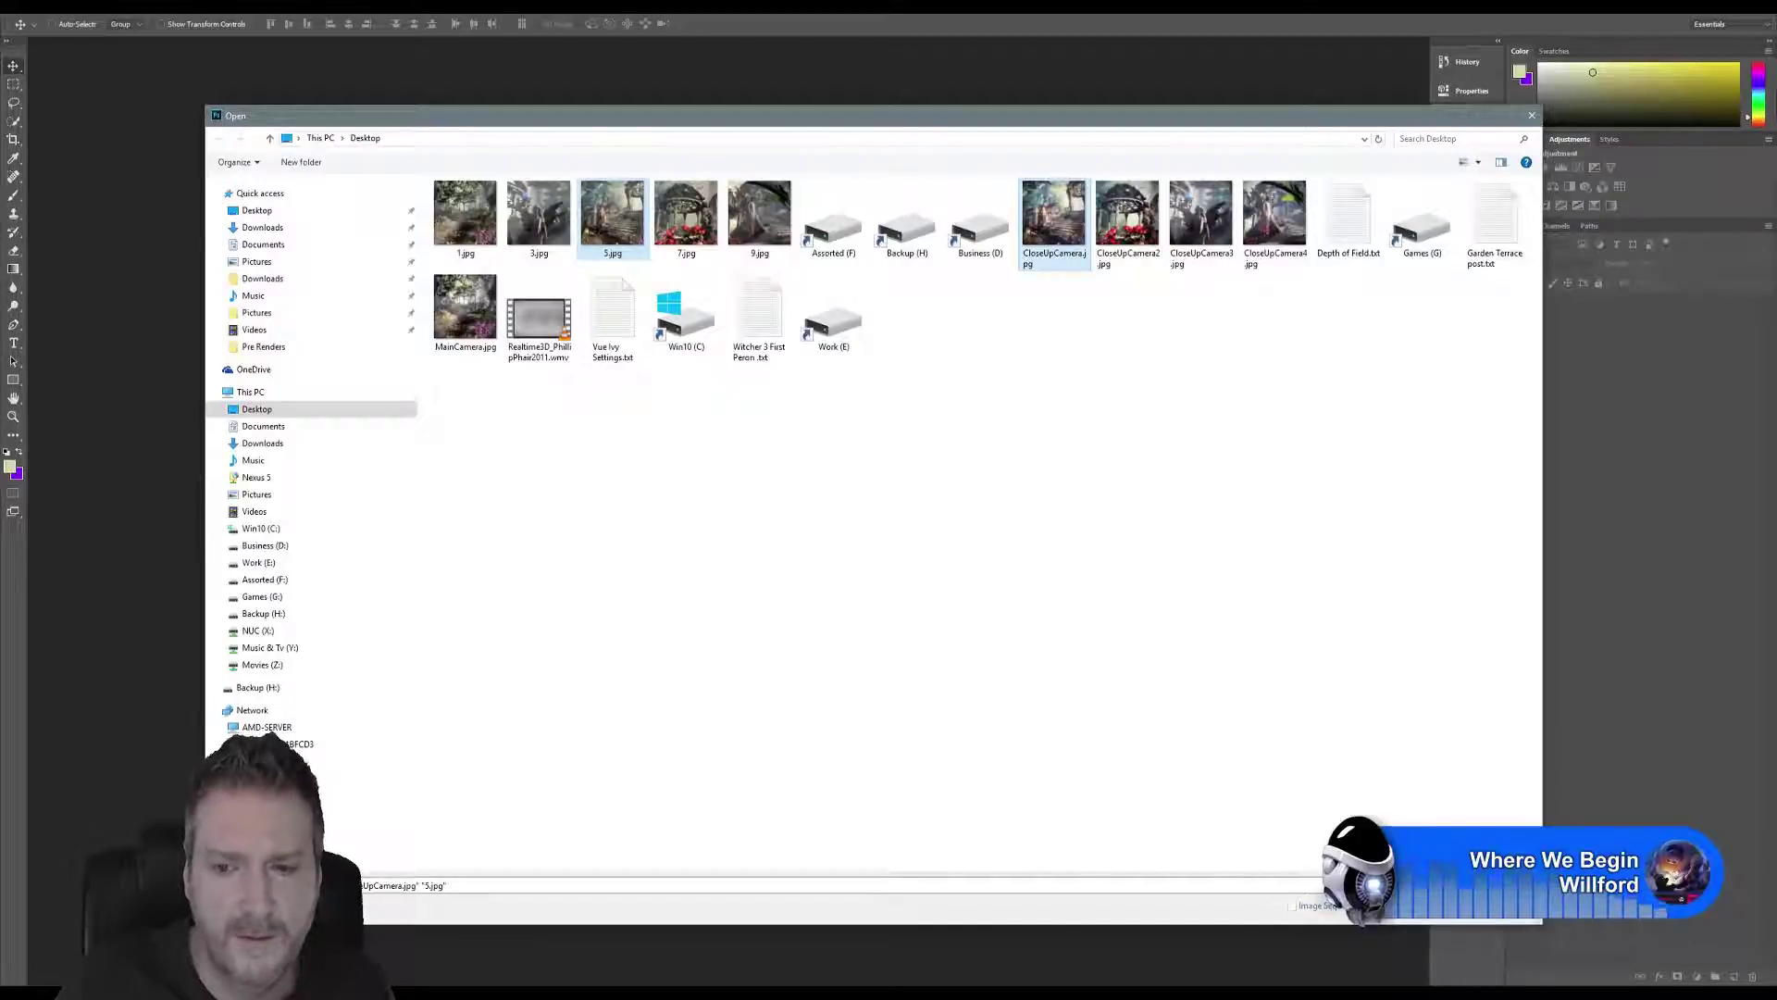
pyautogui.press('Return')
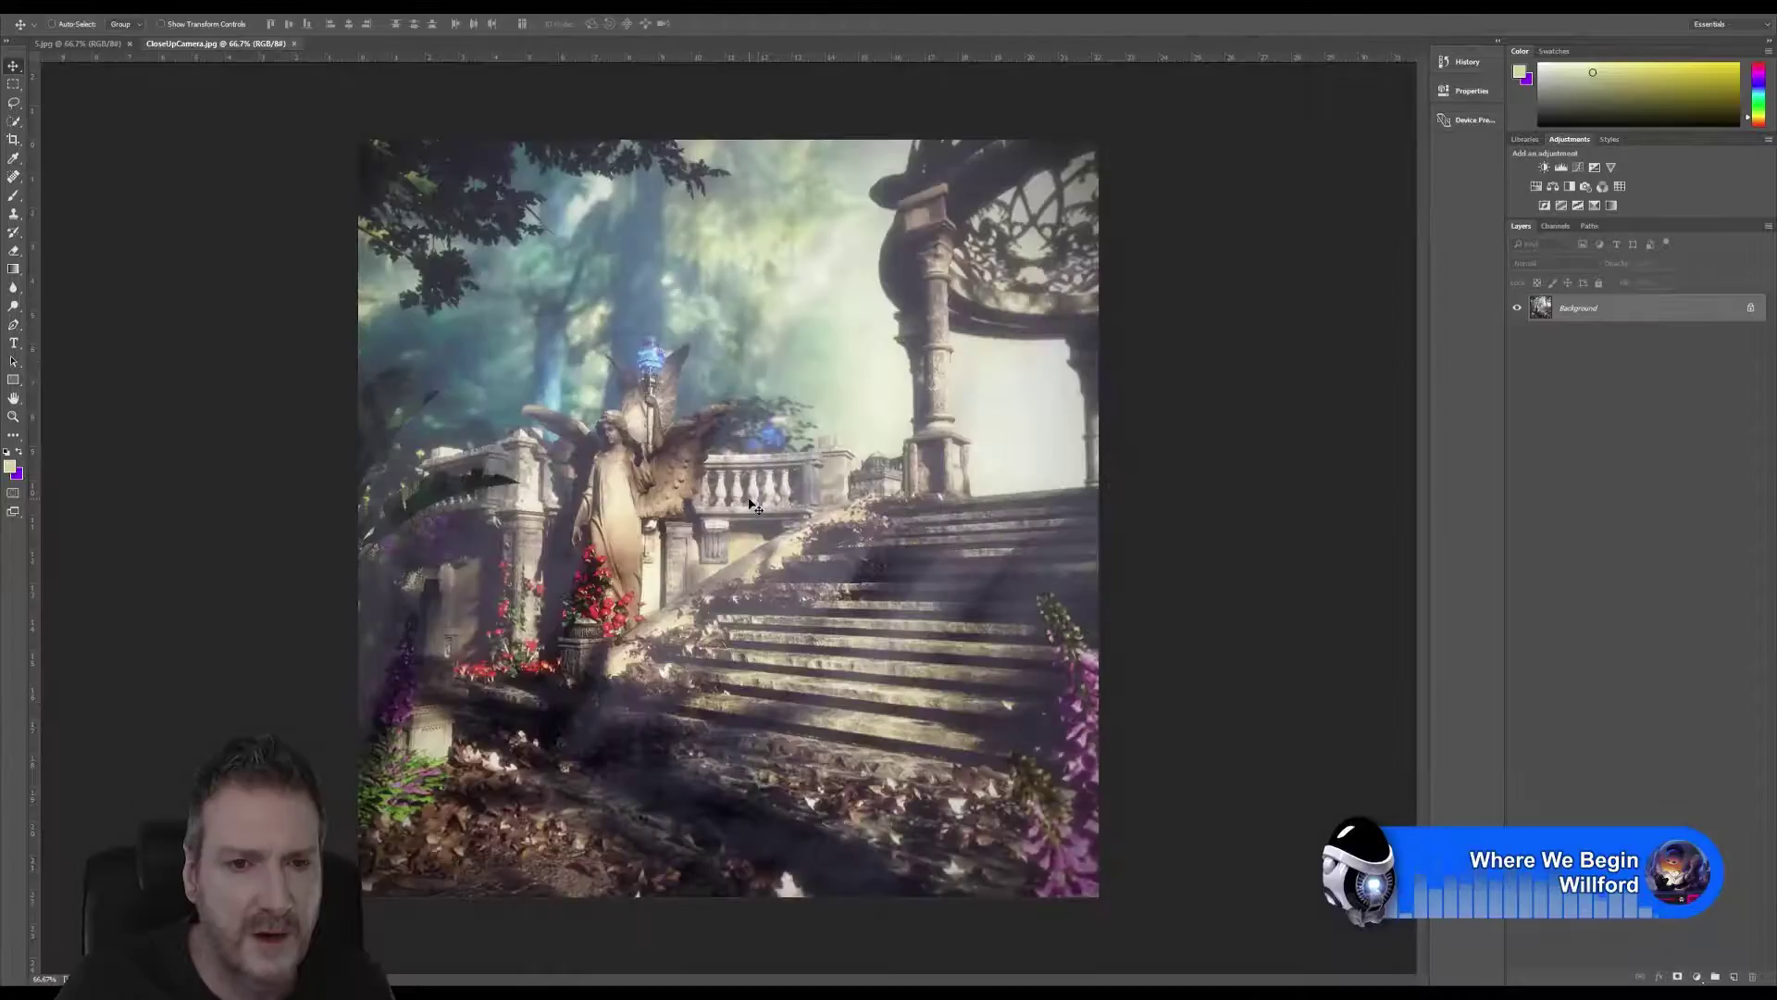
# Compare CloseUpCamera.jpg and 5.jpg in a 2-up Vertical arrangement, both at 55.1% zoom, and close them.
pyautogui.click(302, 16)
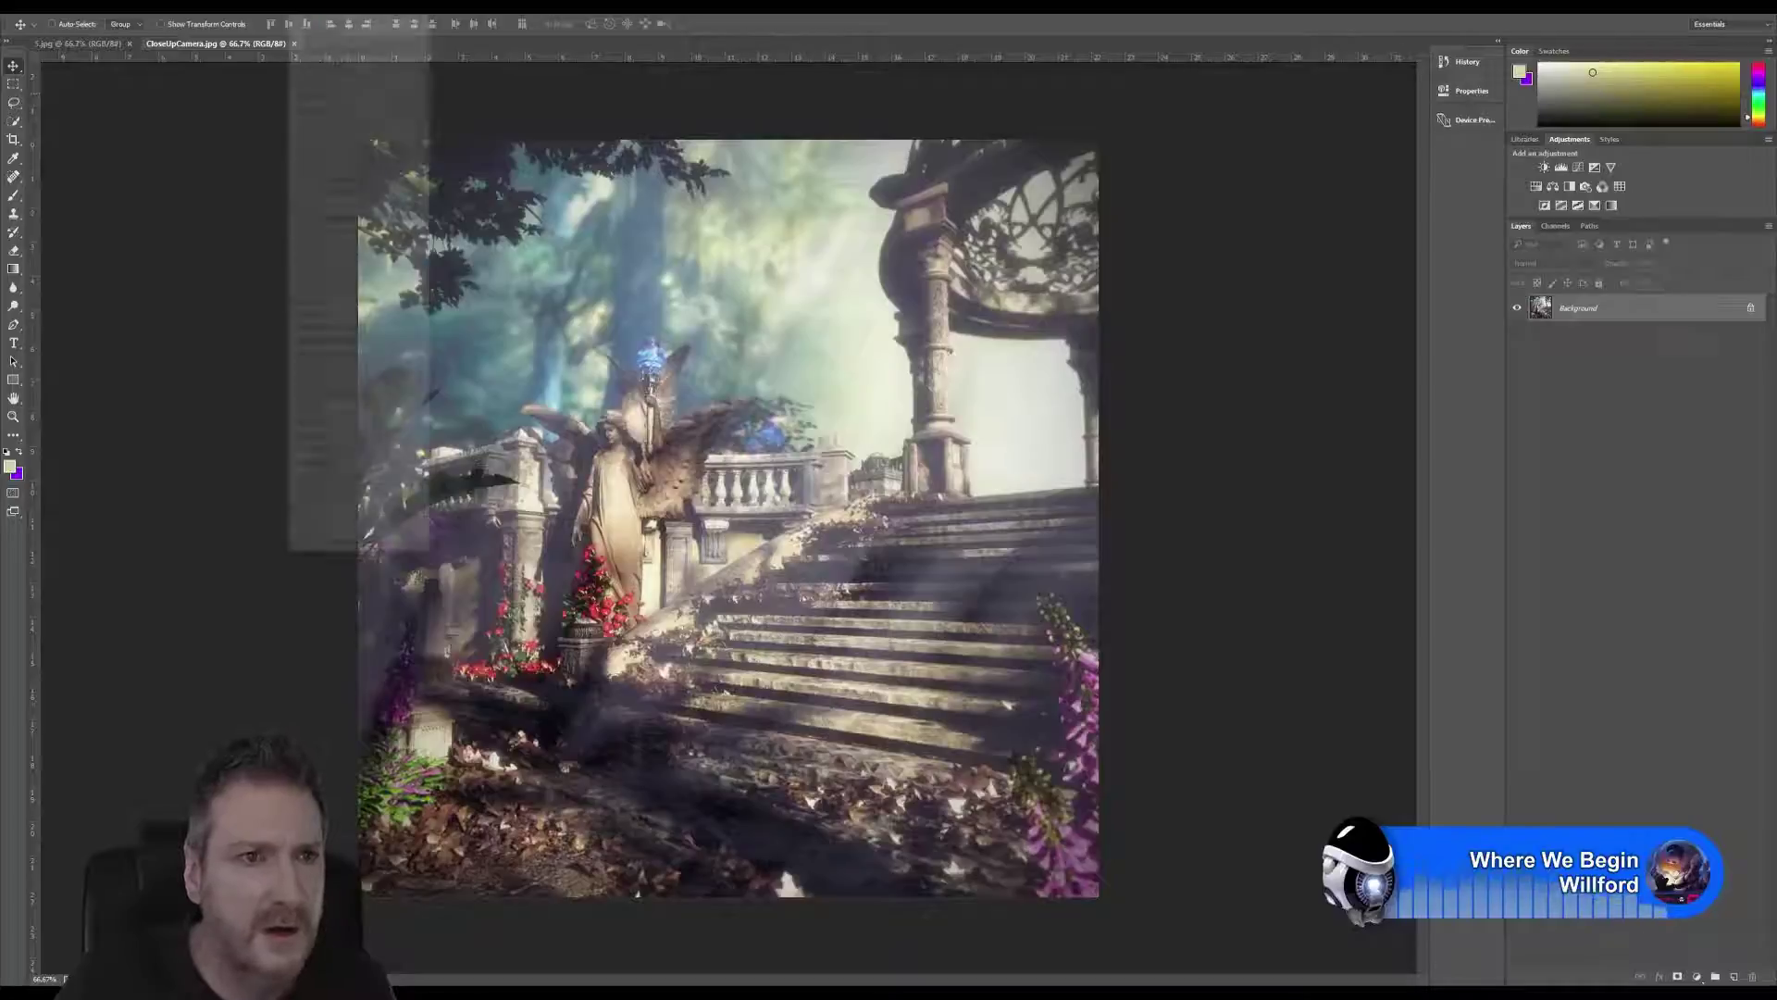
pyautogui.moveTo(315, 17)
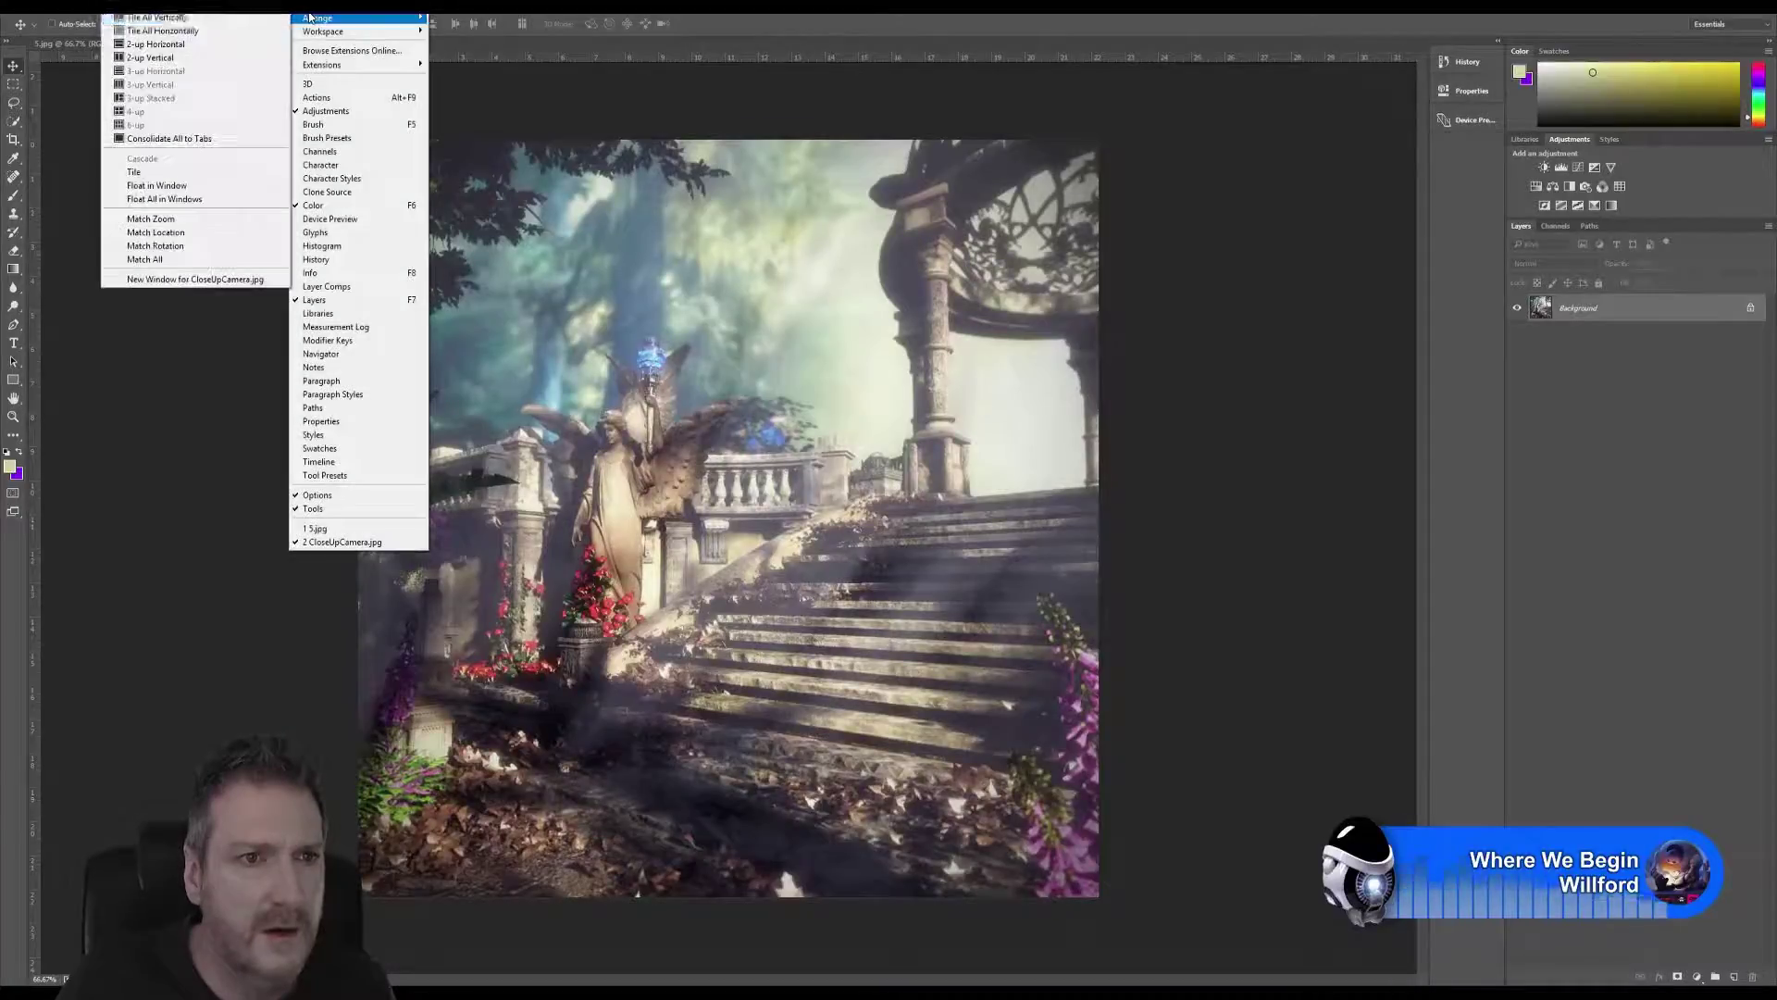
pyautogui.click(222, 57)
pyautogui.scroll(-2, 371, 398)
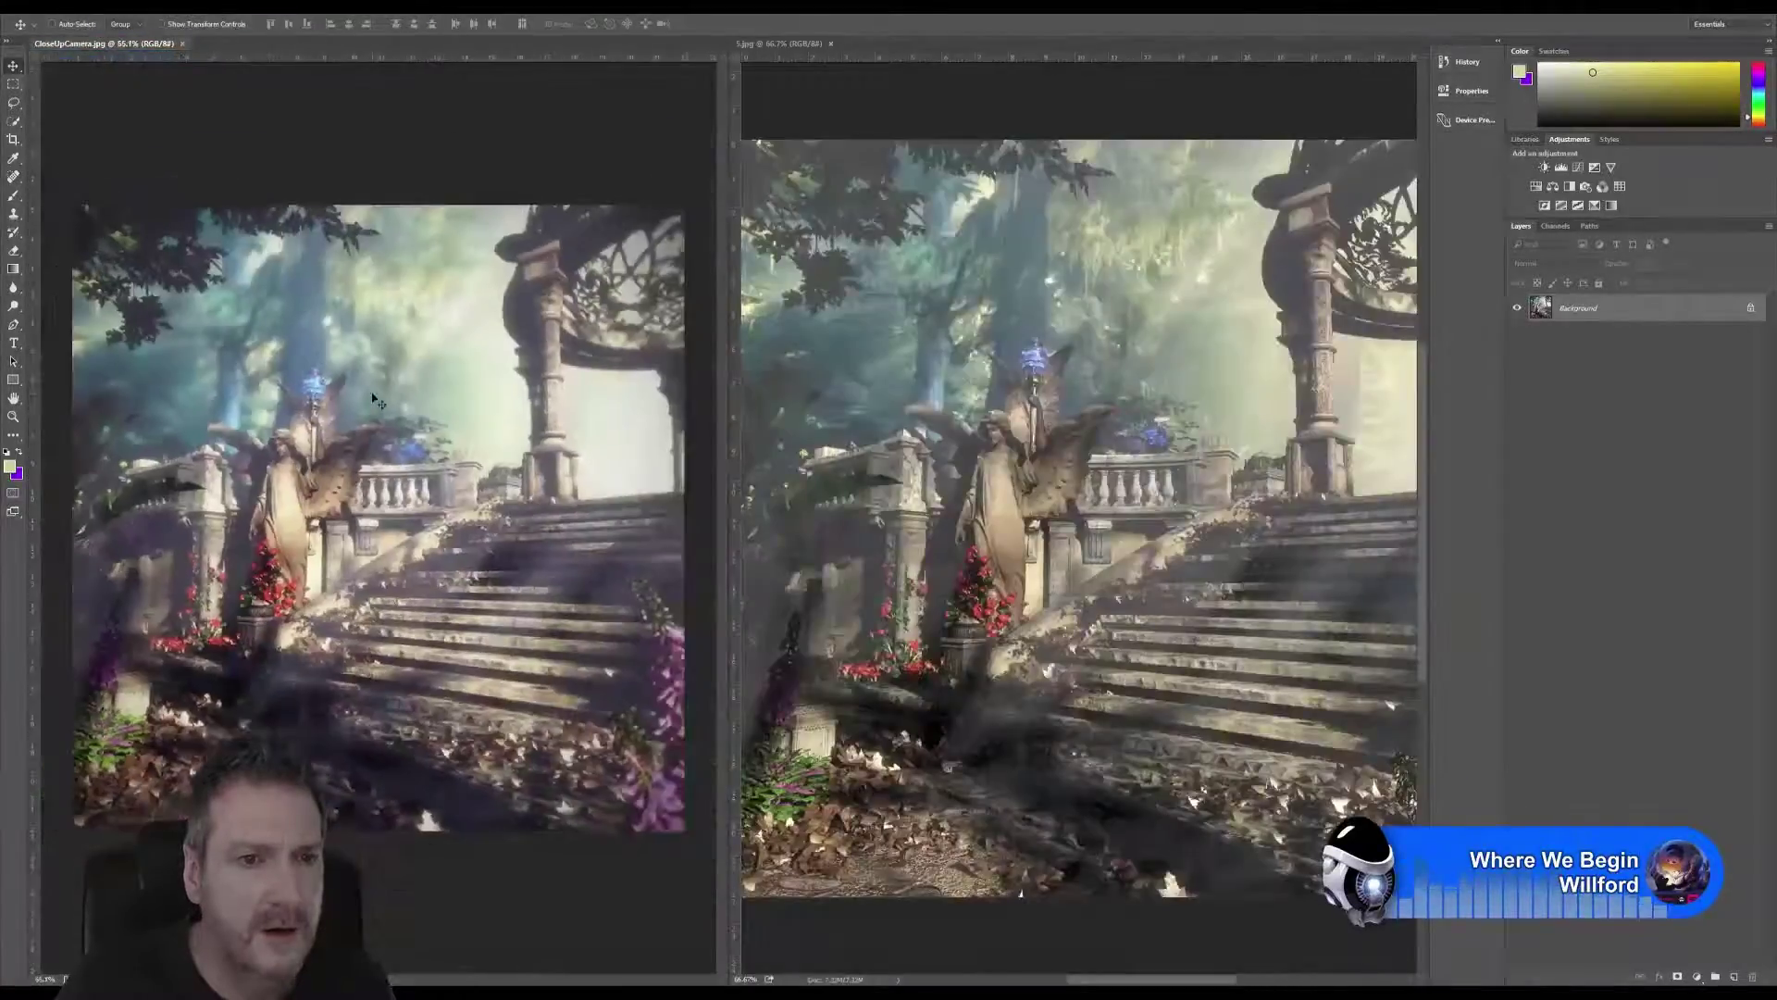
pyautogui.scroll(-3, 972, 347)
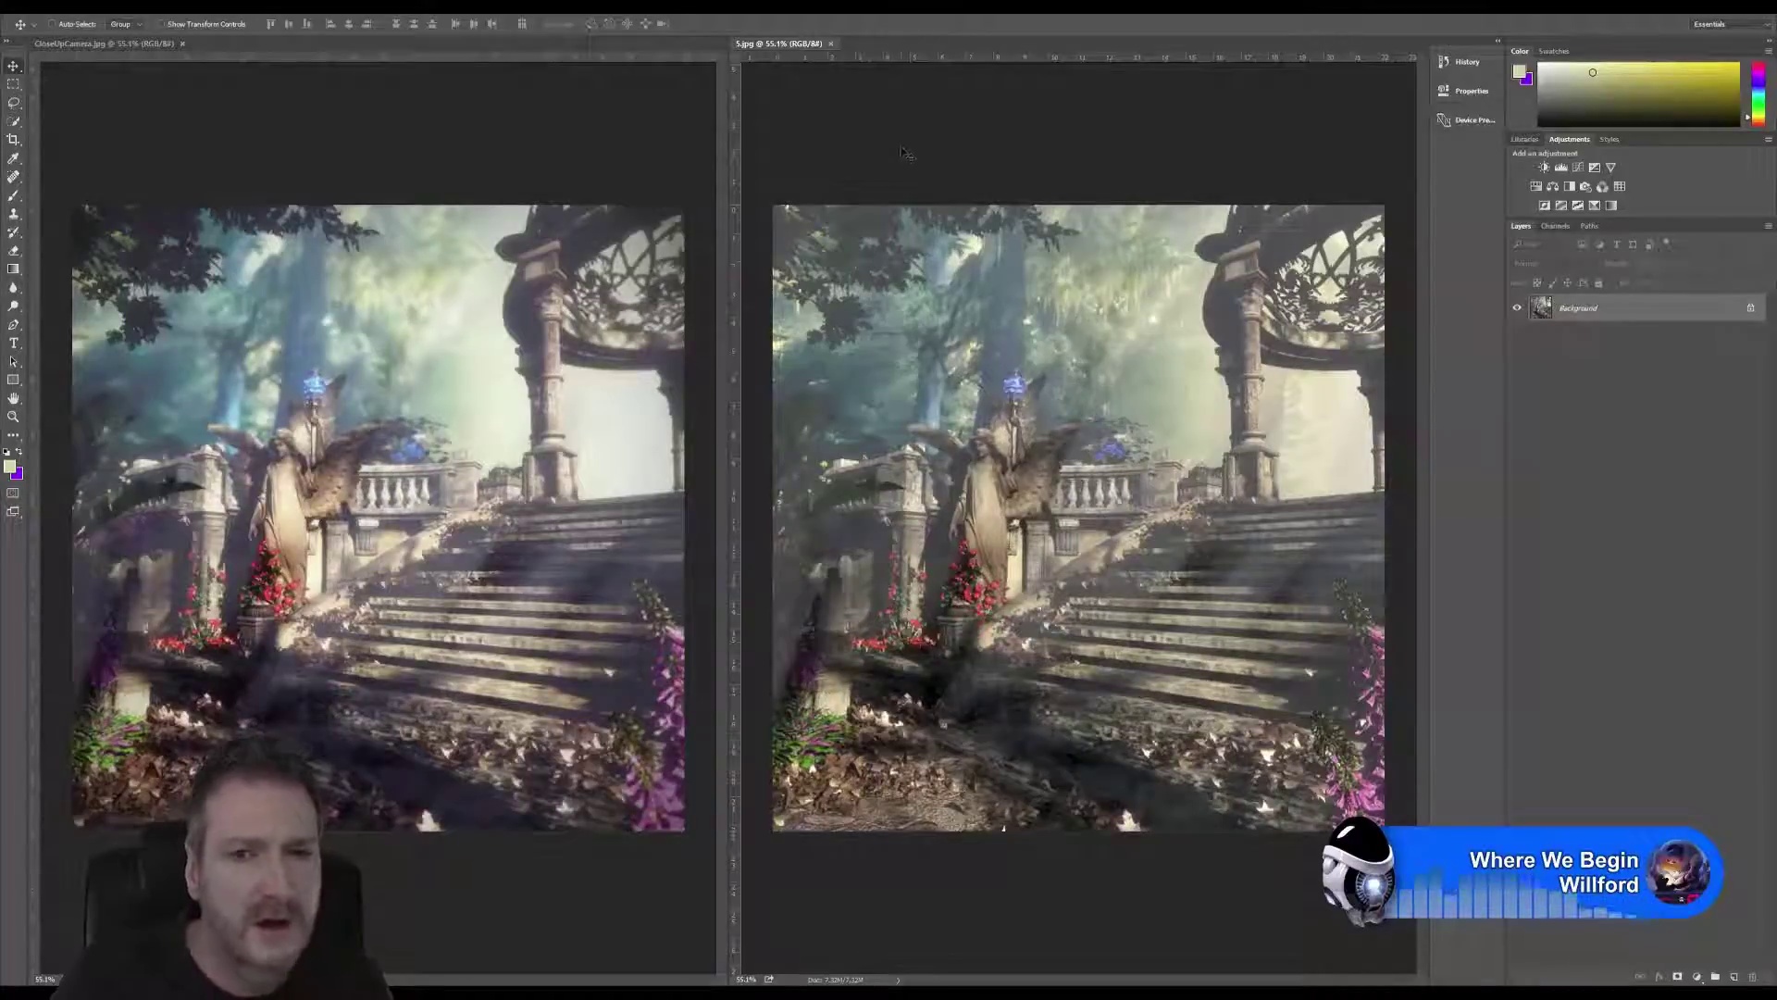
pyautogui.click(830, 45)
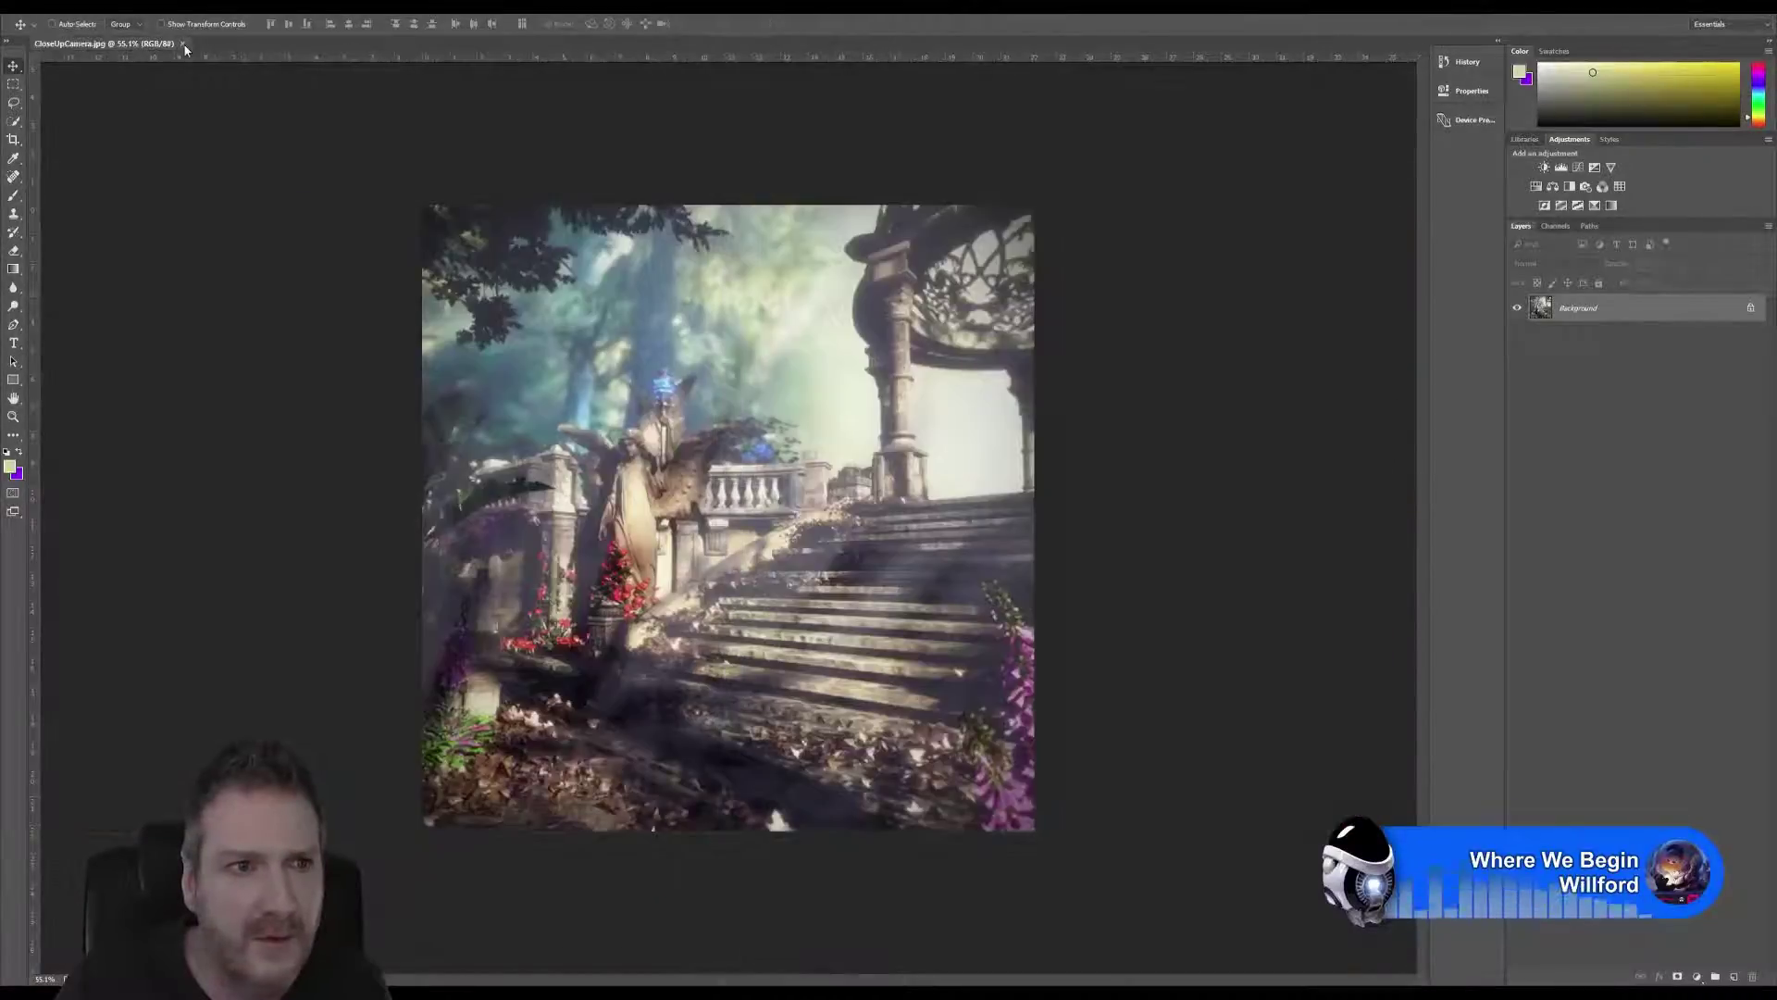
pyautogui.click(183, 43)
# Open 1.jpg and MainCamera.jpg together from the desktop.
pyautogui.click(28, 7)
pyautogui.click(245, 88)
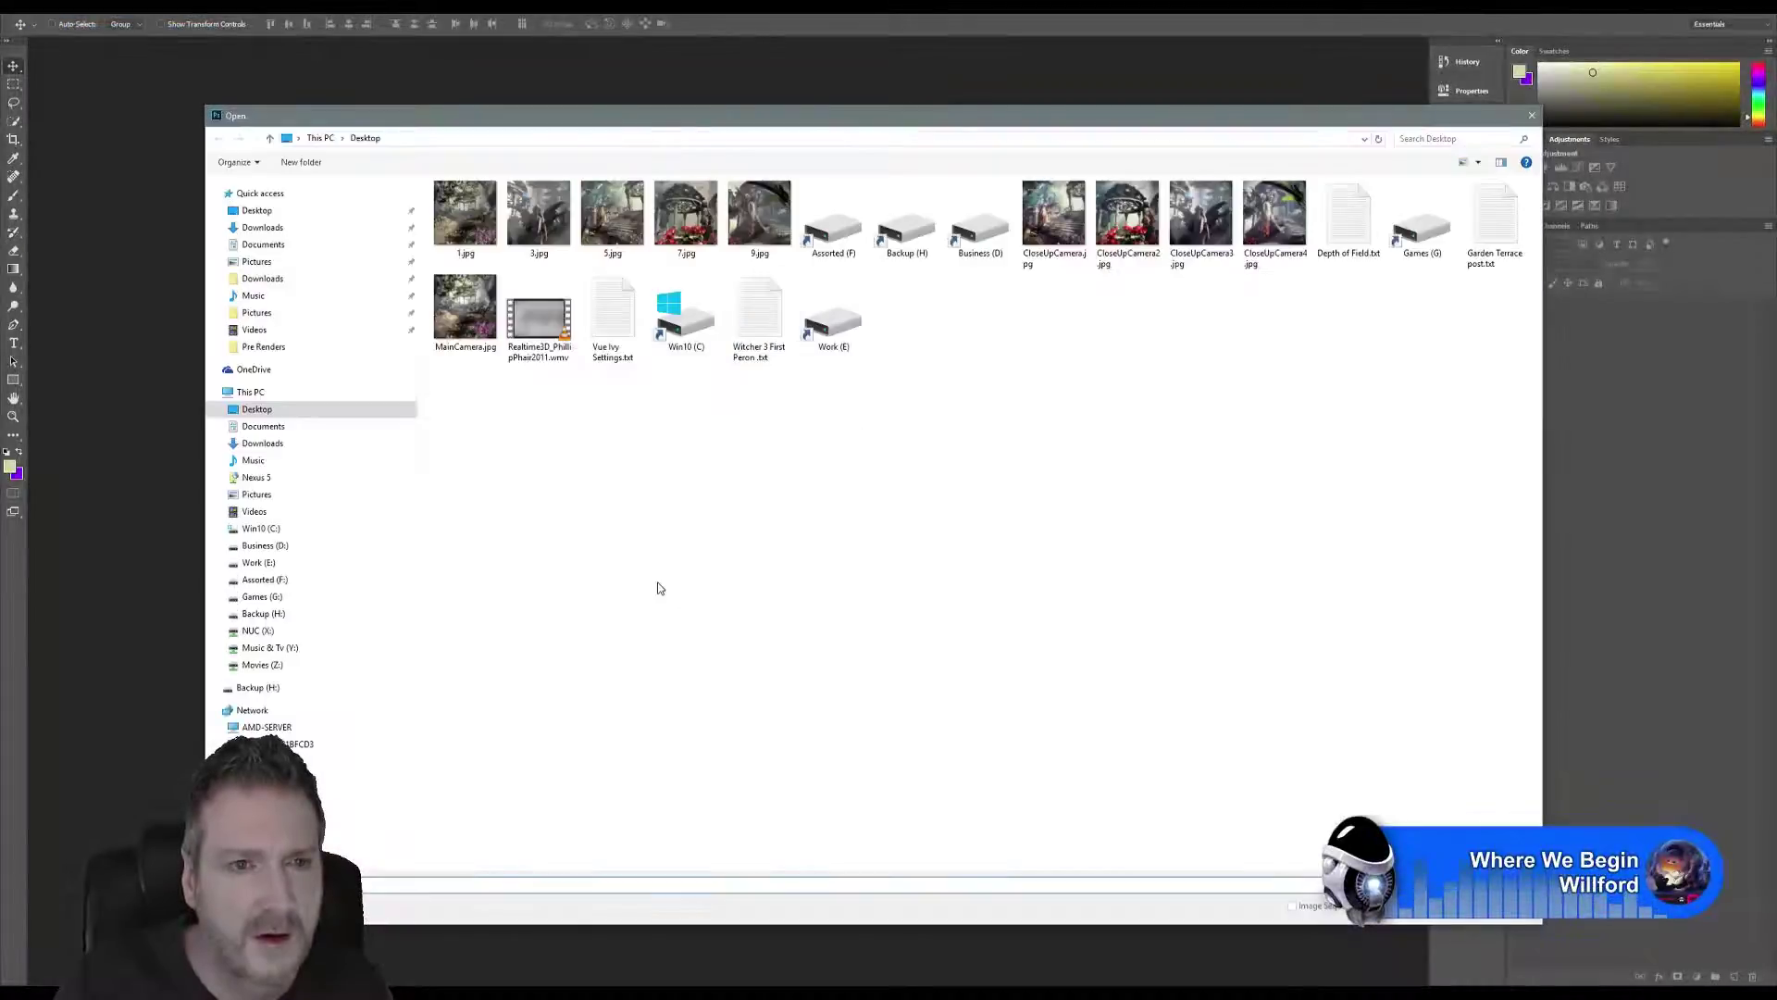
pyautogui.click(465, 214)
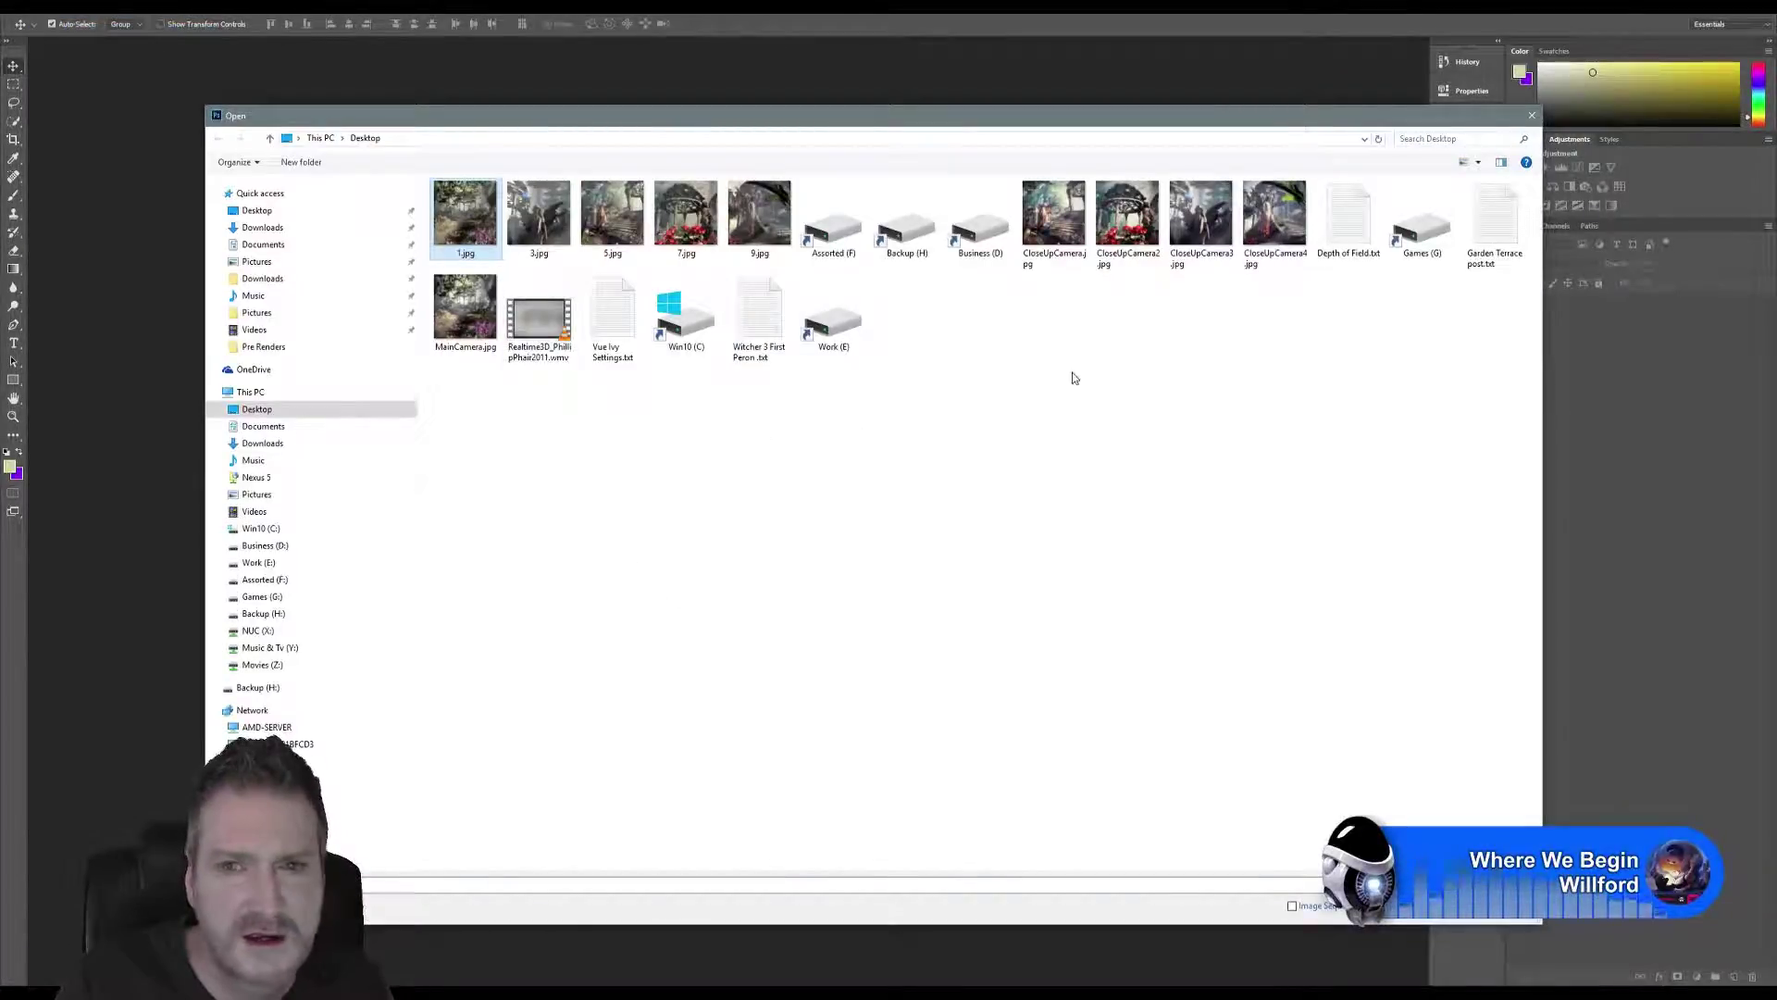
pyautogui.keyDown('ctrl'); pyautogui.click(464, 307); pyautogui.keyUp('ctrl')
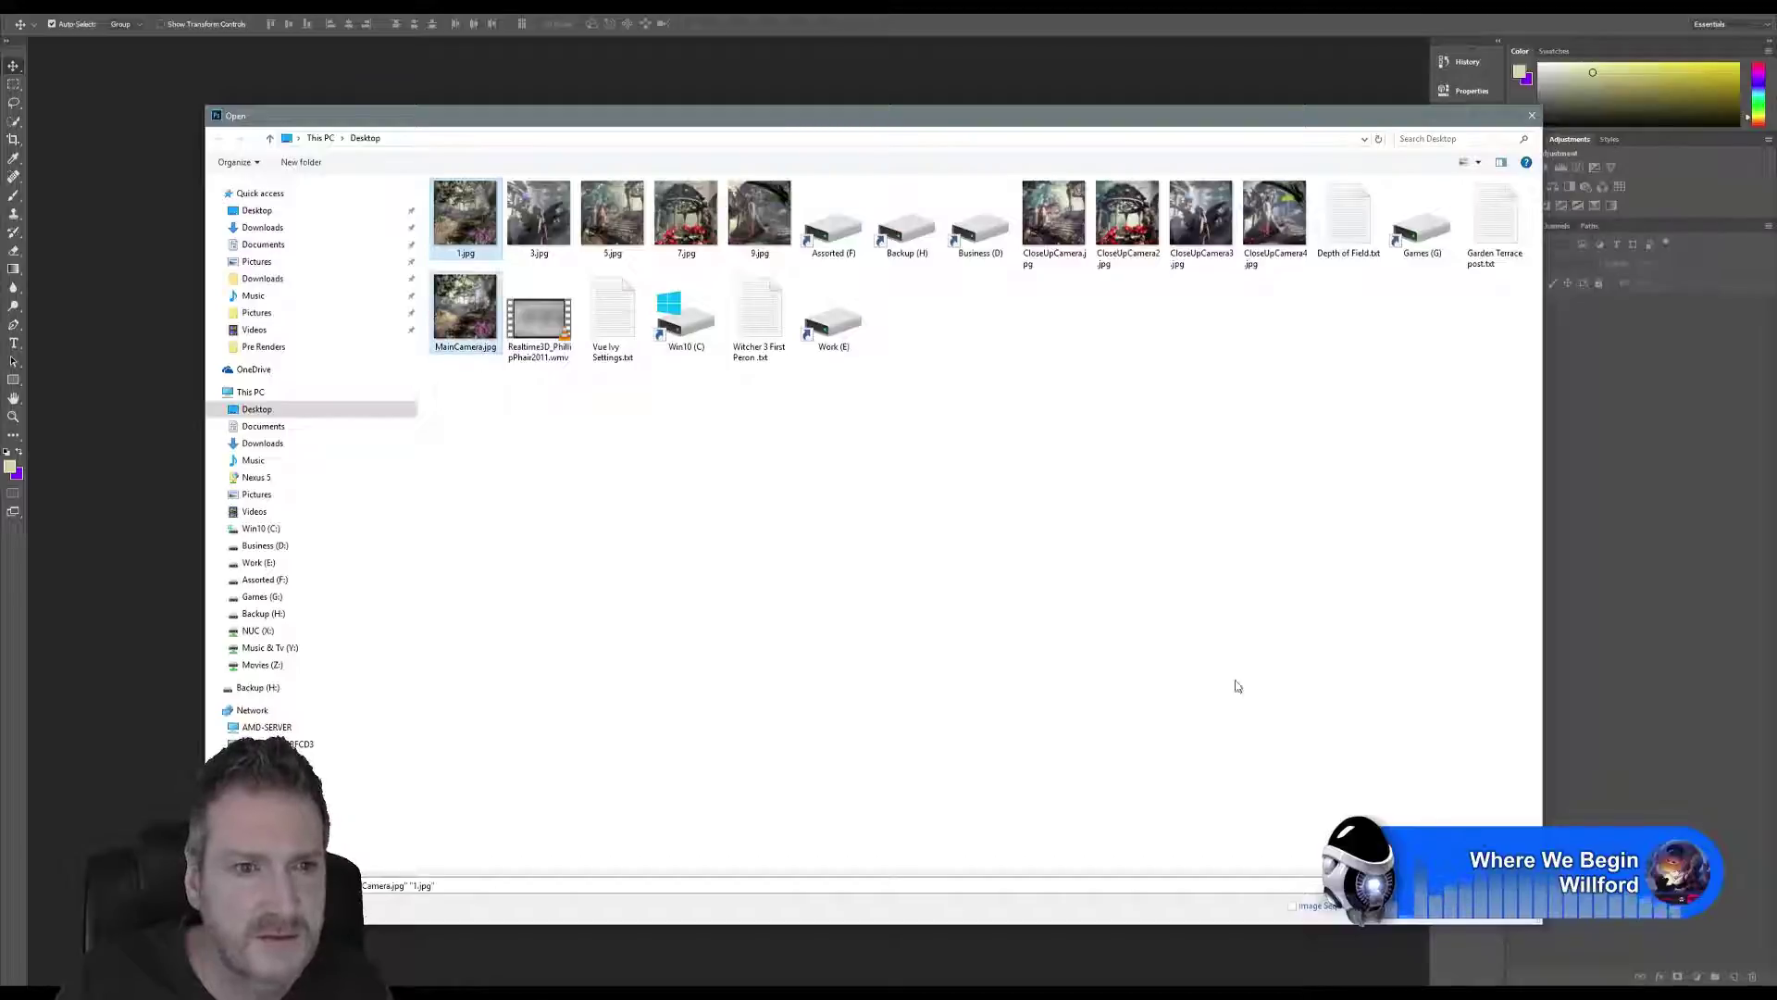
pyautogui.press('Return')
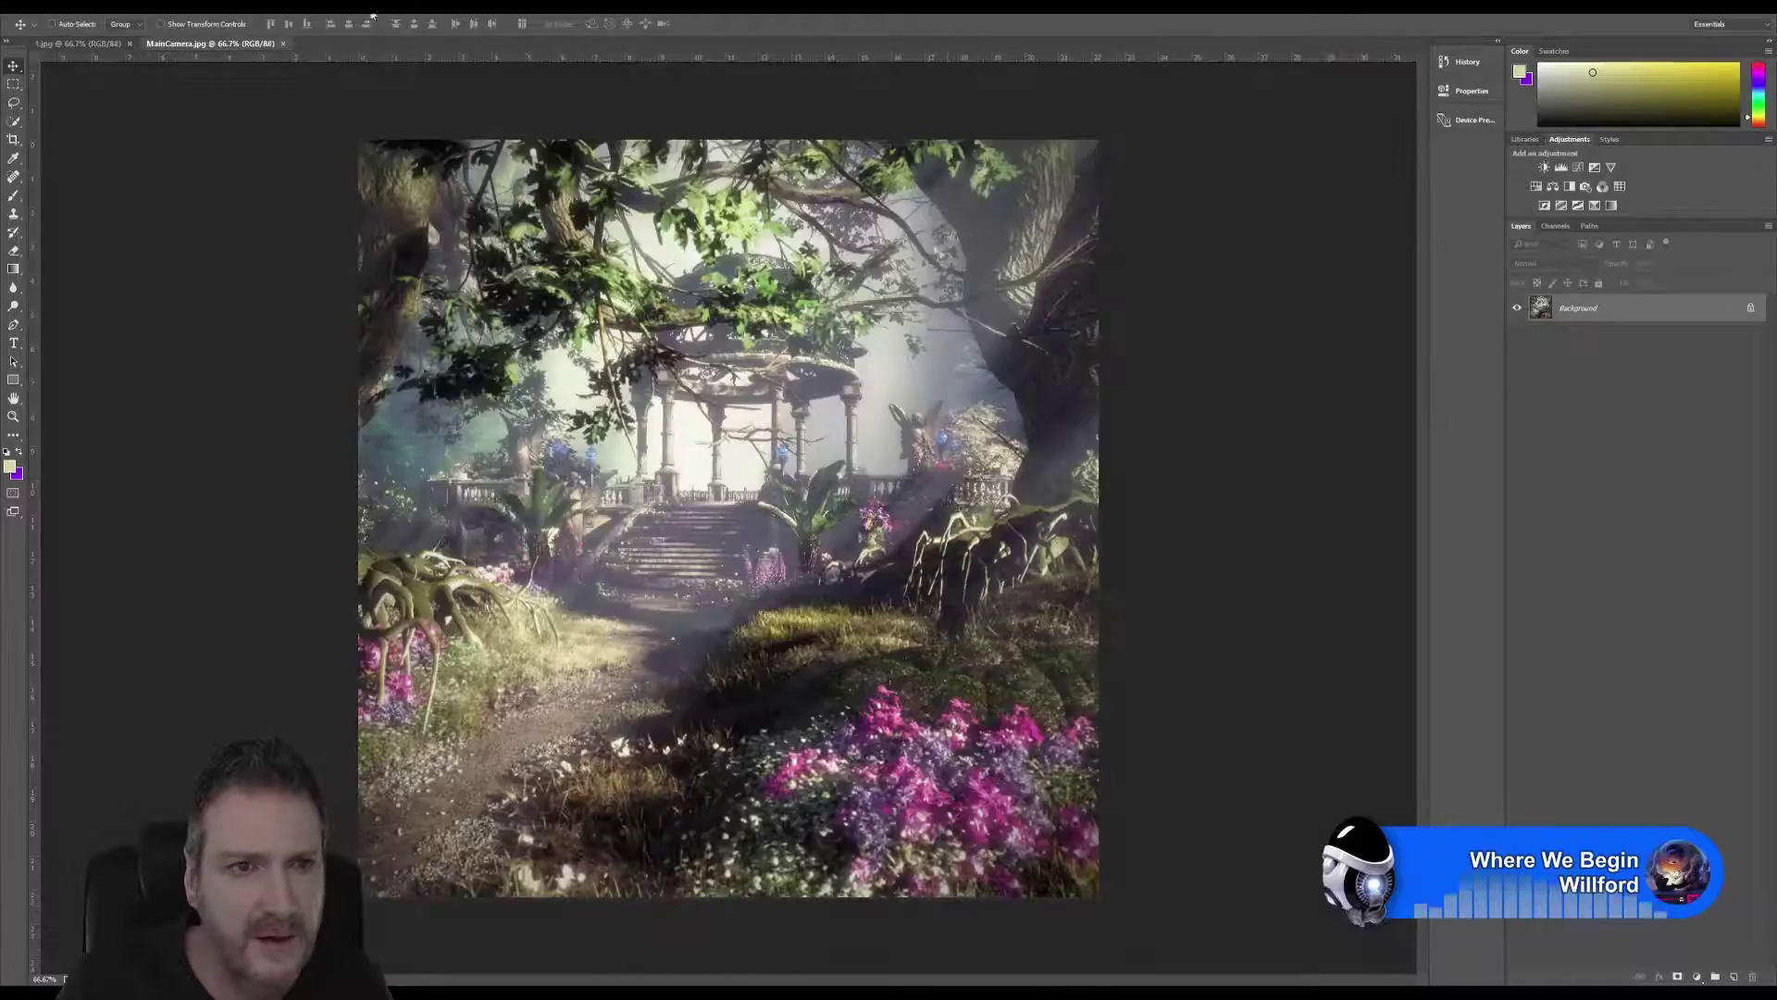
# Compare MainCamera.jpg and 1.jpg in a 2-up Vertical arrangement, both at 55.1% zoom.
pyautogui.hotkey('alt', 'w')
pyautogui.moveTo(317, 17)
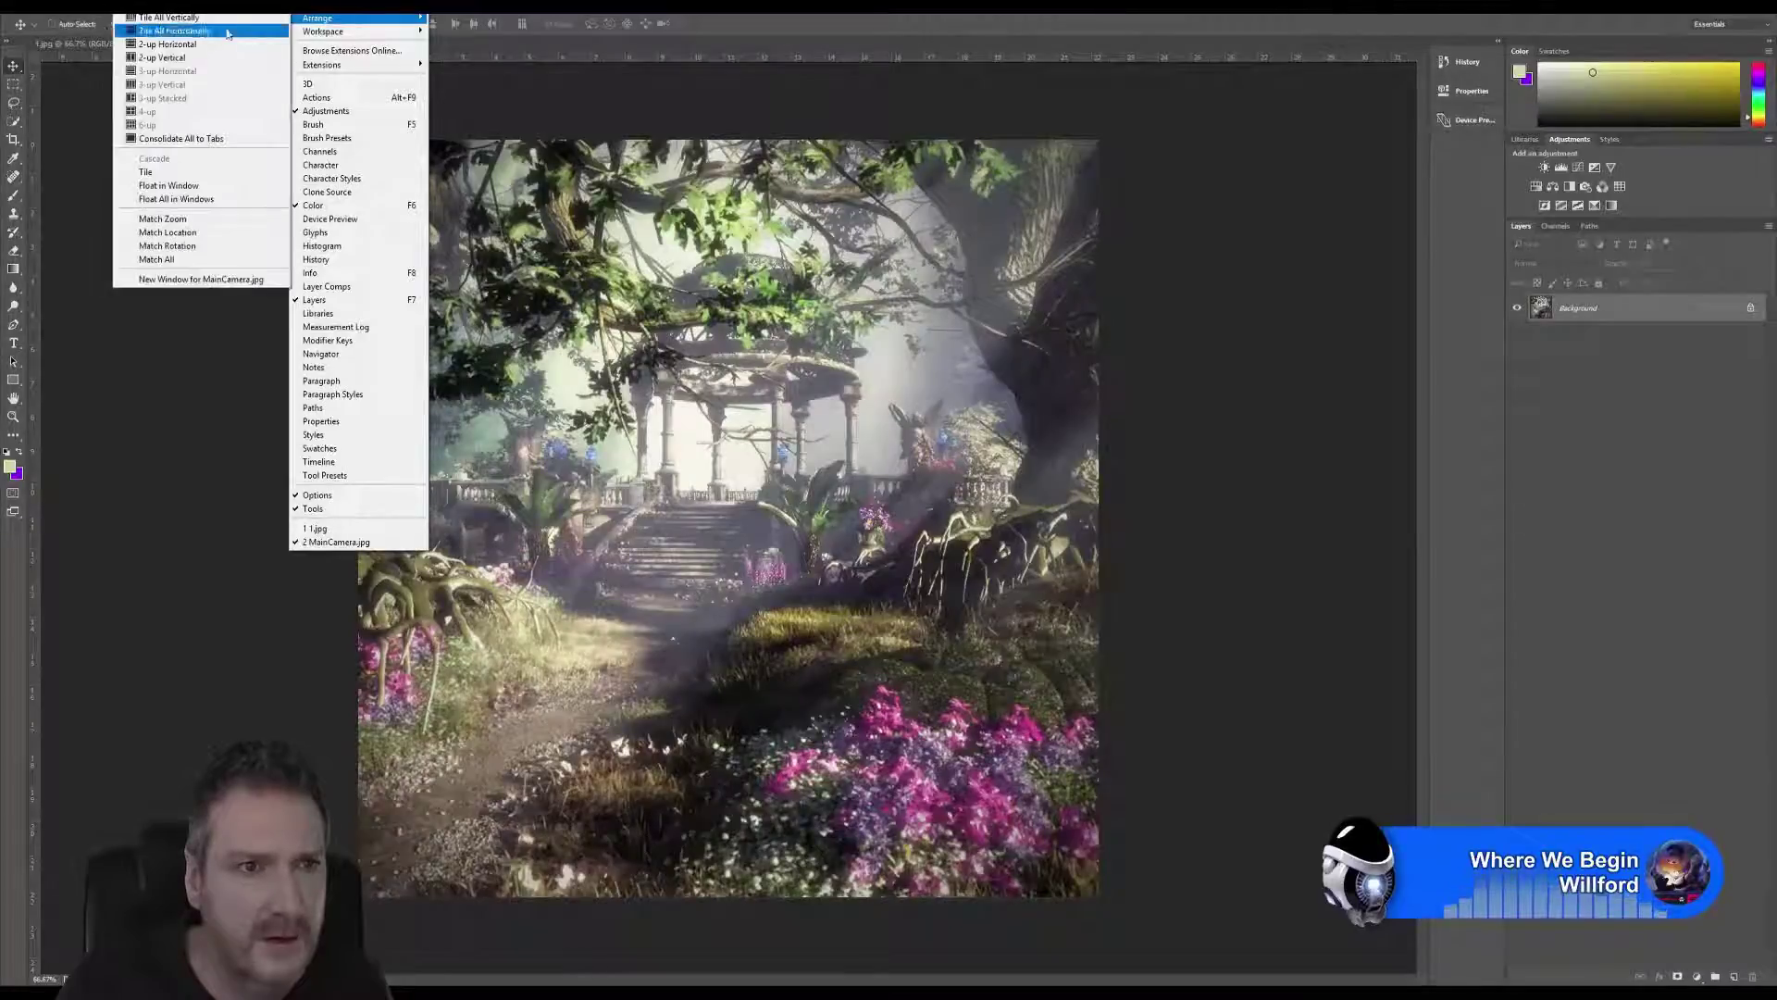
pyautogui.click(182, 59)
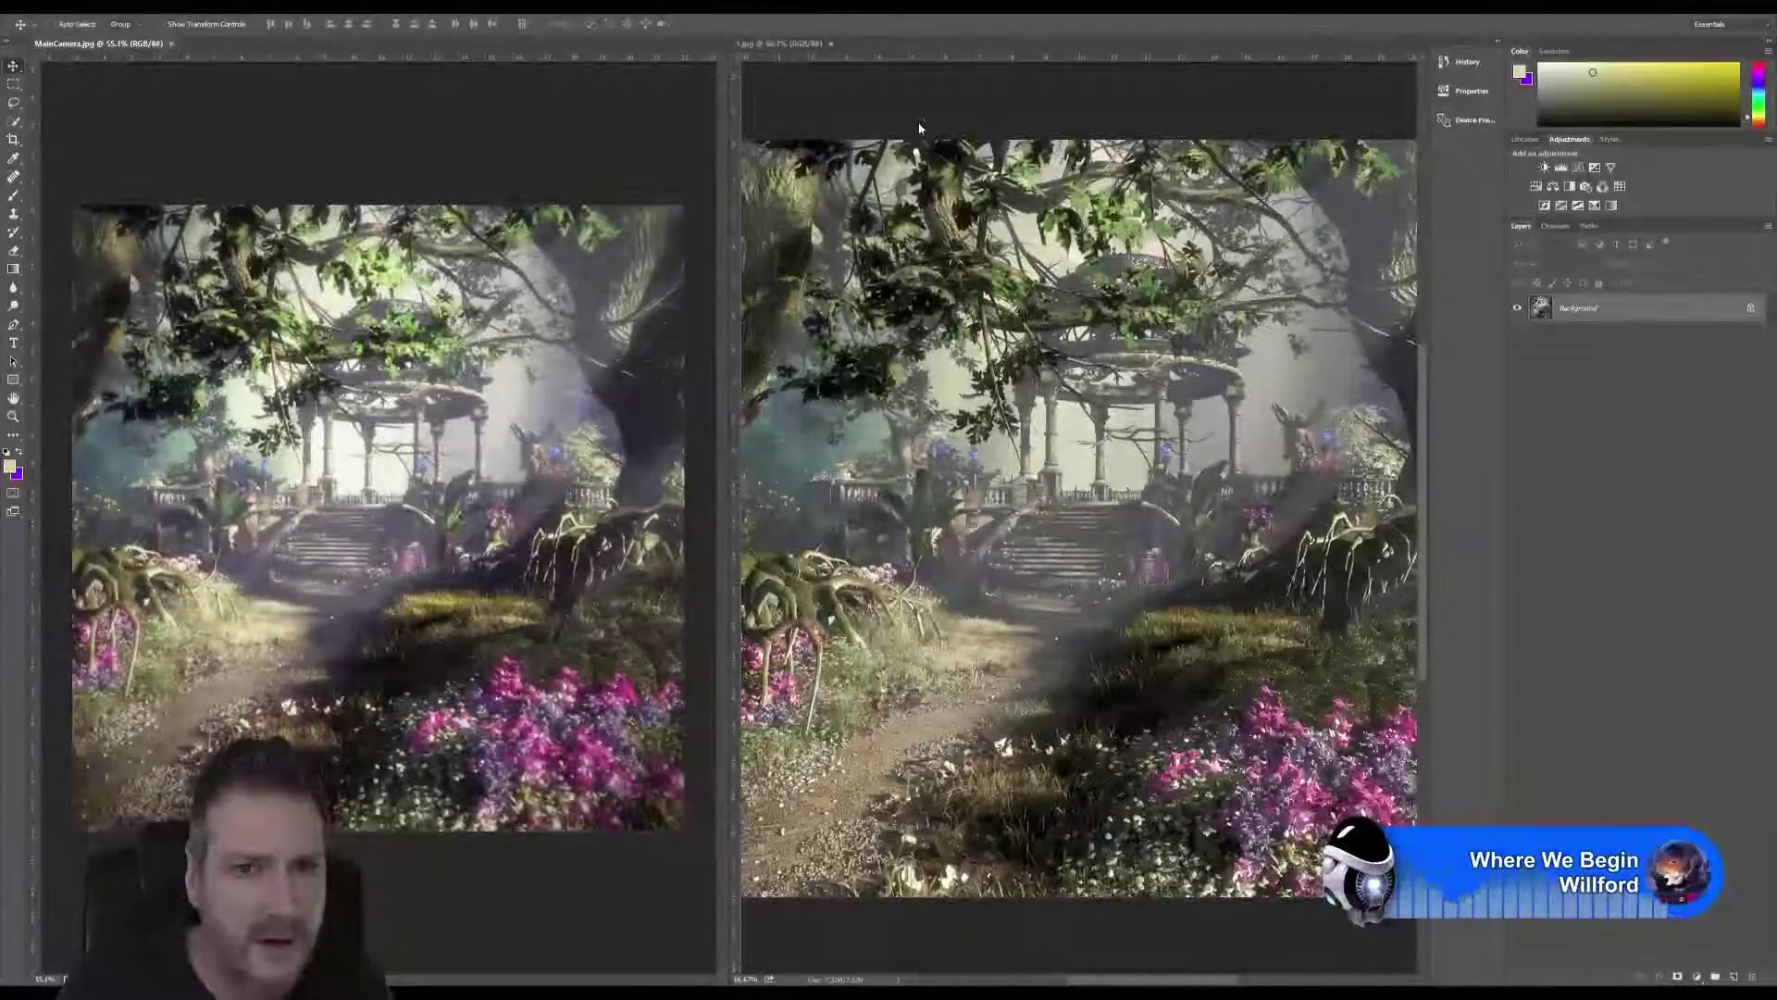
pyautogui.hotkey('ctrl', '-')
pyautogui.hotkey('ctrl', '0')
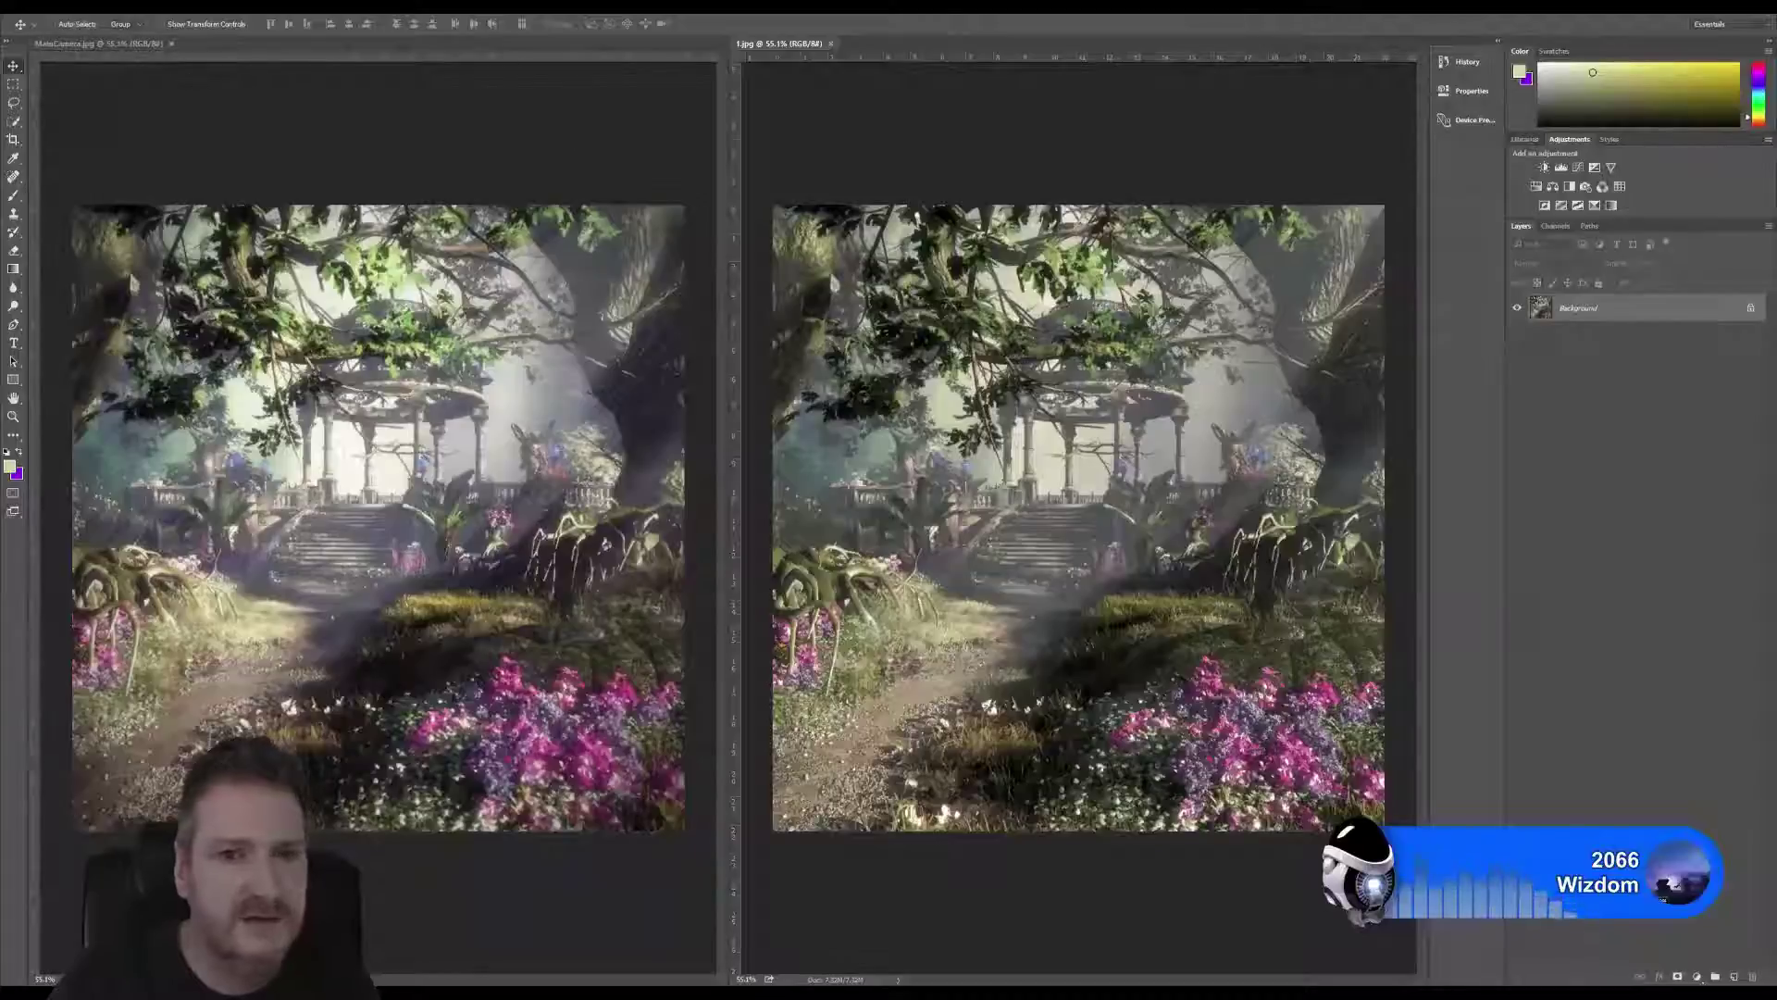
# Close 1.jpg and examine MainCamera.jpg centred at 88.7% zoom with all panels hidden.
pyautogui.click(830, 44)
pyautogui.scroll(2, 848, 521)
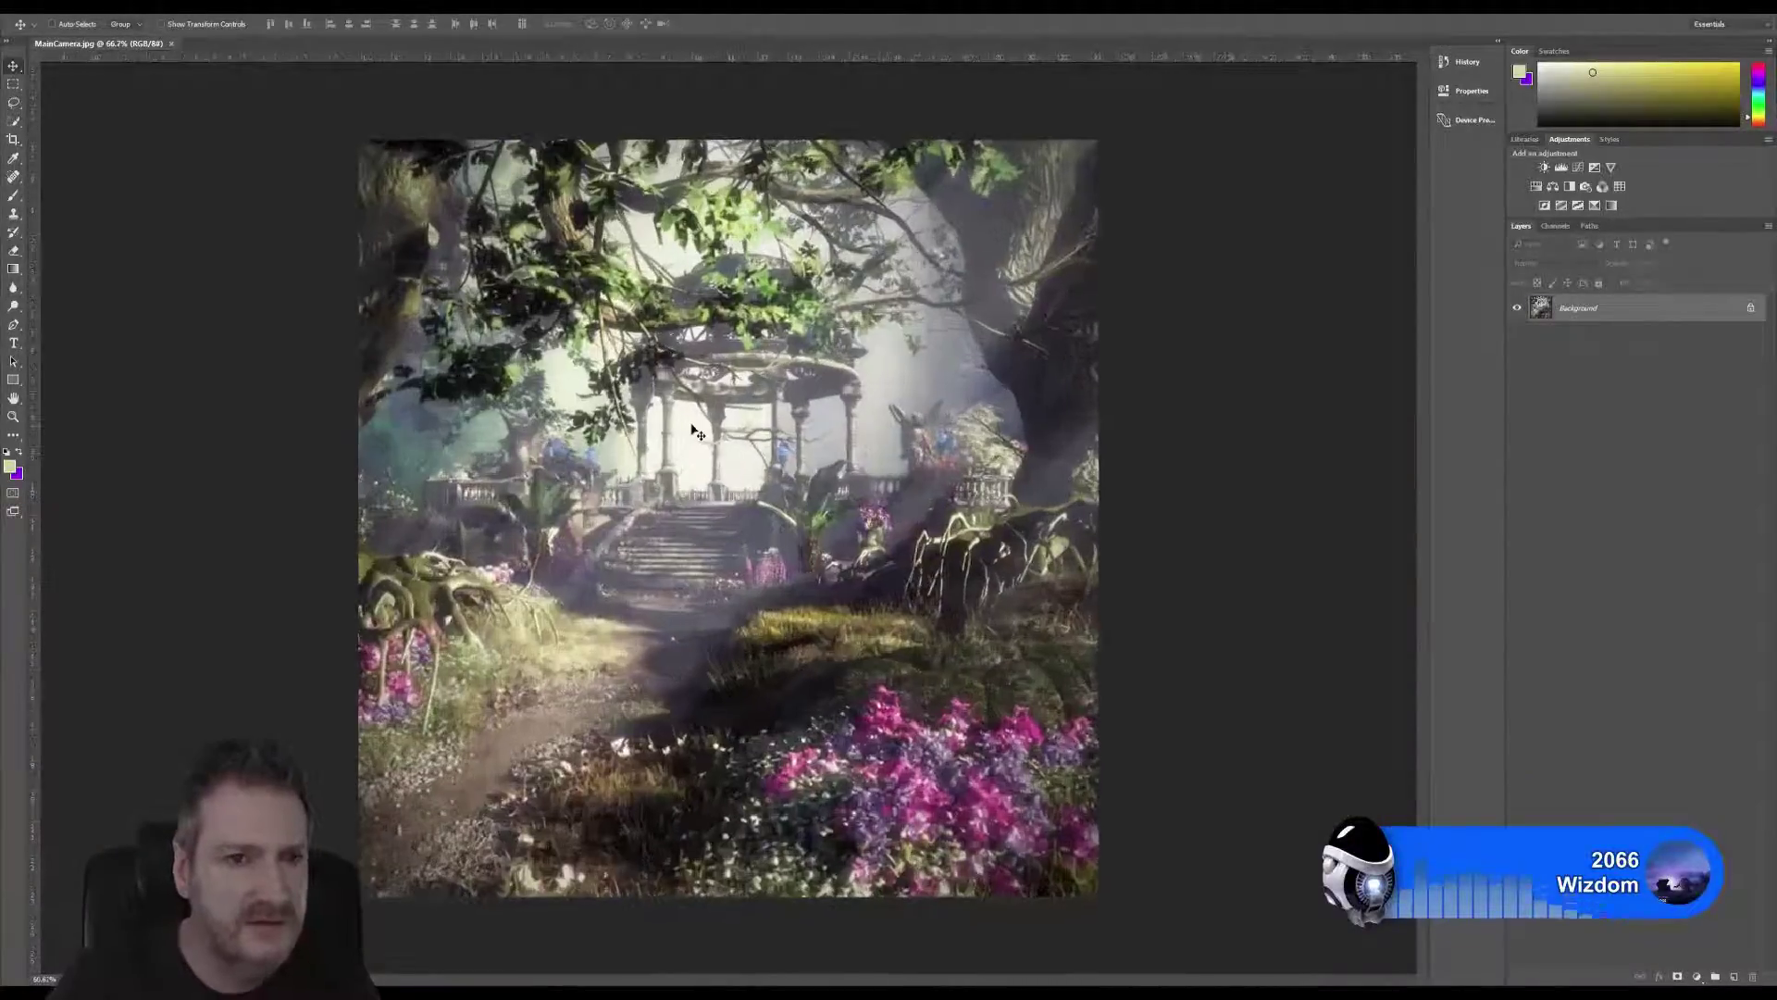
pyautogui.press('Tab')
pyautogui.scroll(2, 939, 481)
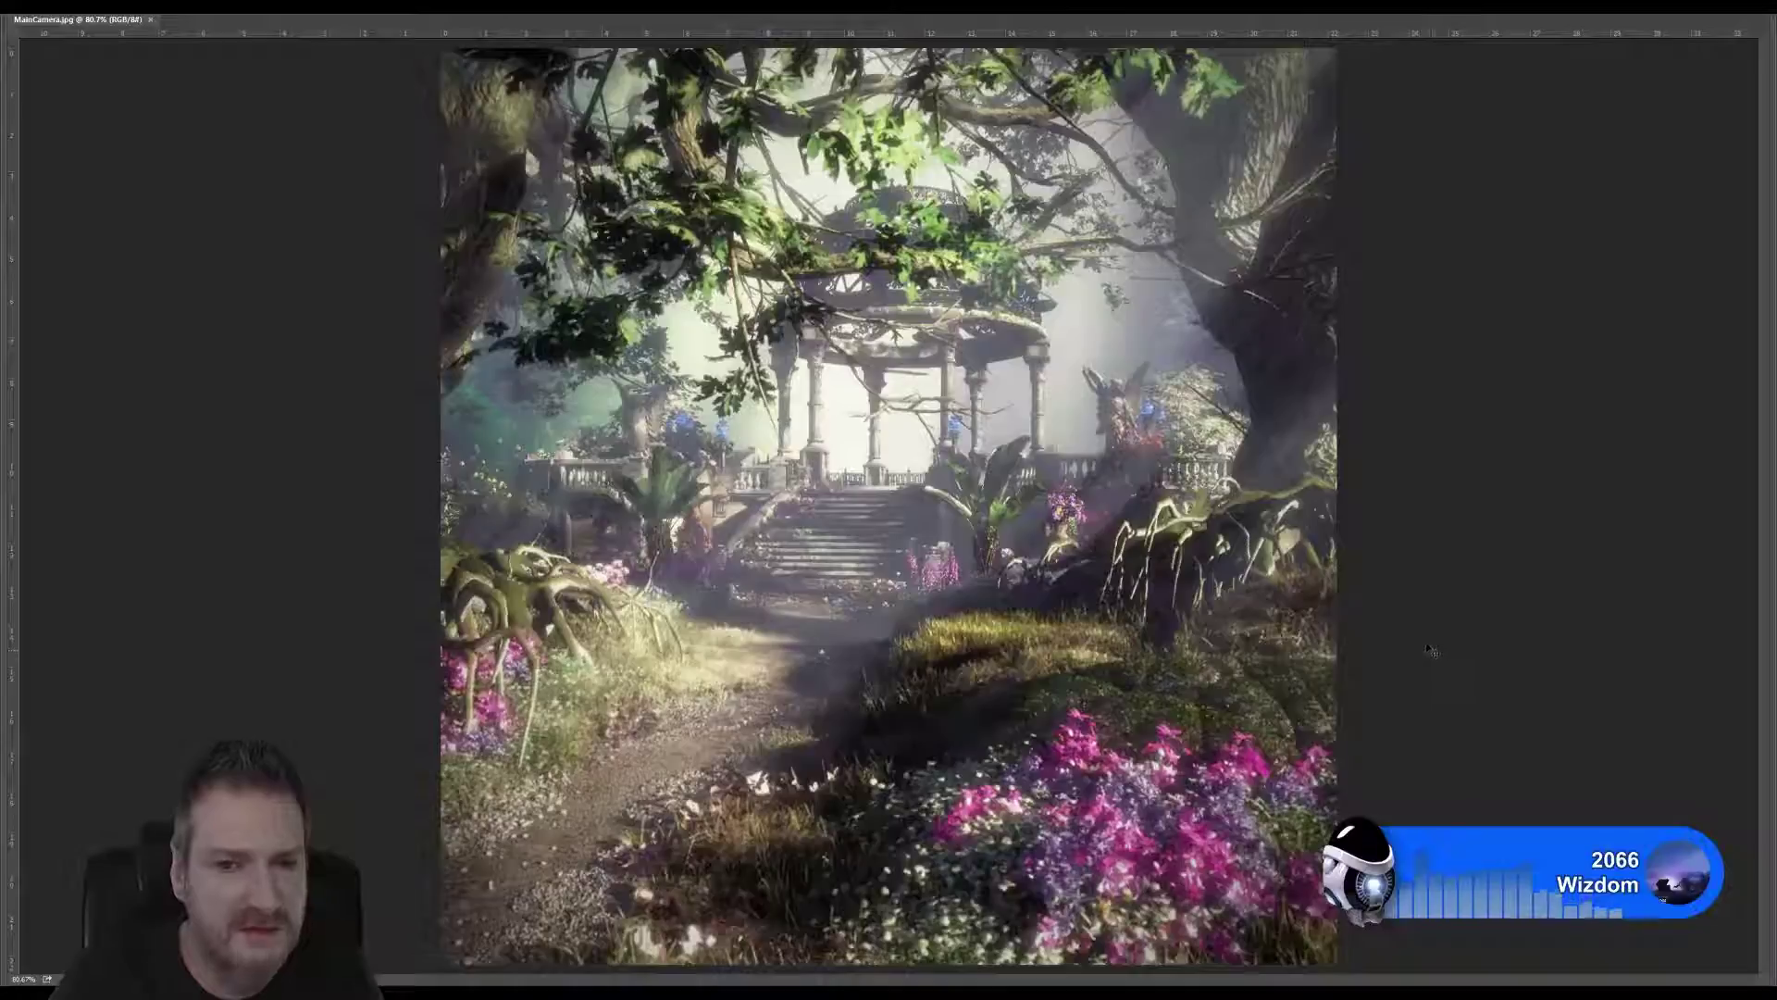
pyautogui.scroll(1, 1428, 648)
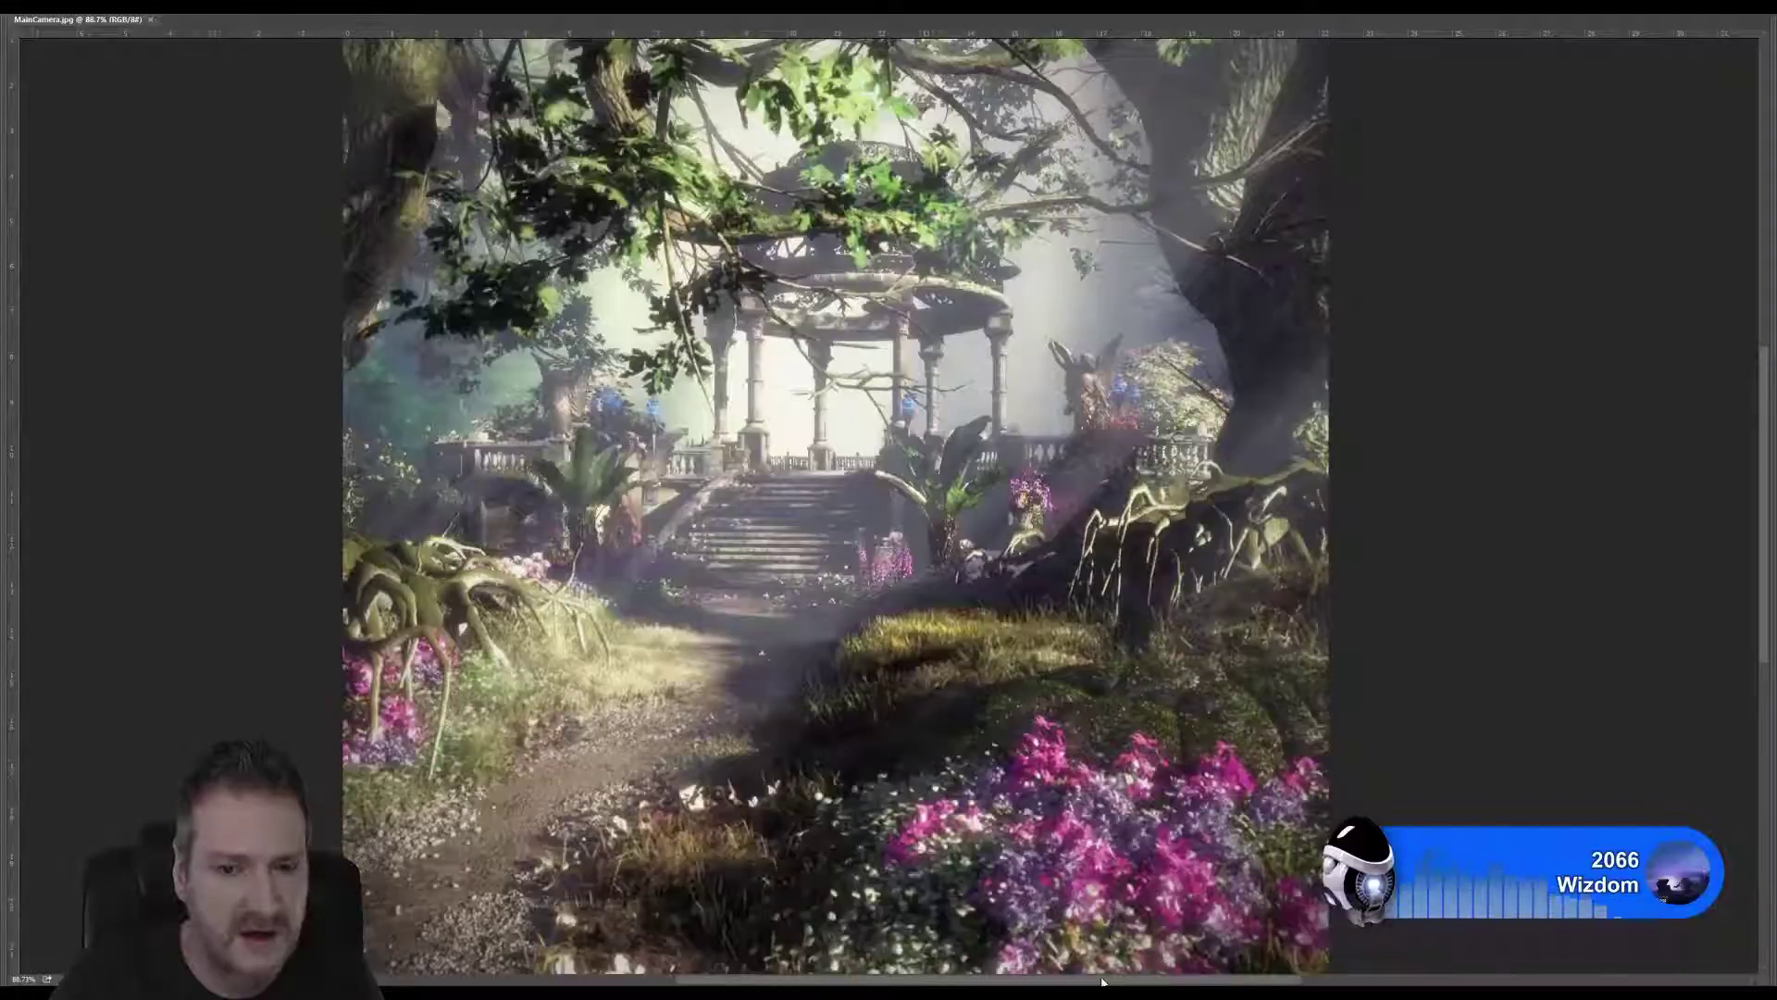
pyautogui.moveTo(1101, 981); pyautogui.dragTo(1078, 983)
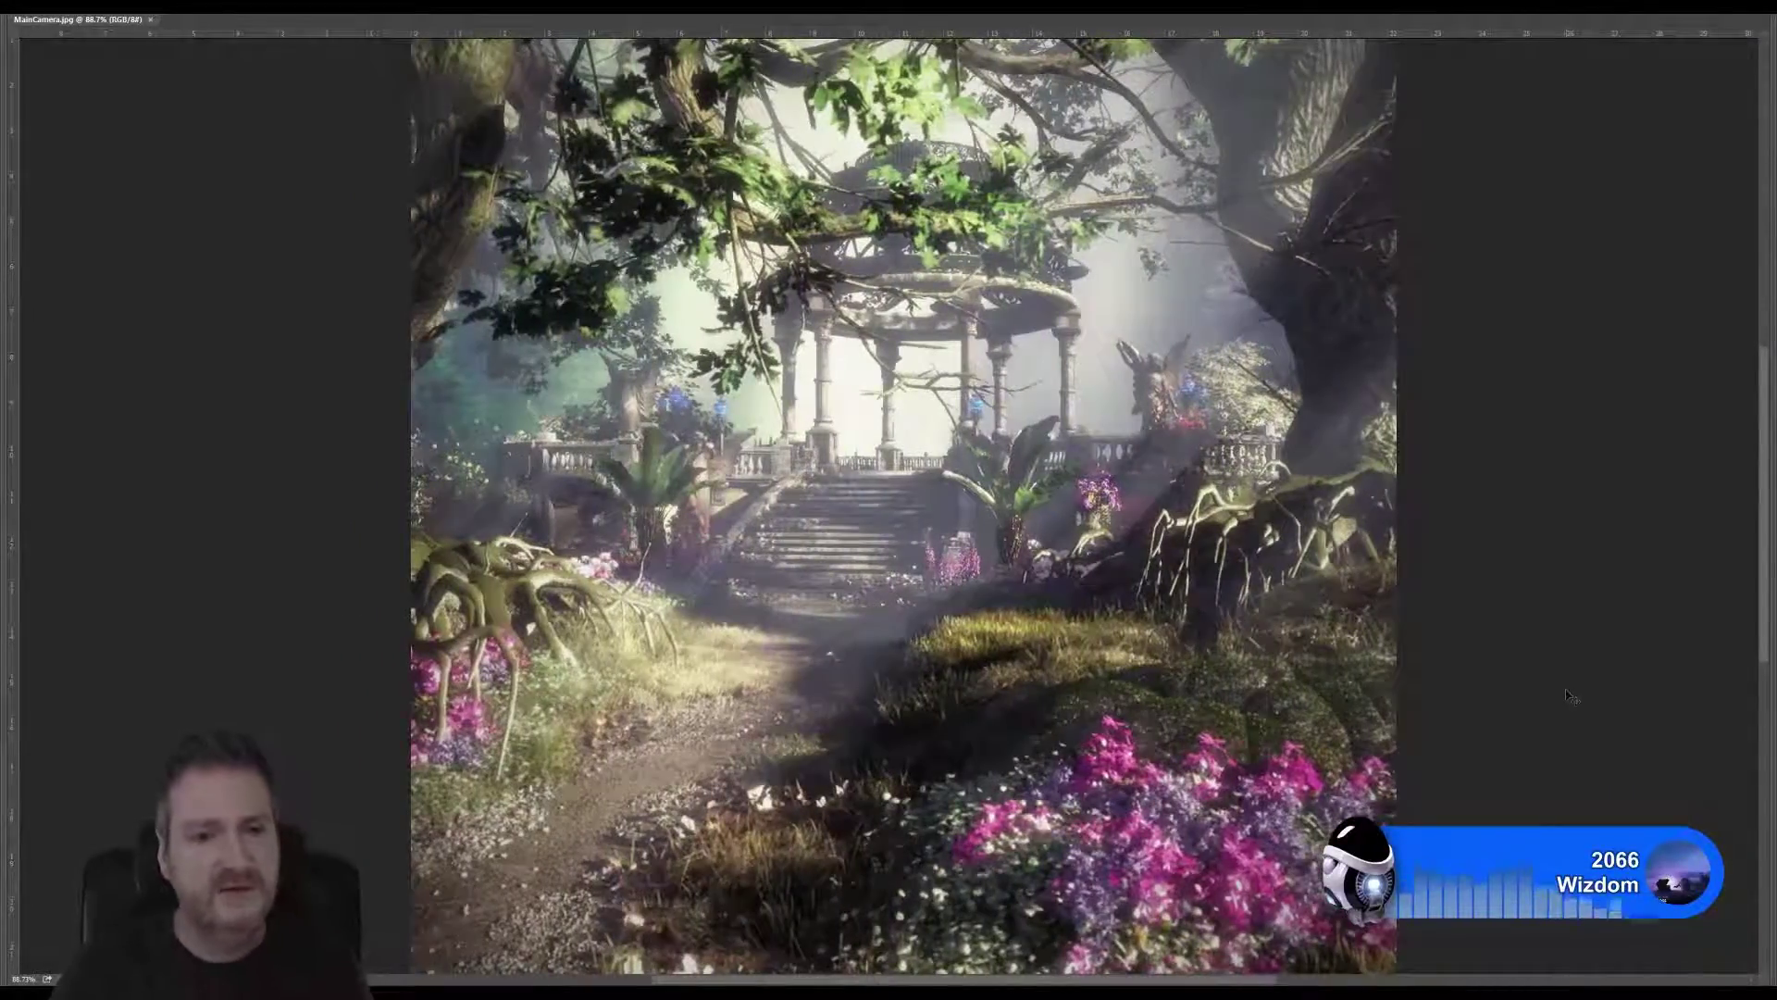
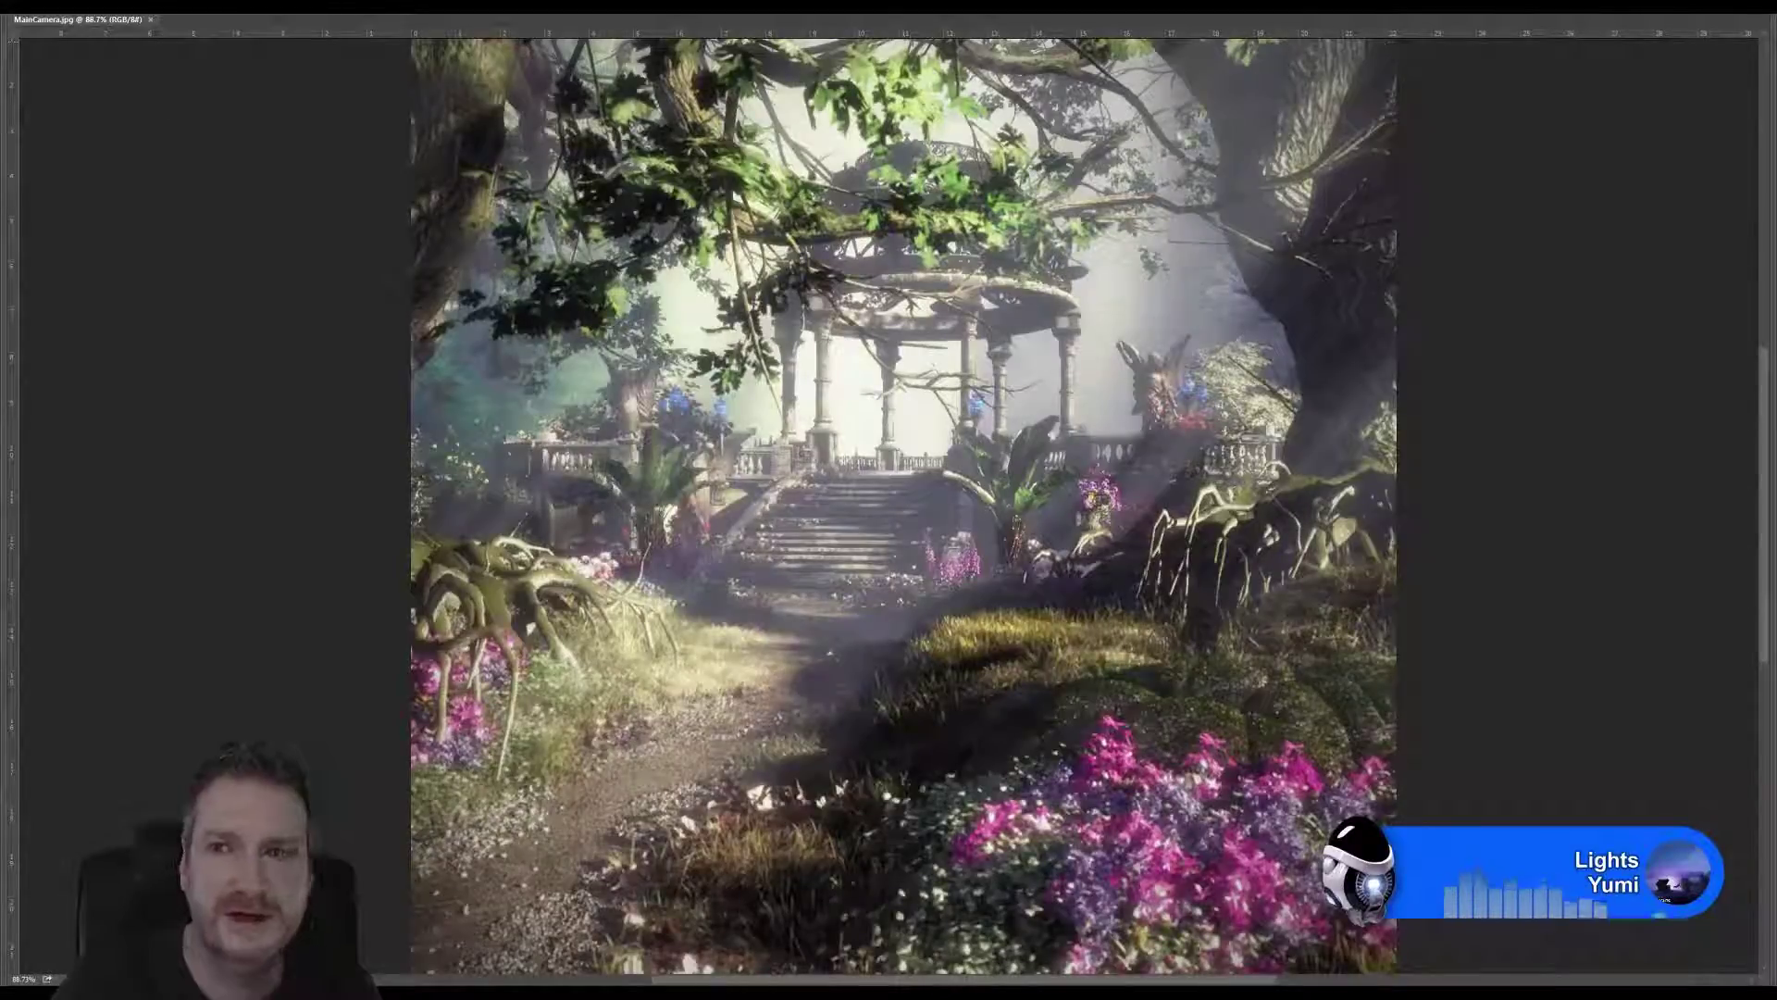
# Restore the hidden panels, close MainCamera.jpg and switch to the desktop.
pyautogui.press('f')
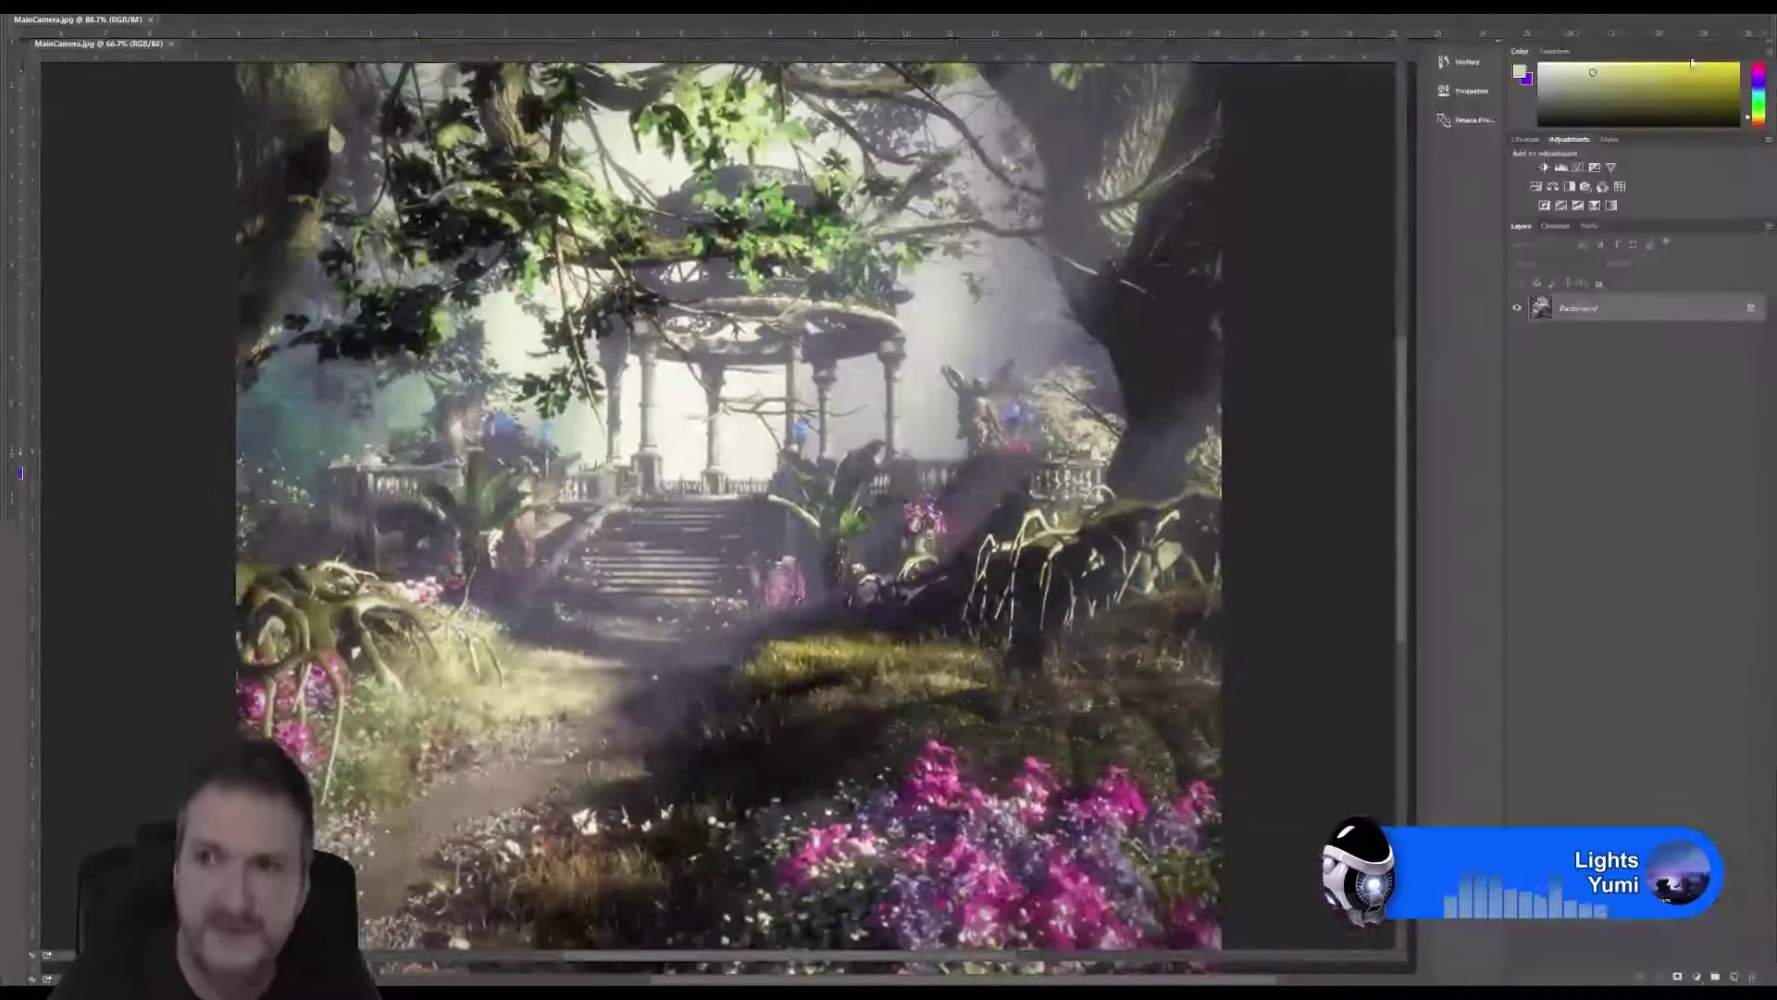
pyautogui.hotkey('ctrl', 'w')
pyautogui.press('super+d')
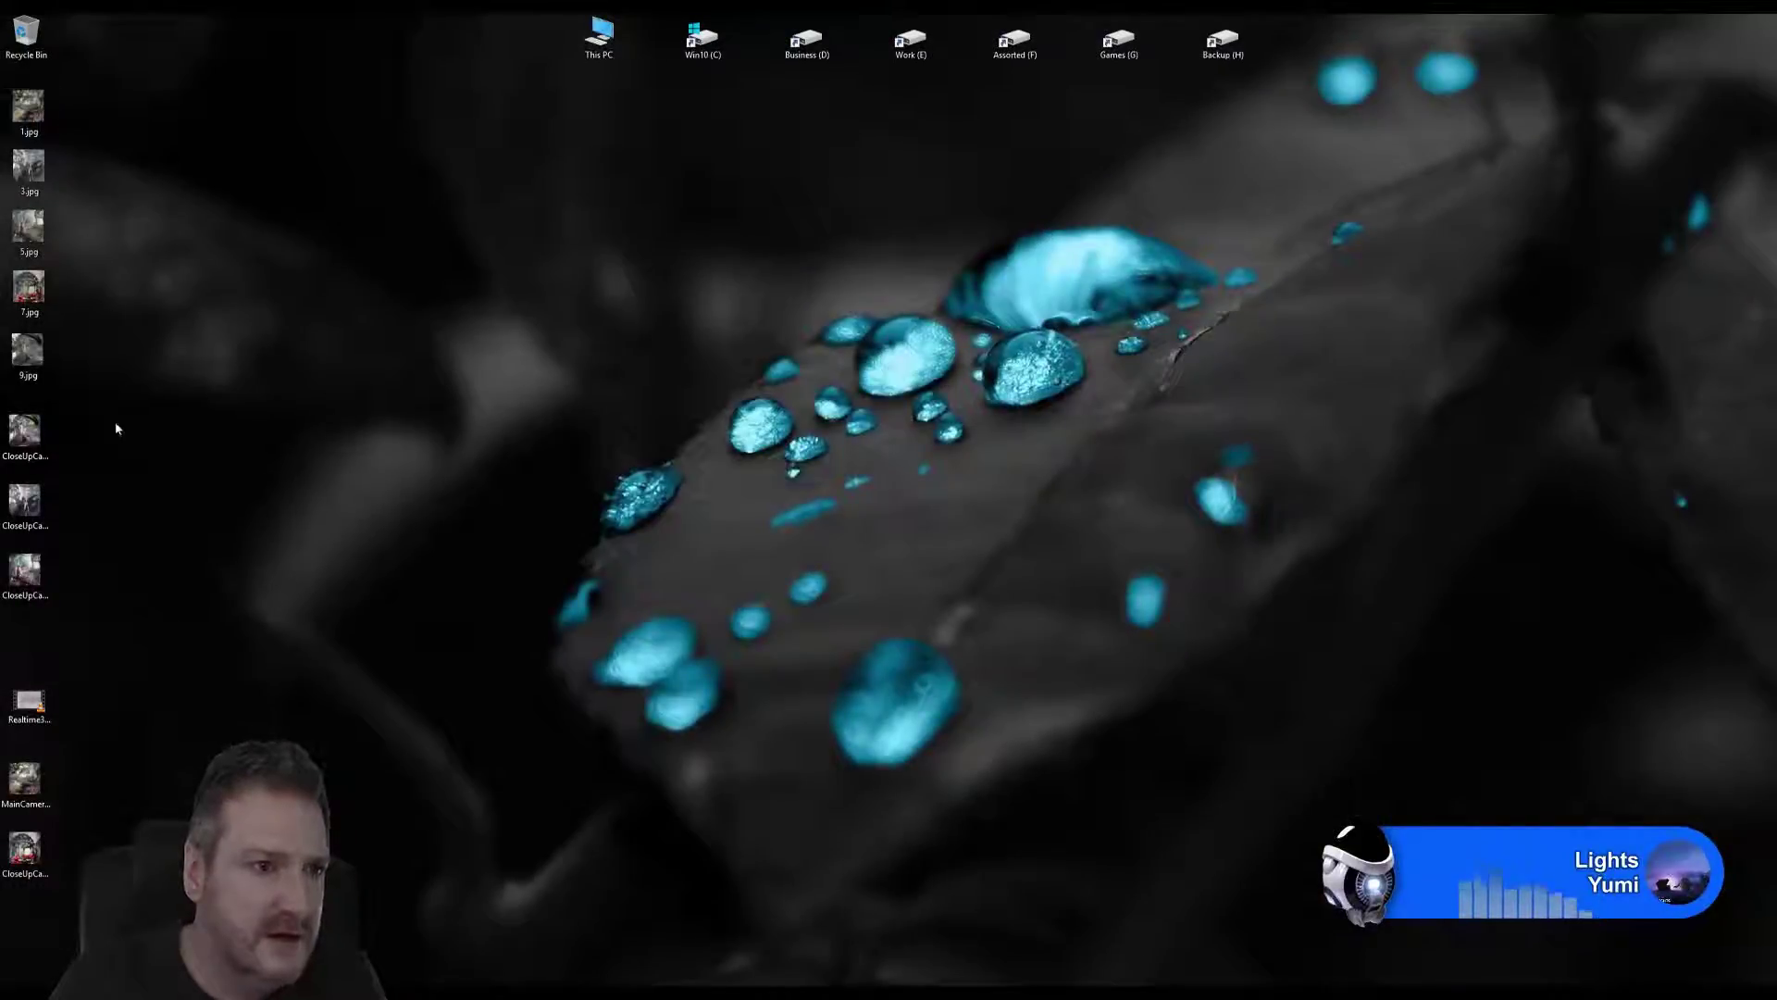
# Open CloseUpCamera4.jpg from the desktop in Photos and page back through the corrected close-ups to the uncorrected 9.jpg.
pyautogui.click(25, 434)
pyautogui.press('Return')
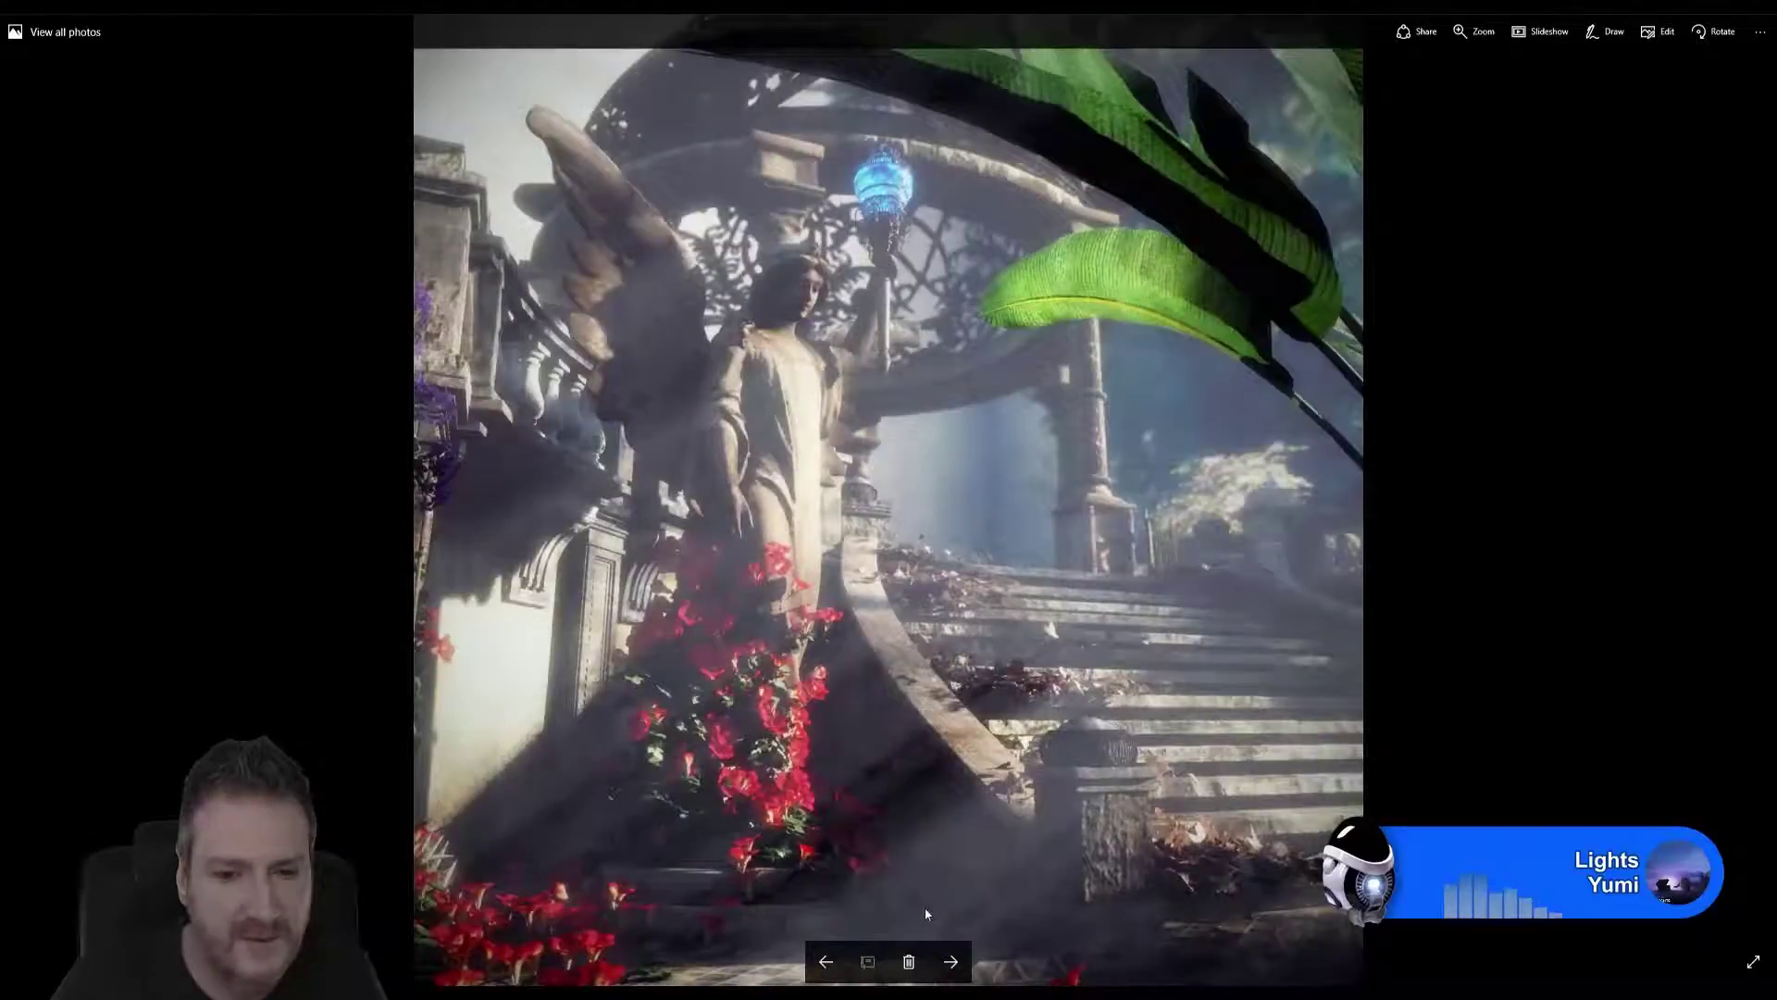
pyautogui.click(960, 961)
pyautogui.click(962, 960)
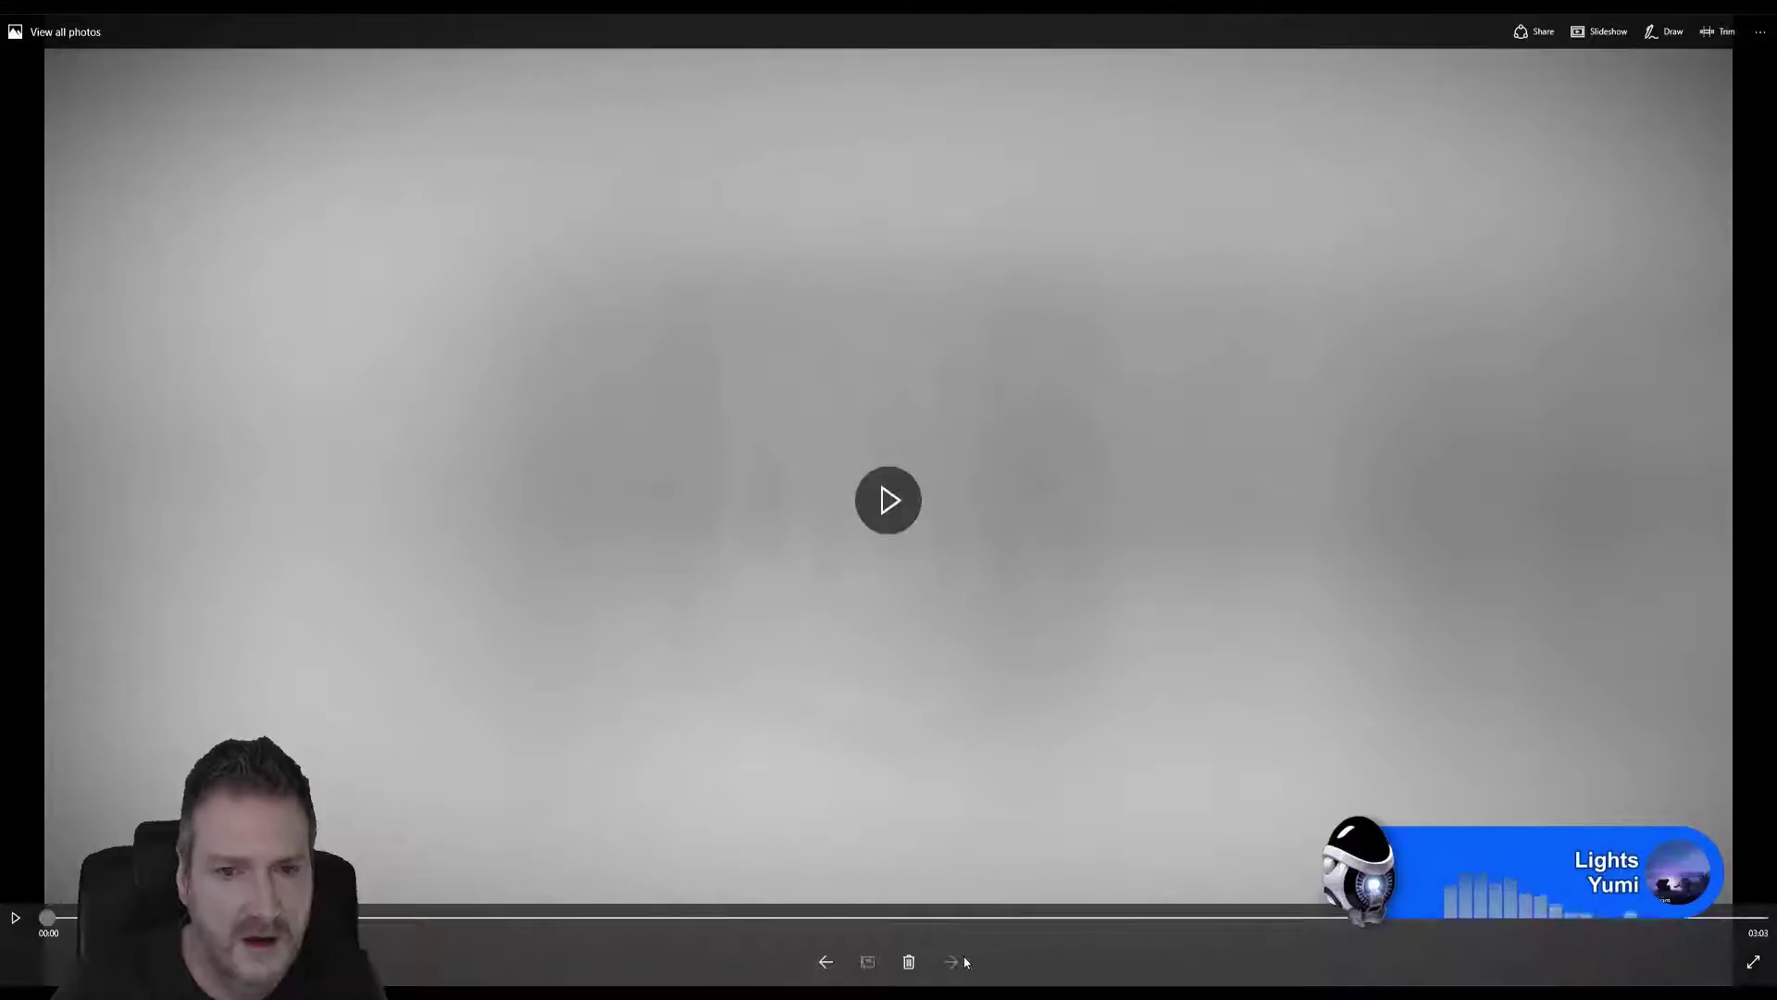
pyautogui.click(825, 961)
pyautogui.click(825, 962)
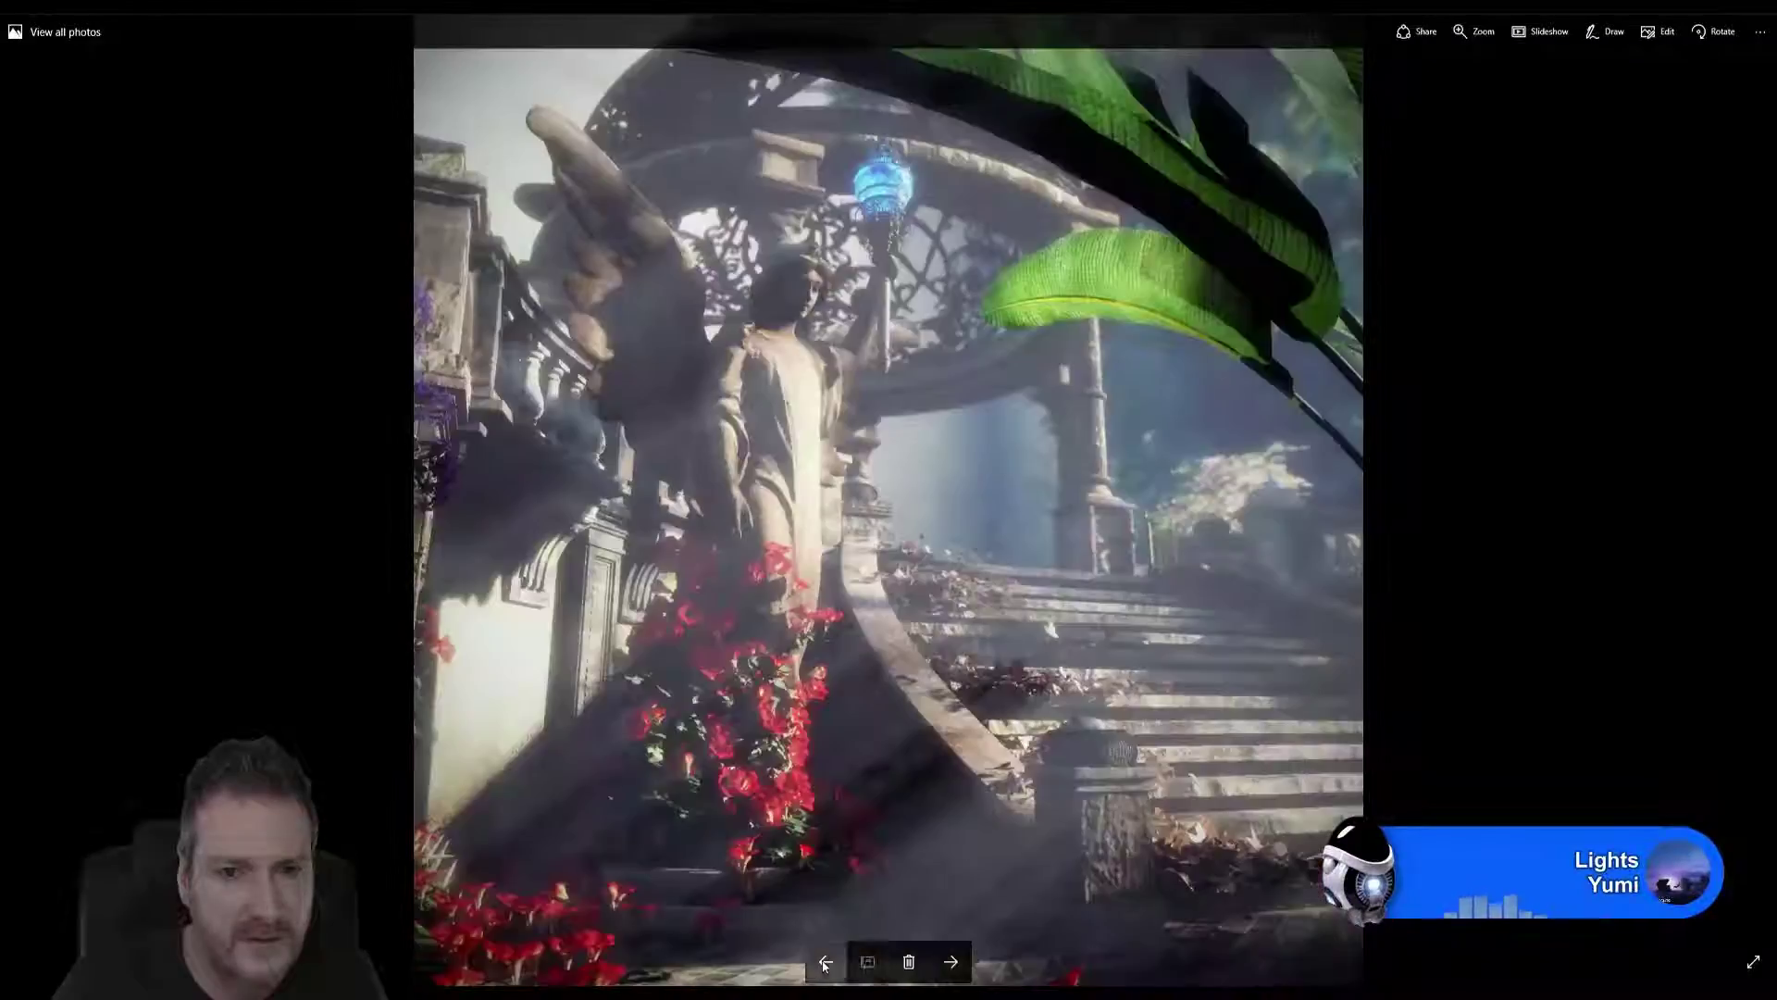
pyautogui.click(825, 961)
pyautogui.click(825, 962)
pyautogui.click(824, 963)
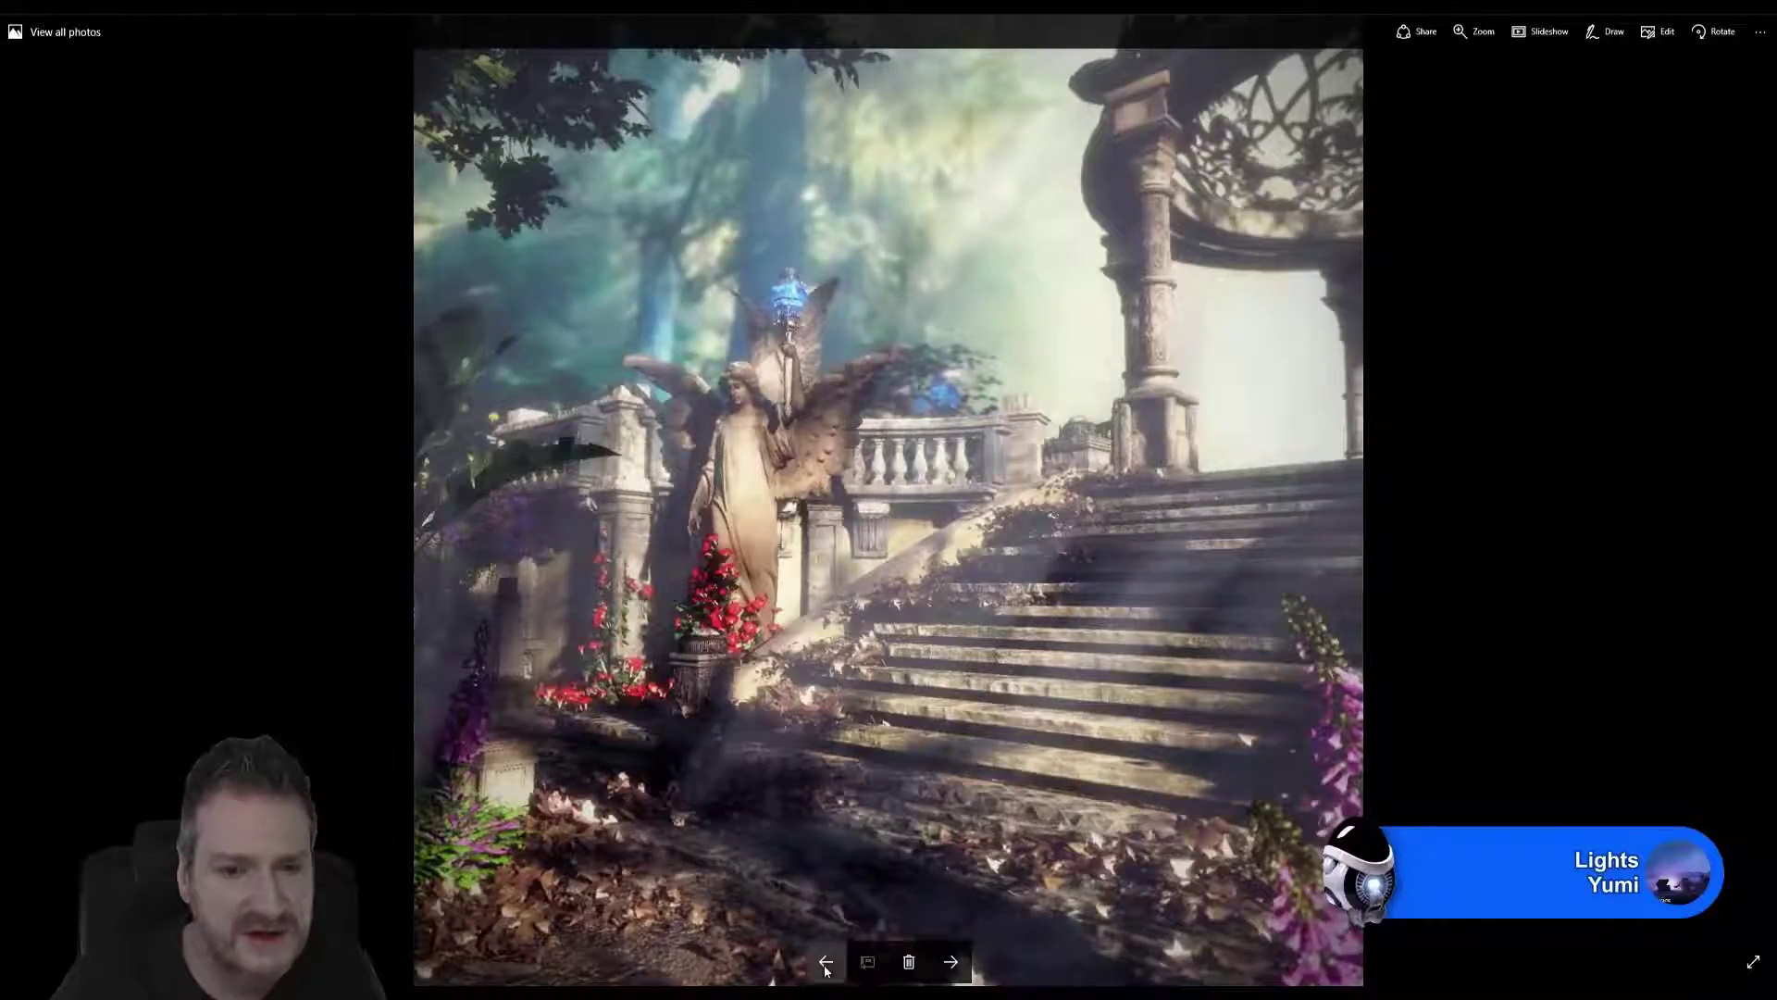
pyautogui.click(825, 964)
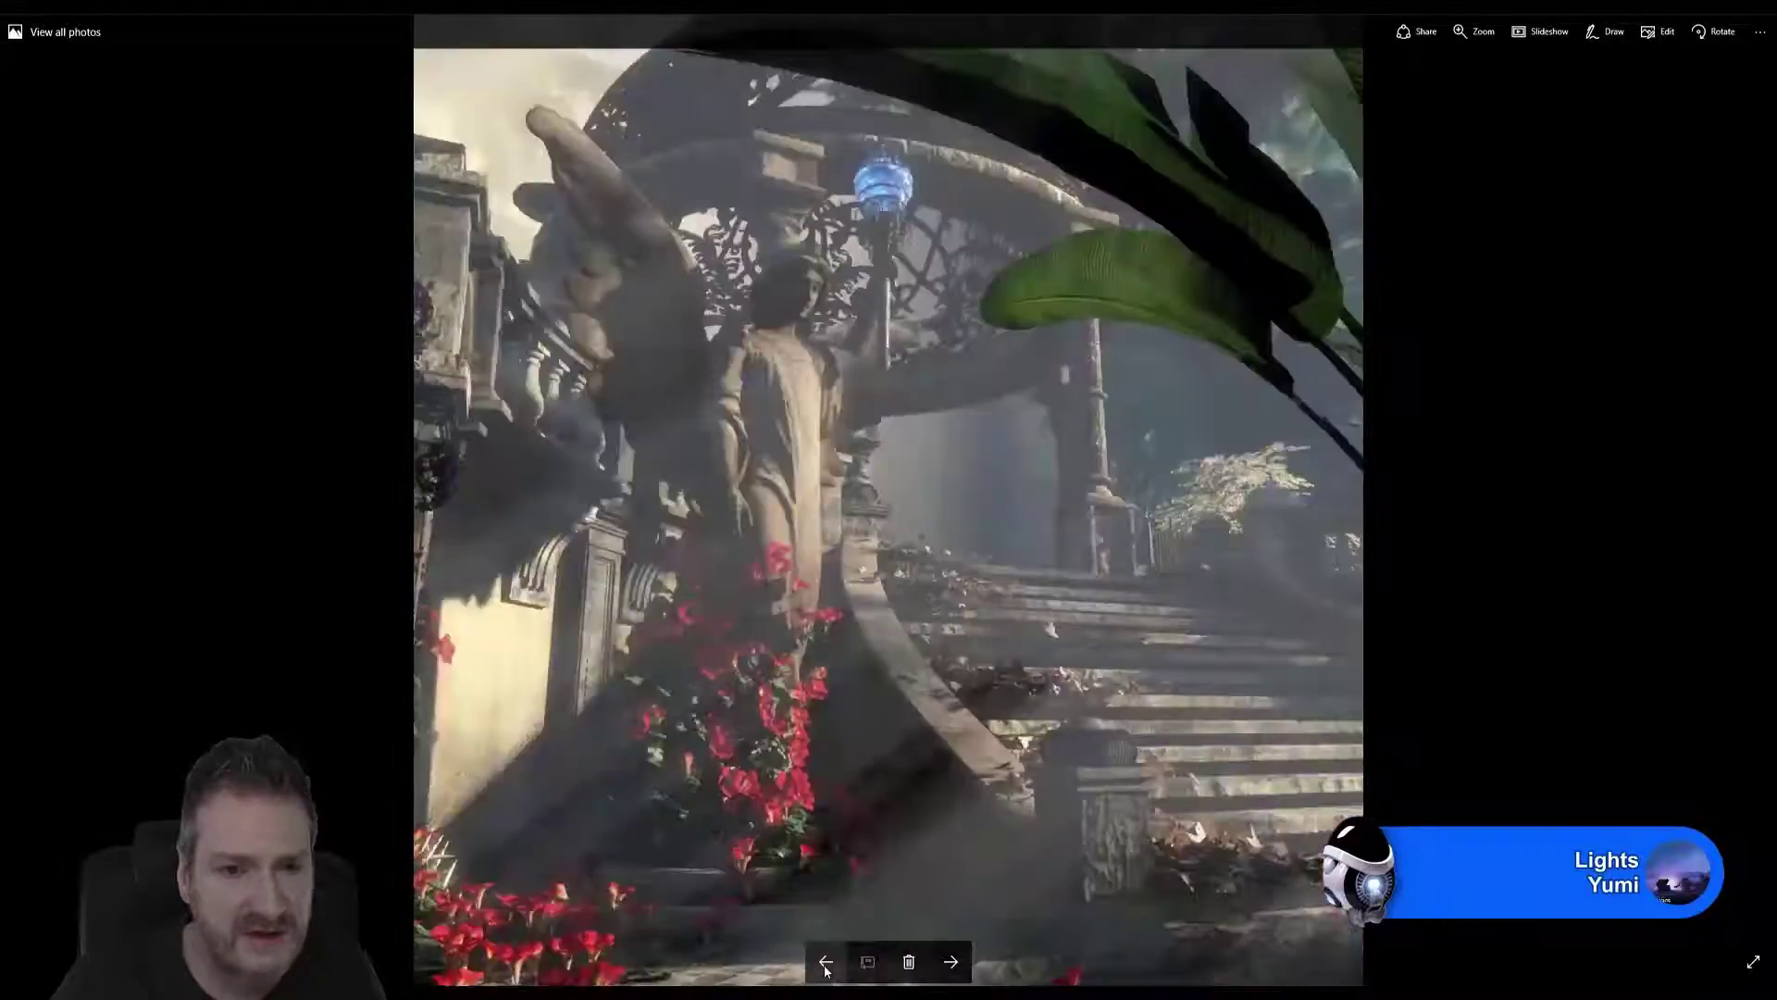
# Page forward through the corrected renders from the staircase close-up to the main garden view.
pyautogui.click(944, 976)
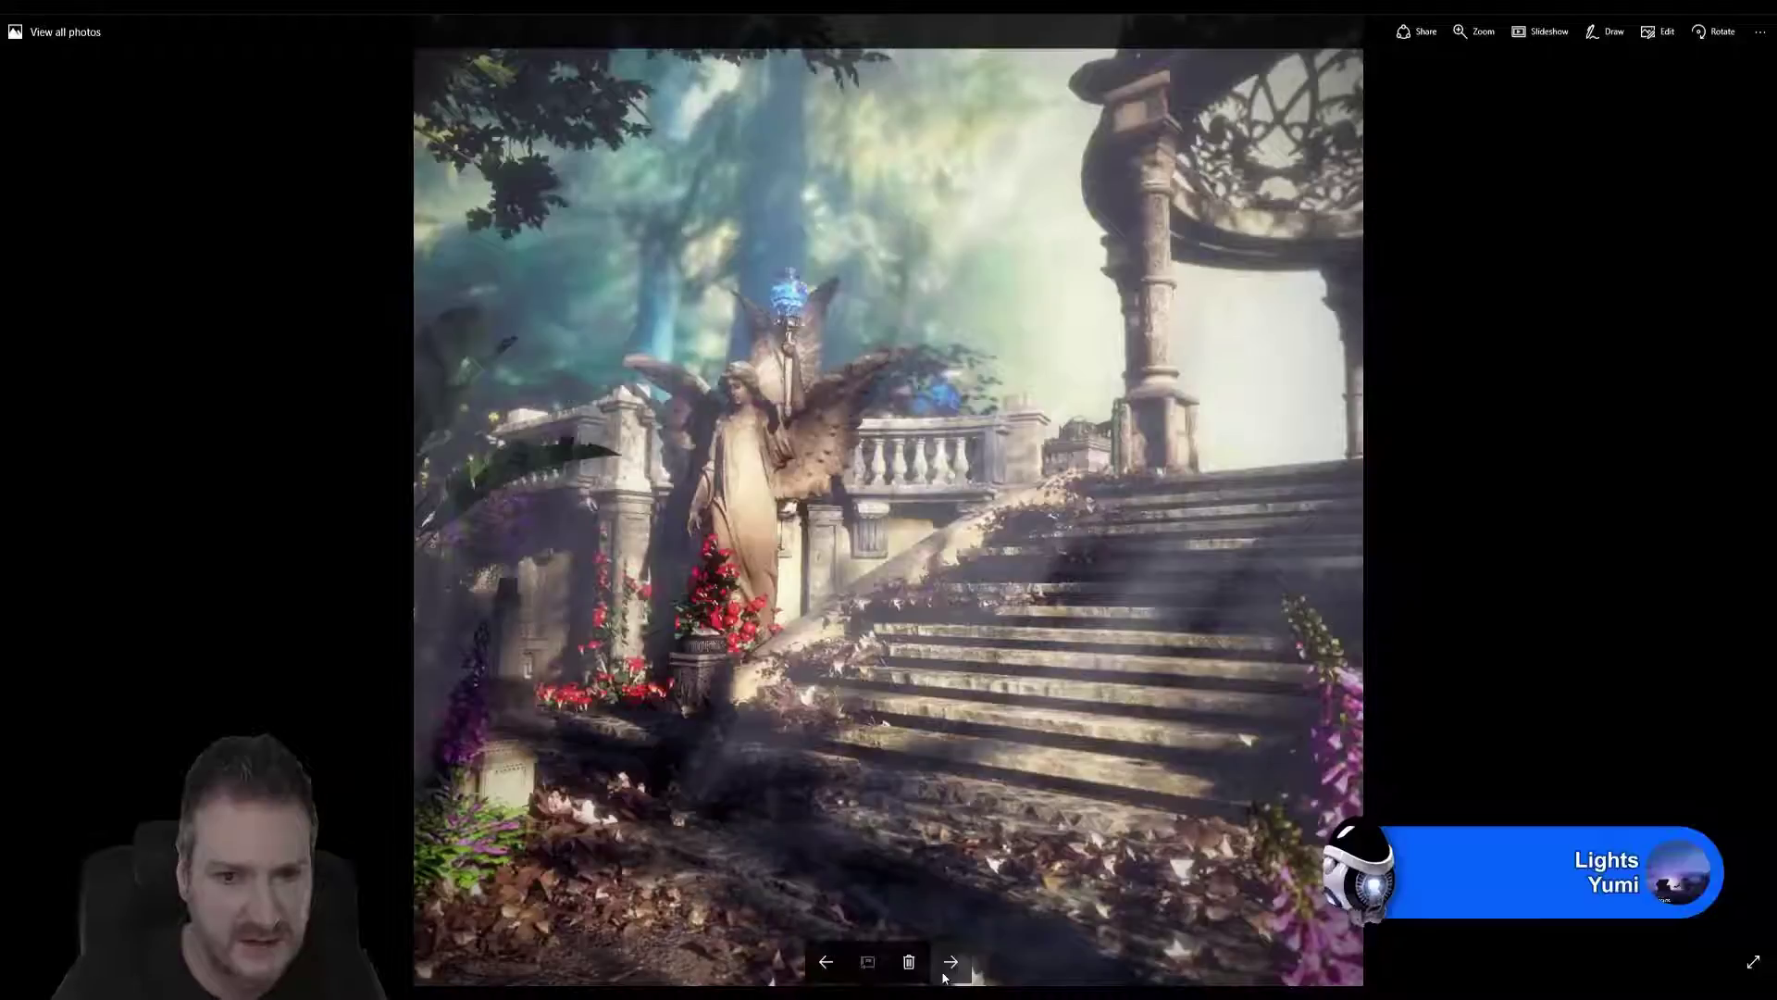
pyautogui.click(944, 976)
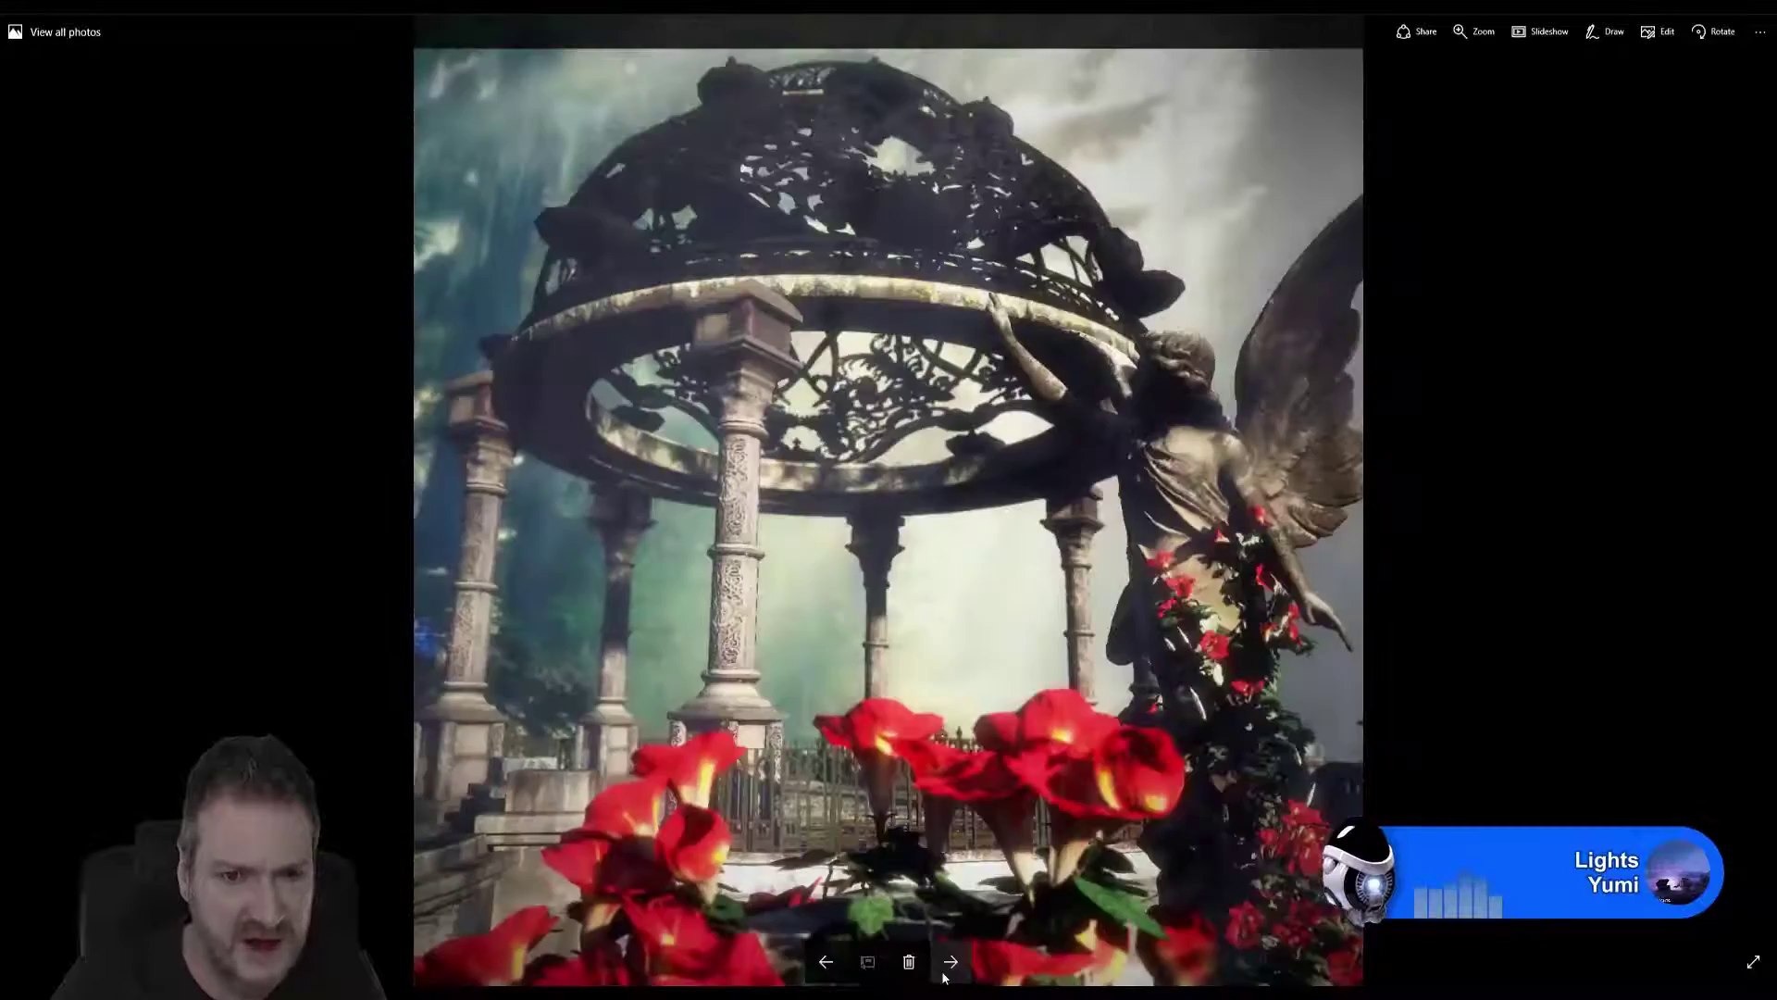
pyautogui.click(944, 976)
pyautogui.click(944, 975)
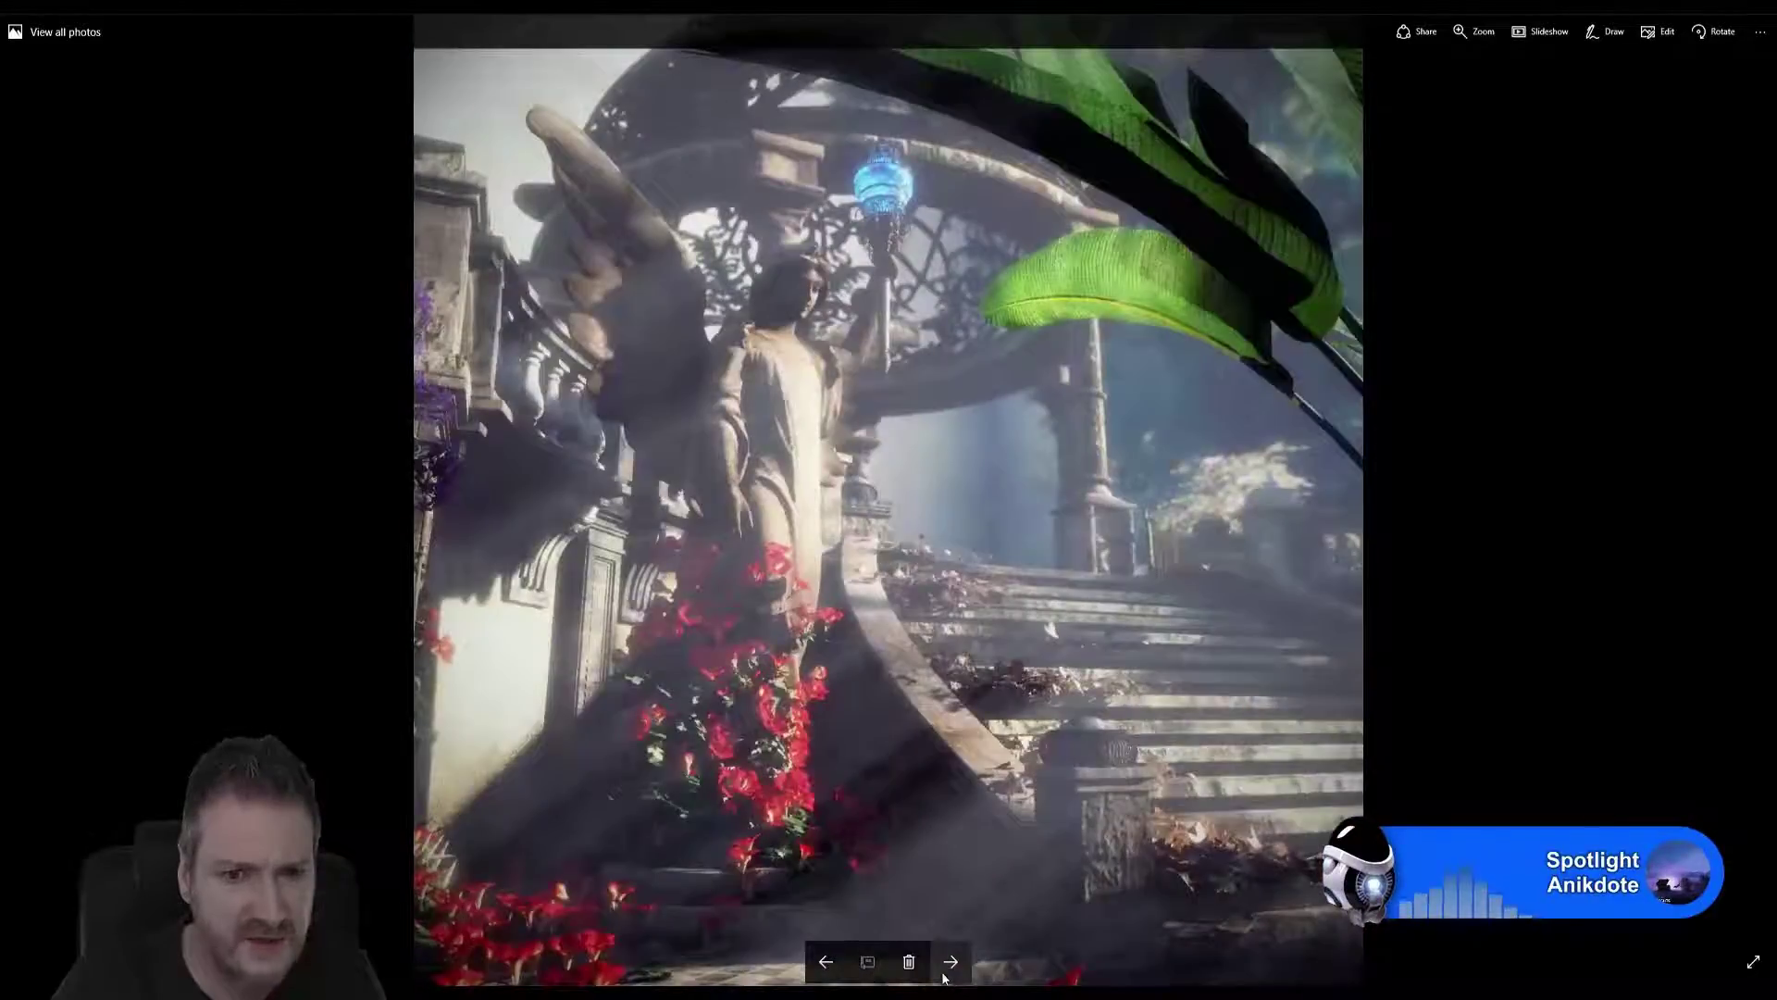
pyautogui.click(944, 975)
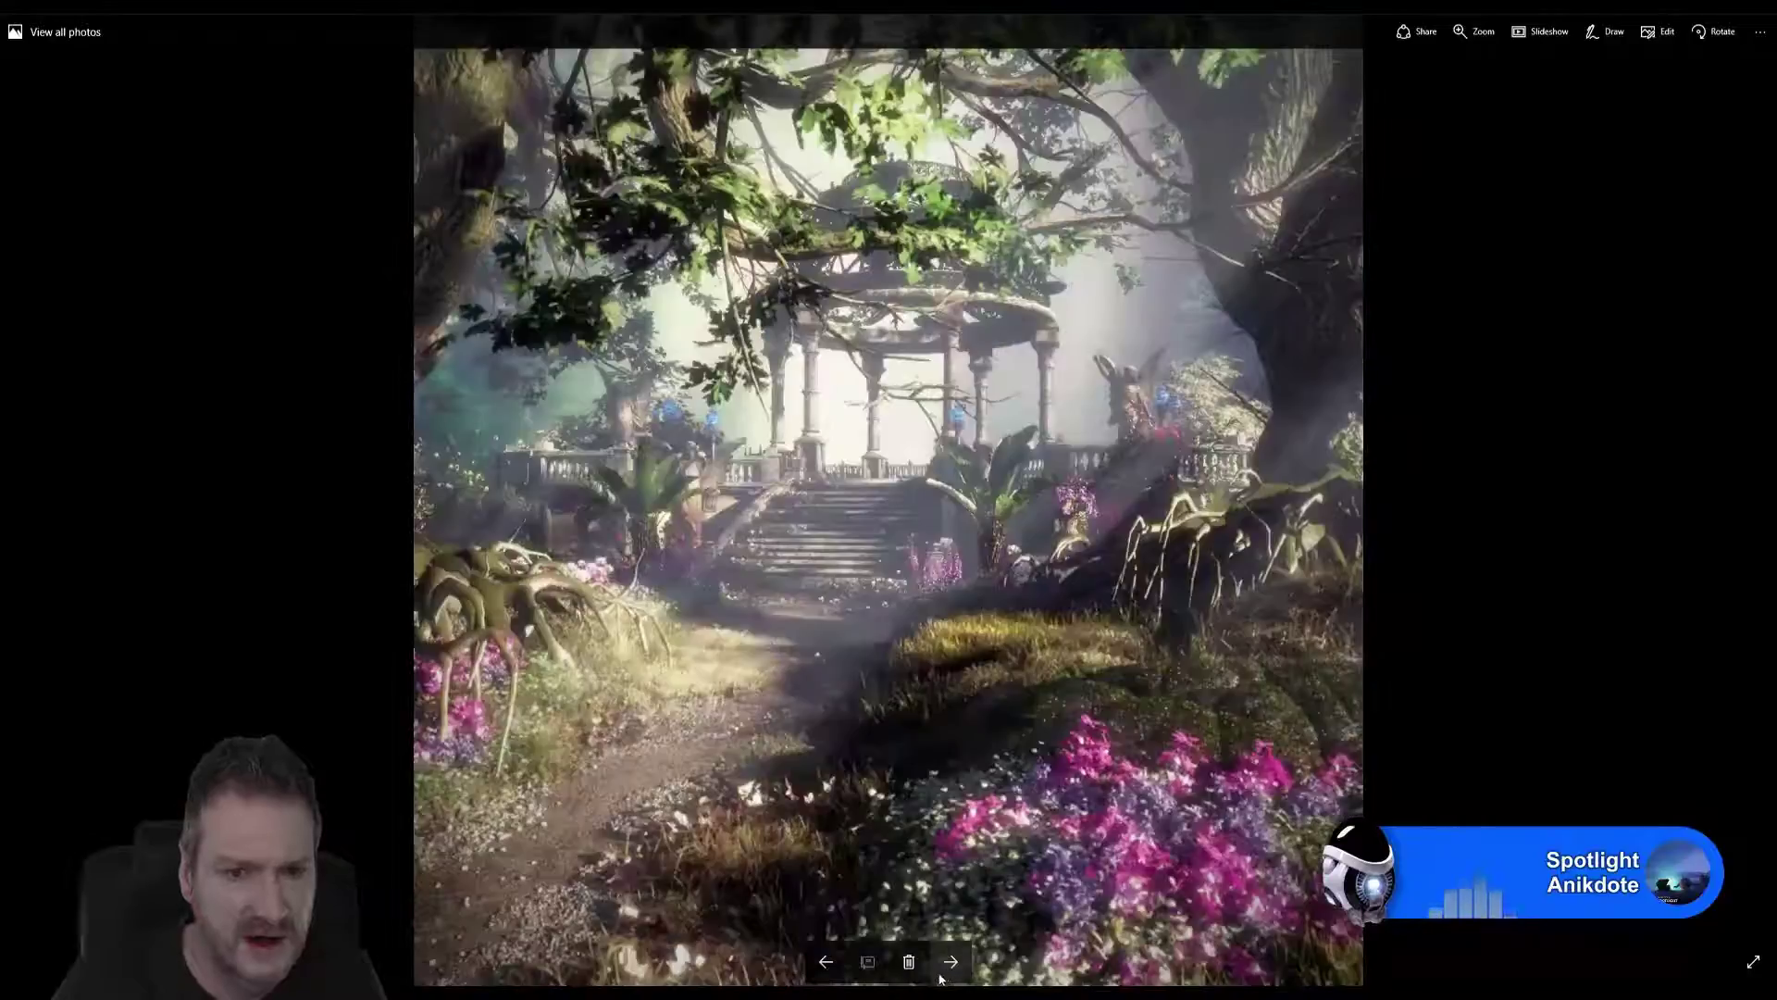
# Review the corrected renders again, going back to the staircase close-up and forward to the video at the end.
pyautogui.click(827, 967)
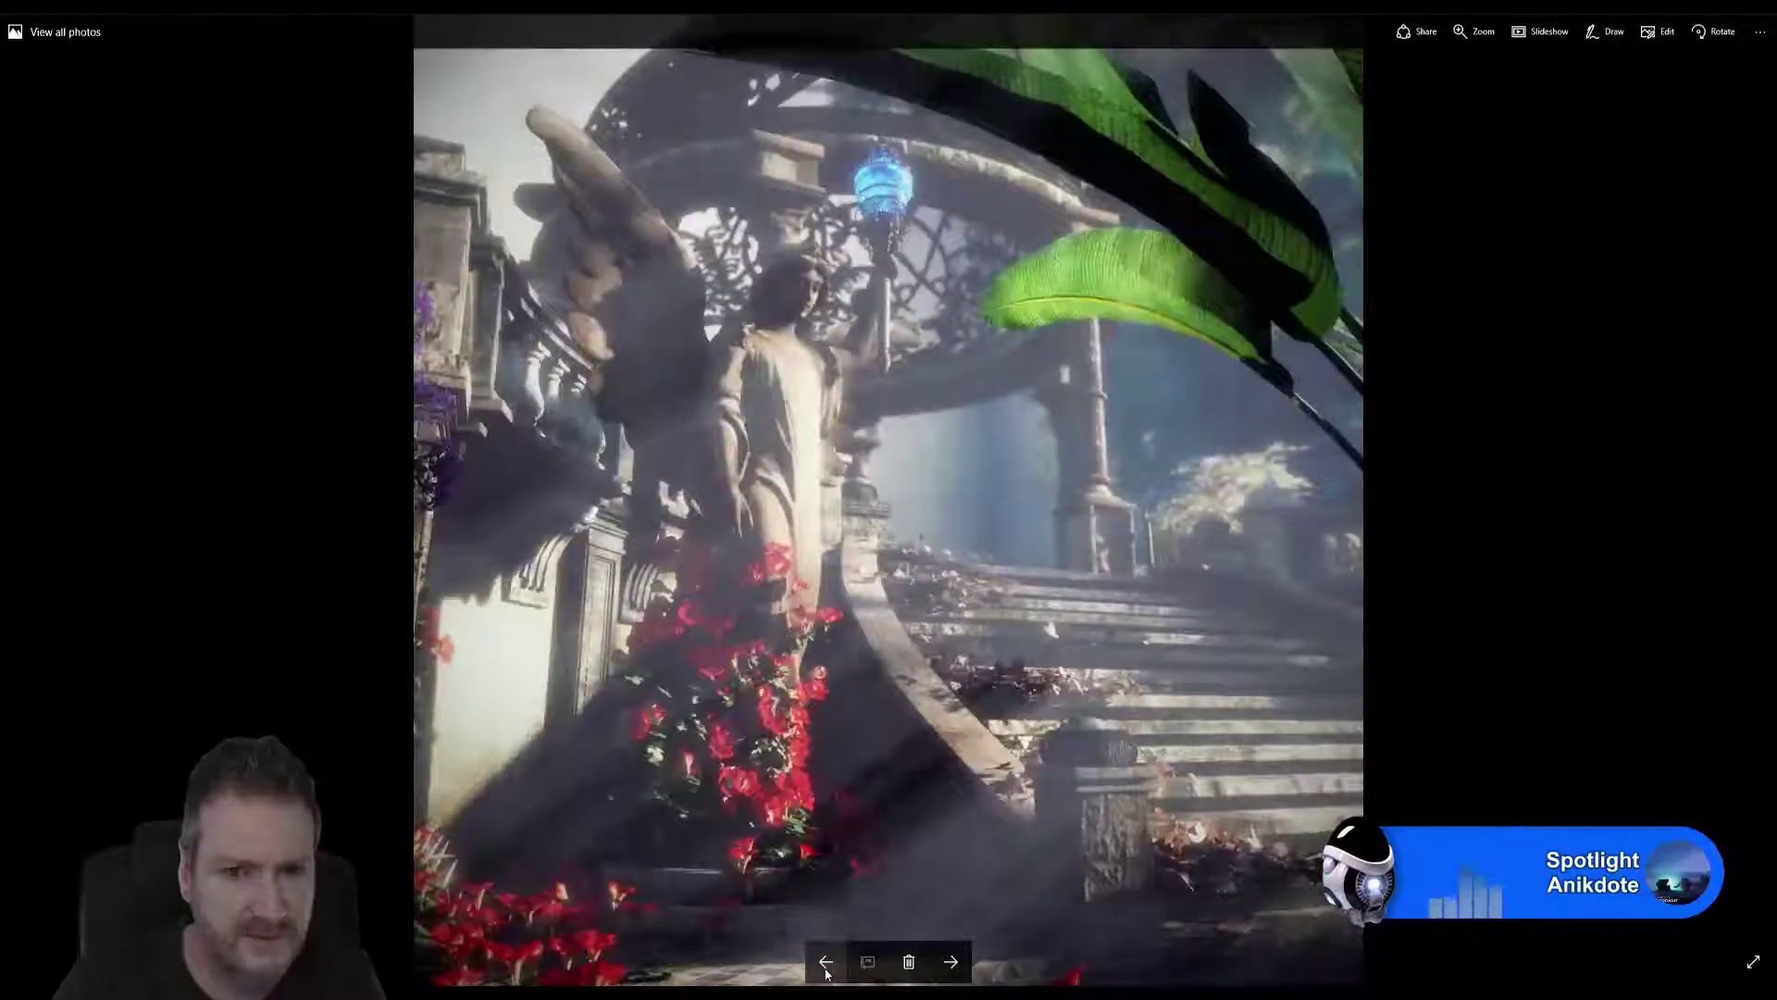
pyautogui.click(826, 965)
pyautogui.click(826, 964)
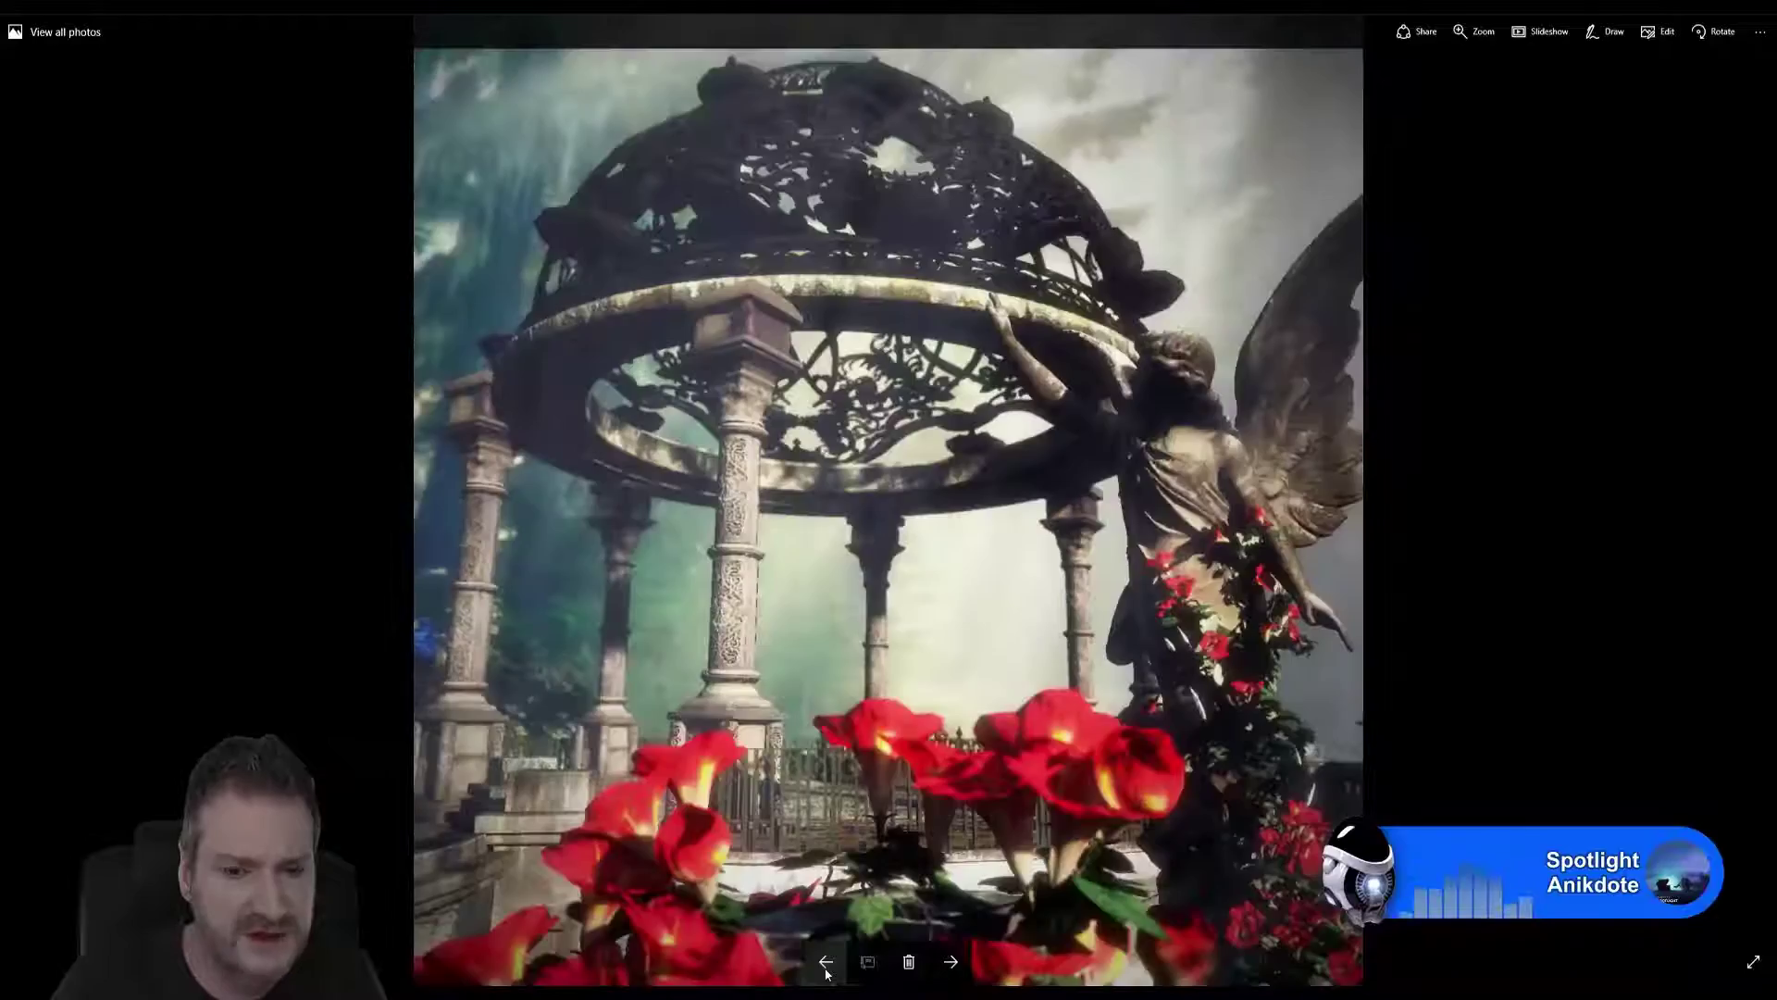
pyautogui.click(827, 965)
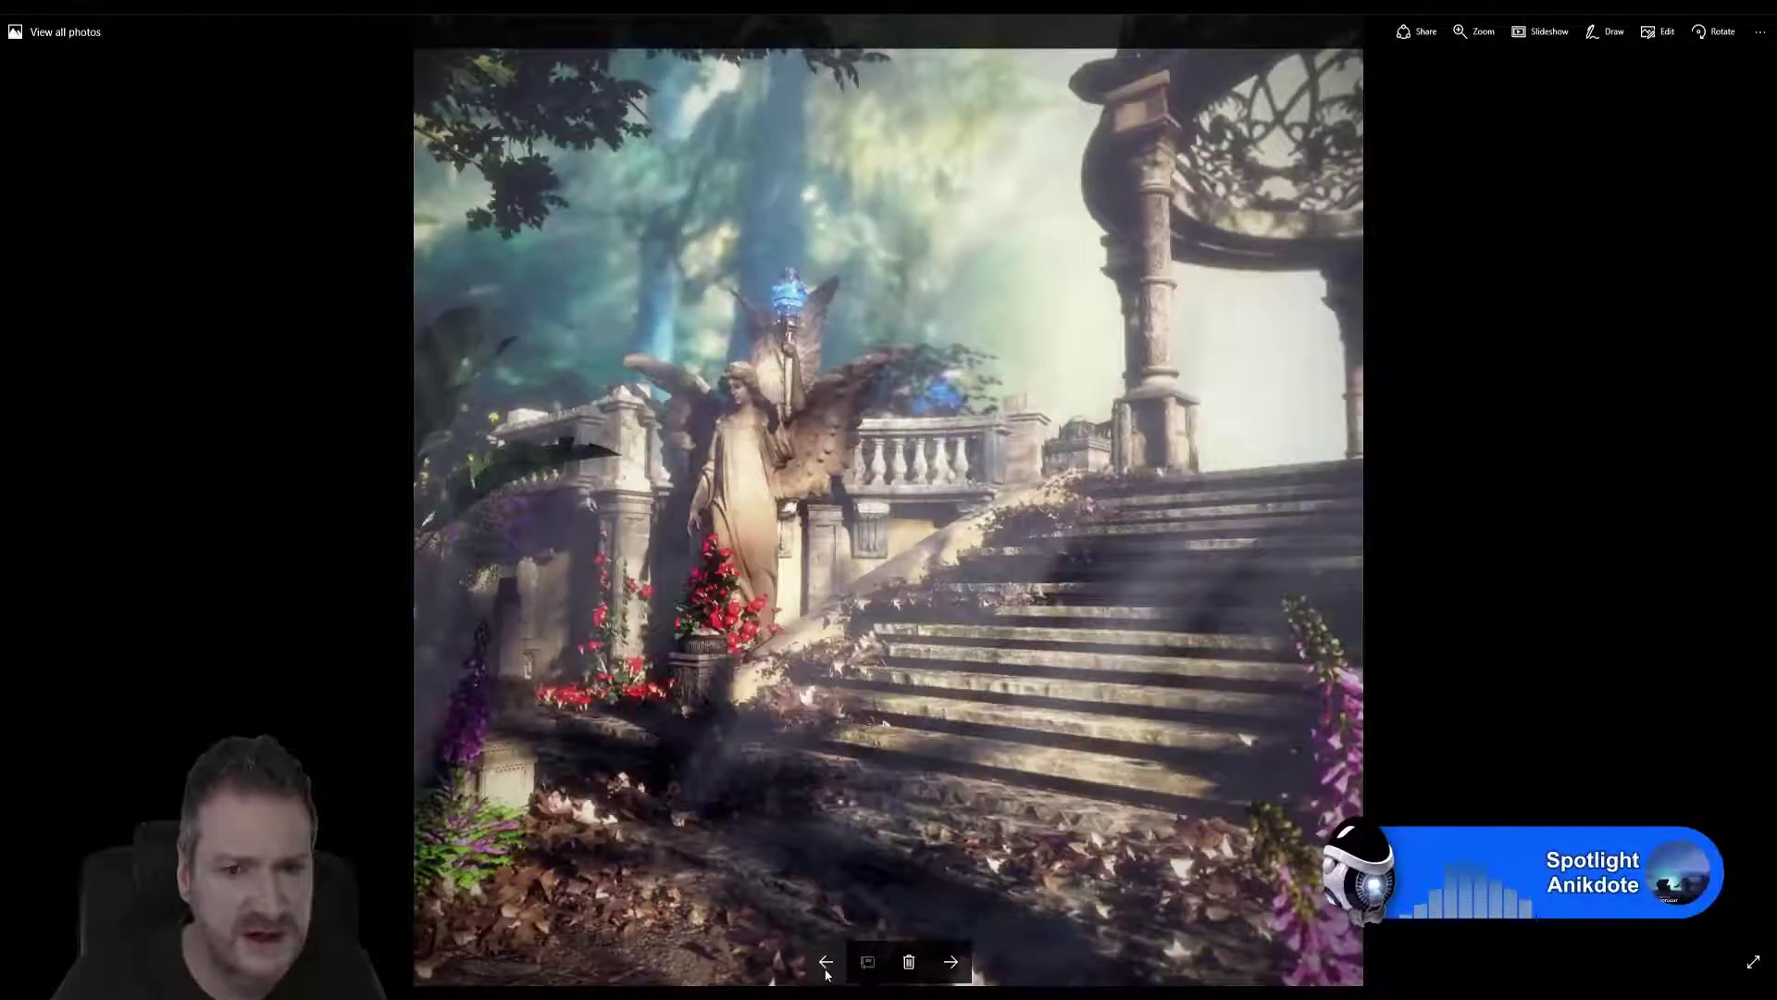
pyautogui.click(955, 965)
pyautogui.click(956, 964)
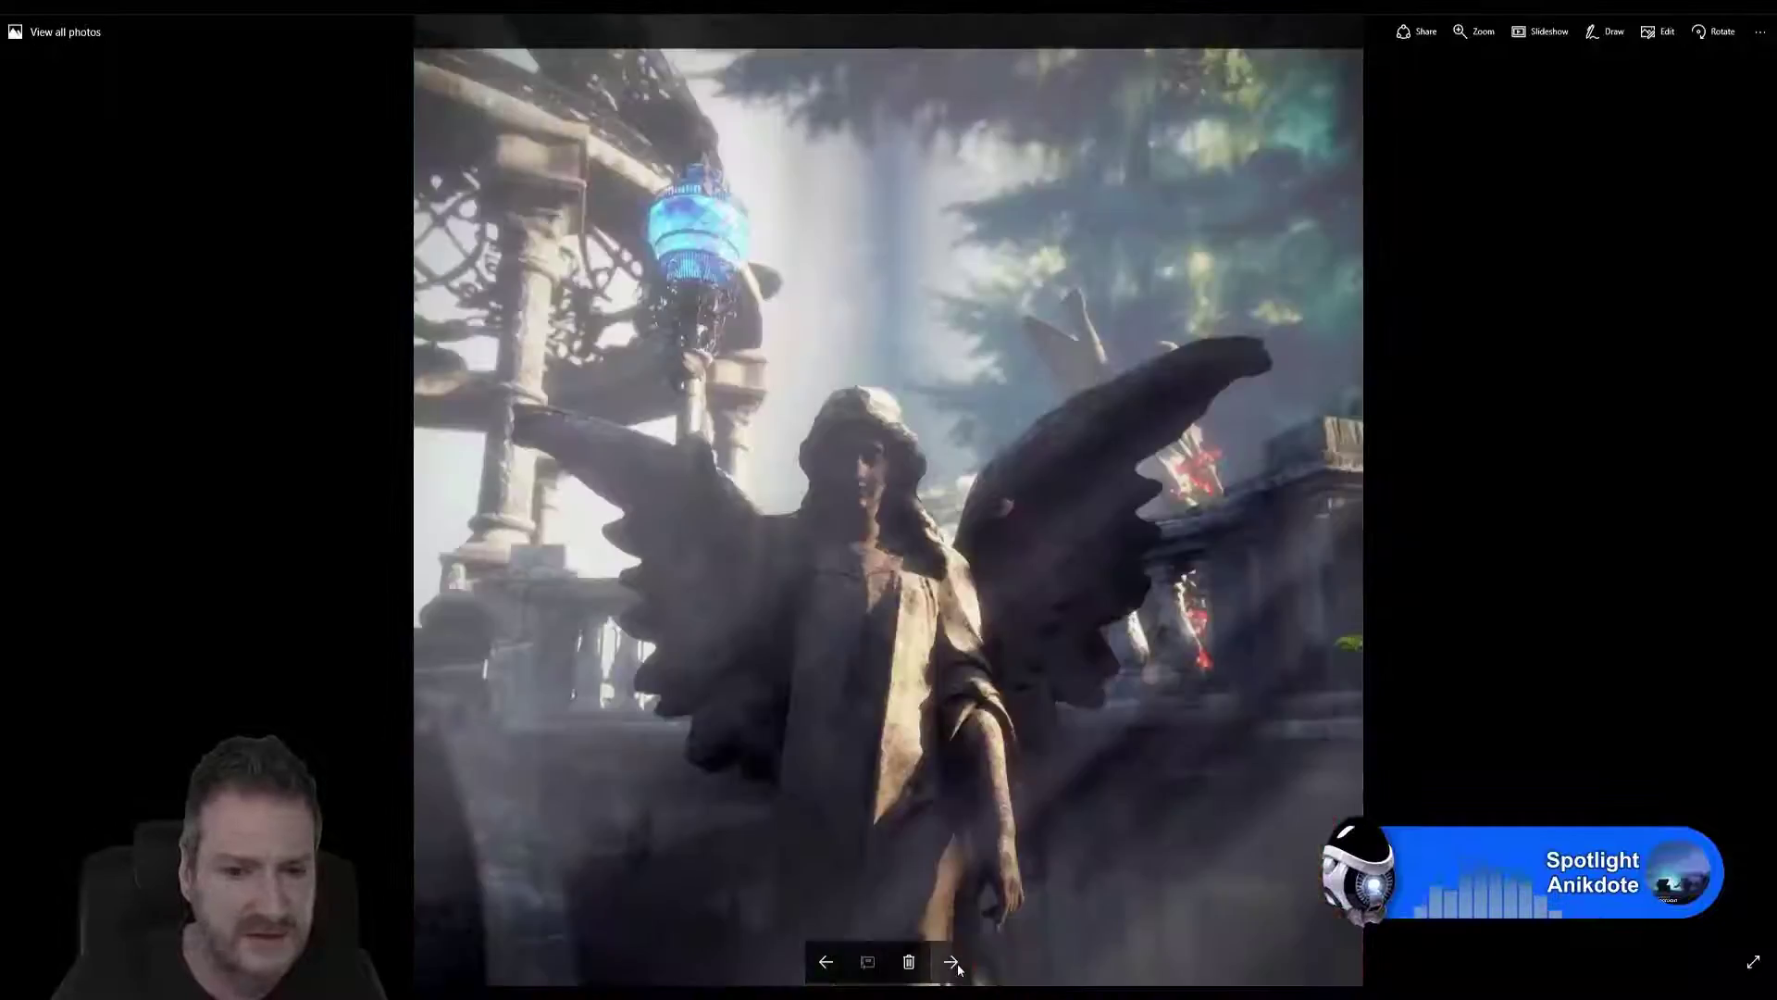
pyautogui.click(956, 965)
pyautogui.click(956, 964)
pyautogui.click(956, 965)
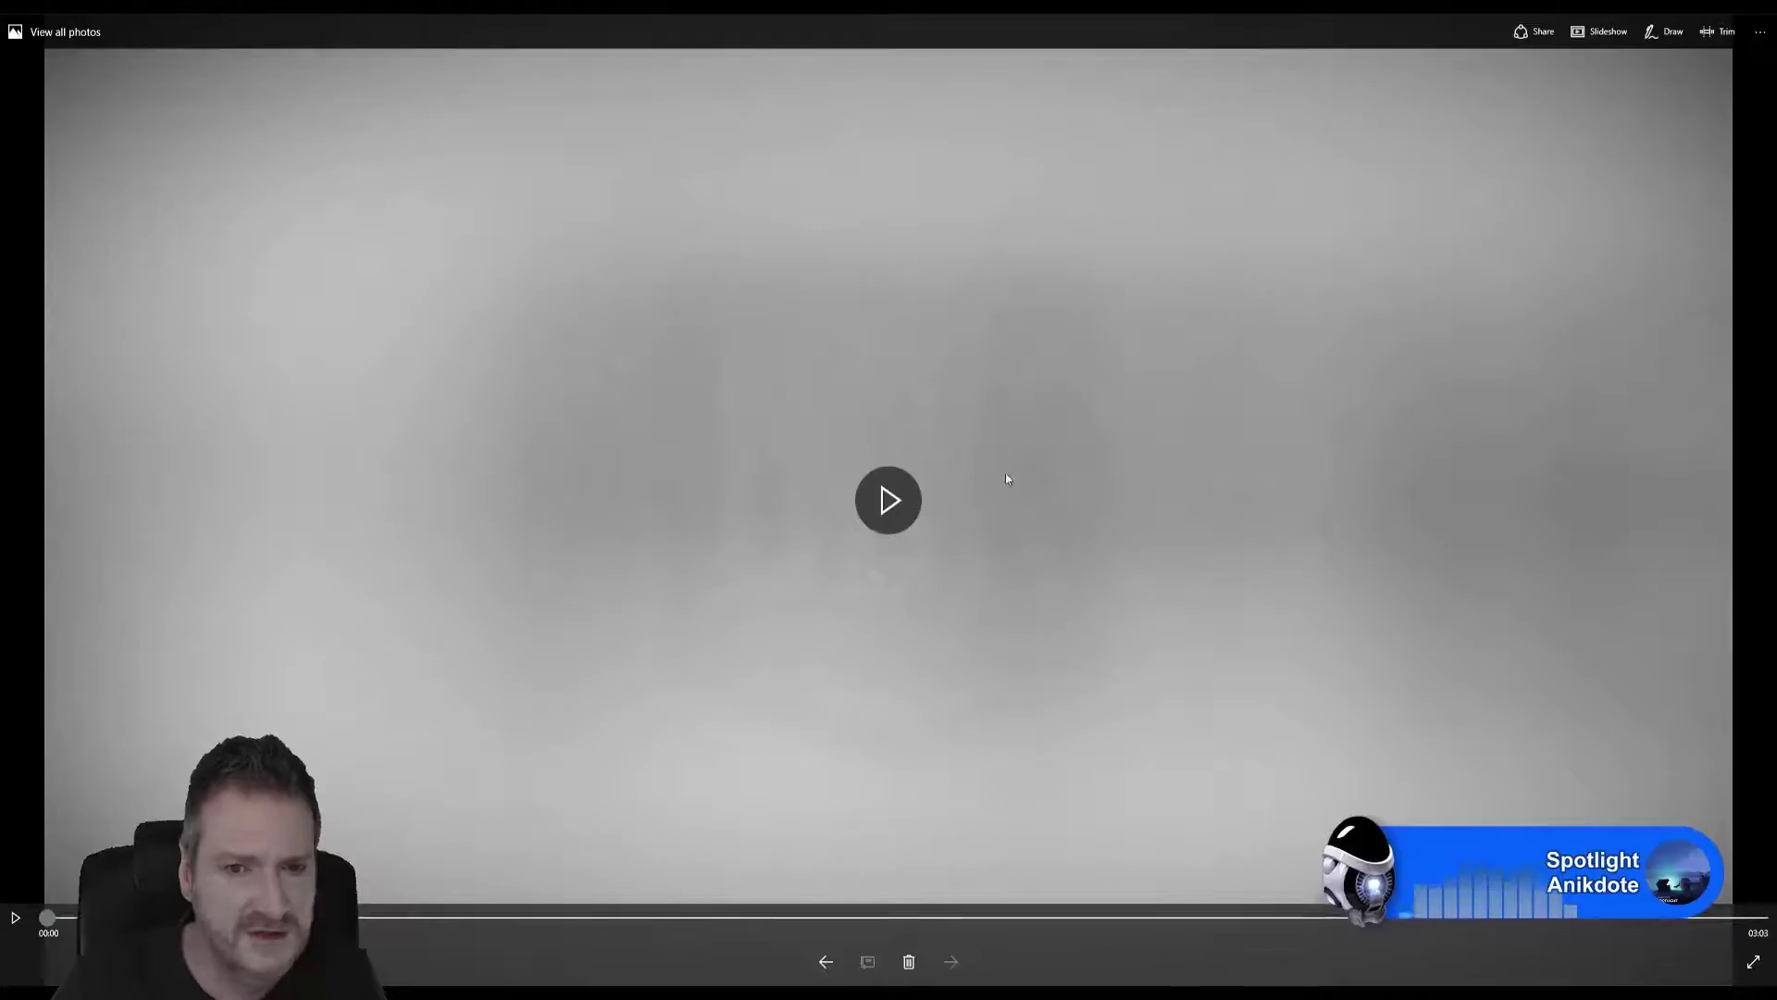